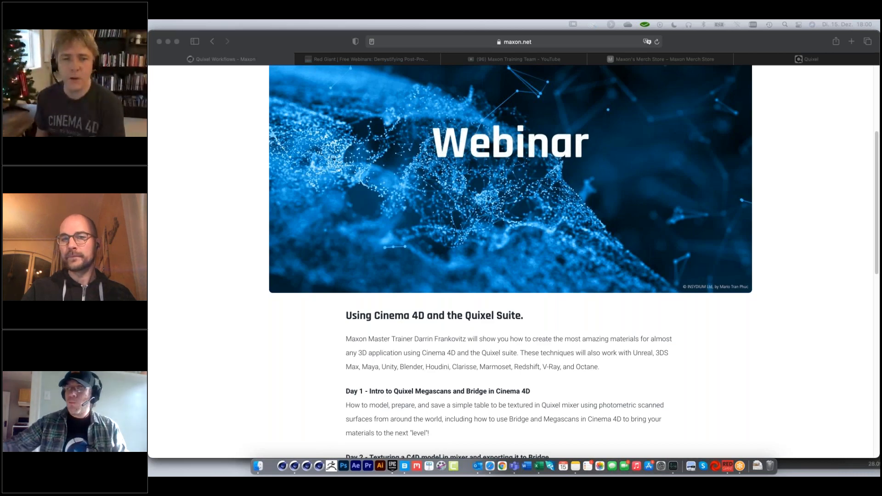
# Review the three-day schedule on Maxon's Quixel Workflows webinar page.
pyautogui.scroll(-1, 554, 331)
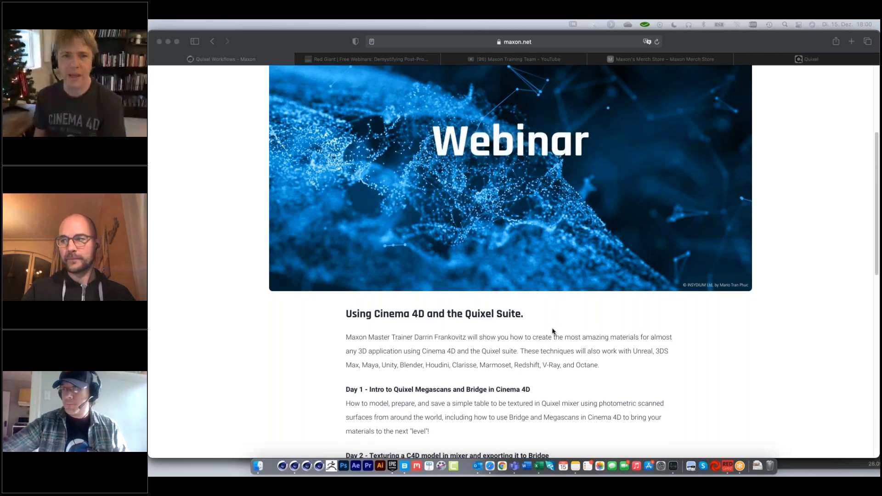
pyautogui.scroll(-5, 556, 330)
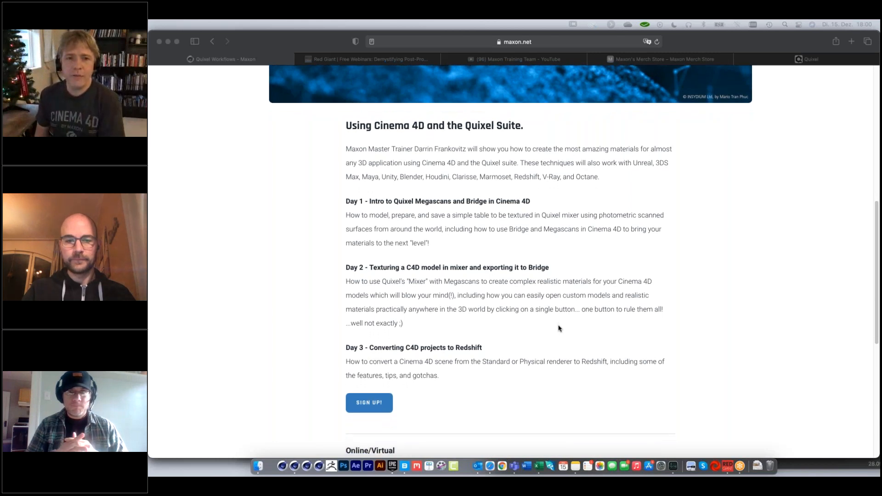
pyautogui.scroll(-2, 559, 328)
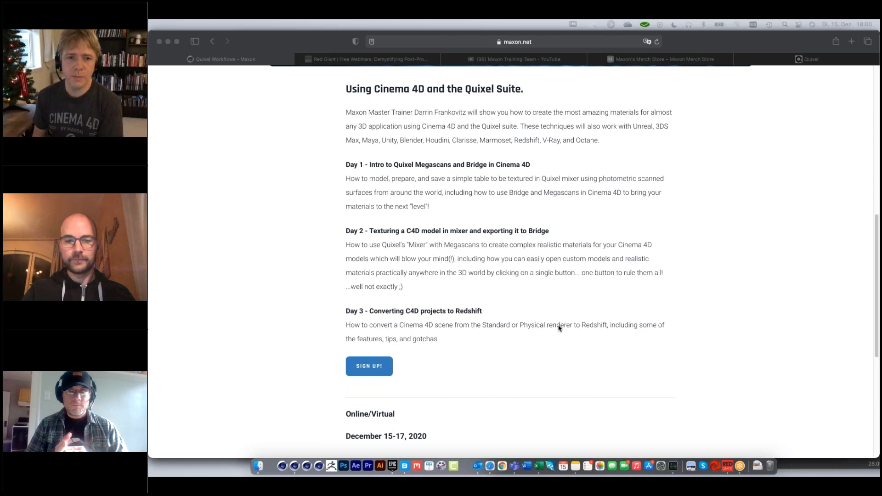
pyautogui.scroll(1, 559, 328)
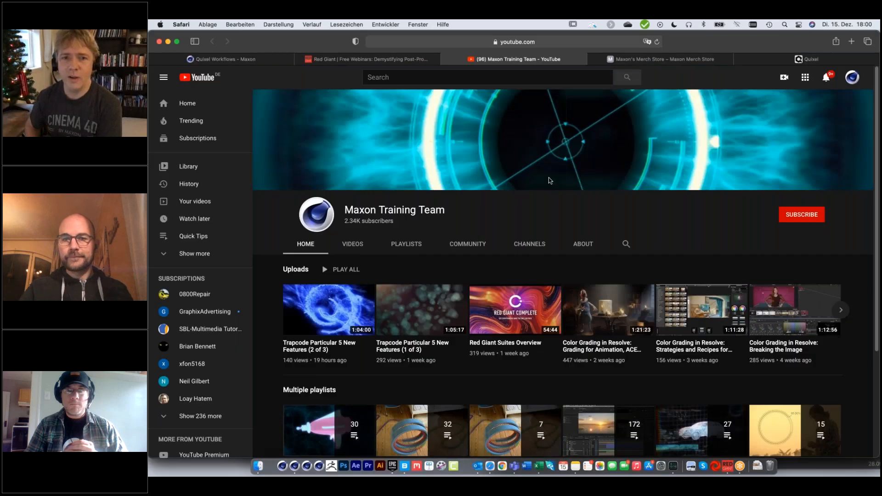
# Look through the Maxon Training Team YouTube channel's home page, playlists and full list of uploaded videos.
pyautogui.click(490, 60)
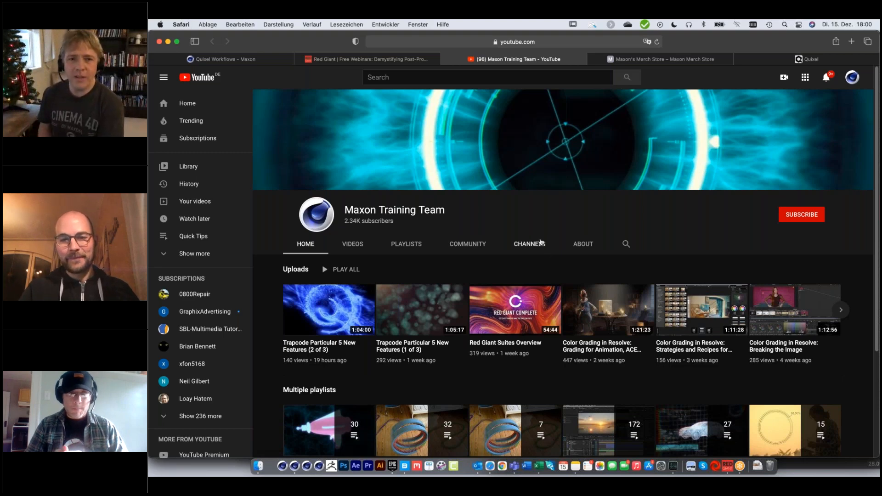
pyautogui.scroll(-1, 541, 242)
pyautogui.scroll(-2, 541, 242)
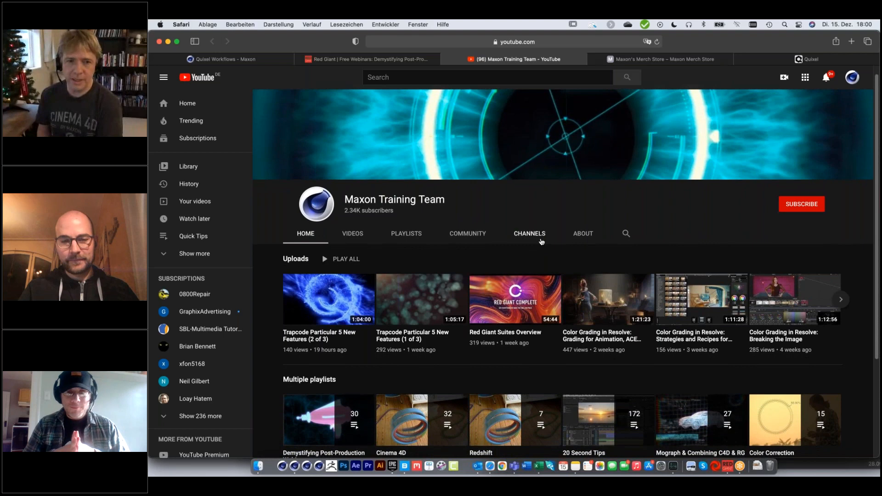
pyautogui.scroll(-2, 541, 243)
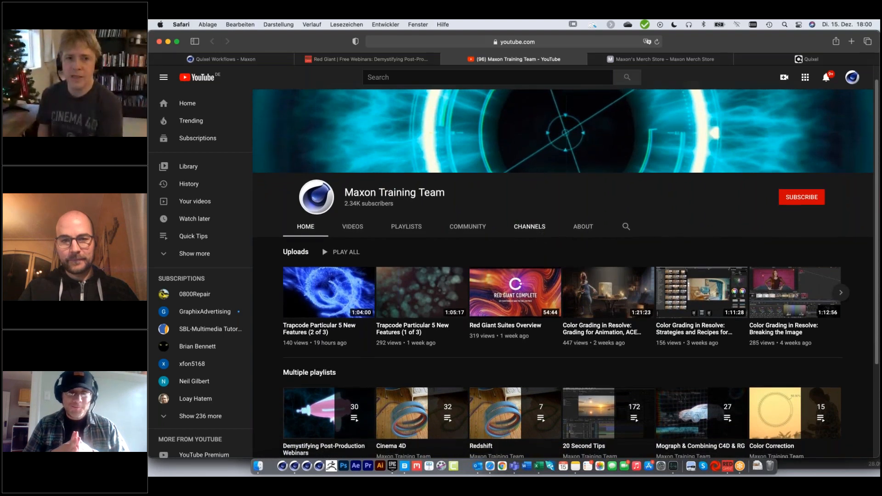
pyautogui.scroll(-5, 541, 243)
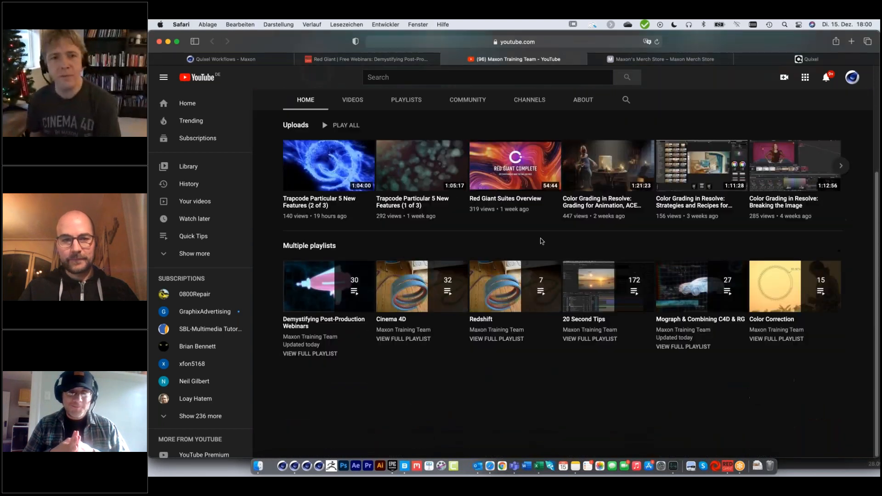
pyautogui.scroll(1, 541, 241)
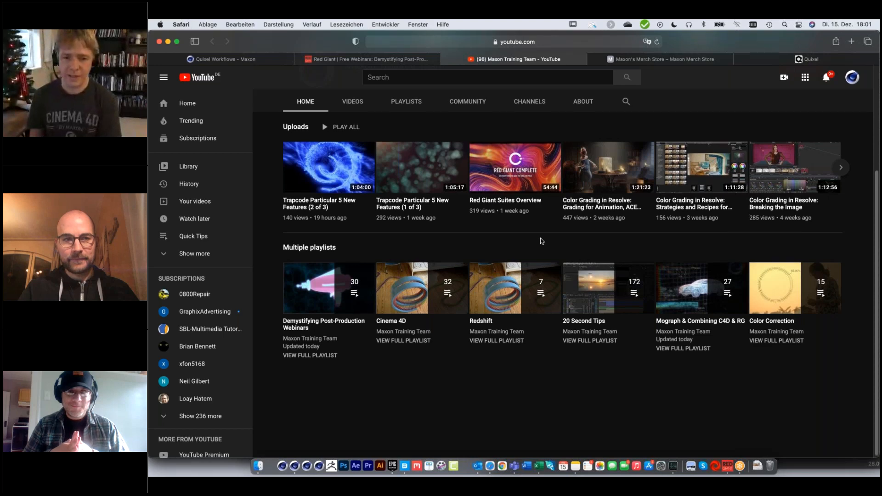
pyautogui.scroll(3, 541, 241)
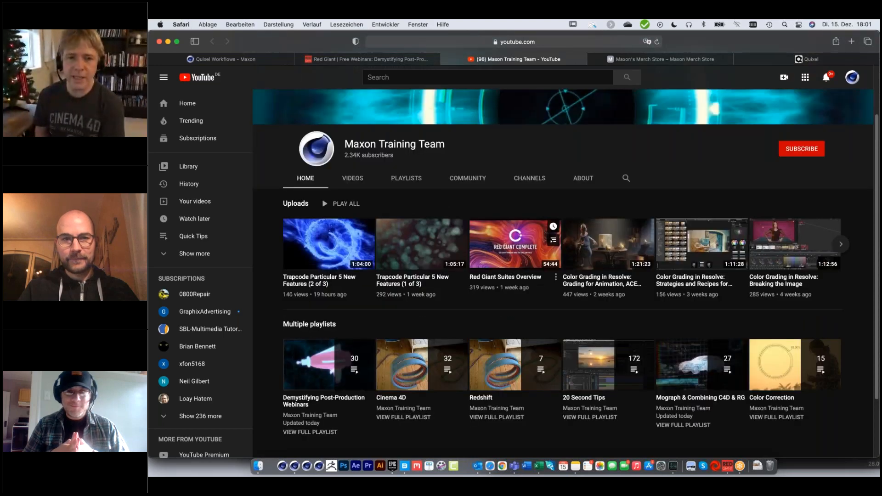
pyautogui.scroll(1, 541, 241)
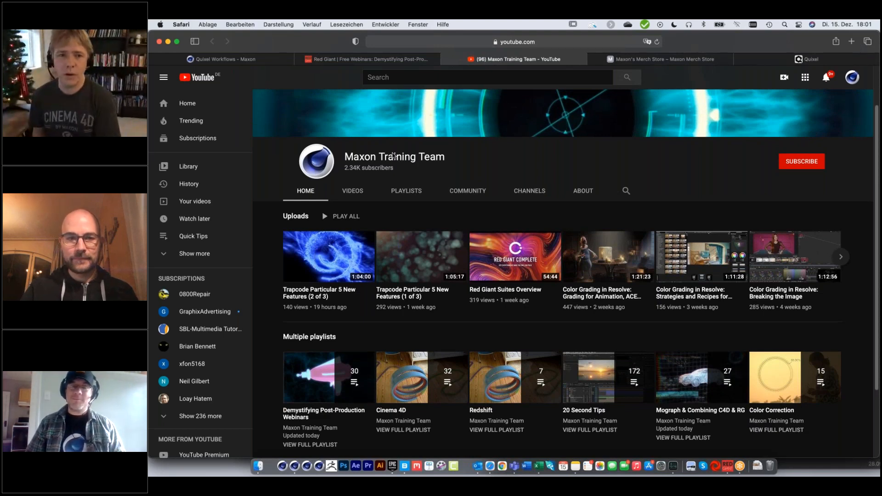
pyautogui.click(353, 191)
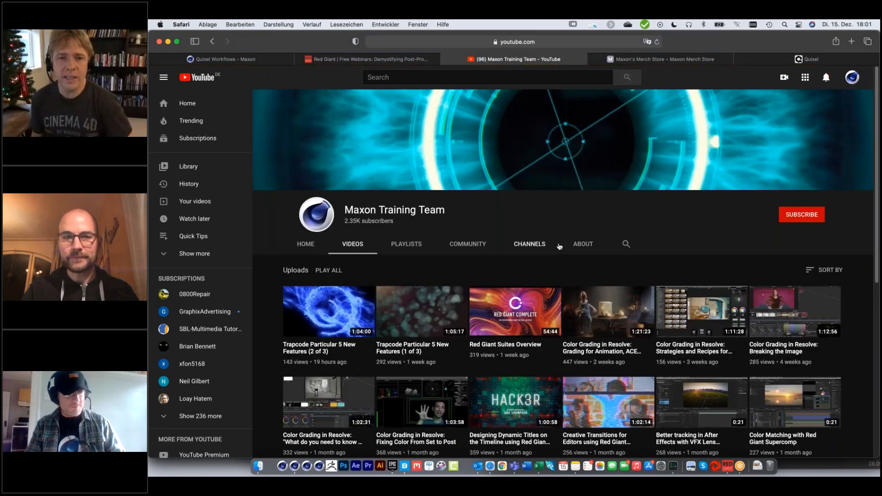
pyautogui.scroll(-5, 559, 247)
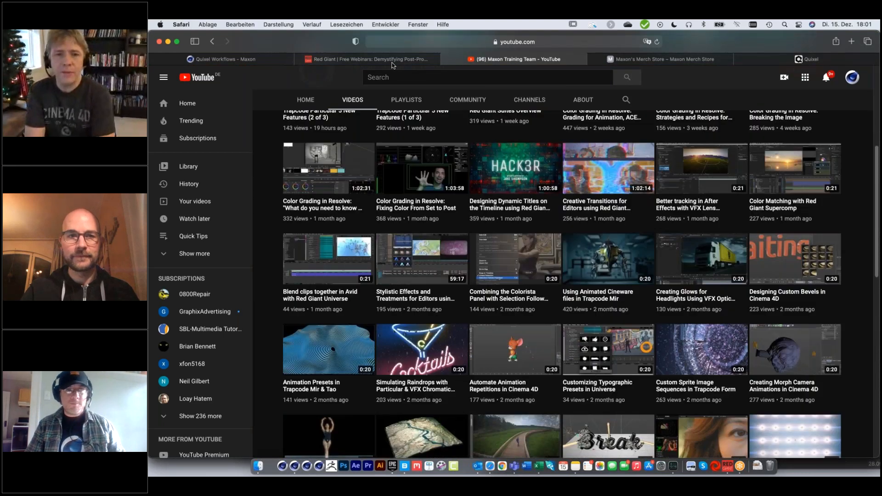
# Review Red Giant's Demystifying Post-Production webinar schedule through December 2020 and dismiss the cookie notice.
pyautogui.click(393, 60)
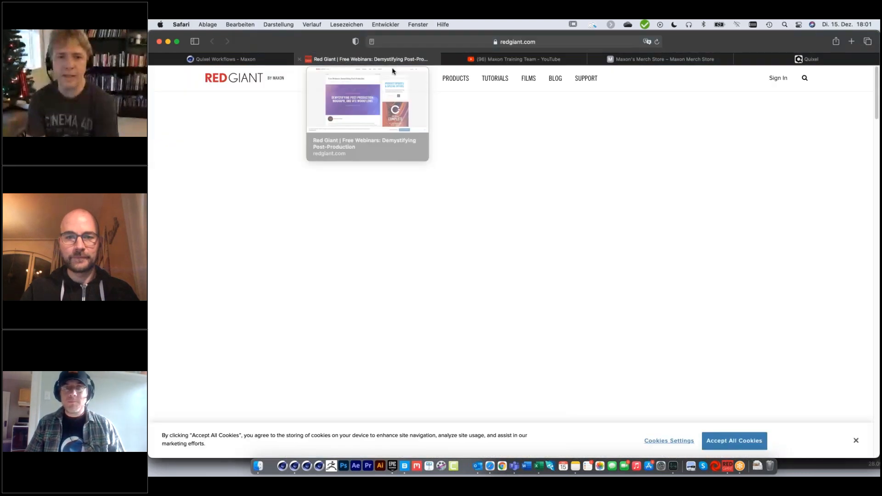
pyautogui.scroll(-4, 496, 225)
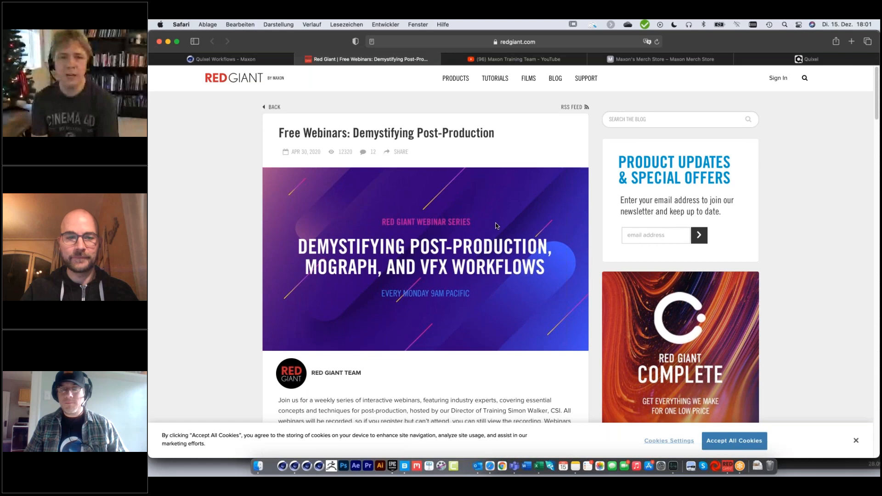
pyautogui.scroll(-12, 437, 231)
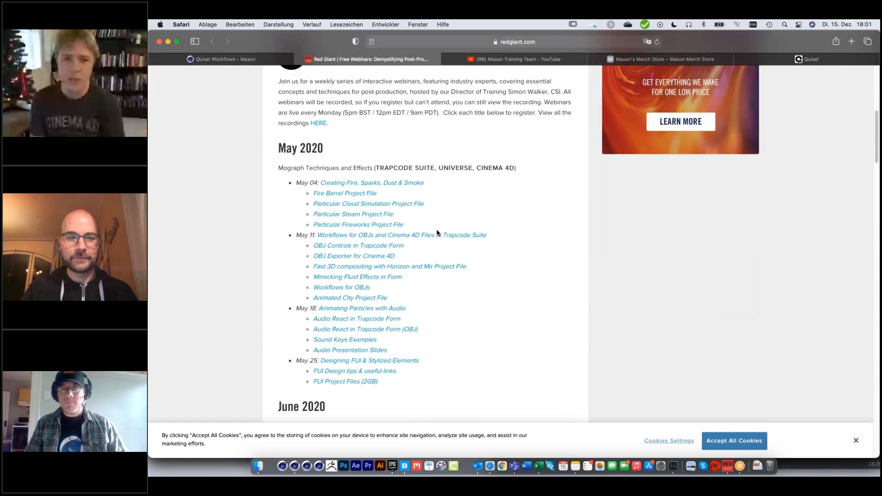
pyautogui.scroll(-12, 438, 231)
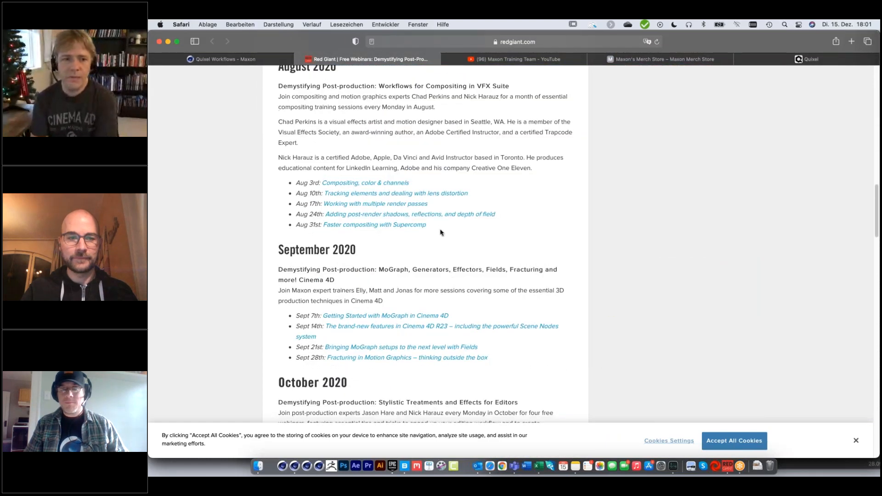
pyautogui.scroll(-3, 441, 232)
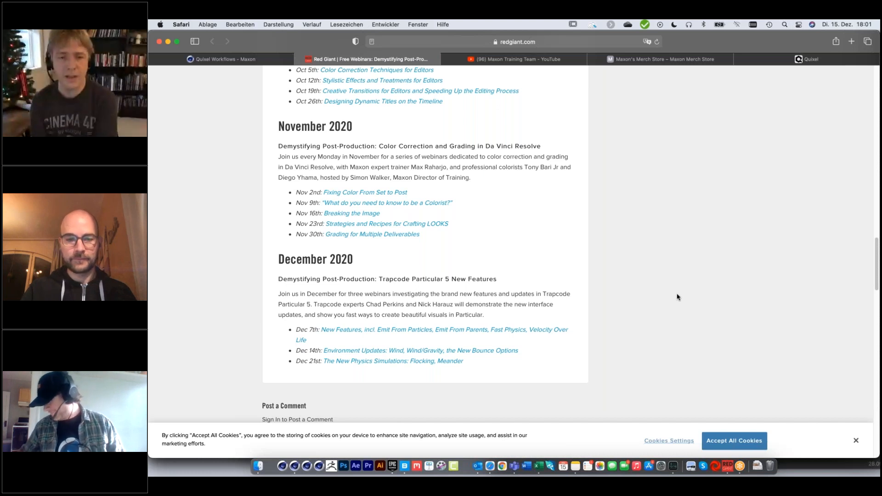
pyautogui.click(854, 441)
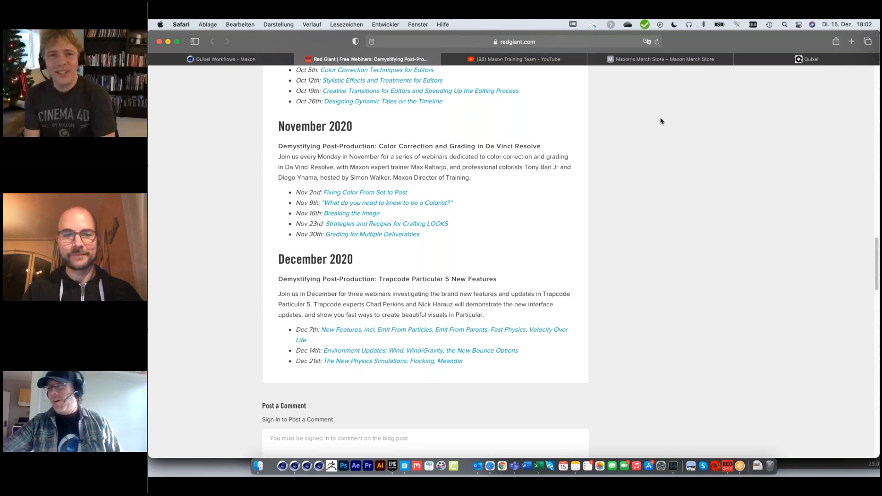
# Look over the T-shirts offered in the Maxon Merch Store.
pyautogui.click(655, 62)
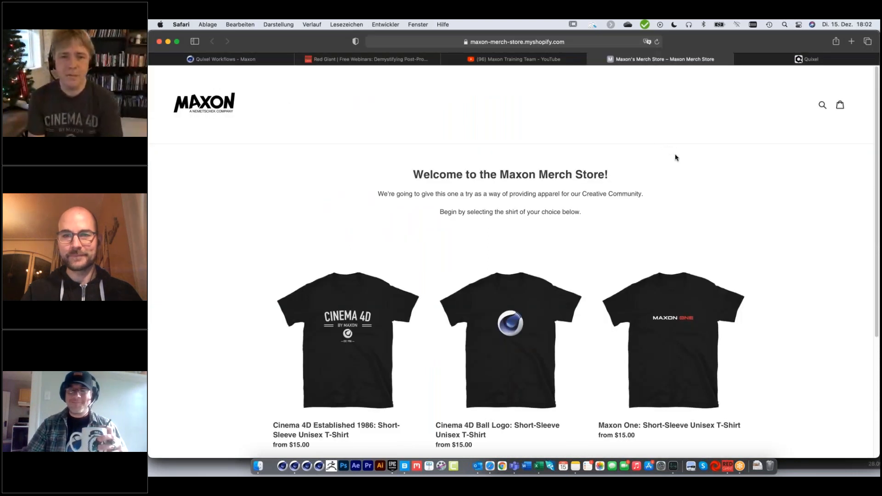
pyautogui.scroll(-2, 675, 158)
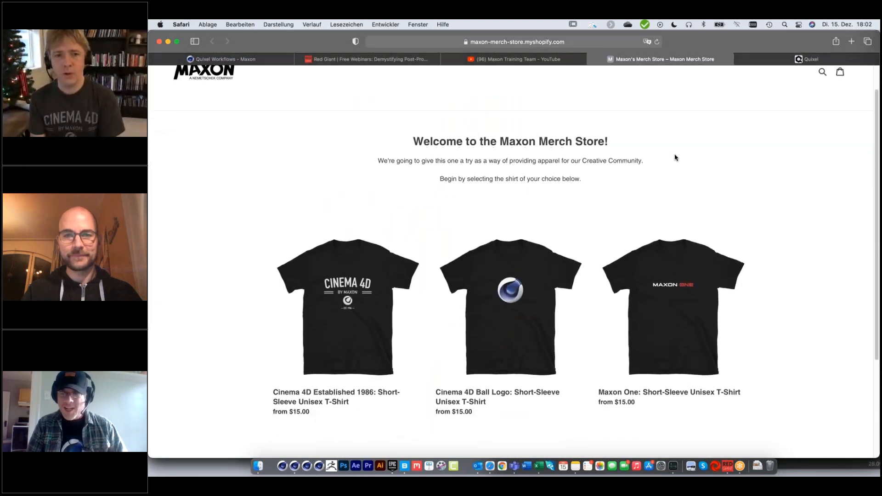
pyautogui.scroll(2, 675, 157)
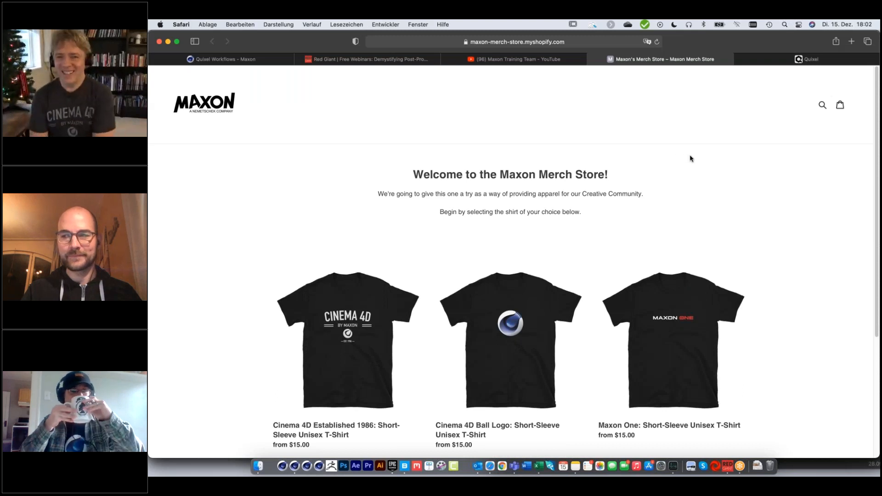
pyautogui.scroll(-1, 699, 160)
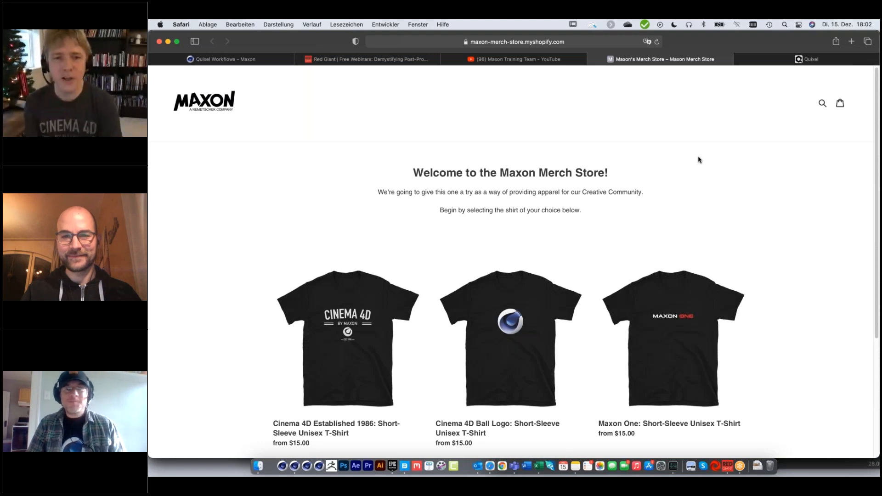
pyautogui.scroll(-1, 698, 160)
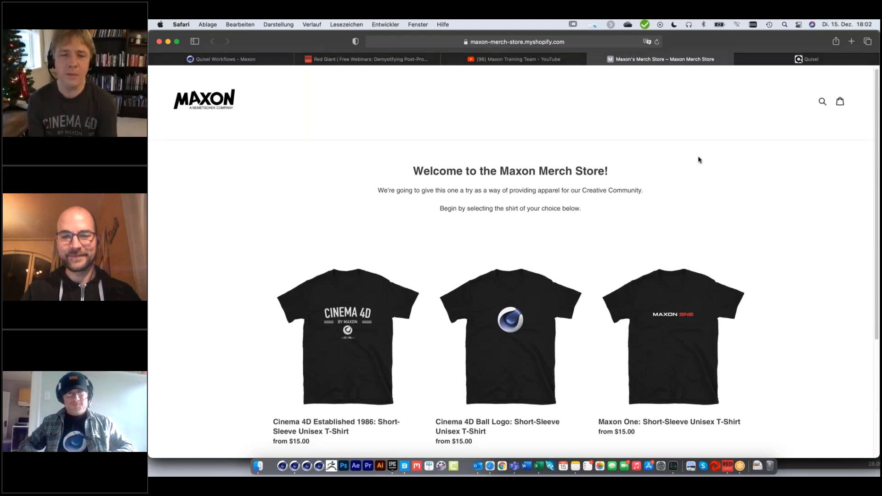
pyautogui.scroll(-1, 698, 160)
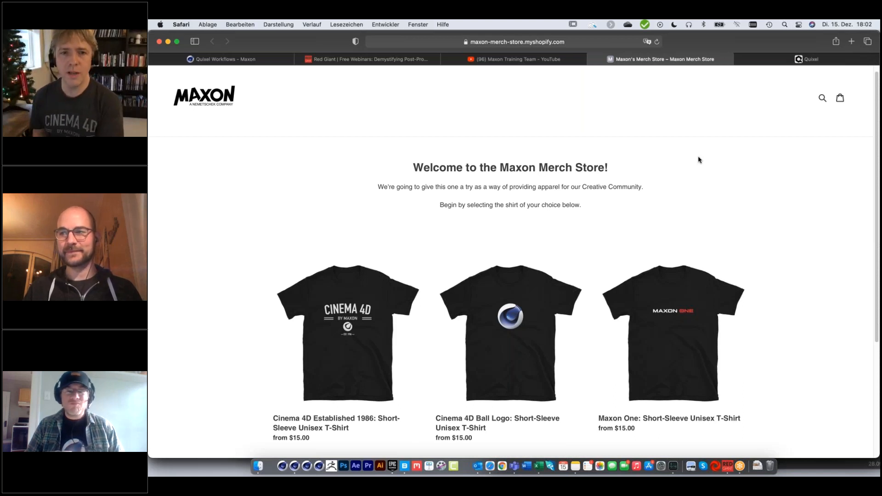
pyautogui.scroll(1, 700, 160)
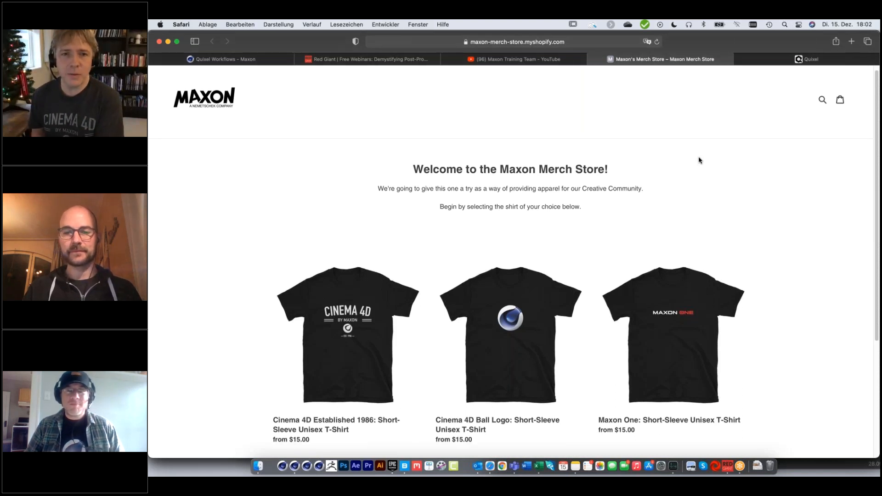
pyautogui.scroll(-1, 700, 160)
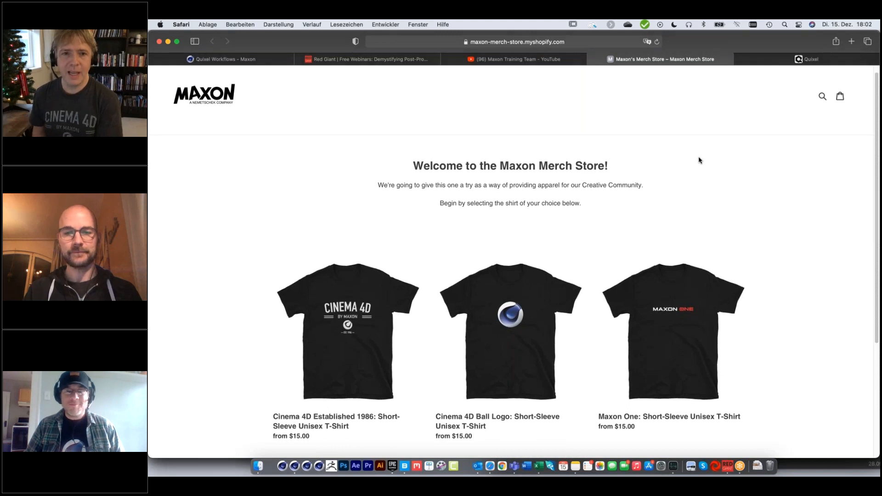
pyautogui.scroll(-3, 700, 160)
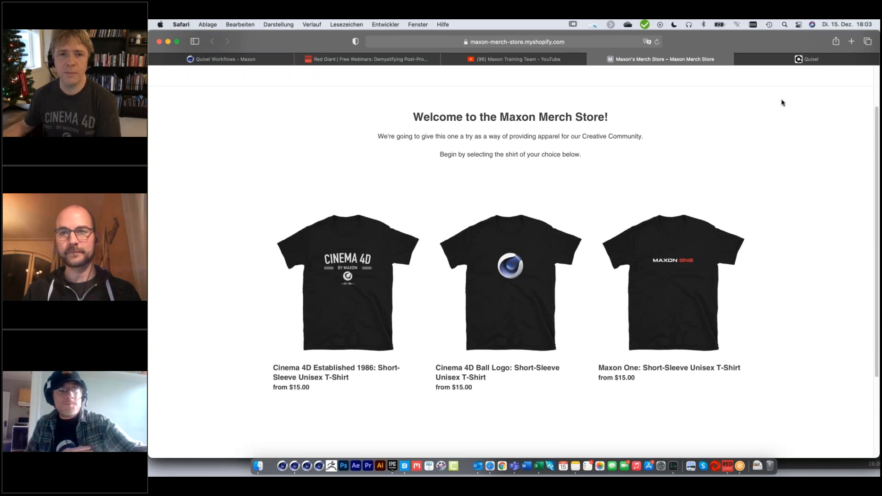
# Look through the Quixel home page, covering the Megascans, Bridge and Mixer products and the featured productions.
pyautogui.click(825, 61)
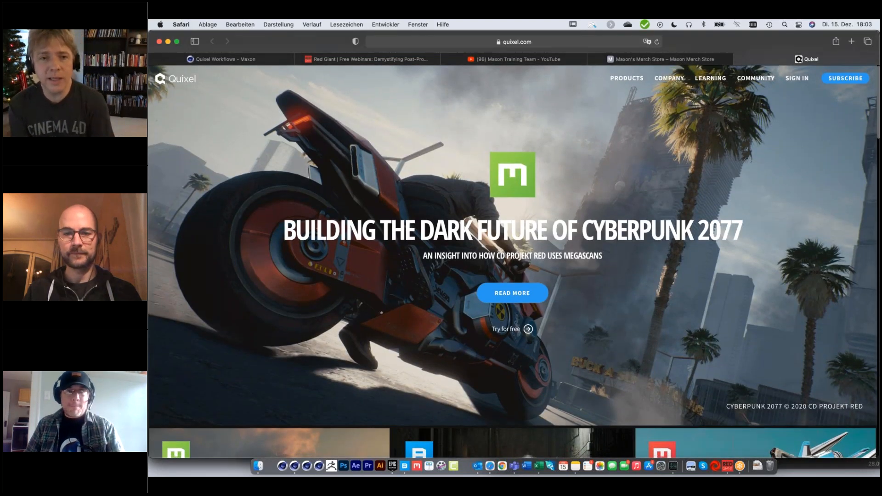
pyautogui.scroll(-6, 667, 240)
pyautogui.scroll(-6, 668, 239)
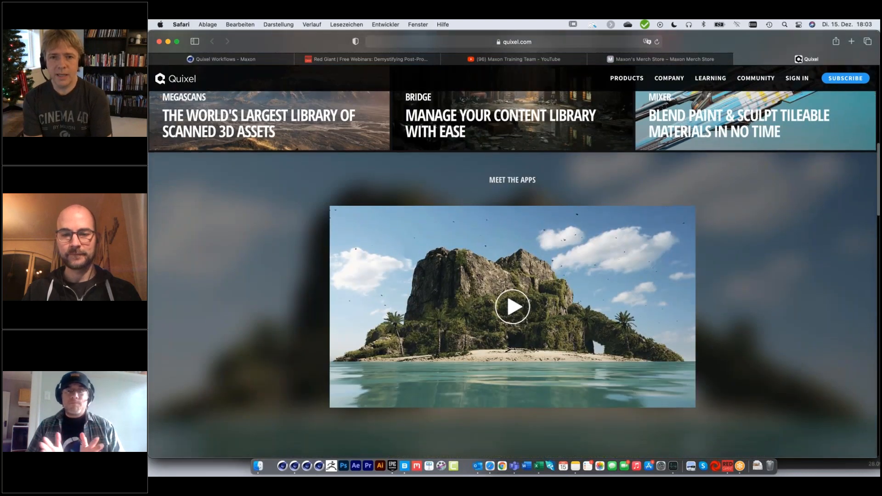
pyautogui.scroll(-6, 668, 240)
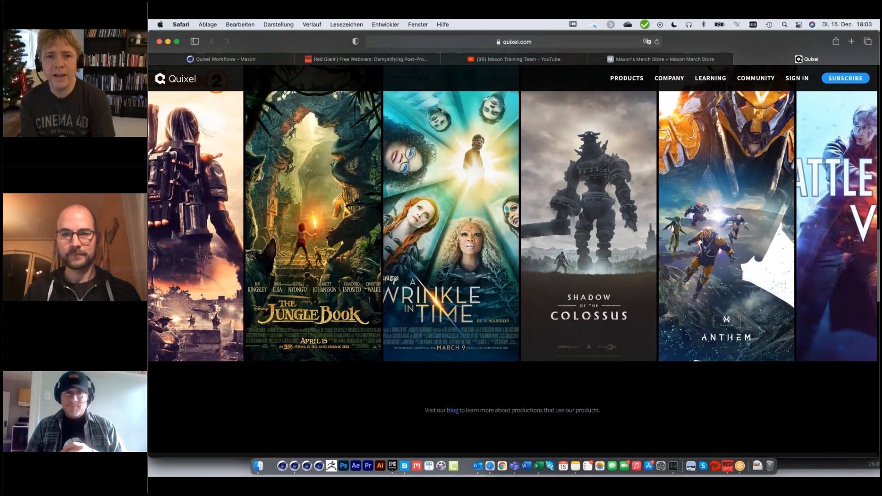
pyautogui.scroll(2, 513, 257)
pyautogui.scroll(15, 513, 257)
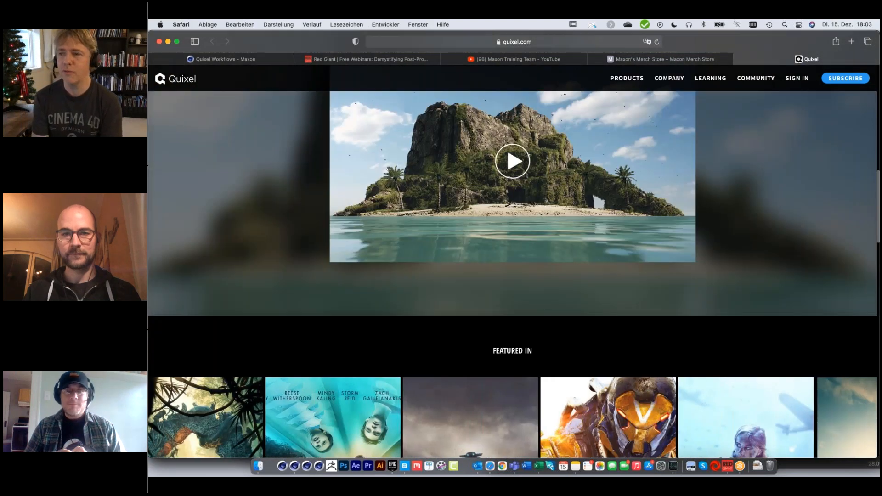
pyautogui.scroll(3, 513, 258)
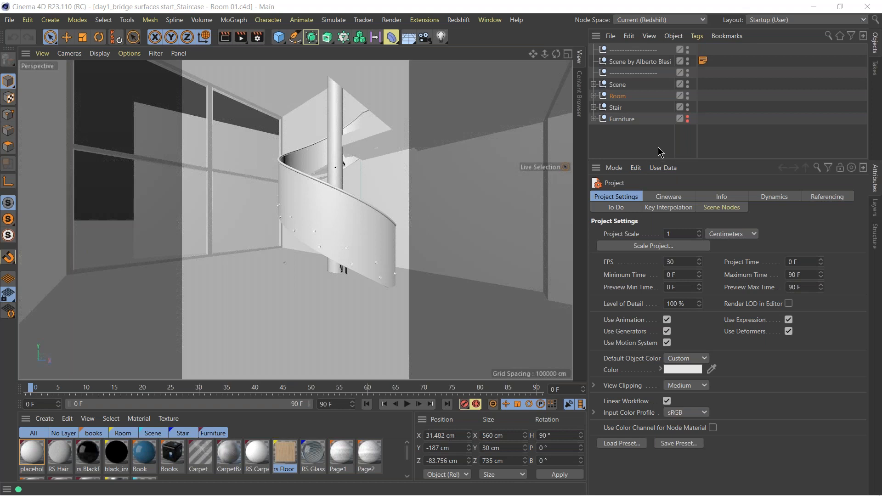
# Switch to Cinema 4D and create a new empty project.
pyautogui.click(9, 22)
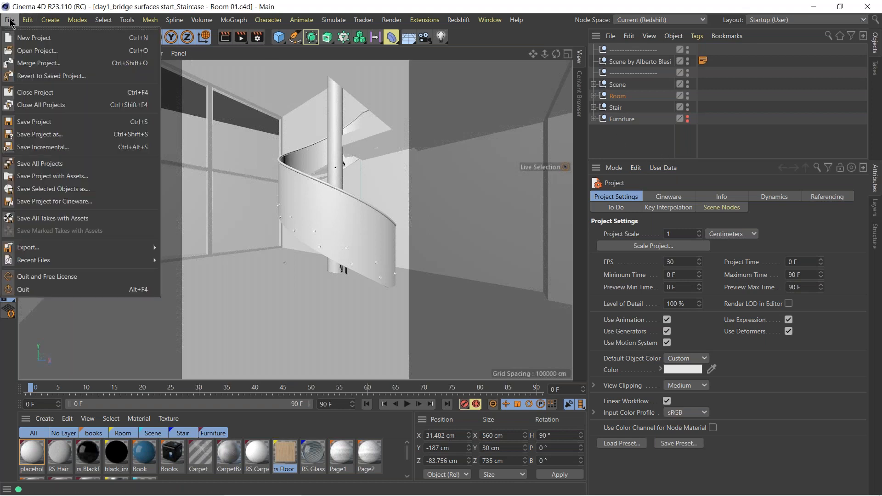
pyautogui.click(32, 38)
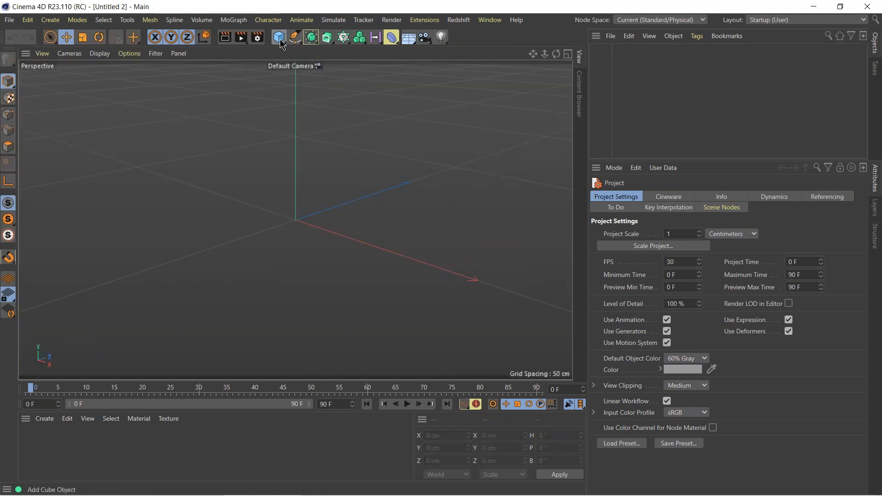
# Add a cylinder primitive to the empty scene and set its height to 4 in.
pyautogui.click(280, 40)
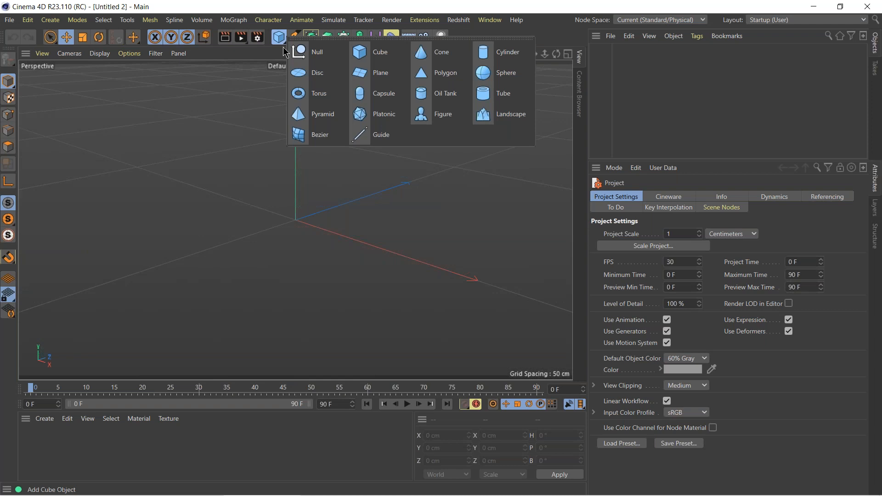
pyautogui.click(498, 53)
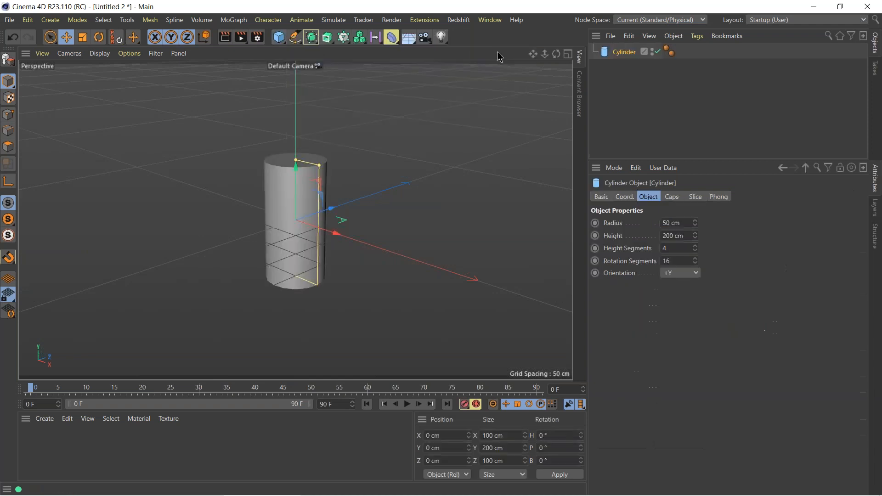
pyautogui.doubleClick(686, 236)
pyautogui.write('4in')
pyautogui.press('Return')
# Set the cylinder's radius to 5 ft.
pyautogui.doubleClick(688, 223)
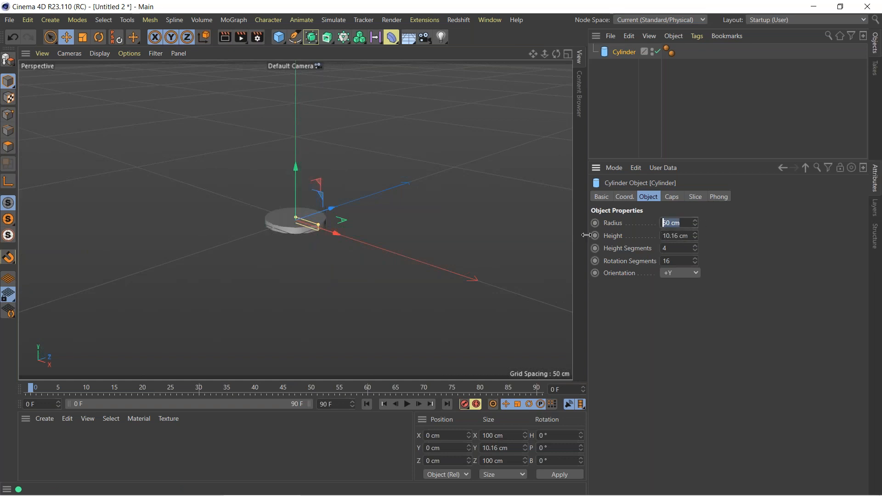
pyautogui.write('5ft')
pyautogui.press('Return')
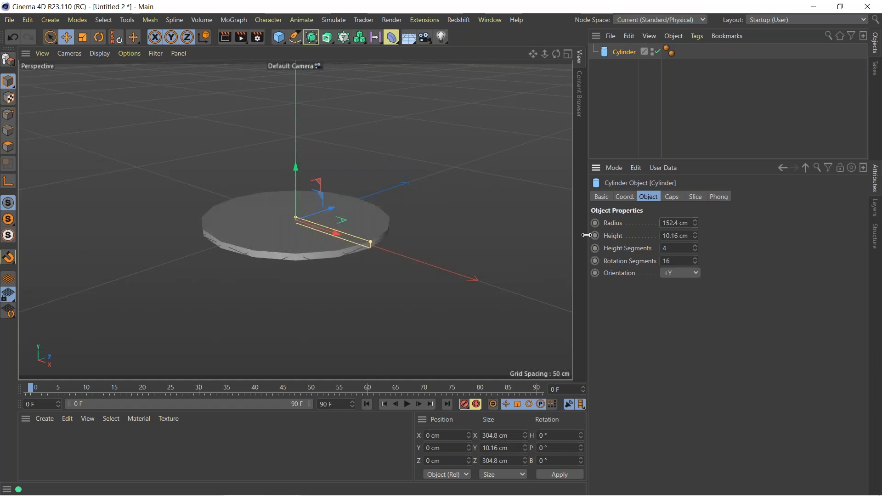
# Set the cylinder's radius to 2 ft.
pyautogui.moveTo(687, 224); pyautogui.dragTo(622, 232)
pyautogui.write('2')
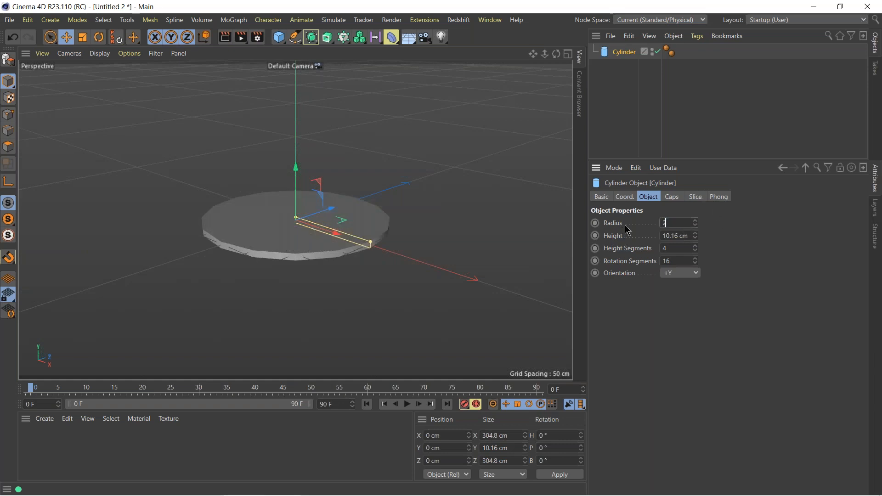
pyautogui.write('ft')
pyautogui.press('Return')
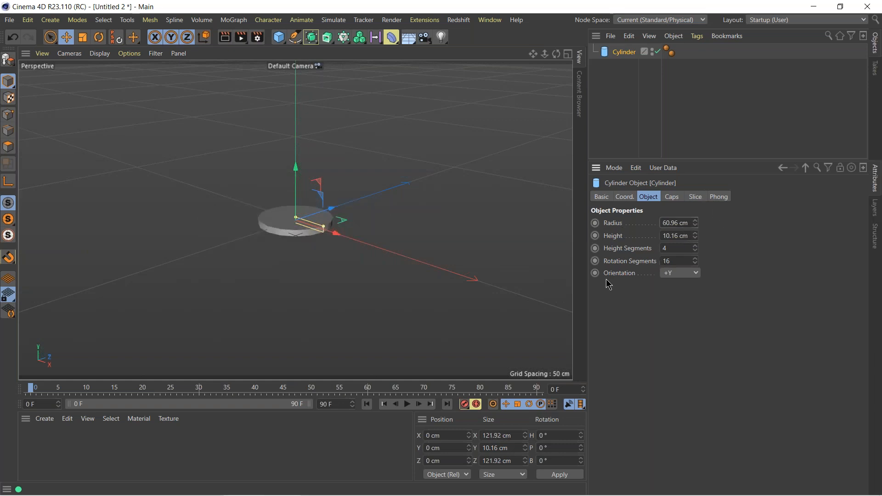
# Raise the cylinder's rotation segments to 43.
pyautogui.scroll(5, 292, 222)
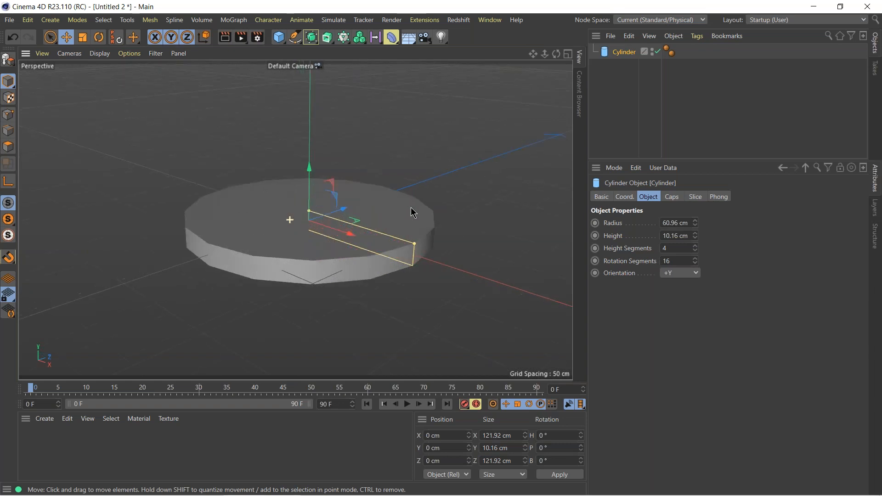
pyautogui.click(682, 260)
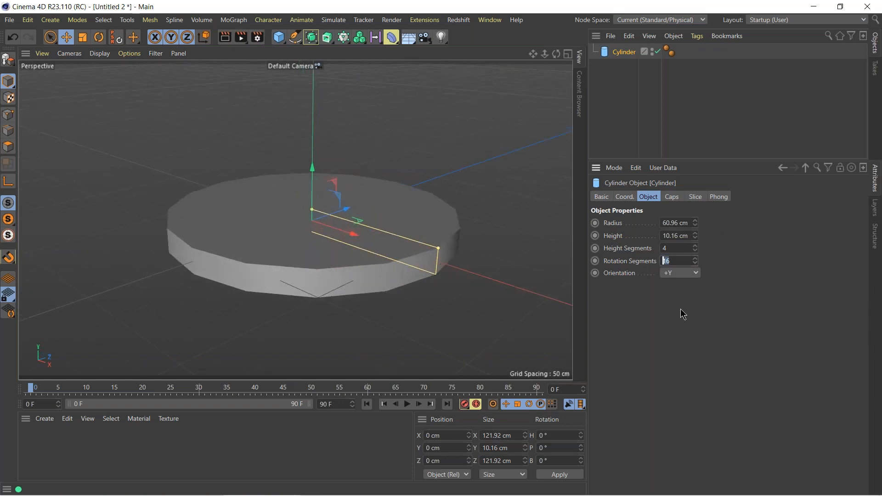
pyautogui.moveTo(695, 261); pyautogui.dragTo(699, 248)
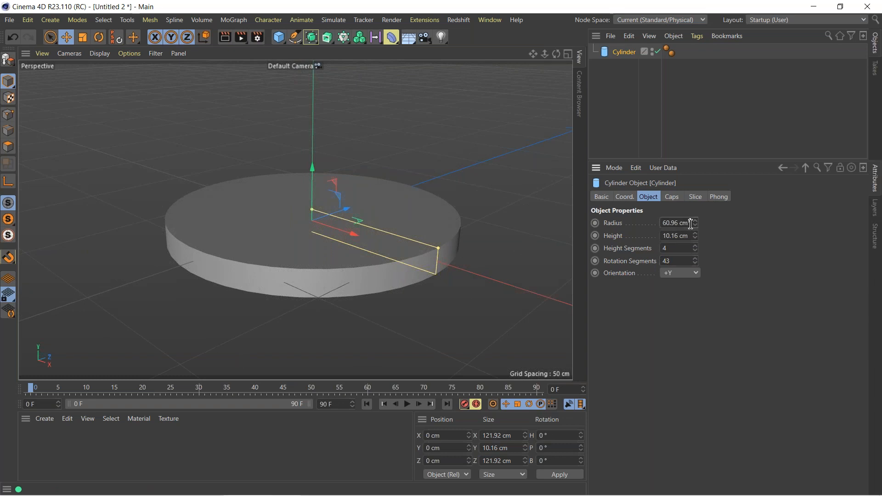
# Double the cylinder's radius to 121.92 cm.
pyautogui.write('2')
pyautogui.press('Return')
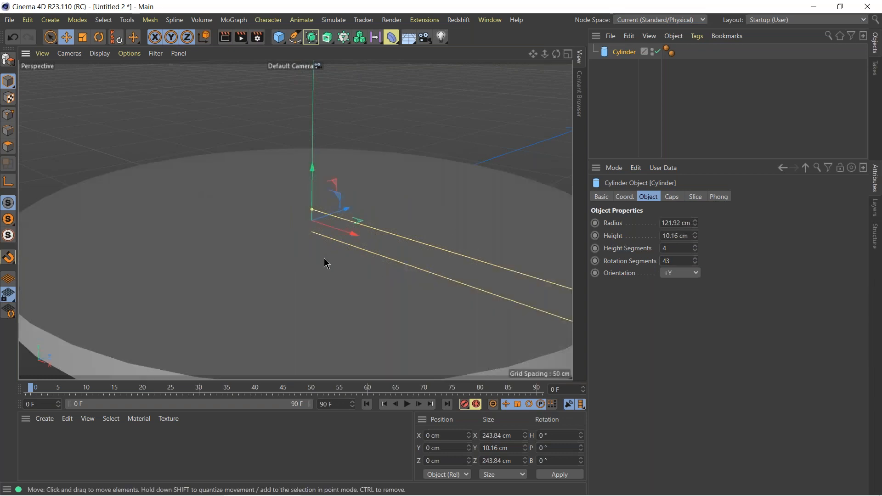
pyautogui.scroll(-5, 412, 265)
pyautogui.keyDown('alt'); pyautogui.moveTo(338, 258); pyautogui.dragTo(294, 243, button='middle'); pyautogui.keyUp('alt')
pyautogui.scroll(1, 409, 229)
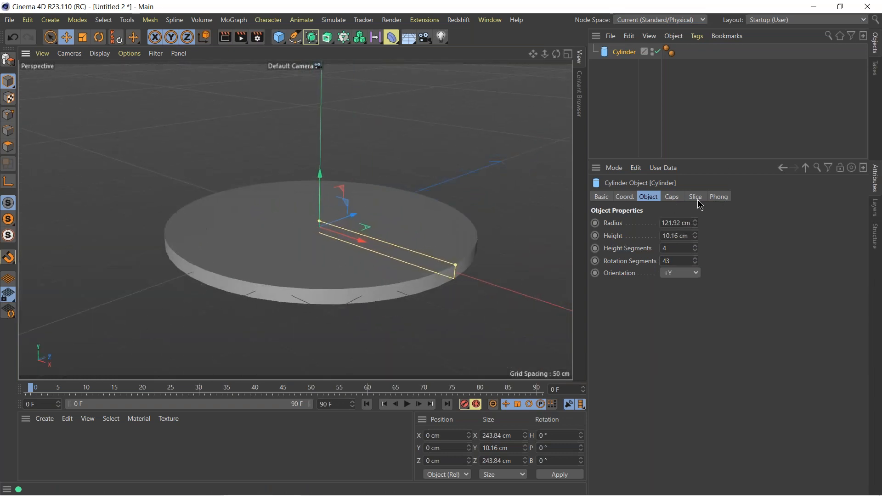
# Enable a fillet on the cylinder's caps and set the fillet radius to 1 cm.
pyautogui.click(672, 197)
pyautogui.click(637, 250)
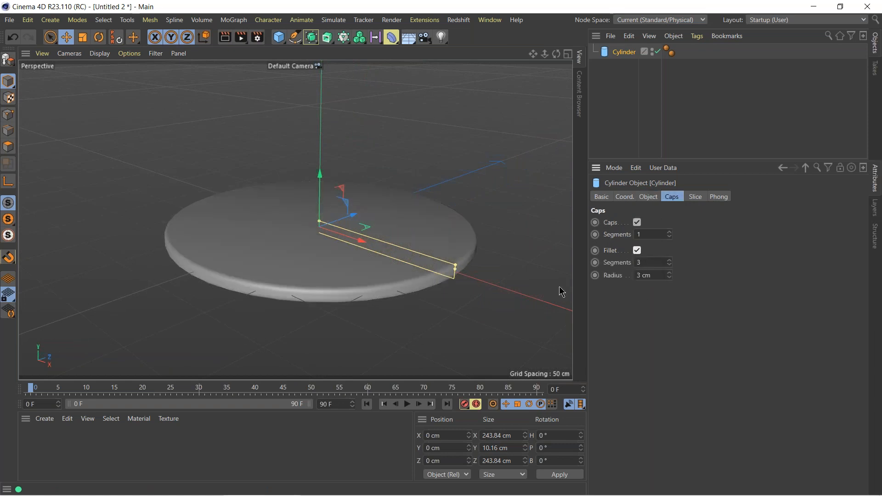
pyautogui.click(657, 275)
pyautogui.write('1')
pyautogui.press('Return')
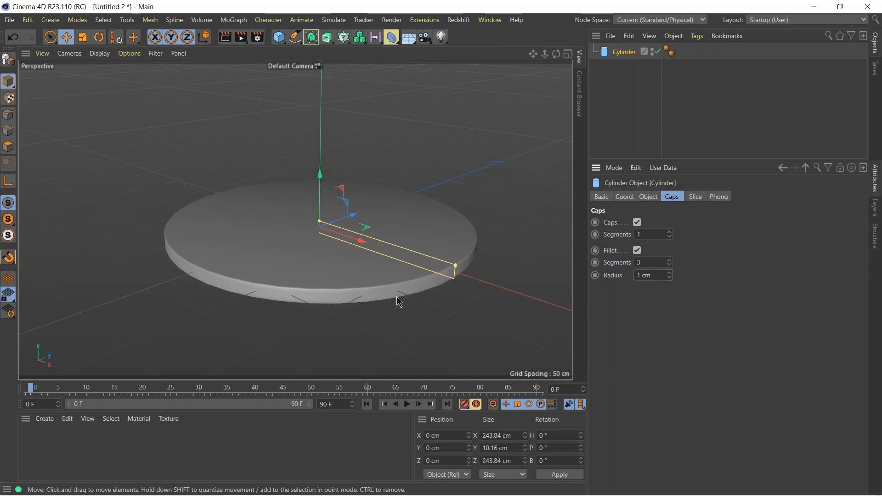
pyautogui.scroll(5, 327, 294)
pyautogui.moveTo(353, 285)
pyautogui.keyDown('alt'); pyautogui.mouseDown()
pyautogui.moveTo(365, 275)
pyautogui.moveTo(363, 288)
pyautogui.mouseUp(); pyautogui.keyUp('alt')
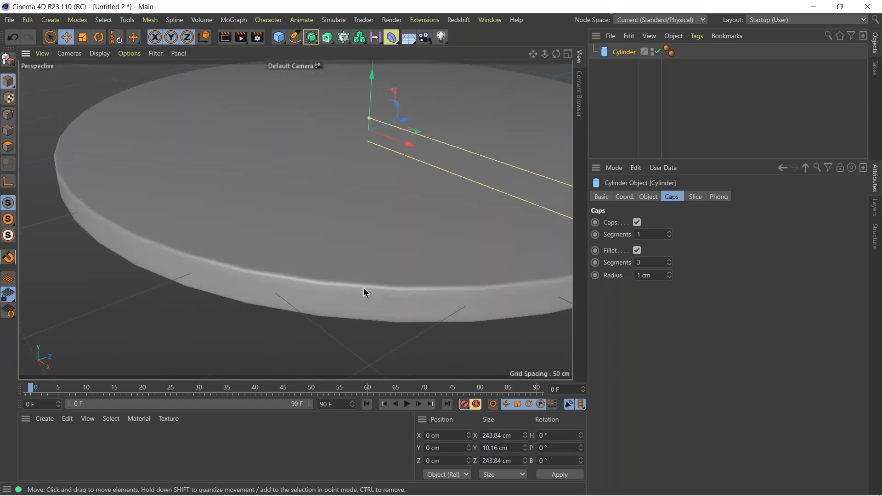
# Set the cylinder's rotation segments to 60 for a smoother edge.
pyautogui.click(648, 198)
pyautogui.doubleClick(686, 260)
pyautogui.write('60')
pyautogui.press('Return')
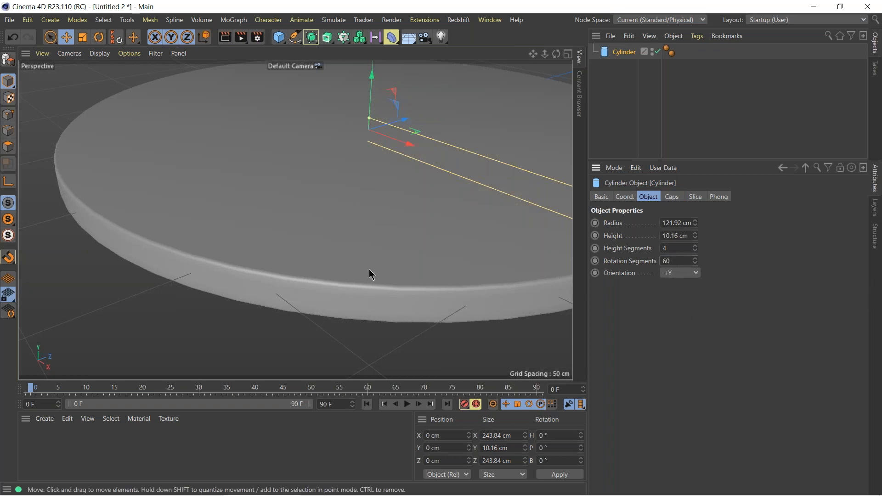
pyautogui.keyDown('alt'); pyautogui.moveTo(382, 264); pyautogui.dragTo(376, 156); pyautogui.keyUp('alt')
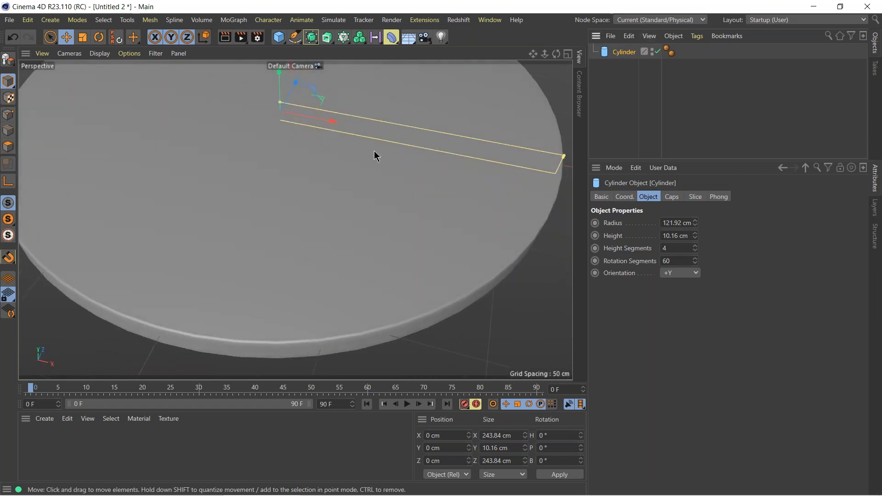
# Rename the cylinder as "table top" and convert it to an editable polygon object.
pyautogui.keyDown('alt'); pyautogui.moveTo(374, 151); pyautogui.dragTo(454, 199, button='middle'); pyautogui.keyUp('alt')
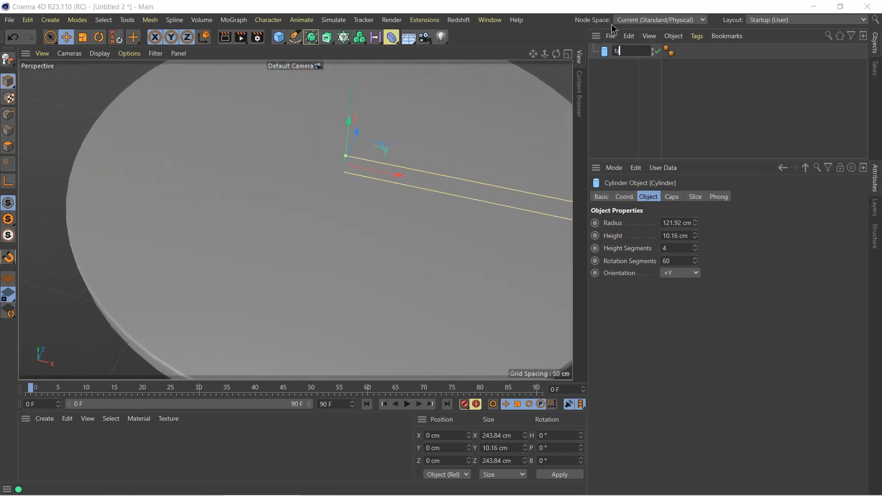
pyautogui.press('Return')
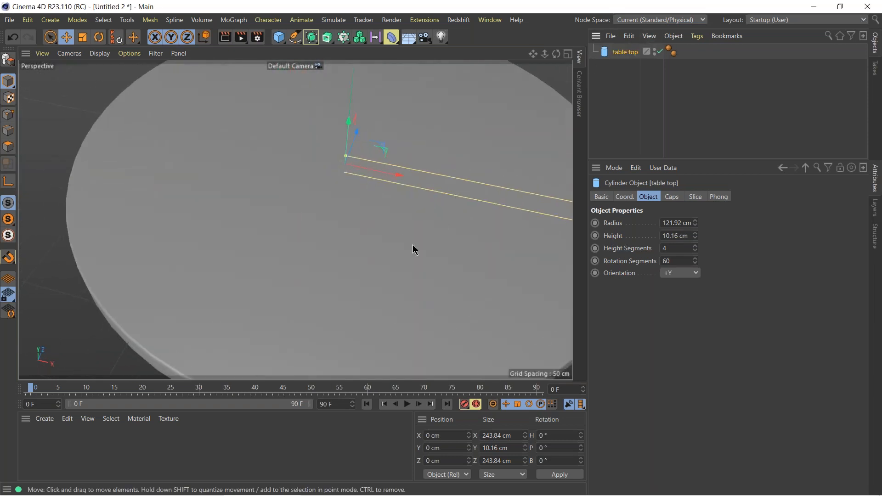
pyautogui.scroll(-5, 374, 230)
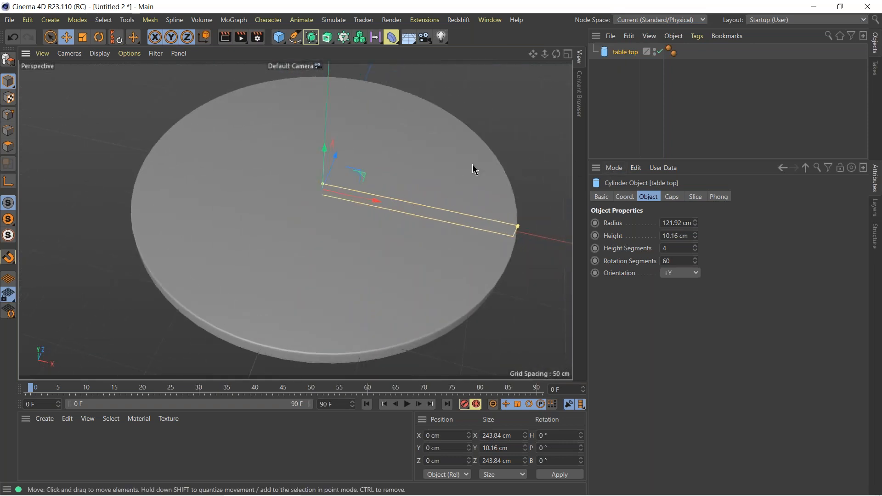
pyautogui.press('c')
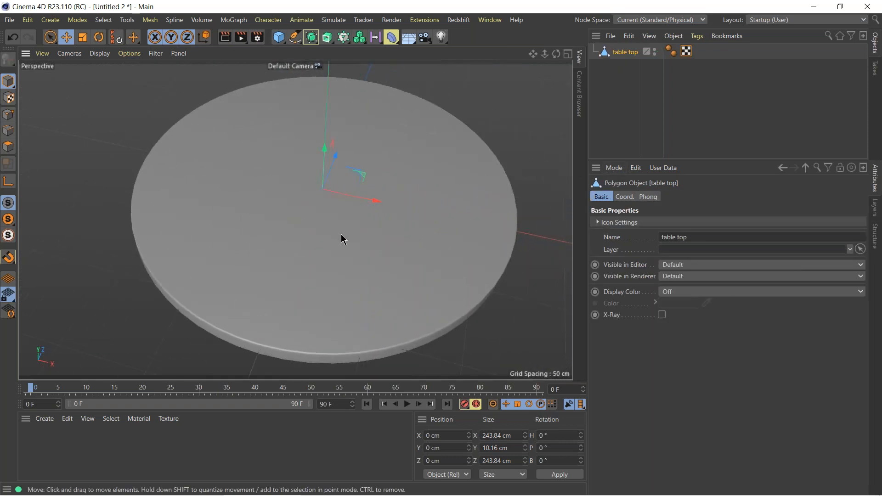
pyautogui.keyDown('alt'); pyautogui.moveTo(381, 195); pyautogui.dragTo(294, 126); pyautogui.keyUp('alt')
pyautogui.keyDown('alt'); pyautogui.moveTo(412, 248); pyautogui.dragTo(390, 172, button='middle'); pyautogui.keyUp('alt')
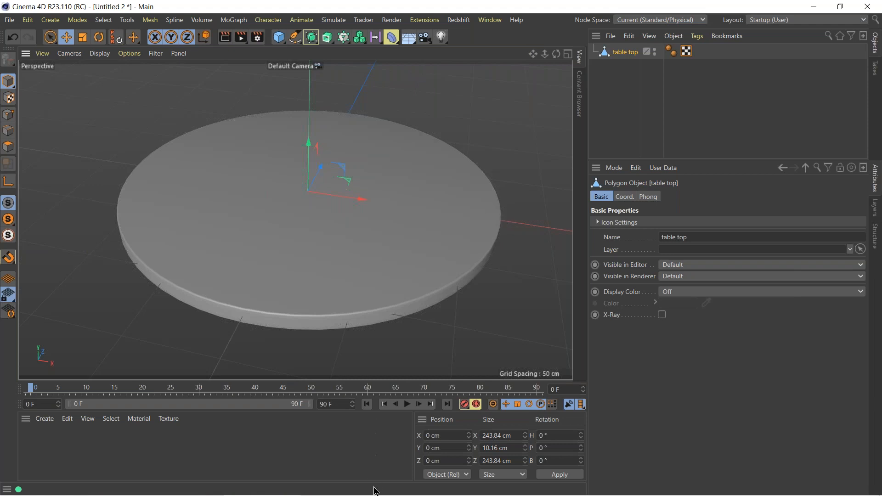
# Switch to Quixel Mixer and open the "cylinder tabletop (dec)" mix from the Lab project.
pyautogui.moveTo(375, 492)
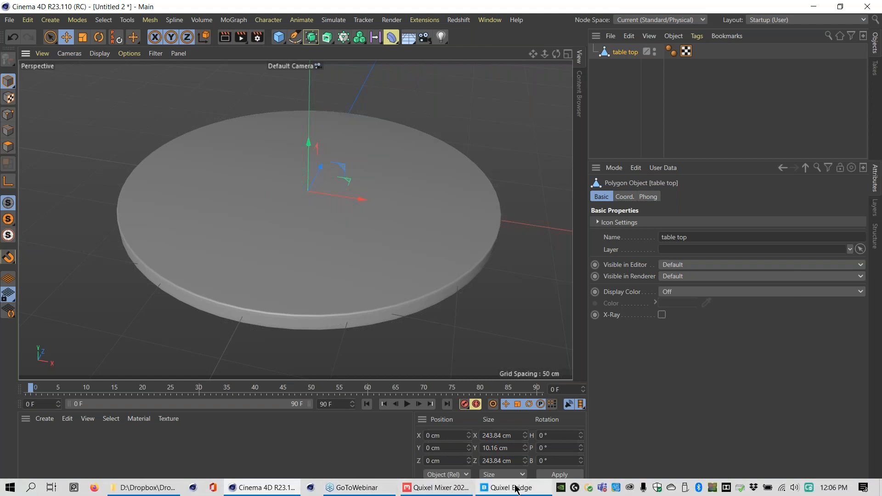
pyautogui.click(442, 491)
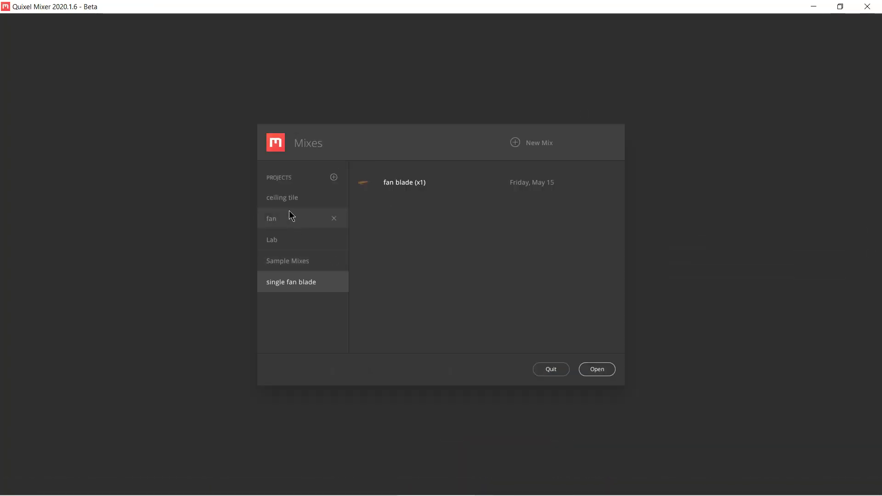
pyautogui.click(291, 220)
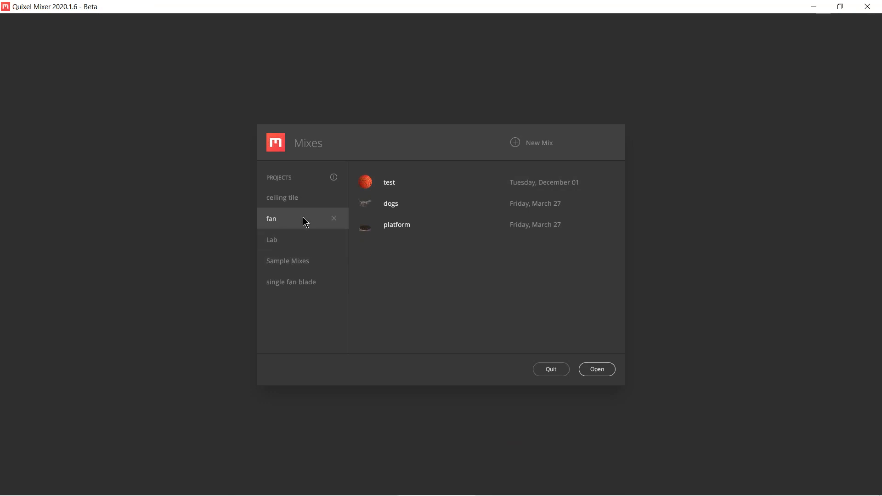
pyautogui.click(304, 247)
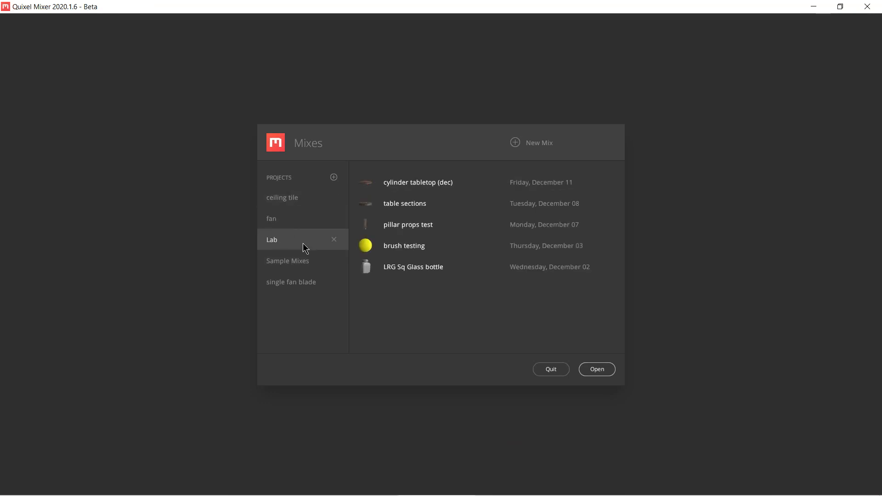
pyautogui.click(403, 186)
pyautogui.click(596, 370)
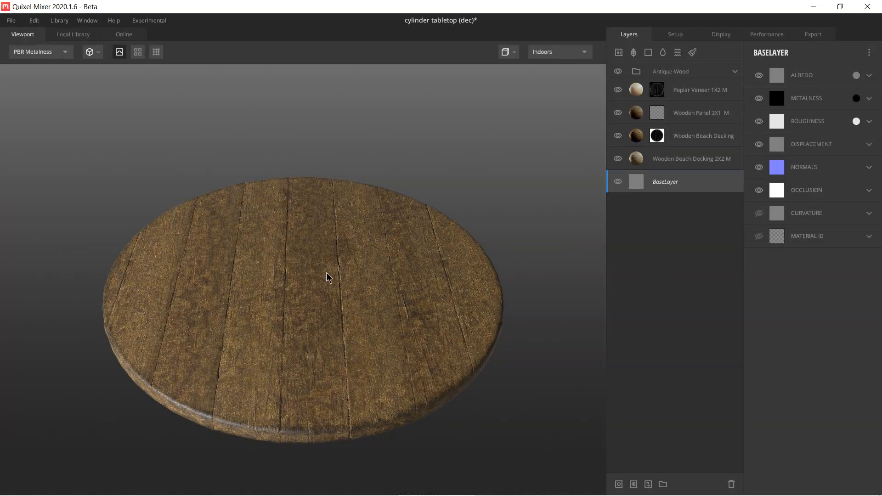
# Examine the wood texturing on the tabletop mix from several angles, along with the local library's material categories.
pyautogui.moveTo(332, 296); pyautogui.dragTo(256, 269)
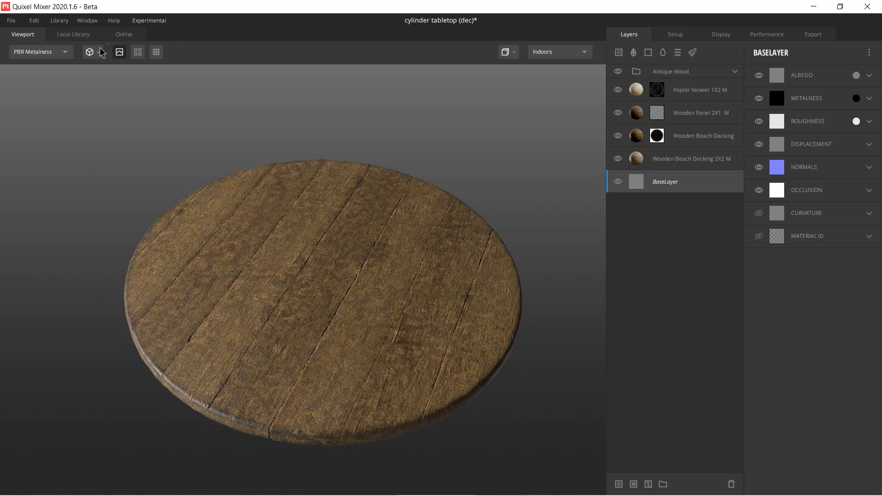
pyautogui.click(76, 36)
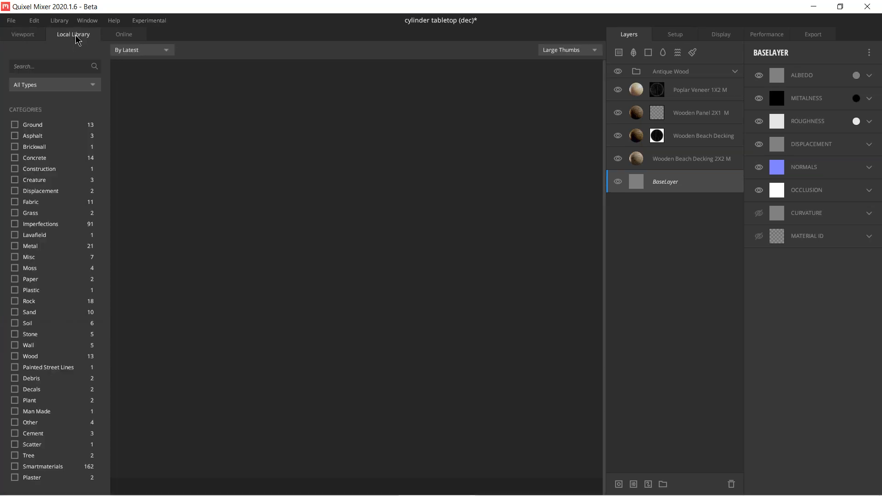
pyautogui.click(27, 37)
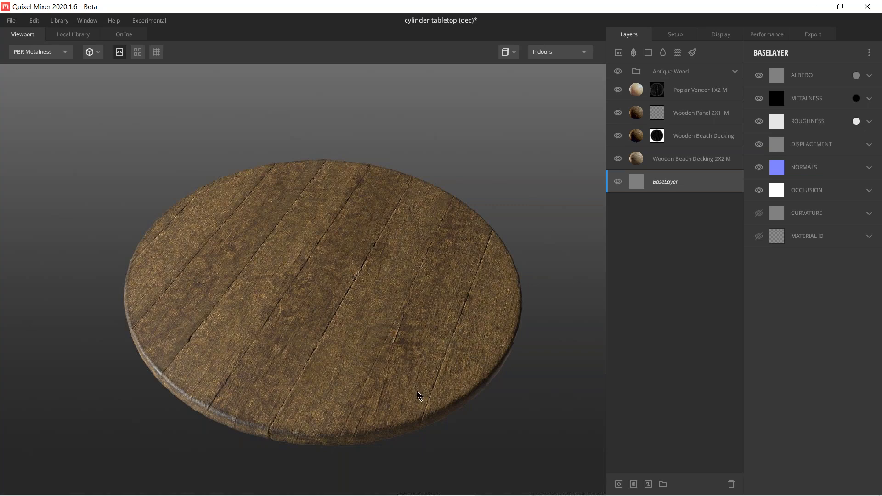
pyautogui.moveTo(346, 328)
pyautogui.mouseDown()
pyautogui.moveTo(269, 319)
pyautogui.moveTo(337, 321)
pyautogui.mouseUp()
pyautogui.scroll(-2, 331, 325)
pyautogui.scroll(5, 330, 395)
pyautogui.moveTo(328, 391); pyautogui.dragTo(320, 245)
pyautogui.scroll(-5, 321, 246)
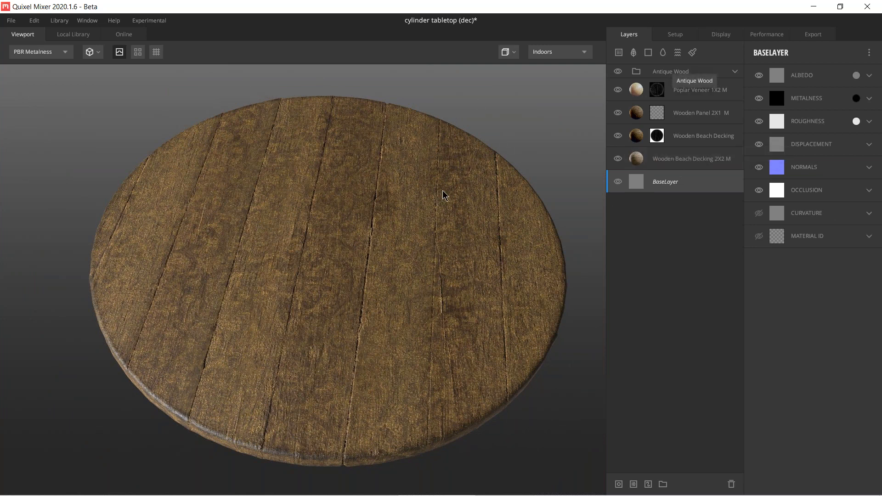
# Close Quixel Mixer without saving the mix and switch Cinema 4D to the BP - UV Edit layout.
pyautogui.click(865, 10)
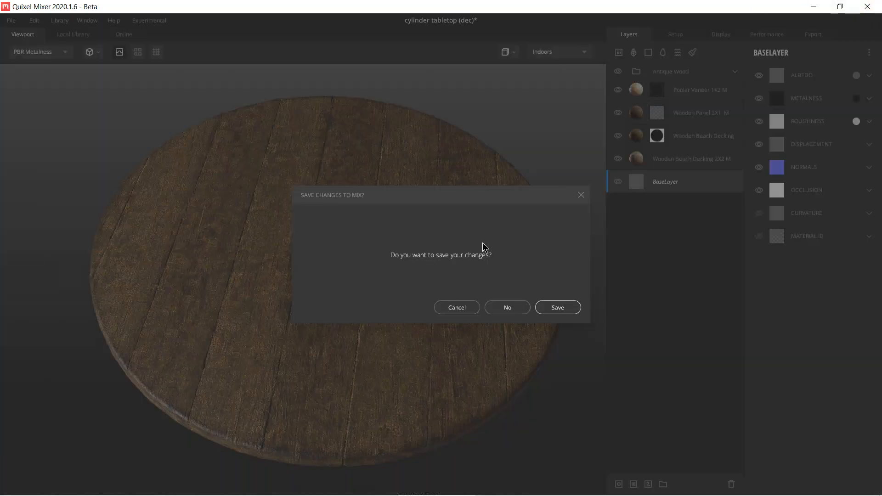
pyautogui.click(506, 307)
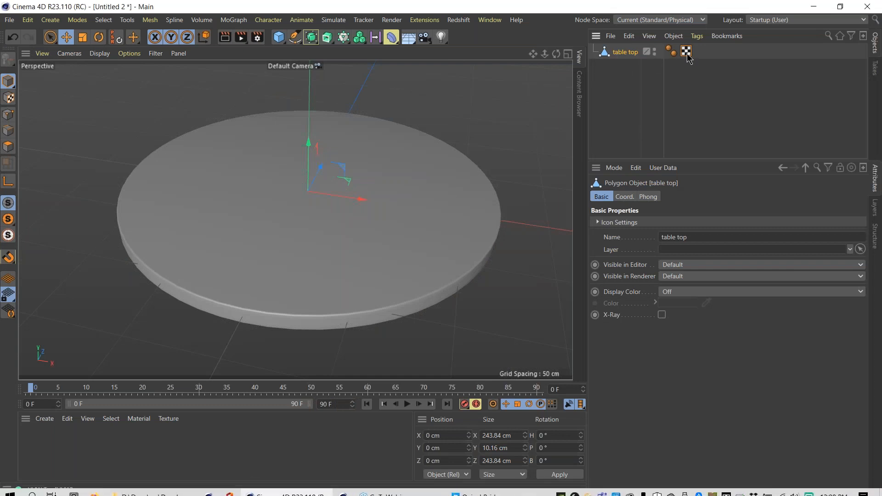
pyautogui.click(790, 20)
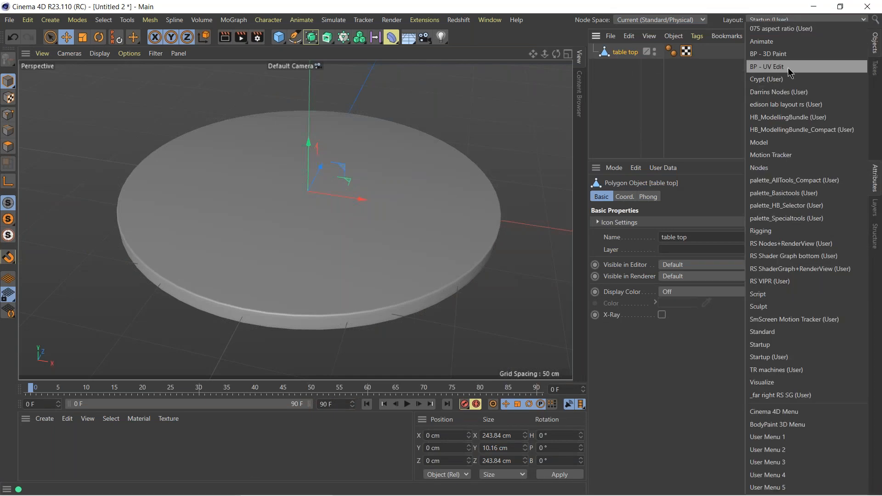
pyautogui.press('Escape')
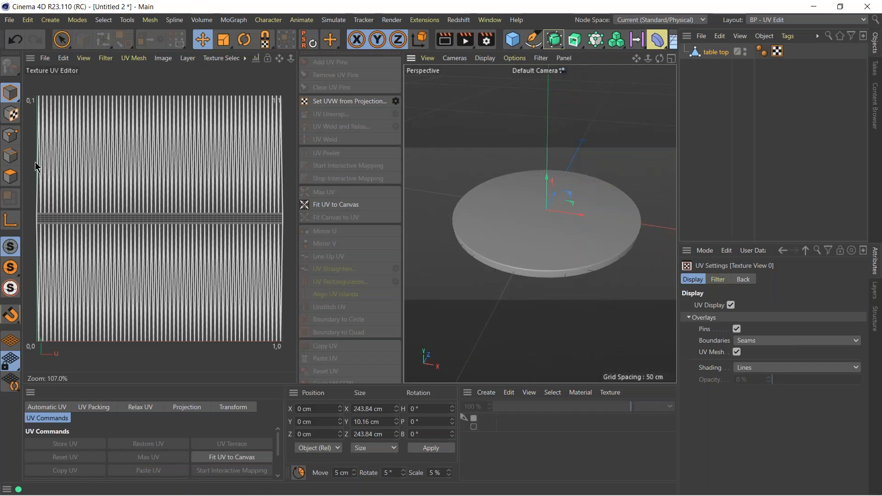
# Select all bottom cap polygons of the table top and invert the selection to cover the top cap and rim.
pyautogui.click(63, 46)
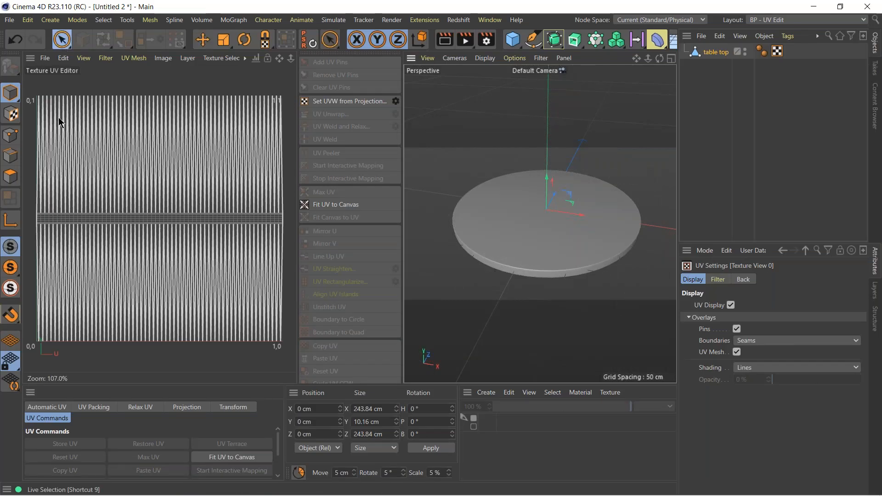
pyautogui.click(10, 177)
pyautogui.moveTo(40, 182); pyautogui.dragTo(271, 169)
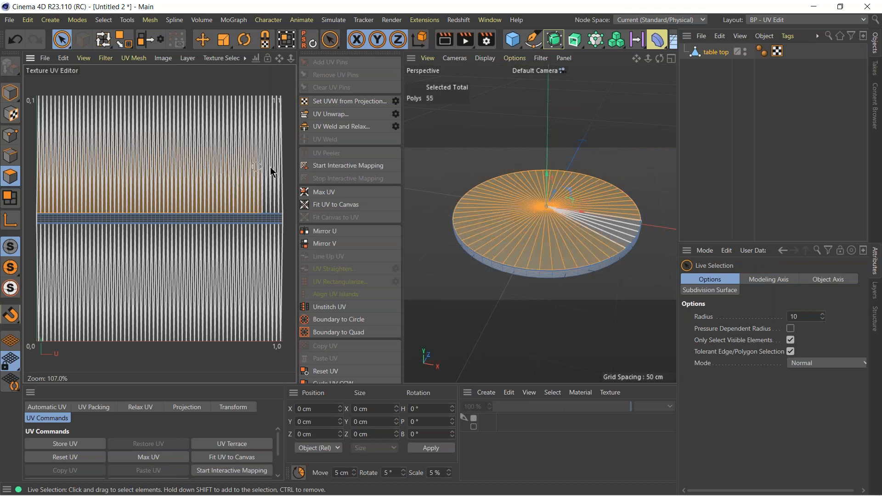
pyautogui.moveTo(37, 271); pyautogui.dragTo(281, 271)
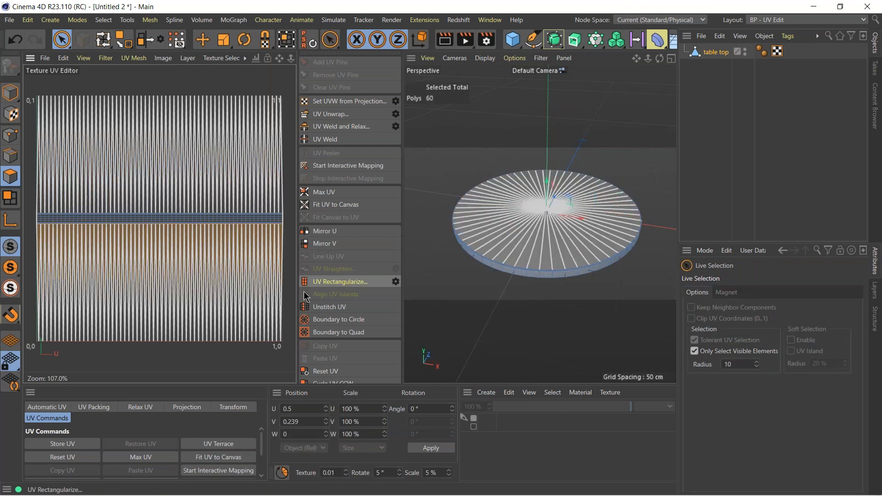
pyautogui.keyDown('alt'); pyautogui.moveTo(537, 240); pyautogui.dragTo(428, 201); pyautogui.keyUp('alt')
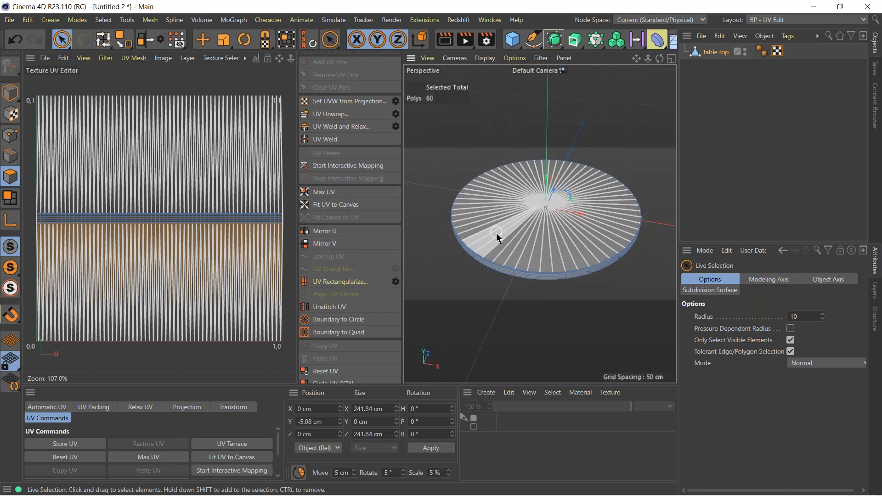
pyautogui.keyDown('alt'); pyautogui.moveTo(531, 230); pyautogui.dragTo(531, 358); pyautogui.keyUp('alt')
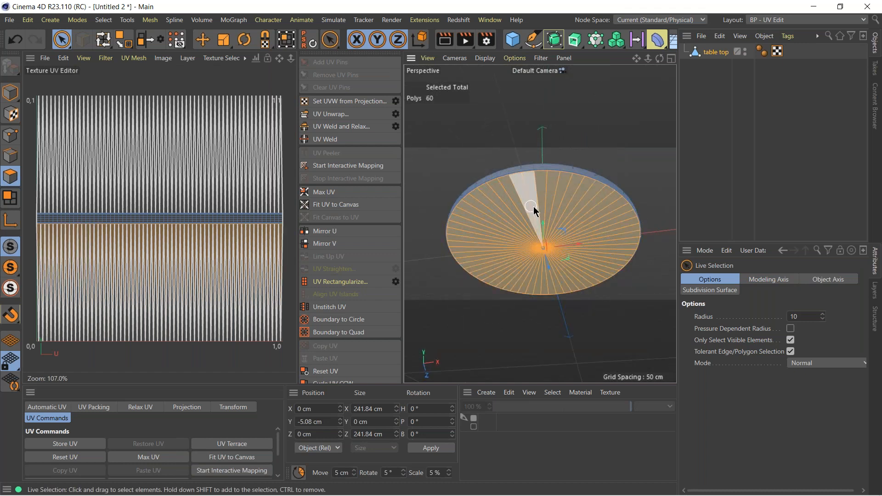
pyautogui.press('u')
pyautogui.press('i')
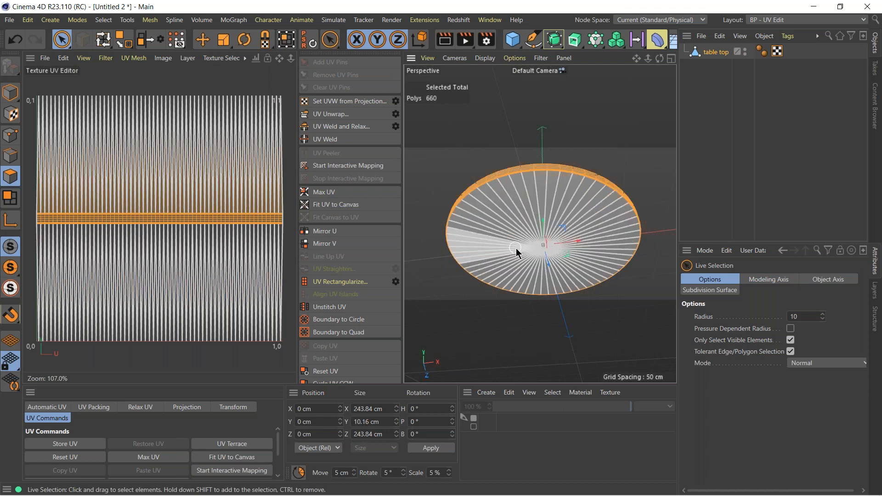
# Apply a frontal UV projection to the selected top cap and rim polygons from the Top view.
pyautogui.middleClick(514, 234)
pyautogui.middleClick(612, 147)
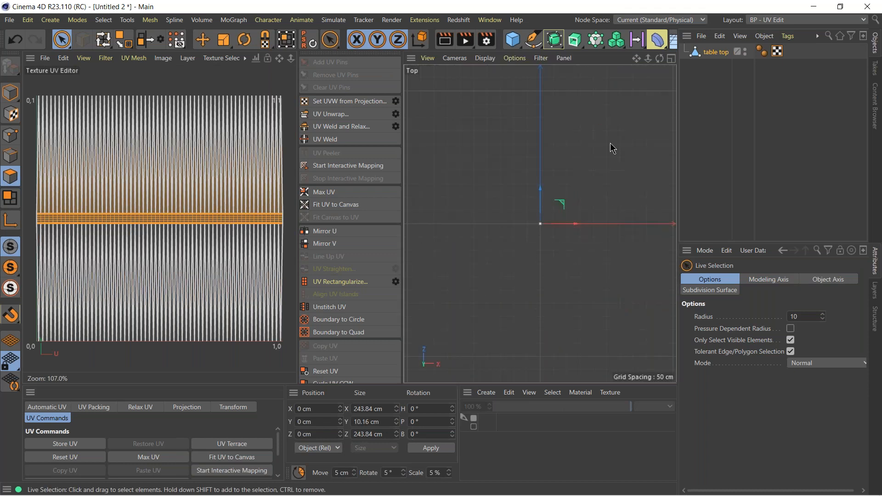
pyautogui.click(197, 408)
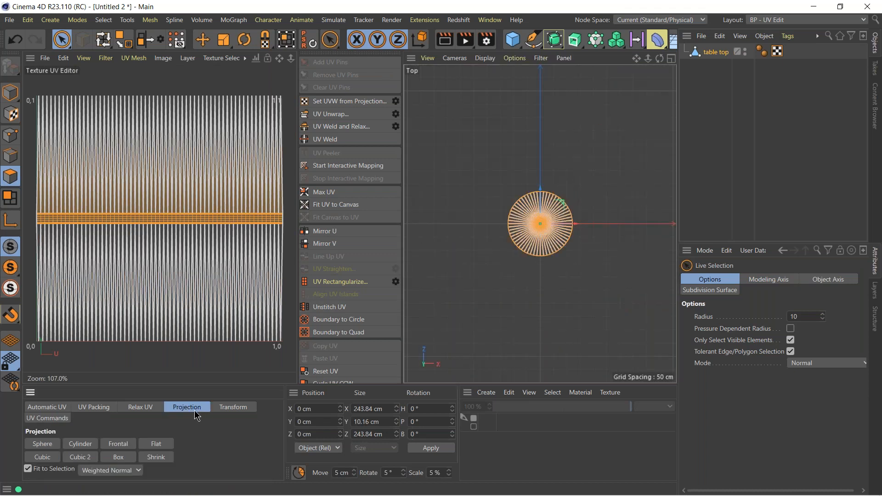
pyautogui.click(120, 444)
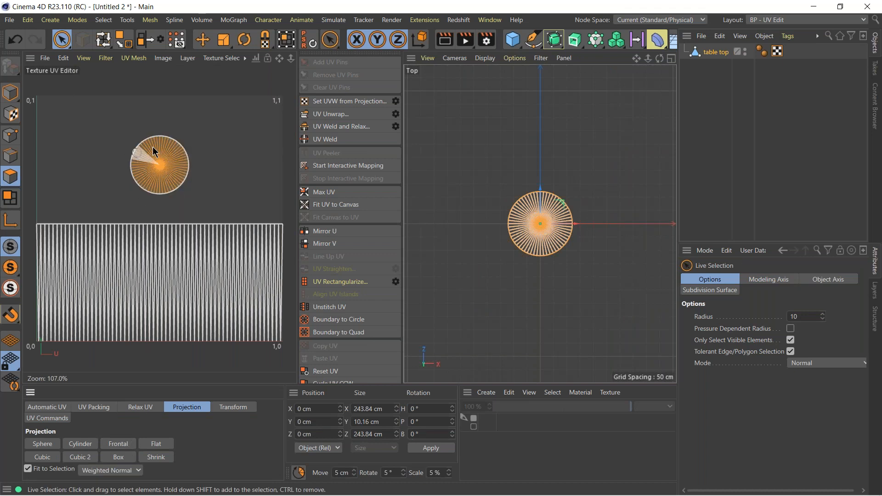
# Unwrap the top cap and rim UVs with Use Pins for UV Relax and Auto Realign enabled.
pyautogui.scroll(4, 161, 154)
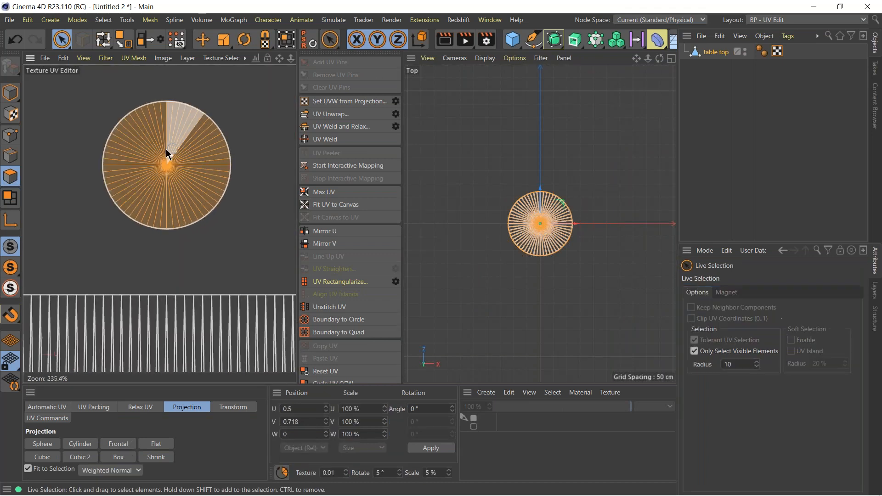
pyautogui.click(397, 116)
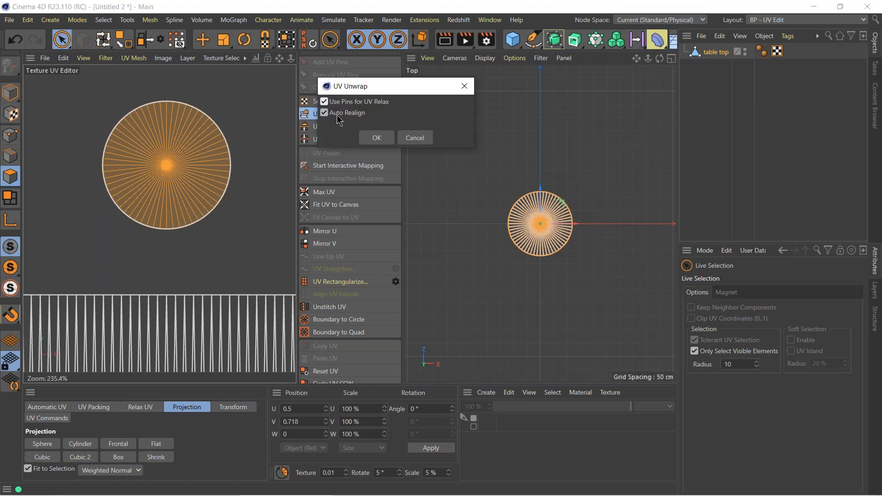
pyautogui.click(378, 137)
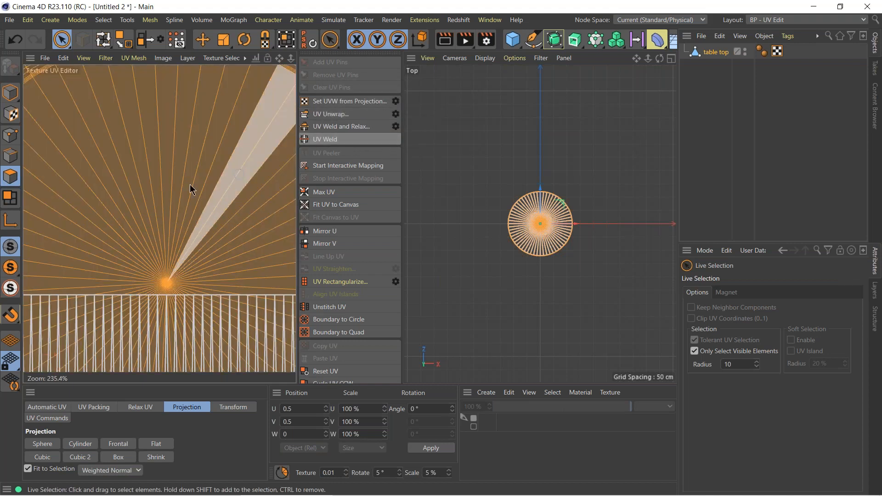
pyautogui.scroll(-4, 138, 183)
pyautogui.scroll(-1, 134, 182)
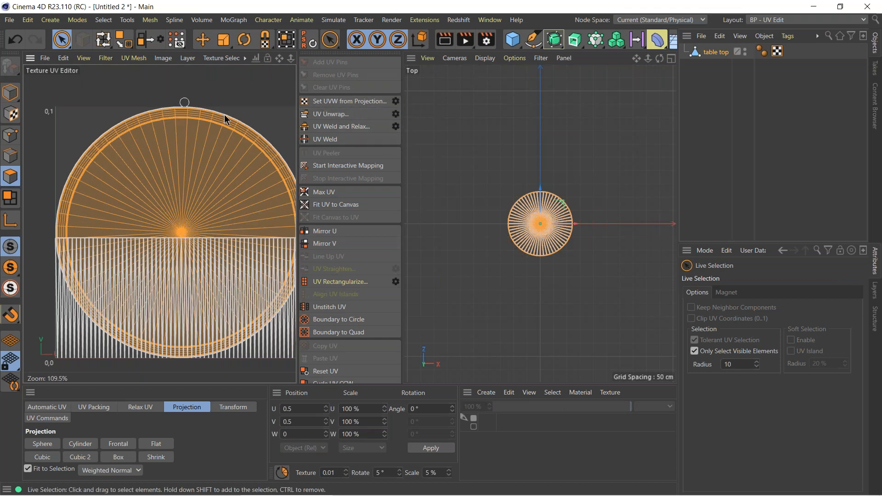
pyautogui.keyDown('alt'); pyautogui.moveTo(204, 192); pyautogui.dragTo(192, 167, button='middle'); pyautogui.keyUp('alt')
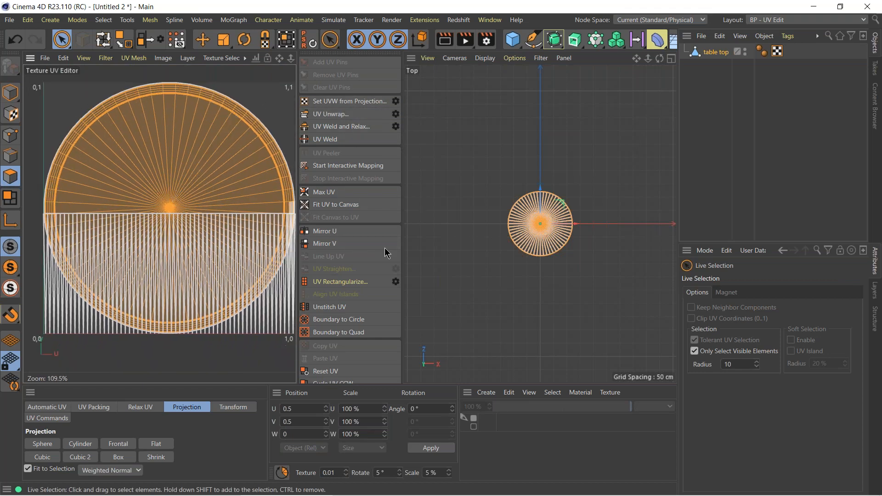
# Switch the selection to the bottom cap polygons and apply a frontal UV projection from the Top view.
pyautogui.middleClick(472, 208)
pyautogui.middleClick(454, 171)
pyautogui.moveTo(512, 260)
pyautogui.mouseDown()
pyautogui.moveTo(552, 212)
pyautogui.moveTo(520, 240)
pyautogui.moveTo(662, 229)
pyautogui.mouseUp()
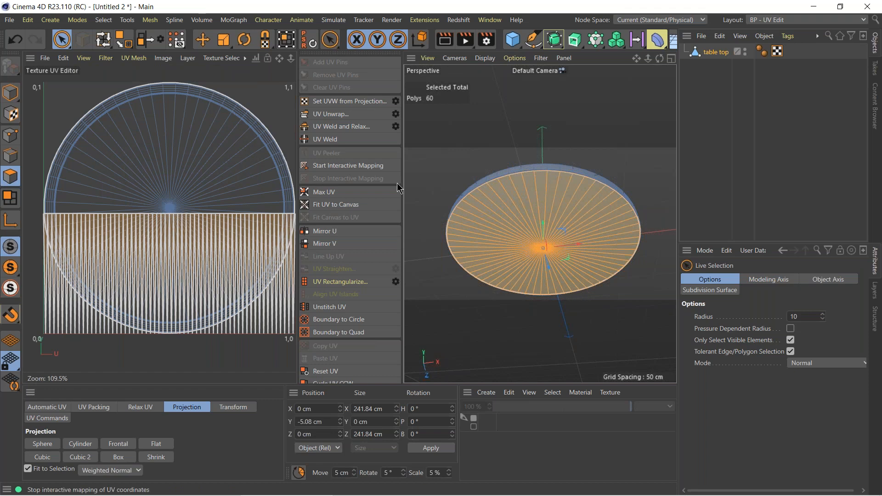
pyautogui.middleClick(497, 179)
pyautogui.middleClick(569, 158)
pyautogui.click(115, 444)
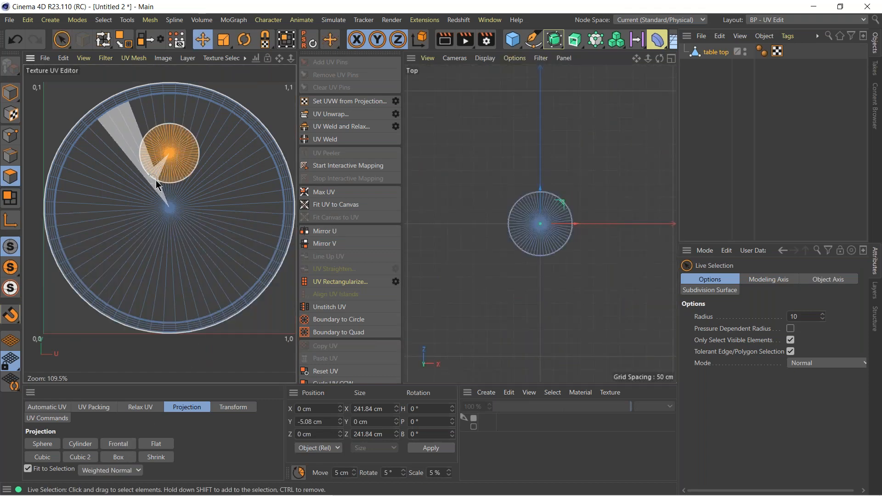
# Shrink the bottom cap's UV island and place it in the canvas's upper-left corner at about U 0.094, V 0.915.
pyautogui.press('e')
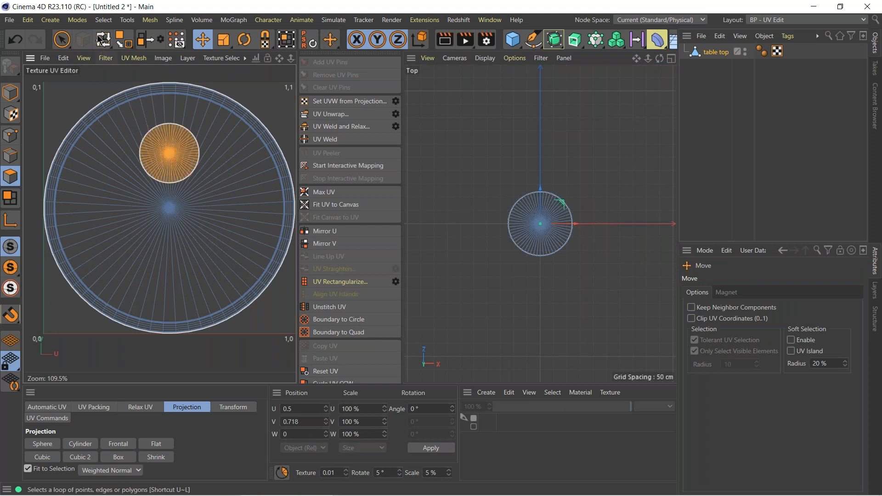
pyautogui.moveTo(169, 151); pyautogui.dragTo(25, 133)
pyautogui.click(223, 40)
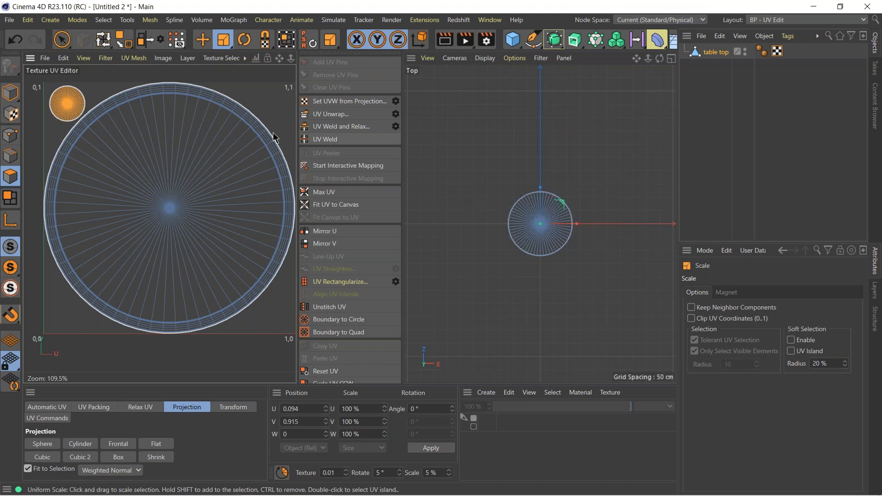
pyautogui.middleClick(488, 181)
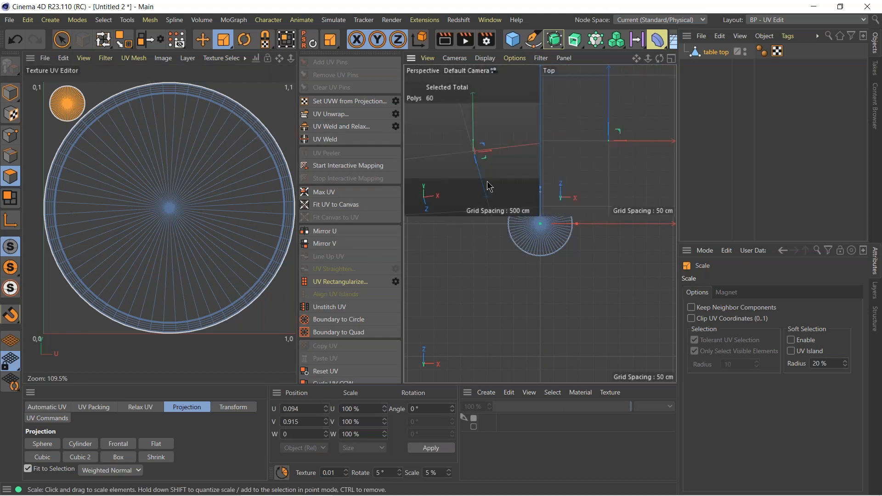
pyautogui.middleClick(459, 158)
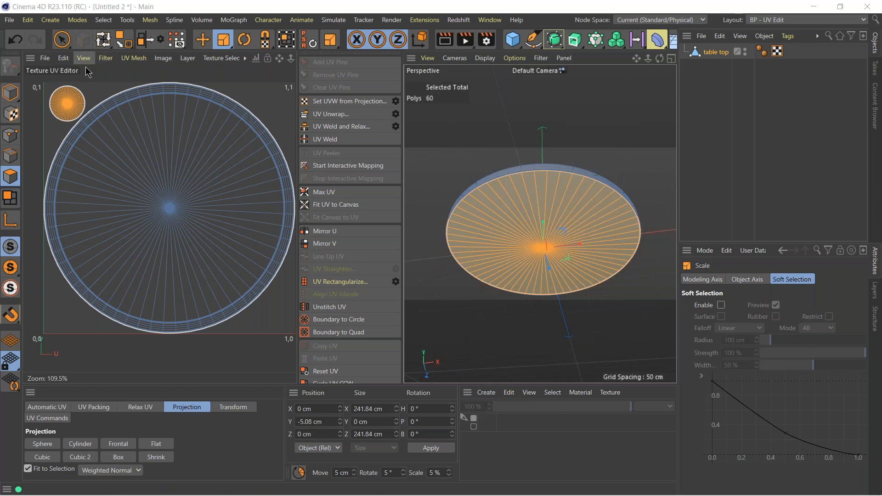
# Deselect the UV island and display the UV mesh as filled polygons to check its orientation.
pyautogui.click(92, 88)
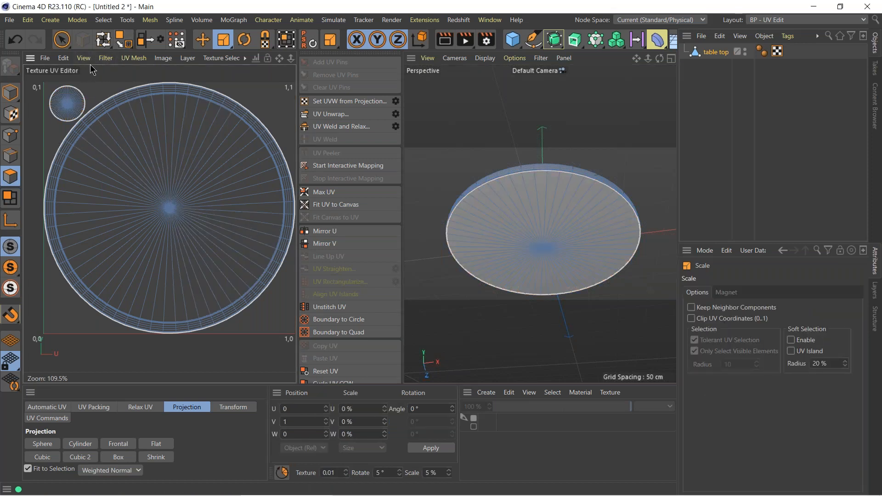
pyautogui.click(85, 59)
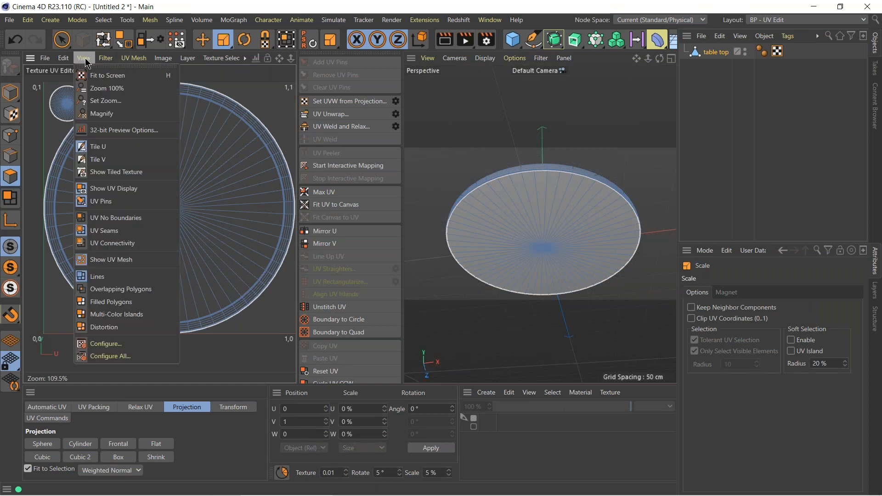
pyautogui.click(119, 302)
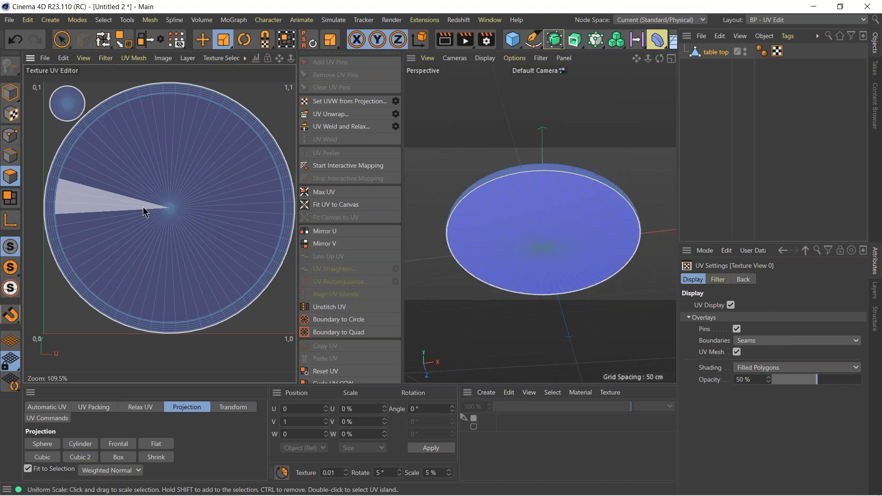
# Select both UV islands, mirror them in the U direction, and clear the selection.
pyautogui.doubleClick(154, 207)
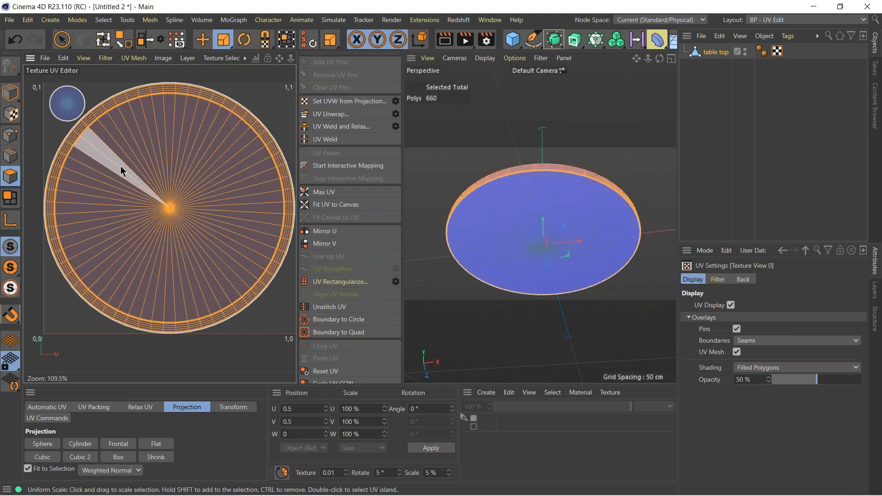
pyautogui.keyDown('shift'); pyautogui.doubleClick(86, 115); pyautogui.keyUp('shift')
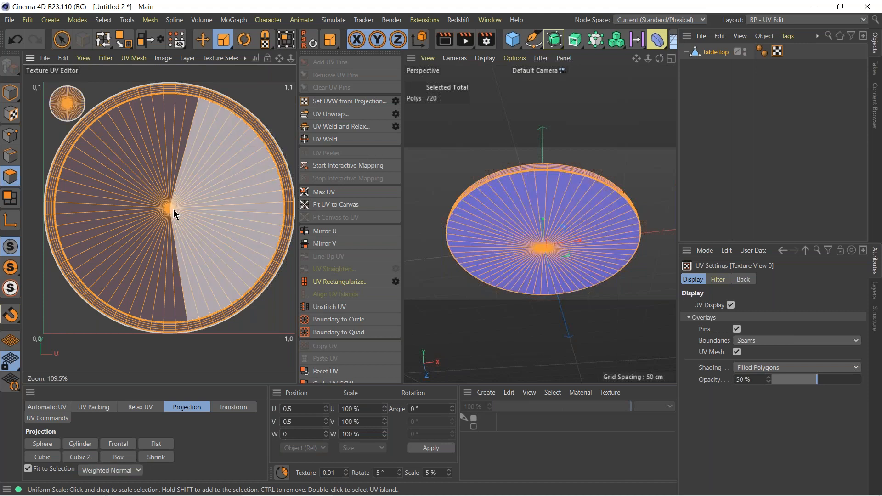
pyautogui.click(316, 232)
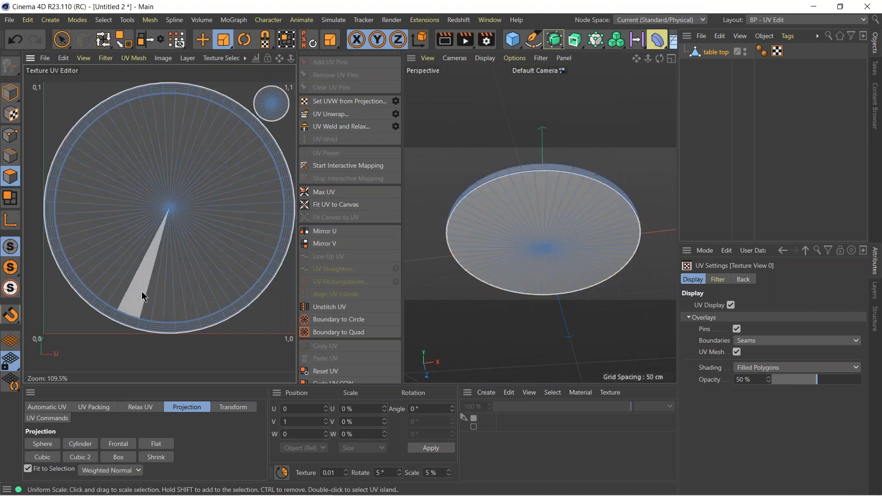
pyautogui.click(36, 134)
pyautogui.click(189, 312)
pyautogui.click(37, 90)
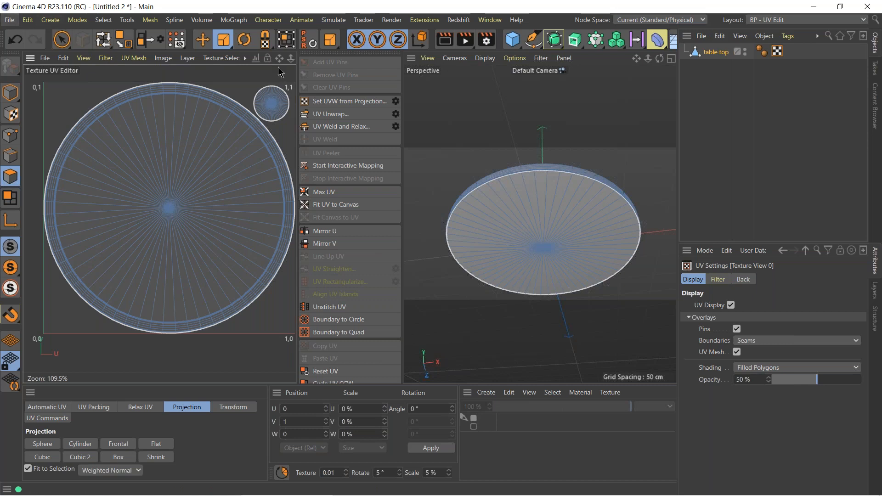
# Examine the export formats offered for selected objects and for the whole project.
pyautogui.click(702, 37)
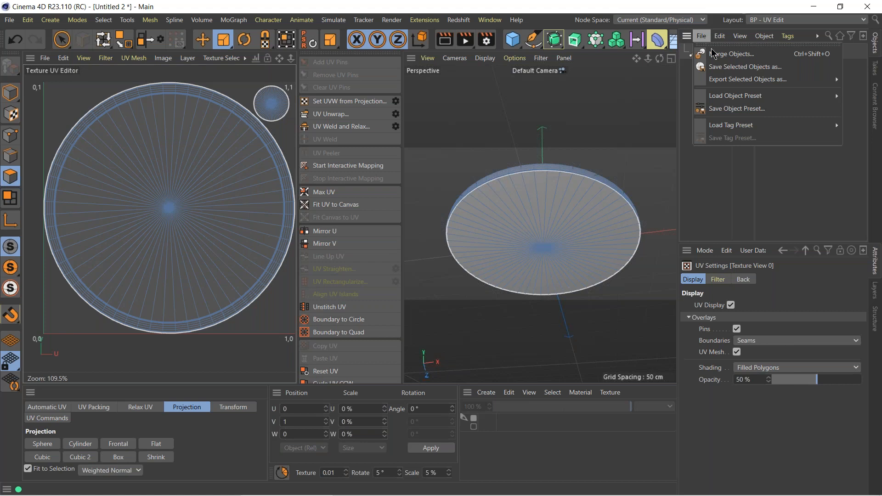
pyautogui.moveTo(725, 83)
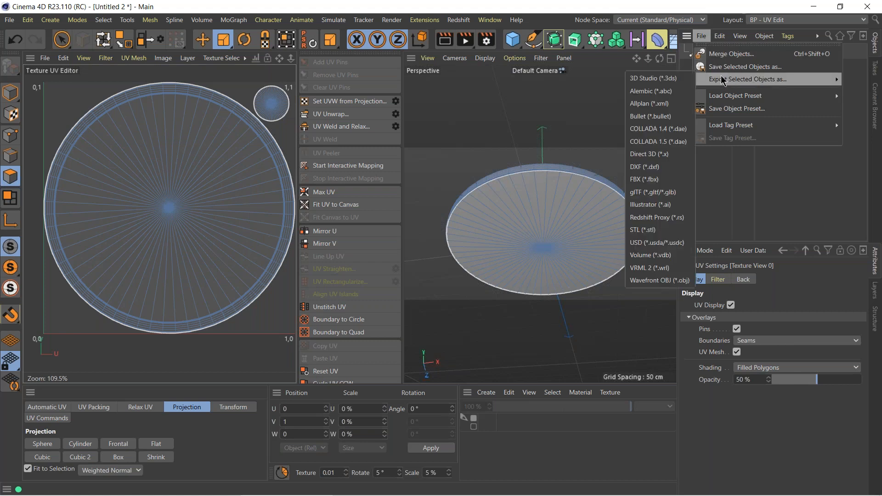
pyautogui.click(9, 23)
pyautogui.click(9, 23)
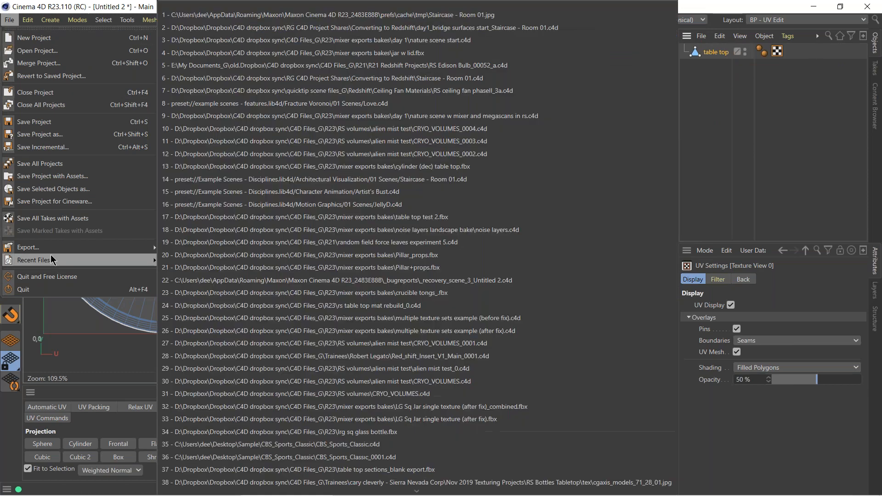
pyautogui.moveTo(51, 254)
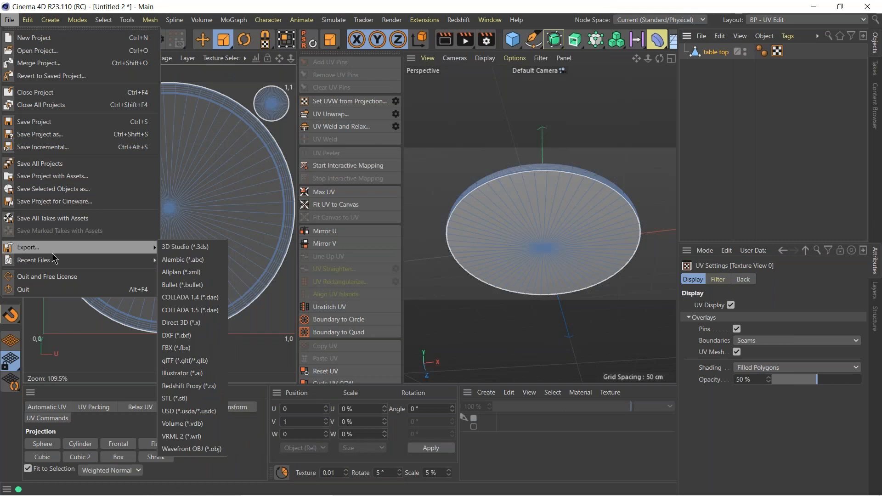
# Select the table top object and export only it in FBX format, accepting the Version 7.7 (2019) export settings.
pyautogui.click(710, 54)
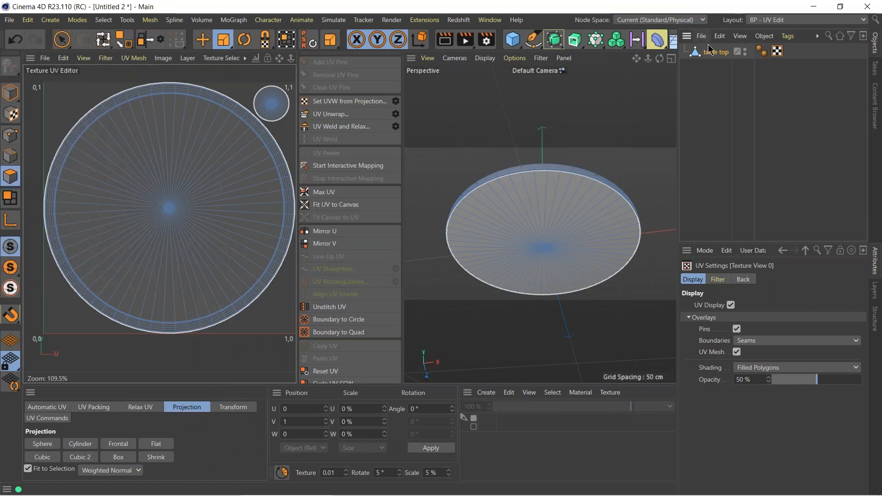
pyautogui.click(701, 36)
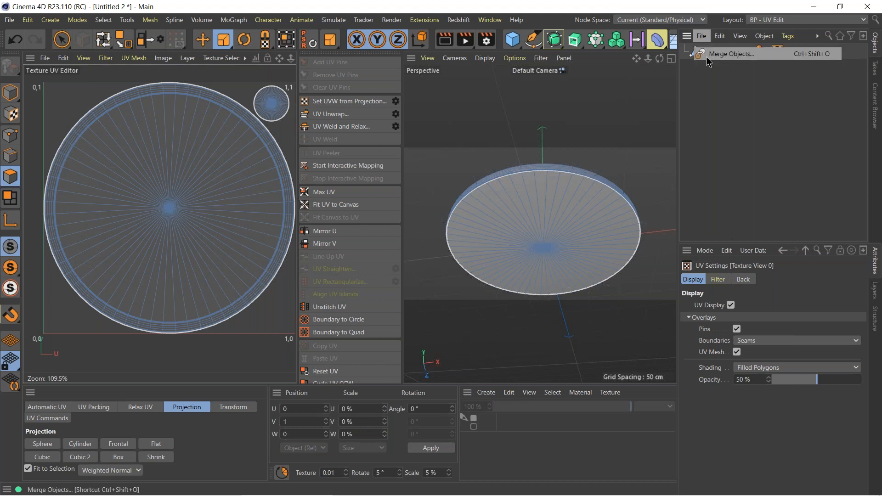
pyautogui.click(719, 51)
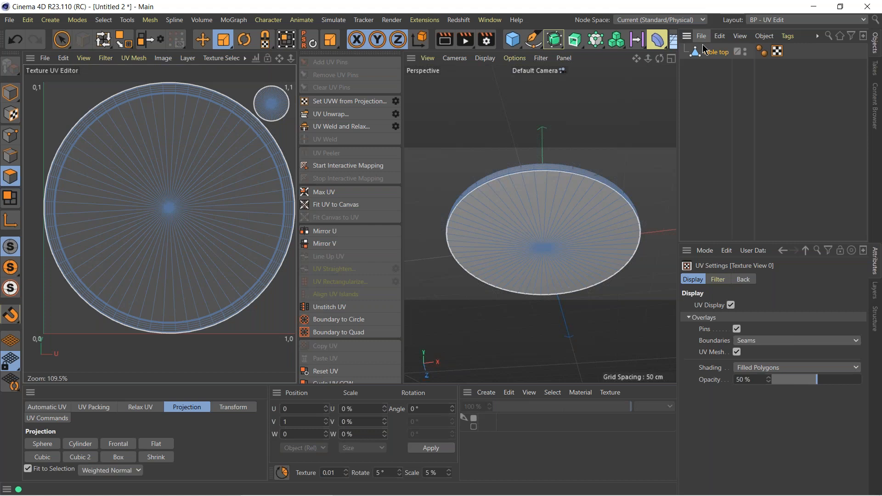
pyautogui.click(701, 37)
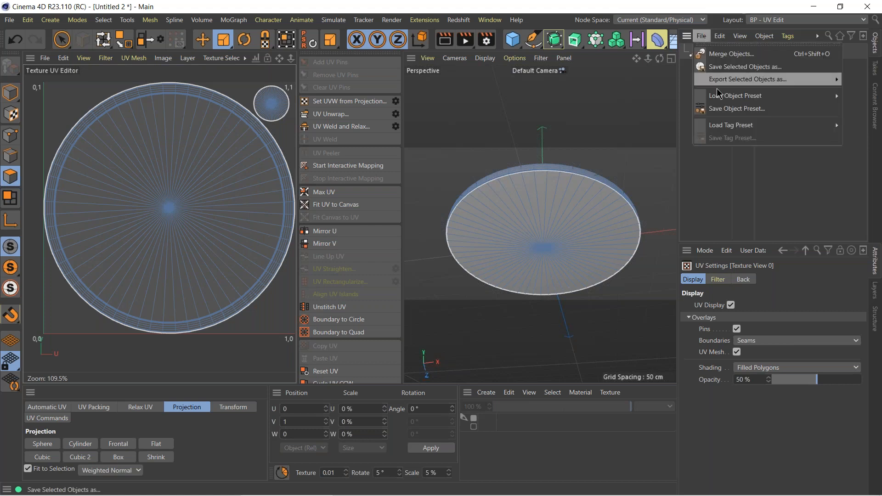
pyautogui.click(814, 85)
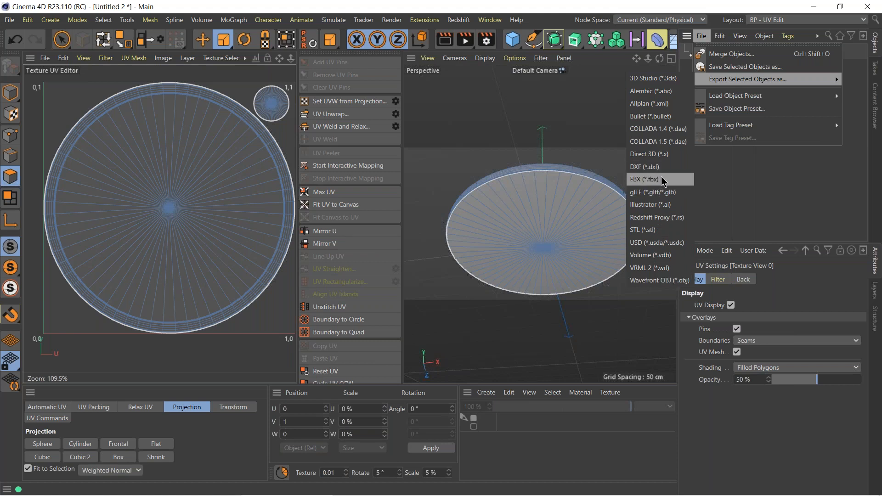
pyautogui.click(650, 181)
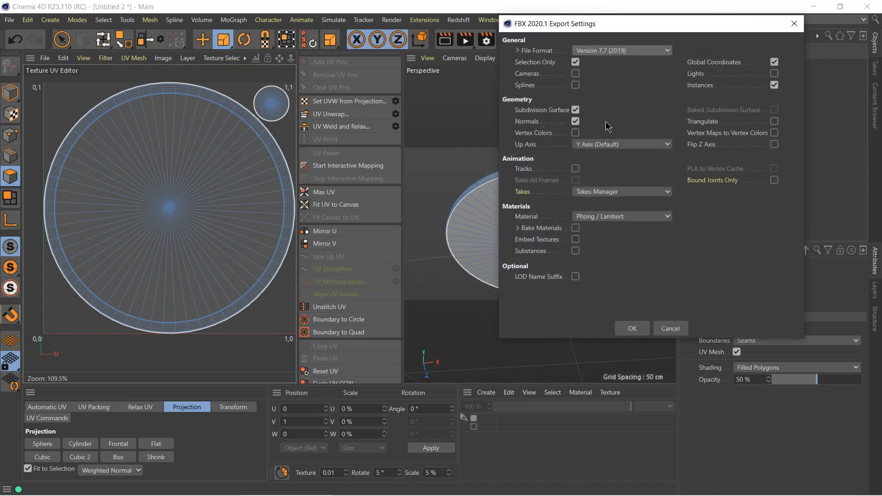
pyautogui.click(633, 328)
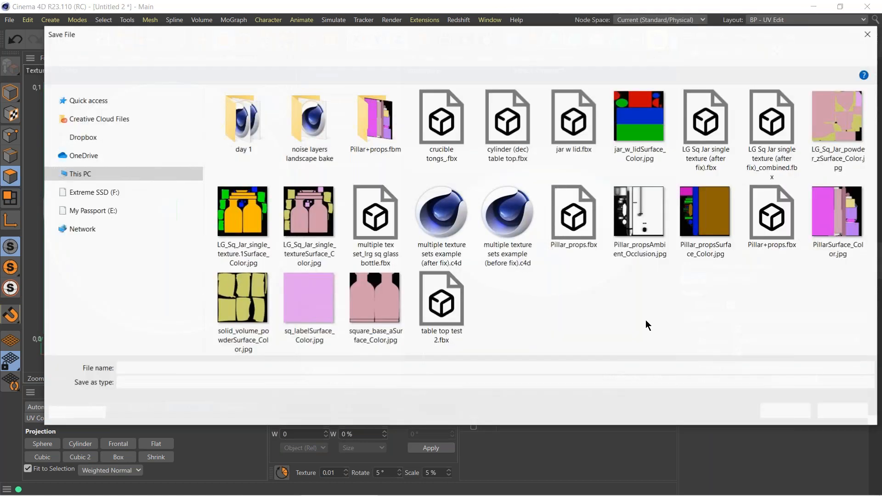
# Add "day1 live" to the "table top" FBX file name and save the export in the mixer exports bakes folder.
pyautogui.click(147, 369)
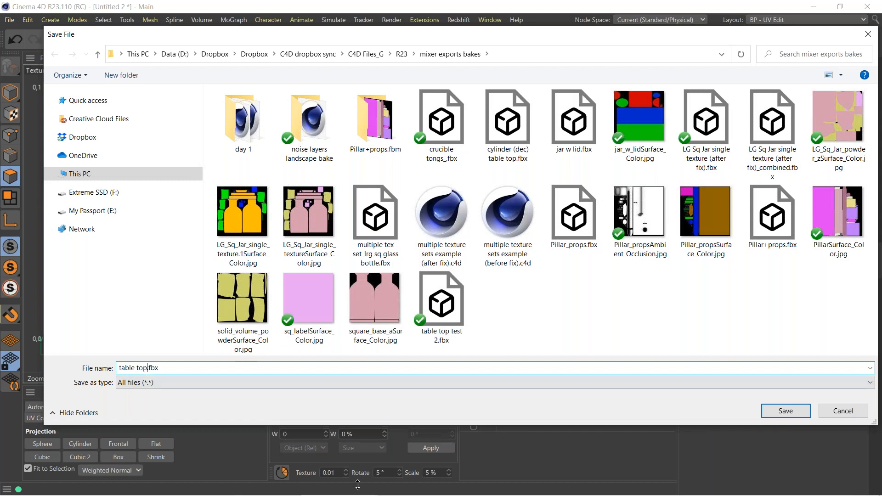
pyautogui.write('day1 live')
pyautogui.press('Return')
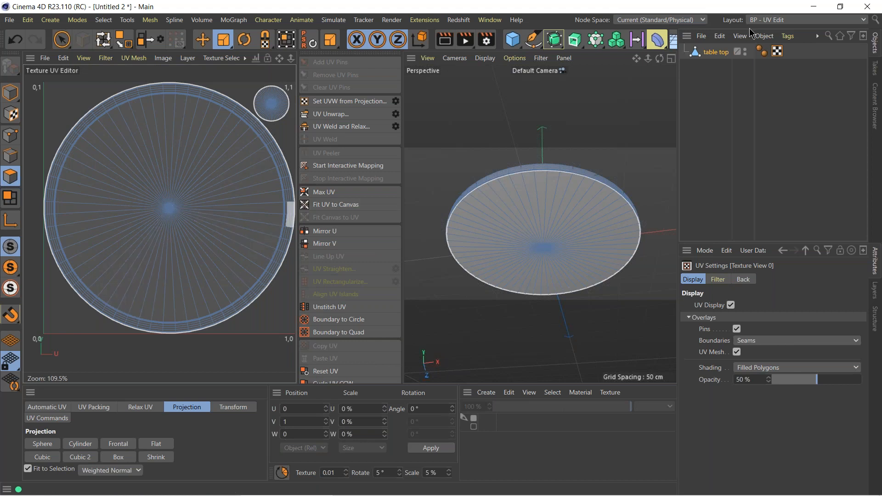
# Switch to Quixel Bridge, look over the home page, and browse the 3D Assets categories.
pyautogui.moveTo(393, 495)
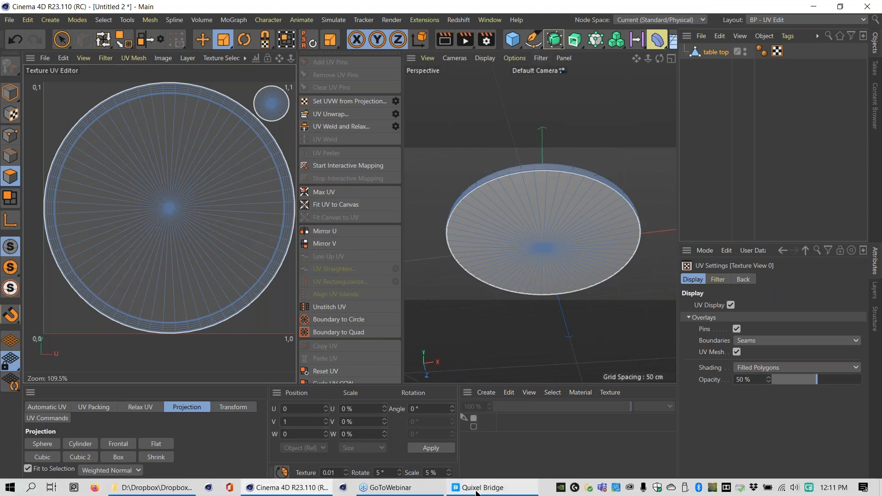
pyautogui.click(481, 492)
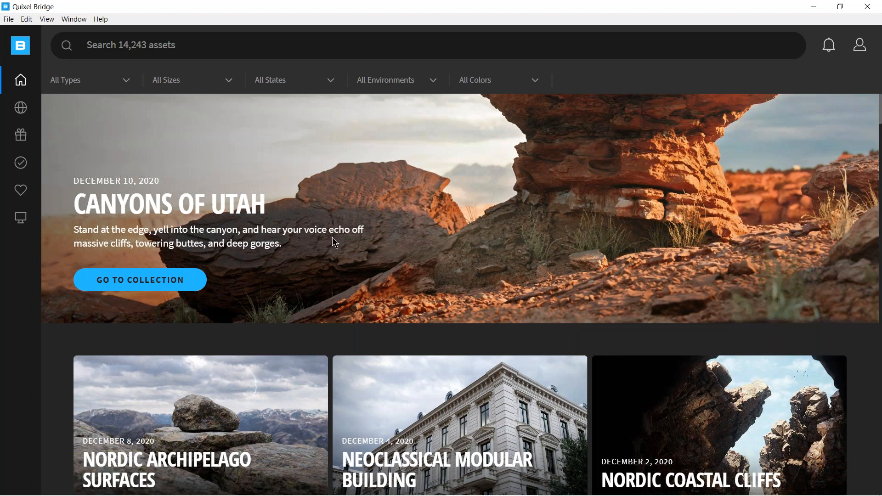
pyautogui.moveTo(18, 85)
pyautogui.moveTo(880, 117); pyautogui.dragTo(863, 97)
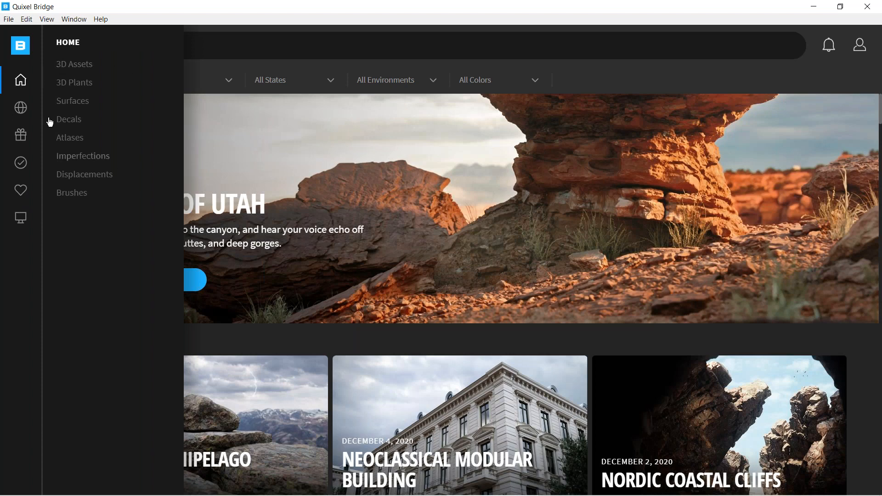
pyautogui.click(76, 65)
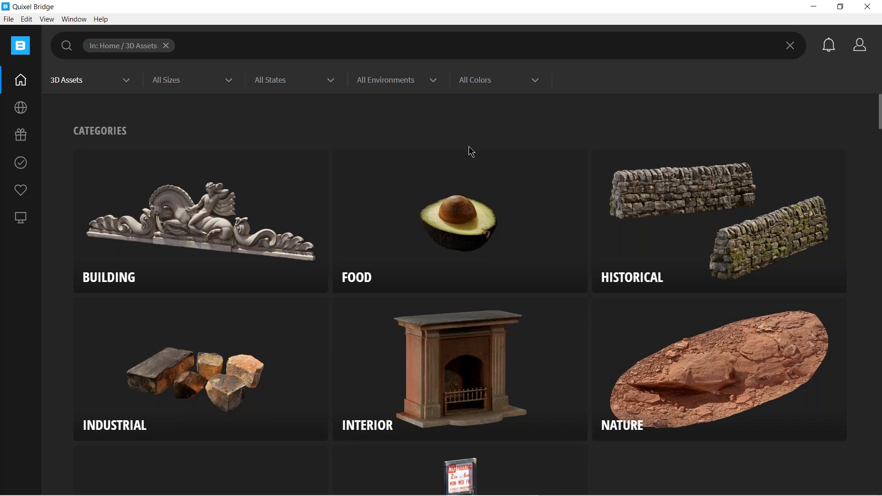
# Filter the 3D assets by the color Green, the Urban environment, and the Damaged state.
pyautogui.click(533, 80)
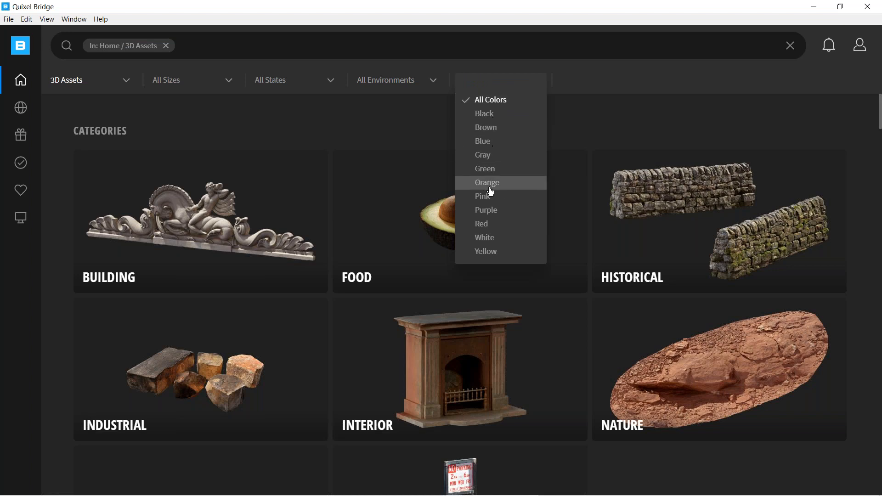
pyautogui.click(489, 168)
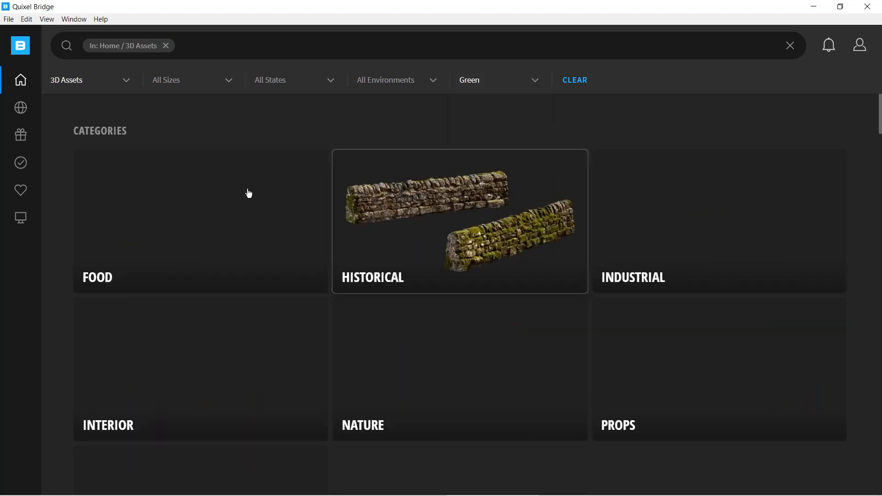
pyautogui.click(396, 81)
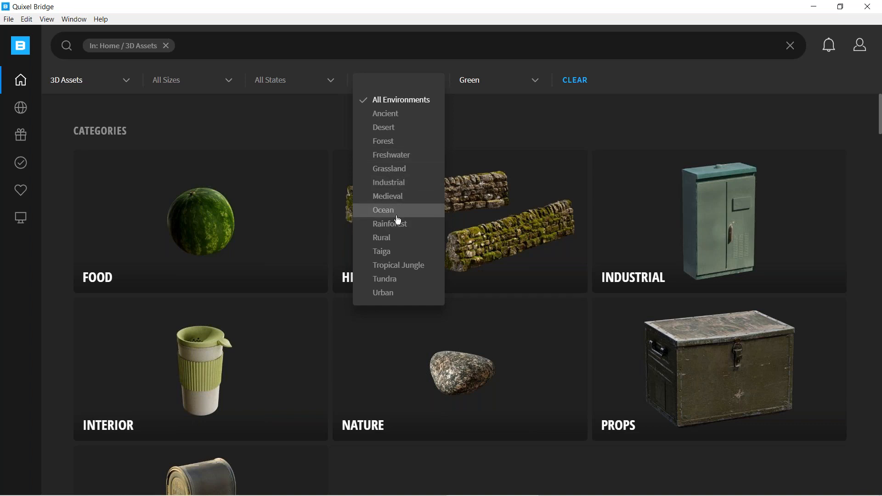
pyautogui.click(387, 298)
pyautogui.click(289, 82)
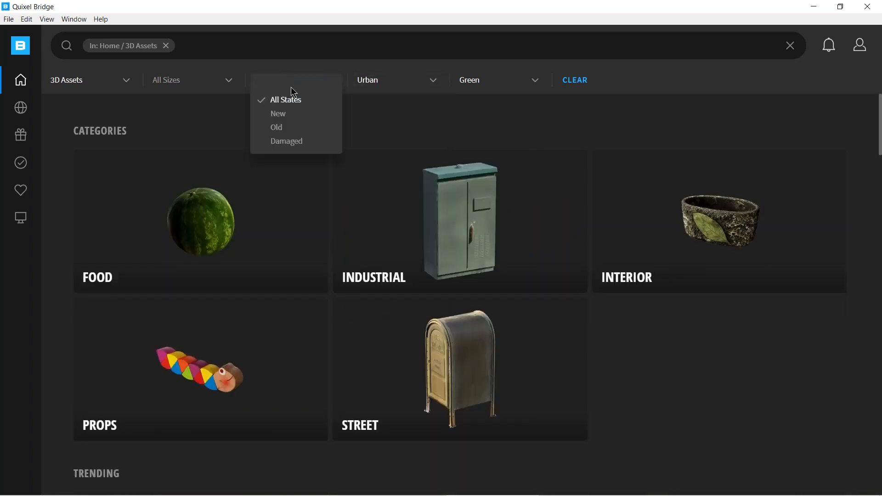
pyautogui.click(293, 146)
# Examine the size and asset type filter options, leaving both filters as they are.
pyautogui.click(224, 81)
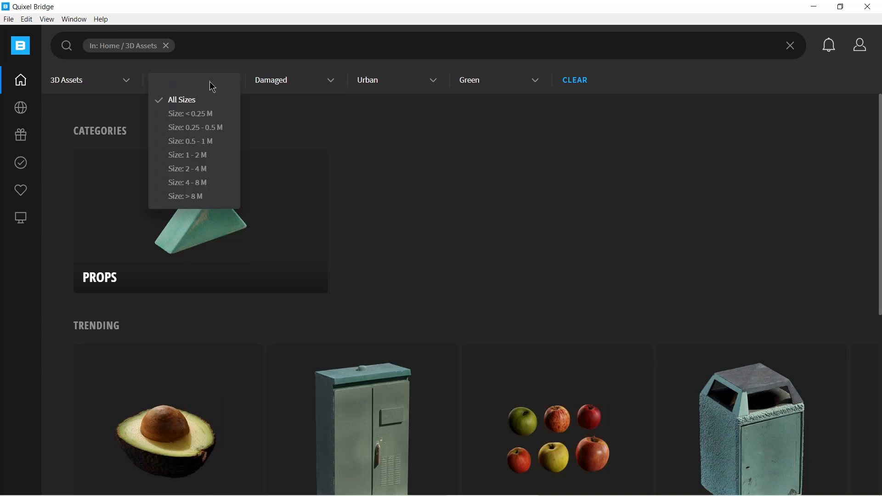
pyautogui.click(125, 81)
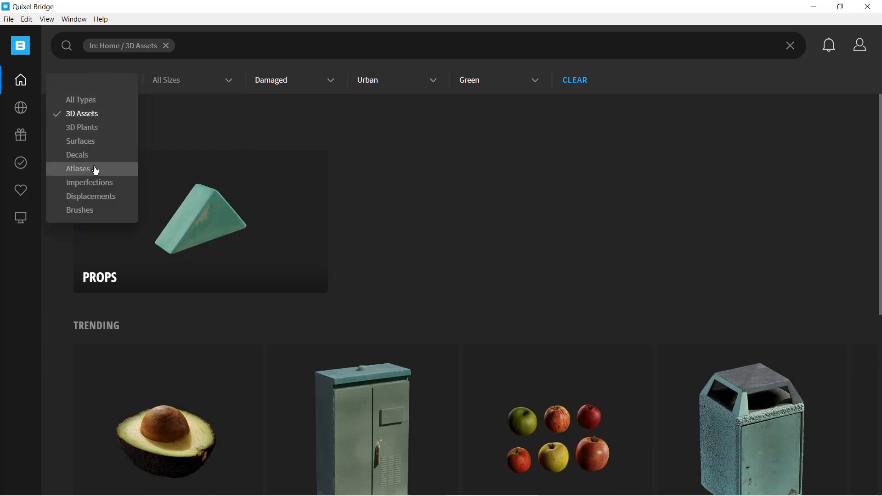
pyautogui.click(512, 209)
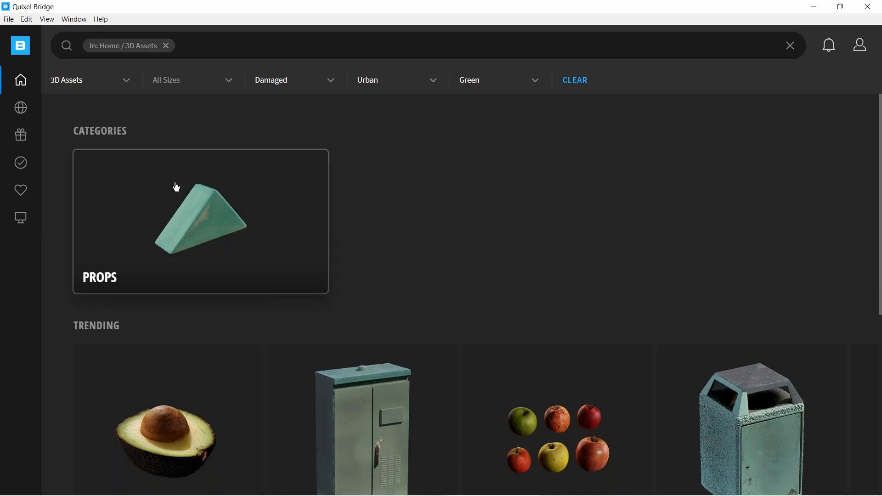
# Return to the home page to drop the filters and browse the 3D Plants categories.
pyautogui.click(21, 81)
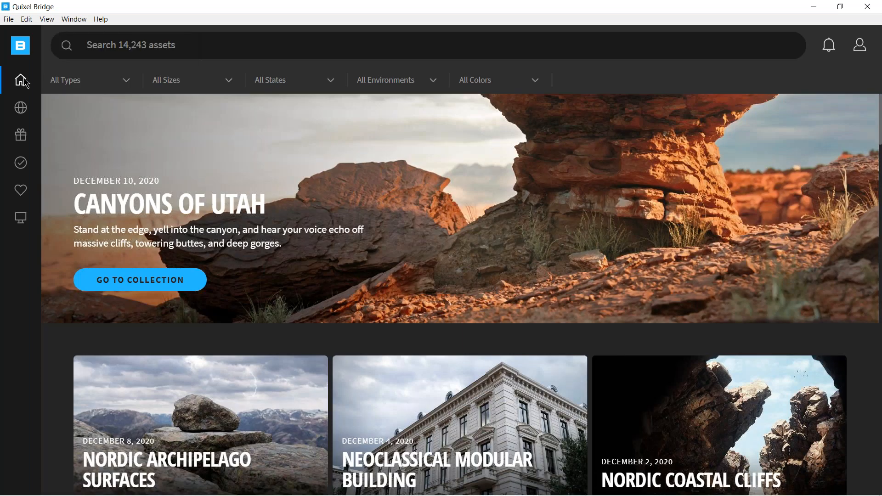
pyautogui.moveTo(20, 80)
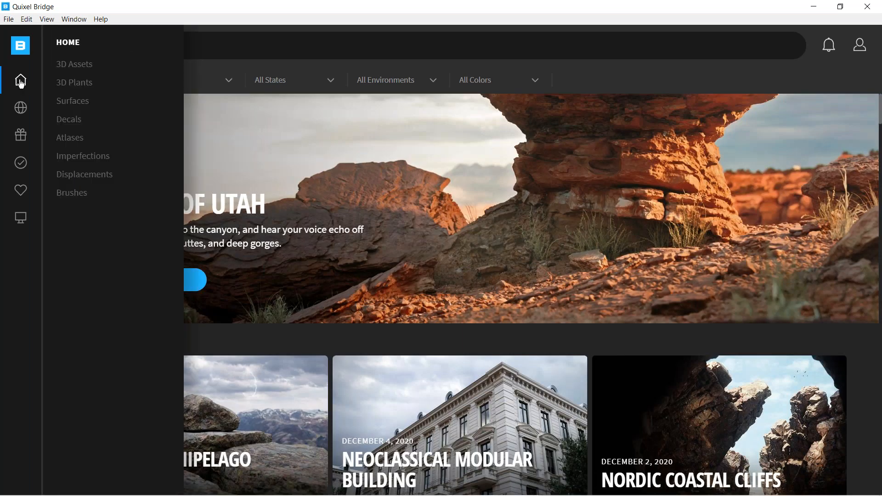
pyautogui.click(81, 85)
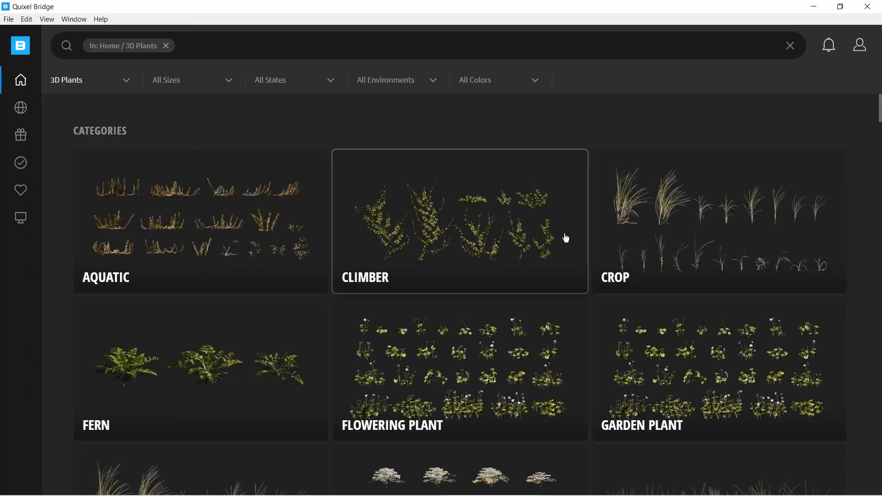
pyautogui.moveTo(881, 115)
pyautogui.mouseDown()
pyautogui.moveTo(881, 145)
pyautogui.moveTo(881, 114)
pyautogui.mouseUp()
pyautogui.moveTo(21, 102)
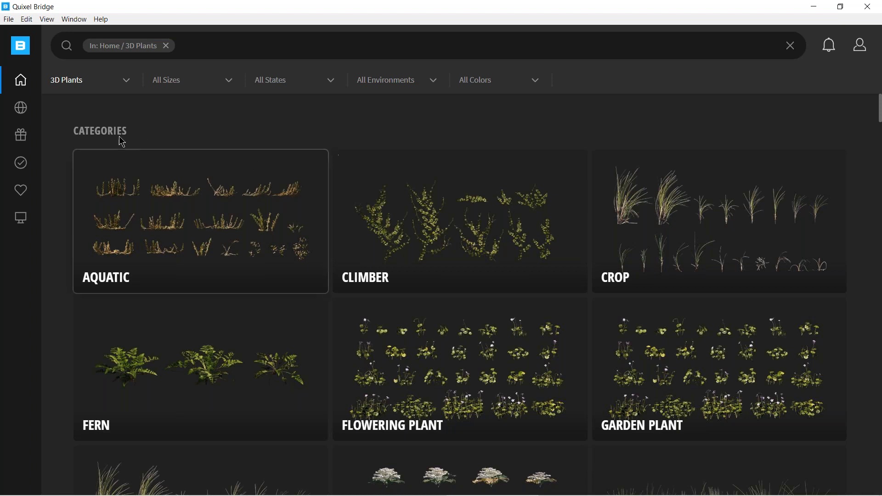
pyautogui.moveTo(27, 138)
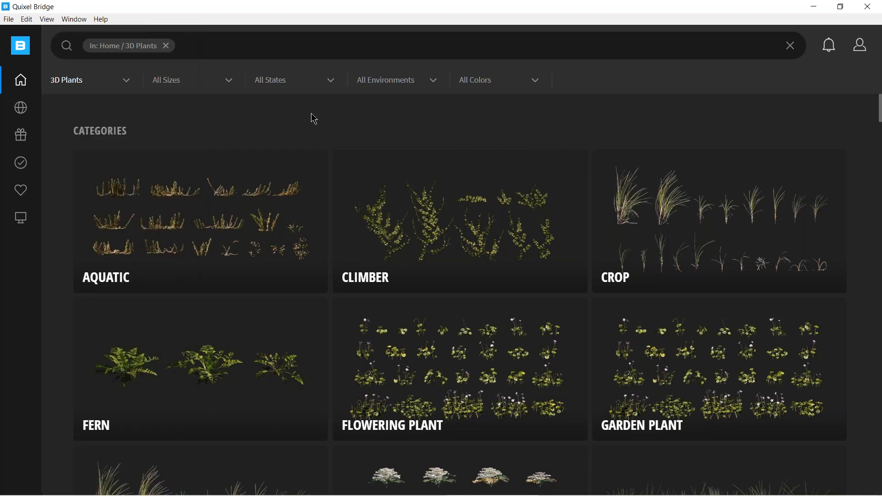
# Browse the Free collection to examine which assets can be used at no cost.
pyautogui.click(20, 136)
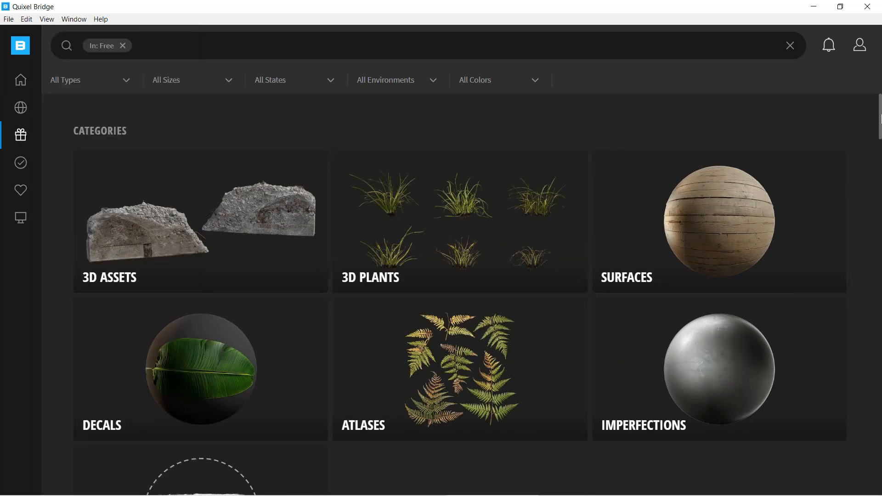
pyautogui.moveTo(880, 120); pyautogui.dragTo(880, 287)
pyautogui.scroll(-10, 441, 294)
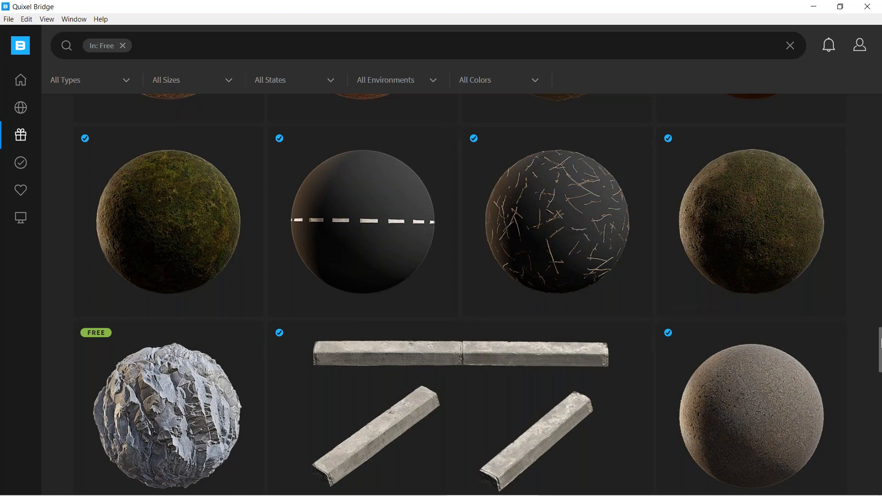
pyautogui.scroll(-2, 879, 349)
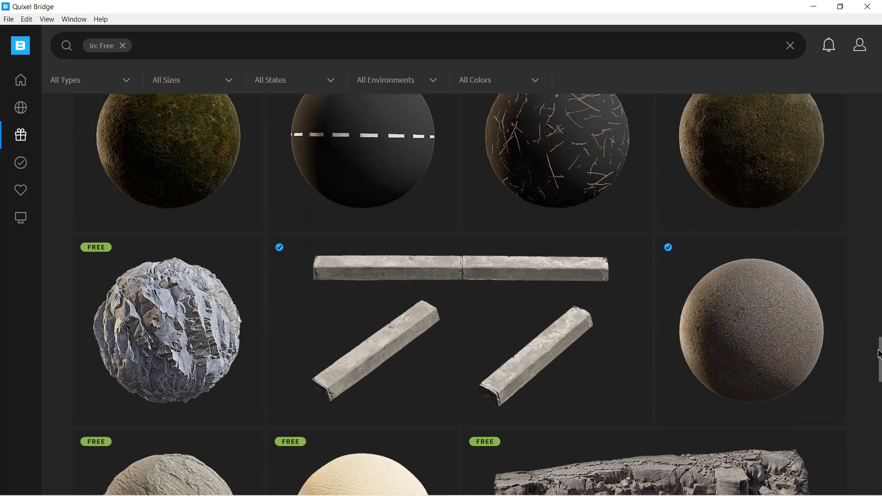
pyautogui.moveTo(881, 355); pyautogui.dragTo(828, 173)
pyautogui.scroll(-10, 838, 228)
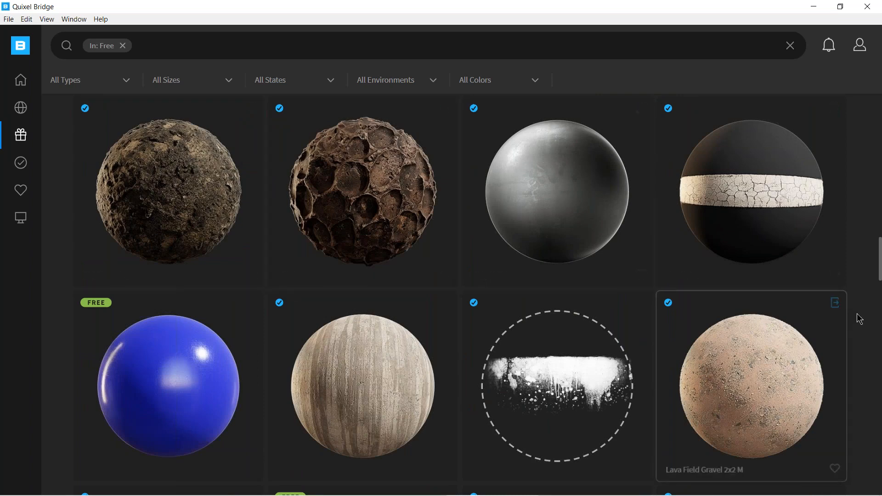
pyautogui.scroll(5, 860, 319)
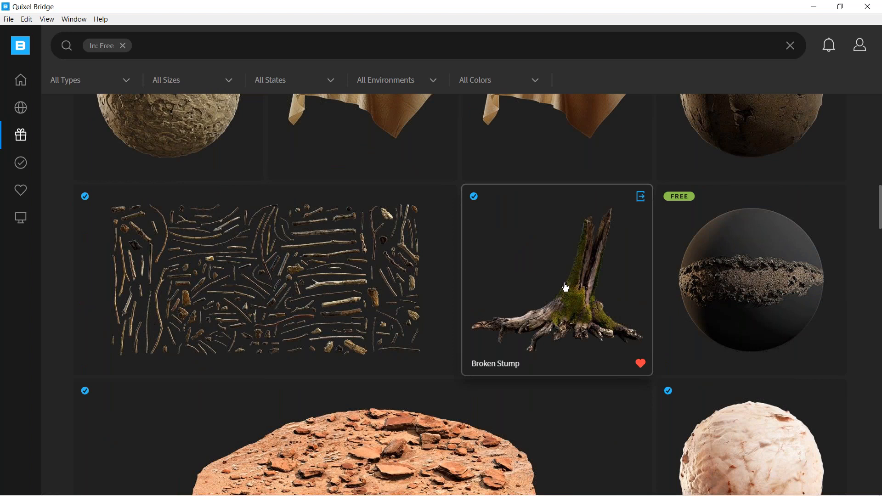
# Open the Broken Stump asset's details and look through its texture maps, starting from Albedo.
pyautogui.click(546, 277)
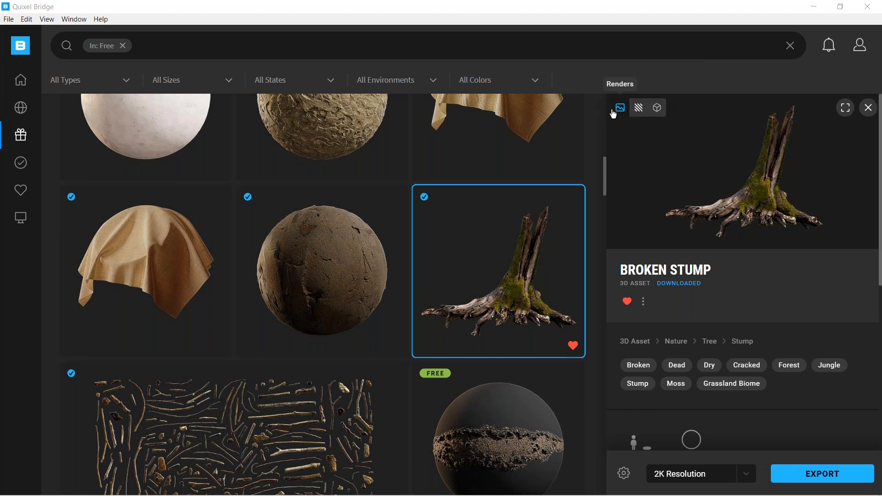
pyautogui.click(640, 110)
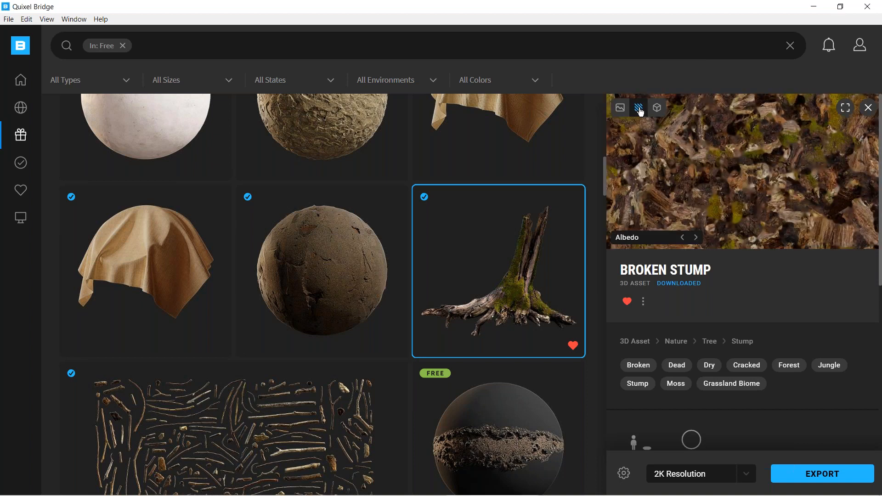
pyautogui.click(697, 238)
pyautogui.click(697, 239)
pyautogui.click(697, 238)
pyautogui.click(697, 238)
pyautogui.click(697, 238)
pyautogui.click(697, 238)
pyautogui.click(696, 238)
# View the Broken Stump's render image and show its 3D preview in full screen.
pyautogui.click(620, 107)
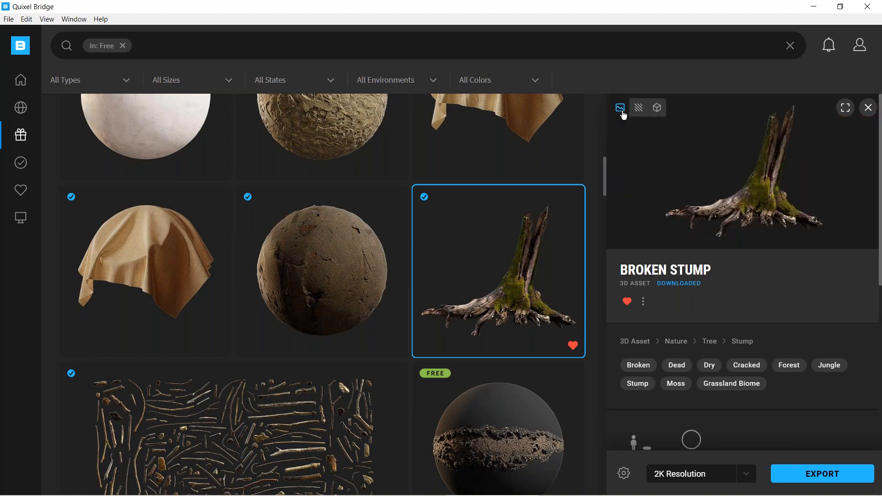
pyautogui.click(659, 112)
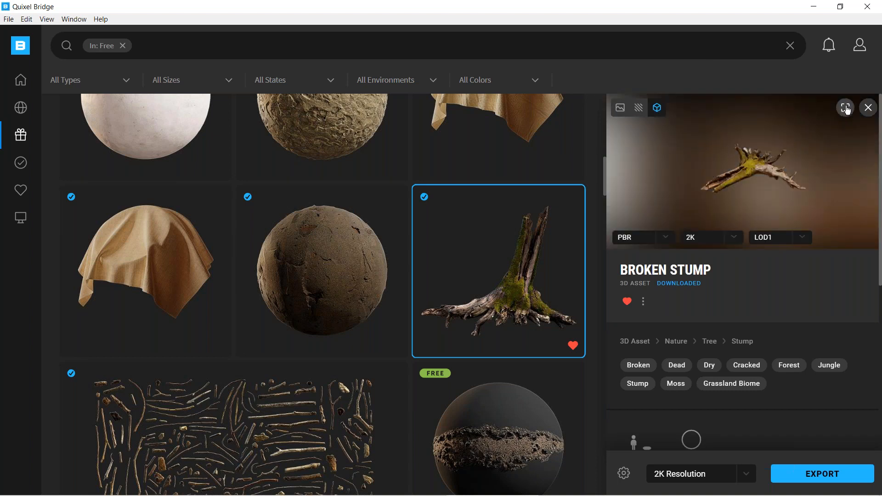
pyautogui.click(845, 108)
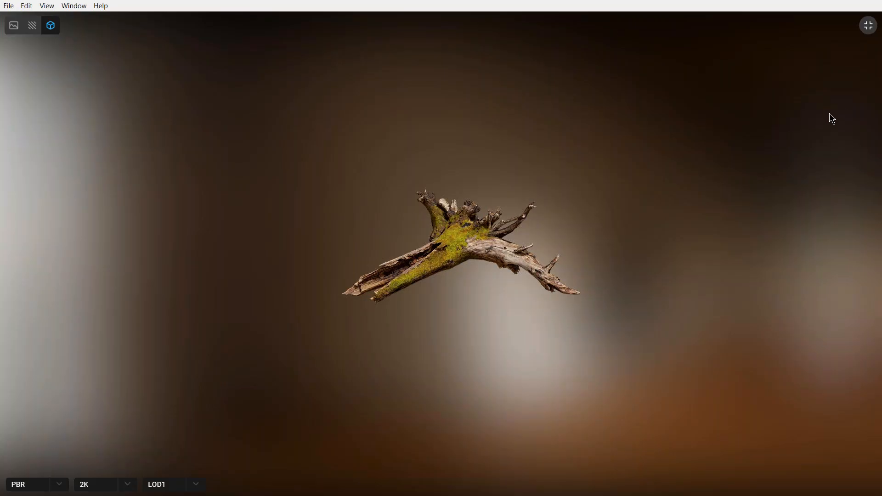
# Inspect the Broken Stump's 3D preview up close and from several angles.
pyautogui.scroll(5, 480, 249)
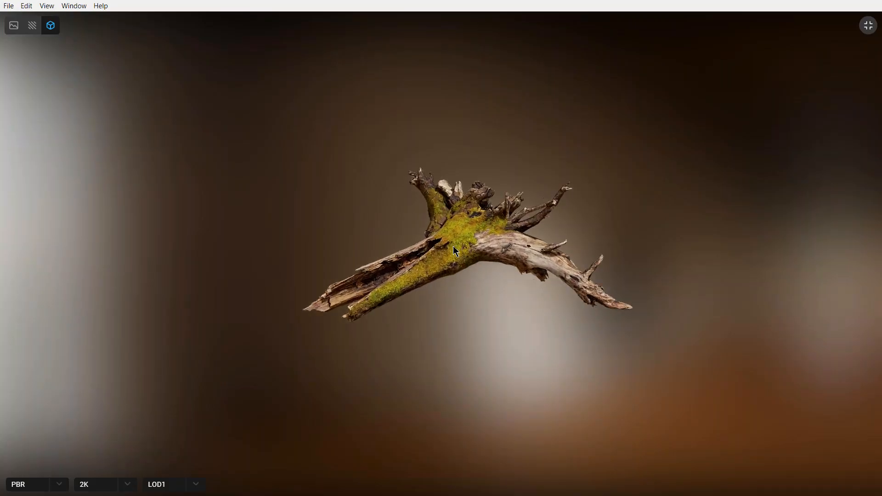
pyautogui.scroll(3, 452, 245)
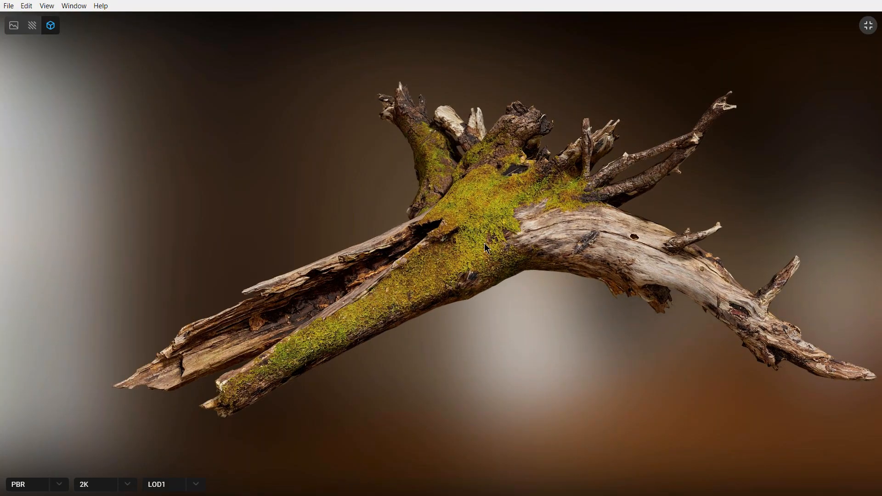
pyautogui.moveTo(487, 236); pyautogui.dragTo(303, 216)
pyautogui.moveTo(613, 287); pyautogui.dragTo(455, 254)
pyautogui.moveTo(529, 331); pyautogui.dragTo(495, 260)
pyautogui.scroll(1, 495, 269)
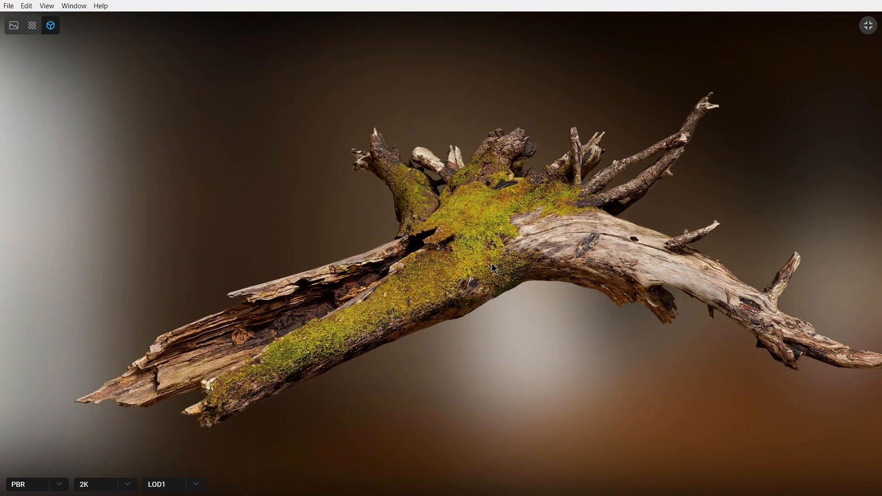
pyautogui.scroll(3, 494, 269)
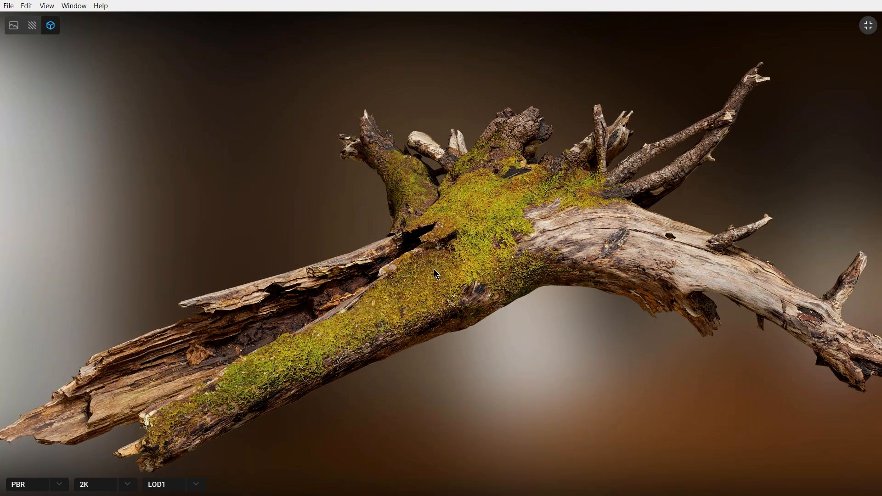
pyautogui.moveTo(445, 265); pyautogui.dragTo(477, 266)
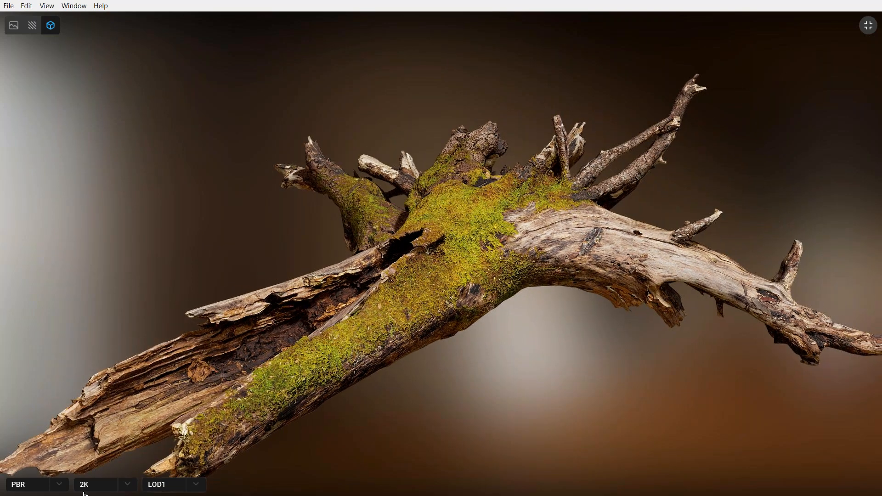
# Show the stump as Wireframe and compare its mesh density at LOD0 and LOD5.
pyautogui.click(48, 488)
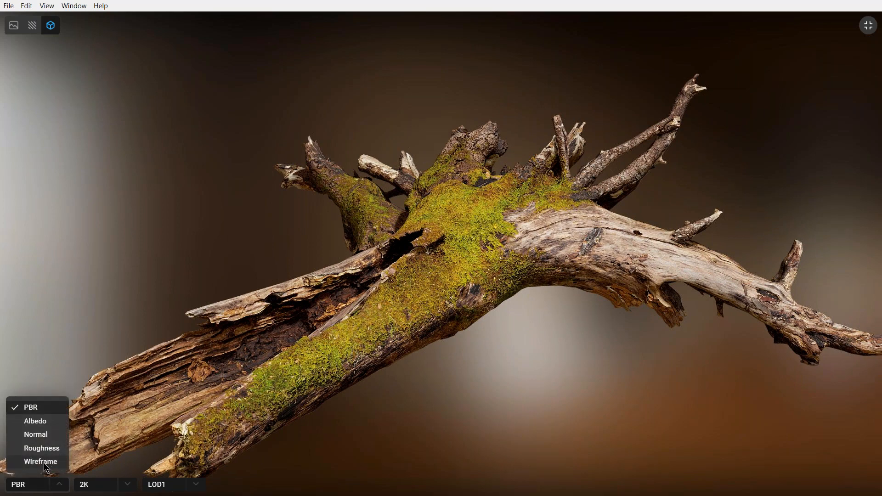
pyautogui.click(46, 462)
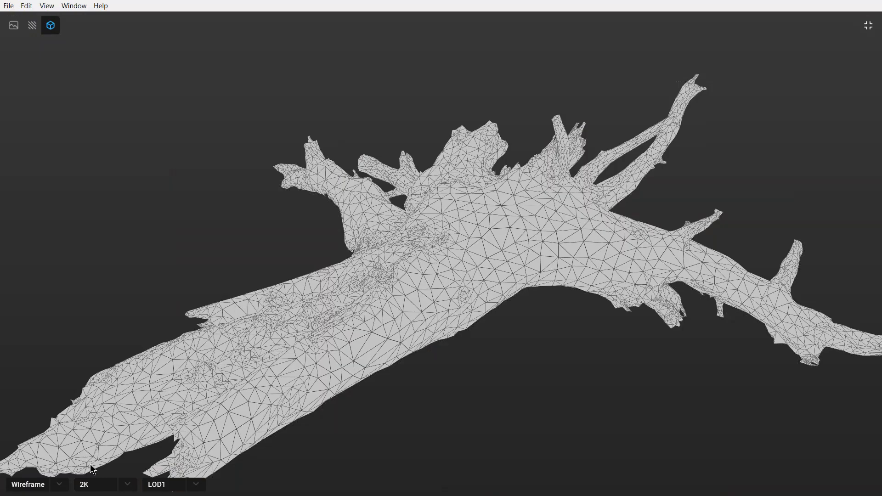
pyautogui.click(197, 486)
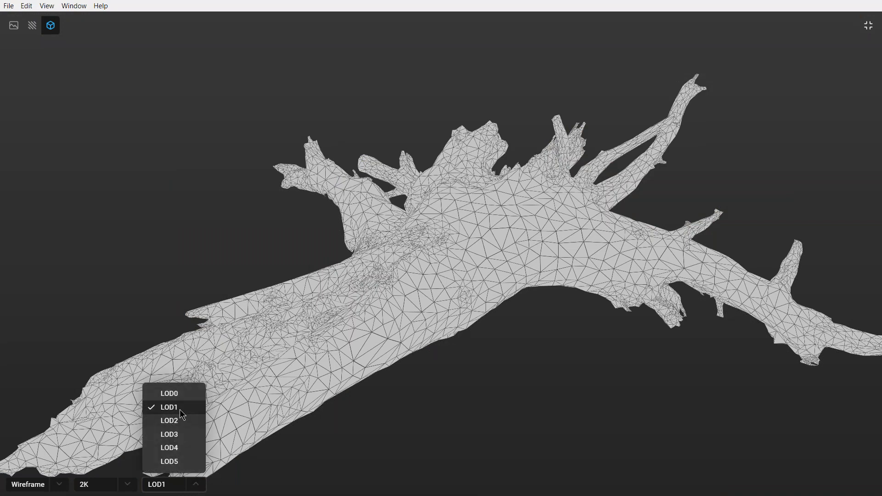
pyautogui.click(183, 396)
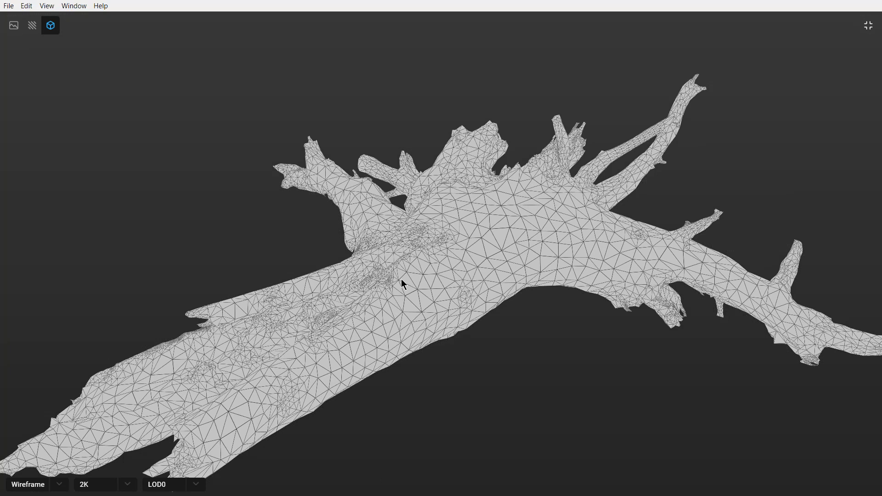
pyautogui.click(197, 486)
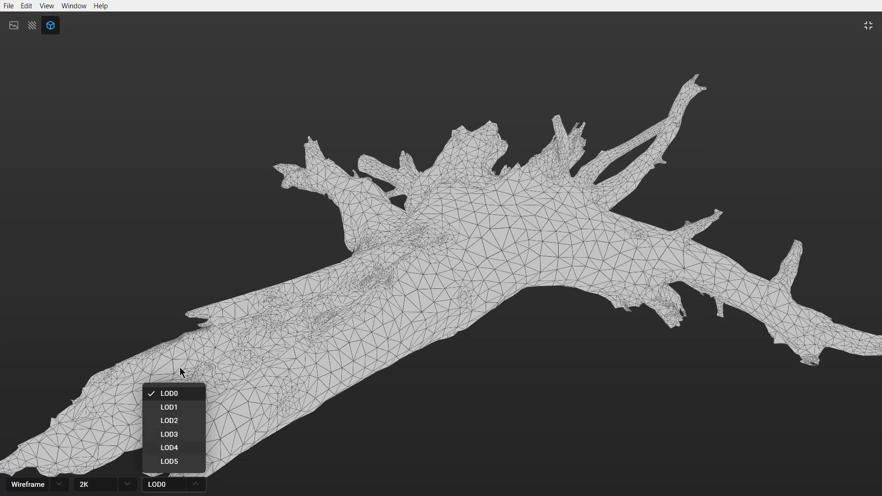
pyautogui.click(170, 461)
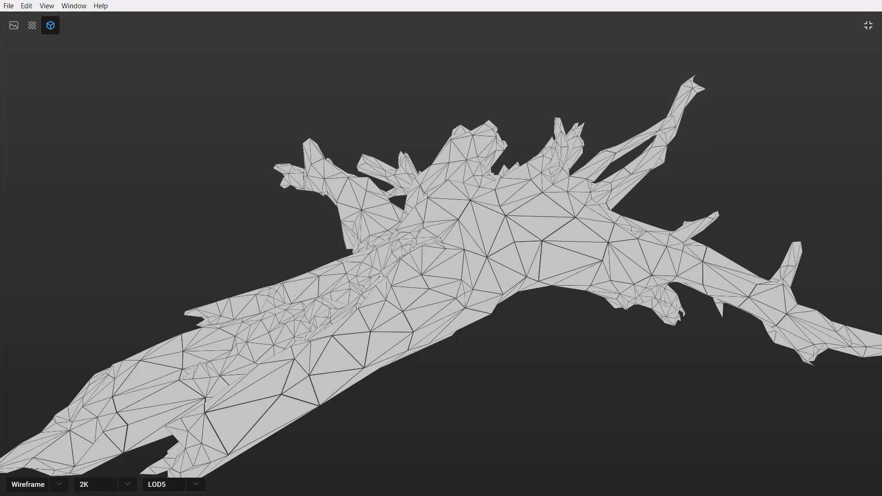
# Show the stump's Albedo, compare it at 1K and 2K, and return the preview to PBR.
pyautogui.click(37, 486)
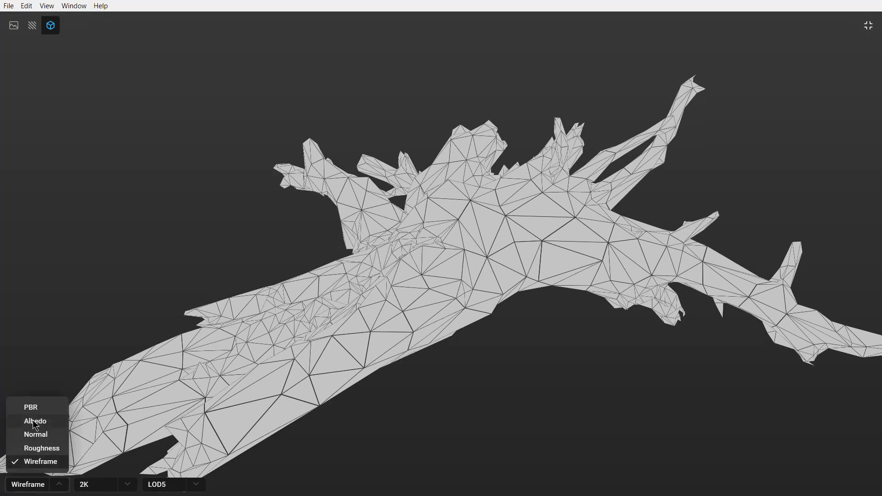
pyautogui.click(37, 422)
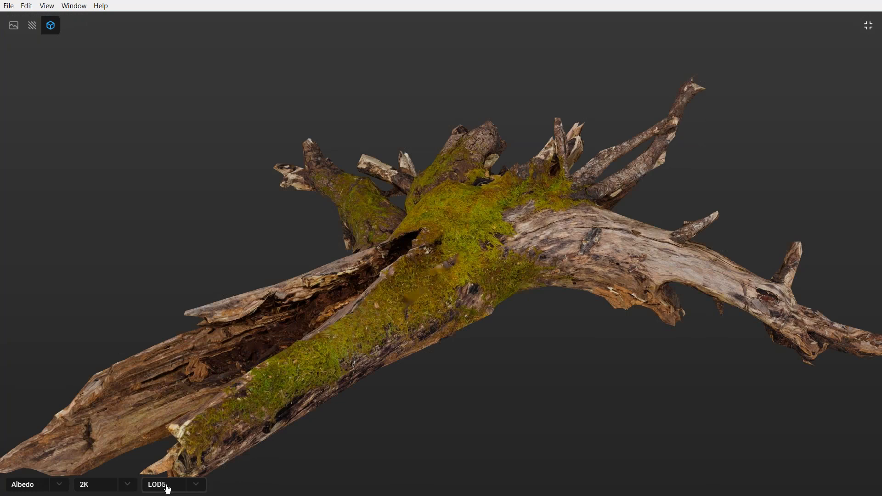
pyautogui.click(101, 486)
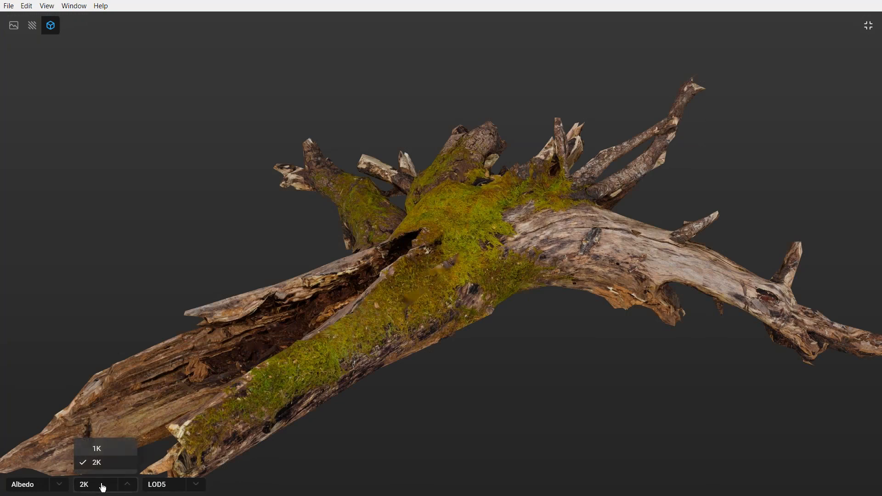
pyautogui.click(107, 449)
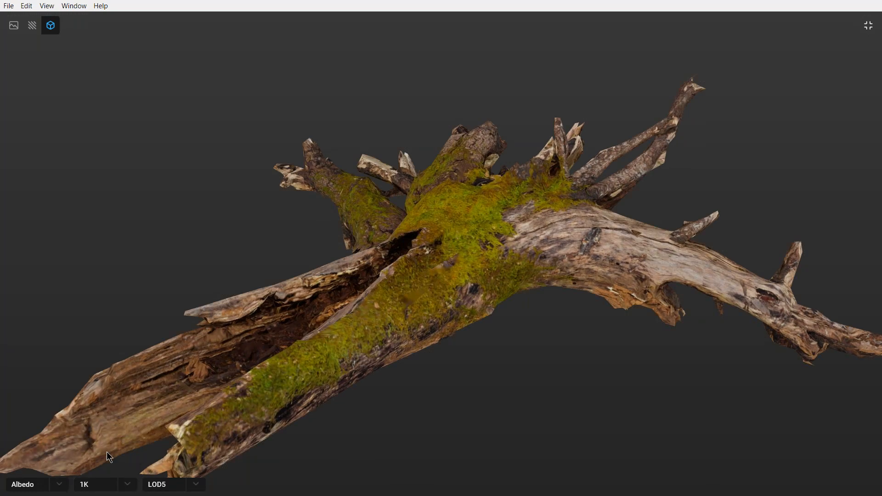
pyautogui.click(109, 486)
pyautogui.click(96, 464)
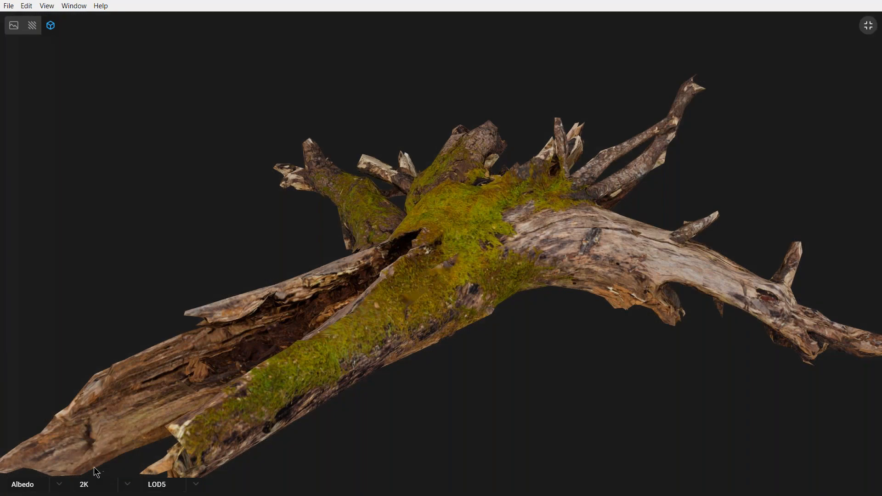
pyautogui.click(52, 486)
pyautogui.click(35, 407)
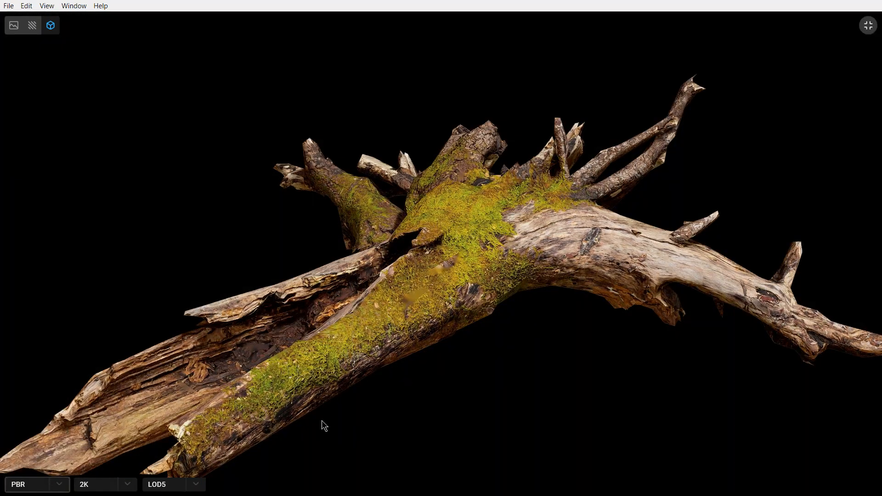
# Leave the full-screen preview and view the details of the Linen Canvas and Debris and Twigs assets.
pyautogui.click(868, 26)
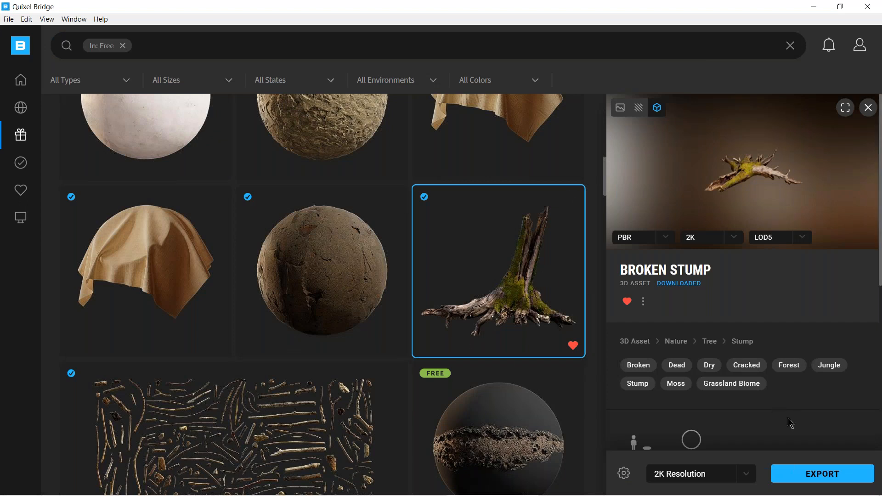
pyautogui.click(110, 292)
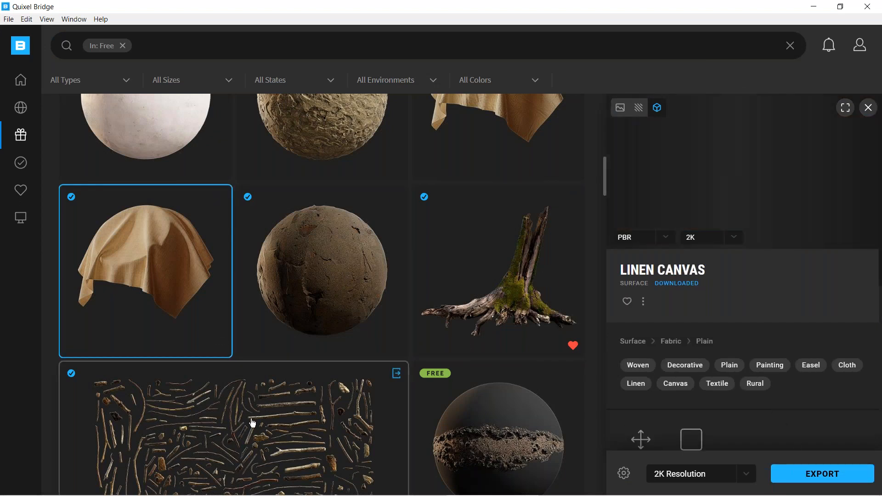
pyautogui.click(253, 422)
# Find the free Scratched Polypropylene Plastic surface in the collection and download it at 2K resolution.
pyautogui.scroll(-5, 262, 410)
pyautogui.scroll(-4, 271, 400)
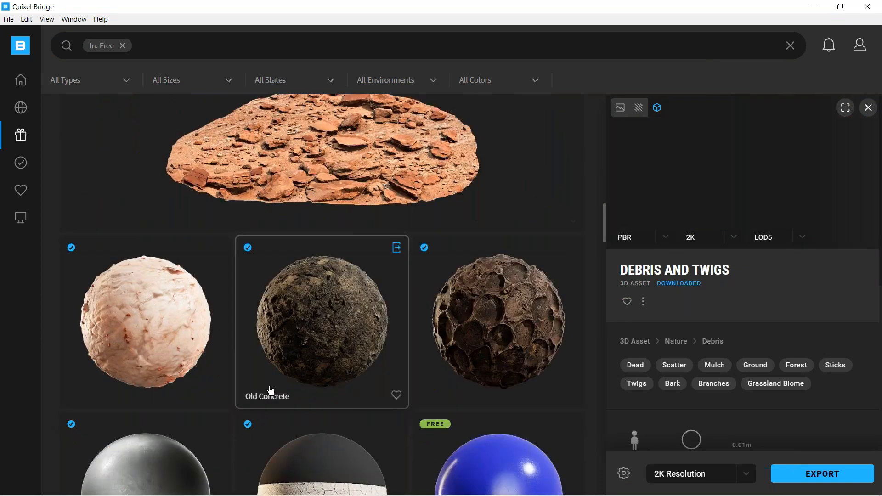
pyautogui.scroll(-3, 270, 391)
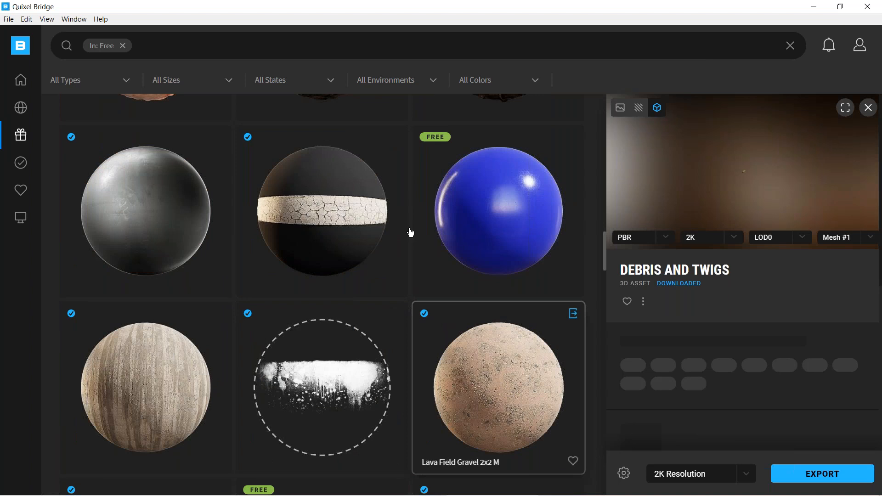
pyautogui.click(486, 181)
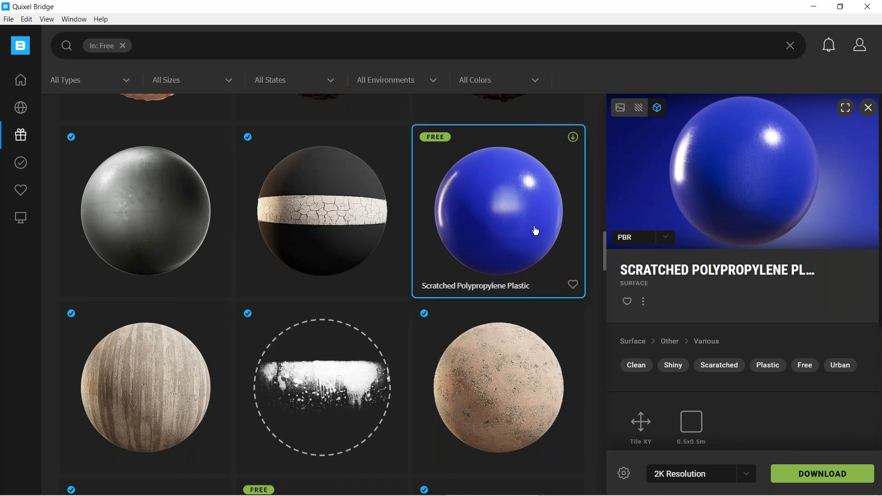
pyautogui.click(822, 473)
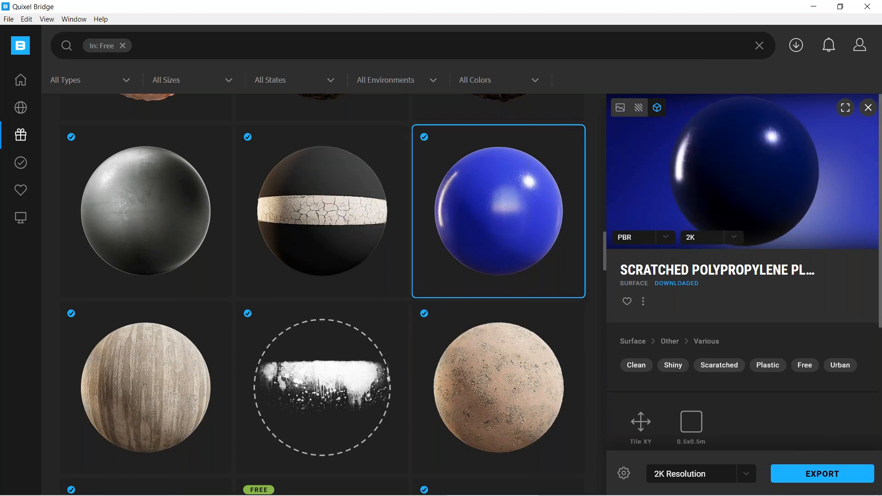
# Open the export settings and review the available export targets, keeping Cinema 4D selected.
pyautogui.click(624, 474)
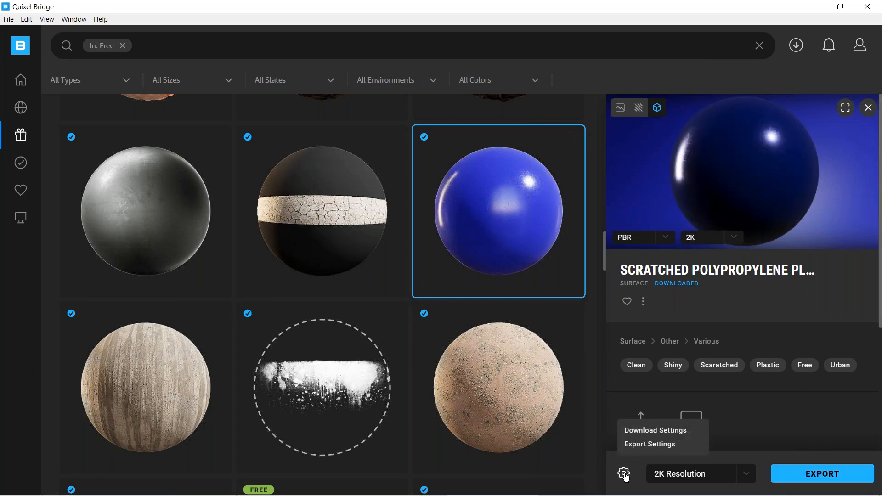
pyautogui.click(645, 446)
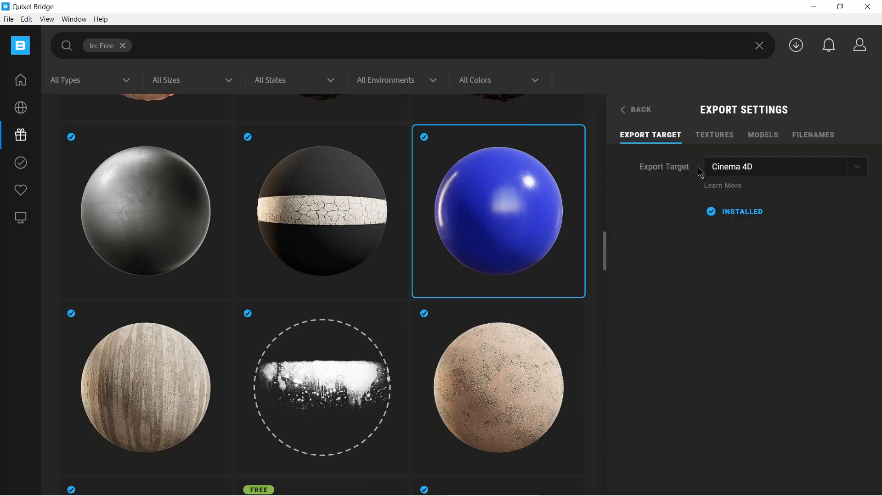
pyautogui.click(788, 172)
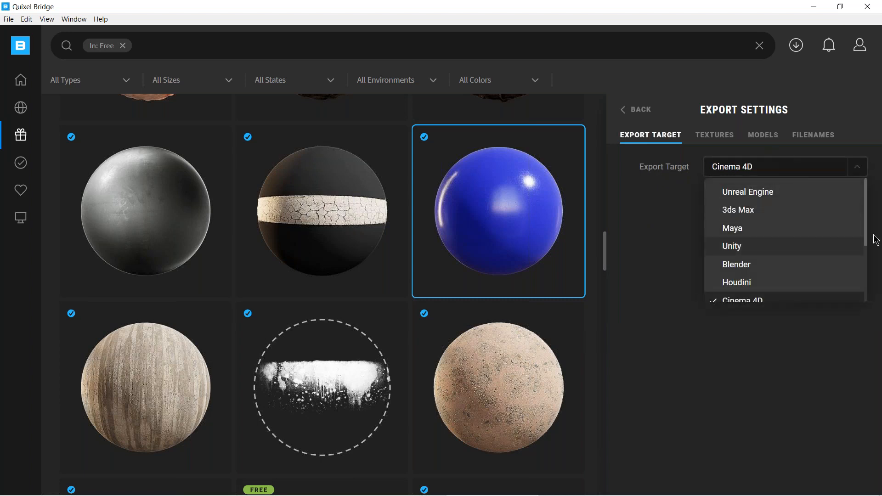
pyautogui.moveTo(866, 243); pyautogui.dragTo(872, 301)
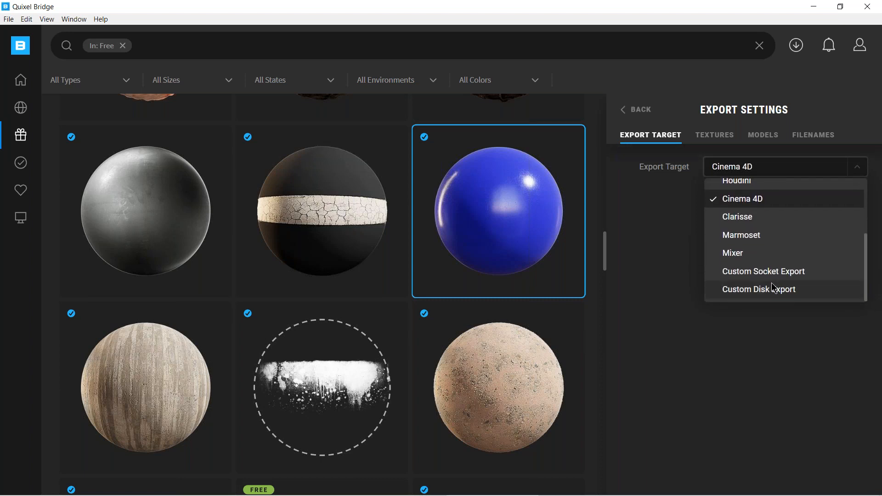
pyautogui.click(753, 334)
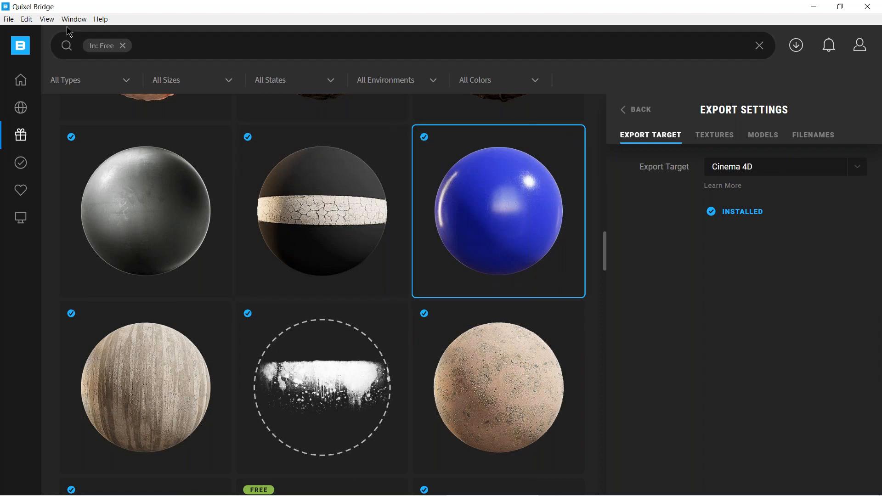
# Open the plugin manager, look through the plugins for all supported programs, and close it.
pyautogui.click(46, 19)
pyautogui.moveTo(31, 21)
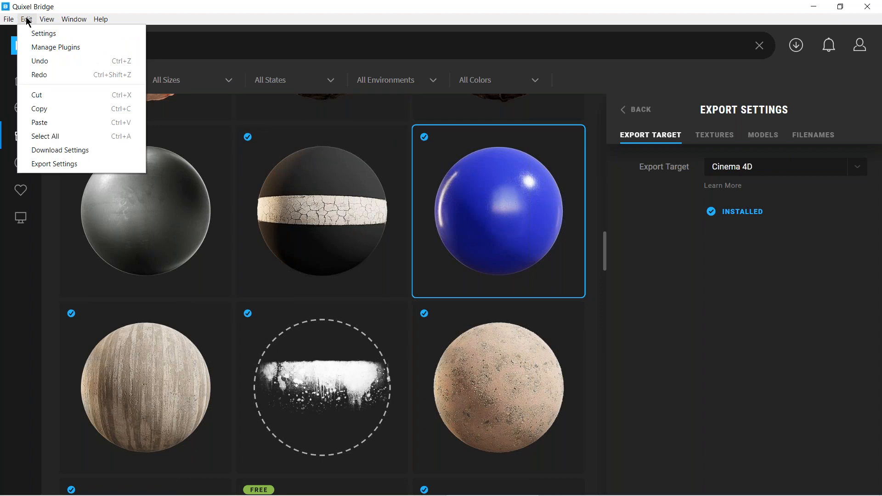
pyautogui.click(45, 48)
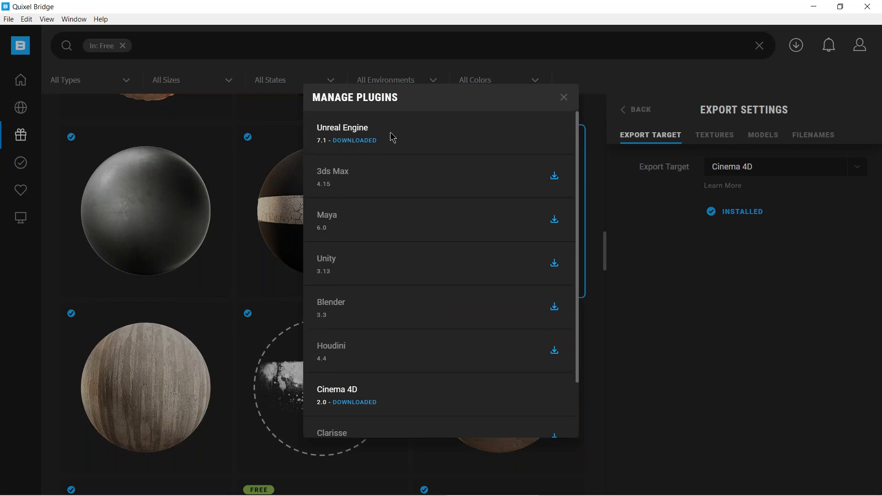
pyautogui.moveTo(580, 156); pyautogui.dragTo(577, 233)
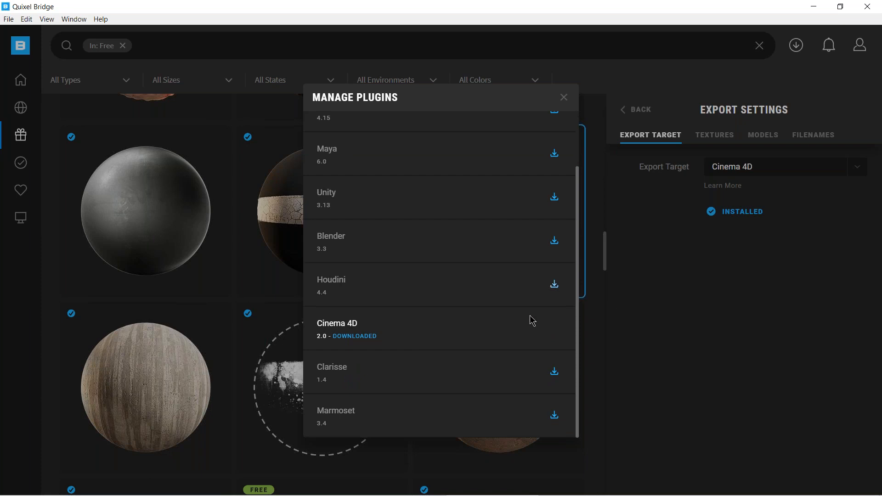
pyautogui.click(566, 99)
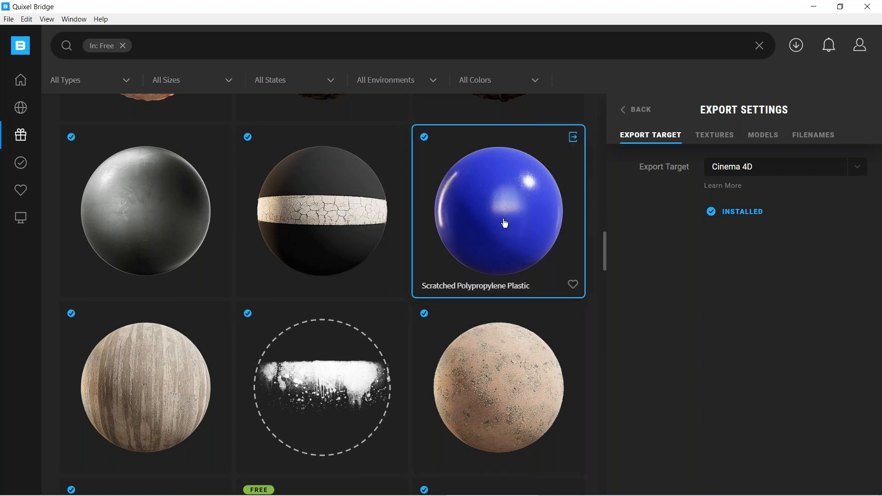
# Go back from the export settings to the plastic's details and switch to Cinema 4D.
pyautogui.click(627, 113)
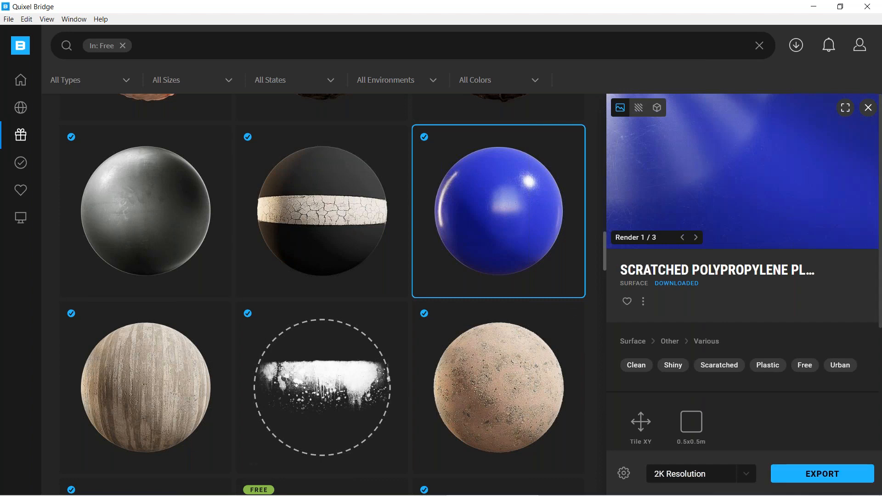
pyautogui.hotkey('alt', 'Tab')
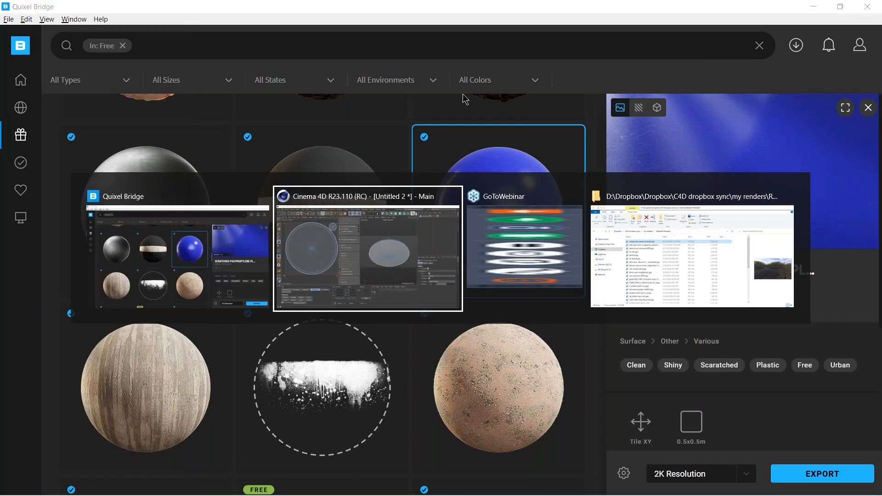
pyautogui.click(357, 261)
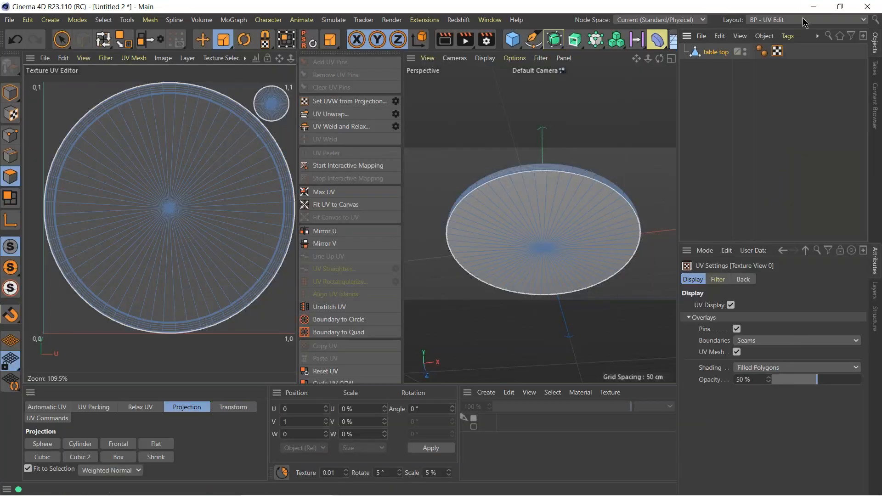
# Change the interface layout to "075 aspect ratio (User)" and bring up the open "day1_bridge surfaces start_Staircase - Room 01.c4d" scene.
pyautogui.click(803, 23)
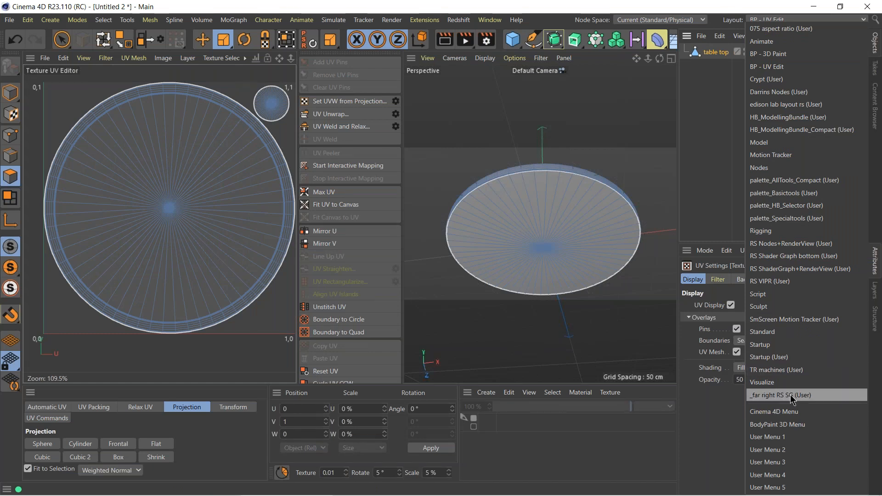
pyautogui.click(790, 28)
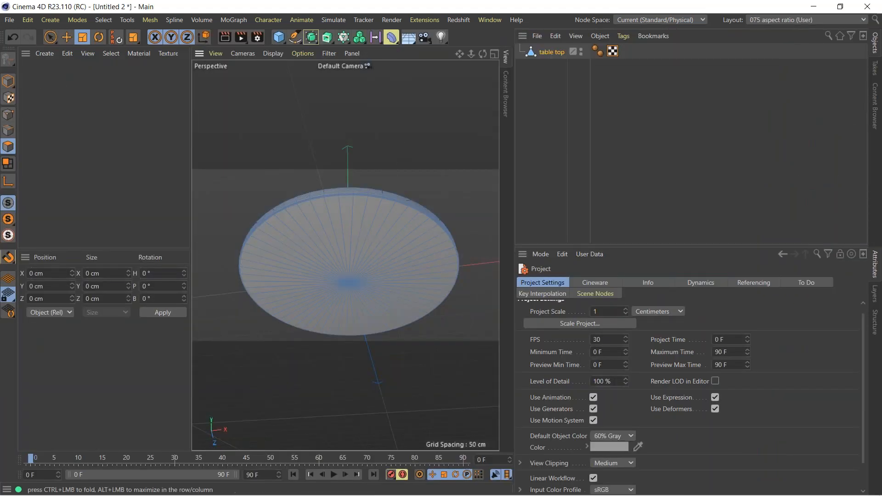
pyautogui.click(491, 20)
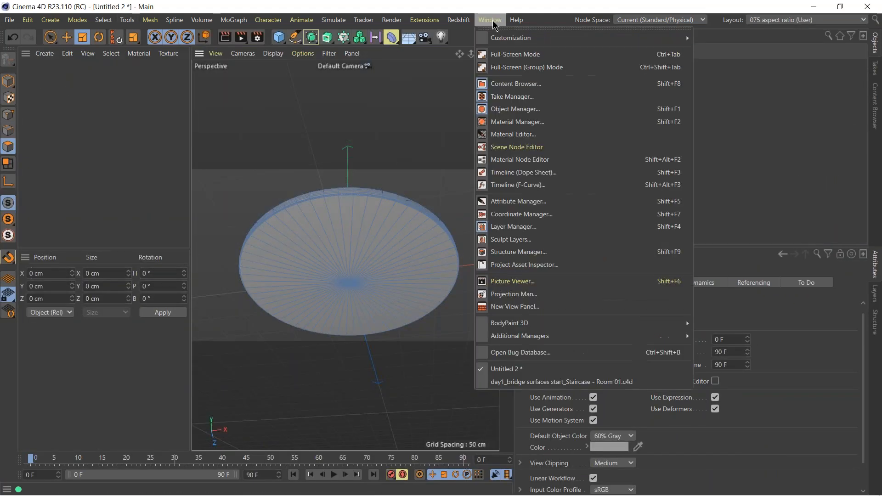
pyautogui.click(542, 382)
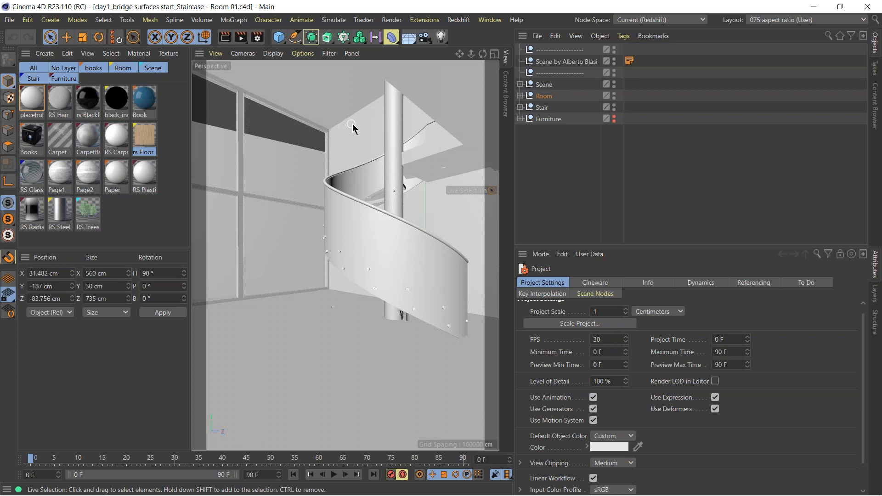
# Open the Picture Viewer, examine the staircase room render from the stairs down to the wood floor, and close the viewer.
pyautogui.click(480, 21)
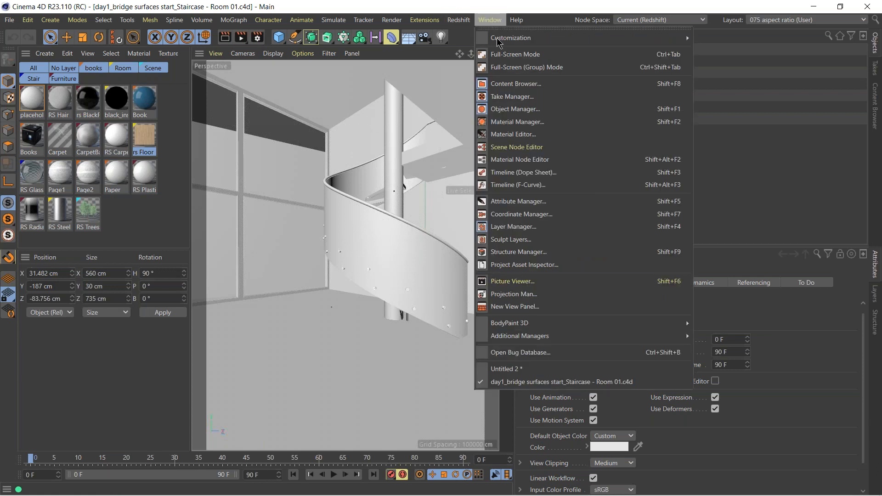
pyautogui.click(518, 281)
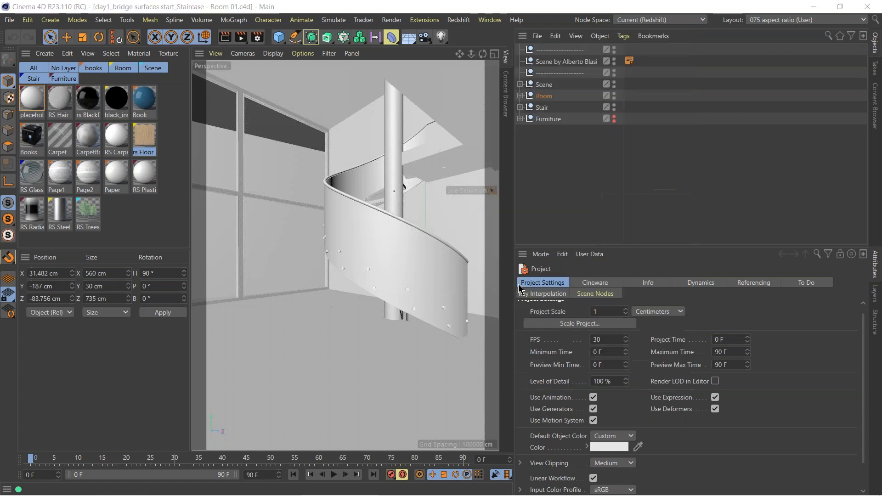
pyautogui.moveTo(482, 384); pyautogui.dragTo(488, 113)
pyautogui.moveTo(554, 328); pyautogui.dragTo(562, 355)
pyautogui.moveTo(572, 184); pyautogui.dragTo(571, 120)
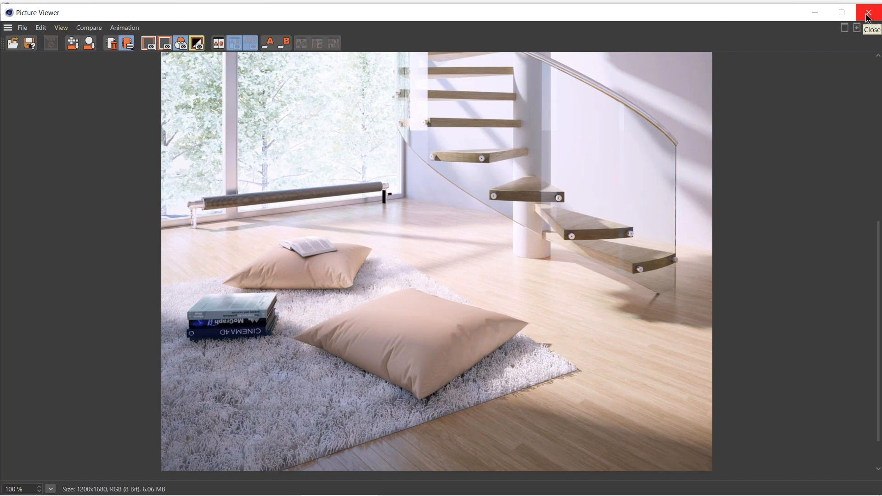
pyautogui.click(867, 17)
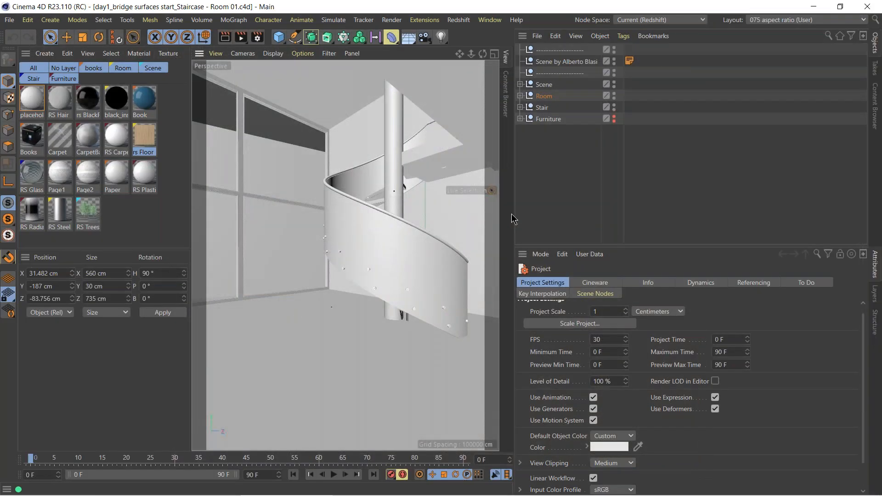
# Widen the viewport and material areas, and select the room's floor in the viewport.
pyautogui.moveTo(514, 217); pyautogui.dragTo(546, 216)
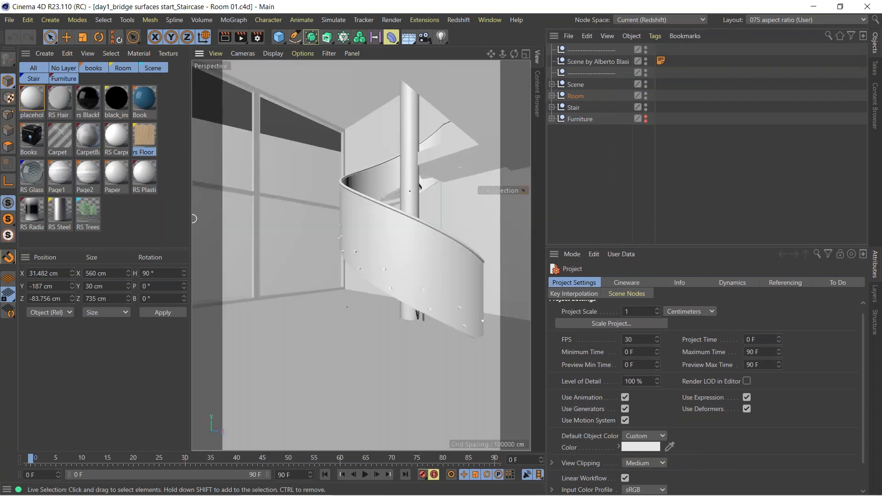
pyautogui.moveTo(191, 225); pyautogui.dragTo(231, 224)
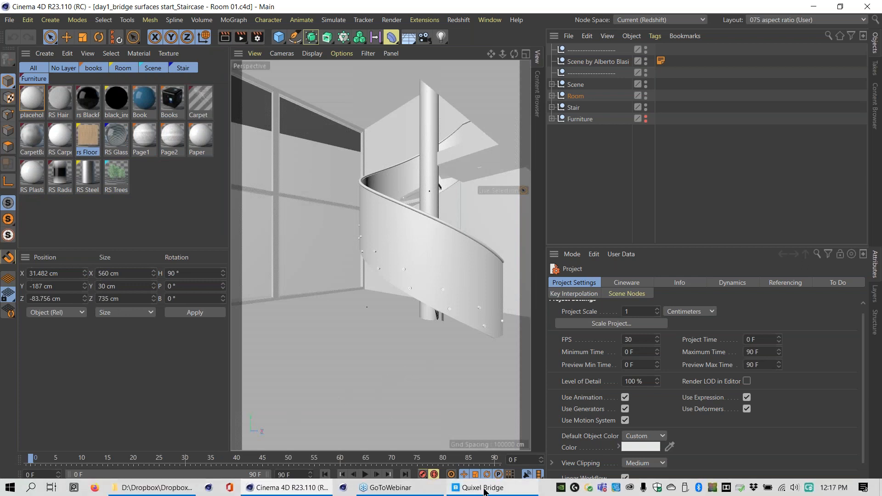
pyautogui.click(346, 359)
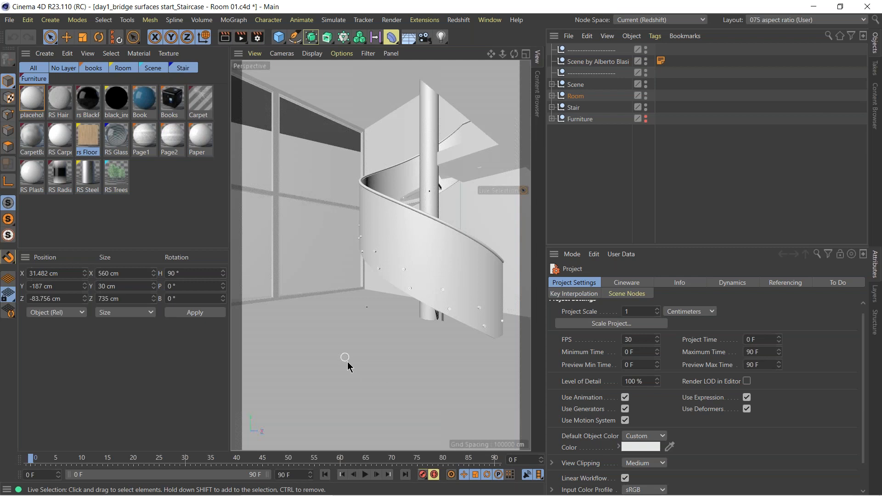
pyautogui.click(372, 391)
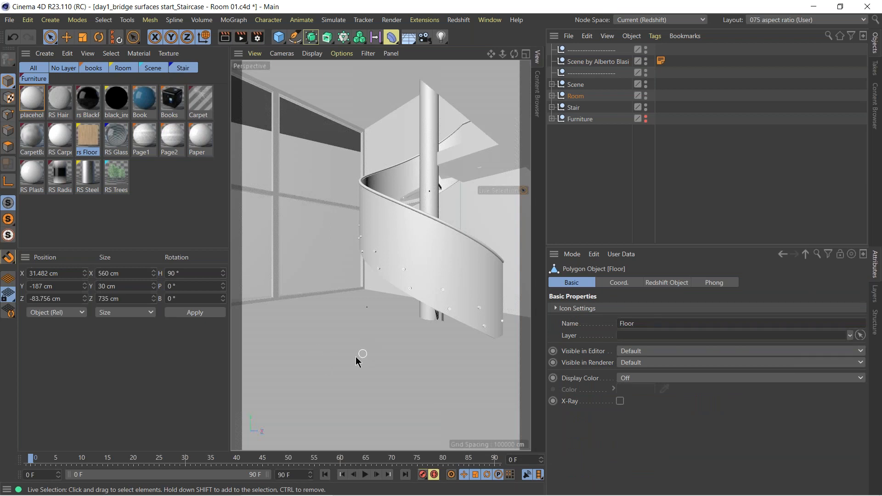
# Expand the Room group and delete the Redshift object tag from the Floor.
pyautogui.click(552, 95)
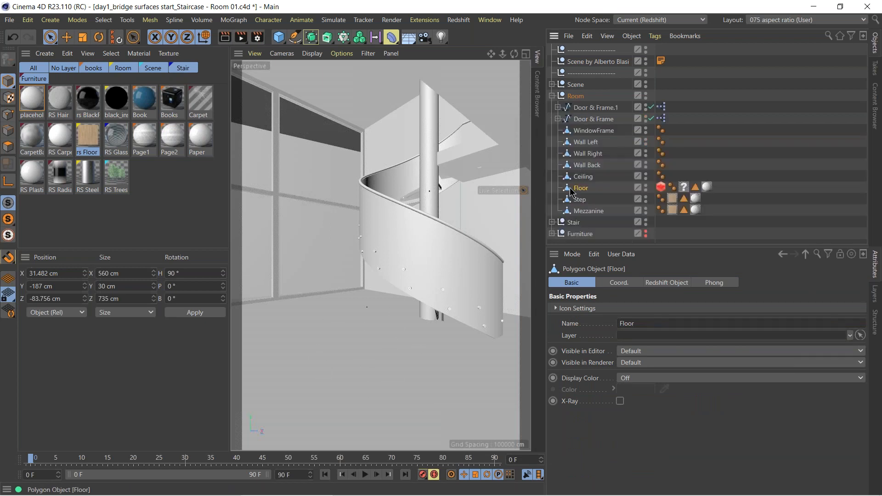
pyautogui.click(662, 187)
pyautogui.press('Delete')
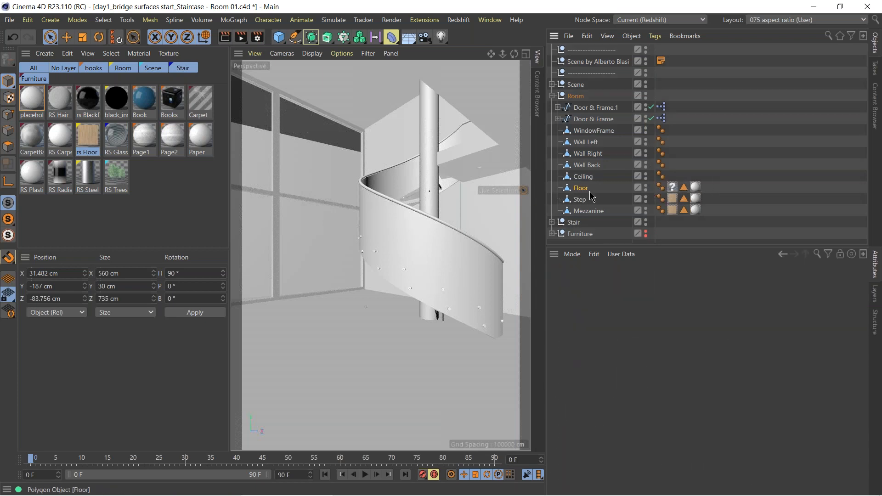
# Inspect the Floor's placeholder material tag, checking its coordinates and its projection and tiling properties.
pyautogui.click(578, 189)
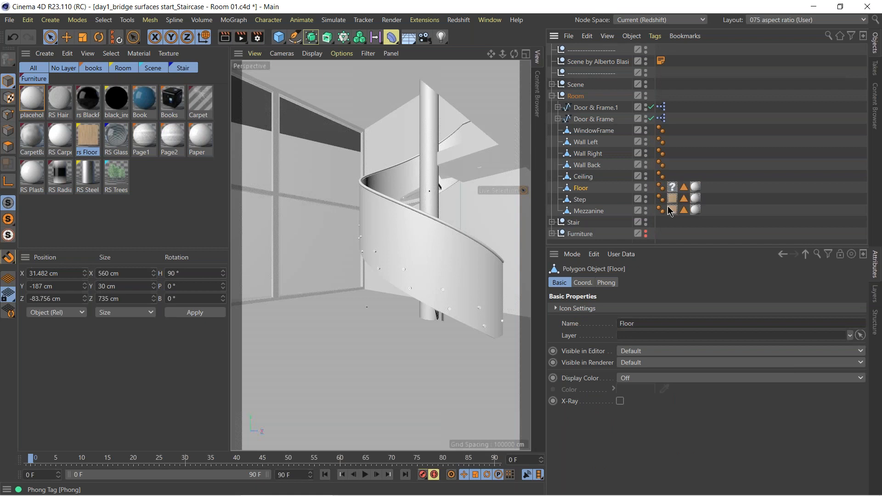
pyautogui.click(695, 187)
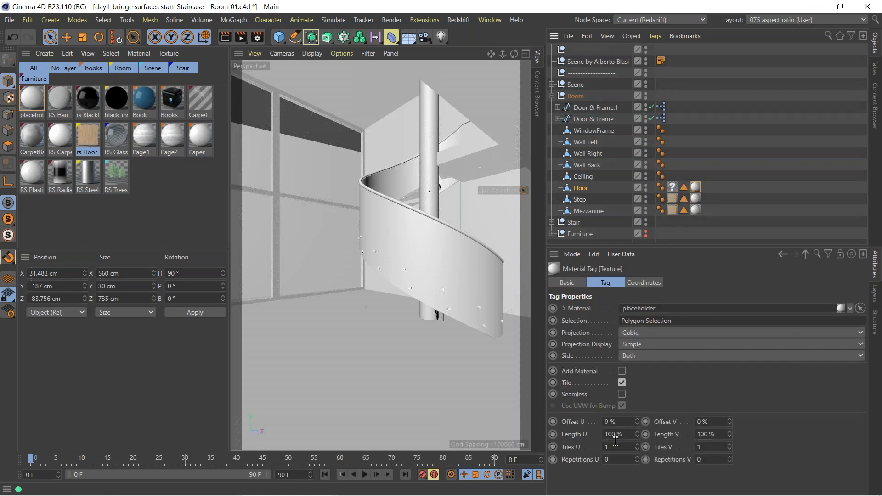
pyautogui.click(645, 283)
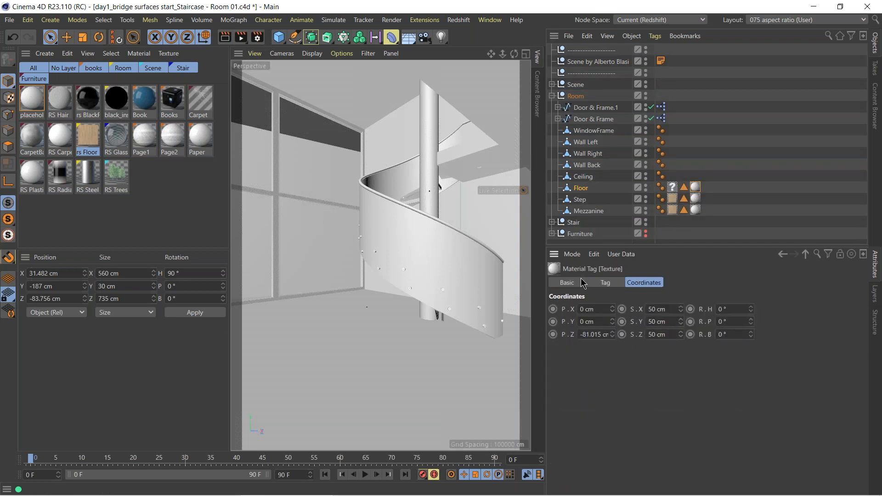
pyautogui.click(607, 282)
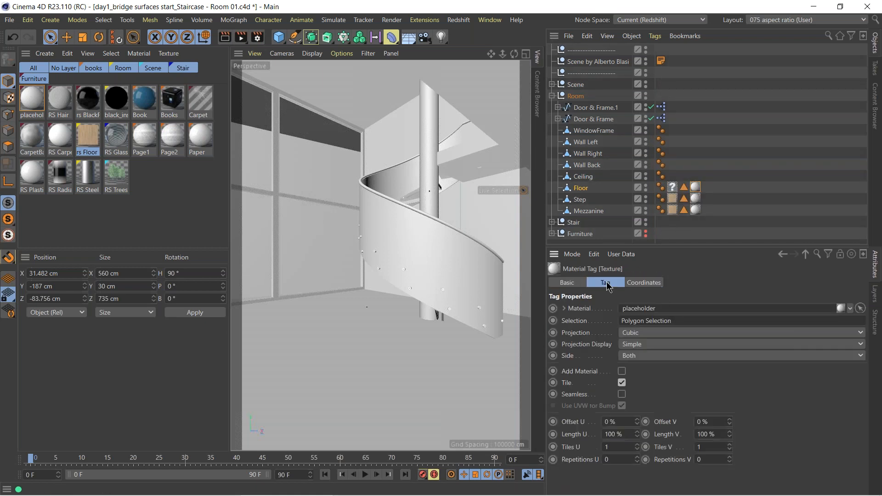
# Return from the material tag to the Floor object and reselect the floor surface in the viewport.
pyautogui.click(580, 189)
pyautogui.moveTo(708, 181); pyautogui.dragTo(671, 191)
pyautogui.click(579, 188)
pyautogui.click(390, 355)
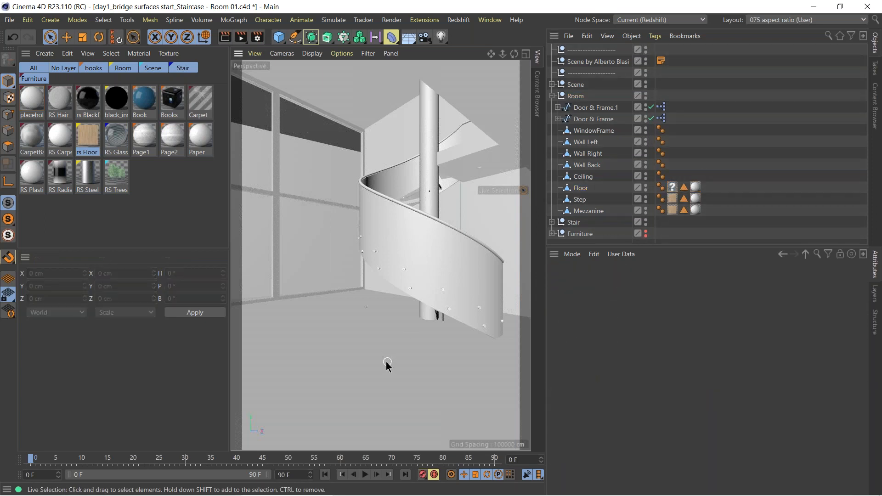
pyautogui.click(387, 365)
# Switch to Quixel Bridge, look at the purchased assets, and open the collections.
pyautogui.moveTo(377, 494)
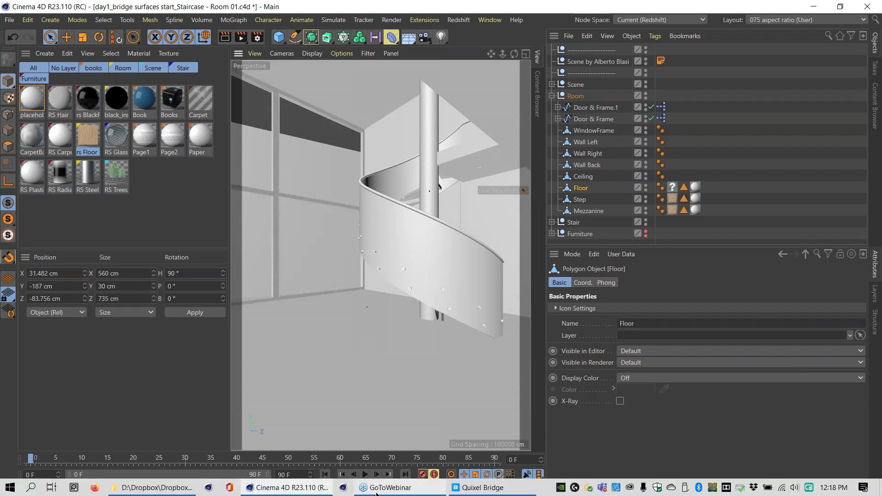
pyautogui.click(478, 488)
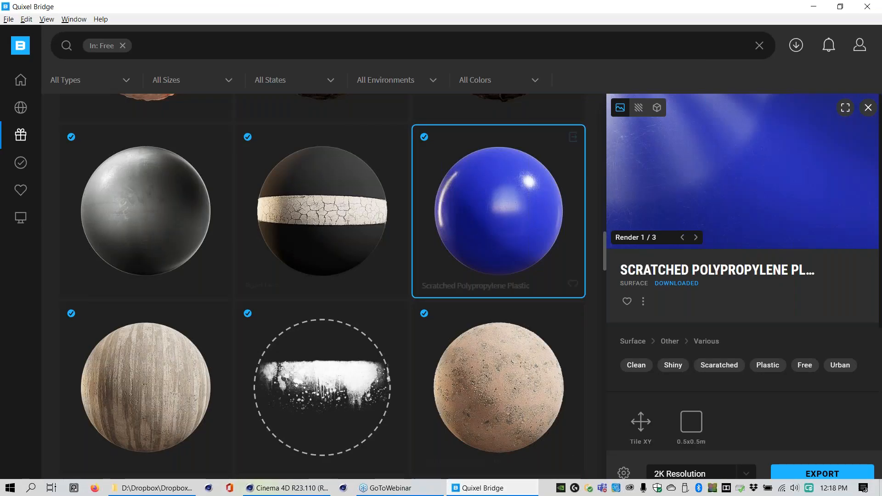
pyautogui.moveTo(20, 136)
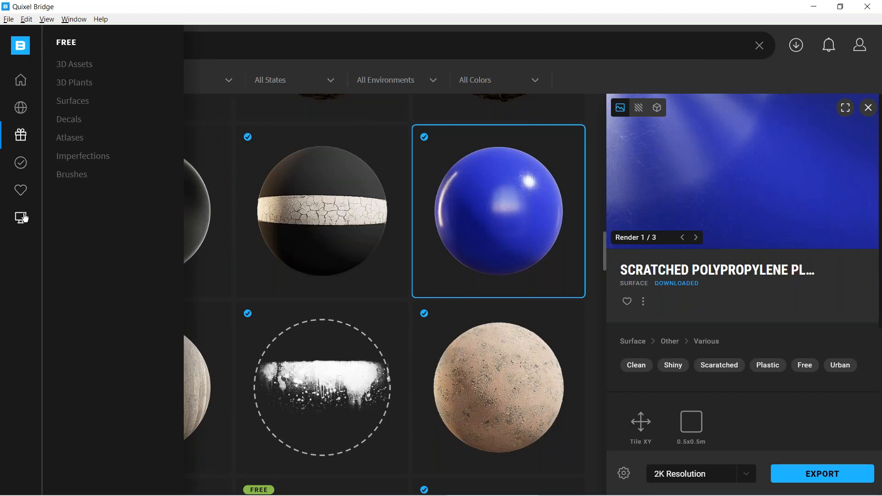
pyautogui.click(25, 166)
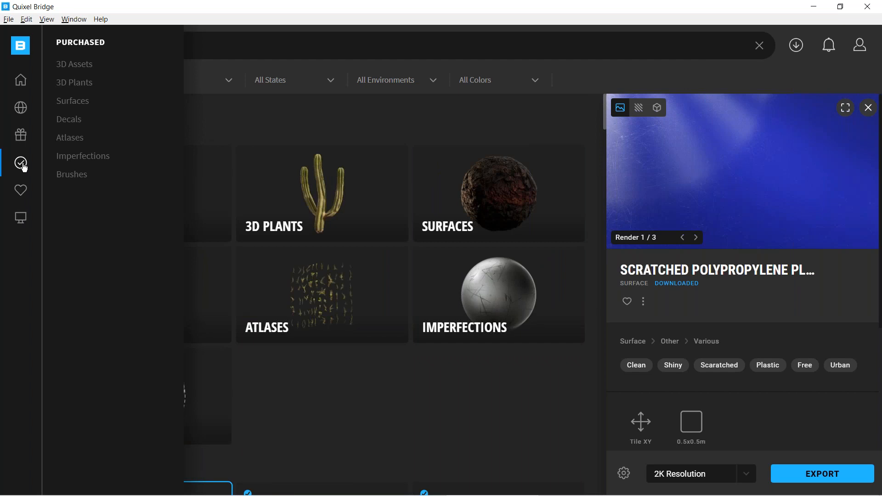
pyautogui.click(21, 112)
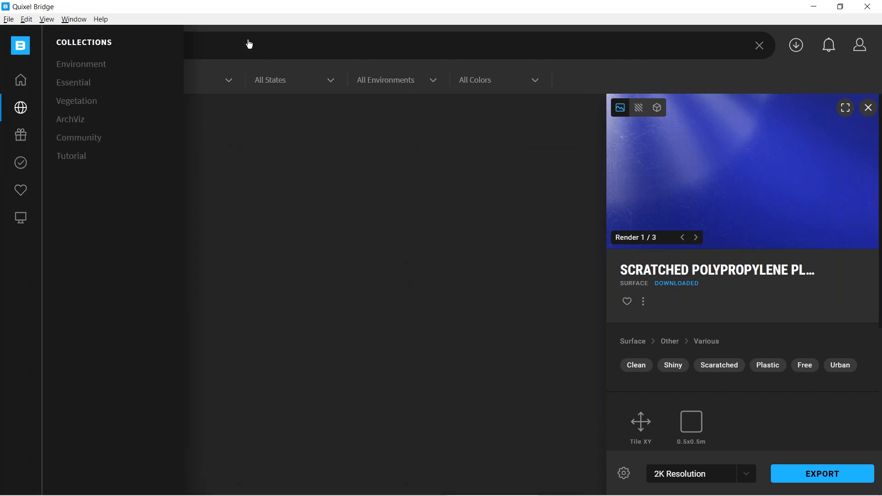
# Search the collections for "wood", open Wooden Planks, and browse its surfaces.
pyautogui.click(298, 44)
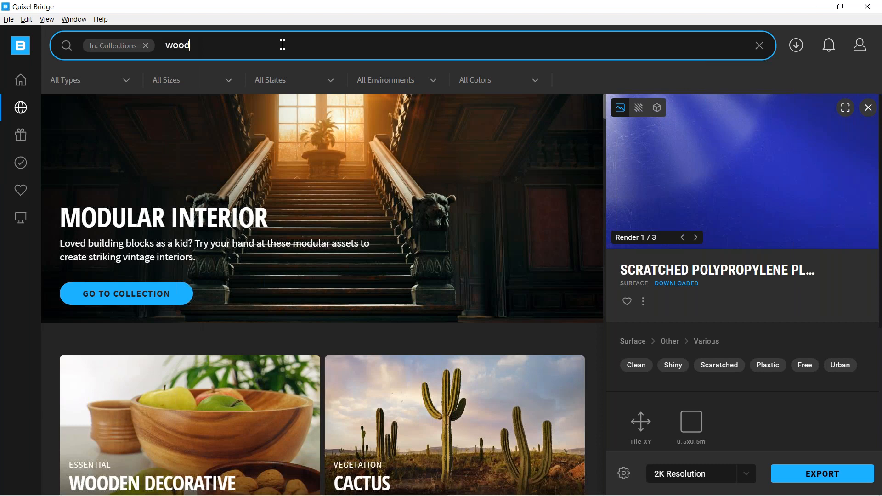
pyautogui.write('wood')
pyautogui.press('Return')
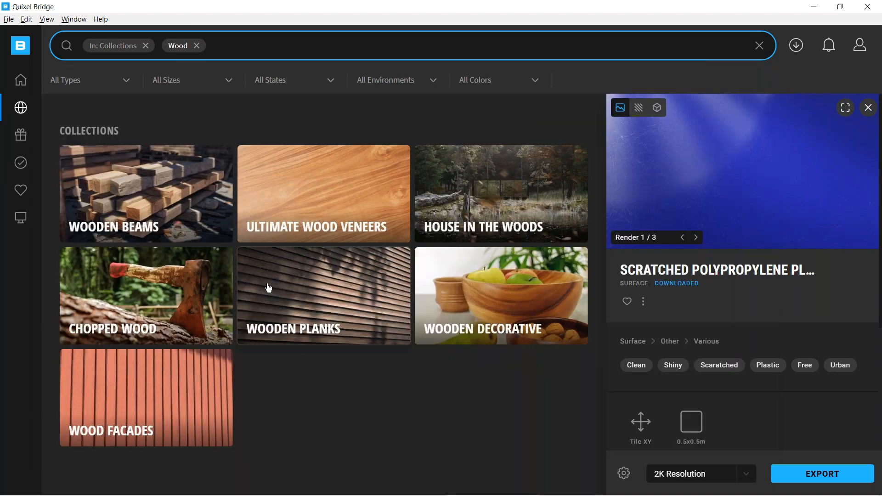
pyautogui.click(320, 292)
pyautogui.scroll(-5, 293, 277)
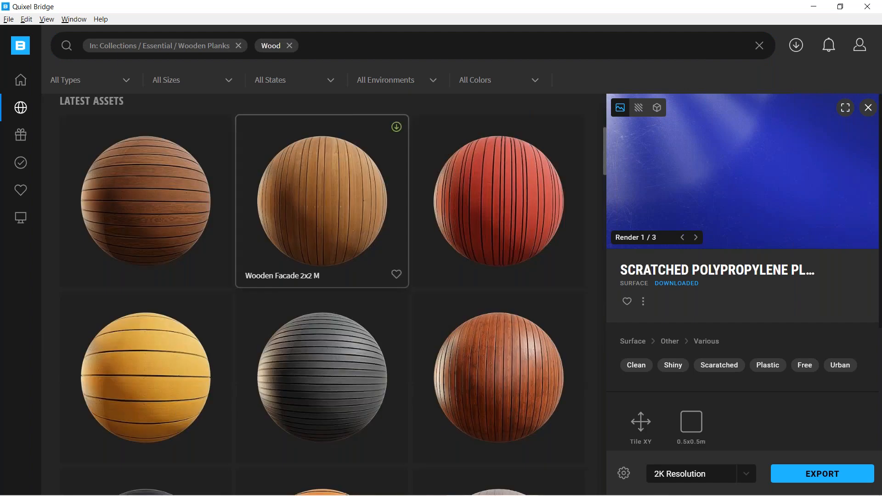
pyautogui.scroll(-15, 296, 275)
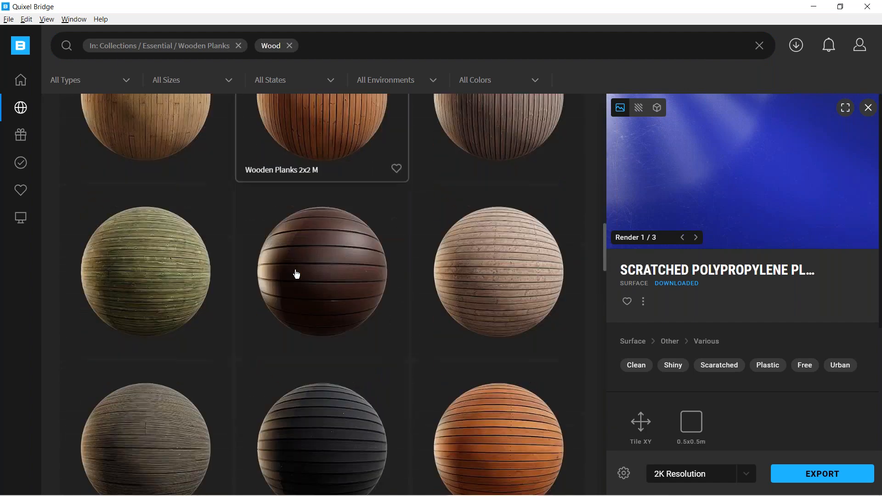
pyautogui.scroll(-1, 297, 275)
# Filter the wood assets by the Damaged state and remove the Wooden Planks collection restriction from the search.
pyautogui.click(305, 80)
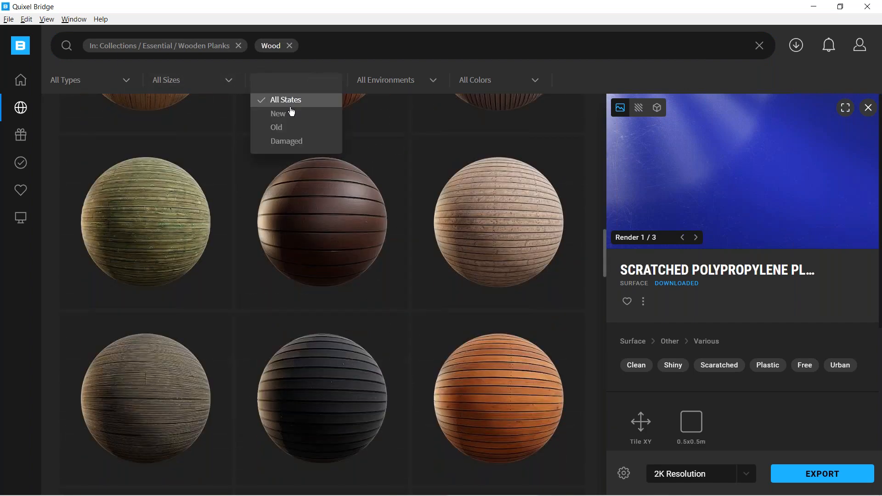
pyautogui.click(281, 142)
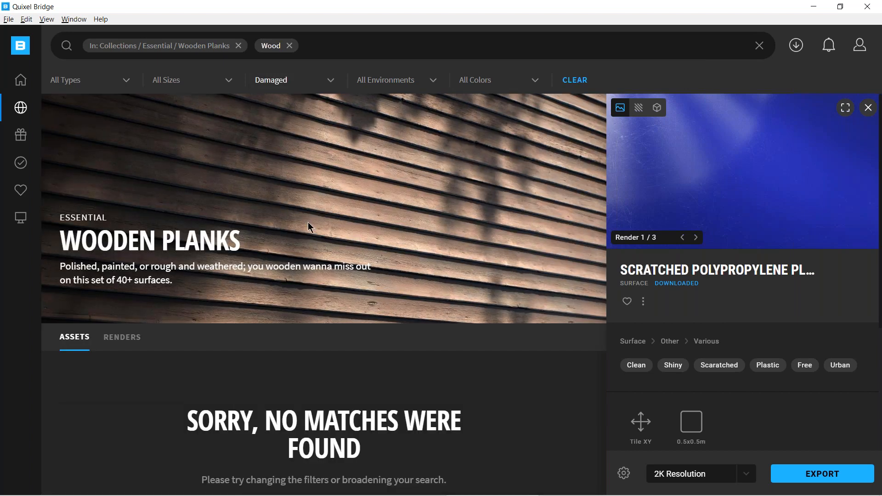
pyautogui.click(239, 46)
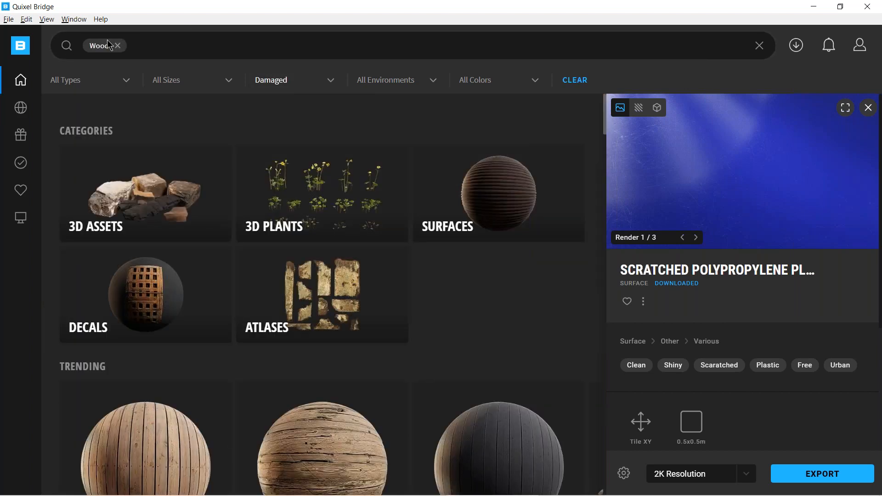
# Limit the damaged wood assets to the Surfaces type and browse the resulting materials.
pyautogui.scroll(-2, 284, 305)
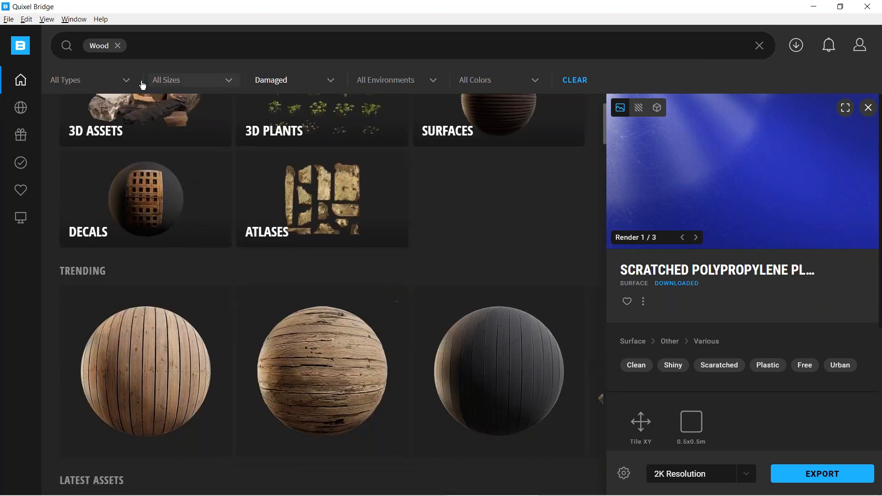
pyautogui.click(127, 80)
pyautogui.click(81, 142)
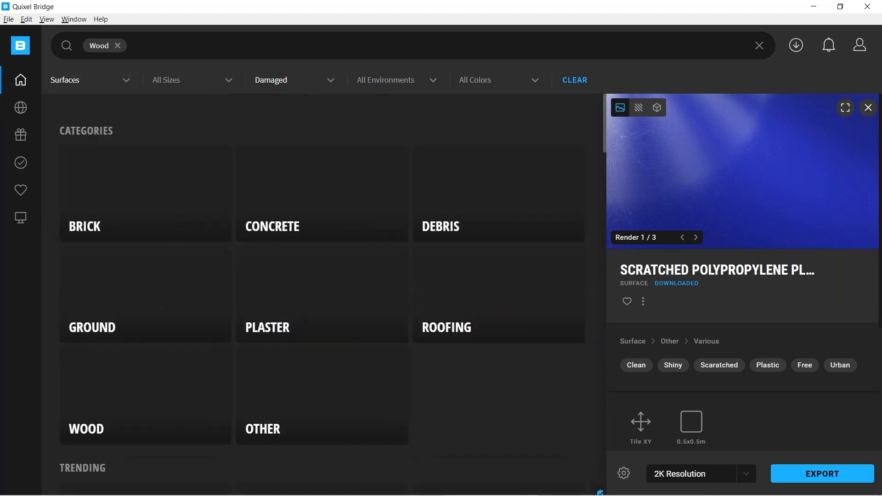
pyautogui.scroll(-2, 308, 272)
pyautogui.scroll(-6, 308, 272)
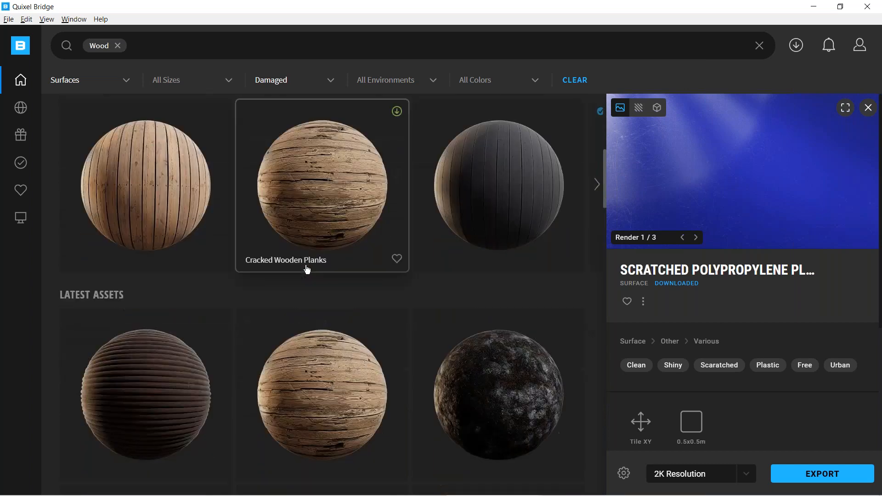
pyautogui.scroll(-4, 323, 250)
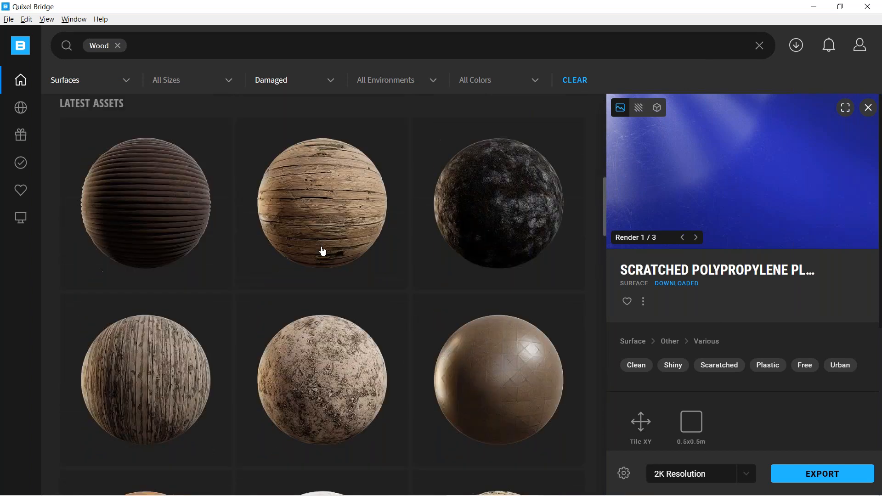
# Browse the damaged wood surfaces, open Worn Herringbone Parquet 2x2 M, and view its render in full screen.
pyautogui.scroll(-2, 323, 250)
pyautogui.scroll(-2, 323, 252)
pyautogui.scroll(-2, 311, 261)
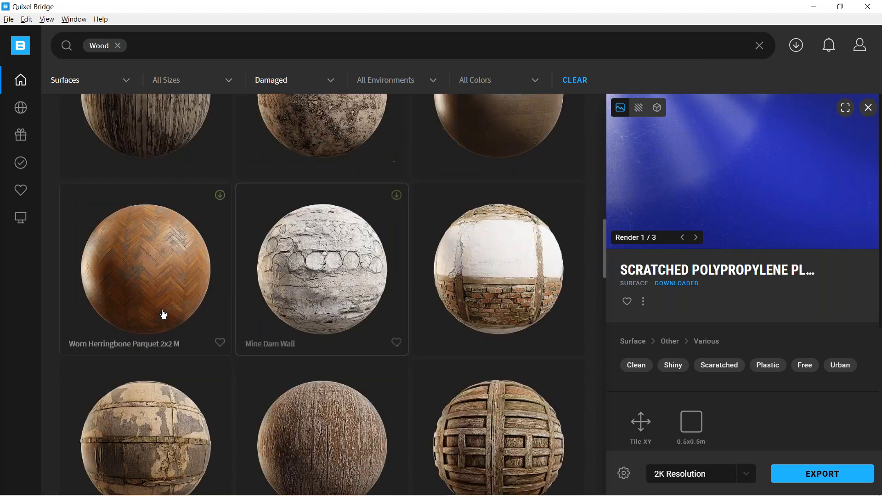
pyautogui.click(164, 271)
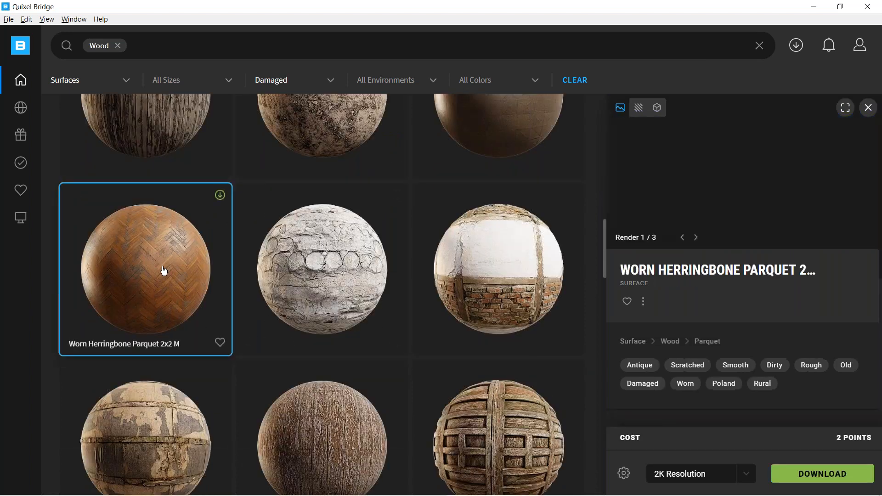
pyautogui.click(846, 109)
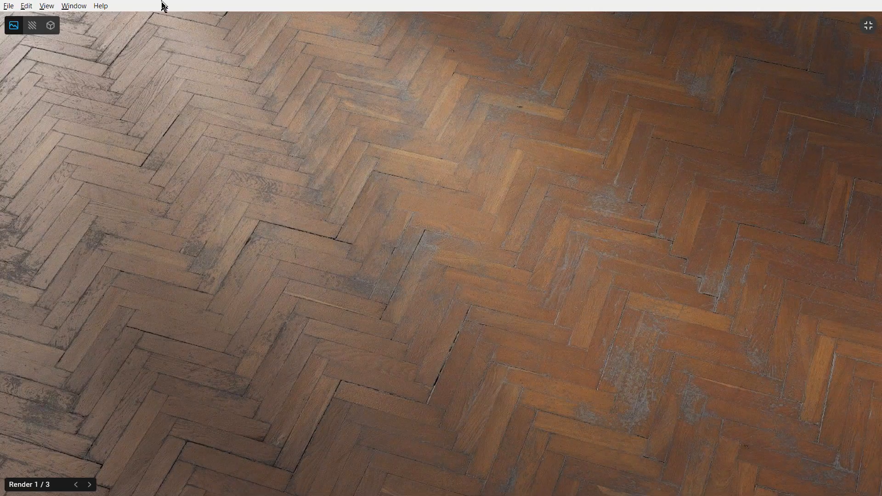
pyautogui.click(869, 26)
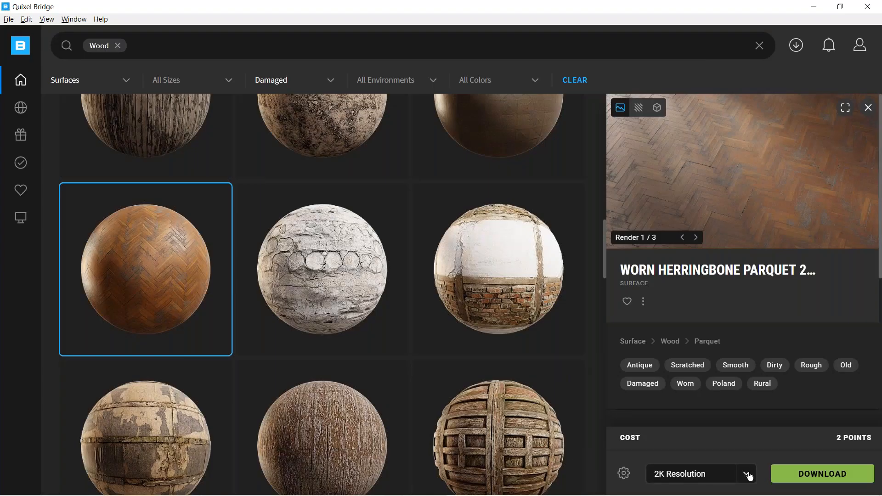
# Check the account's points, then download the herringbone parquet at 2K resolution and export it to Cinema 4D.
pyautogui.click(747, 475)
pyautogui.click(748, 475)
pyautogui.click(861, 45)
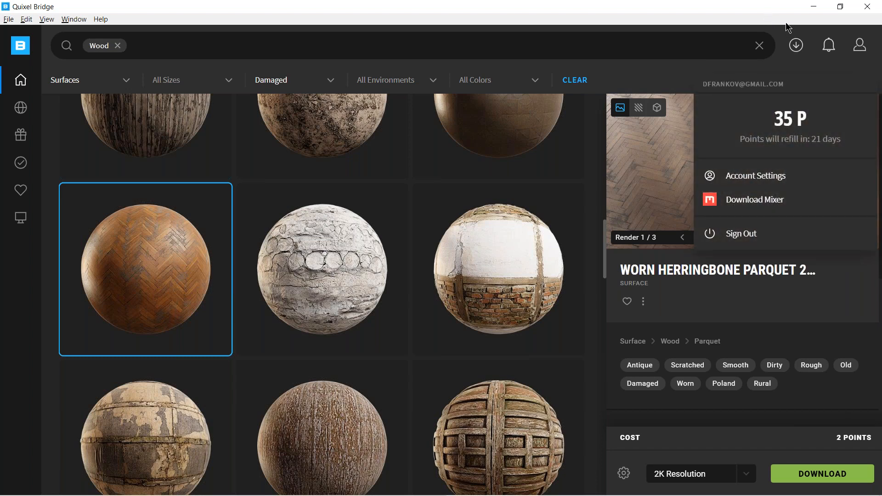
pyautogui.click(815, 476)
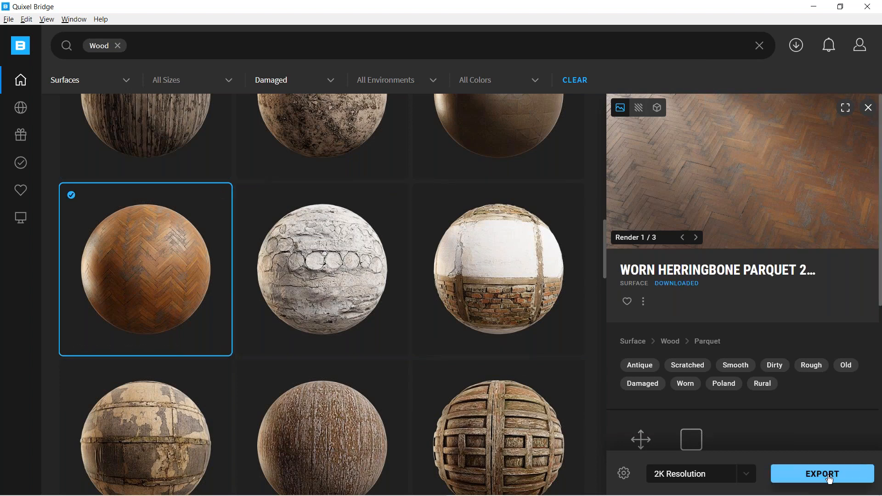
pyautogui.click(823, 480)
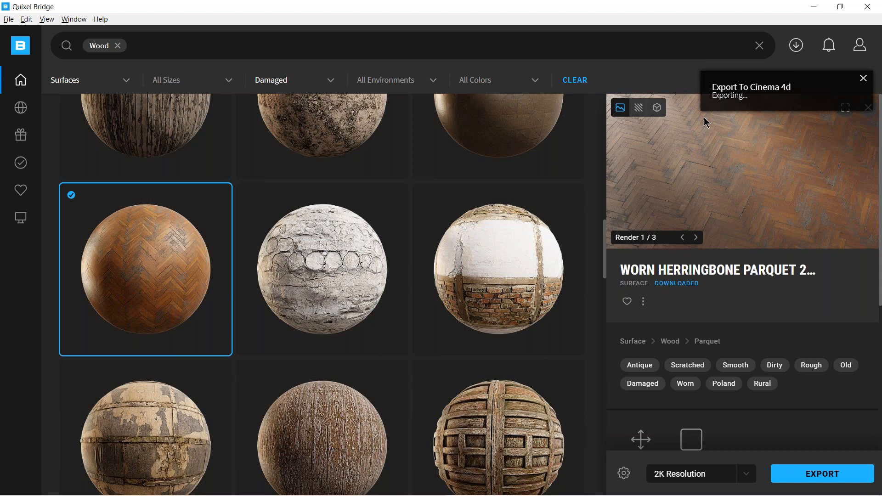
pyautogui.moveTo(713, 95); pyautogui.dragTo(777, 95)
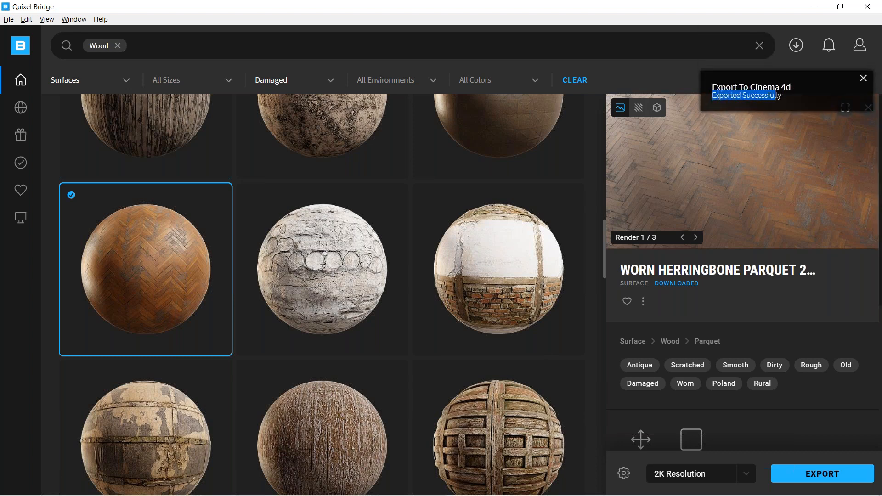
# Switch to Cinema 4D and inspect the albedo, roughness, and normal textures in the herringbone parquet material's shader graph.
pyautogui.click(814, 9)
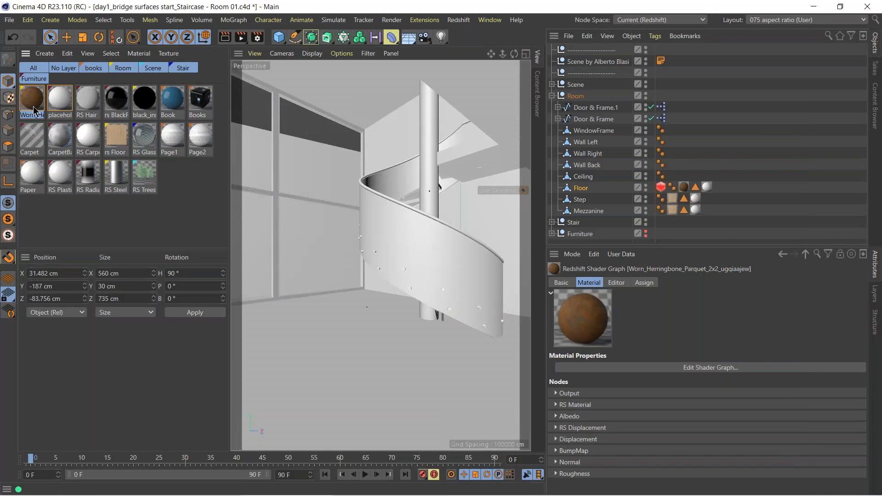
pyautogui.doubleClick(30, 105)
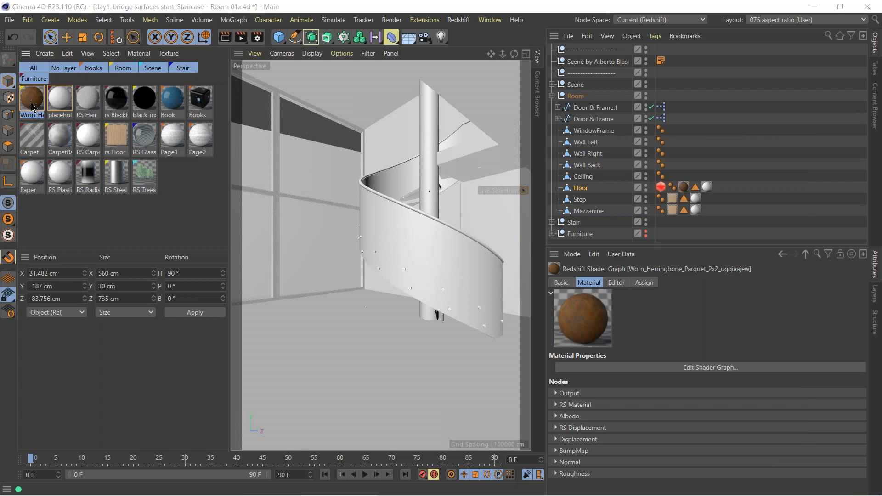
pyautogui.moveTo(178, 102); pyautogui.dragTo(162, 292)
pyautogui.moveTo(229, 303); pyautogui.dragTo(247, 277)
pyautogui.moveTo(286, 245); pyautogui.dragTo(299, 251)
pyautogui.moveTo(210, 252); pyautogui.dragTo(243, 247, button='middle')
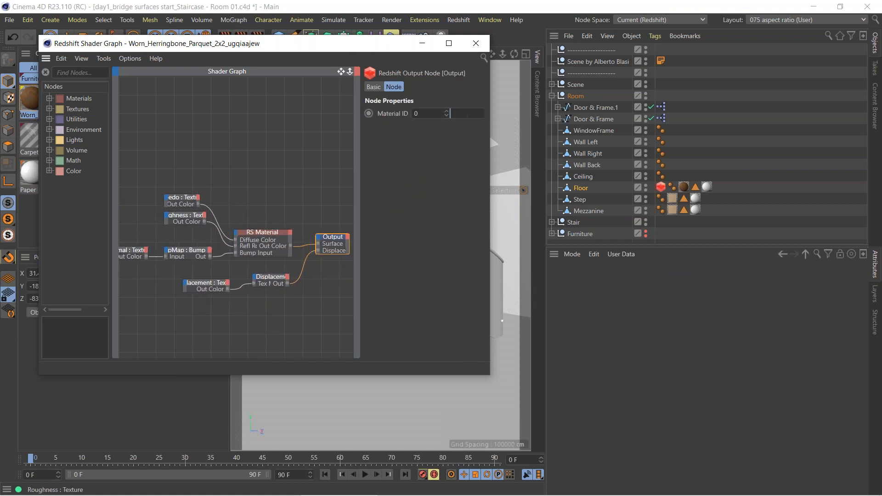
pyautogui.click(191, 198)
pyautogui.click(412, 88)
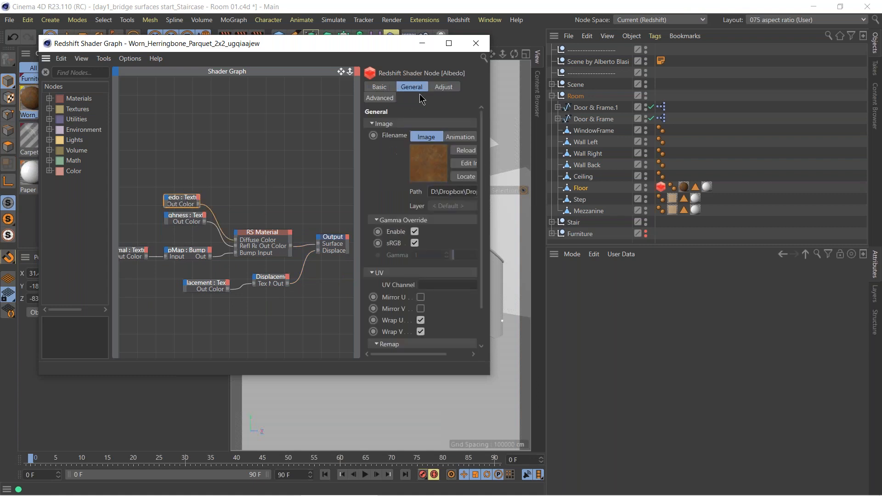
pyautogui.click(186, 218)
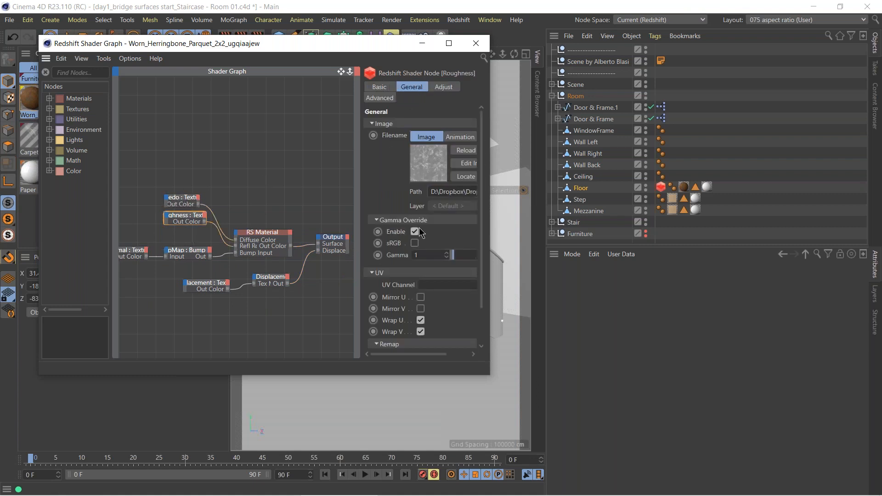
pyautogui.click(133, 253)
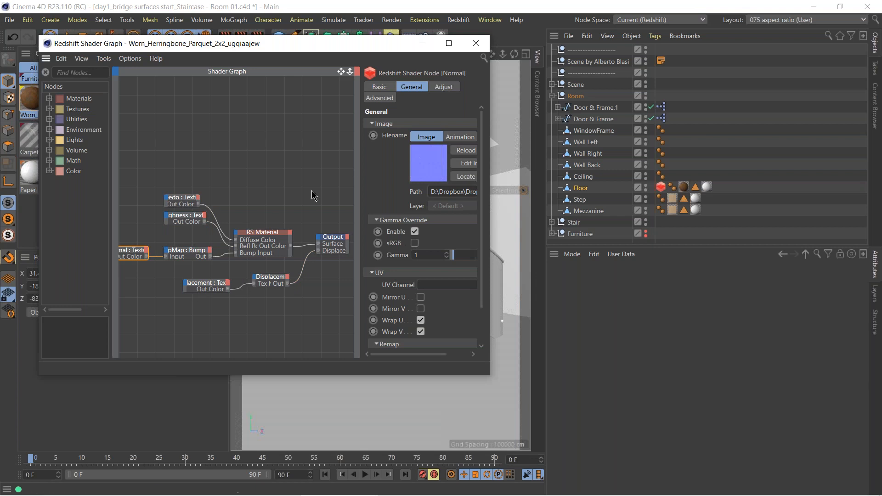
pyautogui.click(476, 45)
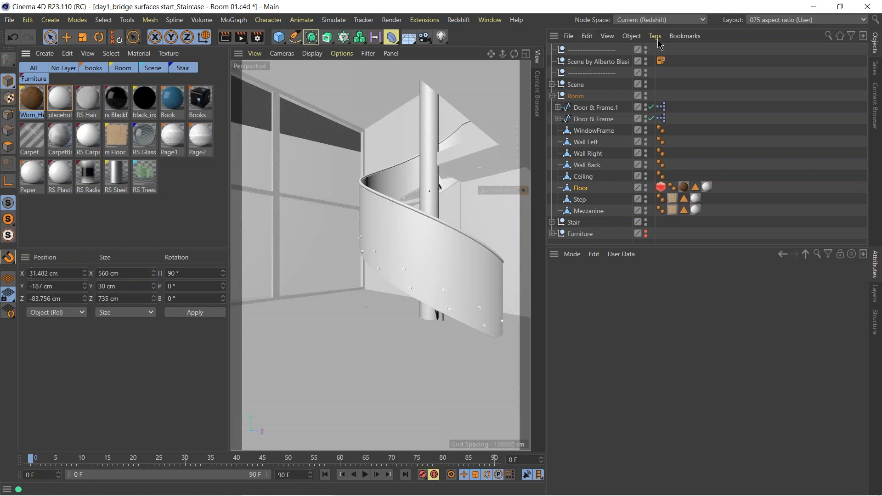
# Start the Redshift Viewport IPR in the perspective view and move its window clear of the scene.
pyautogui.click(458, 20)
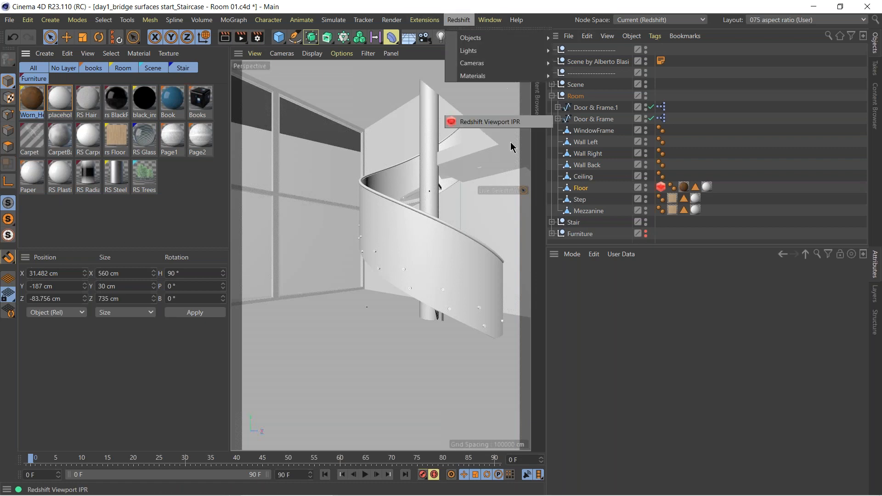
pyautogui.click(494, 122)
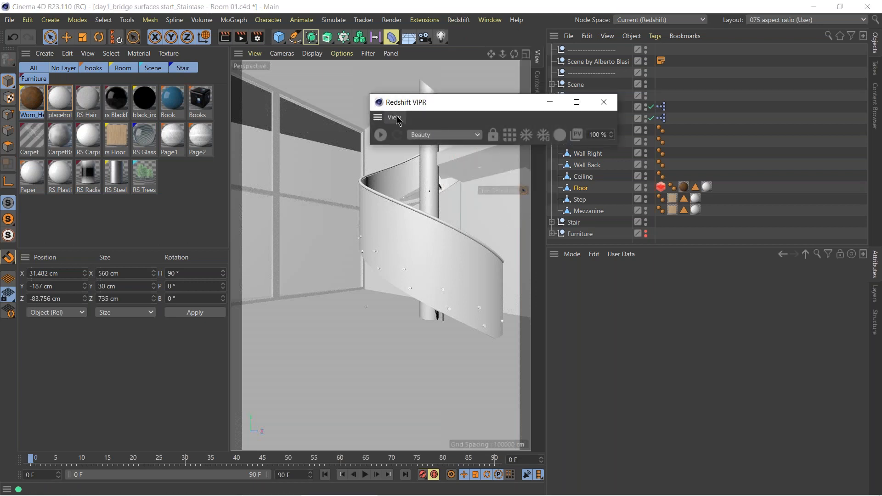
pyautogui.click(395, 117)
pyautogui.moveTo(414, 144)
pyautogui.click(459, 142)
pyautogui.click(379, 135)
pyautogui.moveTo(495, 102); pyautogui.dragTo(717, 363)
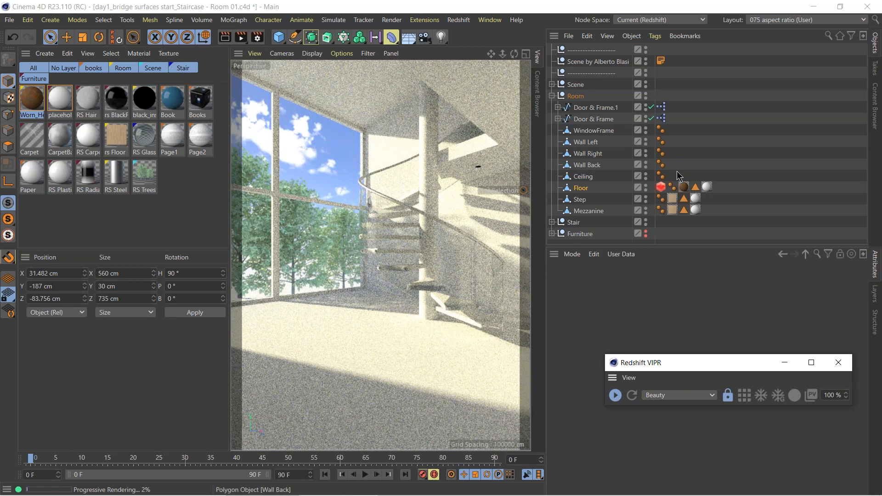
# Replace the placeholder material on the Floor's polygon selection with the Worn Herringbone Parquet material.
pyautogui.click(707, 187)
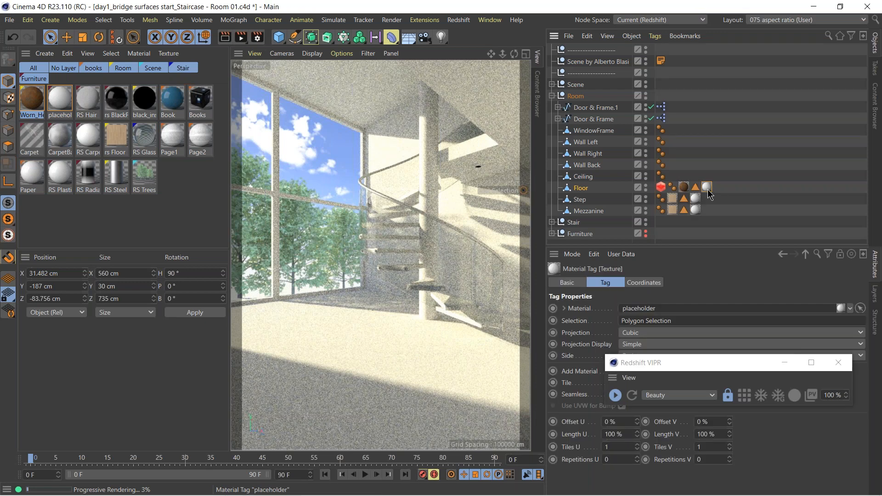
pyautogui.moveTo(746, 364); pyautogui.dragTo(153, 375)
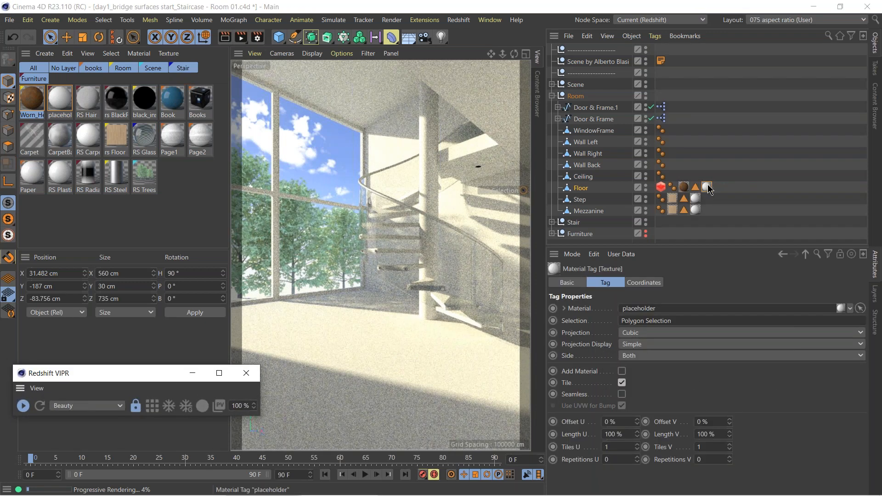
pyautogui.moveTo(160, 146); pyautogui.dragTo(708, 187)
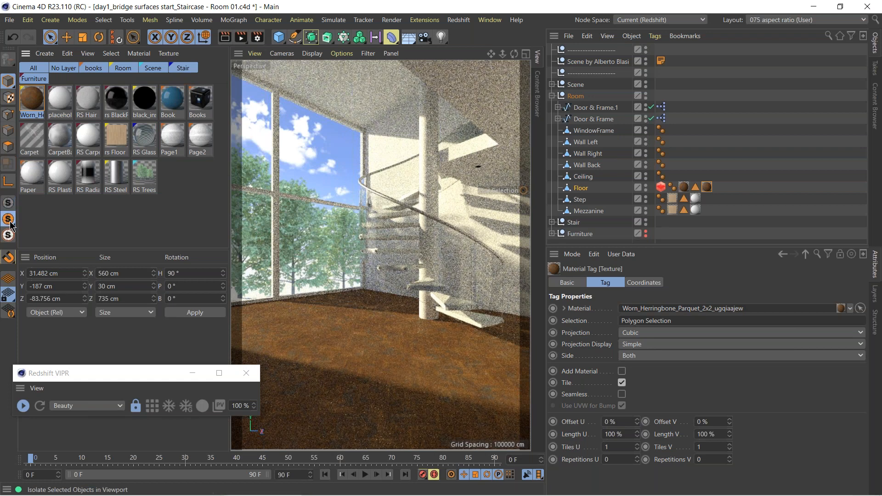
# Isolate the floor, unlock the IPR camera, and examine the parquet up close through the default camera.
pyautogui.click(271, 54)
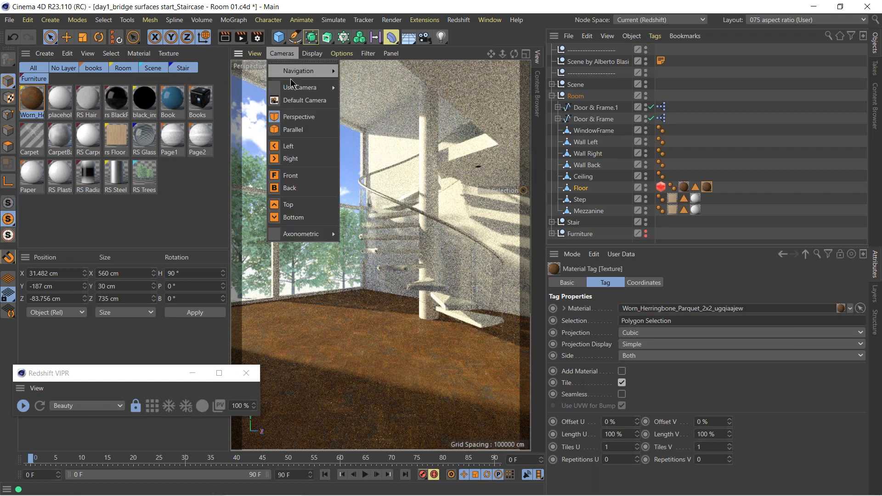
pyautogui.click(298, 100)
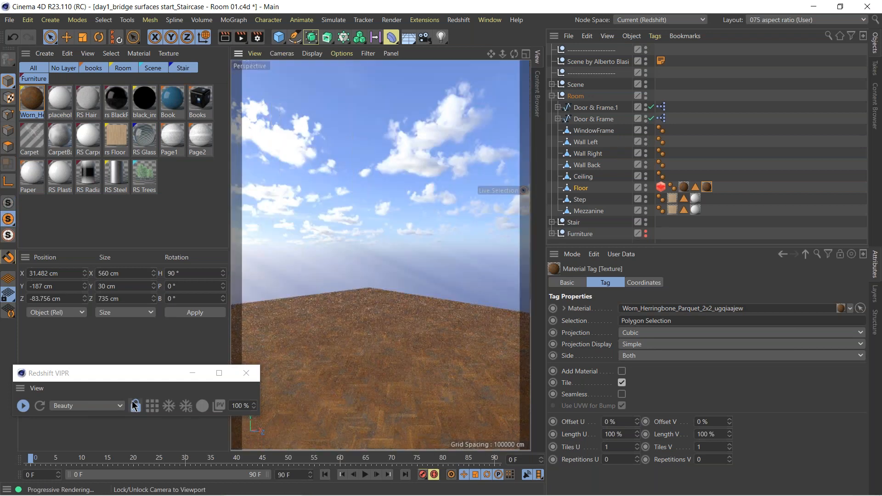
pyautogui.keyDown('alt'); pyautogui.moveTo(387, 393); pyautogui.dragTo(405, 317); pyautogui.keyUp('alt')
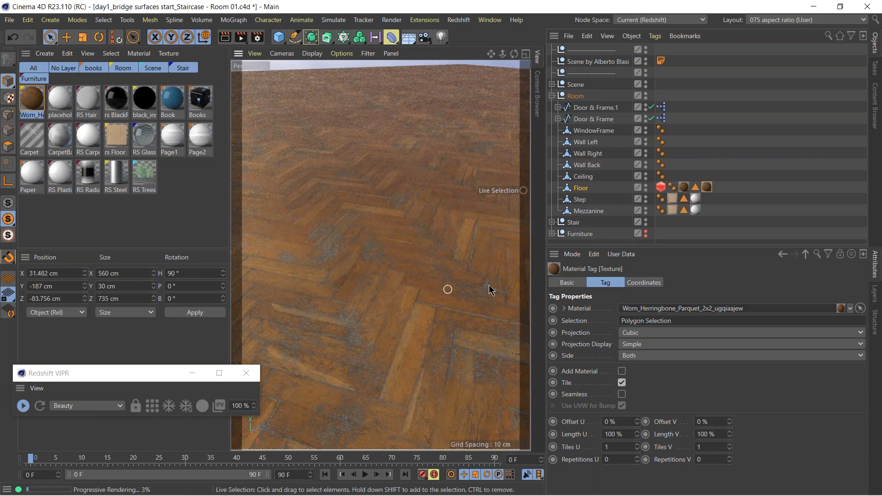
pyautogui.keyDown('alt'); pyautogui.moveTo(429, 363); pyautogui.dragTo(444, 377); pyautogui.keyUp('alt')
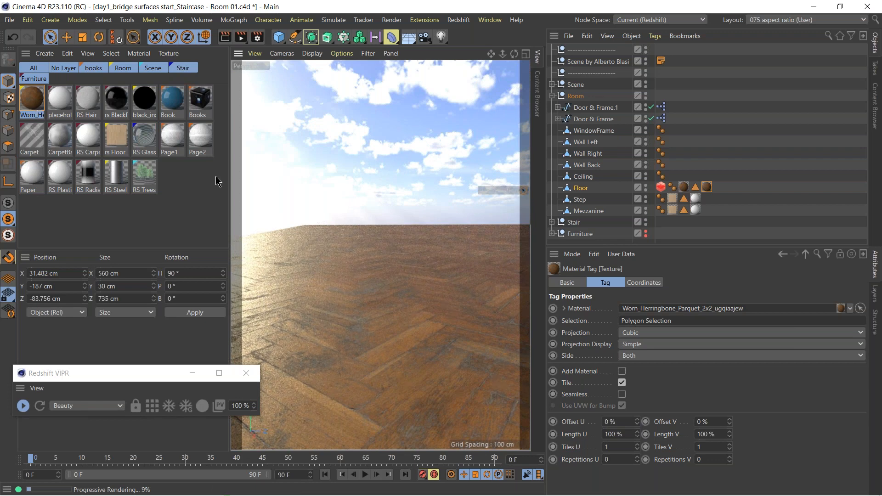
# Enable the geometry override in the Floor's Redshift Object tag for tessellation and displacement, and inspect the displaced parquet.
pyautogui.click(661, 188)
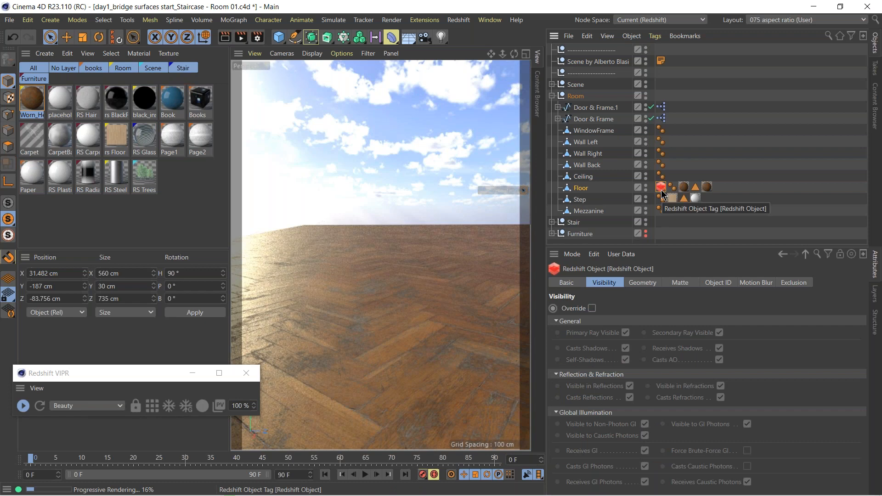
pyautogui.click(642, 283)
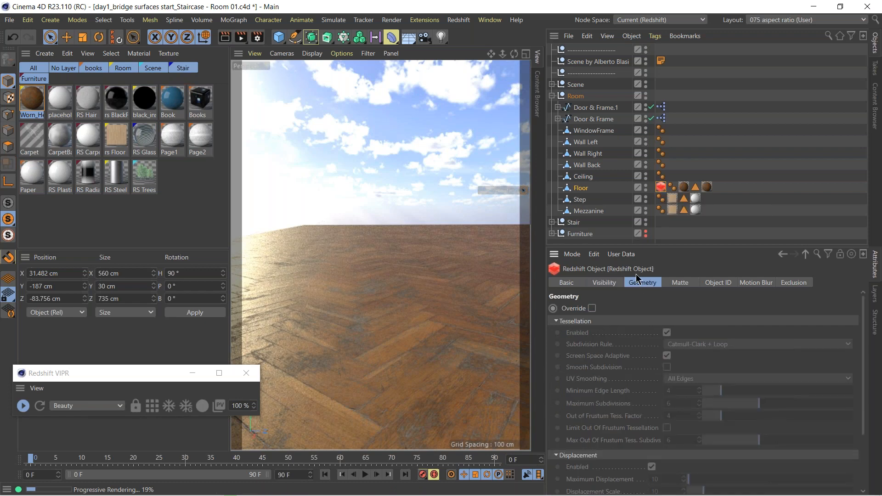
pyautogui.click(591, 308)
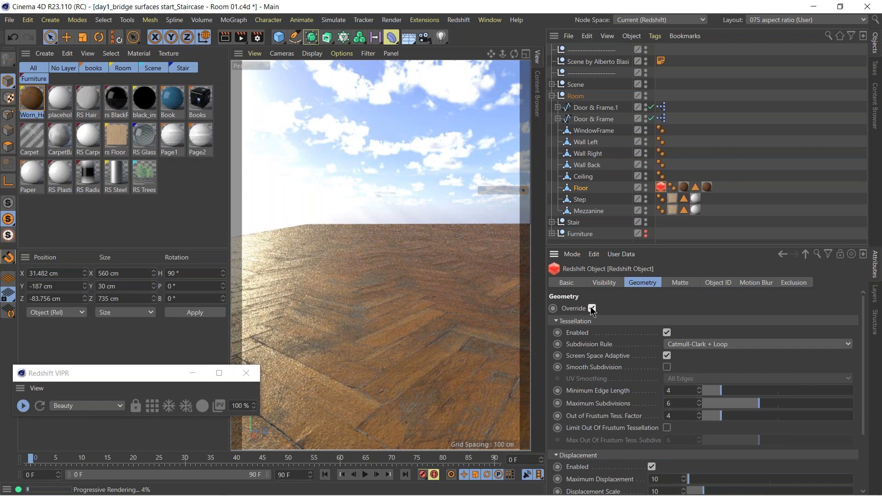
pyautogui.scroll(-5, 611, 314)
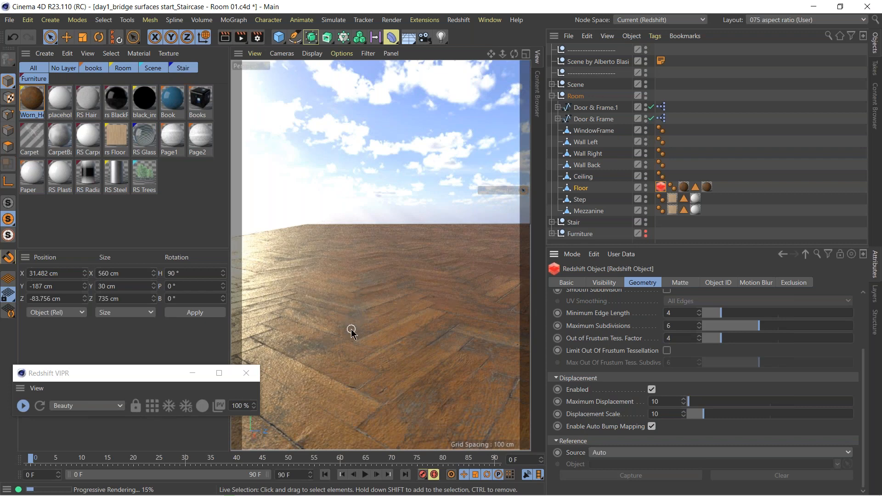
pyautogui.scroll(4, 343, 315)
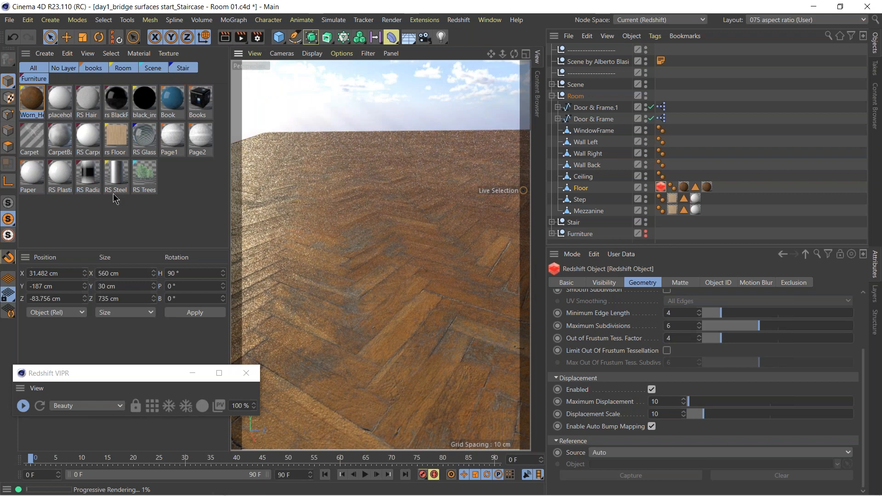
# Turn off the floor isolation and return the viewport to the scene camera.
pyautogui.click(8, 204)
pyautogui.click(298, 54)
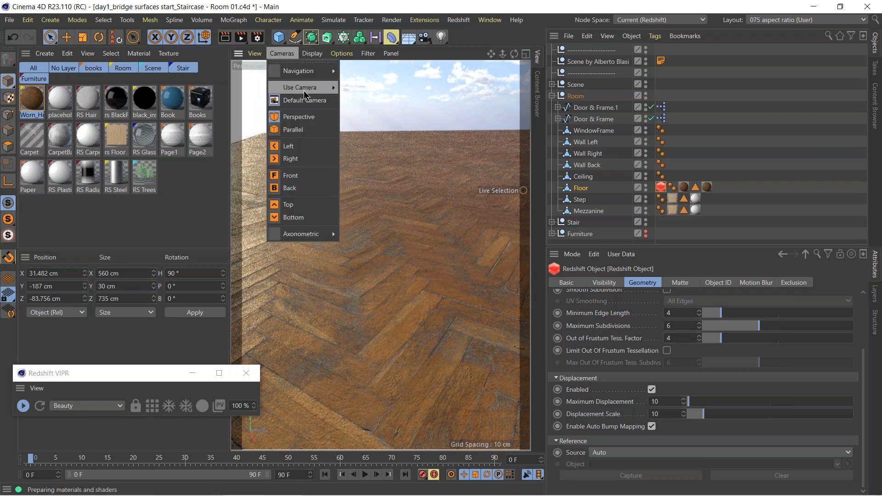
pyautogui.click(376, 94)
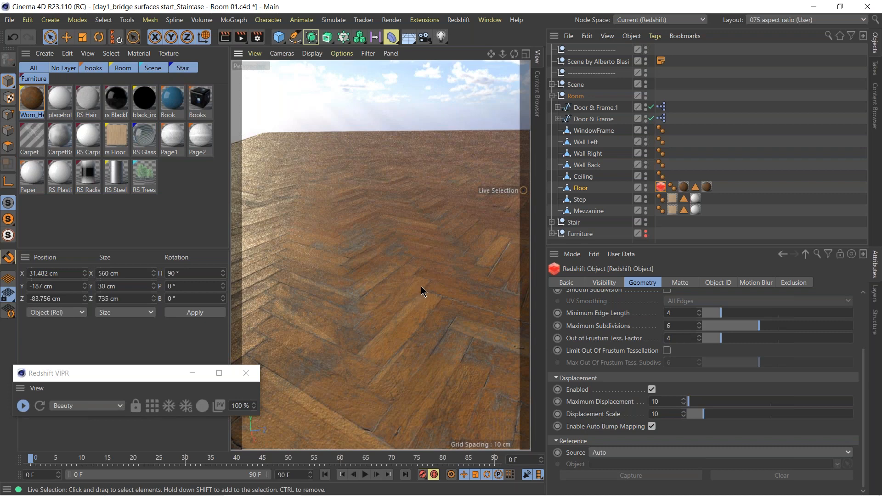
pyautogui.hotkey('ctrl', 'shift', 'z')
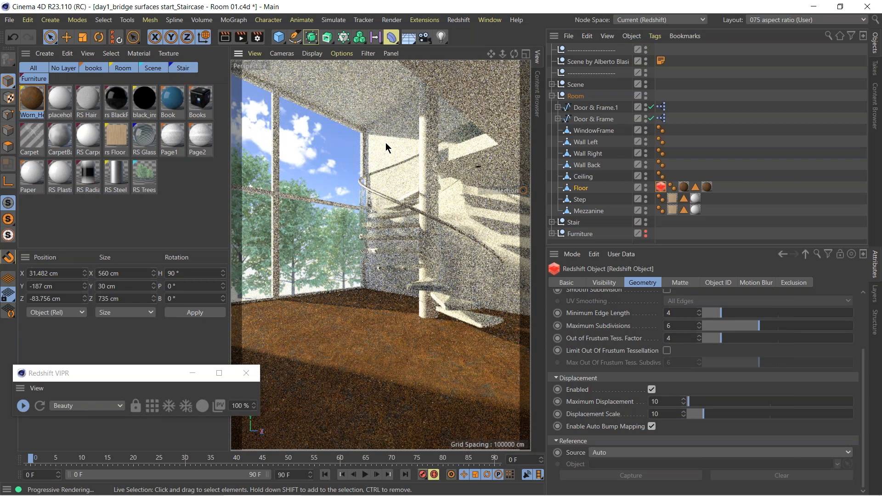
# Select the Wall Right object and switch back to Quixel Bridge.
pyautogui.click(389, 144)
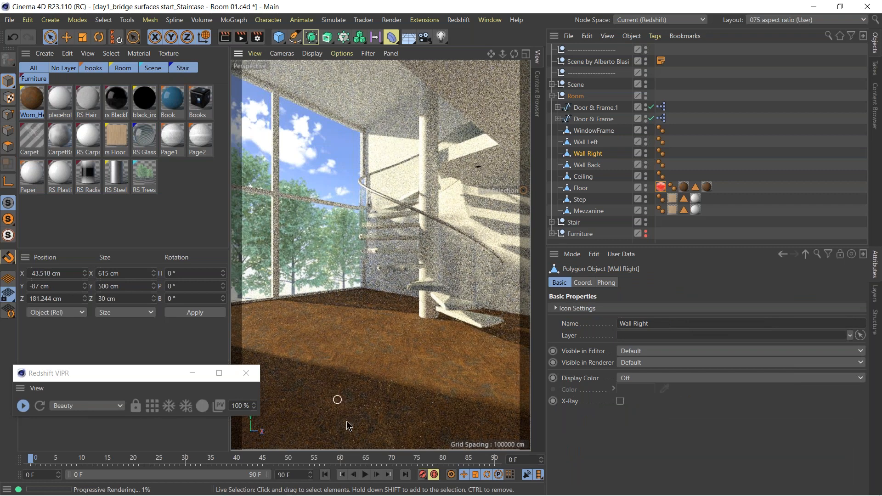
pyautogui.click(513, 490)
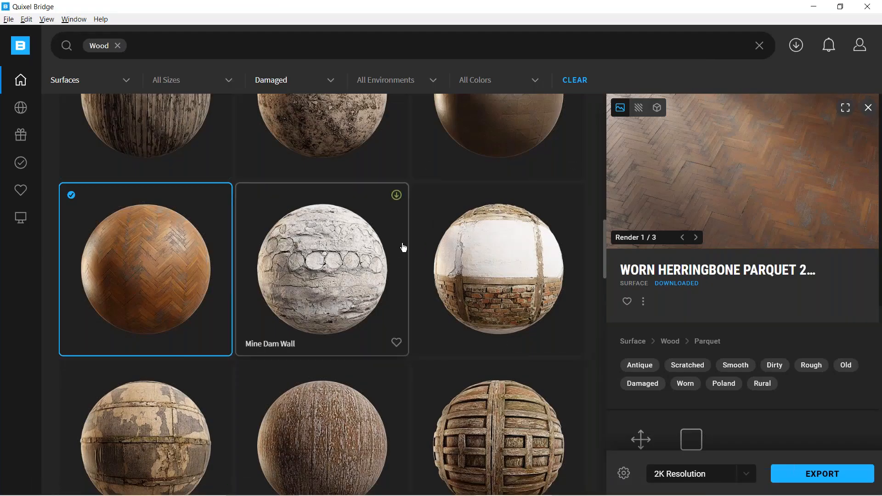
# Leave the damaged wood results and browse the Surfaces category of the free assets.
pyautogui.moveTo(606, 252); pyautogui.dragTo(599, 197)
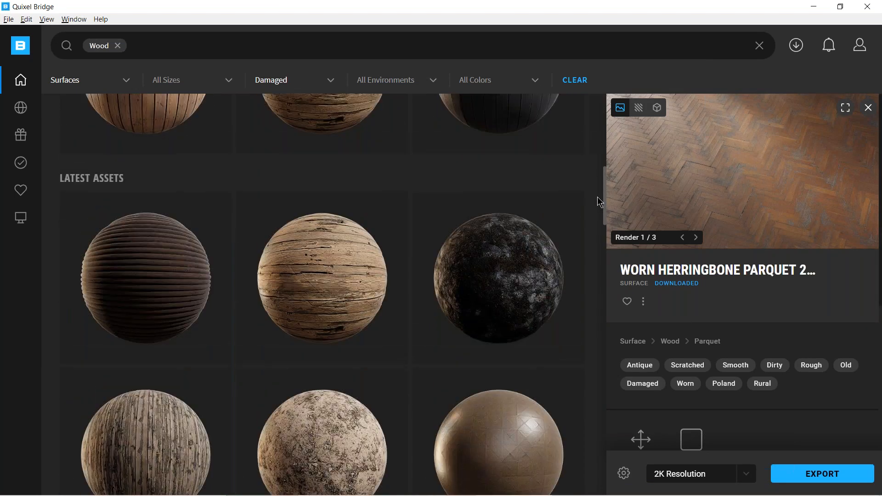
pyautogui.scroll(-1, 502, 267)
pyautogui.click(503, 267)
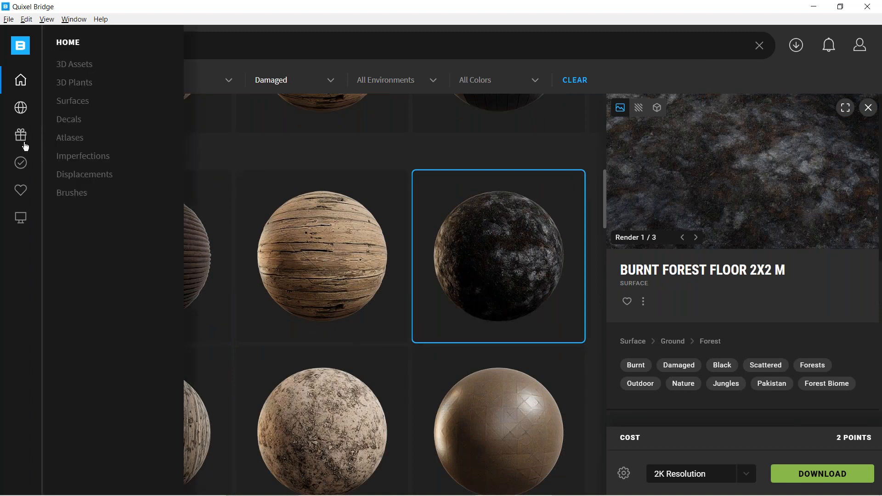
pyautogui.click(23, 163)
pyautogui.click(21, 138)
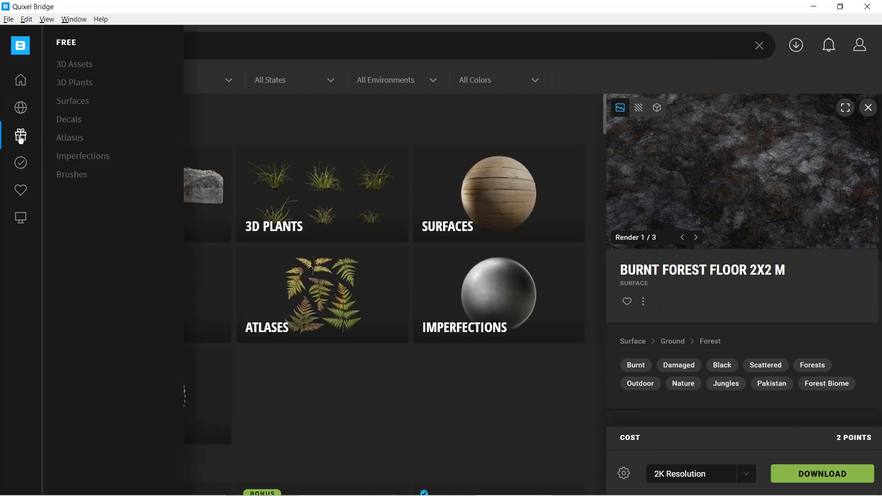
pyautogui.click(73, 101)
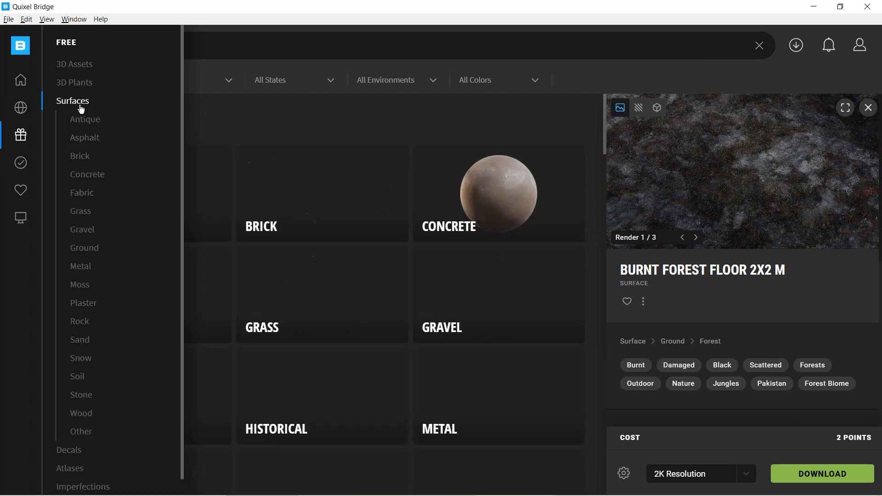
pyautogui.moveTo(604, 130); pyautogui.dragTo(592, 231)
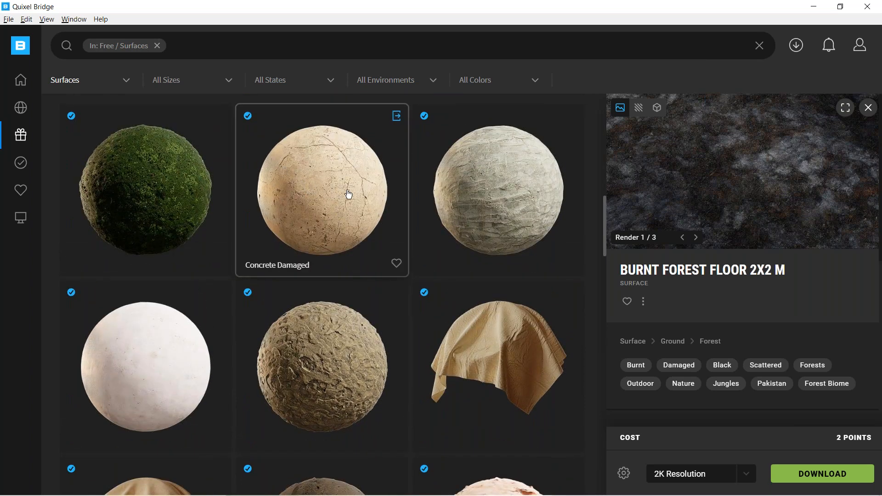
# Compare the Concrete Damaged surface, select Cast In Situ Rough Concrete, and look through its preview renders.
pyautogui.click(321, 192)
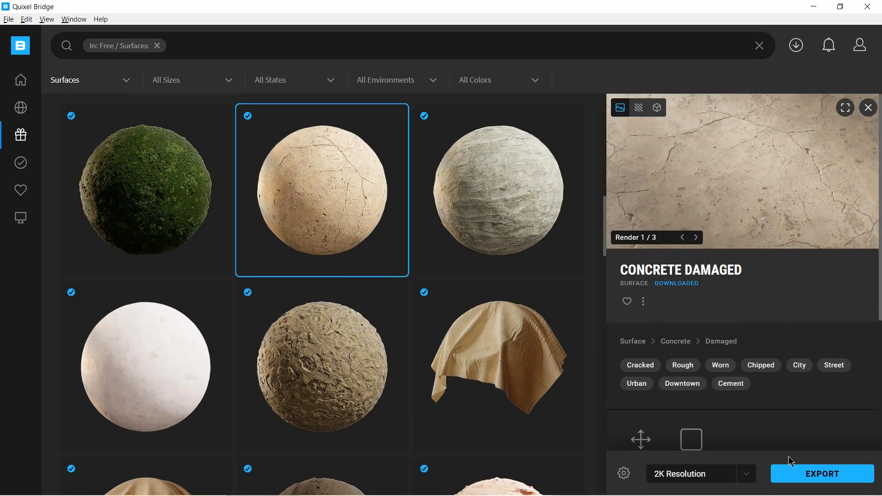
pyautogui.moveTo(606, 216); pyautogui.dragTo(615, 325)
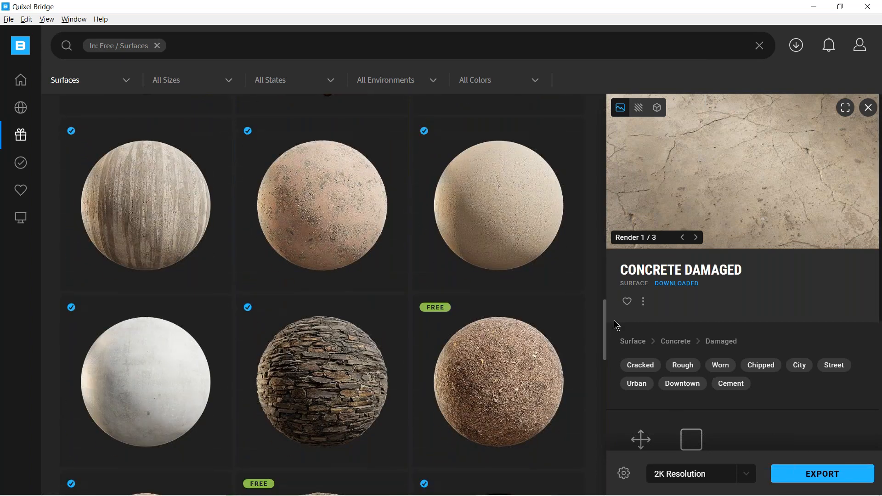
pyautogui.click(140, 200)
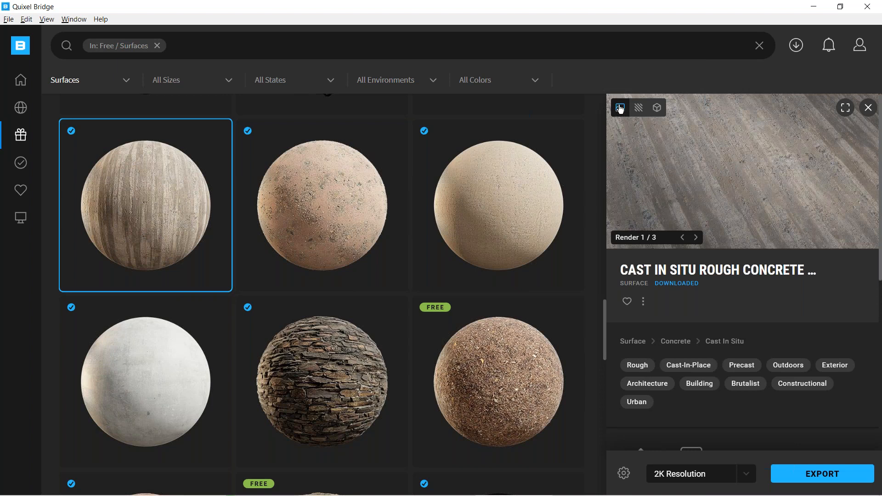
pyautogui.click(696, 238)
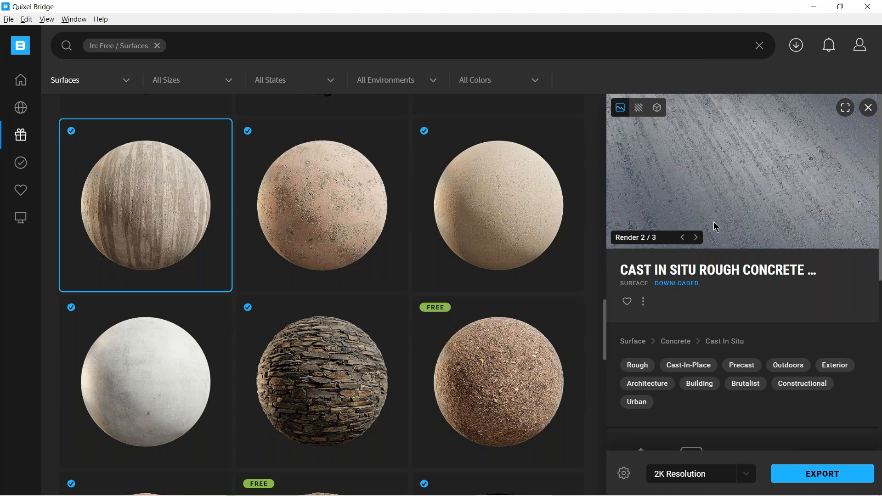
pyautogui.click(696, 238)
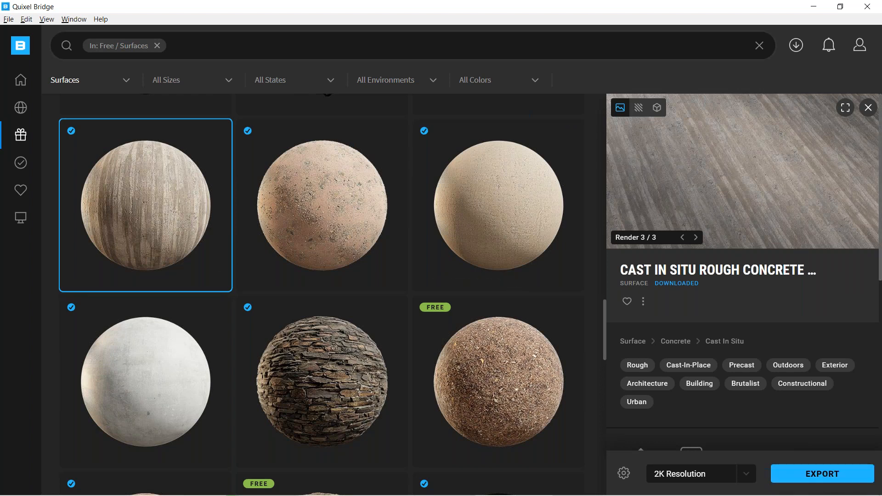
# Export the Cast In Situ Rough Concrete surface at 2K Resolution to Cinema 4D and put Bridge out of the way.
pyautogui.click(841, 6)
pyautogui.moveTo(486, 125); pyautogui.dragTo(464, 115)
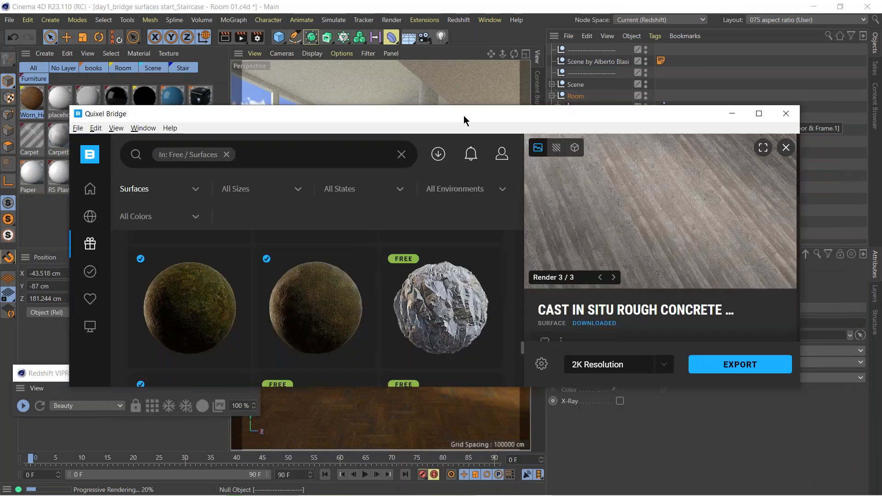
pyautogui.click(749, 351)
pyautogui.click(728, 107)
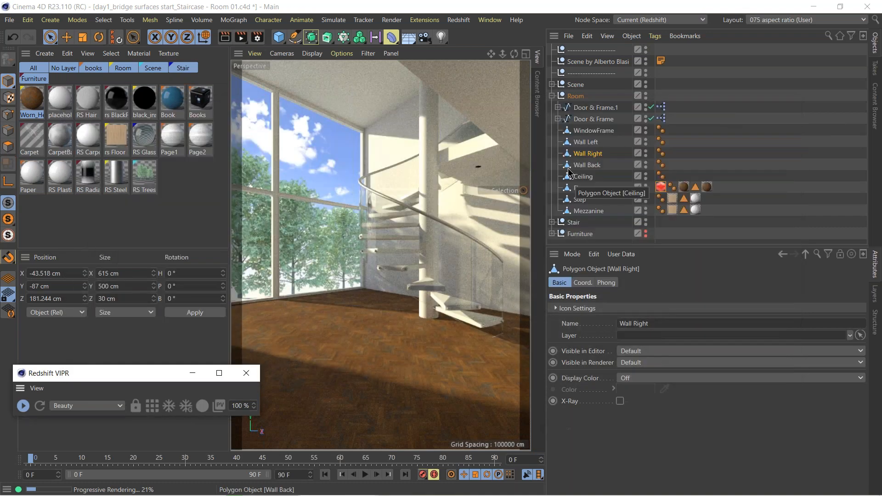
# Set the projection of the concrete material tag on Wall Right to Cubic.
pyautogui.click(662, 154)
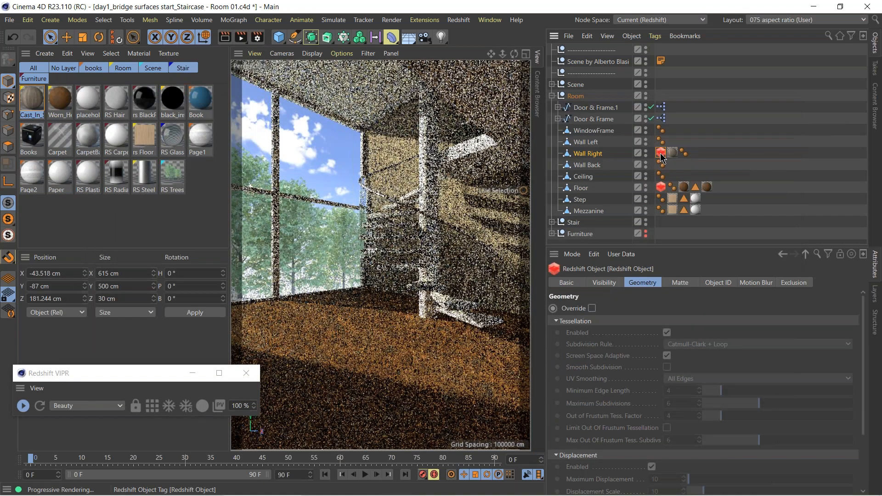
pyautogui.click(661, 157)
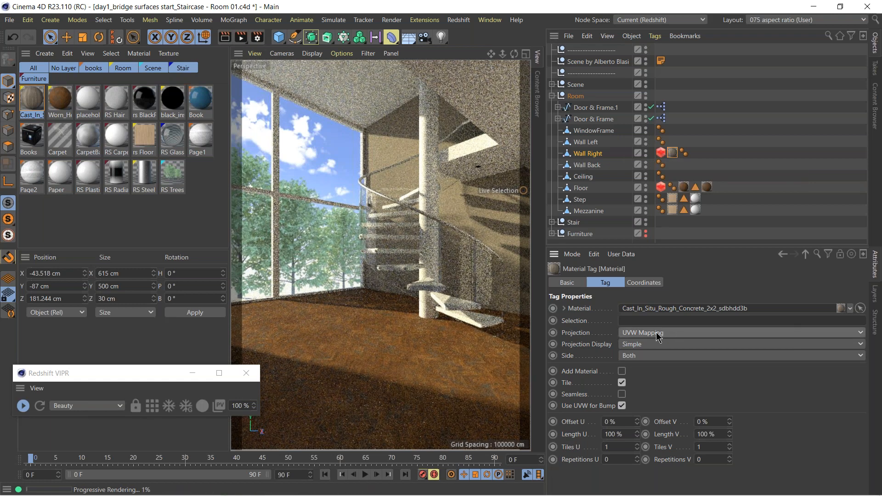
pyautogui.click(695, 337)
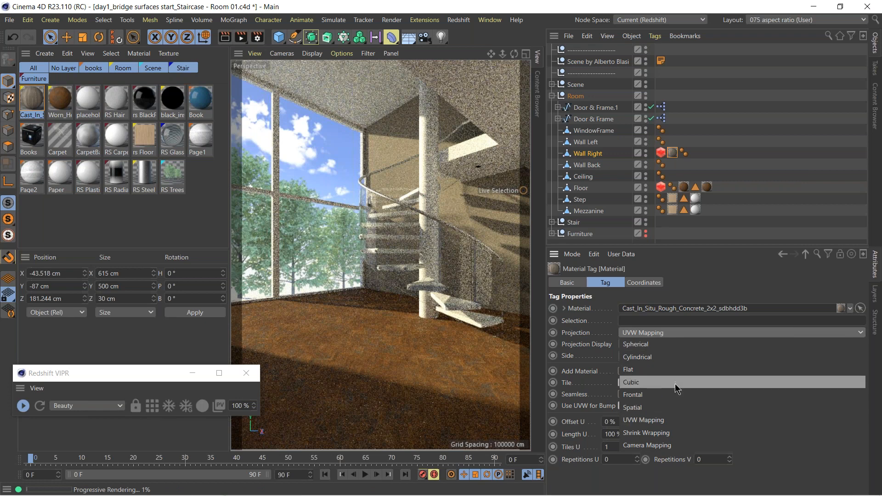
pyautogui.click(684, 382)
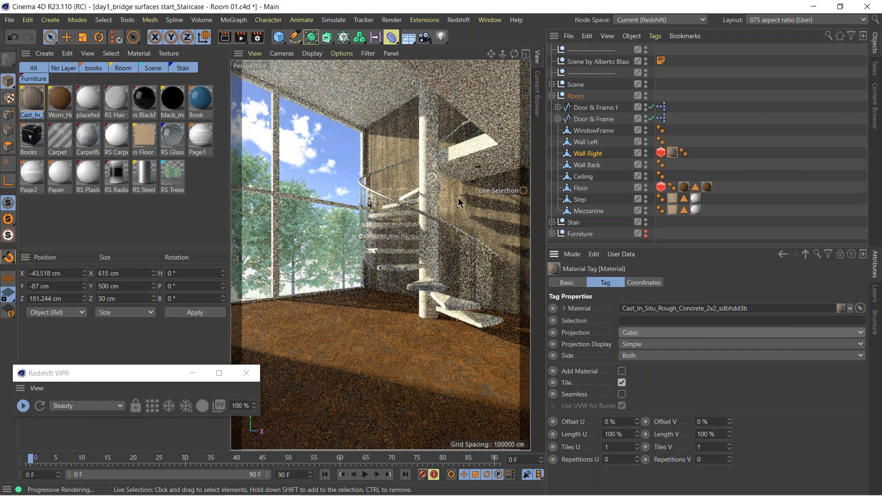
# Enable the geometry override in Wall Right's Redshift Object tag for tessellation and displacement, and move the VIPR window off the view.
pyautogui.click(661, 153)
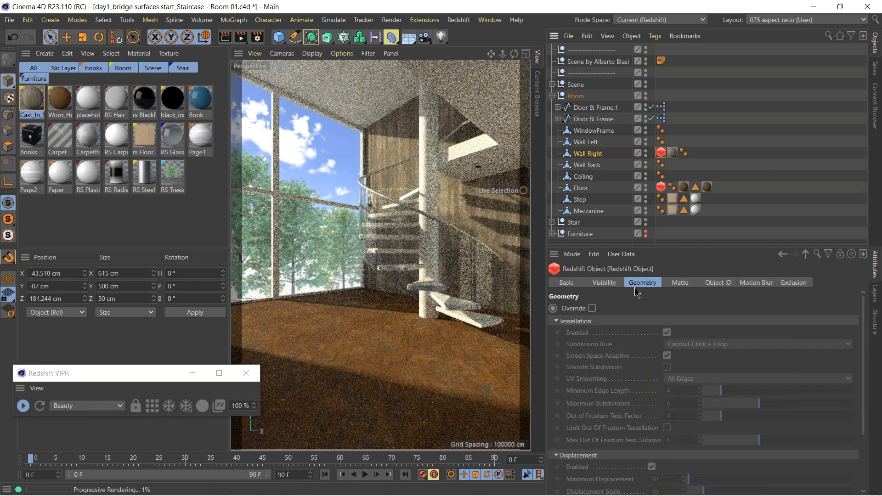
pyautogui.click(593, 308)
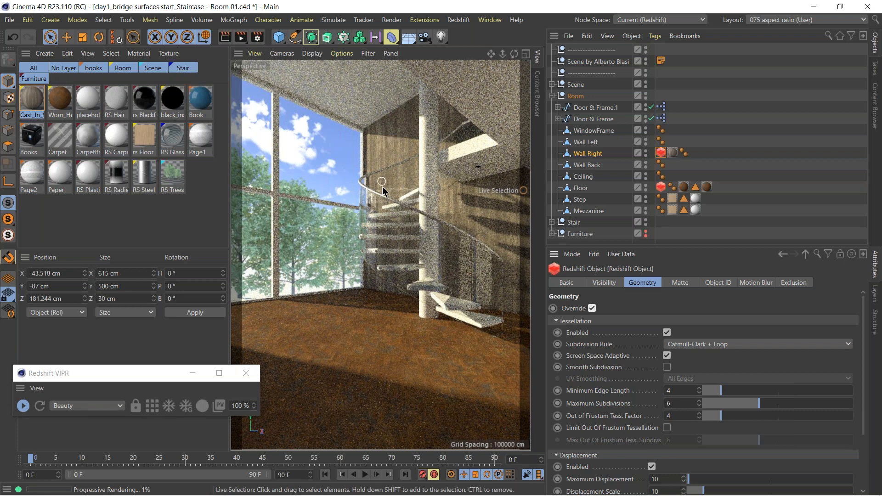
pyautogui.moveTo(146, 379); pyautogui.dragTo(151, 417)
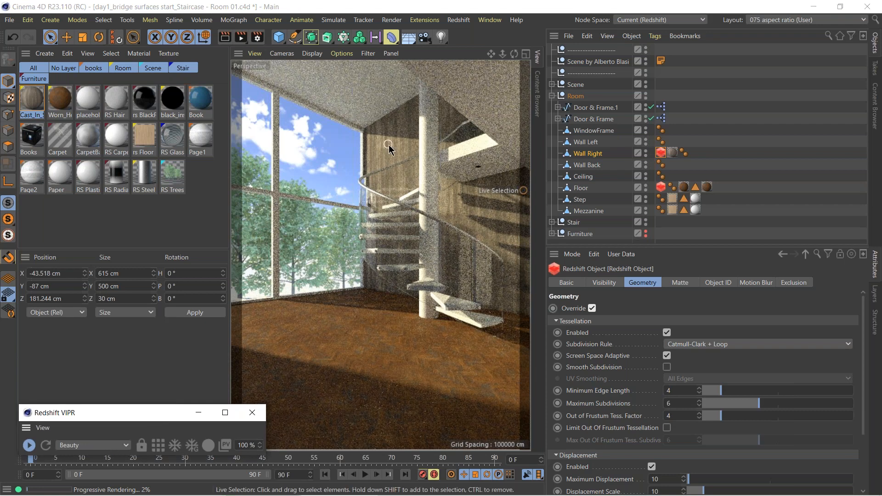
# Apply the Cast In Situ concrete material to the staircase's central Cylinder with Cylindrical projection and Tiles V set to 5.
pyautogui.click(438, 213)
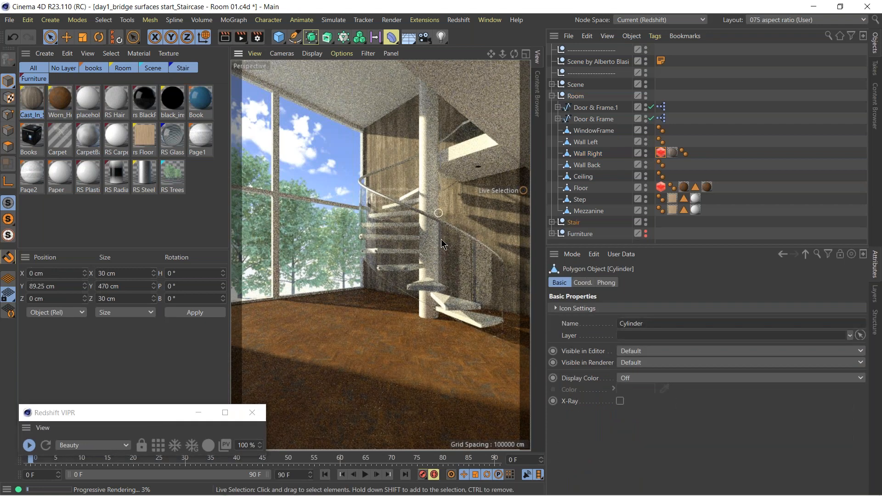
pyautogui.click(552, 222)
pyautogui.scroll(-5, 687, 215)
pyautogui.scroll(-5, 687, 215)
pyautogui.moveTo(26, 97); pyautogui.dragTo(590, 228)
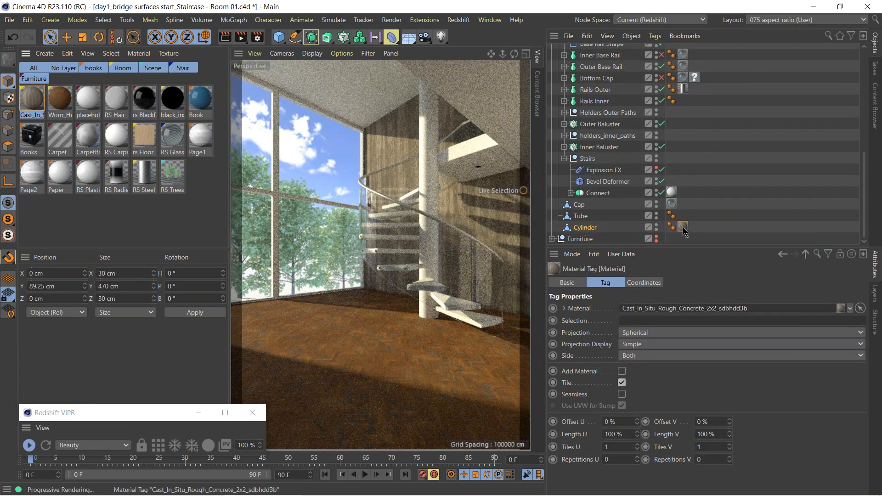
pyautogui.click(634, 334)
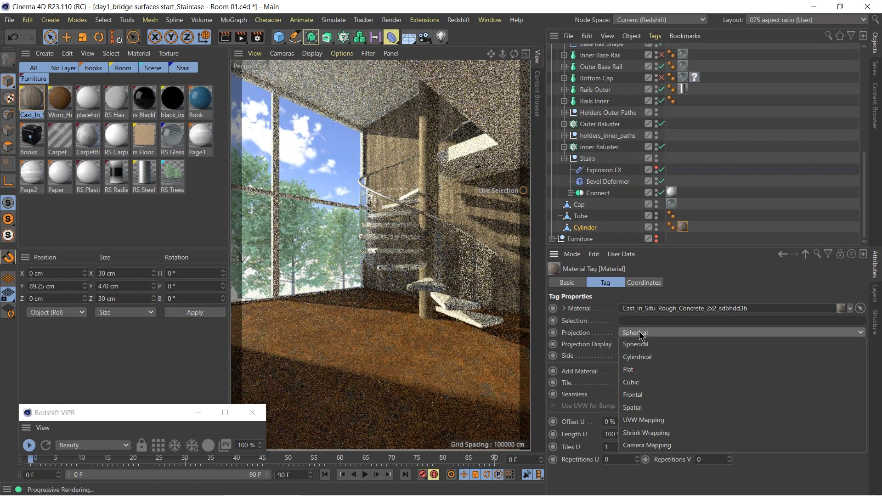
pyautogui.click(641, 357)
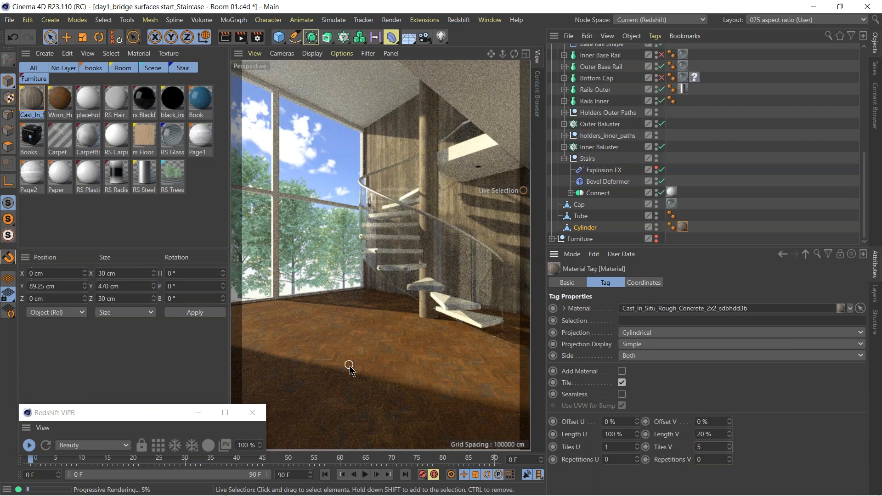
# Stop the viewport IPR and start an interactive region render in the Redshift RenderView.
pyautogui.click(29, 445)
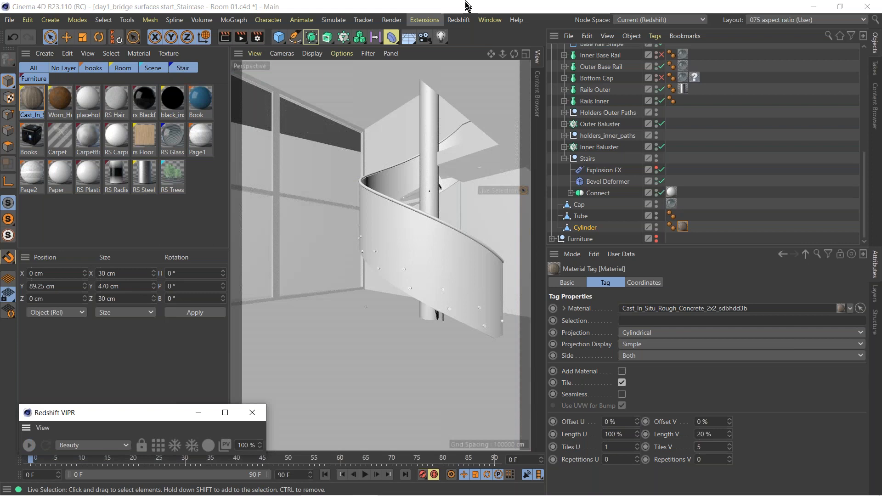
pyautogui.click(458, 20)
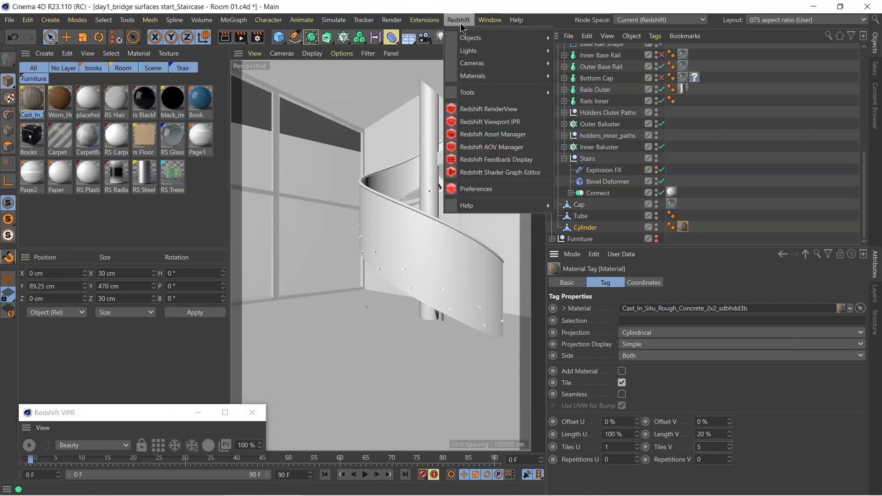
pyautogui.click(503, 118)
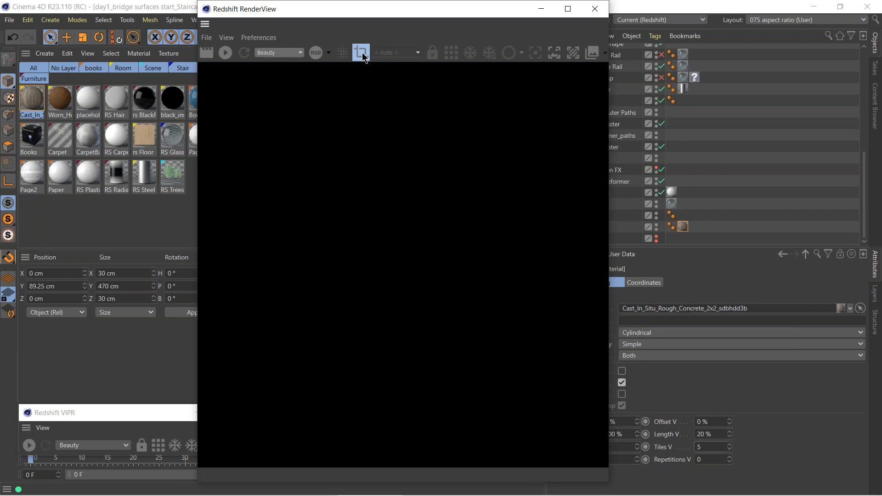
pyautogui.click(362, 53)
pyautogui.click(225, 53)
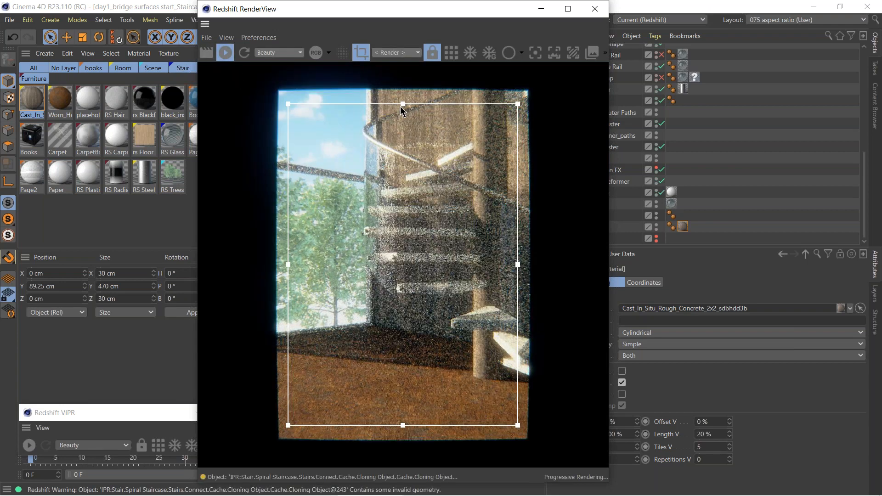
# Resize the render region to span the full image width over the floor and lower stairs, and reposition the RenderView window.
pyautogui.moveTo(411, 220); pyautogui.dragTo(420, 378)
pyautogui.moveTo(421, 383); pyautogui.dragTo(437, 199, button='middle')
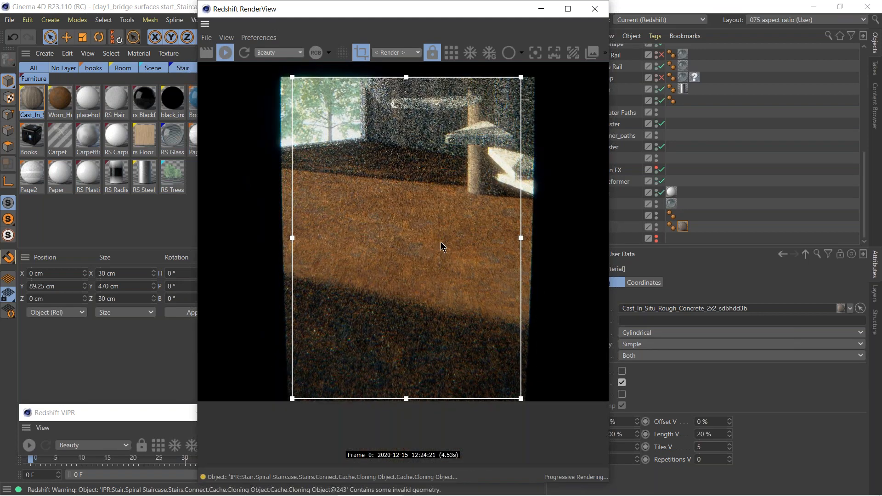
pyautogui.moveTo(421, 251); pyautogui.dragTo(421, 253)
pyautogui.moveTo(521, 240); pyautogui.dragTo(627, 241)
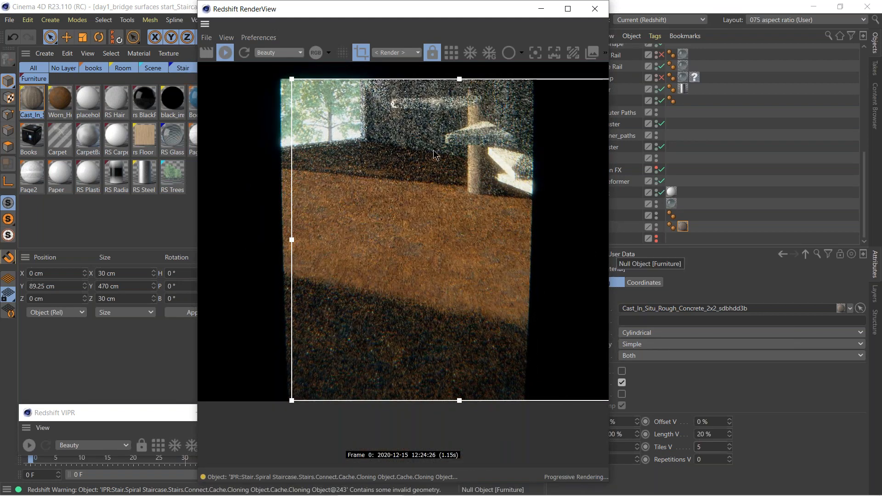
pyautogui.scroll(-4, 467, 236)
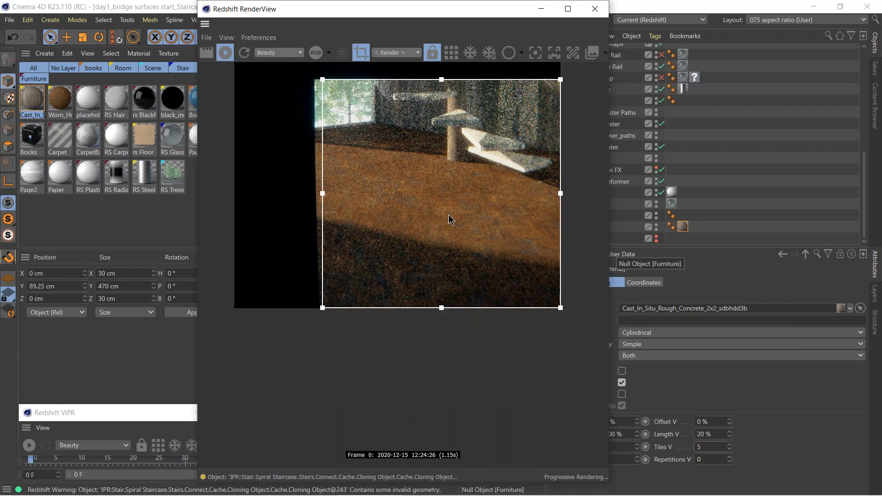
pyautogui.moveTo(443, 186); pyautogui.dragTo(453, 234, button='middle')
pyautogui.moveTo(332, 243); pyautogui.dragTo(243, 250)
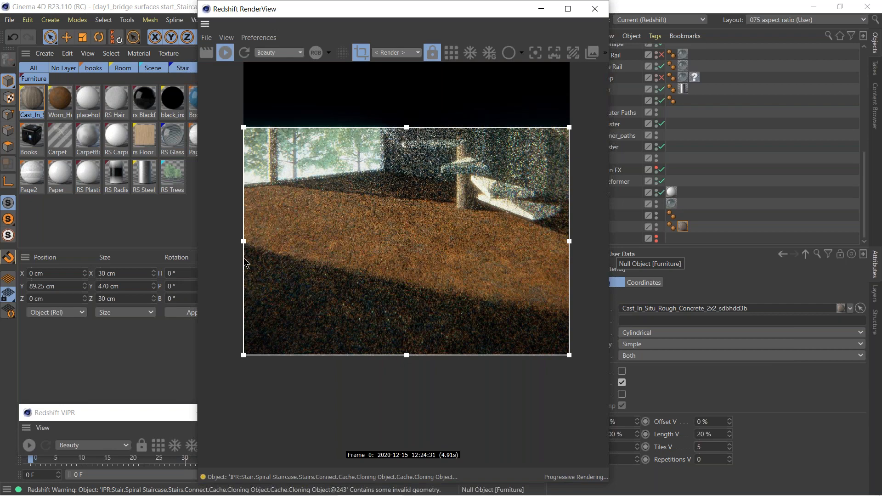
pyautogui.moveTo(407, 129); pyautogui.dragTo(406, 149)
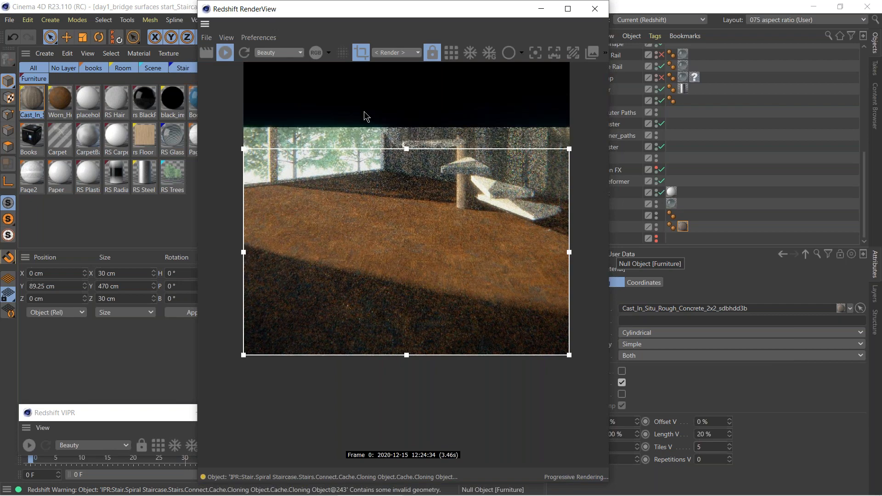
pyautogui.moveTo(402, 13); pyautogui.dragTo(419, 17)
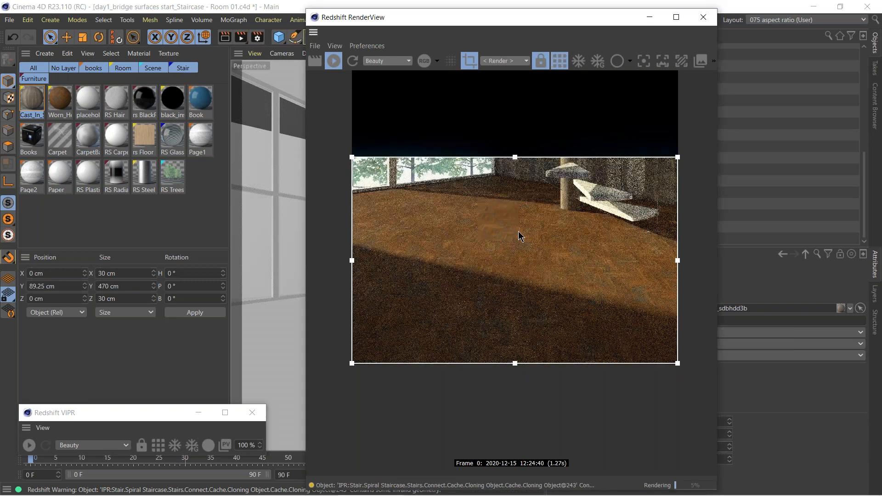
# Examine the parquet floor up close in the RenderView with bucket rendering turned on.
pyautogui.scroll(1, 517, 231)
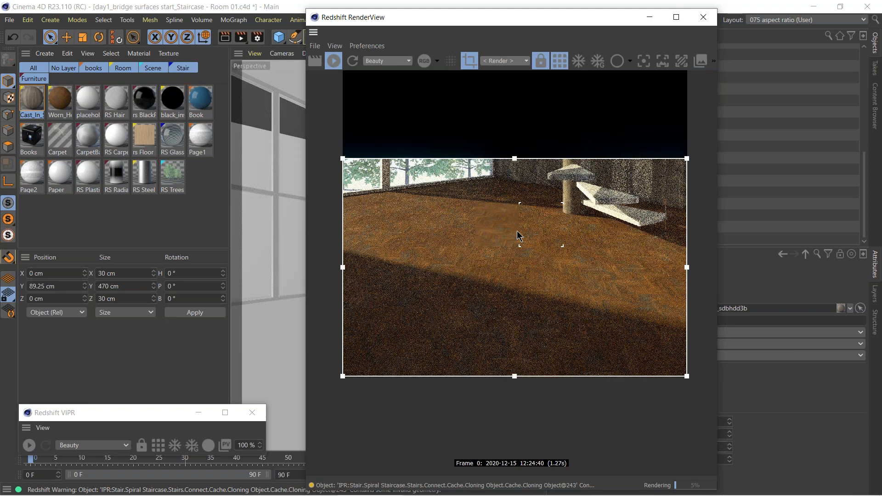
pyautogui.scroll(2, 517, 236)
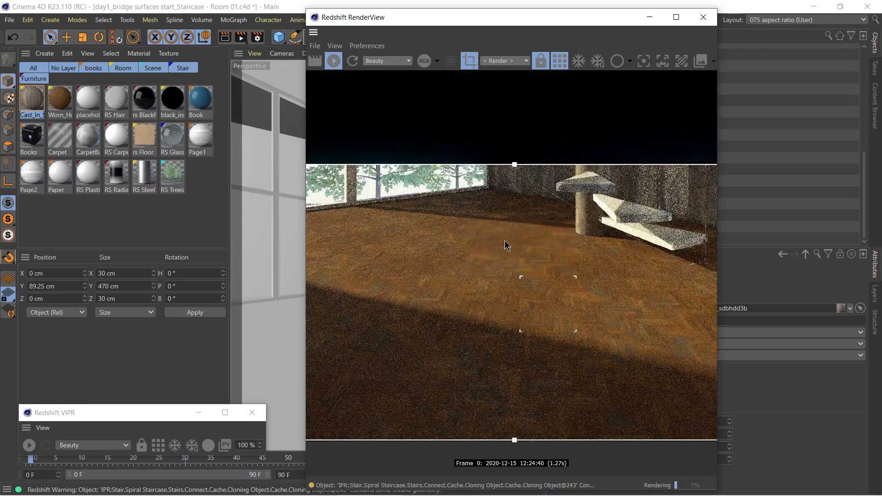
pyautogui.scroll(1, 505, 243)
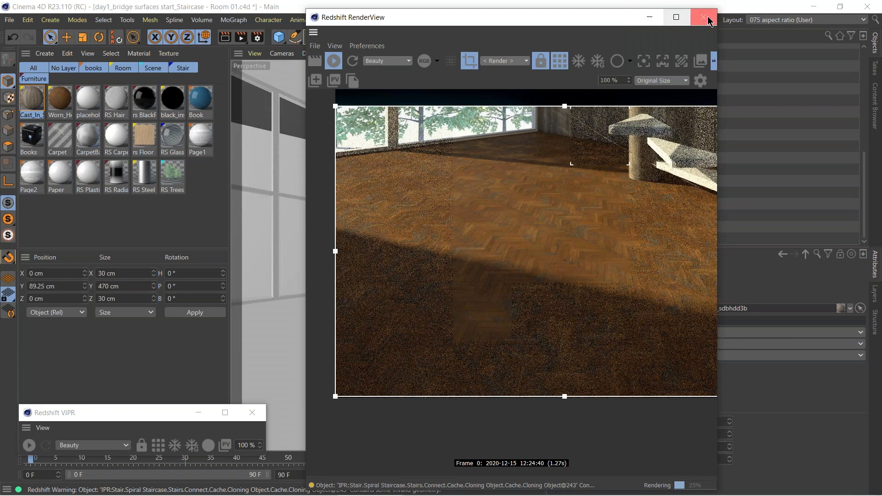
pyautogui.moveTo(606, 21); pyautogui.dragTo(581, 19)
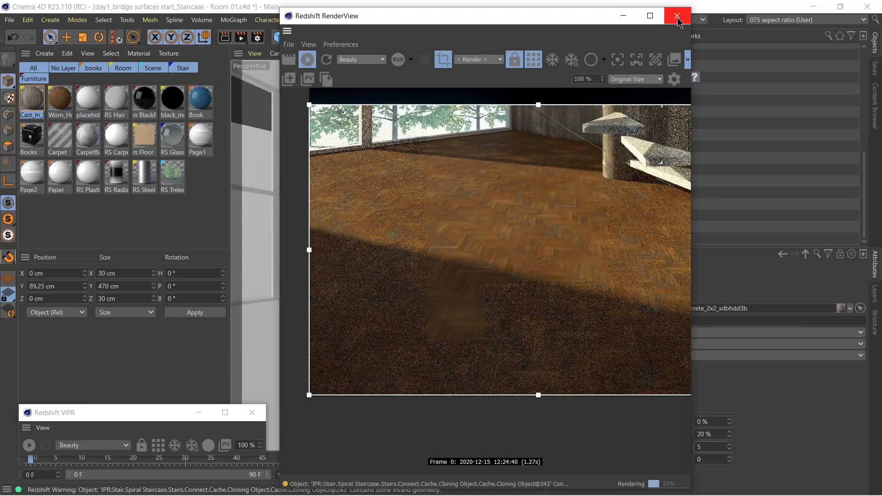
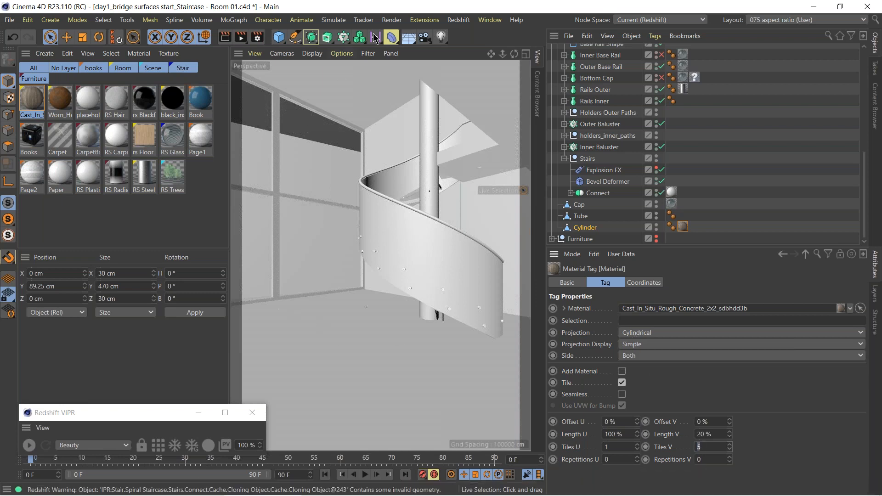
# Open the Picture Viewer with its side panel shown and load the recent image staircase room_megascan surfaces preview.jpg.
pyautogui.click(488, 20)
pyautogui.moveTo(508, 340)
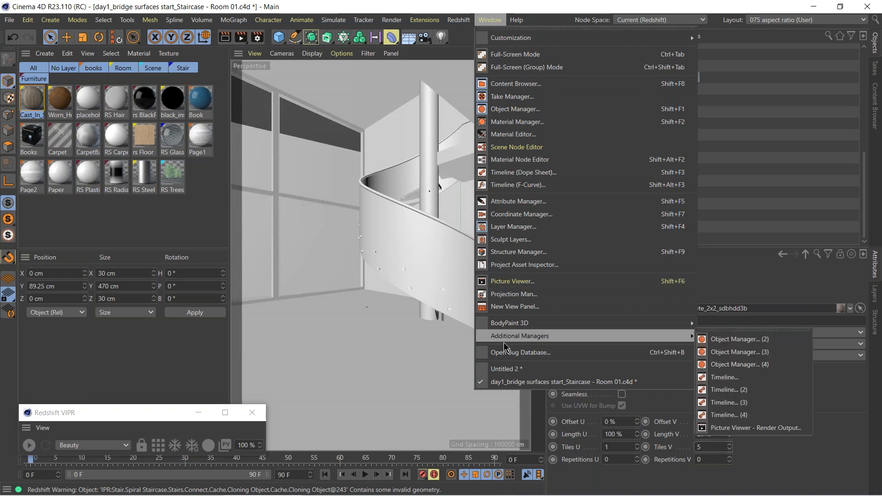
pyautogui.click(516, 284)
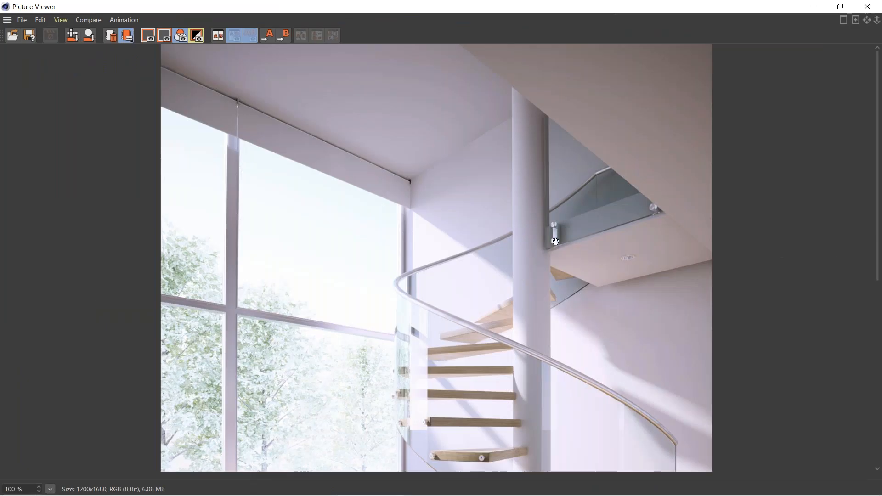
pyautogui.click(844, 20)
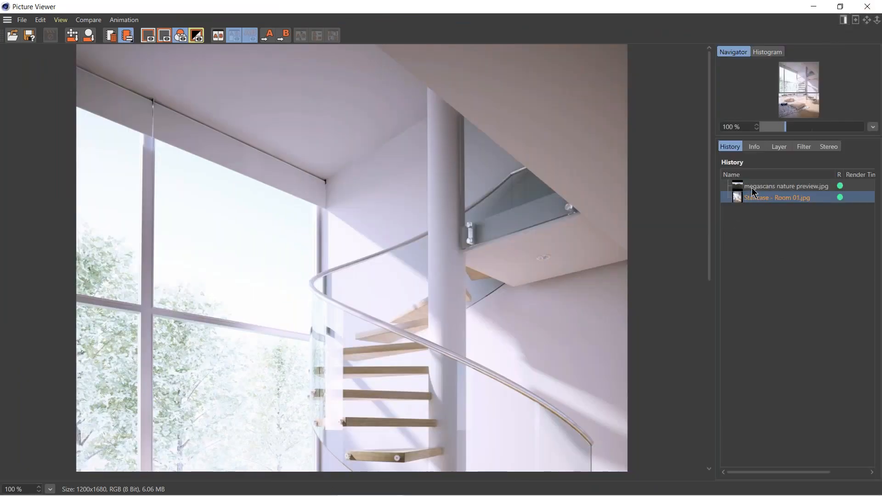
pyautogui.click(21, 20)
pyautogui.moveTo(75, 115)
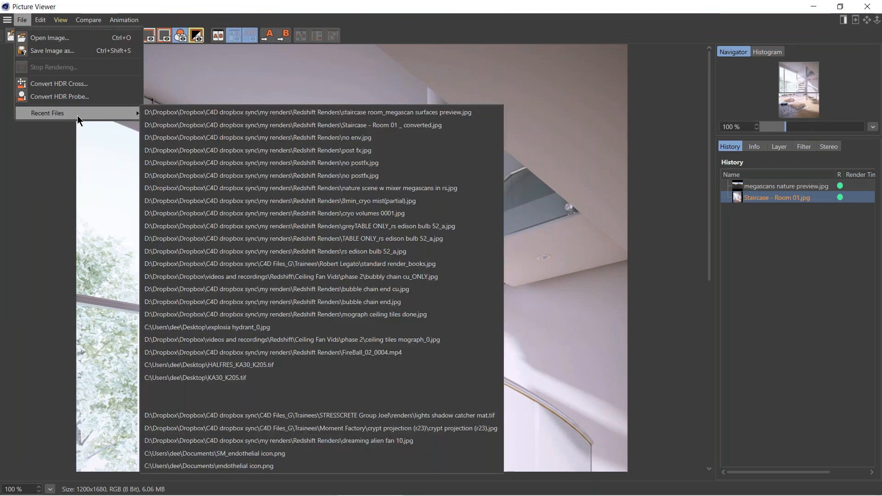
pyautogui.click(269, 113)
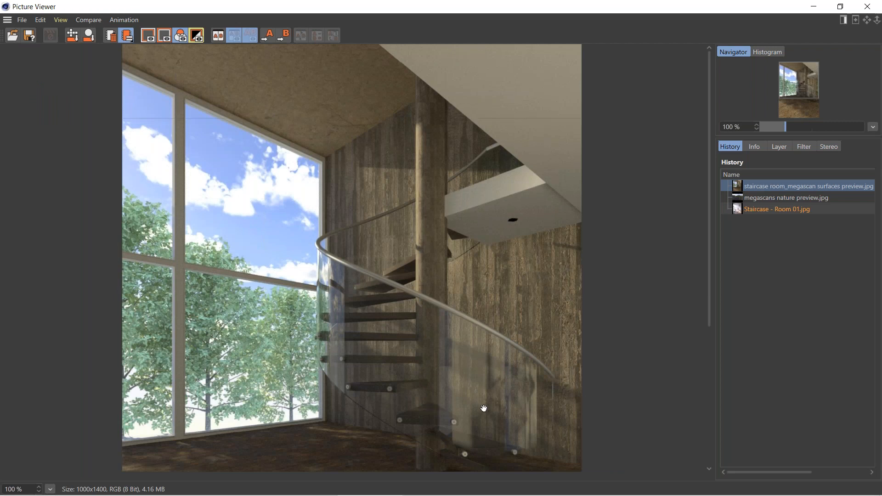
# Examine the preview render's wood floor, walls and spiral staircase from top to bottom, and close the Picture Viewer.
pyautogui.moveTo(483, 408); pyautogui.dragTo(469, 91)
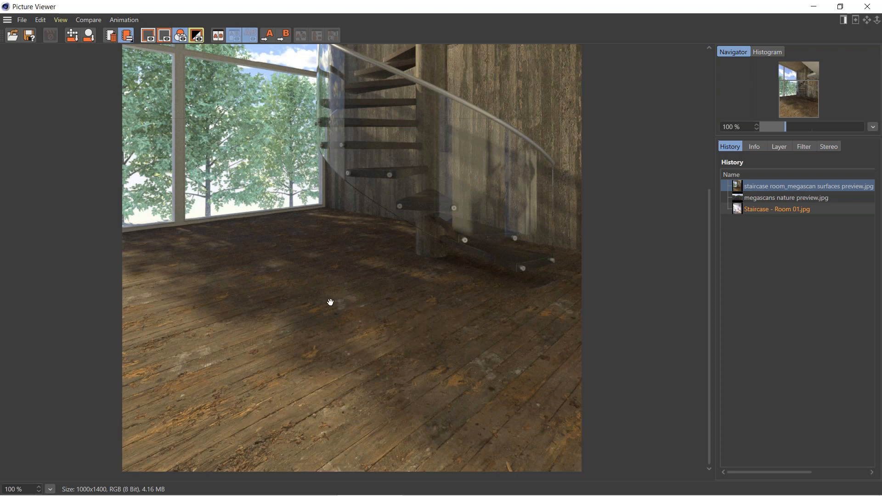
pyautogui.scroll(5, 369, 288)
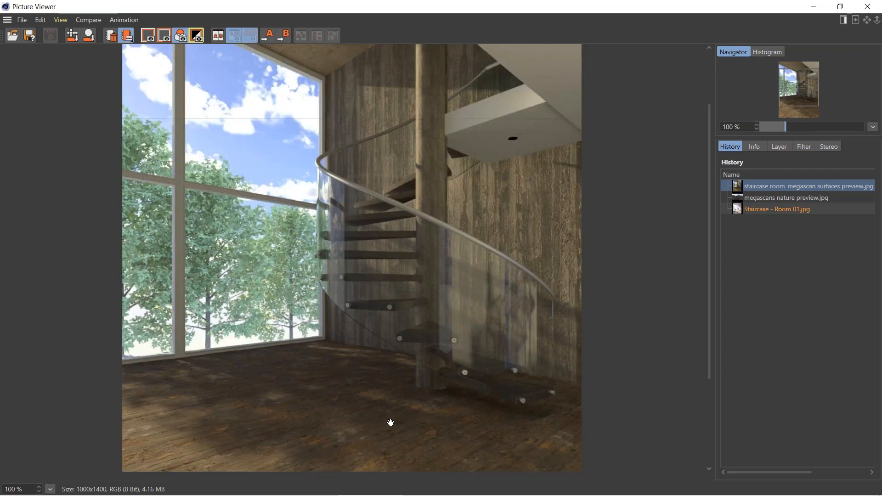
pyautogui.scroll(1, 354, 220)
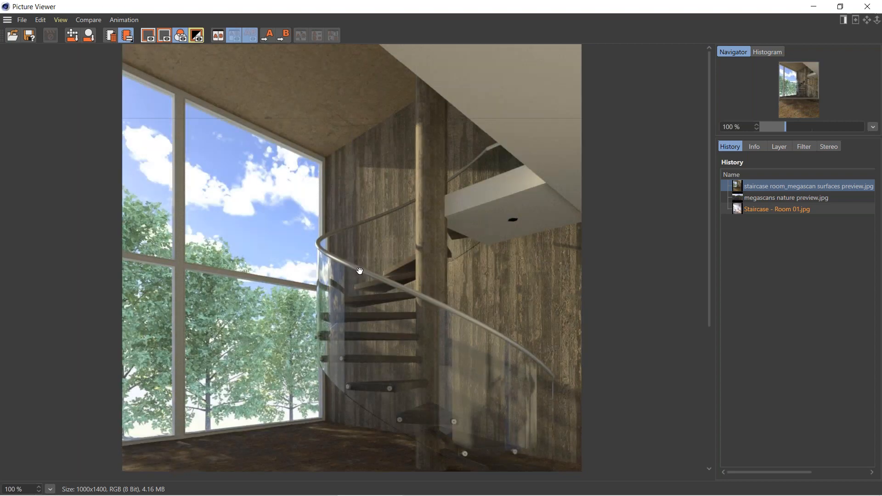
pyautogui.moveTo(360, 270); pyautogui.dragTo(371, 104)
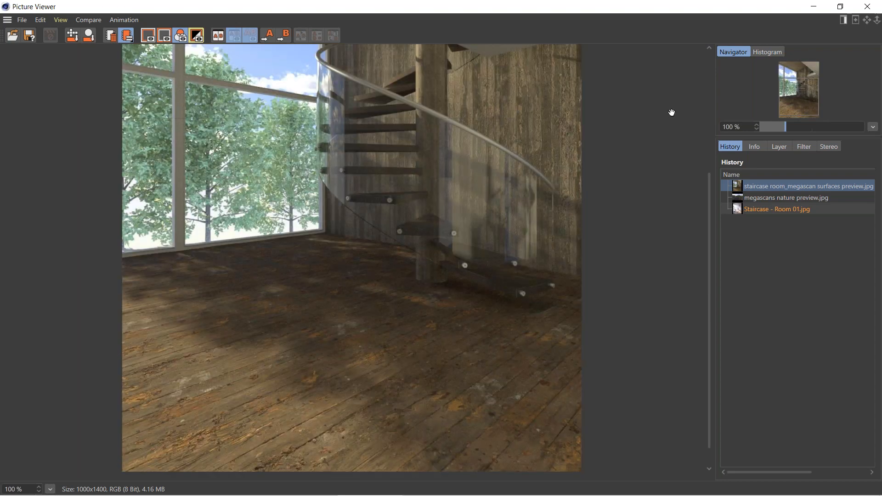
pyautogui.click(839, 7)
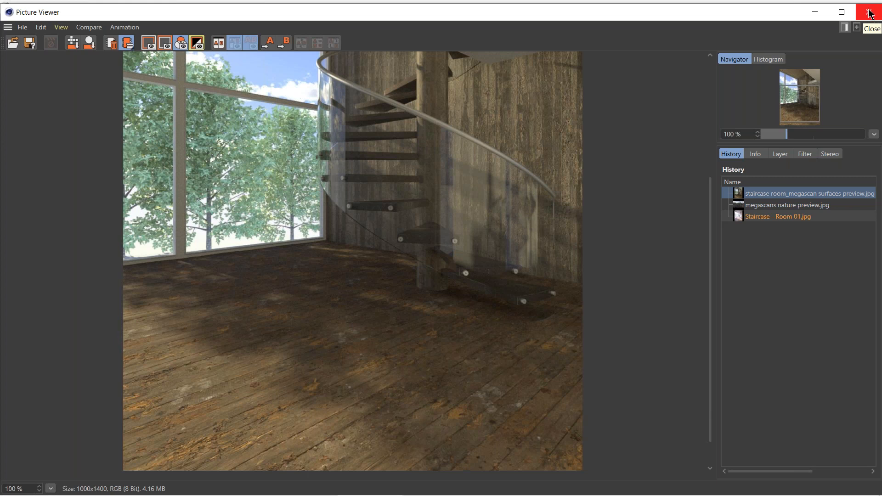
pyautogui.moveTo(363, 381); pyautogui.dragTo(363, 353)
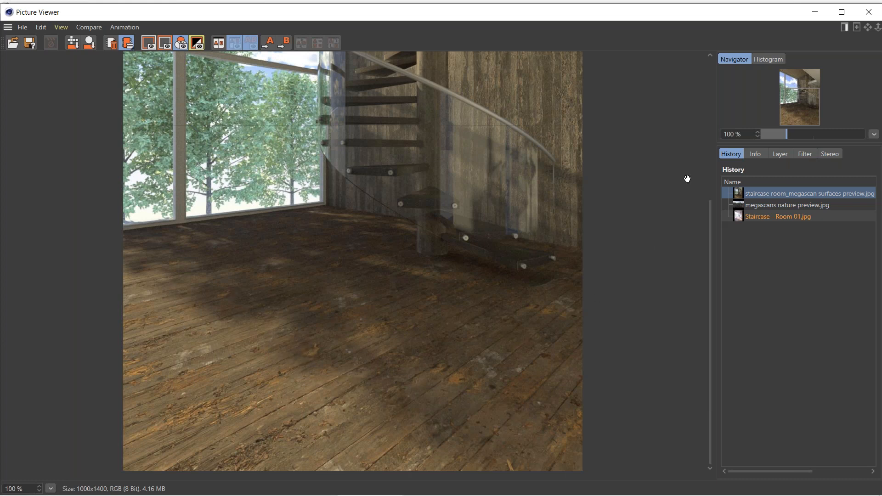
pyautogui.click(869, 13)
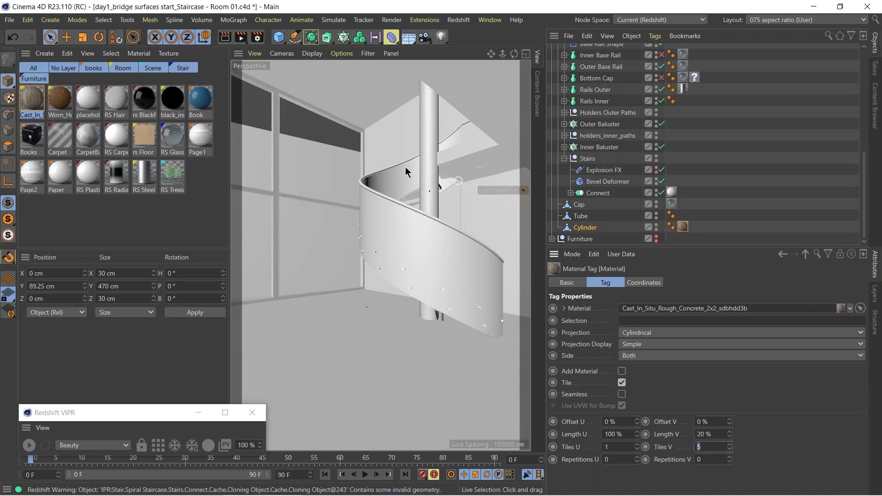
# Open the recent project nature scene start.c4d from the mixer exports bakes\day 1 folder.
pyautogui.click(8, 21)
pyautogui.moveTo(92, 261)
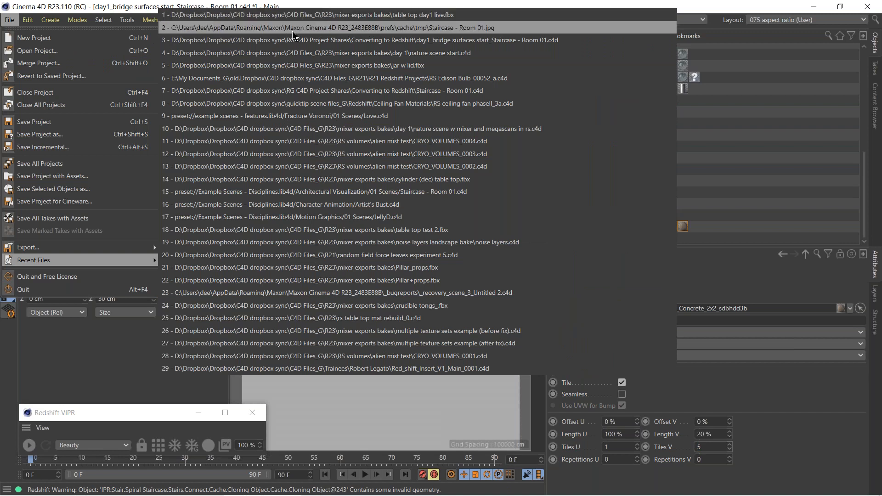
pyautogui.click(323, 54)
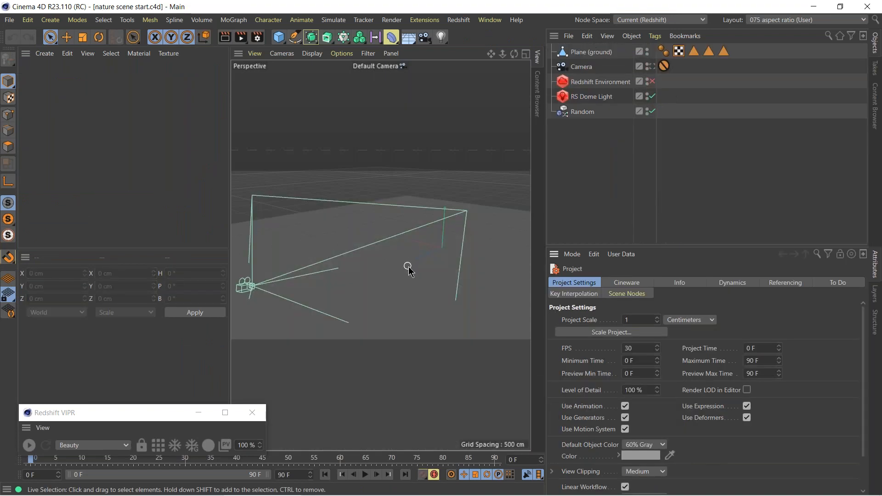
# Inspect the Random effector and Camera settings and view the ground plane and camera from farther out.
pyautogui.click(575, 115)
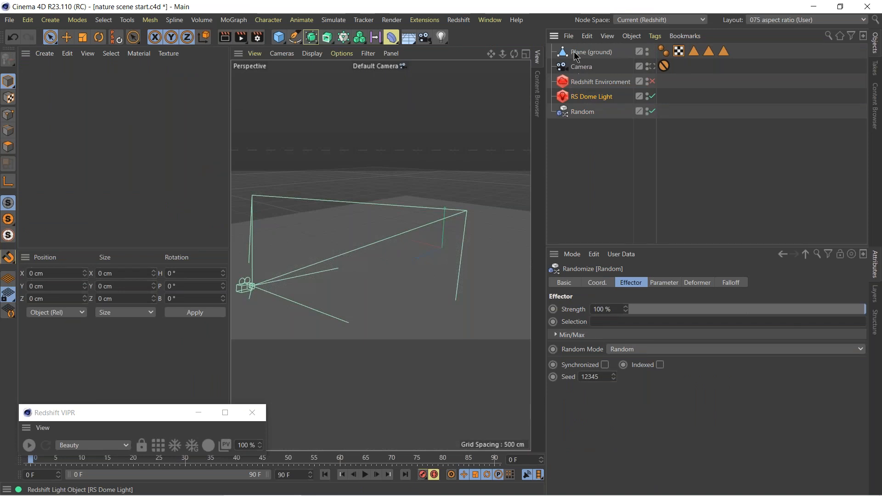
pyautogui.click(575, 67)
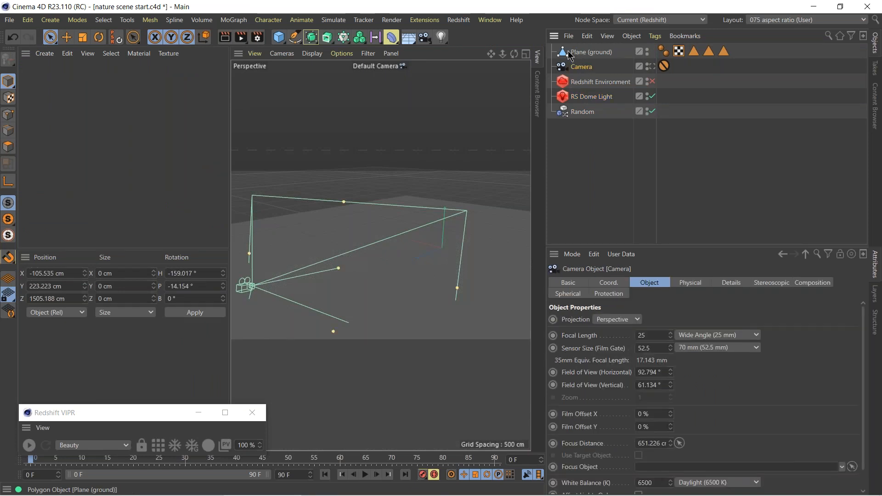
pyautogui.moveTo(429, 294)
pyautogui.keyDown('alt'); pyautogui.mouseDown()
pyautogui.moveTo(420, 219)
pyautogui.moveTo(434, 294)
pyautogui.mouseUp(); pyautogui.keyUp('alt')
pyautogui.scroll(-5, 434, 294)
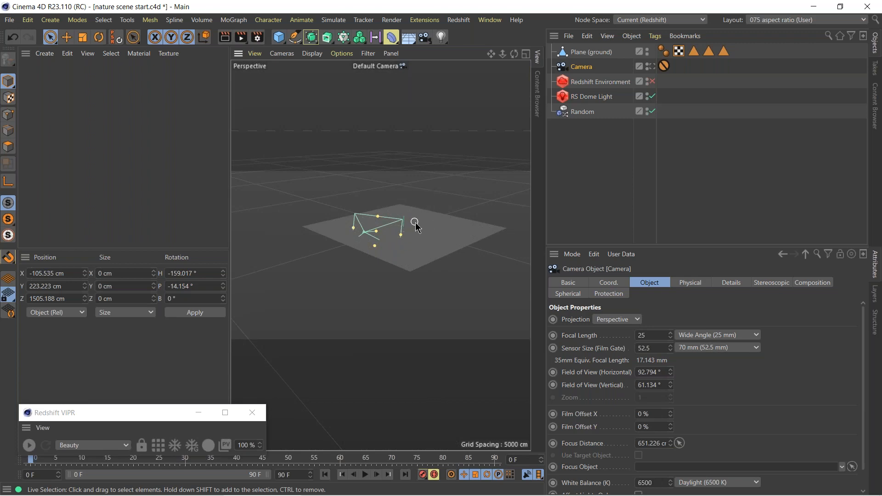
pyautogui.moveTo(405, 232)
pyautogui.keyDown('alt'); pyautogui.mouseDown(button='right')
pyautogui.moveTo(475, 238)
pyautogui.moveTo(541, 229)
pyautogui.moveTo(446, 235)
pyautogui.mouseUp(button='right'); pyautogui.keyUp('alt')
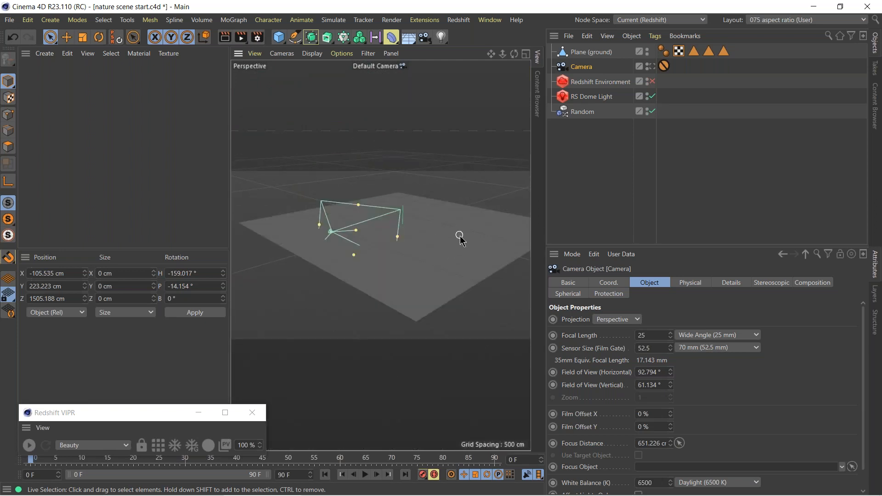
# Close the Redshift VIPR window, dock the Material Manager beneath the viewport beside the coordinates, and enlarge the viewport.
pyautogui.click(253, 413)
pyautogui.moveTo(29, 266); pyautogui.dragTo(382, 429)
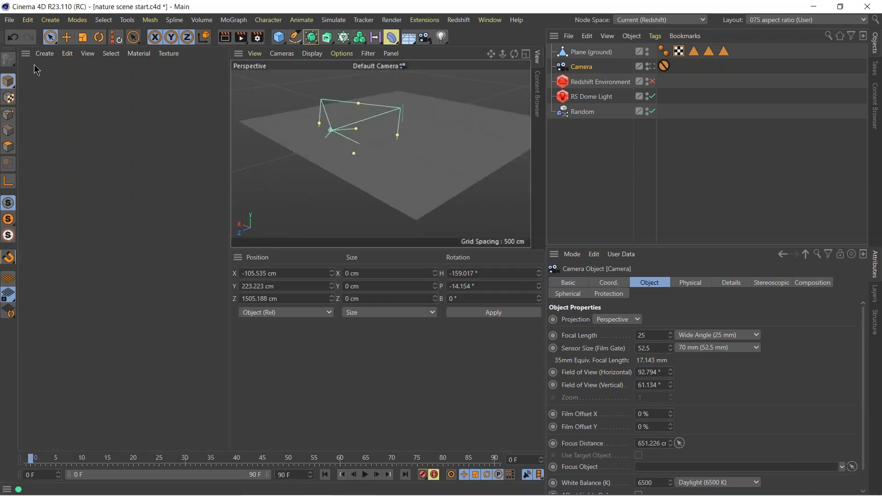
pyautogui.moveTo(228, 337); pyautogui.dragTo(249, 326)
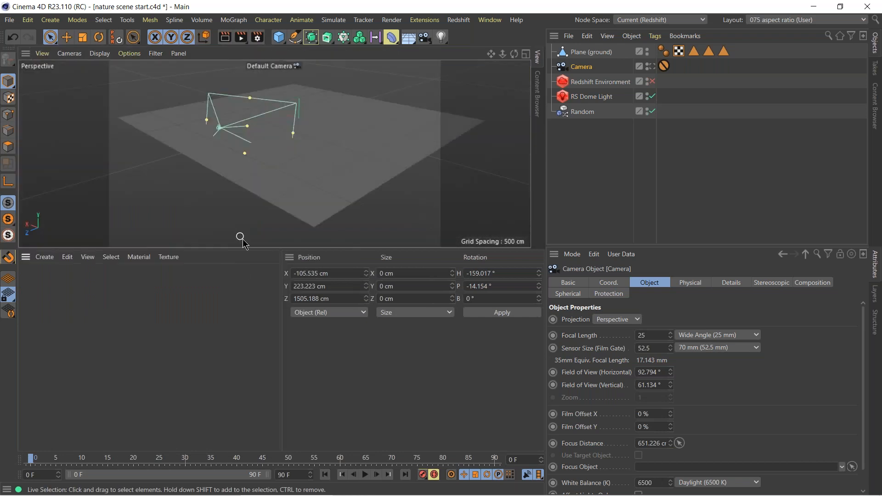
pyautogui.moveTo(253, 250); pyautogui.dragTo(253, 366)
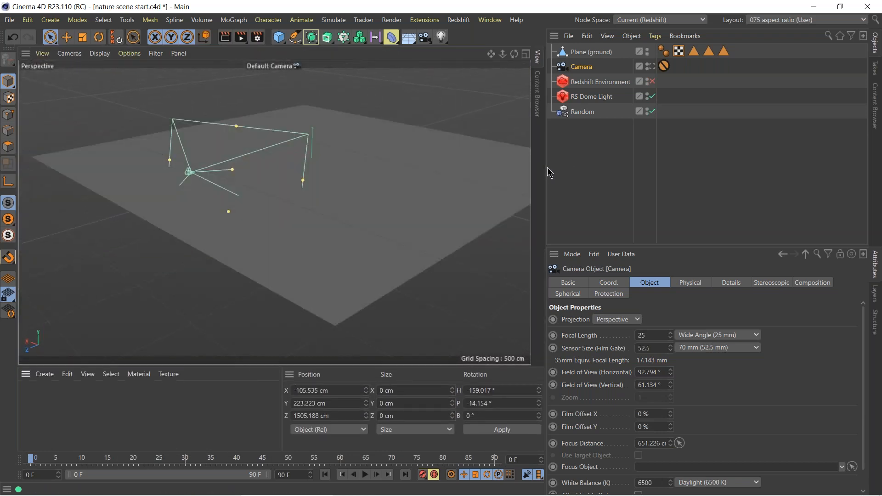
pyautogui.moveTo(547, 169); pyautogui.dragTo(588, 169)
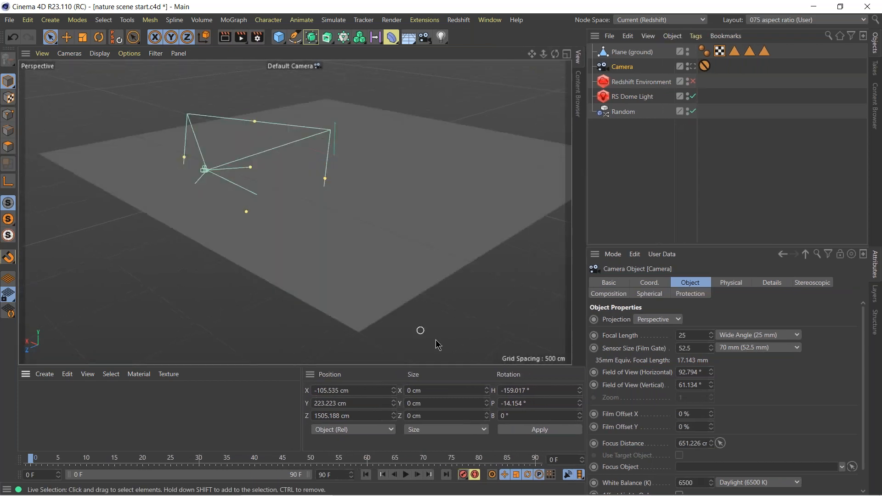
# Switch to Quixel Bridge and maximize its window.
pyautogui.click(493, 491)
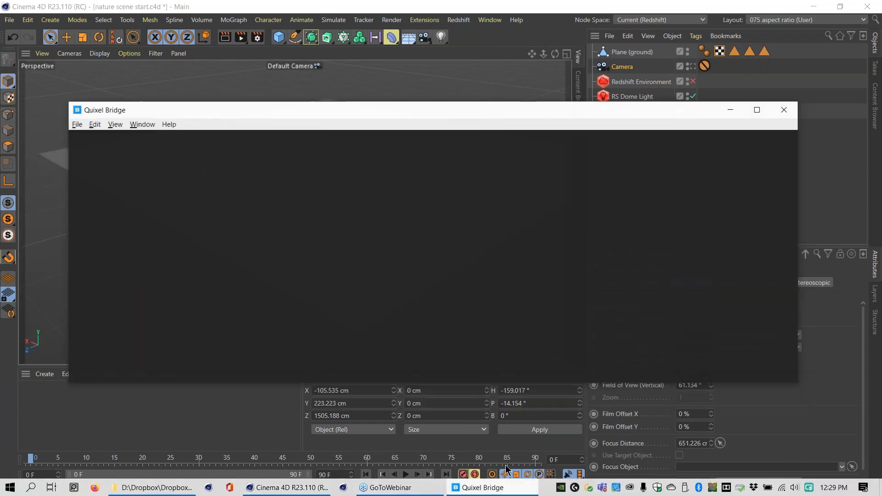
pyautogui.moveTo(434, 109); pyautogui.dragTo(403, 54)
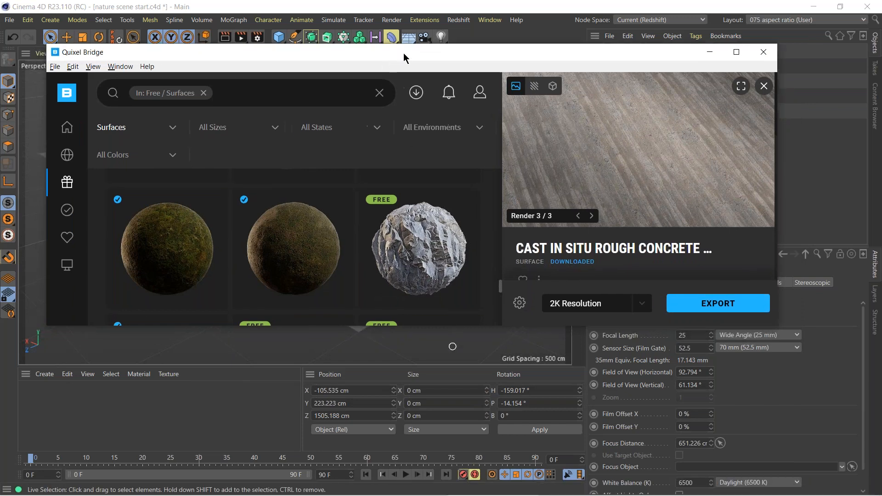
pyautogui.click(736, 51)
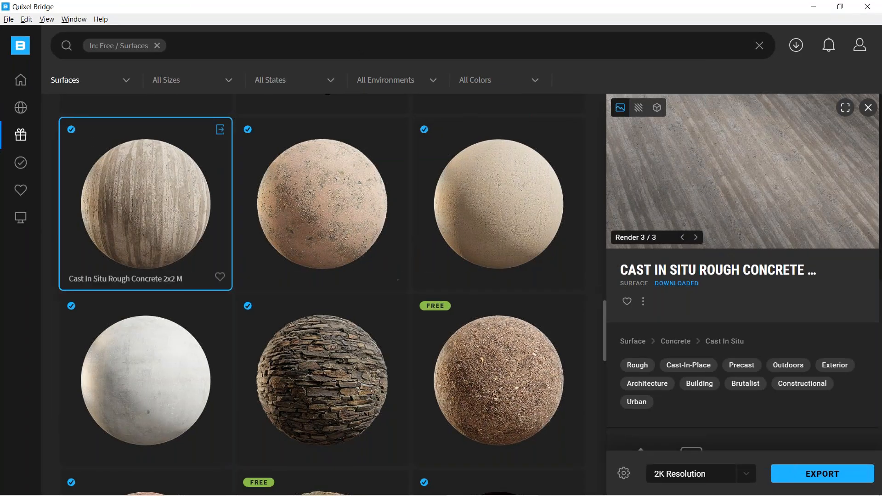
# Show the locally imported assets and select Cylinder Tabletop (Dec).
pyautogui.moveTo(22, 225)
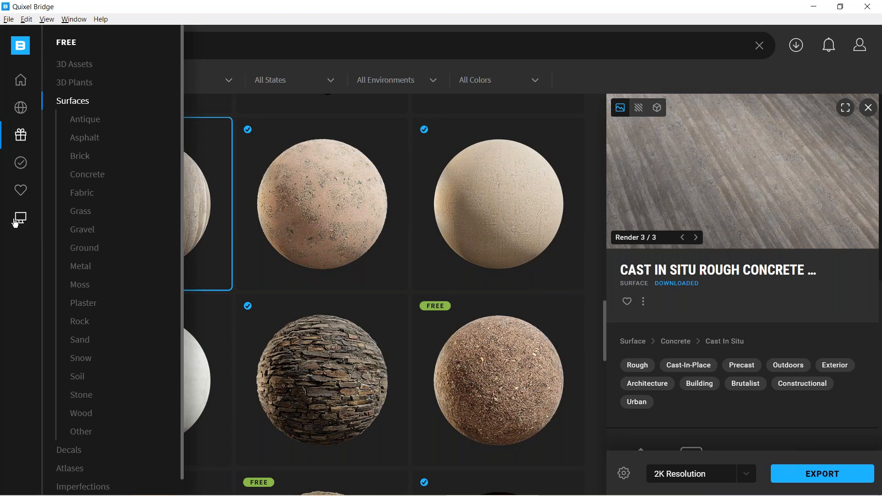
pyautogui.click(19, 222)
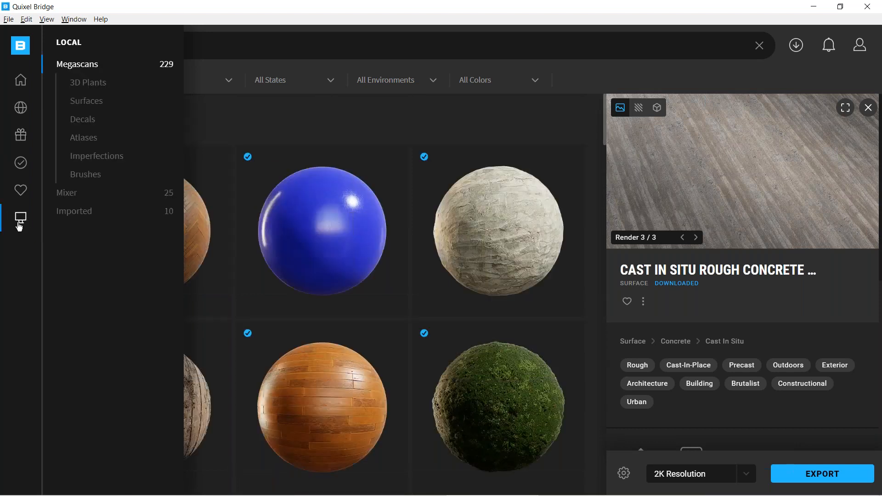
pyautogui.click(76, 212)
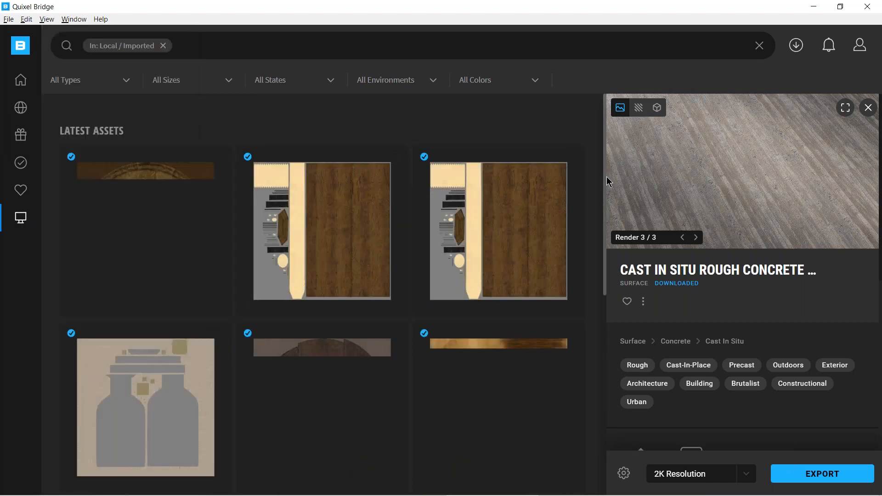
pyautogui.moveTo(605, 269)
pyautogui.mouseDown()
pyautogui.moveTo(605, 344)
pyautogui.moveTo(603, 262)
pyautogui.mouseUp()
pyautogui.click(169, 219)
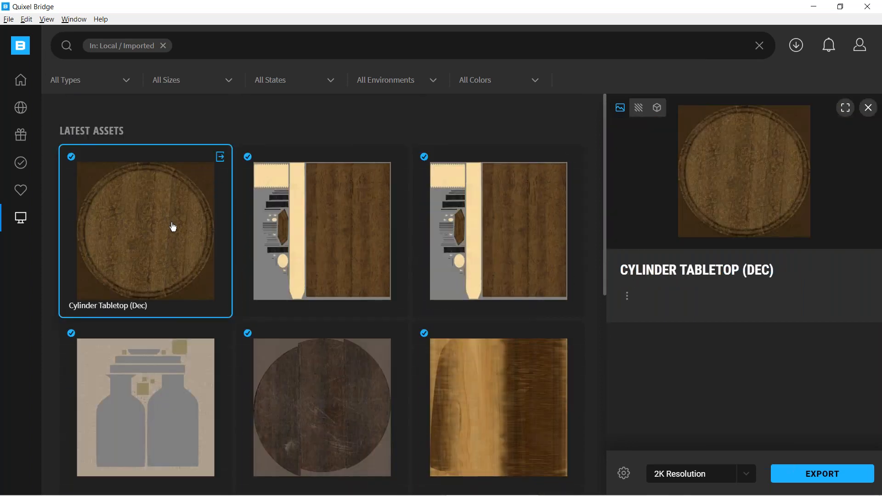
# Preview Cylinder Tabletop (Dec) full screen in 3D, look through its texture maps from Albedo to Metalness, and leave full screen.
pyautogui.click(846, 108)
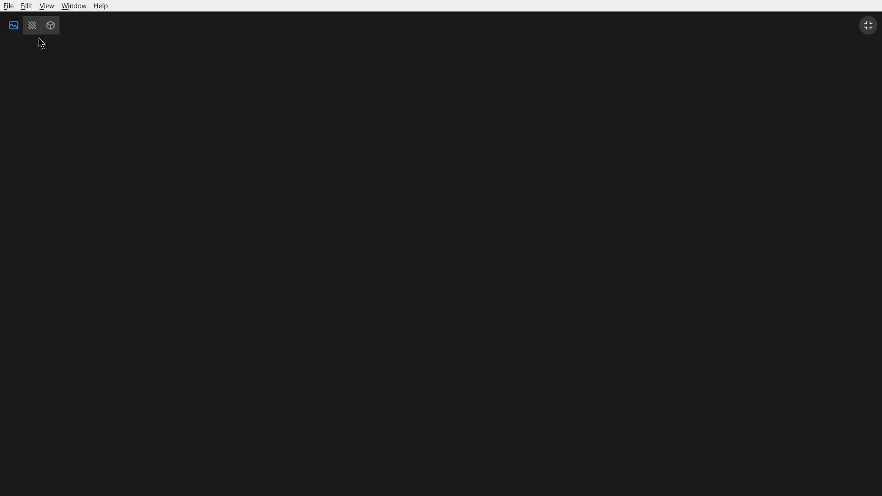
pyautogui.click(50, 26)
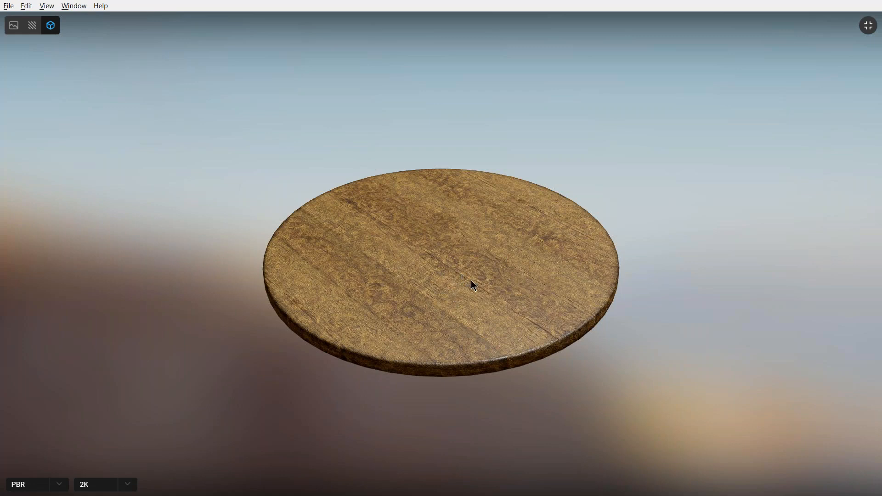
pyautogui.moveTo(449, 317)
pyautogui.mouseDown()
pyautogui.moveTo(435, 264)
pyautogui.moveTo(356, 270)
pyautogui.moveTo(299, 255)
pyautogui.moveTo(329, 275)
pyautogui.moveTo(368, 328)
pyautogui.moveTo(285, 213)
pyautogui.mouseUp()
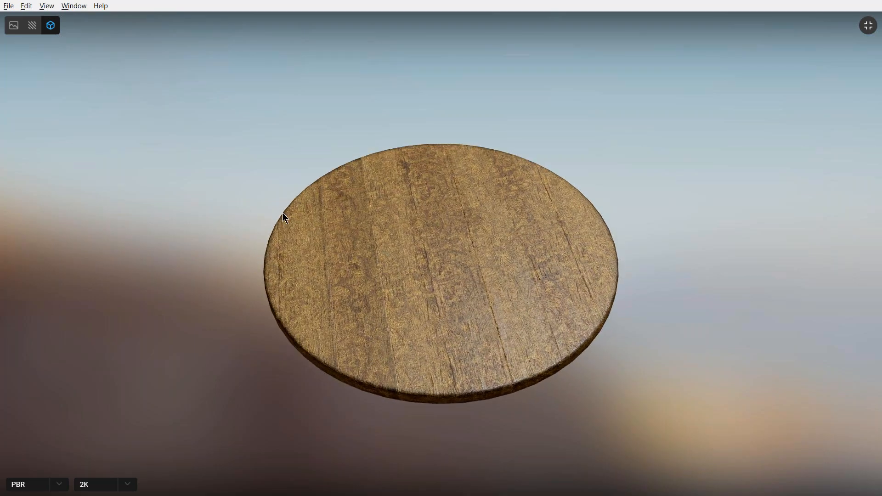
pyautogui.click(32, 26)
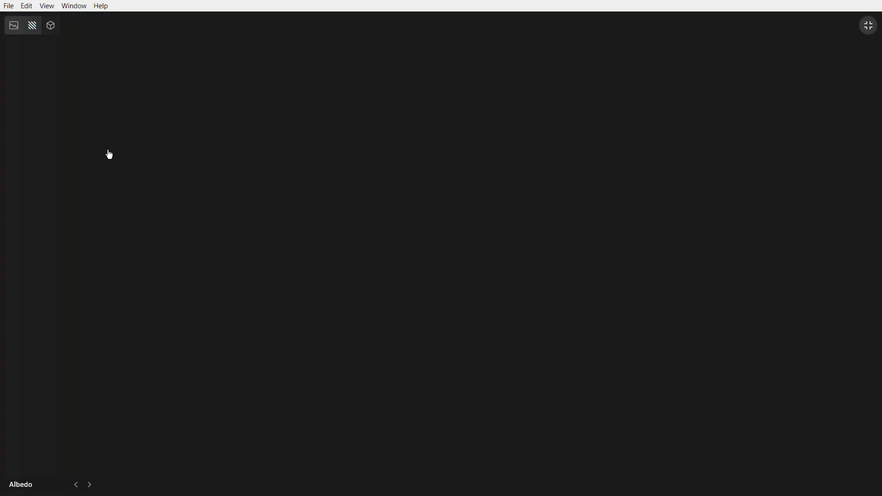
pyautogui.click(91, 488)
pyautogui.click(90, 488)
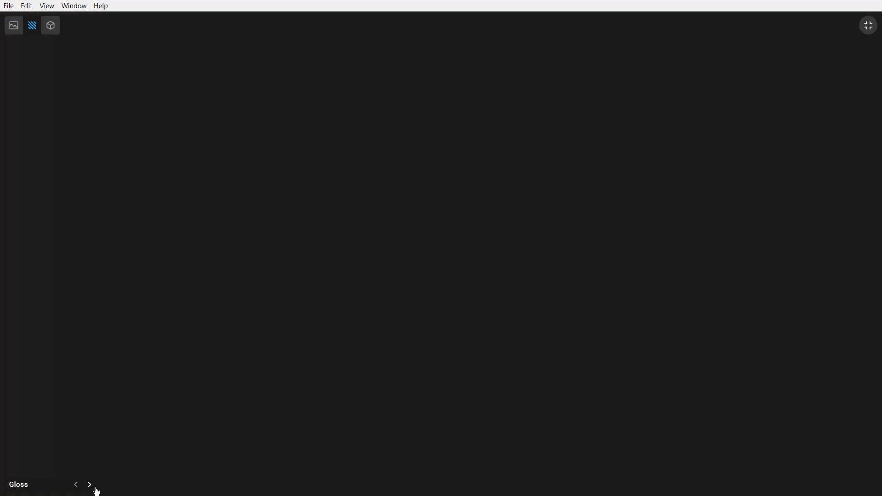
pyautogui.click(91, 488)
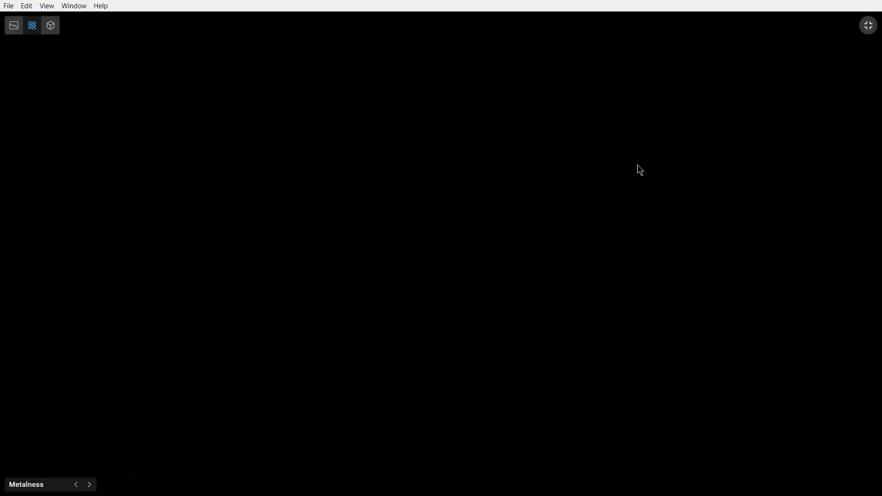
pyautogui.click(869, 27)
pyautogui.moveTo(22, 220)
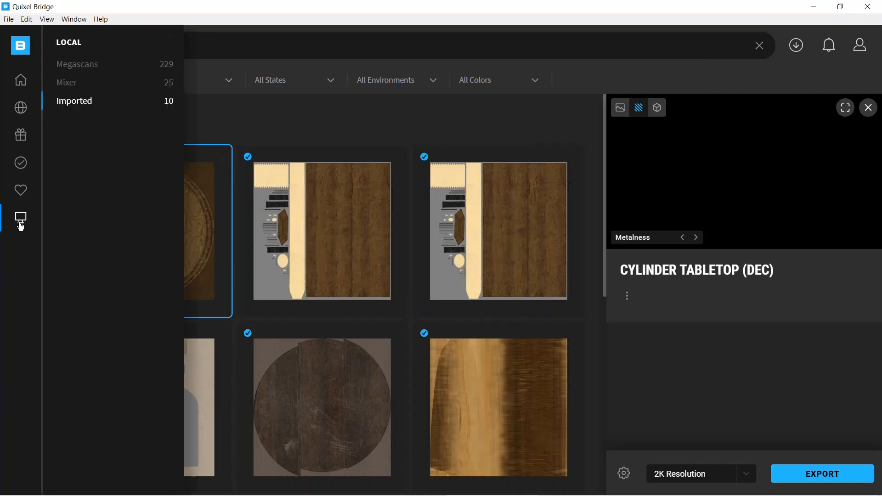
# Show the local Mixer assets and preview Flatland2 (To Library) and Muddy Flatland2 (To Library) in 3D, rotating the preview spheres.
pyautogui.click(69, 87)
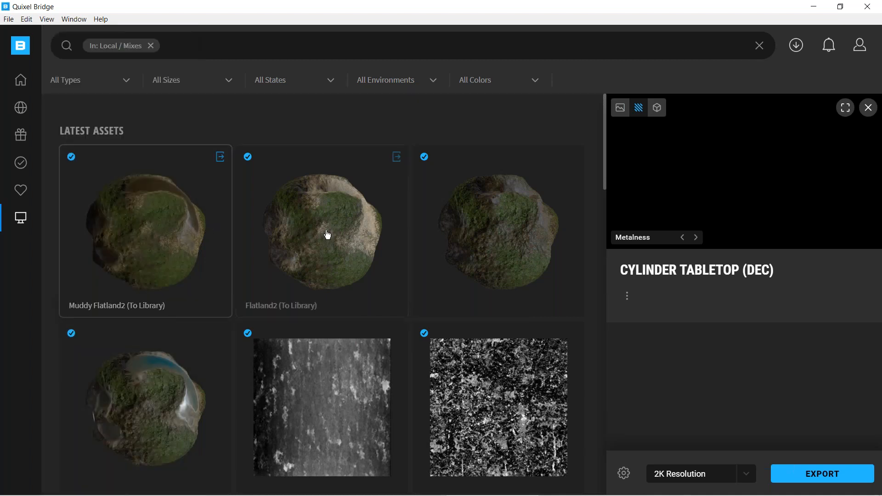
pyautogui.click(322, 242)
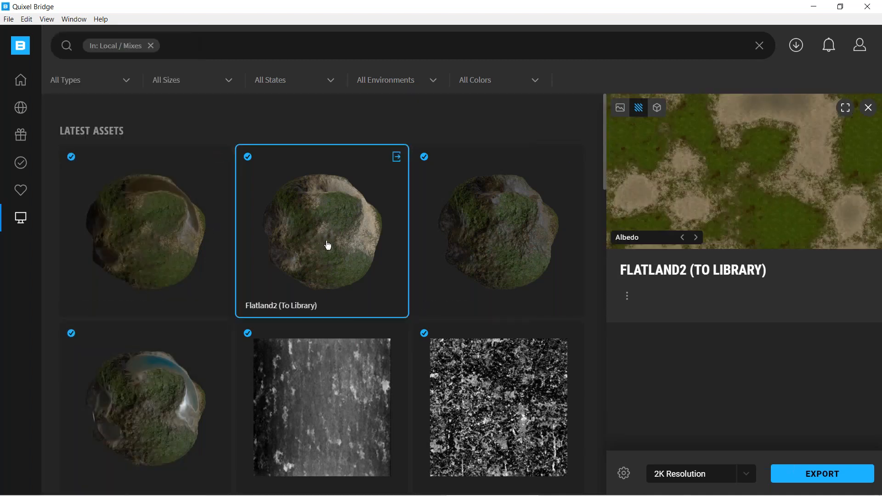
pyautogui.click(657, 108)
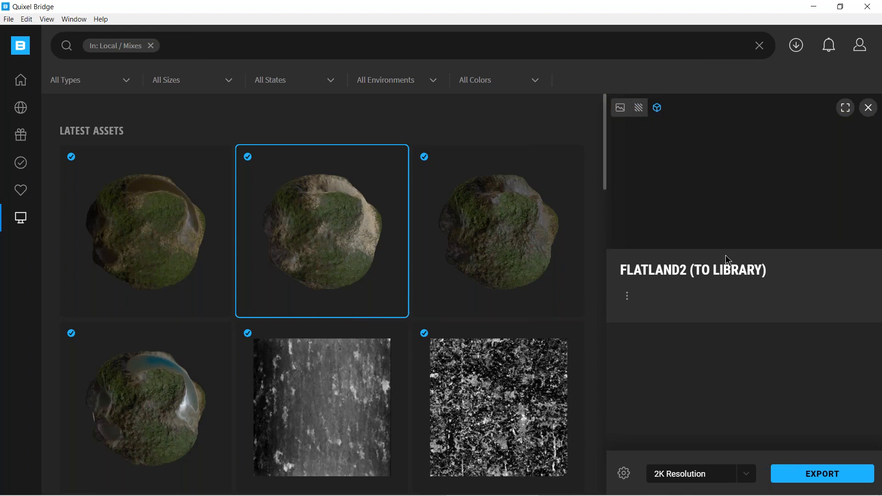
pyautogui.moveTo(772, 176); pyautogui.dragTo(647, 180)
pyautogui.click(137, 250)
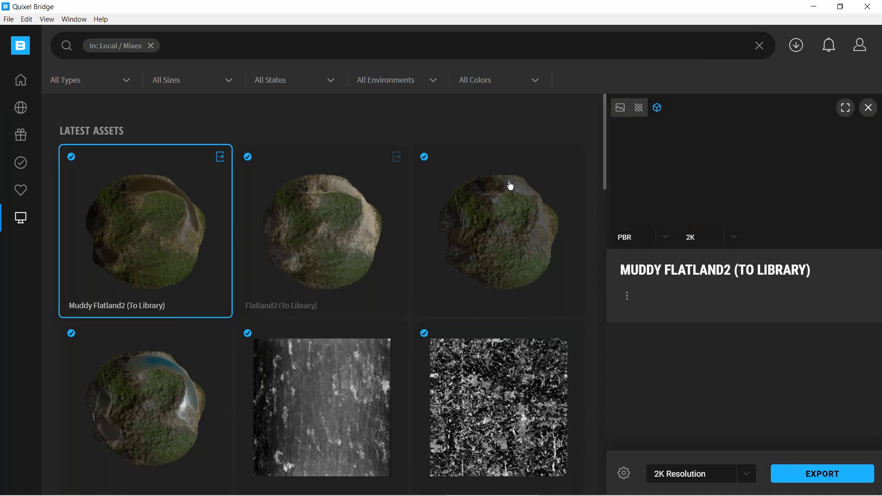
pyautogui.moveTo(748, 171); pyautogui.dragTo(771, 125)
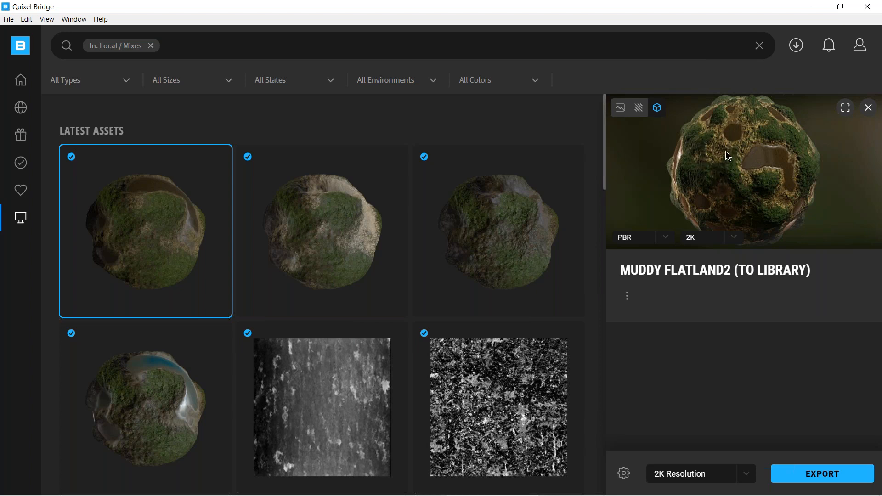
pyautogui.moveTo(724, 184); pyautogui.dragTo(707, 166)
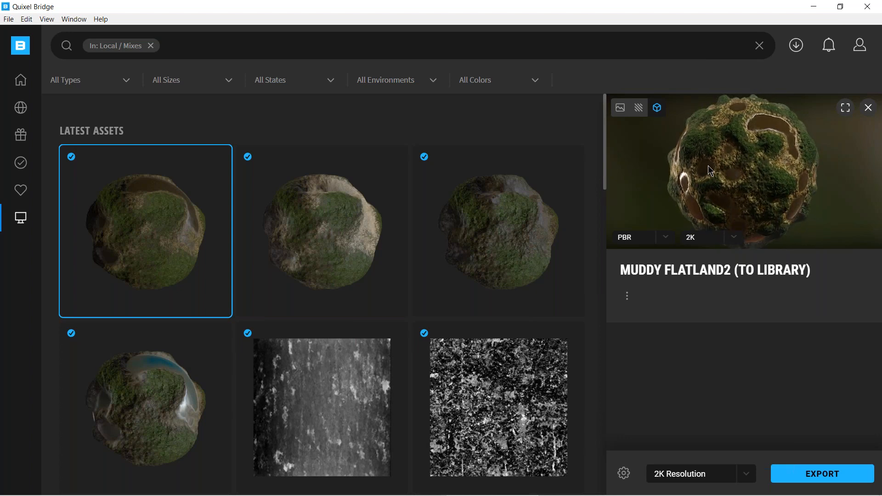
# Export Flatland2 (To Library) at 2K resolution to Cinema 4D, then minimize Bridge to return to the nature scene.
pyautogui.click(312, 229)
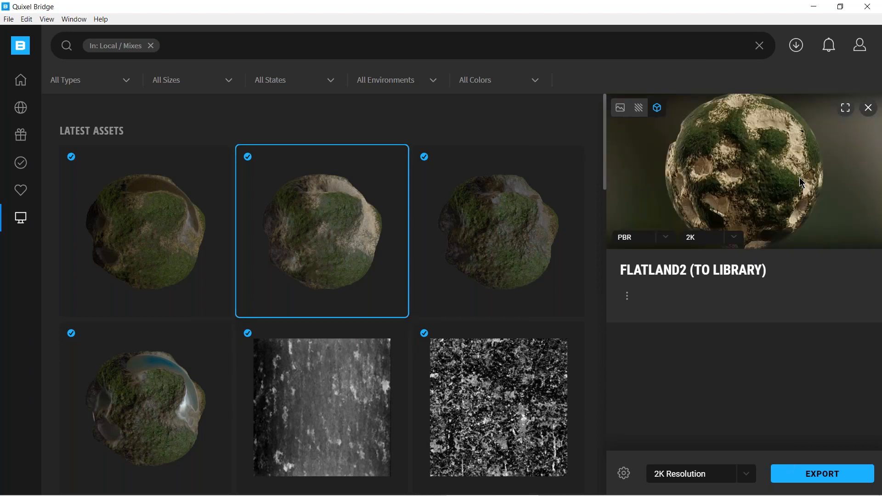
pyautogui.click(826, 476)
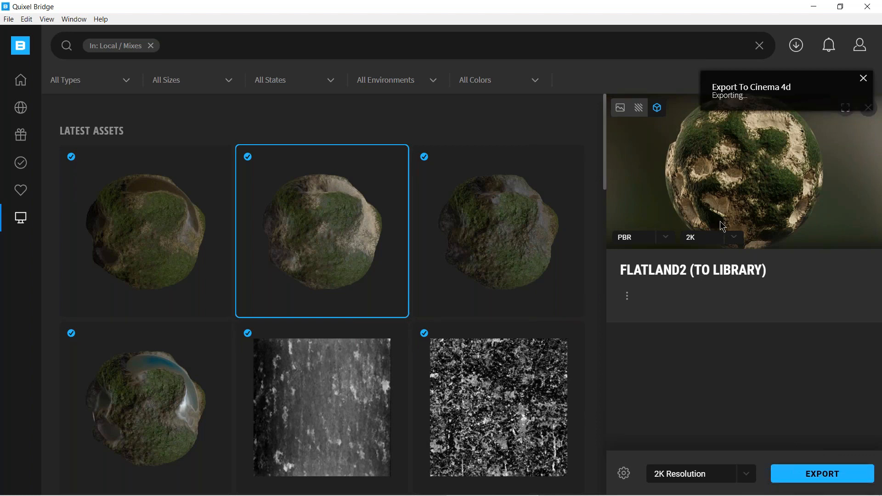
pyautogui.click(813, 7)
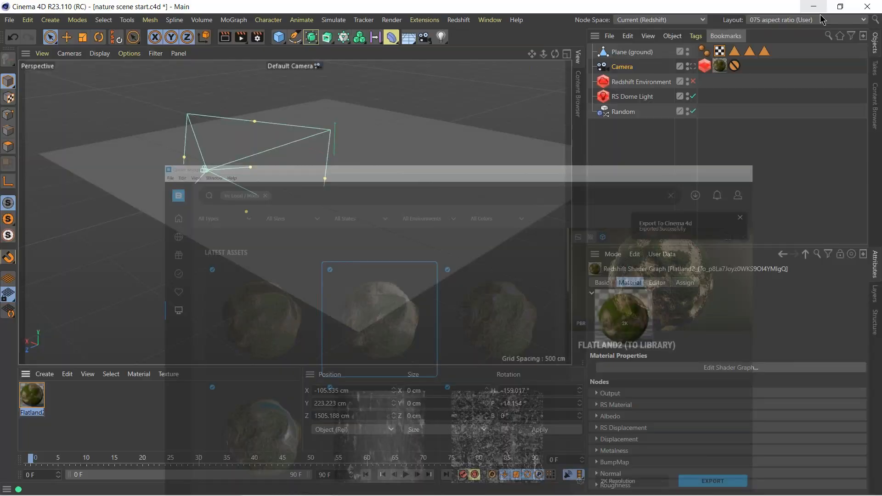
# Inspect the Camera's Flatland2 material tag, and check the Megascans Plugin import options for EXRs, material application and displacement.
pyautogui.click(720, 66)
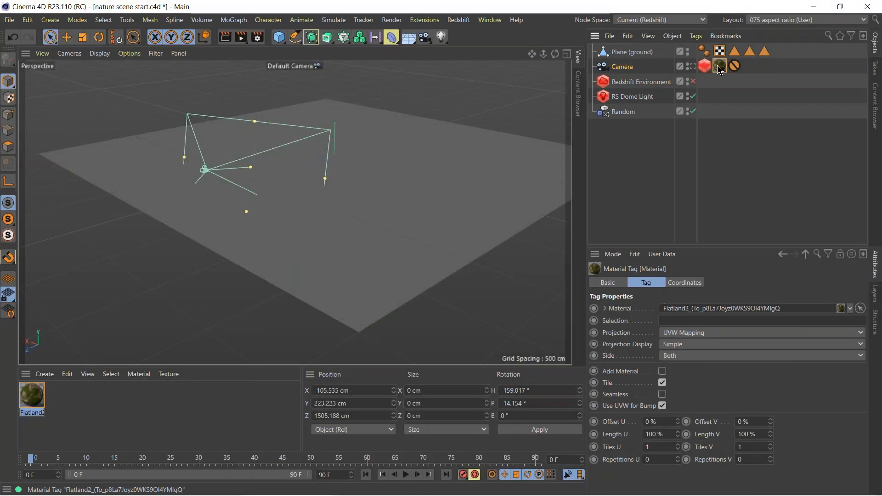
pyautogui.click(424, 21)
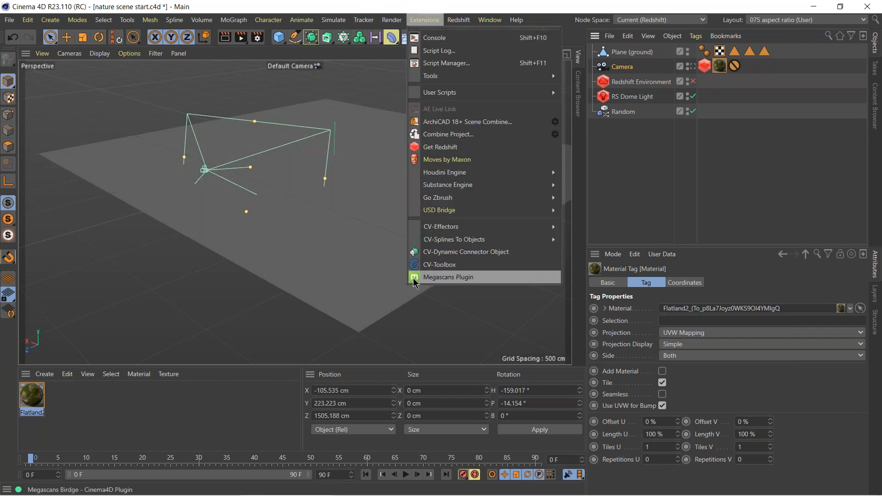
pyautogui.click(434, 277)
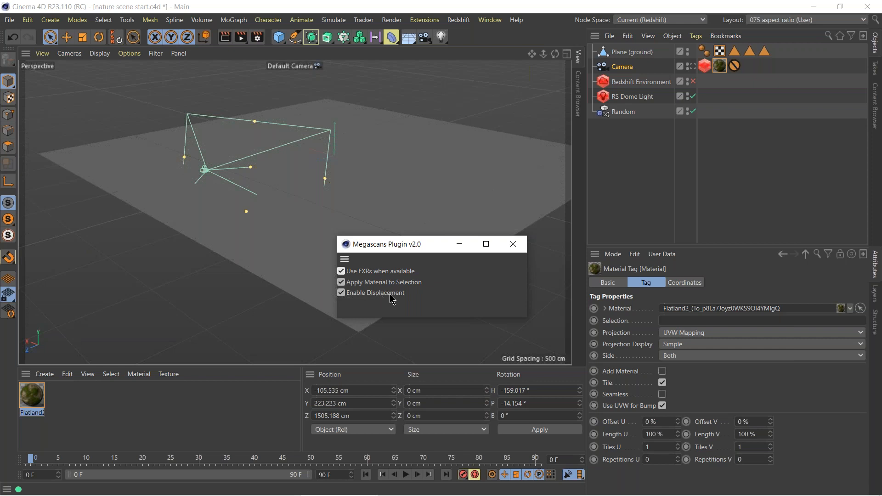
pyautogui.click(518, 247)
# Move the Flatland2 material tag and the Redshift Object tag from Camera to Plane (ground), and select the material tag.
pyautogui.moveTo(720, 67); pyautogui.dragTo(779, 51)
pyautogui.moveTo(705, 65); pyautogui.dragTo(703, 52)
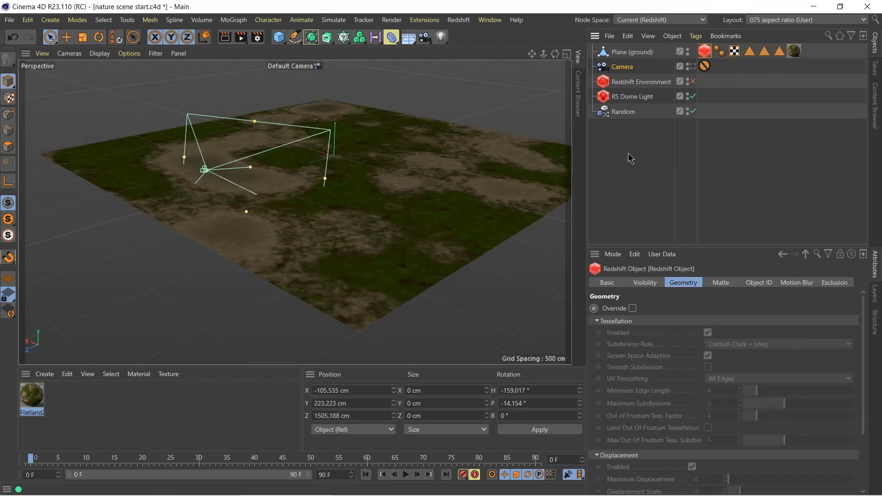
pyautogui.click(794, 51)
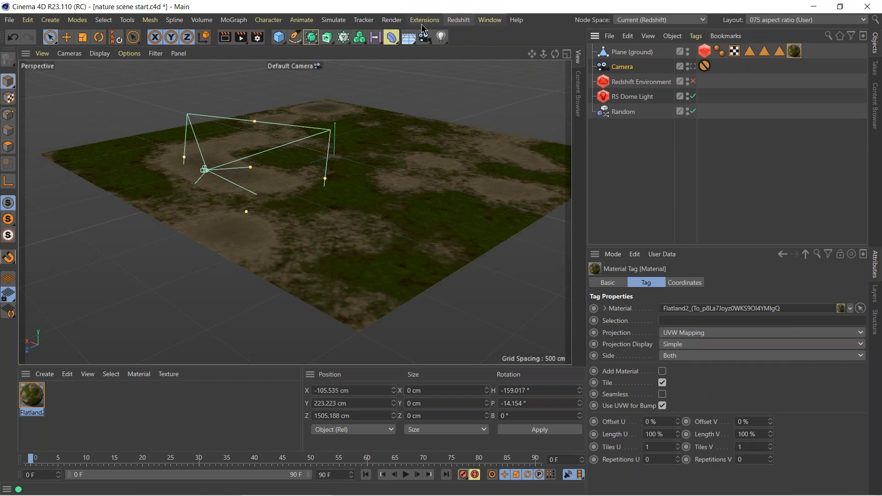
# Start the Redshift Viewport IPR and move its VIPR window beneath the viewport.
pyautogui.click(458, 20)
pyautogui.click(481, 133)
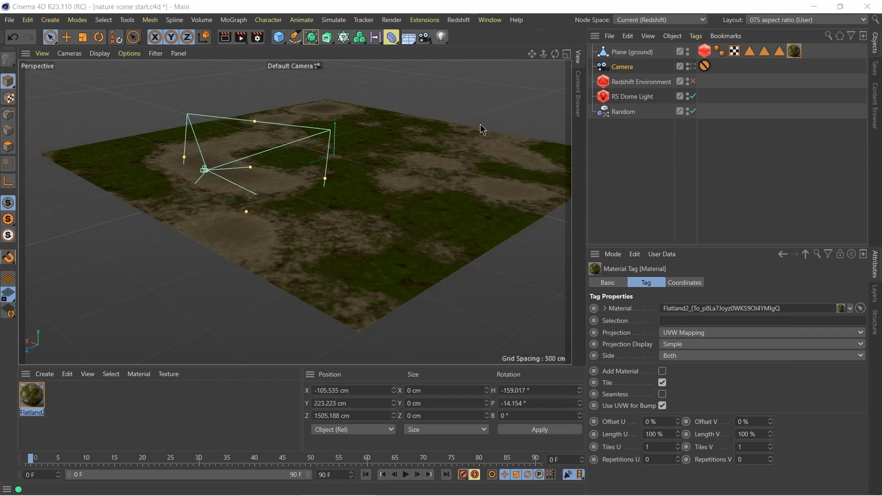
pyautogui.click(477, 41)
pyautogui.click(459, 19)
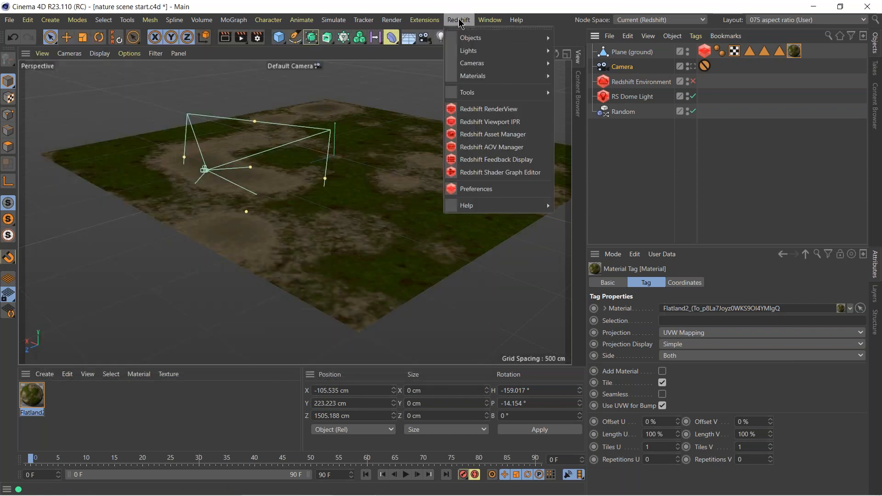
pyautogui.click(473, 123)
pyautogui.moveTo(565, 193); pyautogui.dragTo(243, 415)
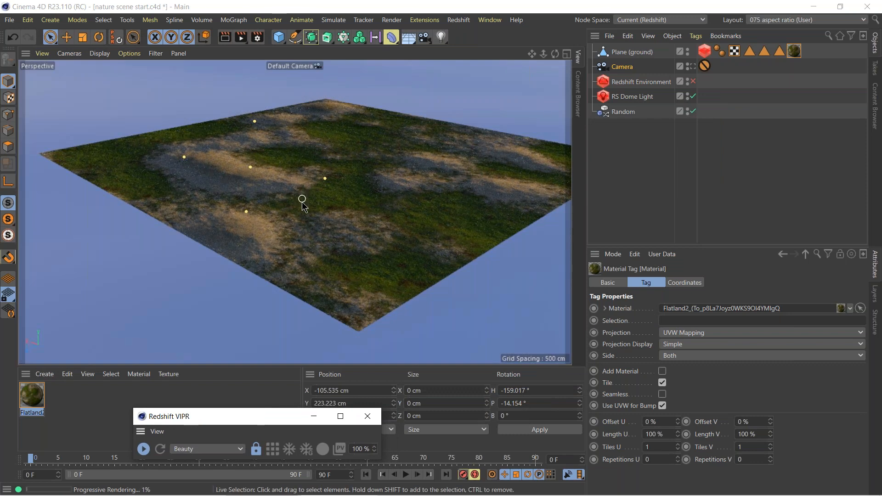
# Enable the geometry override in the ground plane's Redshift Object tag, with Displacement Scale 40 and Maximum Displacement 300.
pyautogui.keyDown('alt'); pyautogui.moveTo(301, 162); pyautogui.dragTo(225, 186); pyautogui.keyUp('alt')
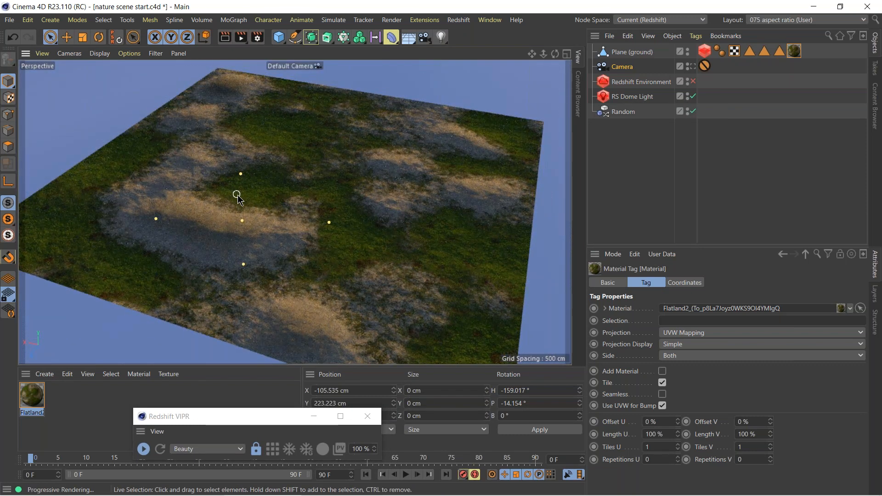
pyautogui.keyDown('alt'); pyautogui.moveTo(320, 211); pyautogui.dragTo(292, 288); pyautogui.keyUp('alt')
pyautogui.click(704, 50)
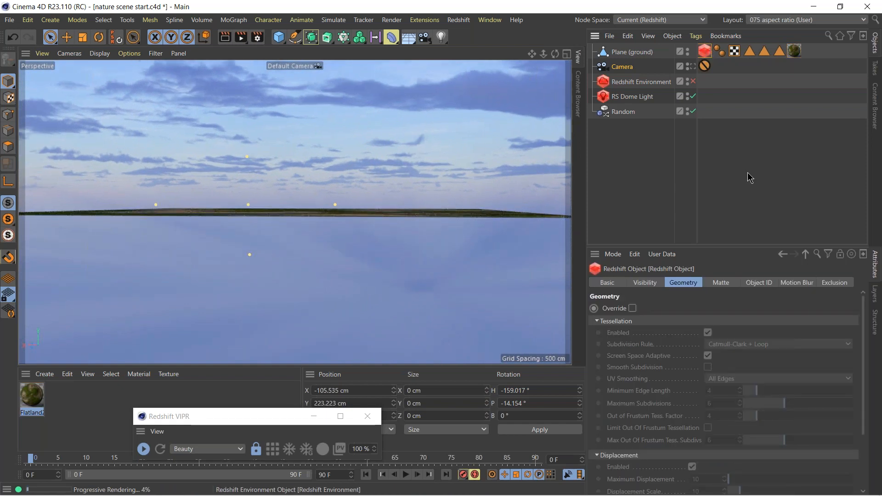
pyautogui.click(632, 309)
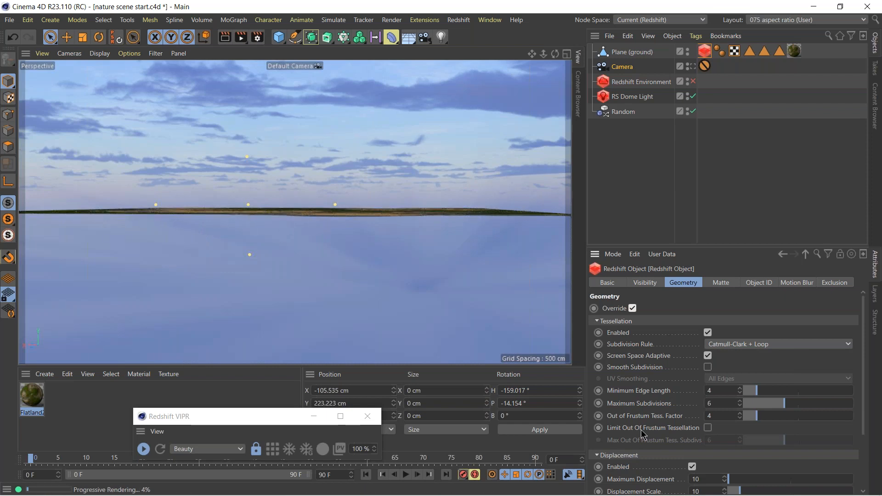
pyautogui.scroll(-3, 695, 367)
pyautogui.click(709, 411)
pyautogui.moveTo(710, 413); pyautogui.dragTo(674, 418)
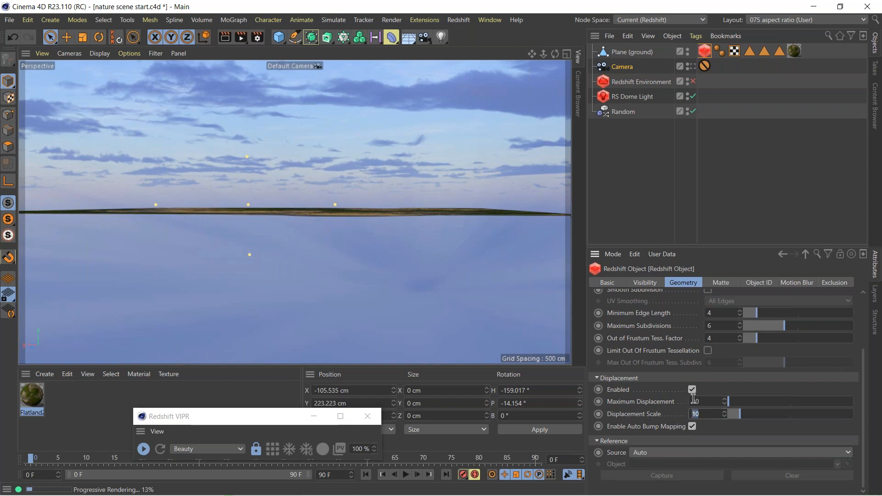
pyautogui.write('40')
pyautogui.moveTo(711, 401); pyautogui.dragTo(661, 404)
pyautogui.write('300')
pyautogui.press('Return')
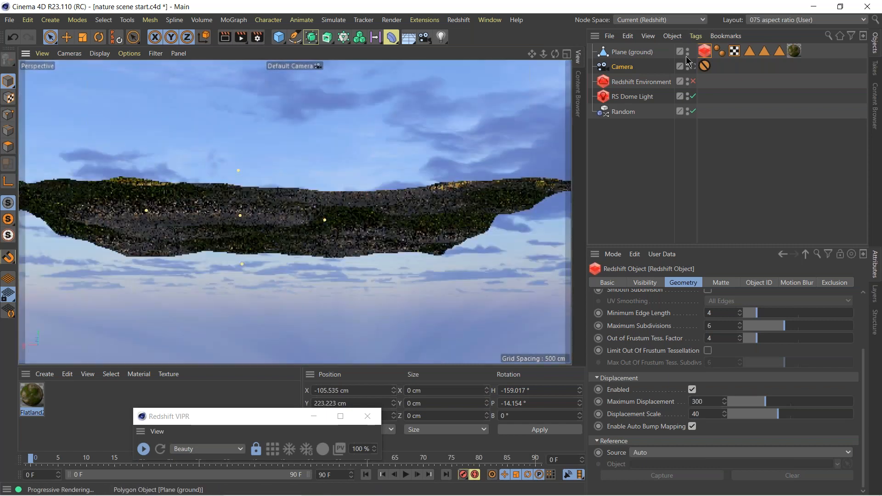
# View the scene through Camera and disable the geometry override in the ground plane's Redshift Object tag.
pyautogui.click(690, 66)
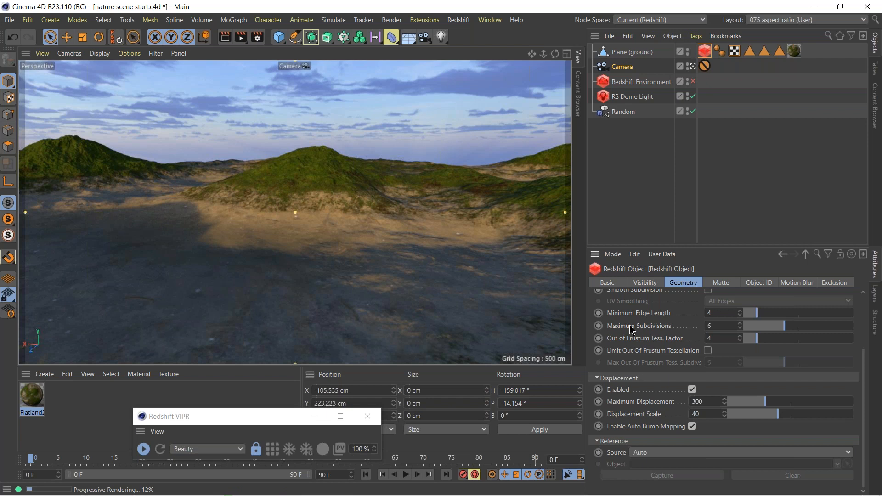
pyautogui.scroll(3, 643, 358)
pyautogui.scroll(-1, 658, 438)
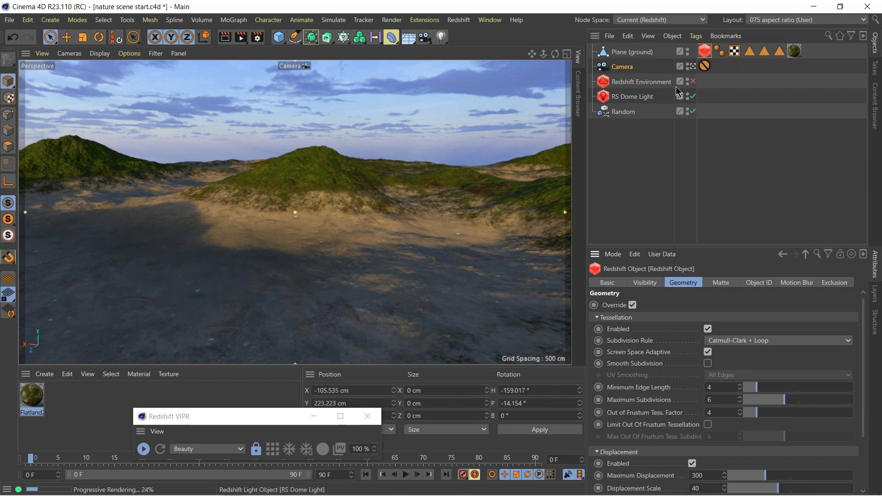
pyautogui.click(632, 305)
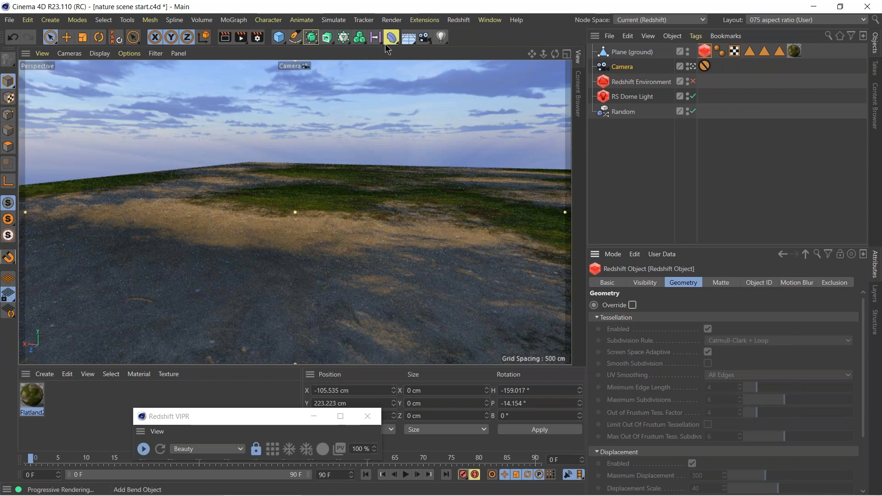
pyautogui.click(391, 38)
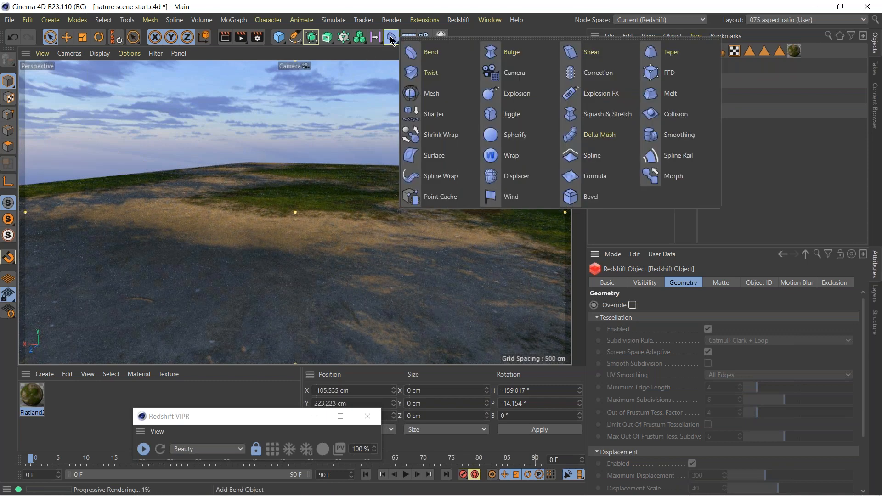
pyautogui.click(517, 178)
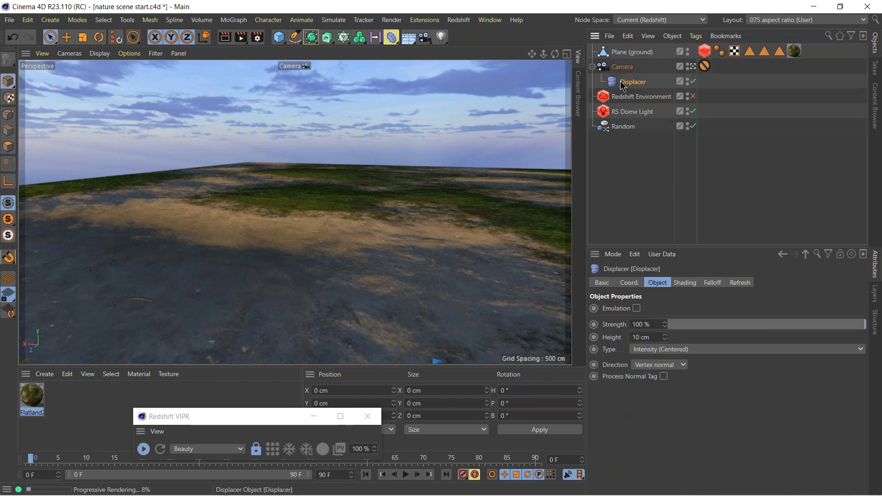
pyautogui.press('Delete')
# Add a Displacer deformer as a child of Plane (ground) and select it.
pyautogui.click(630, 52)
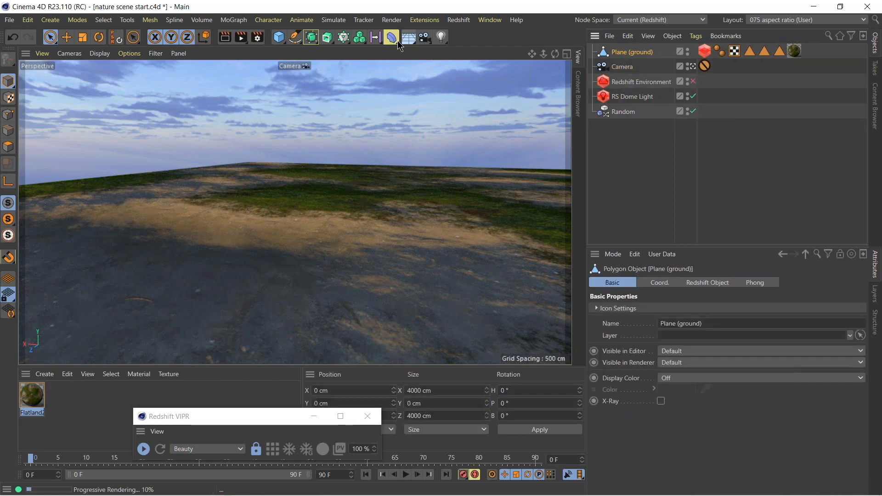
pyautogui.moveTo(394, 44); pyautogui.dragTo(510, 179)
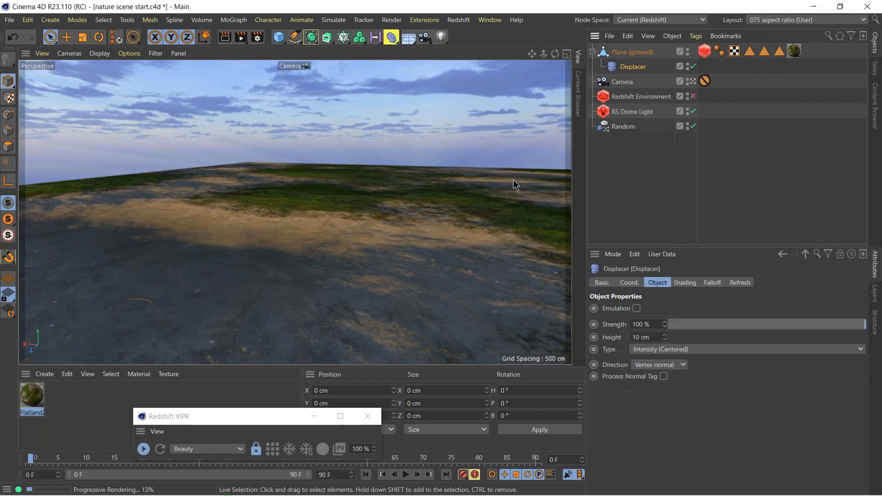
pyautogui.click(627, 53)
pyautogui.click(629, 67)
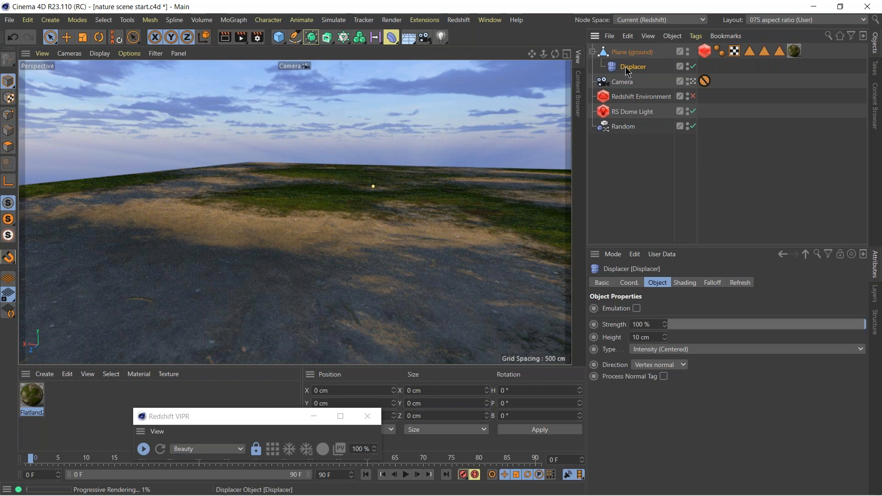
# Load the bitmap flatland2 (to library)_2K_Displacement.exr as the Displacer's custom shader.
pyautogui.click(685, 284)
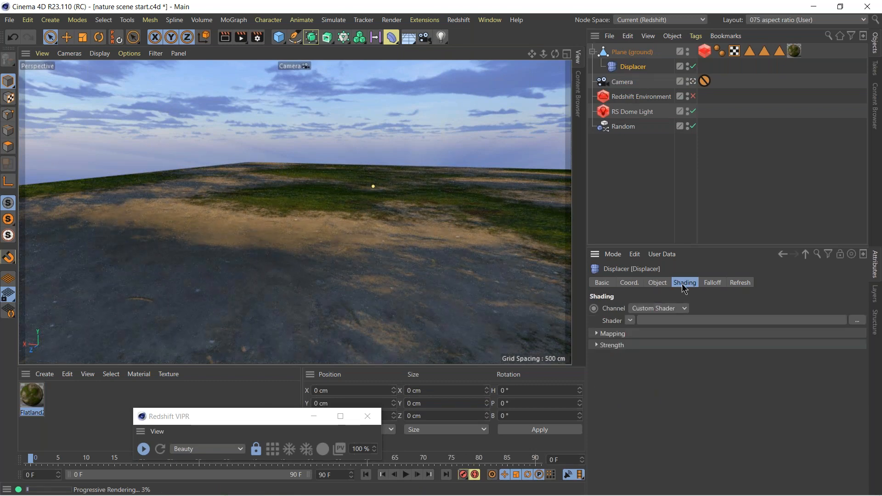
pyautogui.click(631, 321)
pyautogui.moveTo(649, 95)
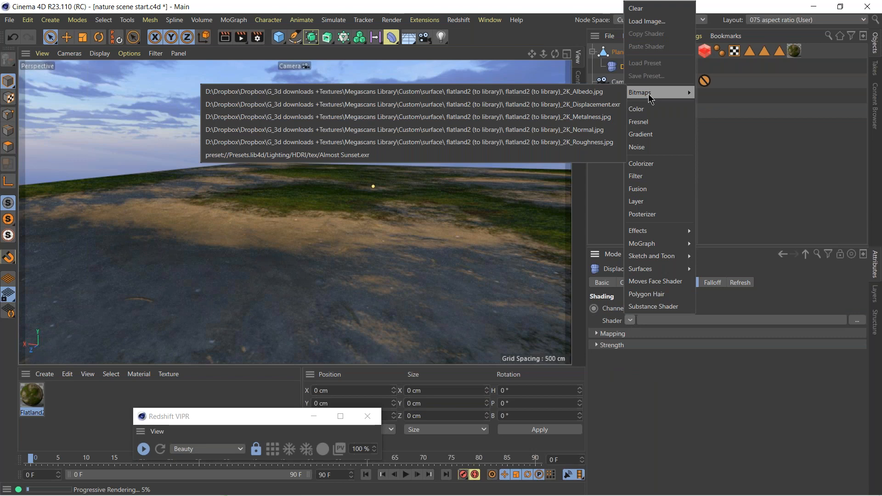
pyautogui.click(596, 106)
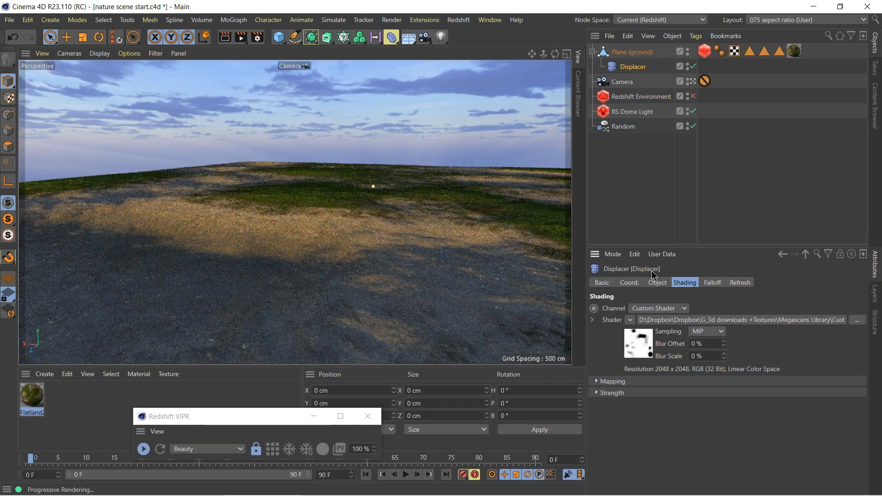
# Set the Displacer's height to 100 cm and show its shading settings again.
pyautogui.click(657, 282)
pyautogui.doubleClick(641, 337)
pyautogui.write('10')
pyautogui.press('Return')
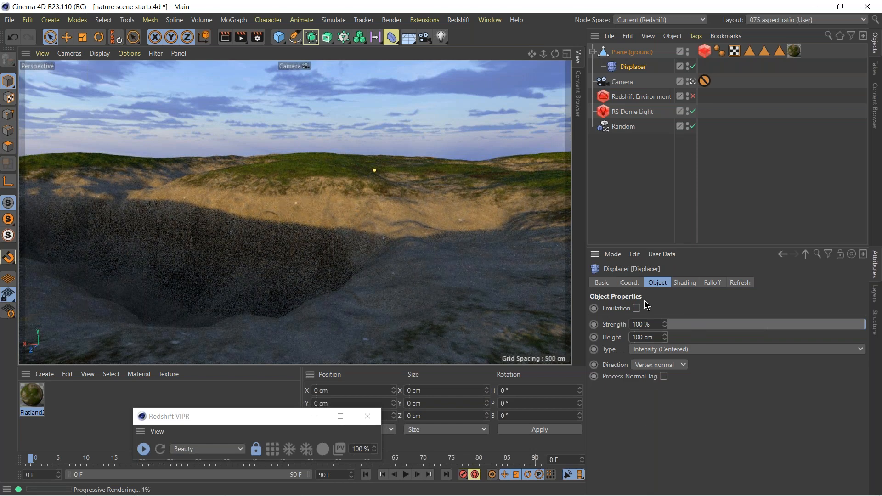
pyautogui.click(686, 283)
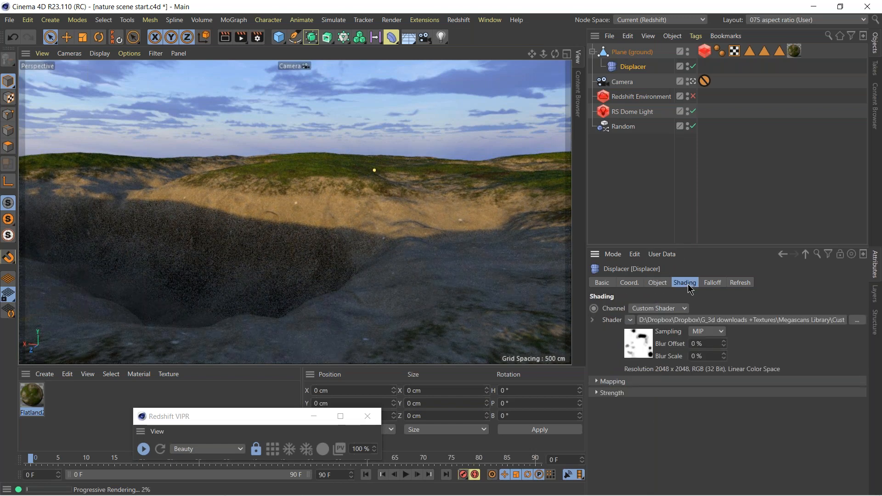
# Set the color profile of the Displacer's displacement bitmap to sRGB.
pyautogui.click(638, 346)
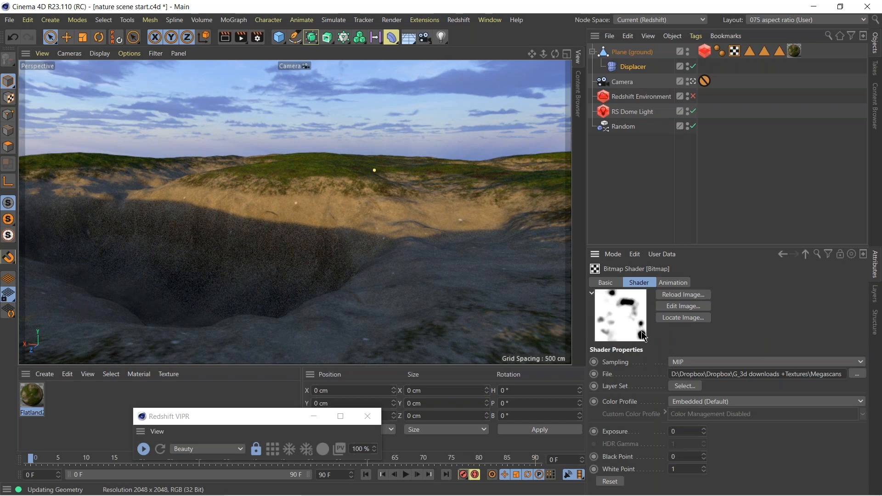
pyautogui.click(723, 404)
pyautogui.click(717, 444)
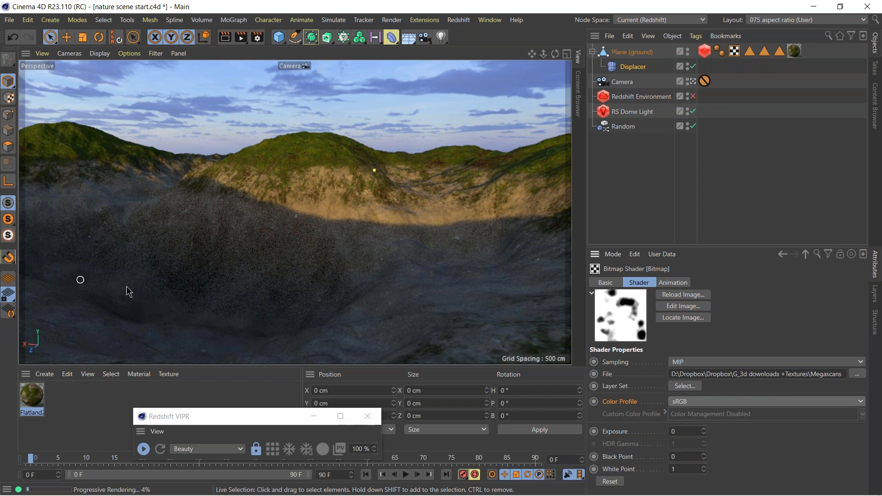
# Change the Displacer's type to Intensity and its height to 110 cm.
pyautogui.click(628, 67)
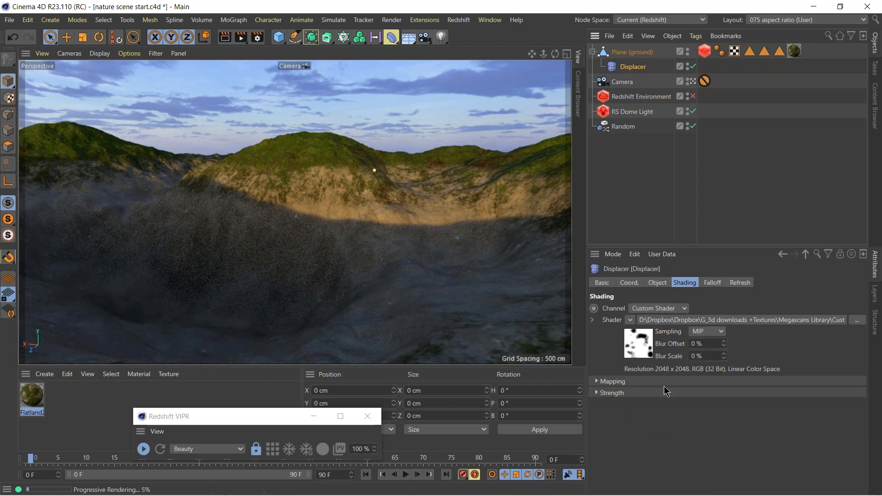
pyautogui.click(648, 284)
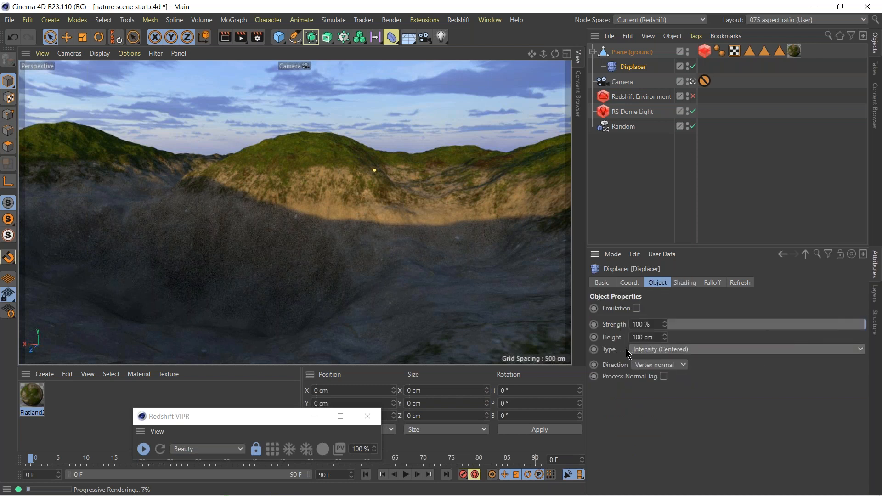
pyautogui.click(663, 350)
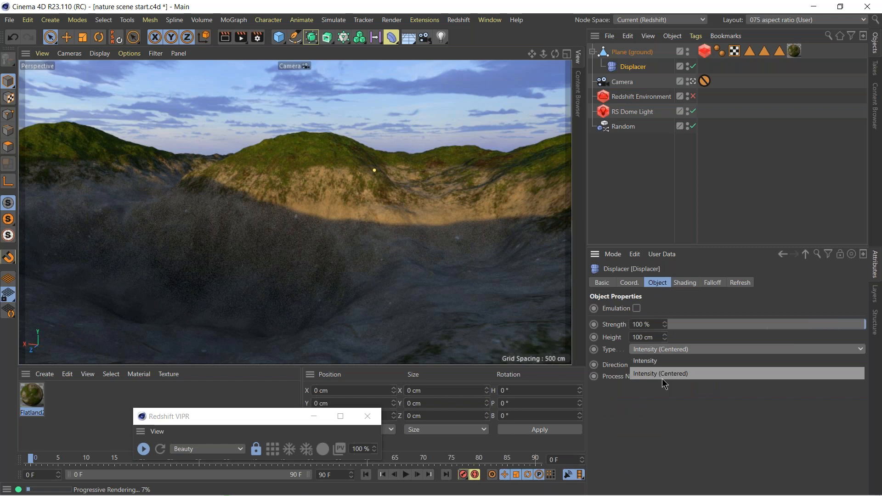
pyautogui.click(658, 363)
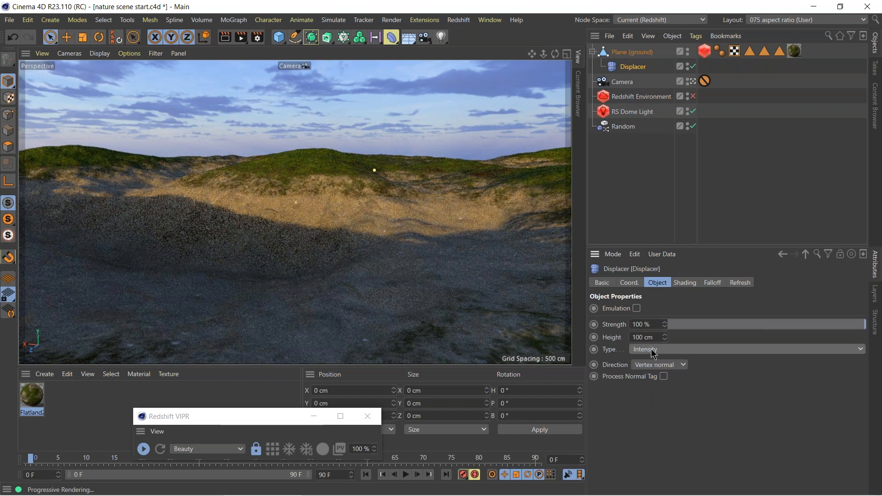
pyautogui.doubleClick(657, 338)
pyautogui.write('110')
pyautogui.press('Return')
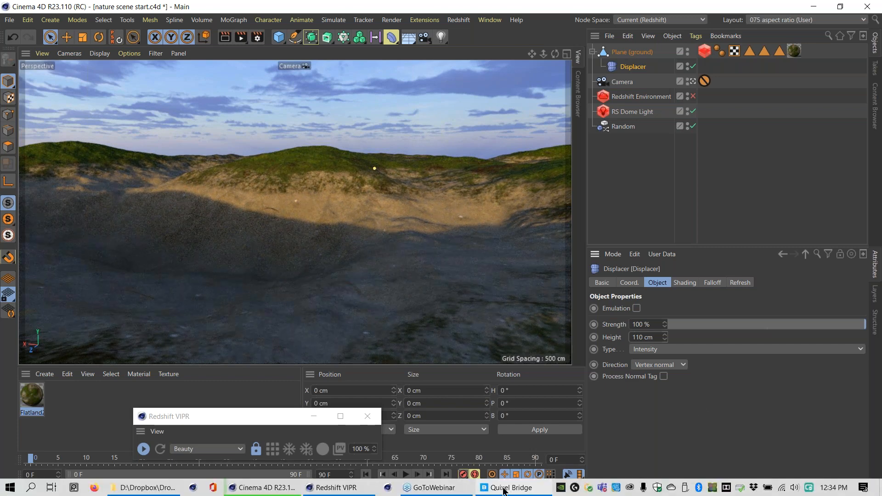
# Switch to Quixel Bridge and select the Ribbon Grass asset among the free 3D plants.
pyautogui.click(504, 490)
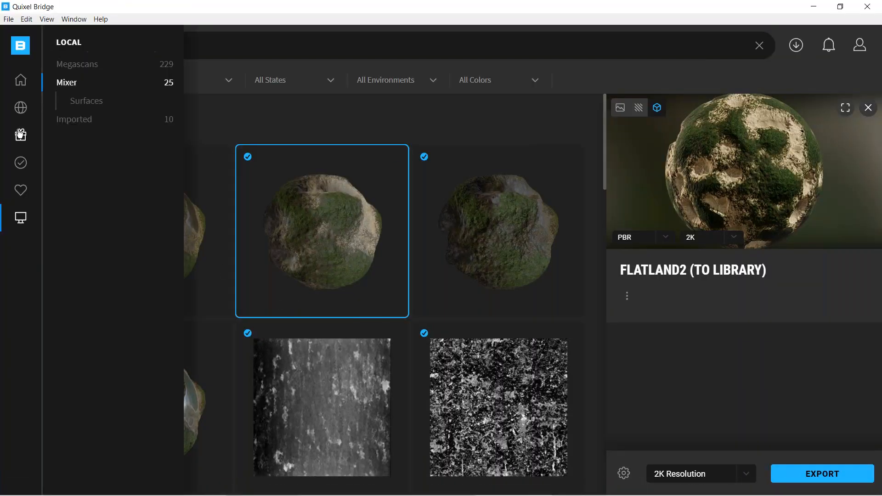
pyautogui.click(21, 136)
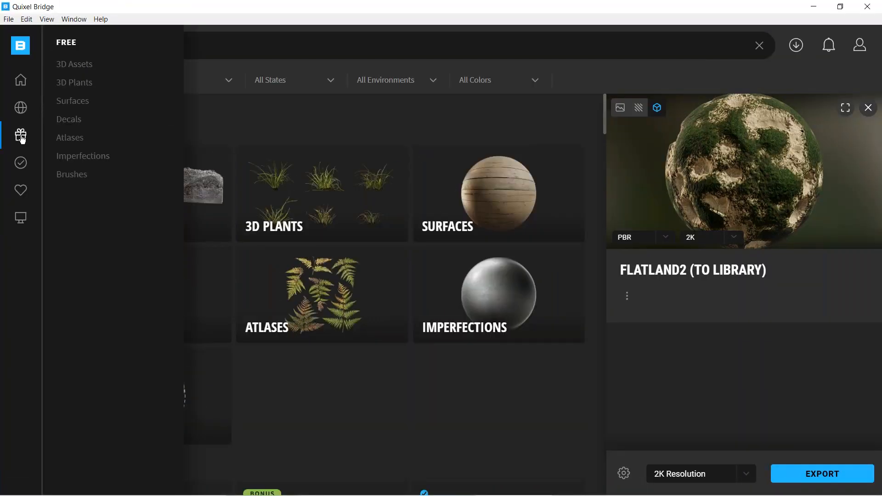
pyautogui.click(73, 83)
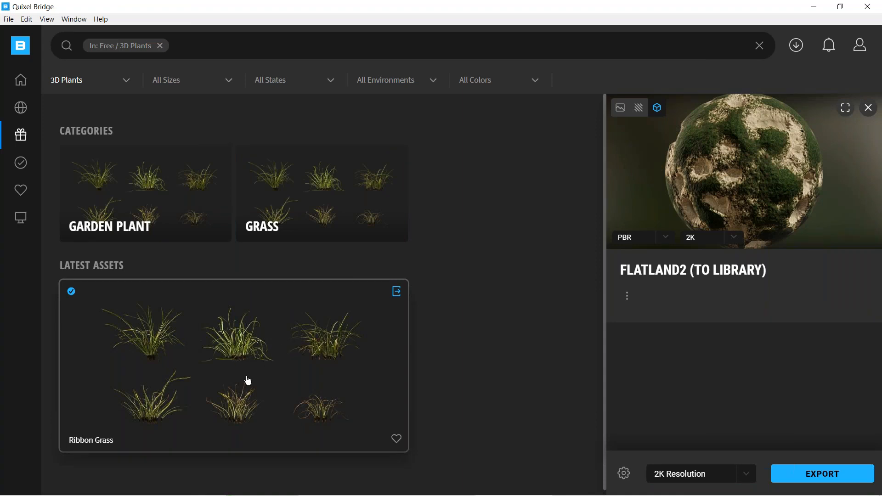
pyautogui.click(266, 362)
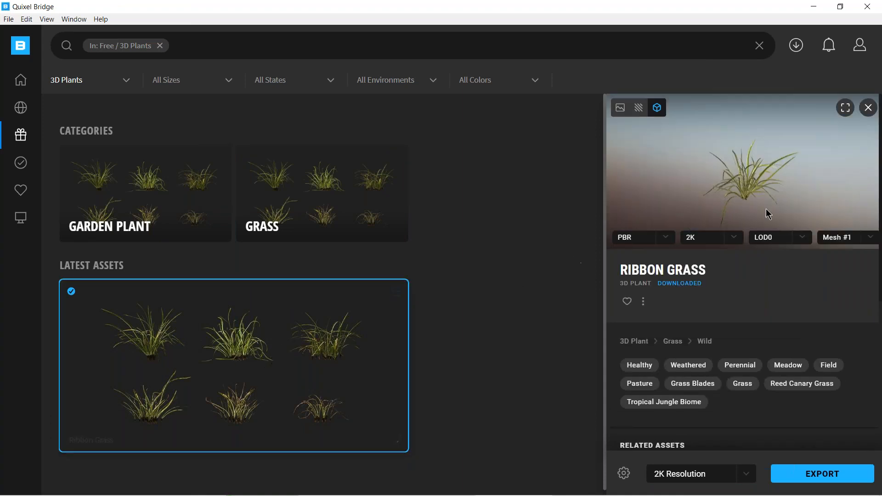
# Preview several mesh variations of Ribbon Grass, ending with Mesh #5.
pyautogui.click(845, 241)
pyautogui.click(848, 270)
pyautogui.click(845, 238)
pyautogui.click(849, 298)
pyautogui.click(841, 237)
pyautogui.click(847, 311)
# Export Ribbon Grass to Cinema 4D and switch back to Cinema 4D.
pyautogui.moveTo(256, 350)
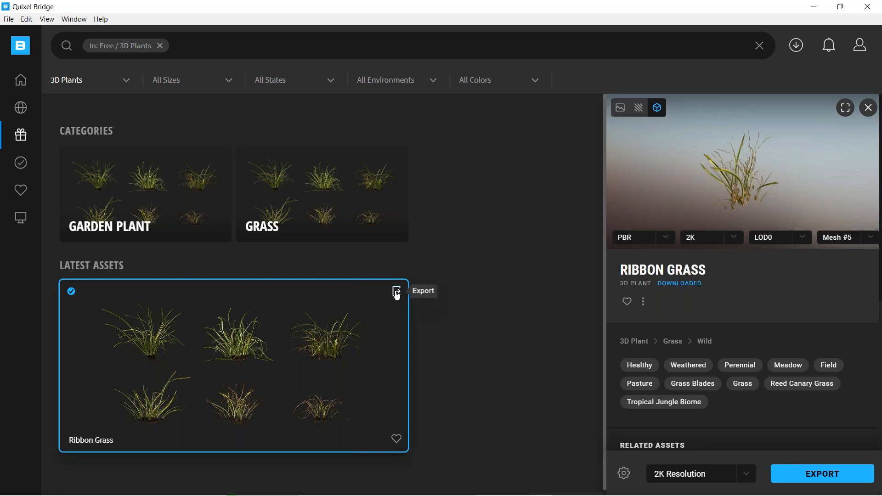
pyautogui.click(396, 292)
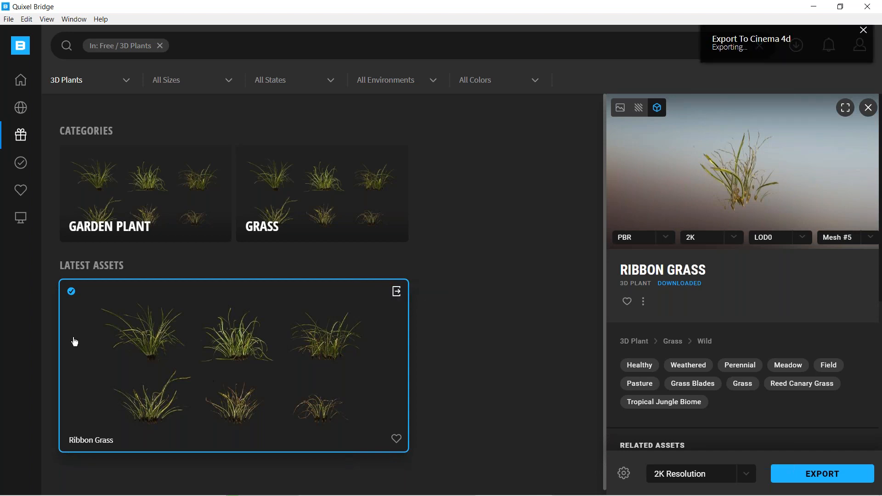
pyautogui.click(814, 9)
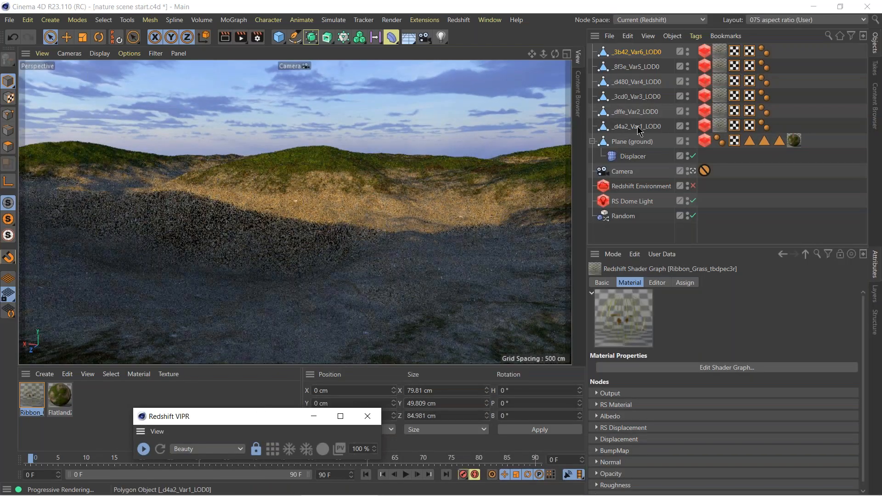
# Group the six imported Ribbon Grass meshes under a null named grass.
pyautogui.moveTo(669, 129); pyautogui.dragTo(596, 46)
pyautogui.click(666, 283)
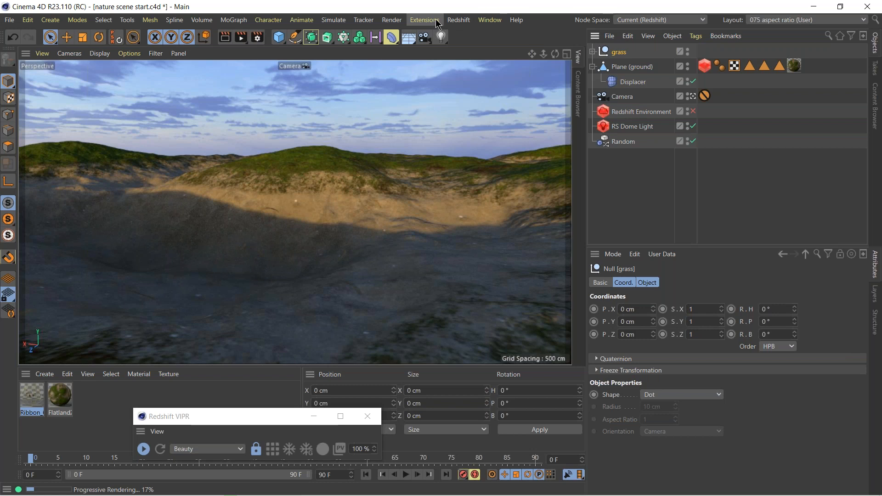
# Add a Redshift Matrix Scatter object to the scene.
pyautogui.click(463, 21)
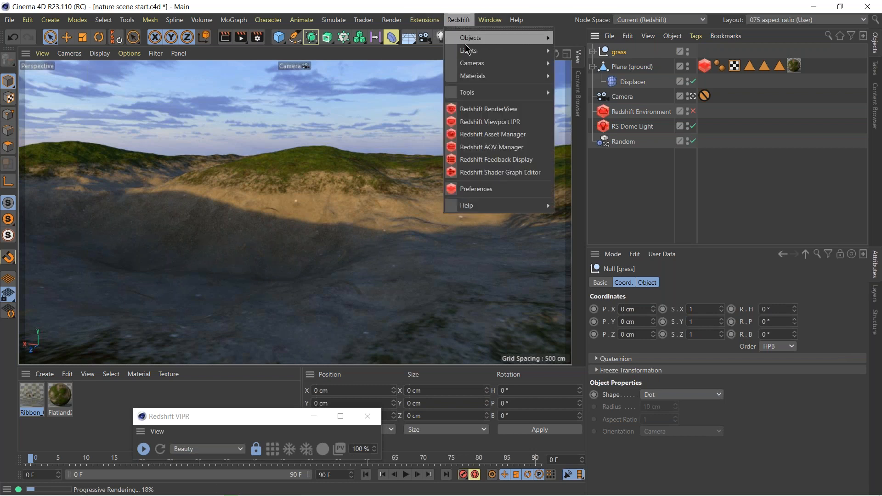
pyautogui.moveTo(469, 39)
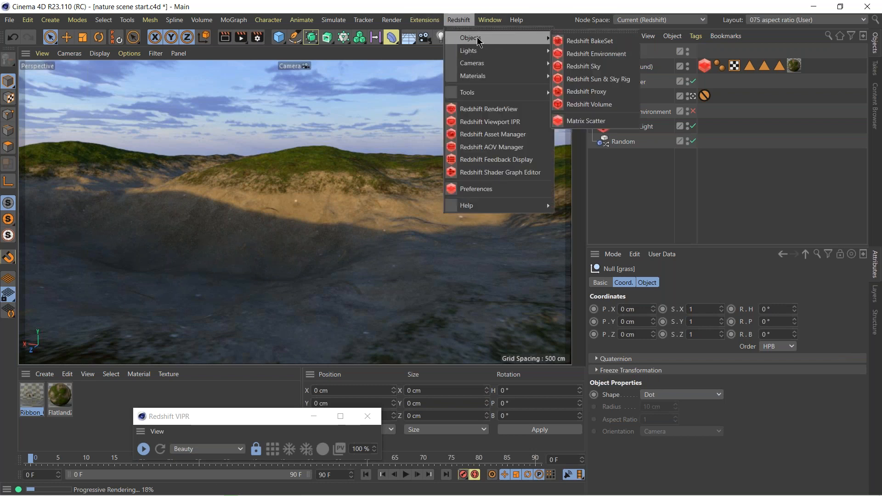
pyautogui.click(600, 122)
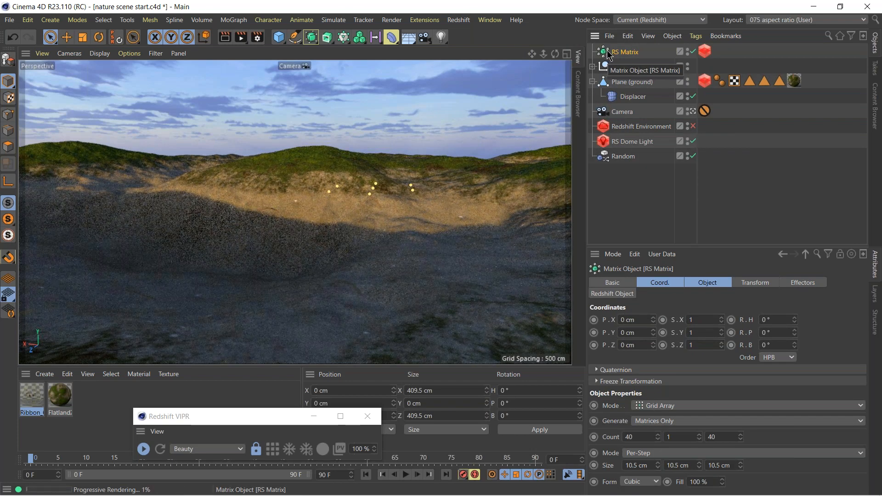
# Set the particles mode to Custom Objects in the RS Matrix's Redshift Object tag.
pyautogui.click(705, 52)
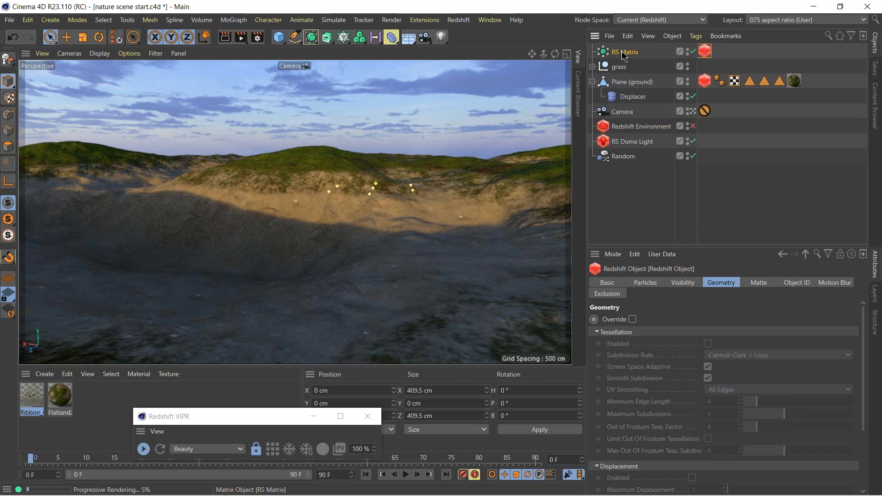
pyautogui.click(645, 284)
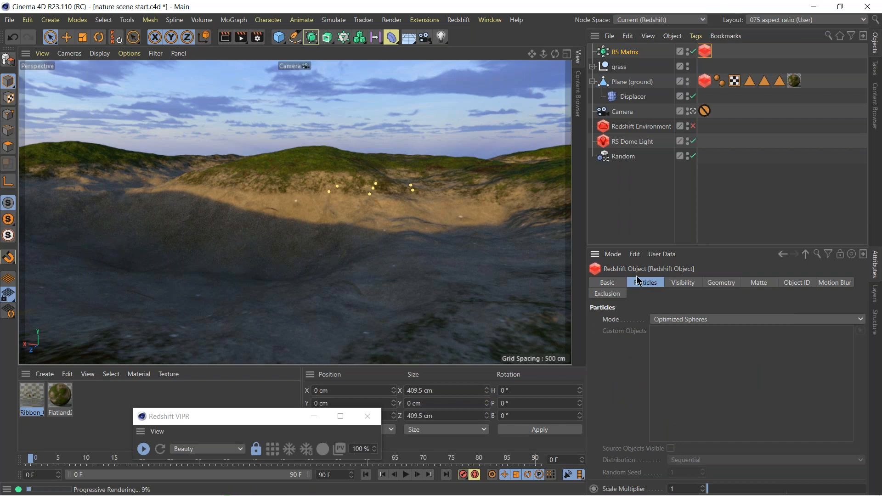
pyautogui.click(705, 81)
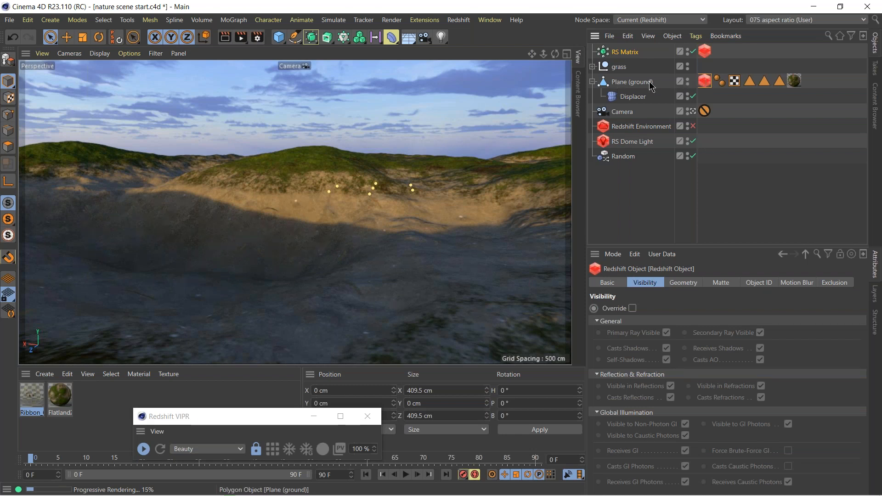
pyautogui.click(705, 52)
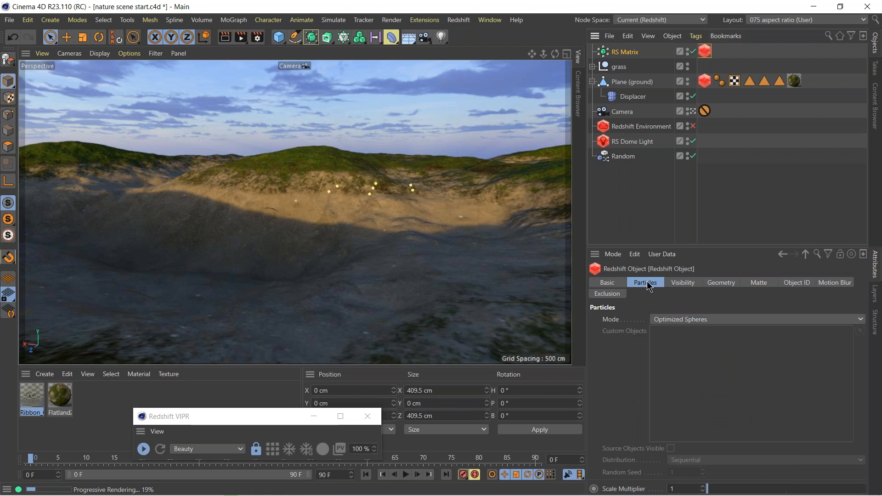
pyautogui.click(678, 322)
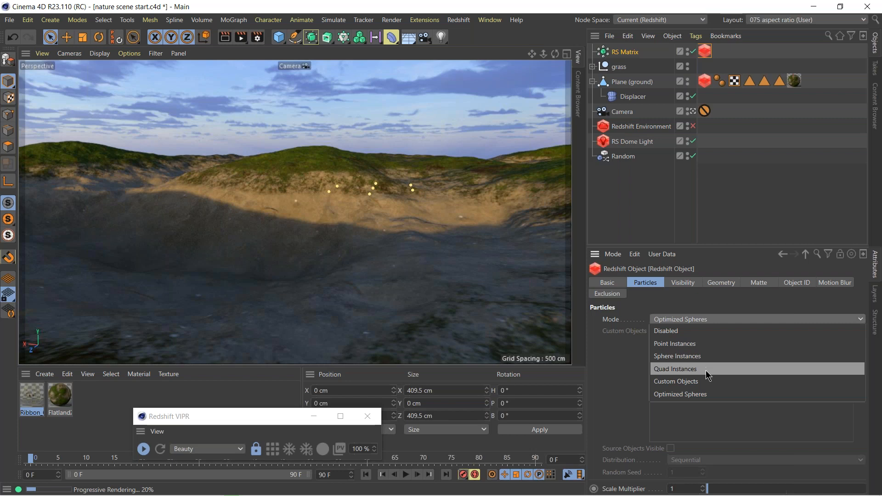
pyautogui.click(697, 382)
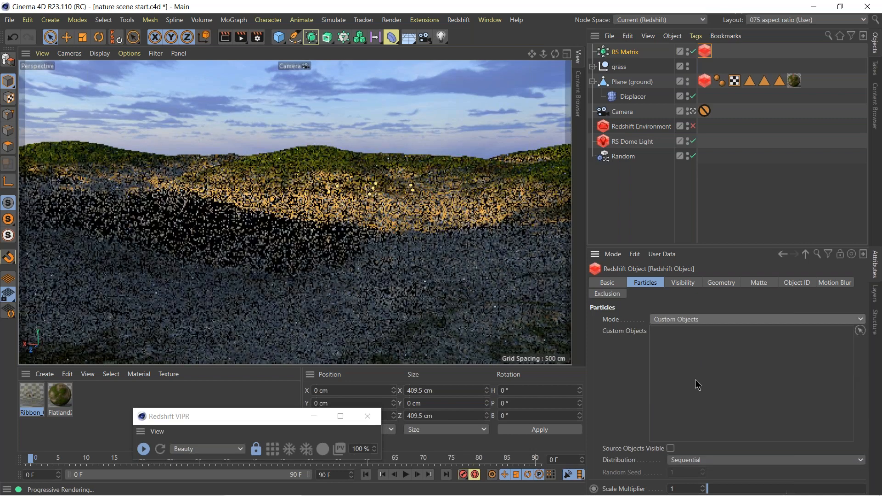
# Assign all six grass variations, Var6 through Var1, as the custom objects of the RS Matrix particles.
pyautogui.click(593, 67)
pyautogui.click(860, 330)
pyautogui.click(643, 81)
pyautogui.click(645, 96)
pyautogui.click(646, 112)
pyautogui.click(645, 126)
pyautogui.click(643, 141)
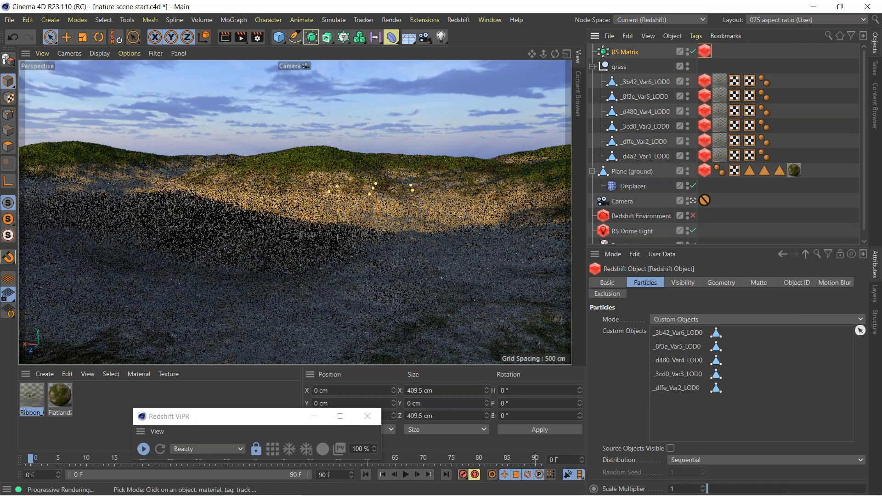
pyautogui.click(645, 156)
pyautogui.click(860, 331)
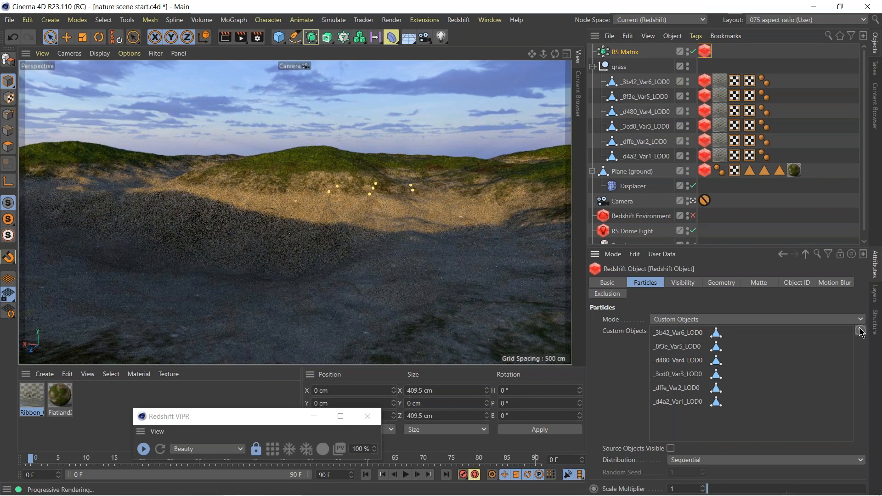
# Set the custom objects' distribution to Random and collapse the grass group.
pyautogui.click(685, 460)
pyautogui.click(689, 434)
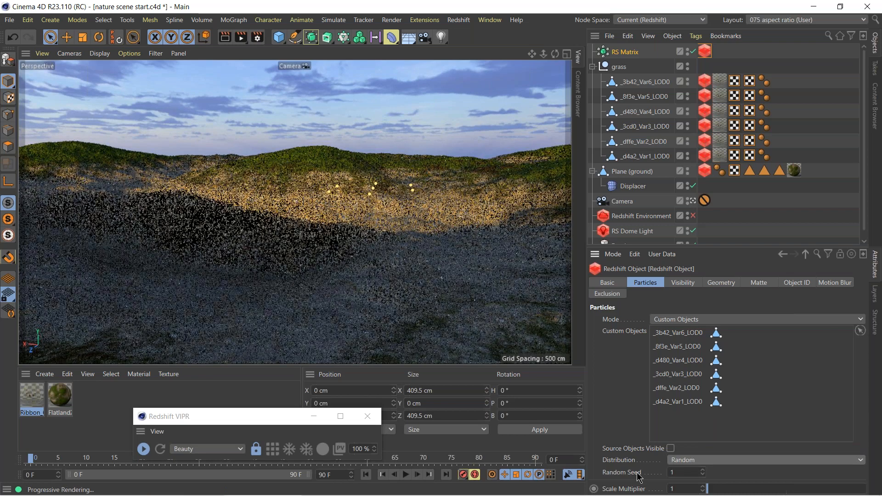
pyautogui.click(593, 66)
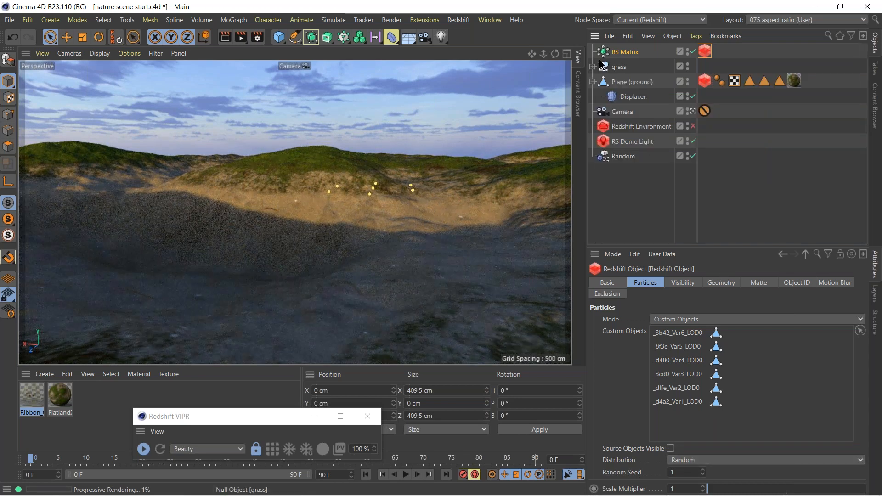
# Switch the RS Matrix mode to Object and assign Plane (ground) as the object to distribute over.
pyautogui.click(620, 52)
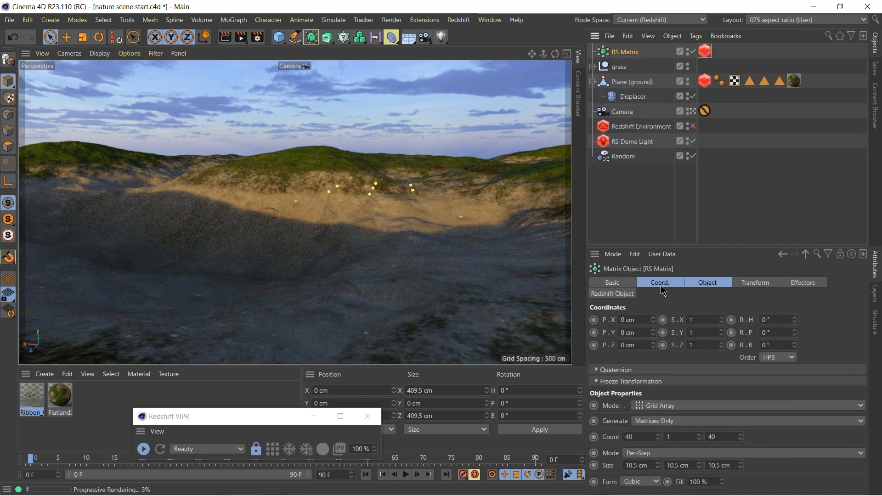
pyautogui.click(714, 285)
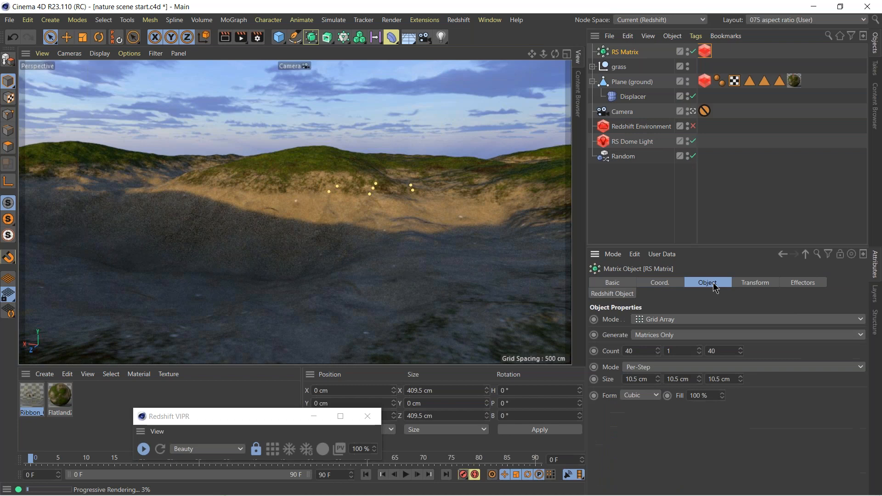
pyautogui.click(651, 320)
pyautogui.click(653, 331)
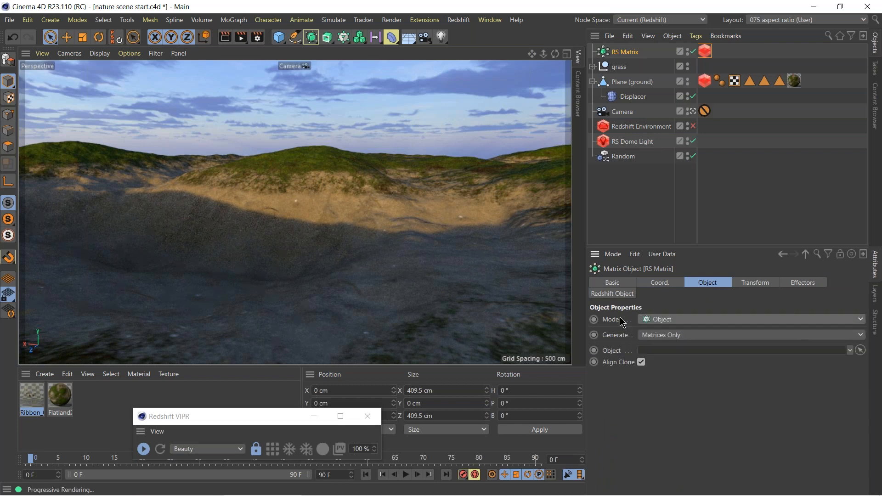
pyautogui.moveTo(614, 86); pyautogui.dragTo(689, 351)
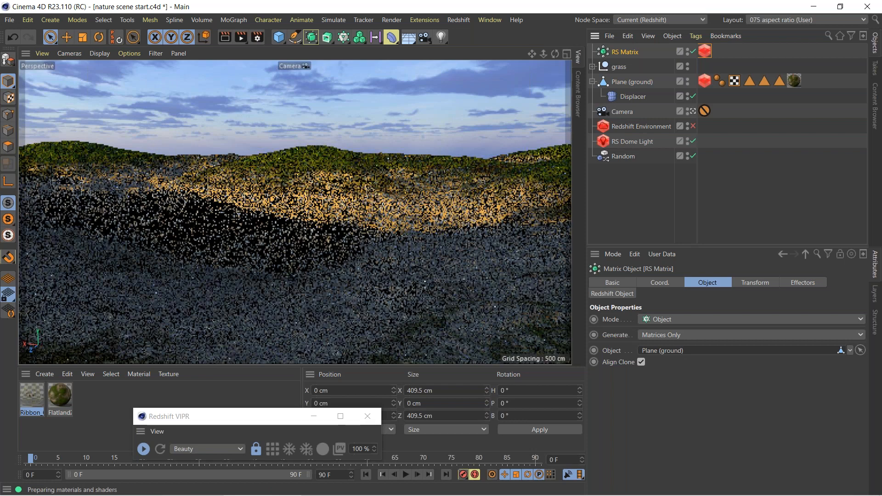
# Stop and restart the Redshift viewport render, keeping RS Matrix selected.
pyautogui.click(143, 449)
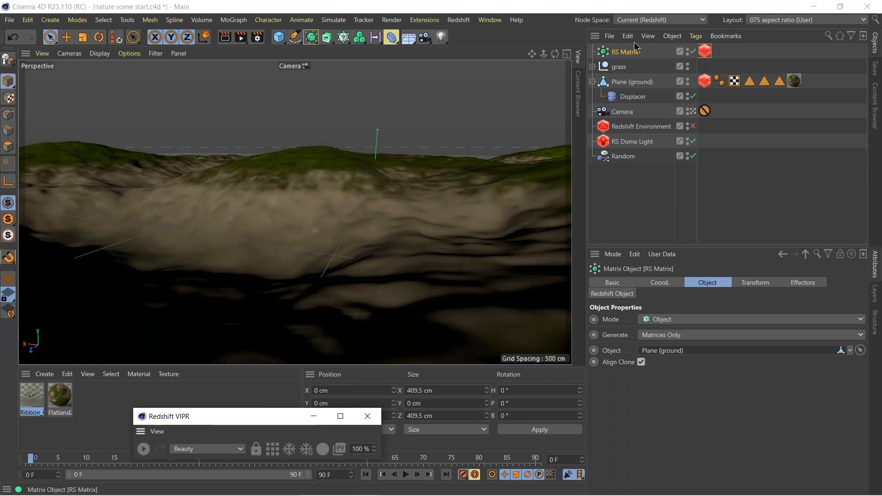
pyautogui.click(618, 49)
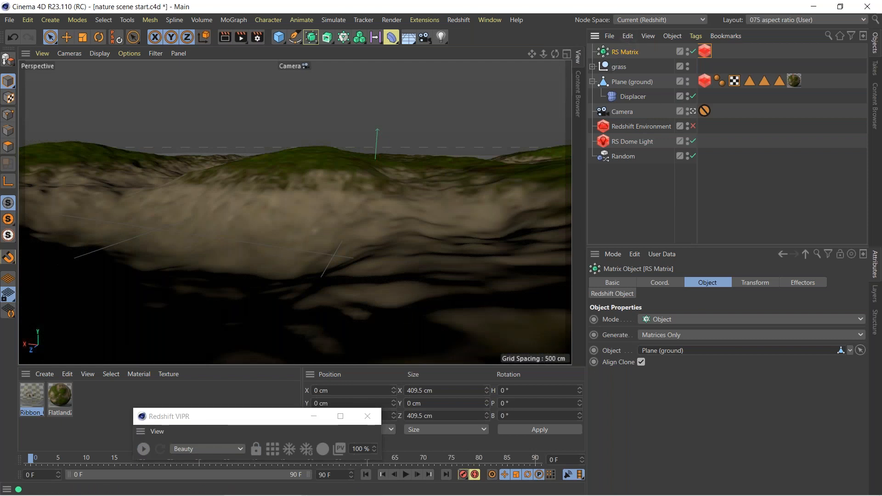
pyautogui.click(142, 449)
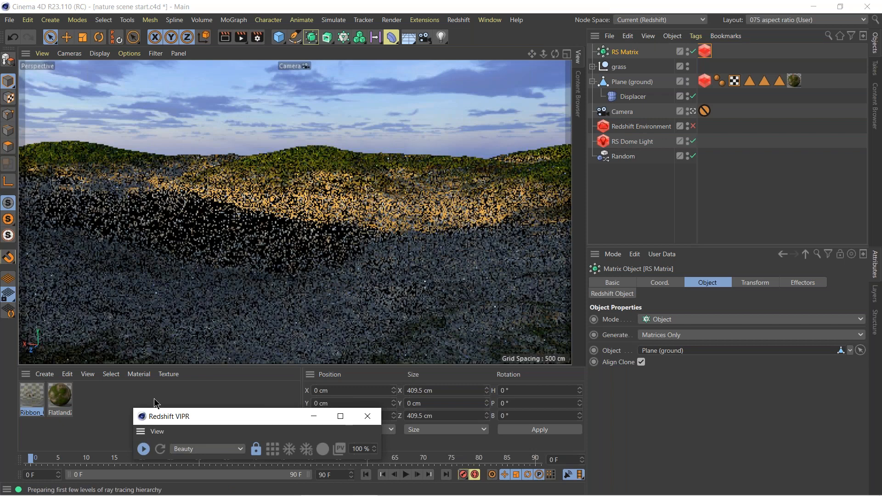
# Stop the Redshift viewport render and delete the RS Matrix object.
pyautogui.click(143, 449)
pyautogui.click(625, 55)
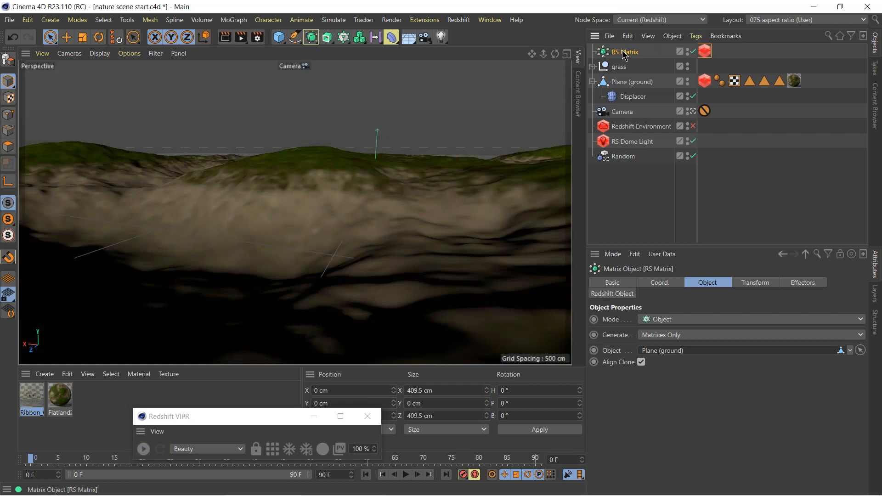
pyautogui.press('Delete')
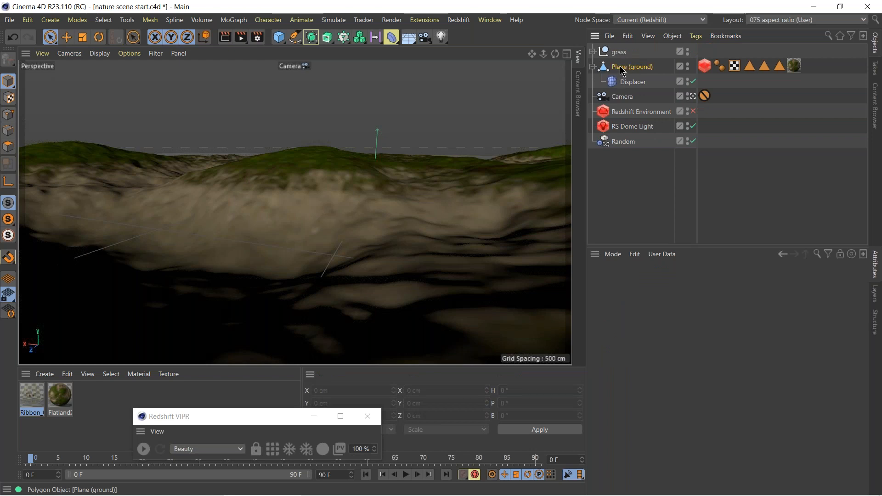
# Add a MoGraph Matrix, set its mode to Object and assign Plane (ground) as the object to distribute over.
pyautogui.click(618, 67)
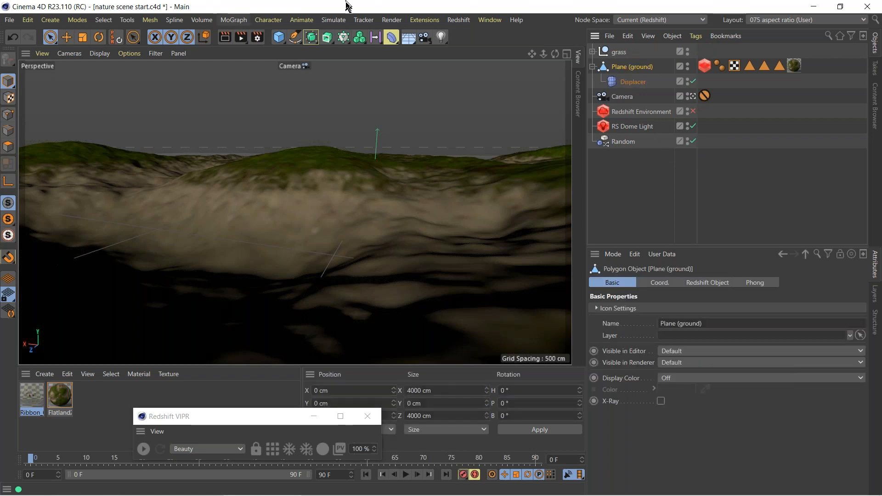
pyautogui.click(344, 38)
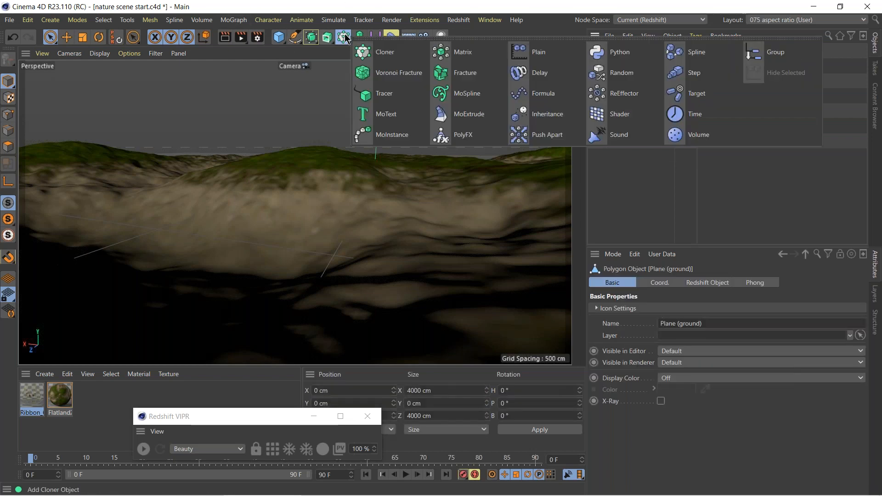
pyautogui.click(456, 53)
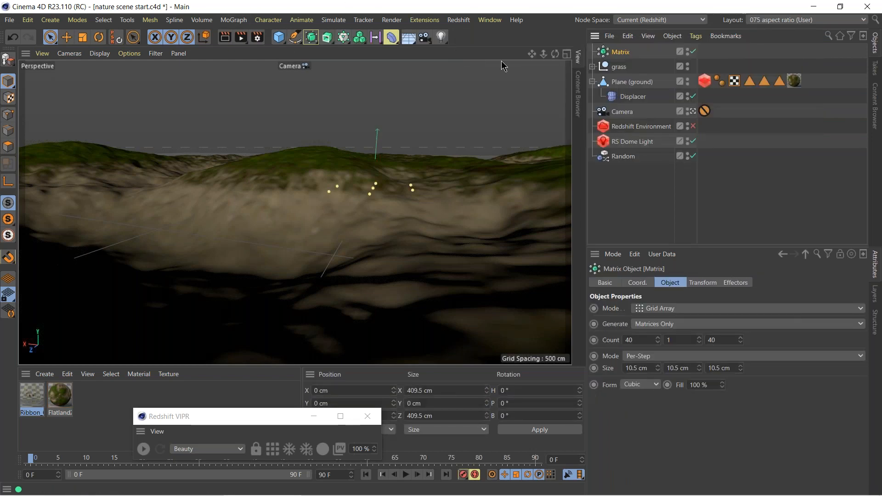
pyautogui.click(660, 312)
pyautogui.click(662, 316)
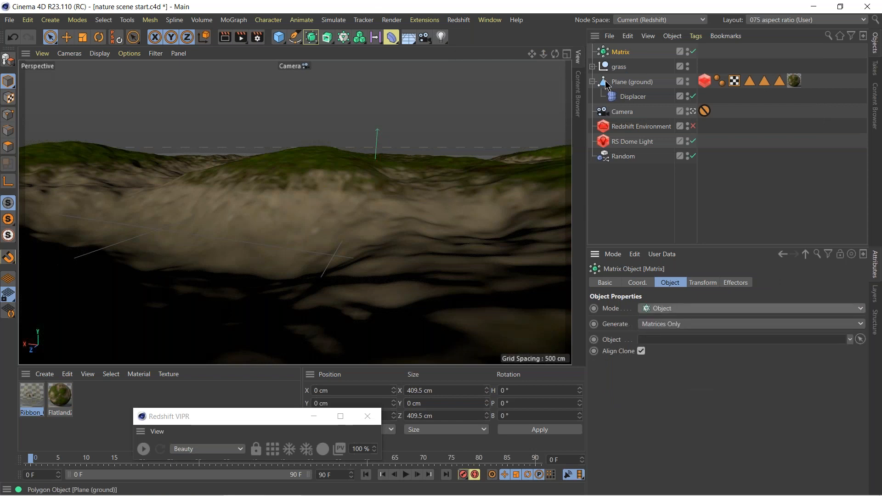
pyautogui.moveTo(606, 85); pyautogui.dragTo(662, 345)
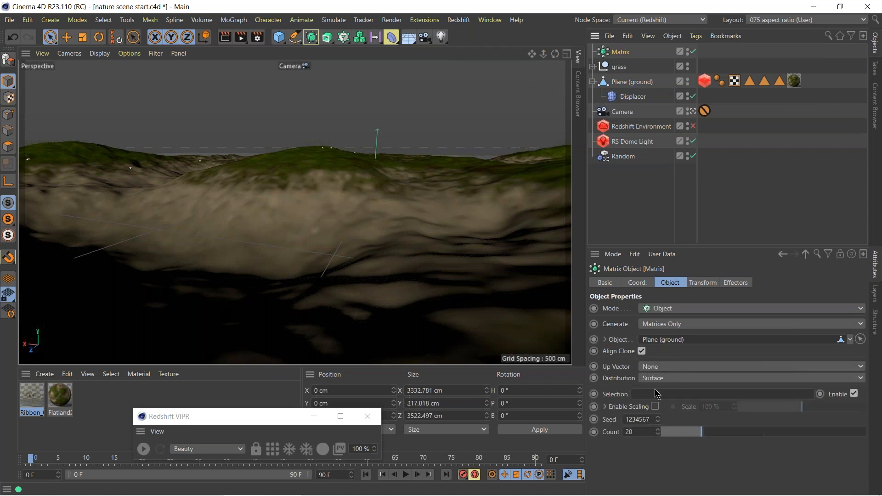
# Add a Redshift Object tag to the Matrix and set its particle mode to Custom Objects.
pyautogui.rightClick(606, 55)
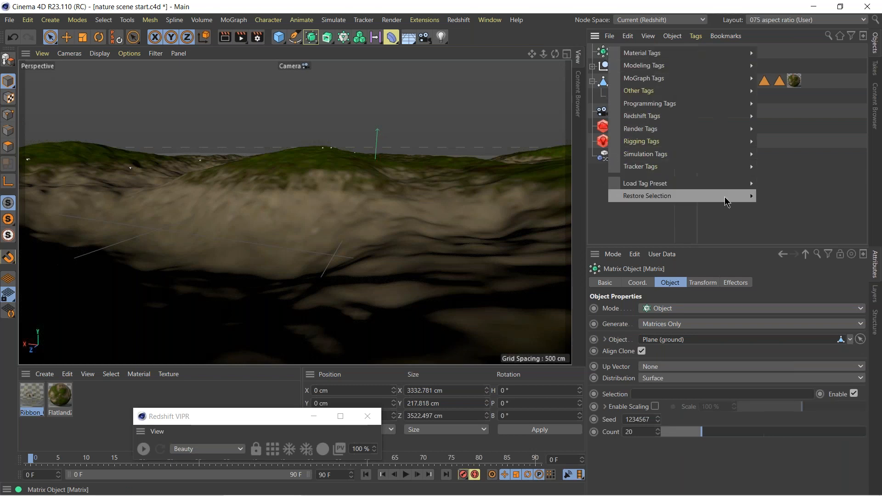
pyautogui.moveTo(735, 117)
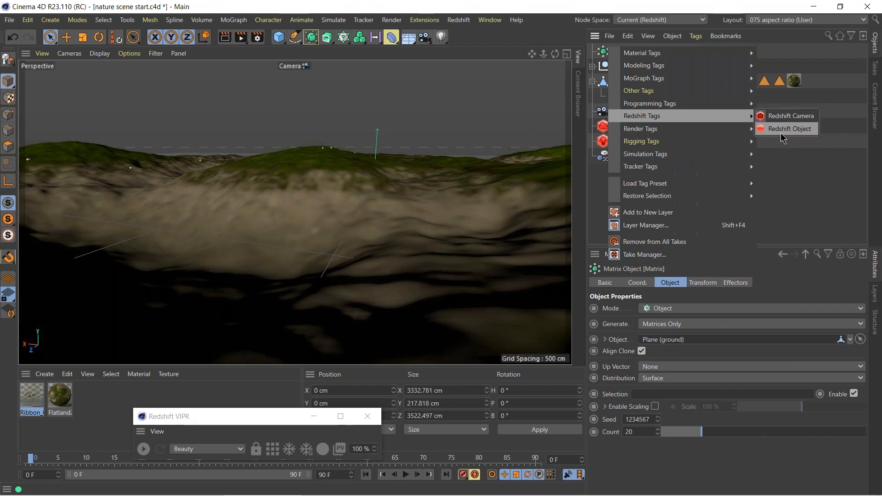
pyautogui.click(783, 129)
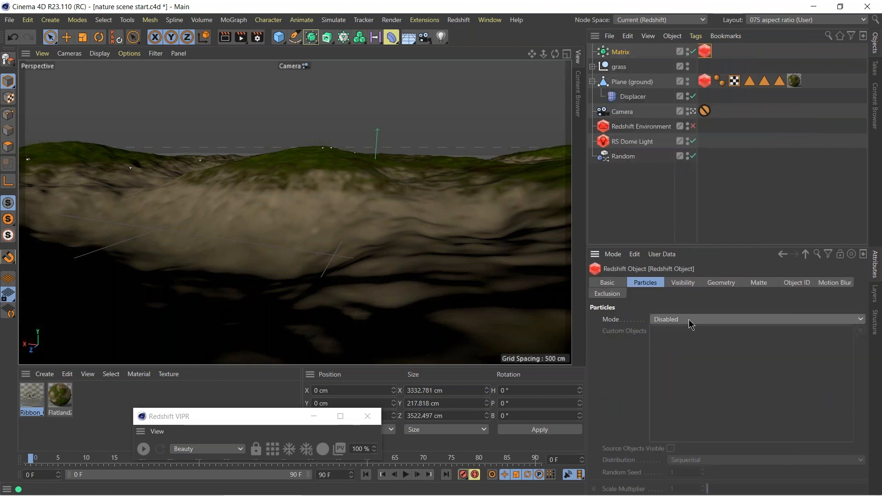
pyautogui.click(671, 324)
pyautogui.click(685, 382)
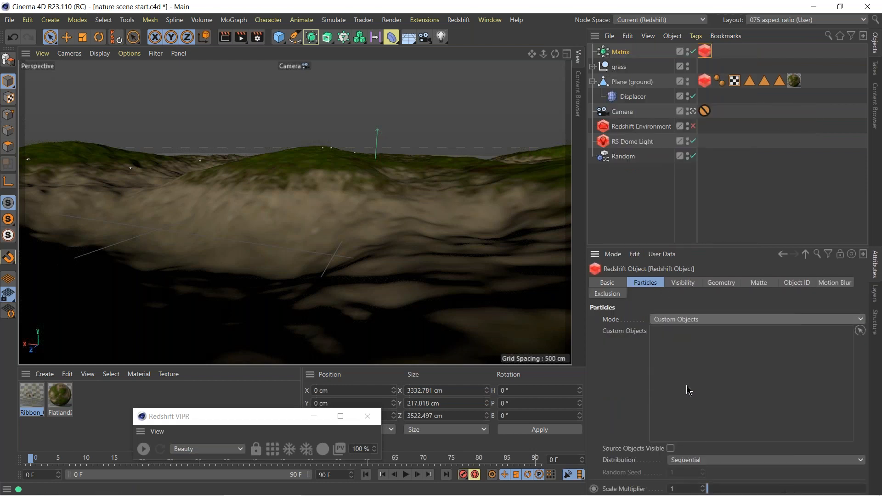
# Pick all six grass variations, Var1 through Var6, as the custom objects of the Matrix particles.
pyautogui.click(592, 67)
pyautogui.click(860, 331)
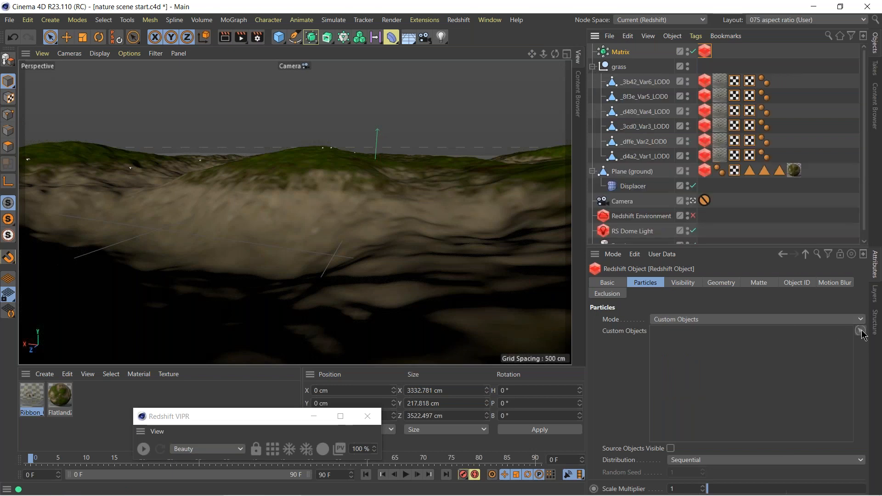
pyautogui.click(649, 155)
pyautogui.click(655, 141)
pyautogui.click(657, 126)
pyautogui.click(661, 111)
pyautogui.click(661, 97)
pyautogui.click(657, 82)
pyautogui.click(860, 331)
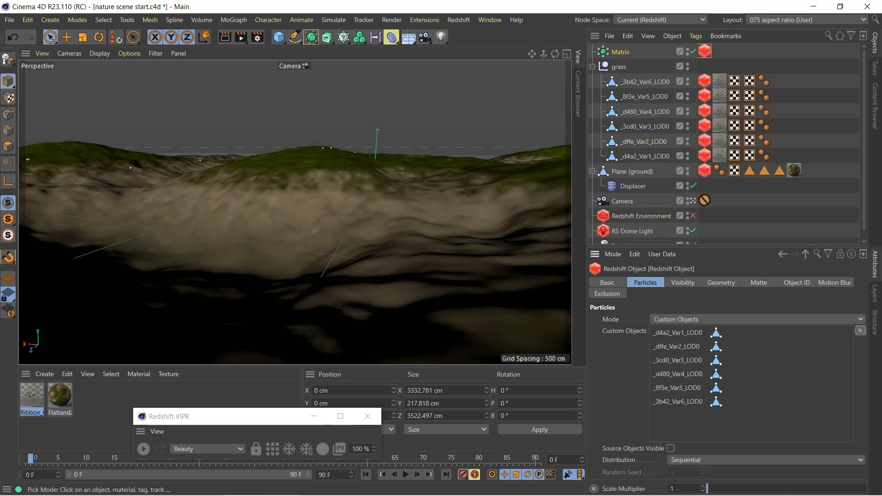
# Set the particle distribution of the Matrix's Redshift tag to Random and collapse the grass group.
pyautogui.click(693, 460)
pyautogui.click(695, 442)
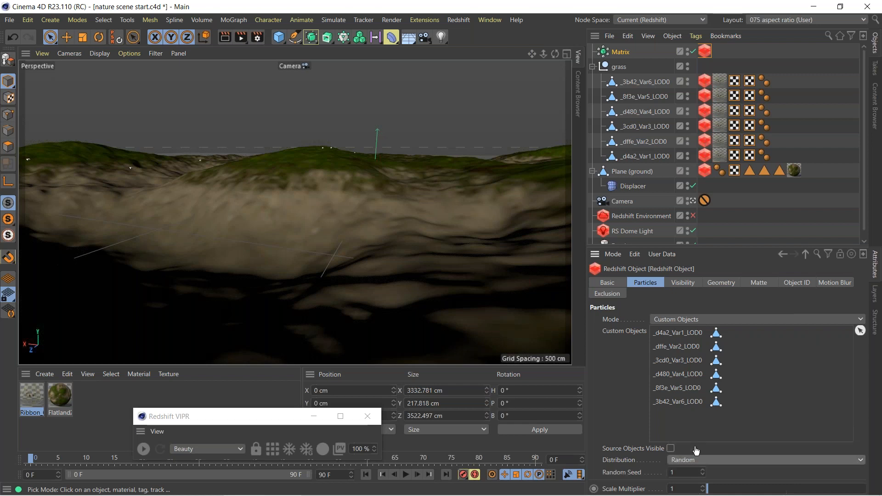
pyautogui.click(860, 330)
pyautogui.click(593, 67)
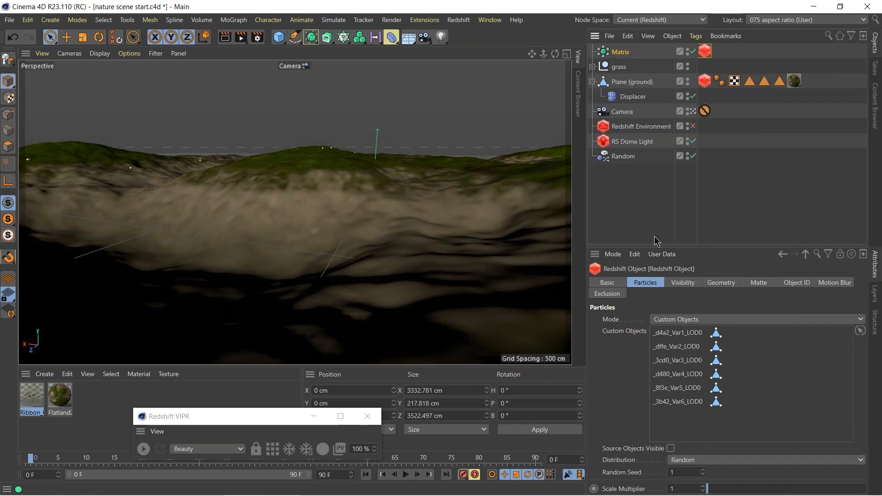
# Set the Matrix count to 200000 and start the Redshift viewport render.
pyautogui.click(603, 52)
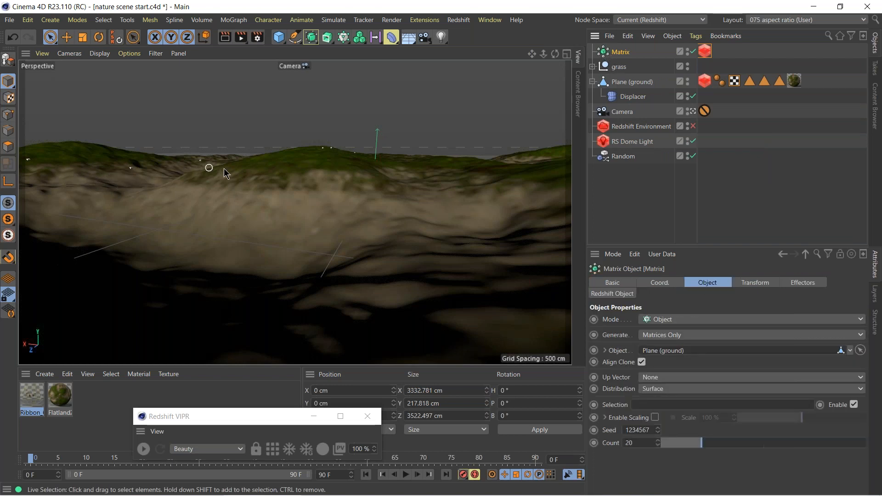
pyautogui.doubleClick(633, 442)
pyautogui.write('20000')
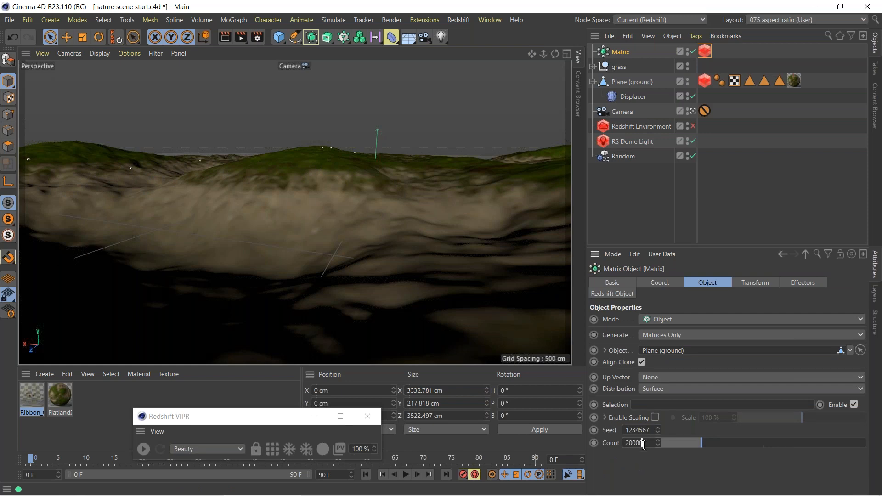
pyautogui.press('BackSpace')
pyautogui.press('Return')
pyautogui.press('Return')
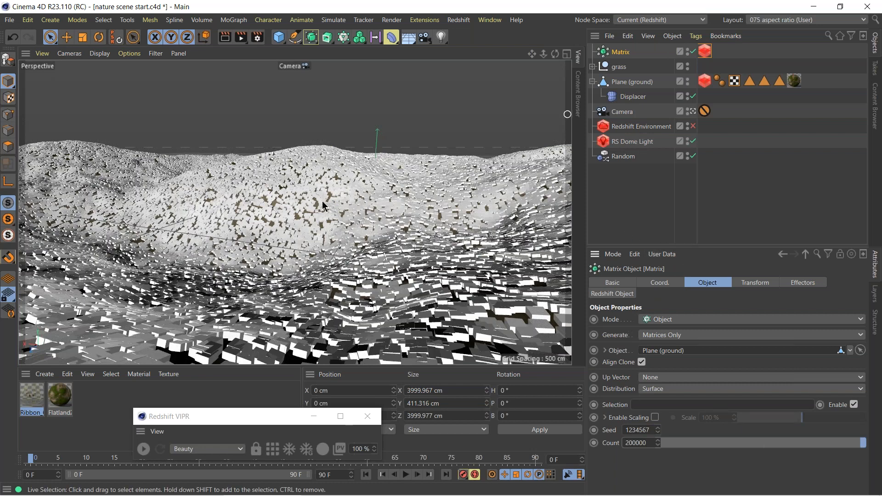
pyautogui.click(143, 449)
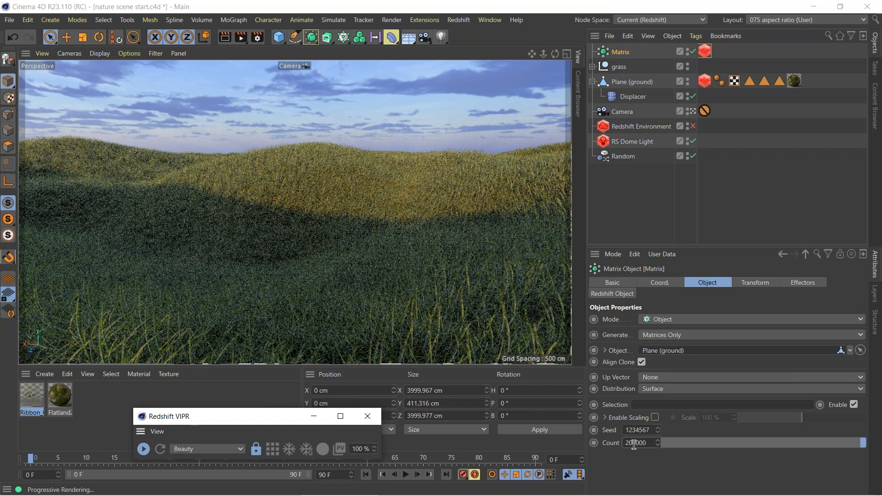
# Reduce the Matrix count to 50000.
pyautogui.moveTo(636, 444); pyautogui.dragTo(624, 446)
pyautogui.write('5')
pyautogui.press('Return')
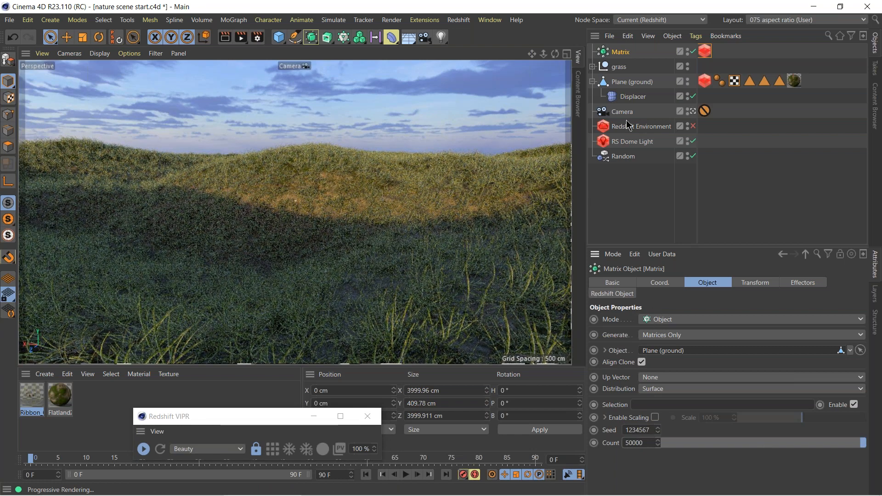
# Leave the scene camera for the default camera and inspect the Matrix points on the ground up close.
pyautogui.click(693, 112)
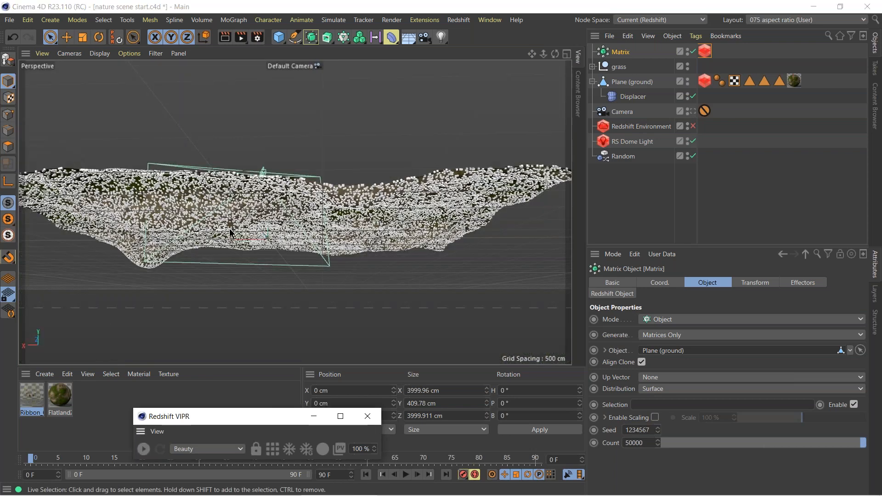
pyautogui.keyDown('alt'); pyautogui.moveTo(231, 228); pyautogui.dragTo(219, 215); pyautogui.keyUp('alt')
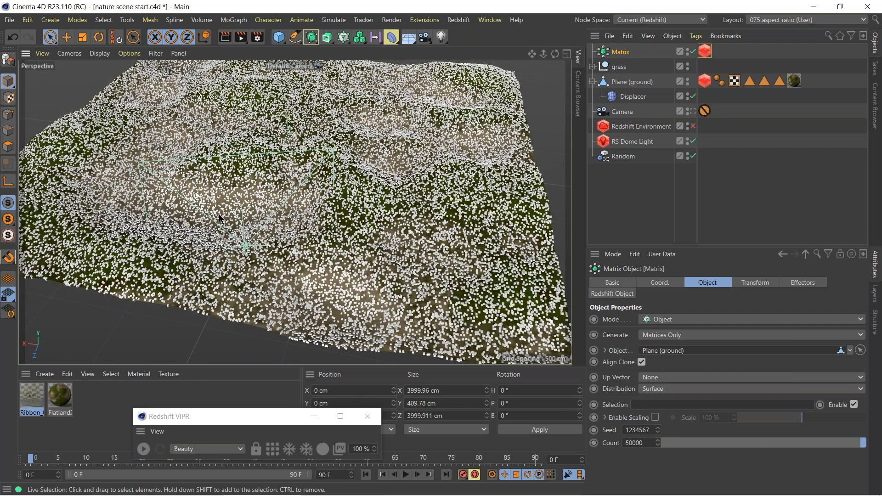
pyautogui.scroll(10, 236, 168)
pyautogui.scroll(-10, 264, 216)
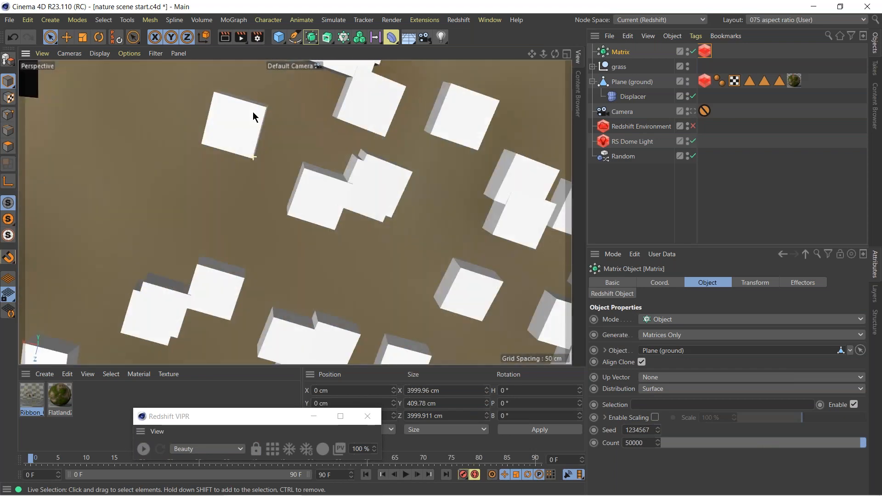
pyautogui.scroll(-5, 225, 172)
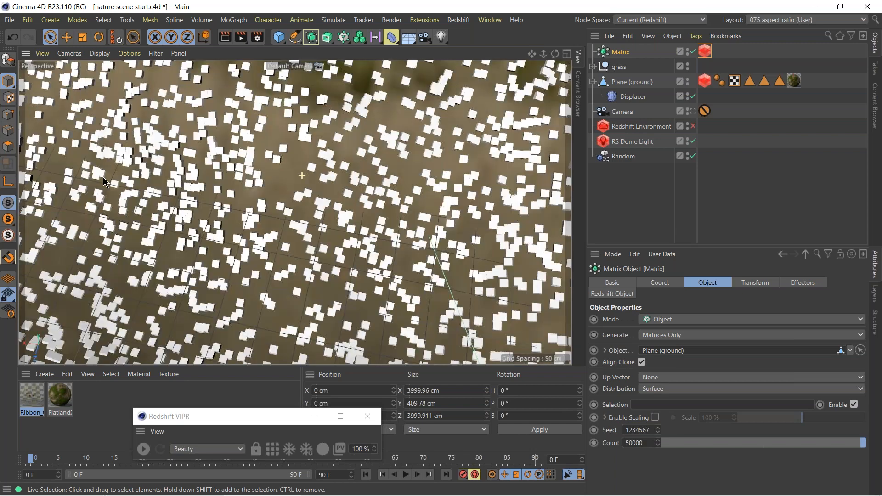
pyautogui.scroll(6, 237, 224)
pyautogui.scroll(4, 238, 227)
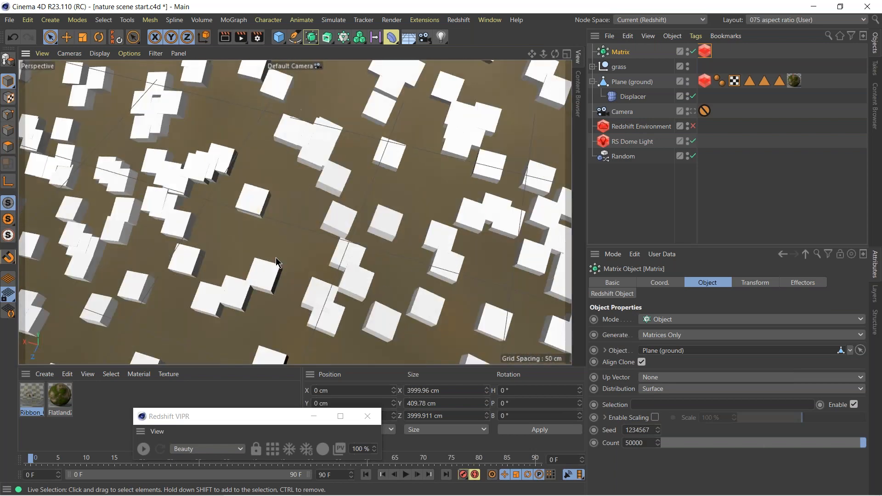
# Restart the Redshift render with the camera lock released and examine the orientation of the grass up close.
pyautogui.click(143, 448)
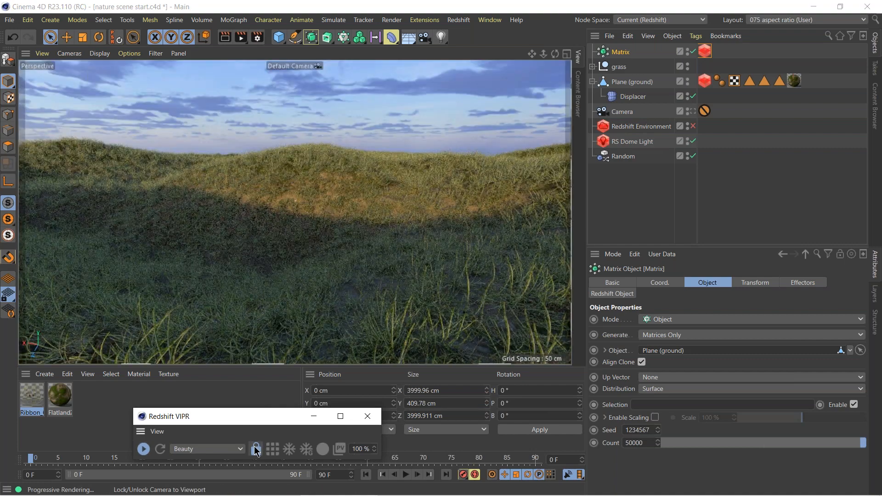
pyautogui.click(256, 449)
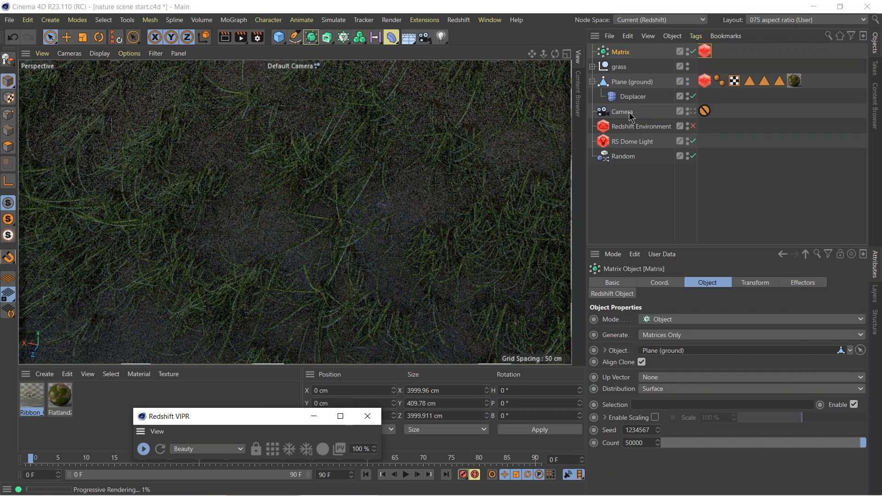
pyautogui.click(368, 196)
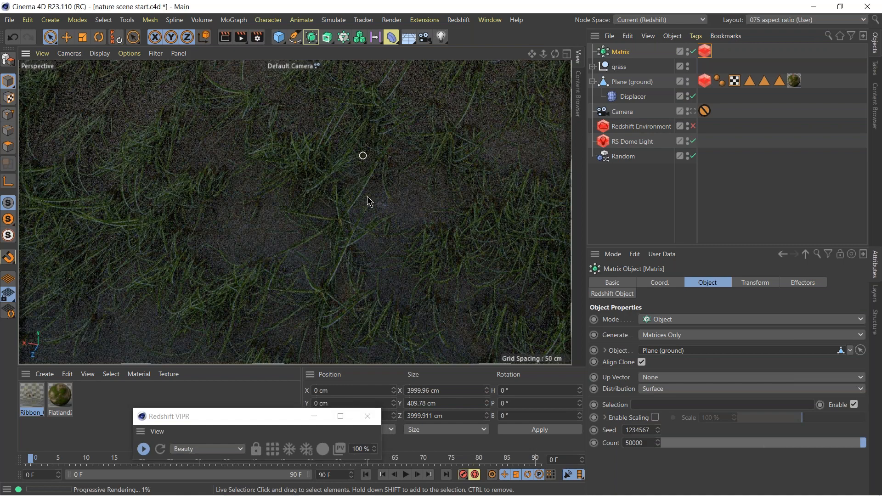
pyautogui.keyDown('alt'); pyautogui.moveTo(367, 202); pyautogui.dragTo(578, 237); pyautogui.keyUp('alt')
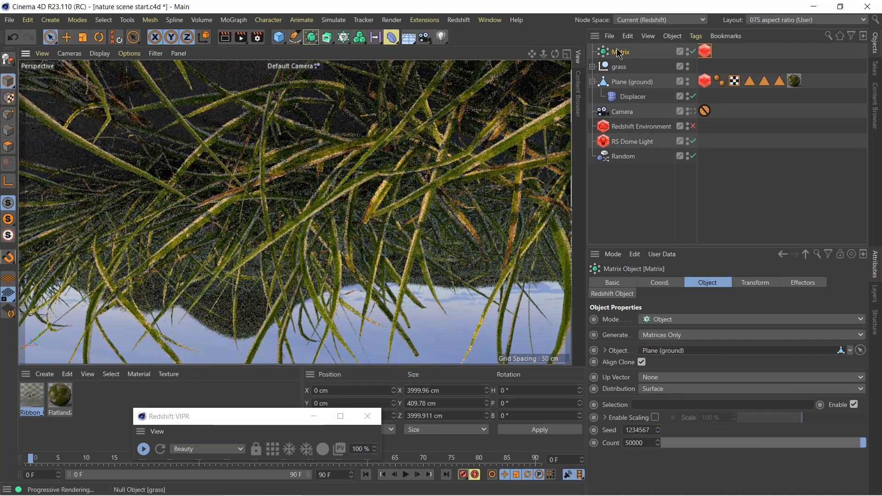
pyautogui.keyDown('alt'); pyautogui.moveTo(405, 252); pyautogui.dragTo(381, 323, button='middle'); pyautogui.keyUp('alt')
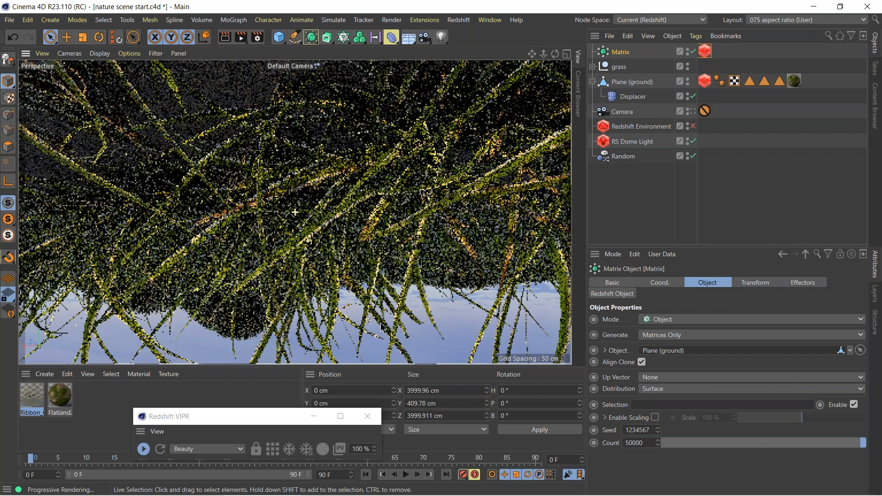
pyautogui.keyDown('alt'); pyautogui.moveTo(381, 323); pyautogui.dragTo(391, 248); pyautogui.keyUp('alt')
# Set the Matrix transform's pitch rotation (R.P) to -90° to reorient the grass clones.
pyautogui.click(759, 285)
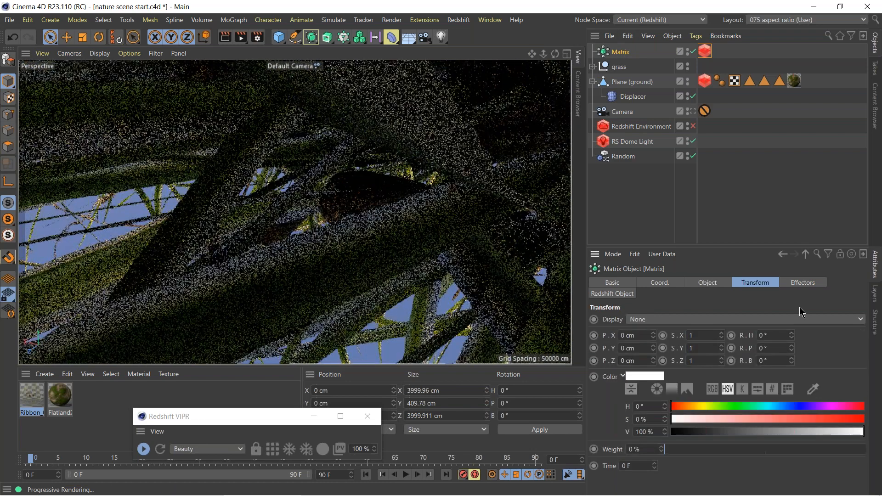
pyautogui.keyDown('alt'); pyautogui.moveTo(417, 212); pyautogui.dragTo(336, 238); pyautogui.keyUp('alt')
pyautogui.keyDown('alt'); pyautogui.moveTo(334, 233); pyautogui.dragTo(261, 234, button='right'); pyautogui.keyUp('alt')
pyautogui.keyDown('alt'); pyautogui.moveTo(261, 238); pyautogui.dragTo(205, 298); pyautogui.keyUp('alt')
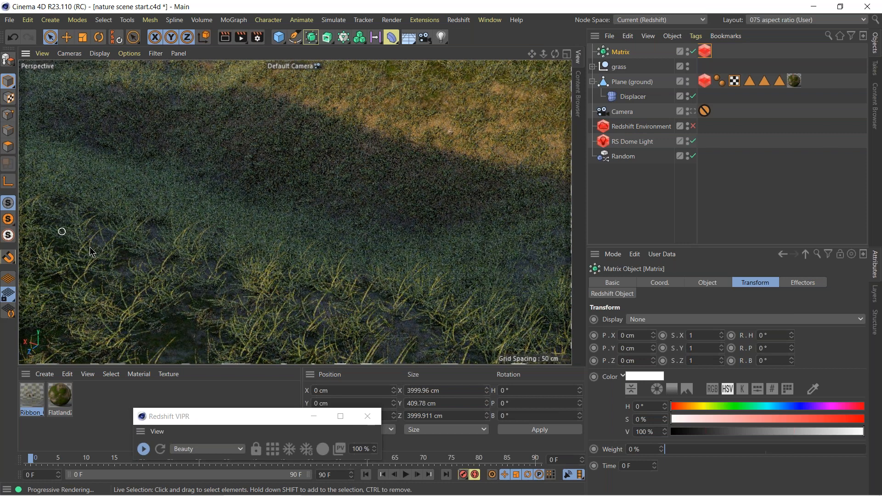
pyautogui.click(777, 349)
pyautogui.write('-9')
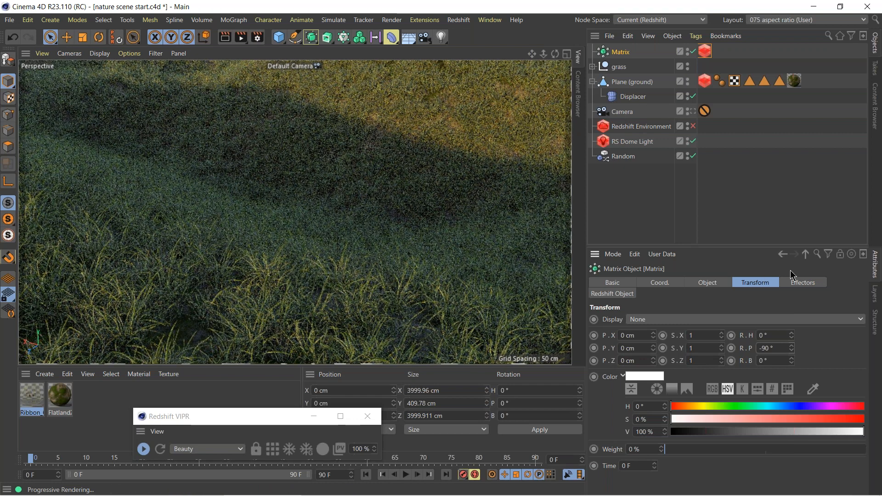
# Add the Random effector to the Matrix's effectors and open the effector's parameters.
pyautogui.click(799, 281)
pyautogui.moveTo(604, 156); pyautogui.dragTo(711, 347)
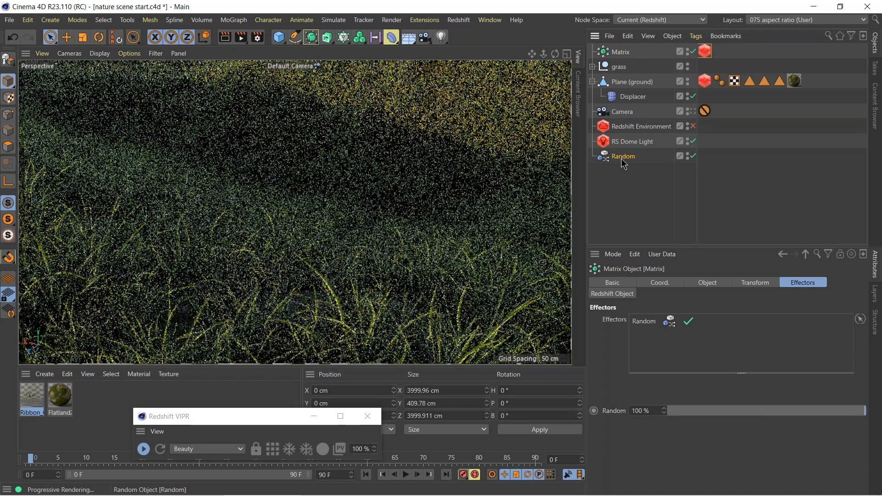
pyautogui.click(621, 159)
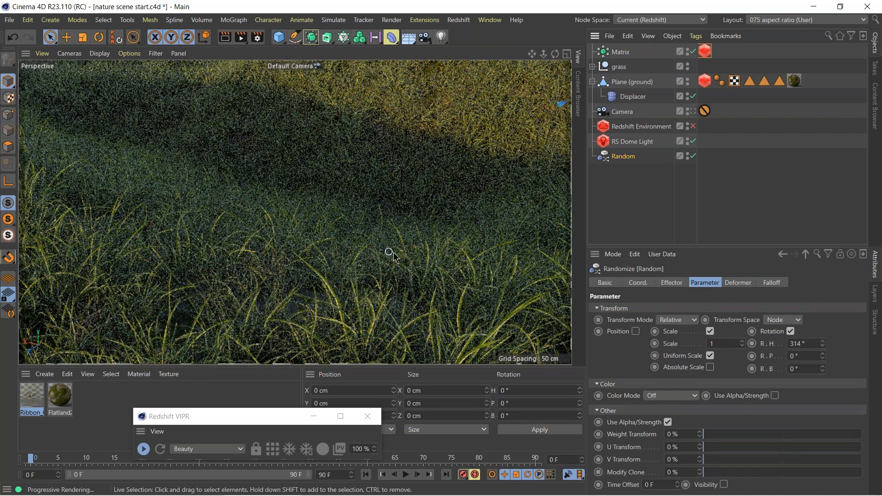
# Disable the Matrix, stop the Redshift render, and select the ground plane for polygon editing.
pyautogui.keyDown('alt'); pyautogui.moveTo(386, 210); pyautogui.dragTo(200, 324, button='right'); pyautogui.keyUp('alt')
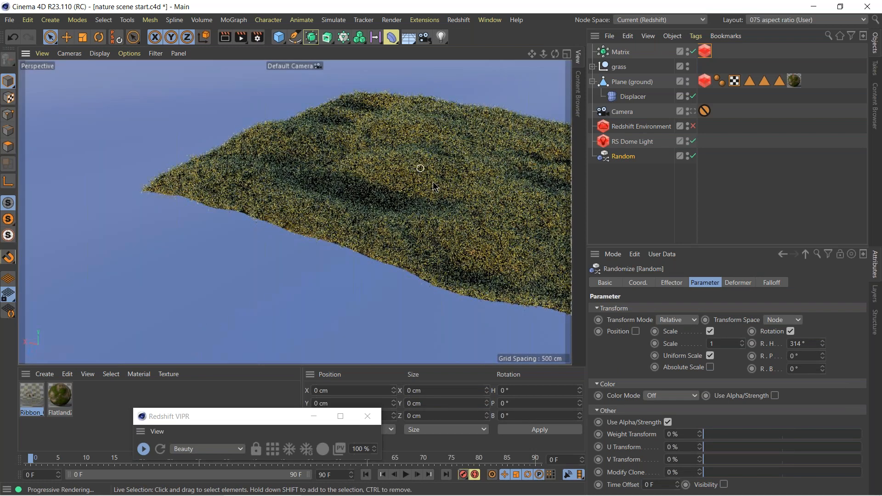
pyautogui.click(749, 81)
pyautogui.click(693, 52)
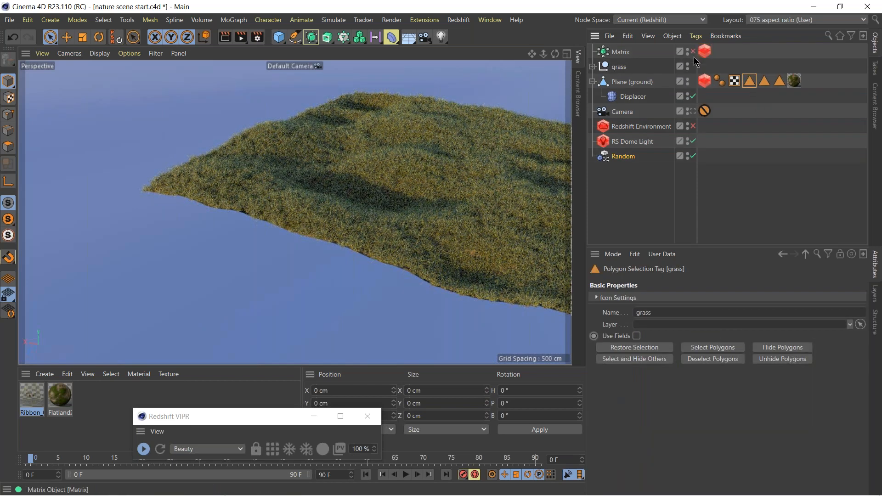
pyautogui.click(144, 449)
pyautogui.click(8, 148)
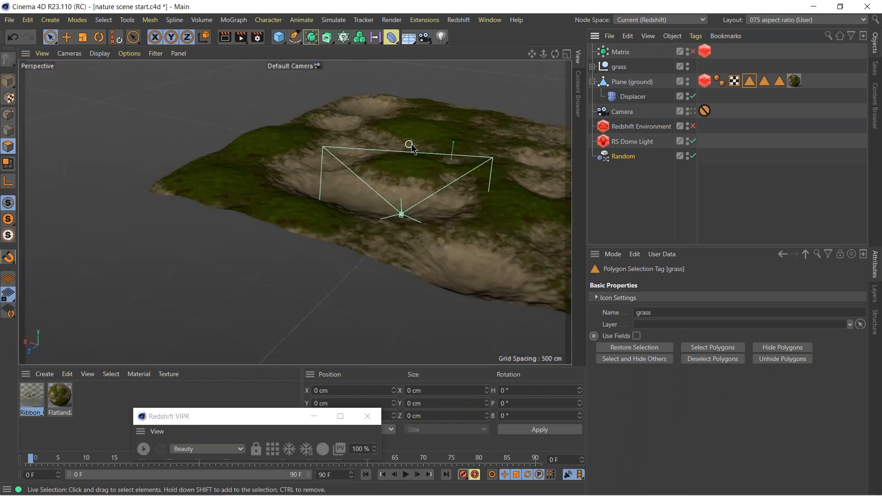
pyautogui.click(632, 82)
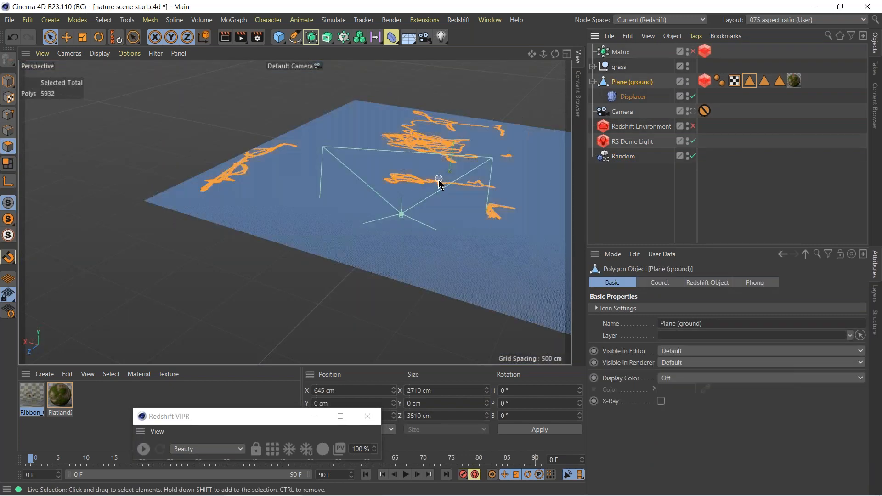
# Recall the ground plane's stored grass, rocks and ferns polygon selections one by one and examine the area each covers.
pyautogui.keyDown('alt'); pyautogui.moveTo(430, 168); pyautogui.dragTo(390, 110); pyautogui.keyUp('alt')
pyautogui.keyDown('alt'); pyautogui.moveTo(395, 187); pyautogui.dragTo(287, 201, button='middle'); pyautogui.keyUp('alt')
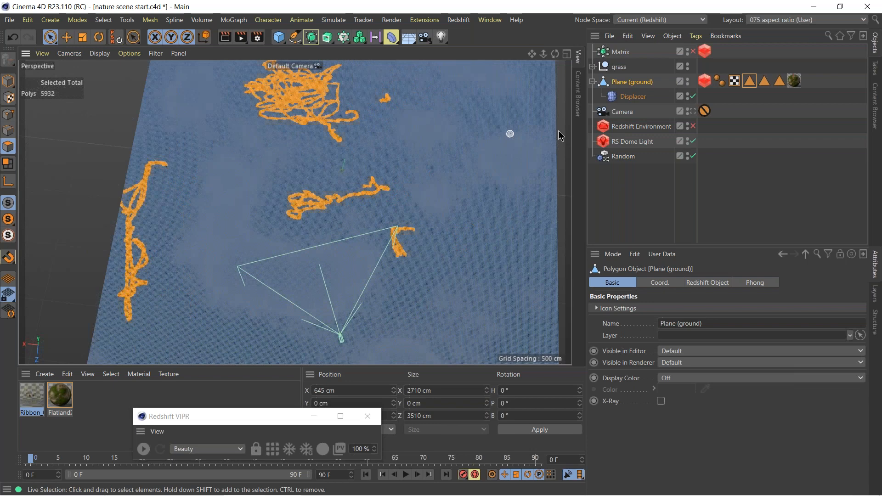
pyautogui.click(740, 54)
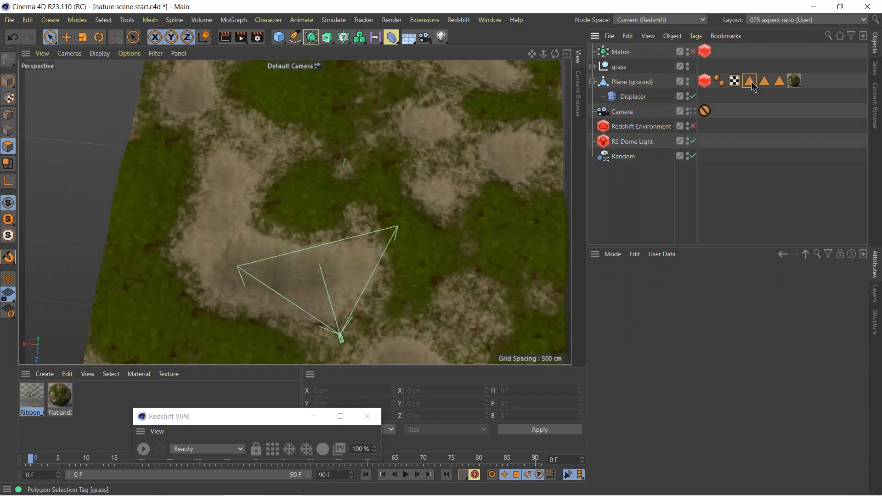
pyautogui.click(752, 85)
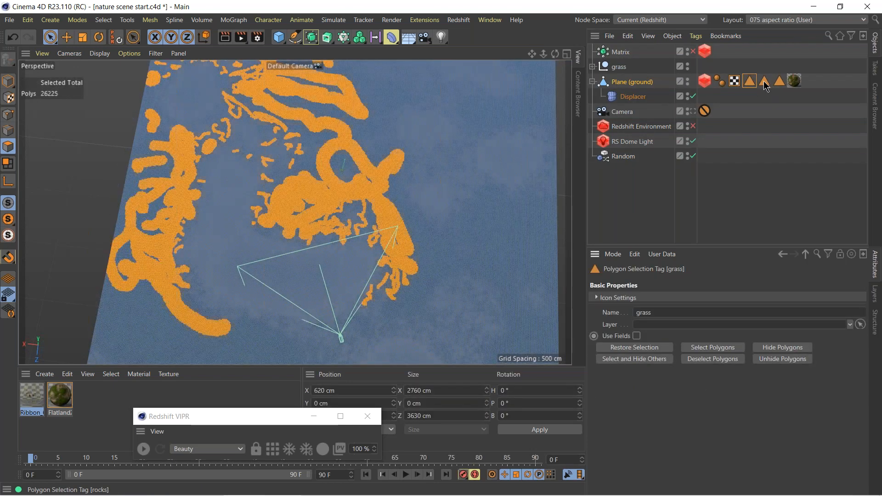
pyautogui.doubleClick(766, 82)
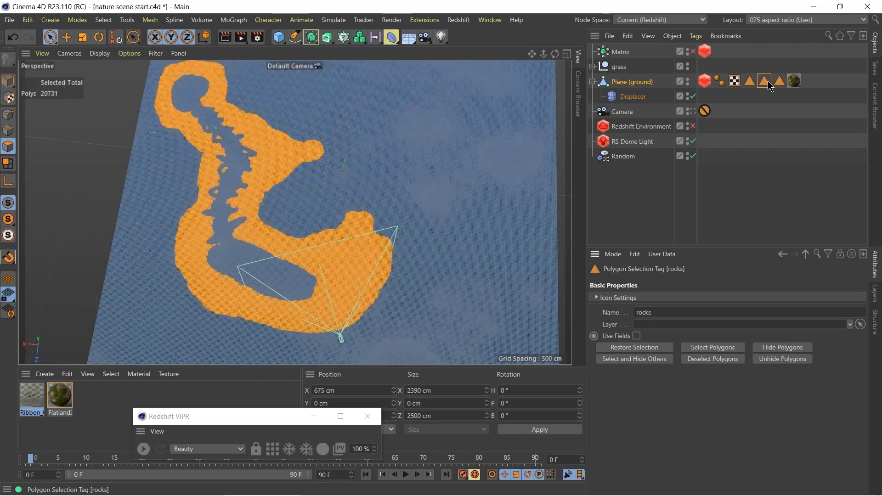
pyautogui.click(779, 82)
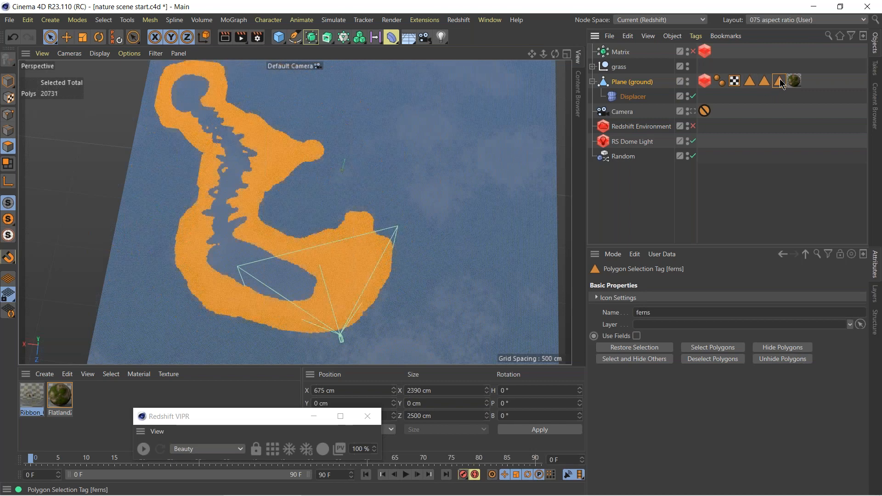
pyautogui.doubleClick(780, 82)
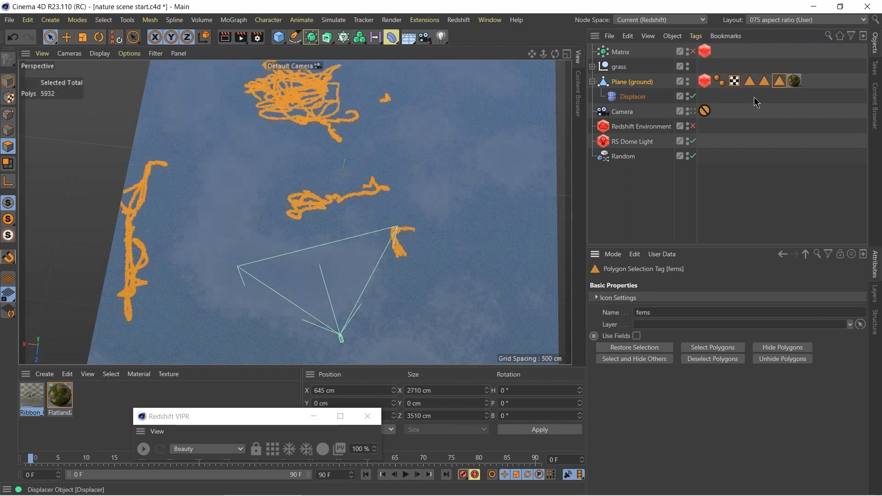
pyautogui.click(754, 96)
# Try painting a new polygon selection over the ground plane's green mossy patches, following their edges up close with Live Selection.
pyautogui.keyDown('alt'); pyautogui.moveTo(325, 198); pyautogui.dragTo(333, 260); pyautogui.keyUp('alt')
pyautogui.click(615, 84)
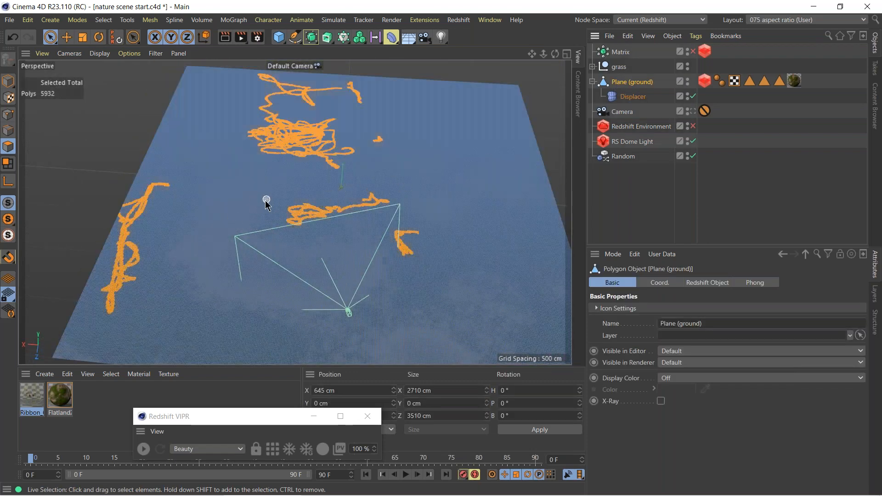
pyautogui.keyDown('alt'); pyautogui.moveTo(301, 268); pyautogui.dragTo(282, 165); pyautogui.keyUp('alt')
pyautogui.keyDown('alt'); pyautogui.moveTo(283, 164); pyautogui.dragTo(356, 166, button='right'); pyautogui.keyUp('alt')
pyautogui.moveTo(307, 170)
pyautogui.mouseDown()
pyautogui.moveTo(325, 250)
pyautogui.moveTo(388, 195)
pyautogui.moveTo(547, 266)
pyautogui.moveTo(539, 247)
pyautogui.moveTo(537, 304)
pyautogui.moveTo(553, 326)
pyautogui.mouseUp()
pyautogui.keyDown('alt'); pyautogui.moveTo(553, 326); pyautogui.dragTo(422, 158, button='middle'); pyautogui.keyUp('alt')
pyautogui.moveTo(423, 157)
pyautogui.keyDown('shift'); pyautogui.mouseDown()
pyautogui.moveTo(454, 261)
pyautogui.moveTo(473, 233)
pyautogui.moveTo(473, 303)
pyautogui.moveTo(481, 264)
pyautogui.mouseUp(); pyautogui.keyUp('shift')
pyautogui.moveTo(170, 110)
pyautogui.keyDown('shift'); pyautogui.mouseDown()
pyautogui.moveTo(272, 175)
pyautogui.moveTo(244, 184)
pyautogui.mouseUp(); pyautogui.keyUp('shift')
pyautogui.keyDown('shift'); pyautogui.moveTo(314, 187); pyautogui.dragTo(388, 158); pyautogui.keyUp('shift')
pyautogui.keyDown('shift'); pyautogui.moveTo(293, 140); pyautogui.dragTo(300, 114); pyautogui.keyUp('shift')
pyautogui.moveTo(189, 153)
pyautogui.keyDown('alt'); pyautogui.mouseDown(button='middle')
pyautogui.moveTo(212, 173)
pyautogui.moveTo(395, 185)
pyautogui.mouseUp(button='middle'); pyautogui.keyUp('alt')
pyautogui.moveTo(355, 141)
pyautogui.keyDown('shift'); pyautogui.mouseDown()
pyautogui.moveTo(387, 142)
pyautogui.moveTo(344, 190)
pyautogui.mouseUp(); pyautogui.keyUp('shift')
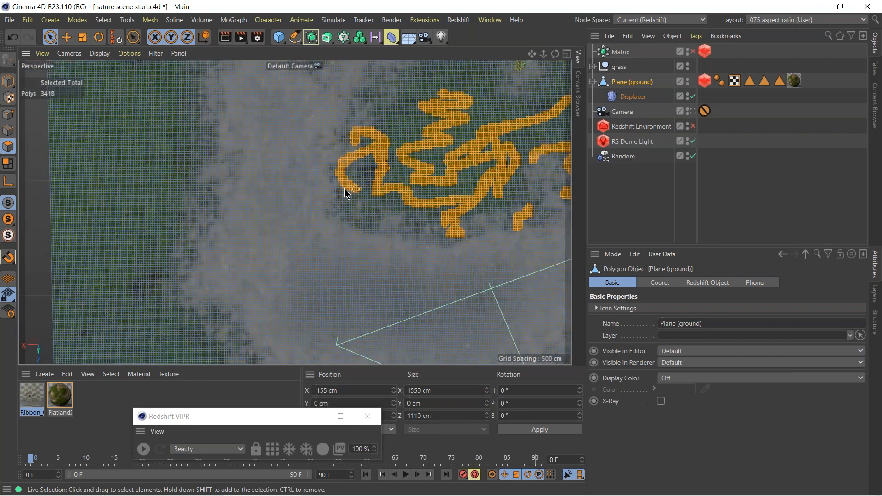
pyautogui.moveTo(357, 236)
pyautogui.keyDown('shift'); pyautogui.mouseDown()
pyautogui.moveTo(140, 270)
pyautogui.moveTo(153, 164)
pyautogui.moveTo(151, 257)
pyautogui.moveTo(186, 353)
pyautogui.mouseUp(); pyautogui.keyUp('shift')
pyautogui.keyDown('alt'); pyautogui.moveTo(171, 223); pyautogui.dragTo(180, 199, button='middle'); pyautogui.keyUp('alt')
pyautogui.keyDown('shift'); pyautogui.moveTo(180, 198); pyautogui.dragTo(230, 226); pyautogui.keyUp('shift')
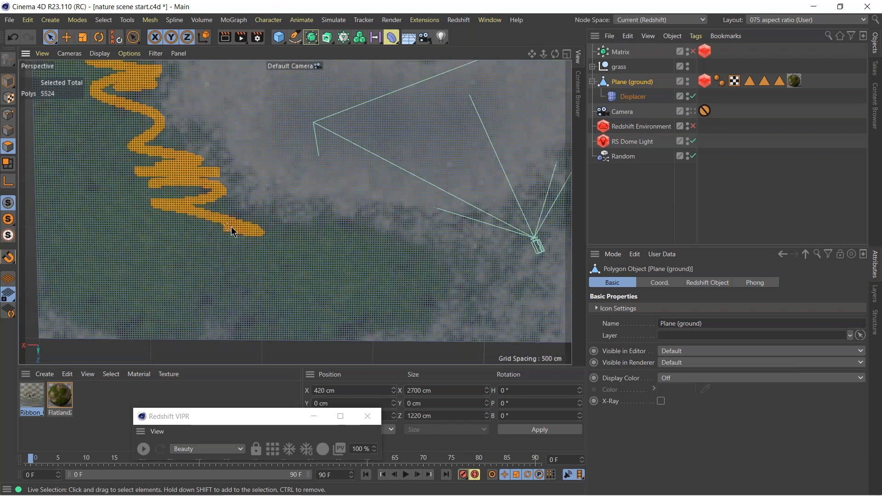
pyautogui.keyDown('alt'); pyautogui.moveTo(235, 142); pyautogui.dragTo(192, 253, button='middle'); pyautogui.keyUp('alt')
pyautogui.keyDown('alt'); pyautogui.moveTo(393, 228); pyautogui.dragTo(137, 236, button='right'); pyautogui.keyUp('alt')
pyautogui.keyDown('alt'); pyautogui.moveTo(418, 170); pyautogui.dragTo(378, 214, button='middle'); pyautogui.keyUp('alt')
pyautogui.moveTo(404, 169)
pyautogui.keyDown('shift'); pyautogui.mouseDown()
pyautogui.moveTo(362, 146)
pyautogui.moveTo(406, 123)
pyautogui.moveTo(280, 88)
pyautogui.moveTo(274, 70)
pyautogui.moveTo(257, 121)
pyautogui.moveTo(196, 134)
pyautogui.moveTo(188, 121)
pyautogui.mouseUp(); pyautogui.keyUp('shift')
pyautogui.moveTo(262, 152)
pyautogui.keyDown('alt'); pyautogui.mouseDown(button='right')
pyautogui.moveTo(290, 162)
pyautogui.moveTo(453, 148)
pyautogui.moveTo(386, 189)
pyautogui.moveTo(334, 204)
pyautogui.mouseUp(button='right'); pyautogui.keyUp('alt')
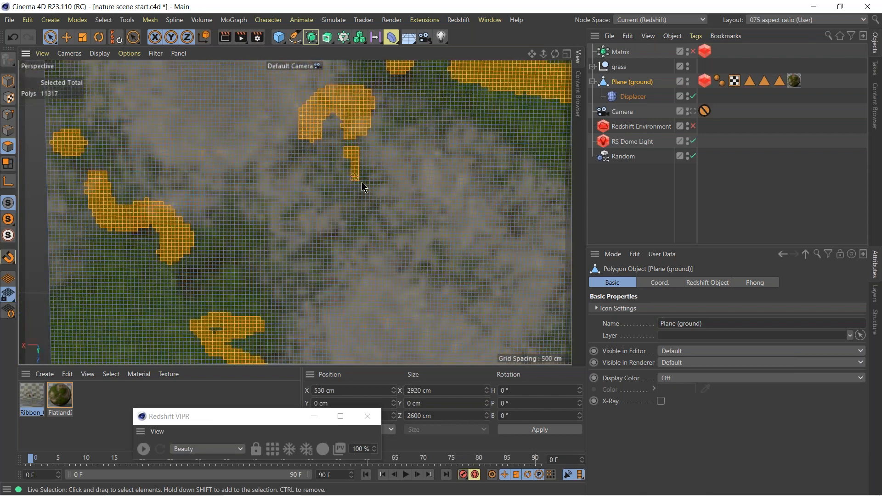
pyautogui.moveTo(356, 217)
pyautogui.keyDown('shift'); pyautogui.mouseDown()
pyautogui.moveTo(309, 252)
pyautogui.moveTo(305, 203)
pyautogui.moveTo(259, 236)
pyautogui.mouseUp(); pyautogui.keyUp('shift')
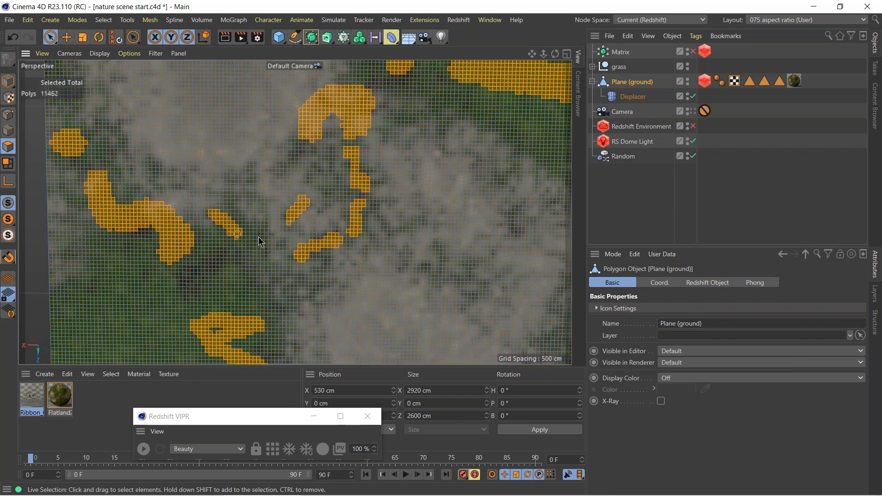
pyautogui.moveTo(431, 279)
pyautogui.keyDown('shift'); pyautogui.mouseDown()
pyautogui.moveTo(433, 262)
pyautogui.moveTo(508, 211)
pyautogui.moveTo(512, 175)
pyautogui.moveTo(427, 132)
pyautogui.mouseUp(); pyautogui.keyUp('shift')
pyautogui.keyDown('shift'); pyautogui.moveTo(460, 106); pyautogui.dragTo(457, 107); pyautogui.keyUp('shift')
pyautogui.keyDown('shift'); pyautogui.moveTo(386, 81); pyautogui.dragTo(411, 73); pyautogui.keyUp('shift')
pyautogui.moveTo(467, 261)
pyautogui.keyDown('alt'); pyautogui.mouseDown(button='middle')
pyautogui.moveTo(459, 255)
pyautogui.moveTo(444, 299)
pyautogui.moveTo(338, 124)
pyautogui.mouseUp(button='middle'); pyautogui.keyUp('alt')
# Restore the grass polygon selection, add polygons along the mossy patch's lower edge, and update the stored selection.
pyautogui.click(749, 81)
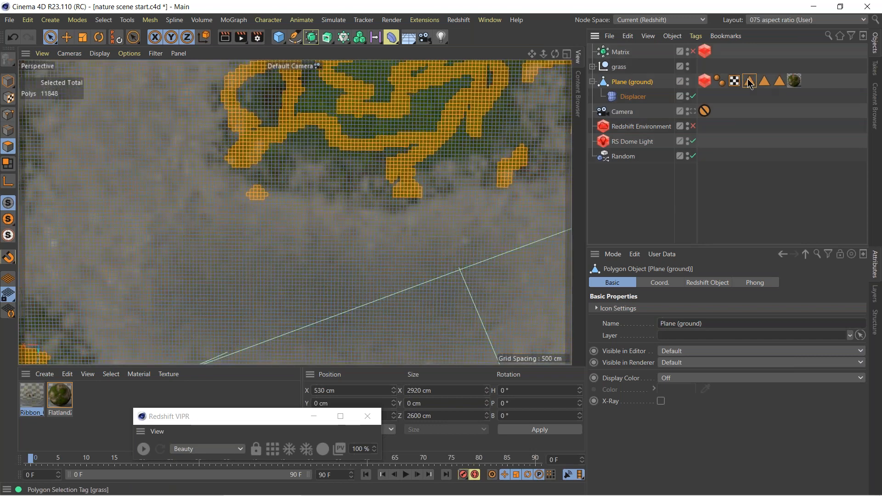
pyautogui.doubleClick(748, 81)
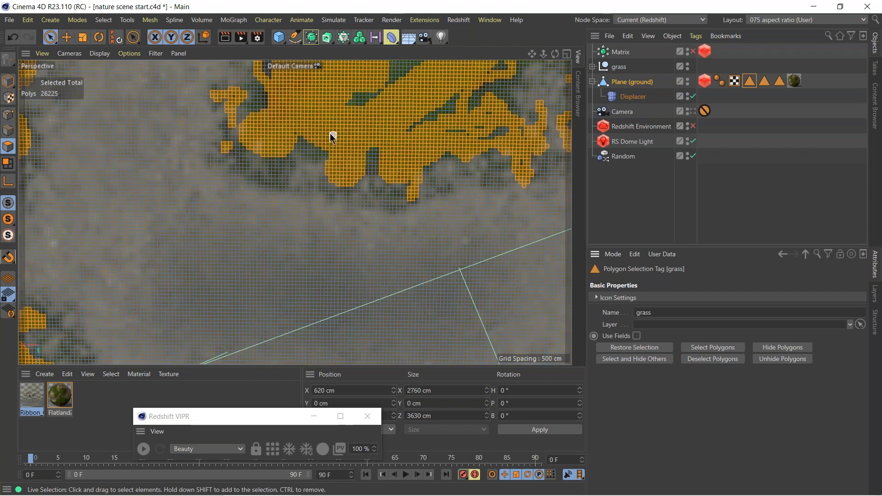
pyautogui.keyDown('alt'); pyautogui.moveTo(288, 133); pyautogui.dragTo(389, 256, button='middle'); pyautogui.keyUp('alt')
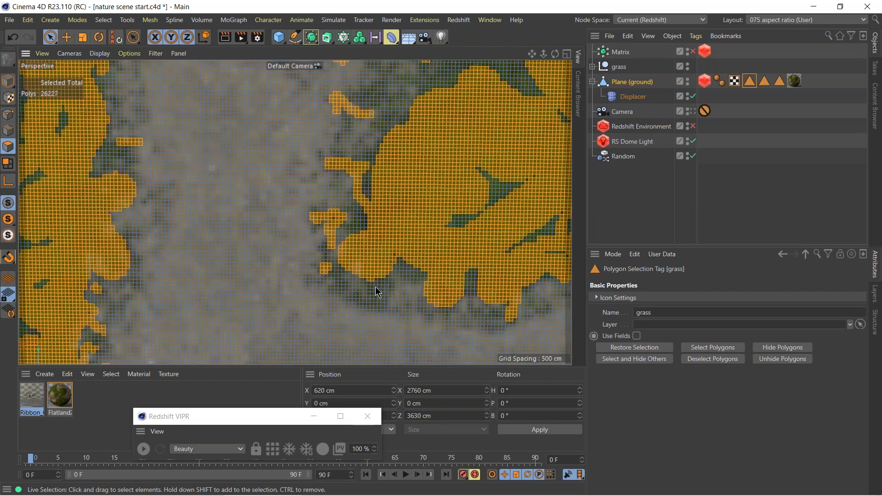
pyautogui.keyDown('shift'); pyautogui.moveTo(376, 287); pyautogui.dragTo(371, 299); pyautogui.keyUp('shift')
pyautogui.click(103, 20)
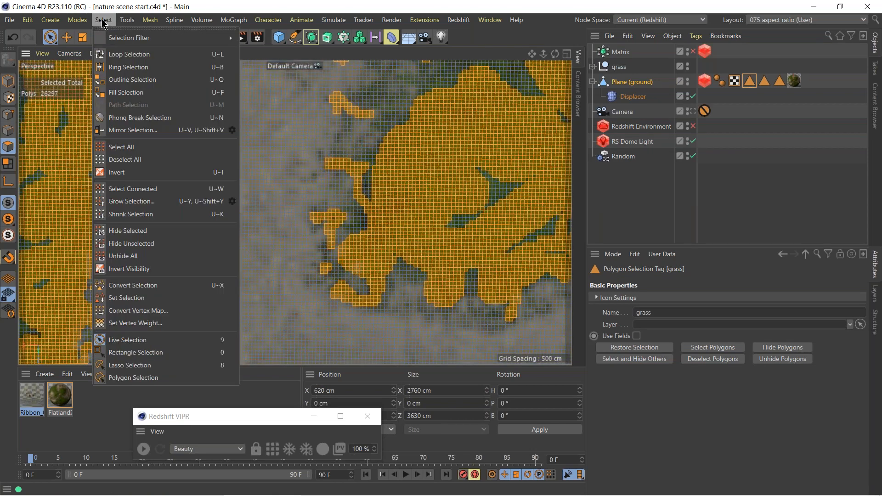
pyautogui.click(138, 298)
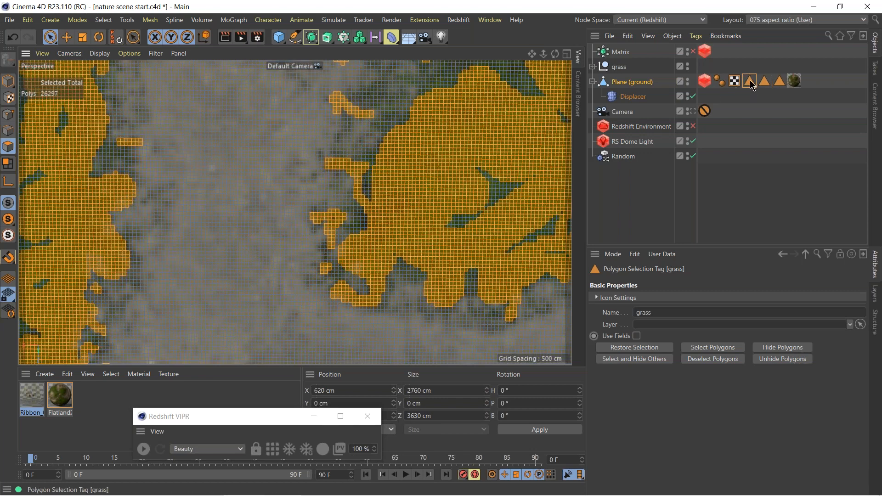
# Re-enable the Matrix and restrict its distribution to the ground plane's grass polygon selection.
pyautogui.scroll(-1, 456, 237)
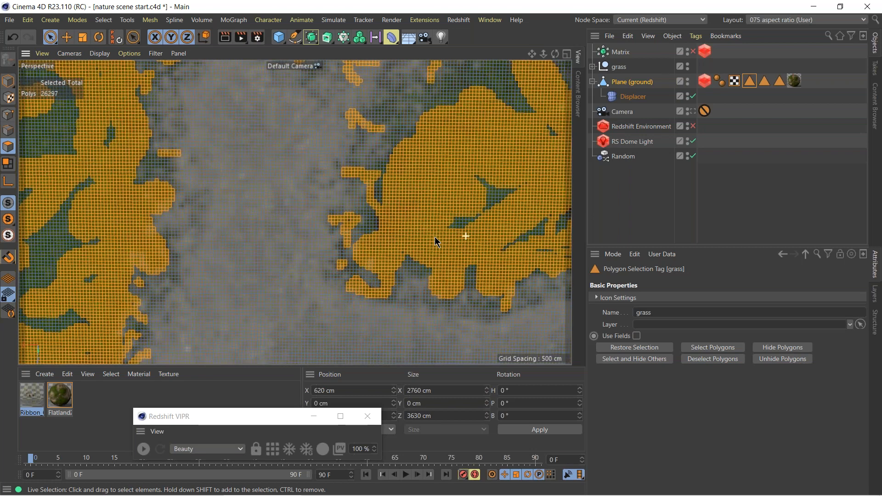
pyautogui.keyDown('alt'); pyautogui.moveTo(436, 241); pyautogui.dragTo(391, 248, button='right'); pyautogui.keyUp('alt')
pyautogui.keyDown('alt'); pyautogui.moveTo(501, 230); pyautogui.dragTo(291, 136, button='middle'); pyautogui.keyUp('alt')
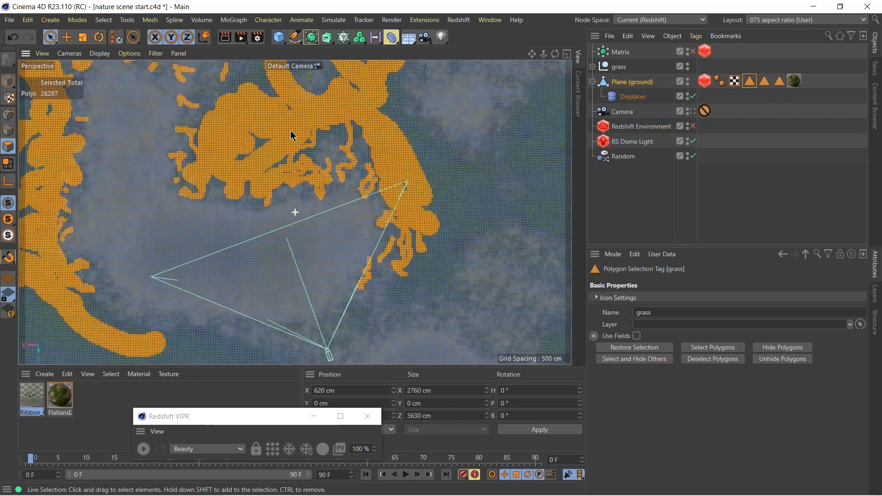
pyautogui.middleClick(271, 166)
pyautogui.middleClick(170, 147)
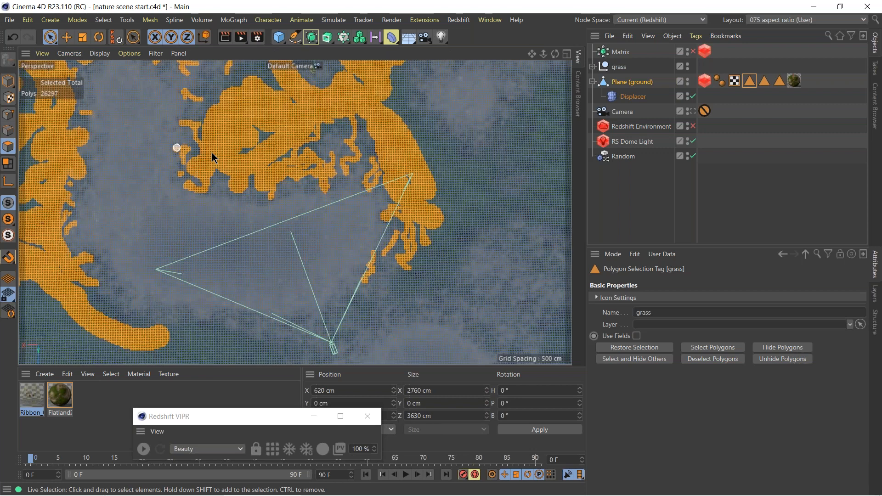
pyautogui.click(624, 56)
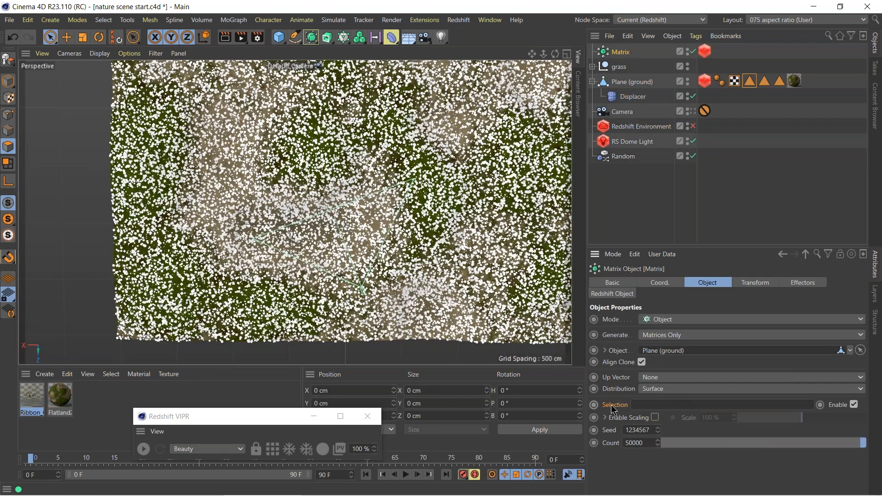
pyautogui.moveTo(749, 81); pyautogui.dragTo(663, 406)
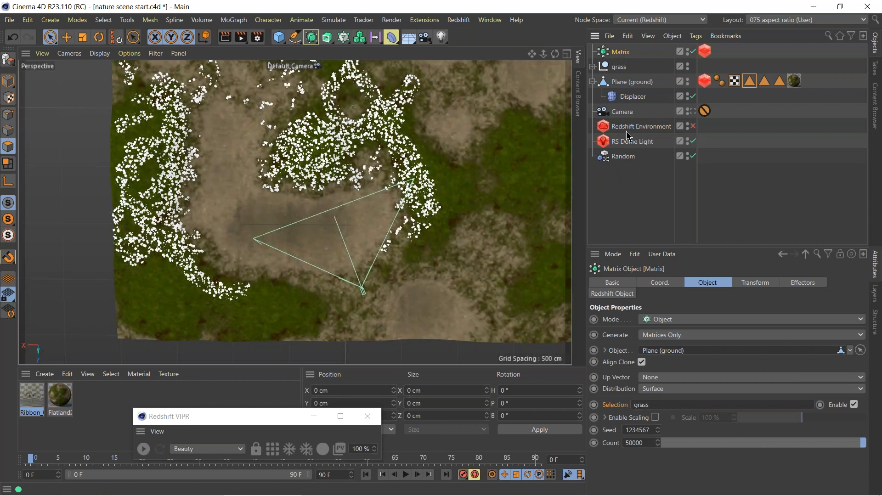
# Return to the scene camera and start the Redshift render to check the restricted grass.
pyautogui.middleClick(280, 140)
pyautogui.middleClick(275, 140)
pyautogui.click(693, 111)
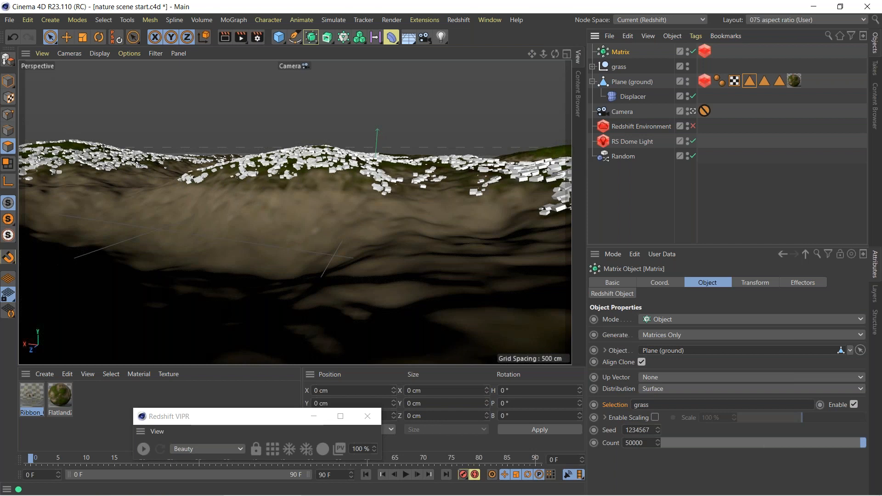
pyautogui.click(143, 449)
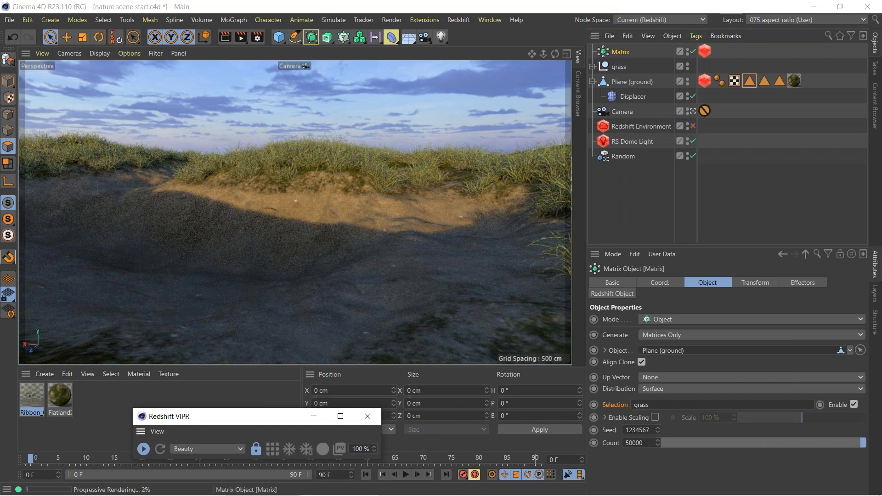
# Disable the Matrix, recall the ground's grass polygon selection, and stop the Redshift render.
pyautogui.click(693, 51)
pyautogui.click(749, 81)
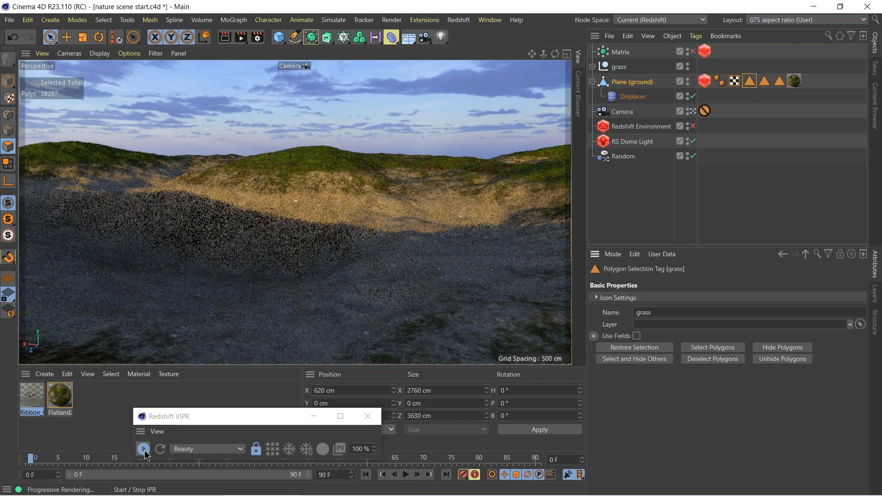
pyautogui.click(144, 450)
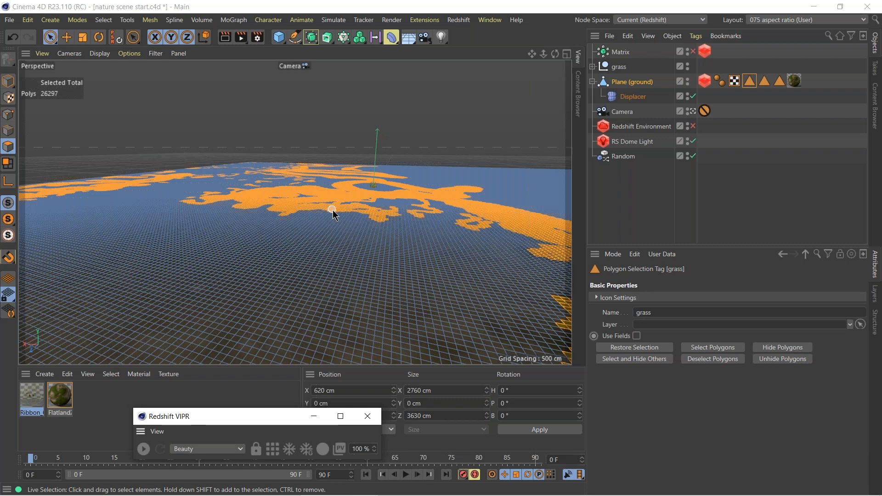
# Turn on Deformed Editing in the perspective viewport's configuration.
pyautogui.click(129, 53)
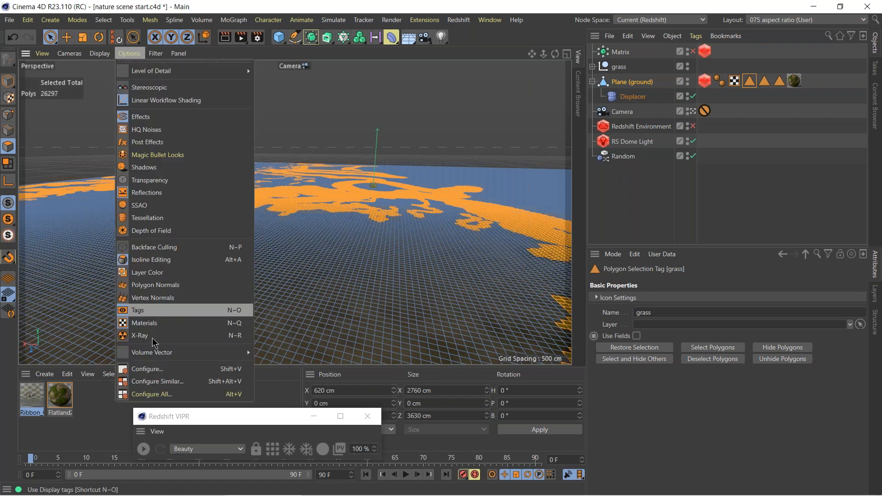
pyautogui.click(159, 370)
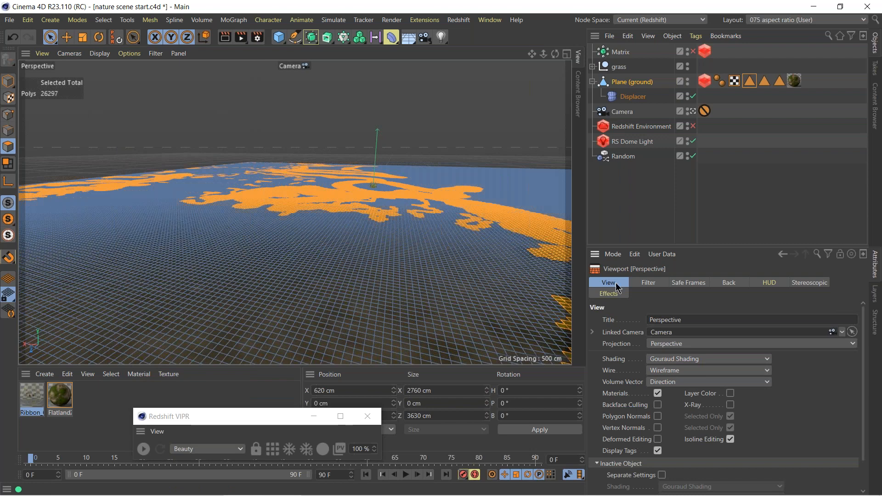
pyautogui.click(657, 440)
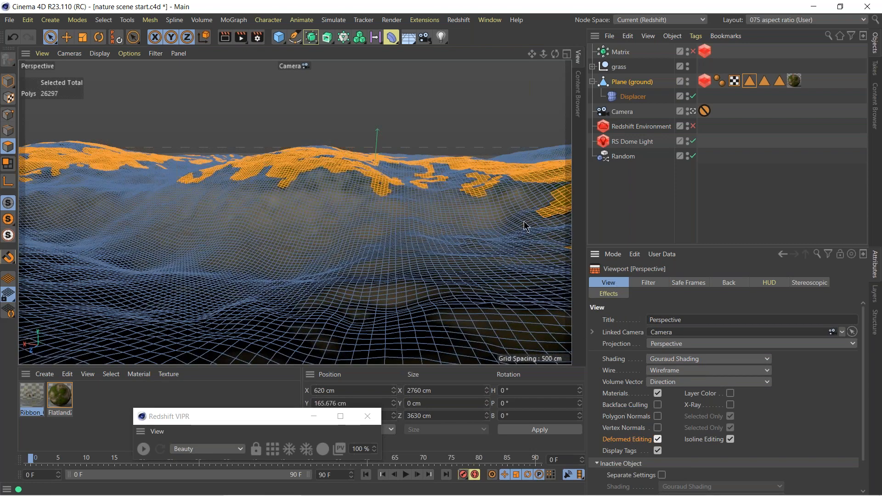
# Add more polygon patches along the hill ridges to the ground's selection and update the grass selection tag with them.
pyautogui.moveTo(510, 152)
pyautogui.keyDown('shift'); pyautogui.mouseDown()
pyautogui.moveTo(569, 148)
pyautogui.moveTo(487, 158)
pyautogui.moveTo(387, 153)
pyautogui.moveTo(433, 161)
pyautogui.moveTo(453, 150)
pyautogui.mouseUp(); pyautogui.keyUp('shift')
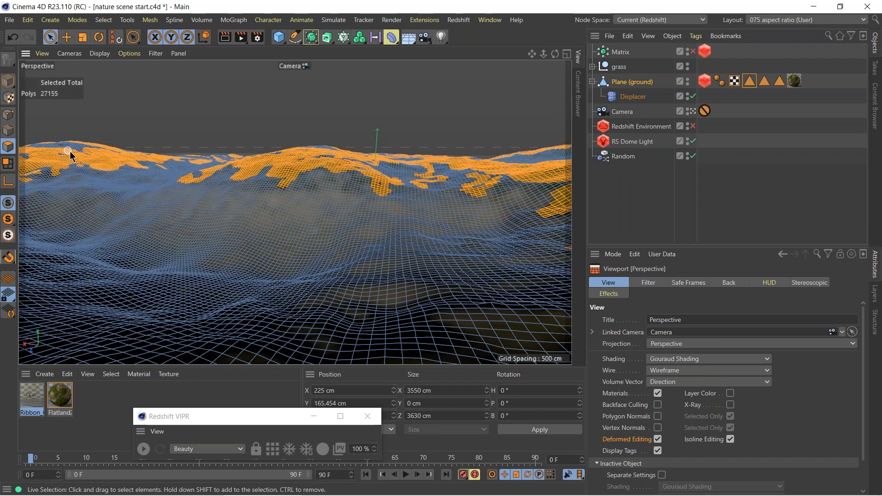
pyautogui.keyDown('shift'); pyautogui.moveTo(350, 186); pyautogui.dragTo(354, 182); pyautogui.keyUp('shift')
pyautogui.moveTo(520, 223)
pyautogui.keyDown('shift'); pyautogui.mouseDown()
pyautogui.moveTo(541, 211)
pyautogui.moveTo(499, 188)
pyautogui.mouseUp(); pyautogui.keyUp('shift')
pyautogui.keyDown('shift'); pyautogui.moveTo(269, 188); pyautogui.dragTo(340, 181); pyautogui.keyUp('shift')
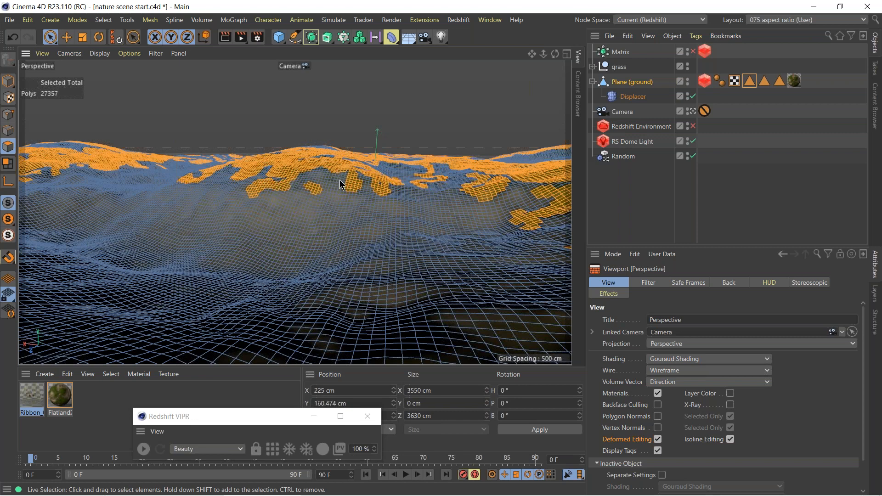
pyautogui.moveTo(87, 169)
pyautogui.keyDown('shift'); pyautogui.mouseDown()
pyautogui.moveTo(105, 178)
pyautogui.moveTo(40, 189)
pyautogui.mouseUp(); pyautogui.keyUp('shift')
pyautogui.keyDown('shift'); pyautogui.moveTo(131, 173); pyautogui.dragTo(153, 176); pyautogui.keyUp('shift')
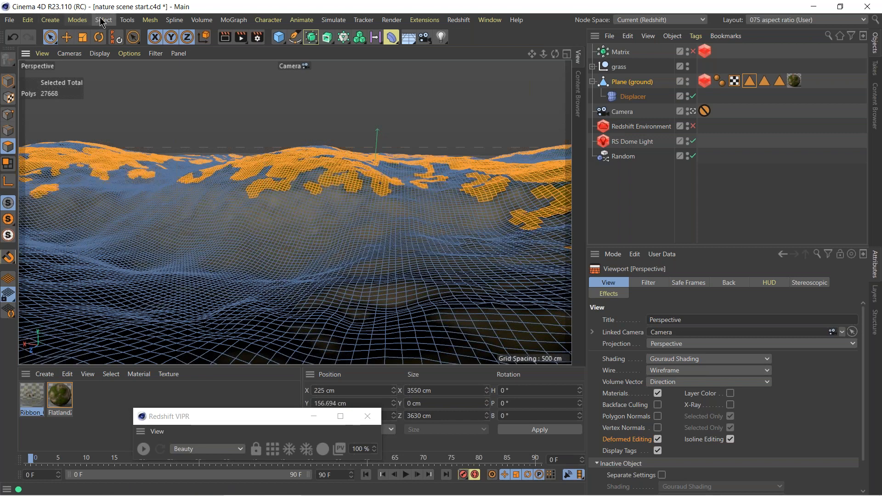
pyautogui.click(103, 19)
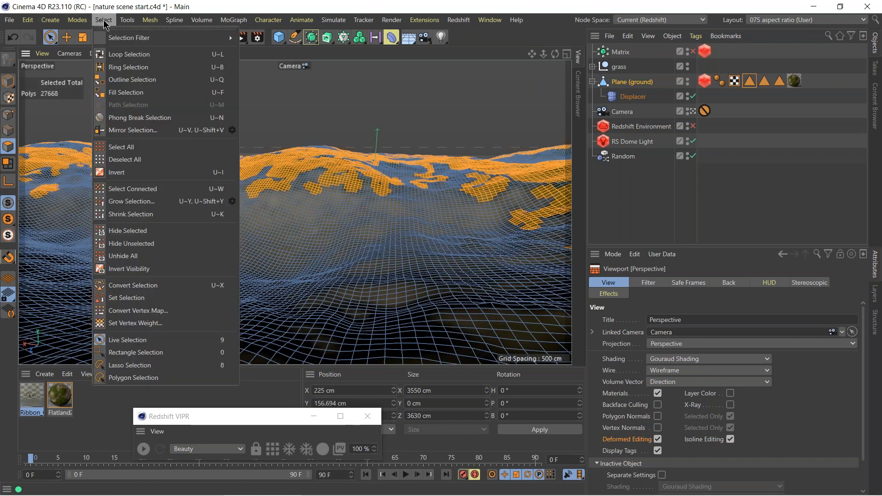
pyautogui.click(131, 298)
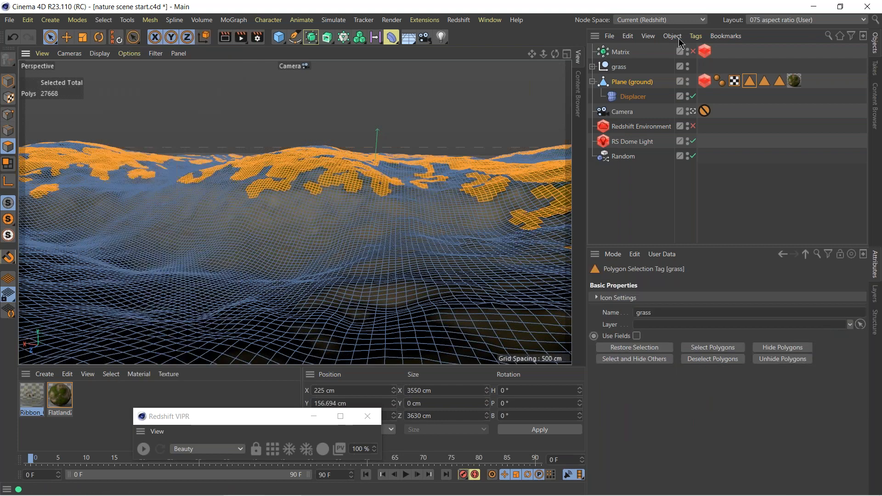
# Return to Model mode, re-enable the Matrix, and start the Redshift render to check the extended grass.
pyautogui.click(8, 82)
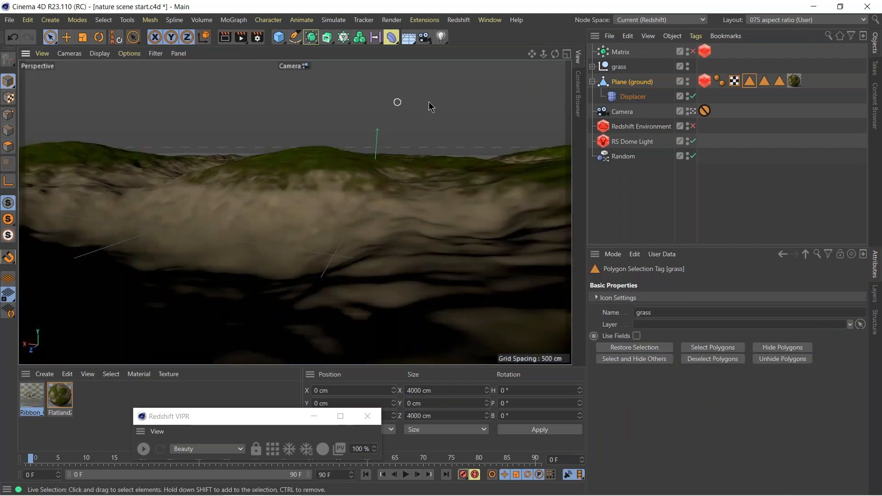
pyautogui.click(693, 52)
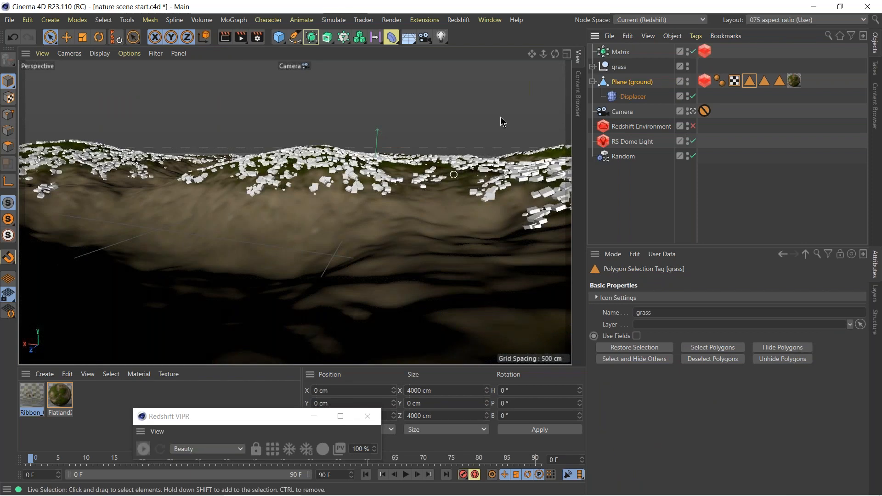
pyautogui.click(620, 52)
pyautogui.click(143, 449)
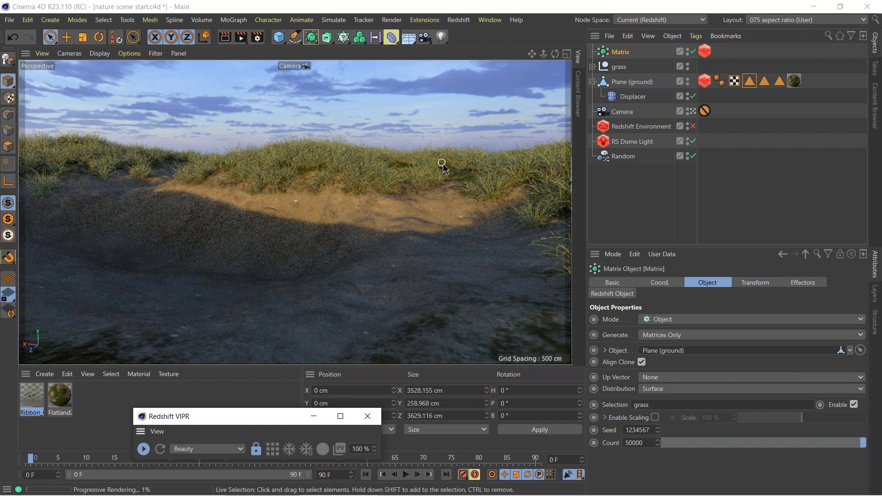
# Set the back-lighting/translucency weight of the Ribbon Grass material's RS Material node to 0.5.
pyautogui.doubleClick(31, 404)
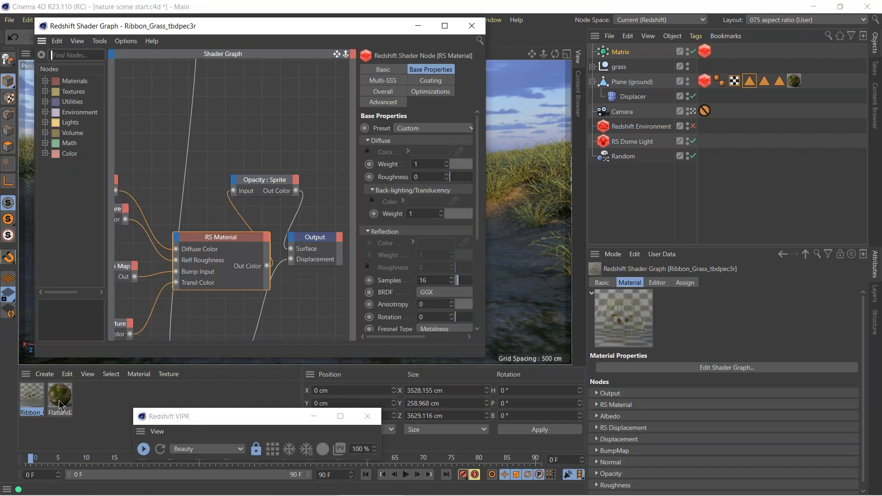
pyautogui.click(235, 241)
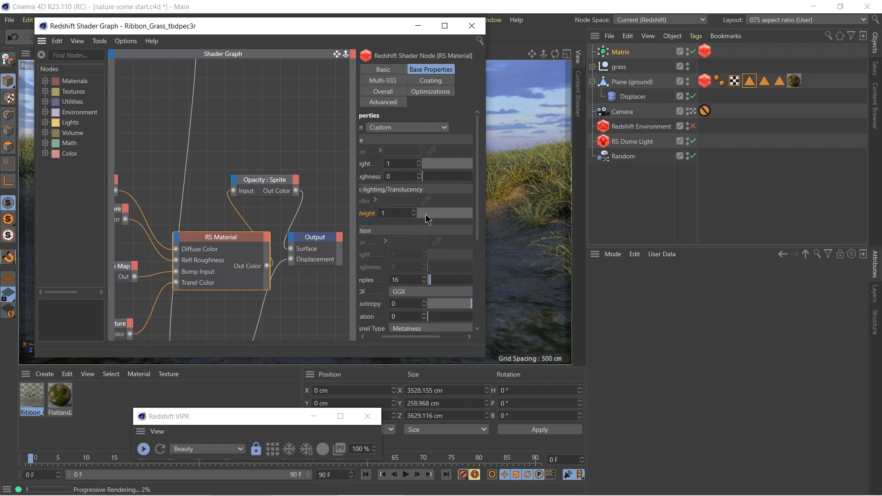
pyautogui.moveTo(371, 31); pyautogui.dragTo(742, 153)
pyautogui.moveTo(832, 336); pyautogui.dragTo(746, 336)
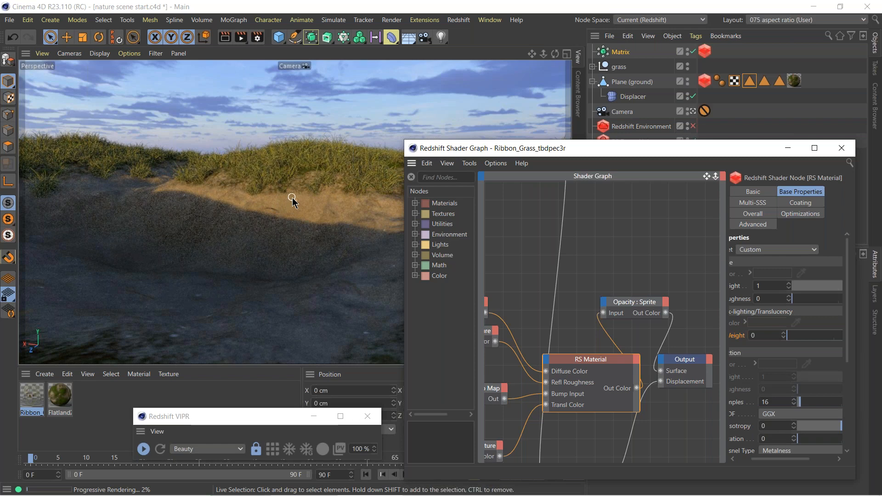
pyautogui.click(813, 335)
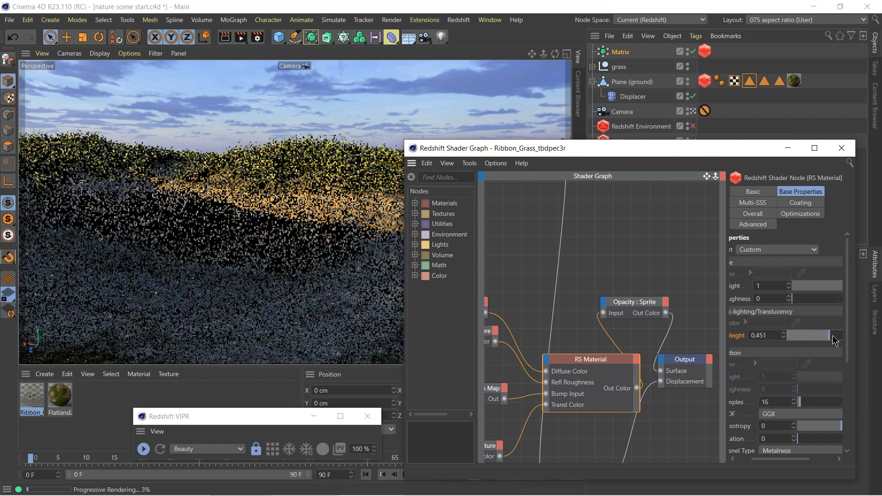
pyautogui.click(833, 335)
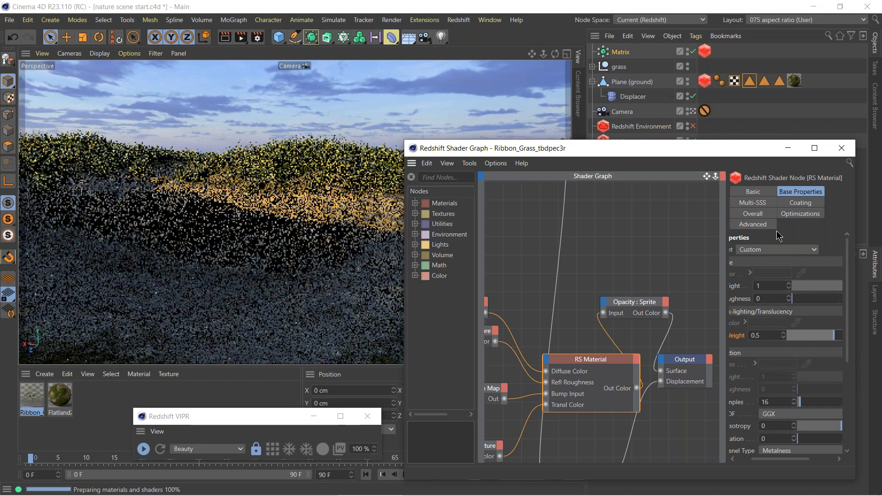
# Darken the Ribbon Grass material's Overall Tint to a value of 67% and close its shader graph.
pyautogui.click(753, 214)
pyautogui.moveTo(726, 238); pyautogui.dragTo(639, 239)
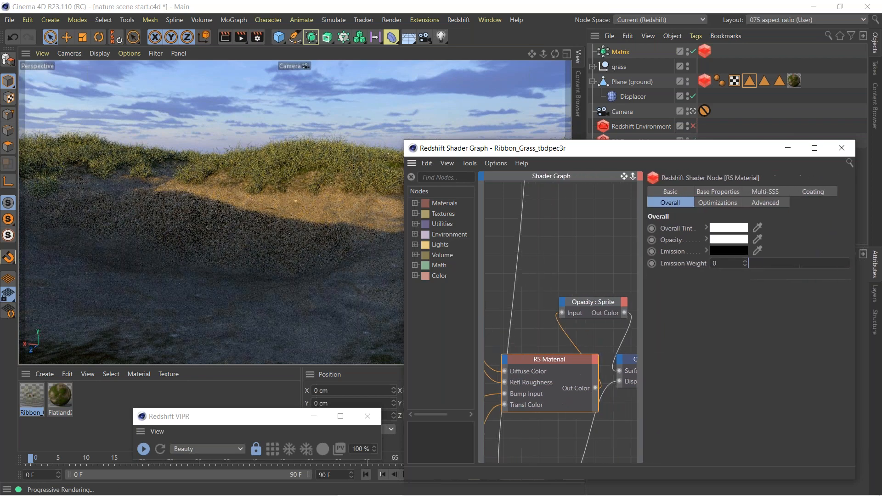
pyautogui.click(705, 227)
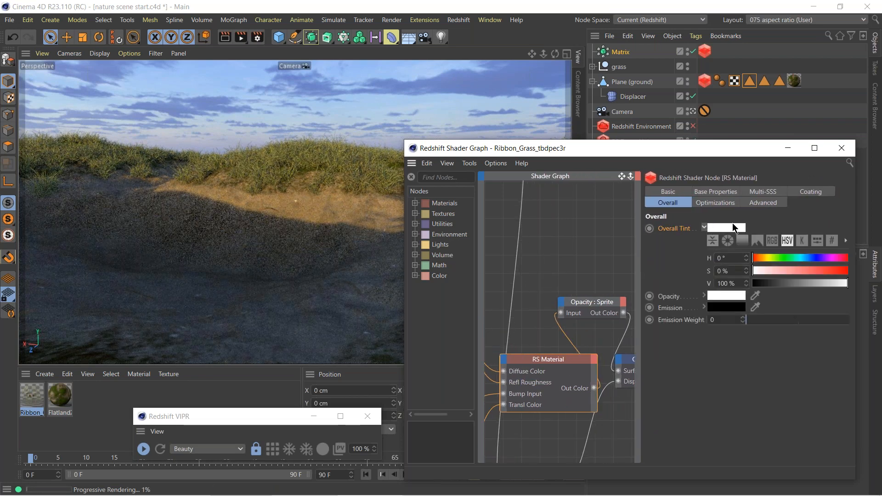
pyautogui.moveTo(839, 282); pyautogui.dragTo(816, 283)
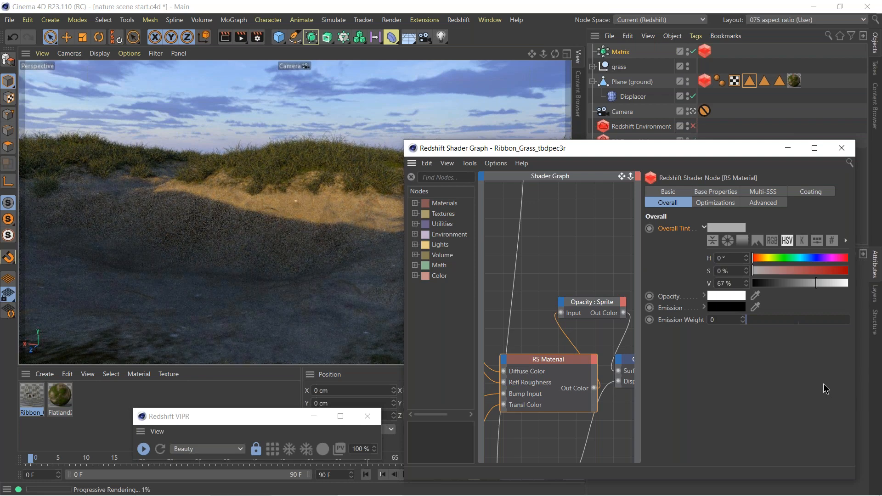
pyautogui.click(840, 150)
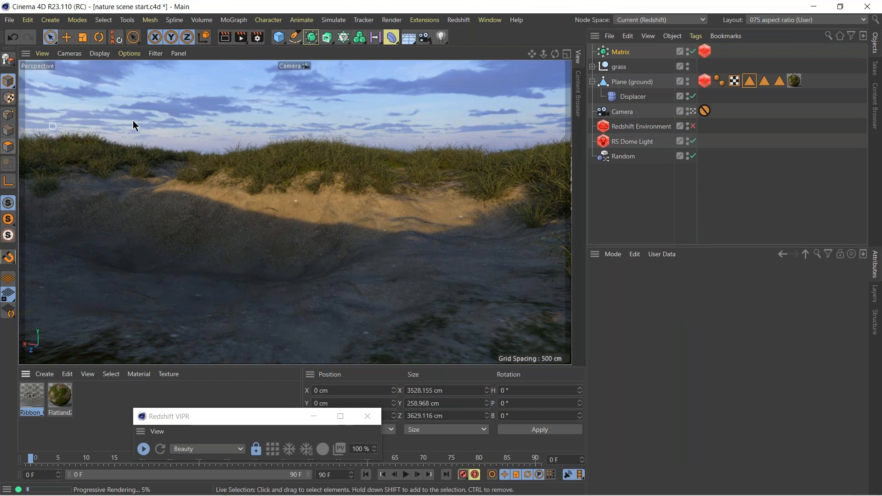
# Add a plane for the water surface, 4000 by 4000 cm with 100 width and 100 height segments.
pyautogui.moveTo(279, 37); pyautogui.dragTo(382, 79)
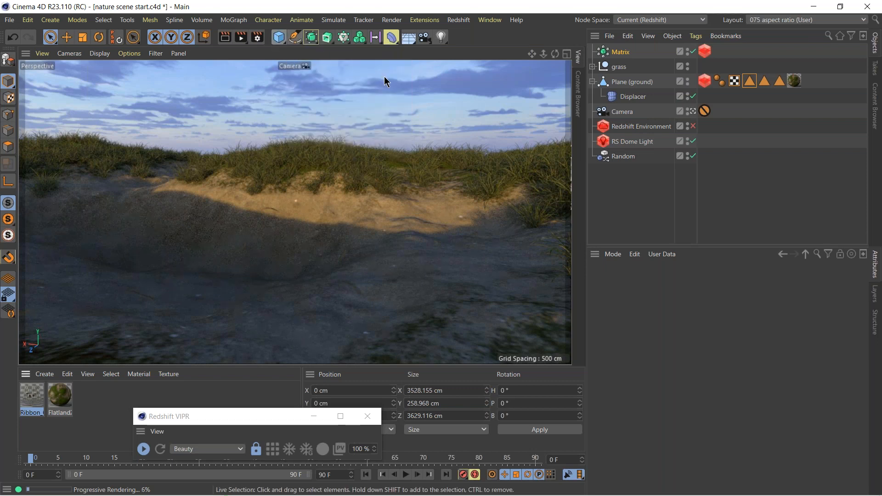
pyautogui.click(666, 309)
pyautogui.write('00')
pyautogui.click(663, 321)
pyautogui.write('0')
pyautogui.click(667, 334)
pyautogui.write('0')
pyautogui.click(667, 347)
pyautogui.write('0')
pyautogui.click(672, 387)
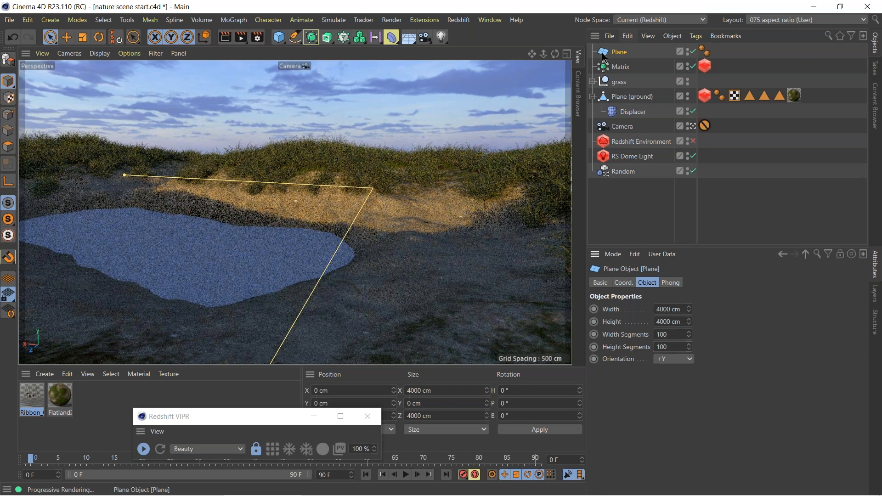
# Create a new Redshift material for the water plane.
pyautogui.click(44, 374)
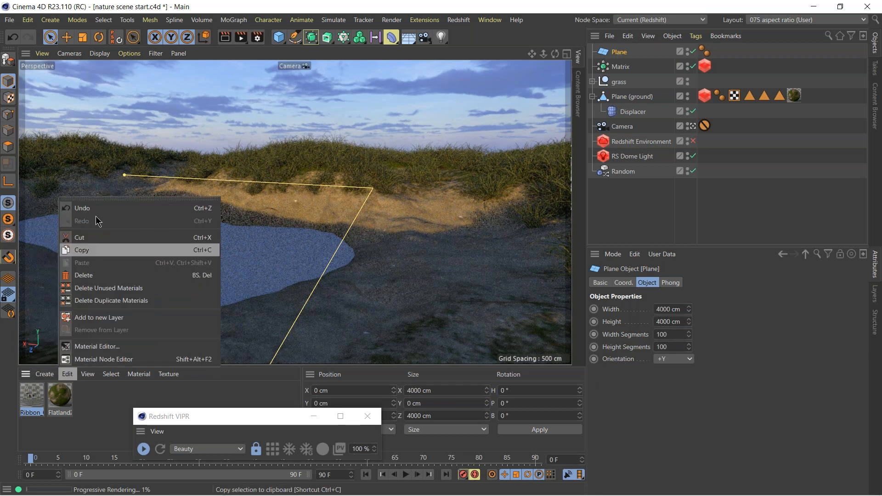
pyautogui.click(42, 375)
pyautogui.moveTo(61, 236)
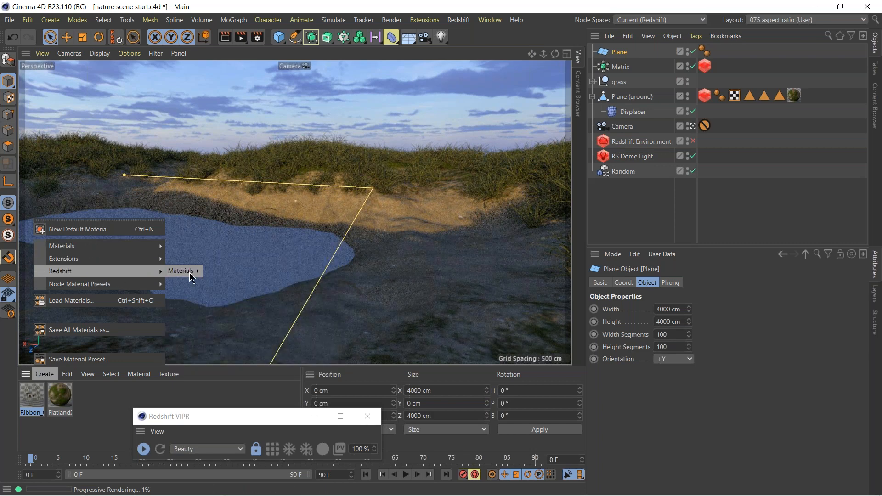
pyautogui.moveTo(186, 271)
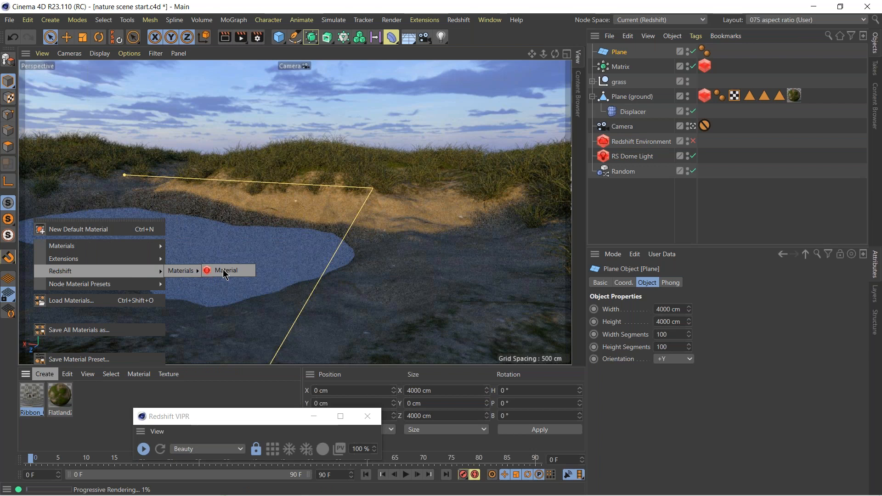
pyautogui.click(224, 270)
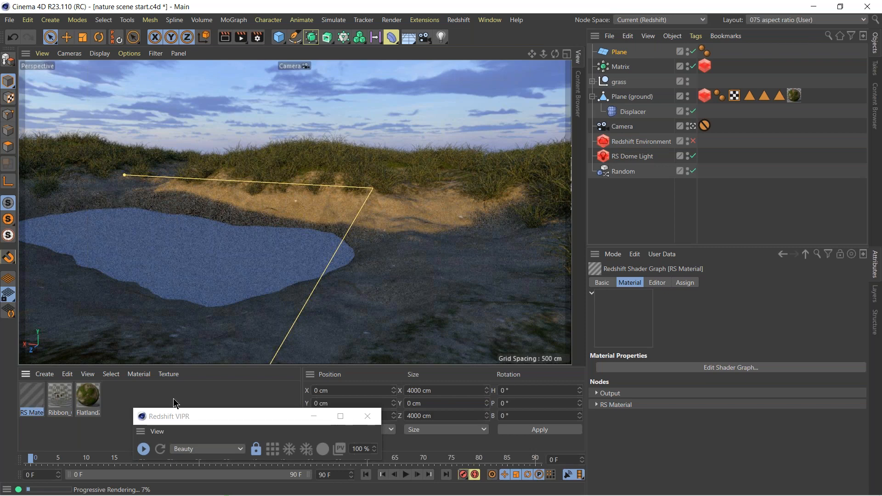
pyautogui.moveTo(442, 491)
pyautogui.click(504, 490)
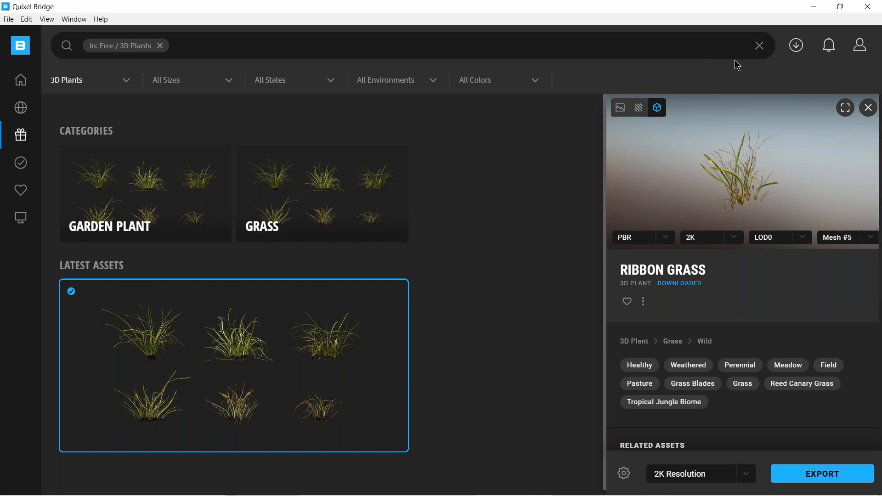
pyautogui.click(817, 7)
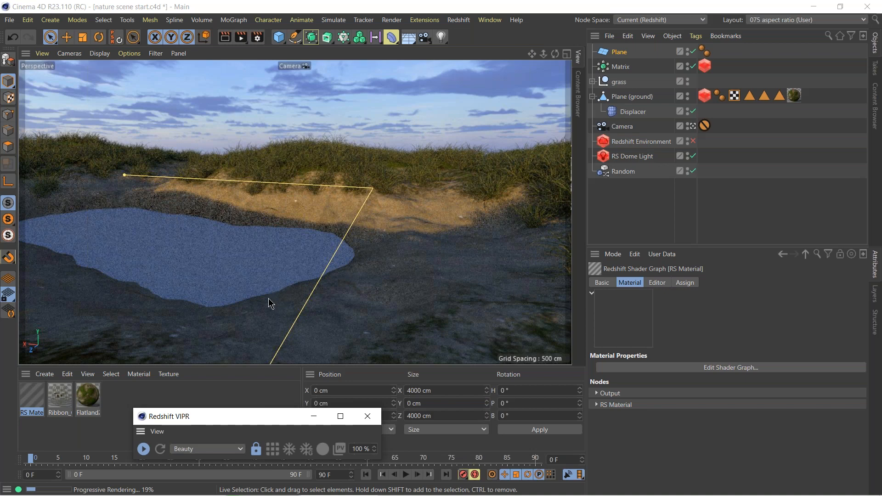
# Apply the Water preset to the new RS Material's base properties.
pyautogui.click(32, 400)
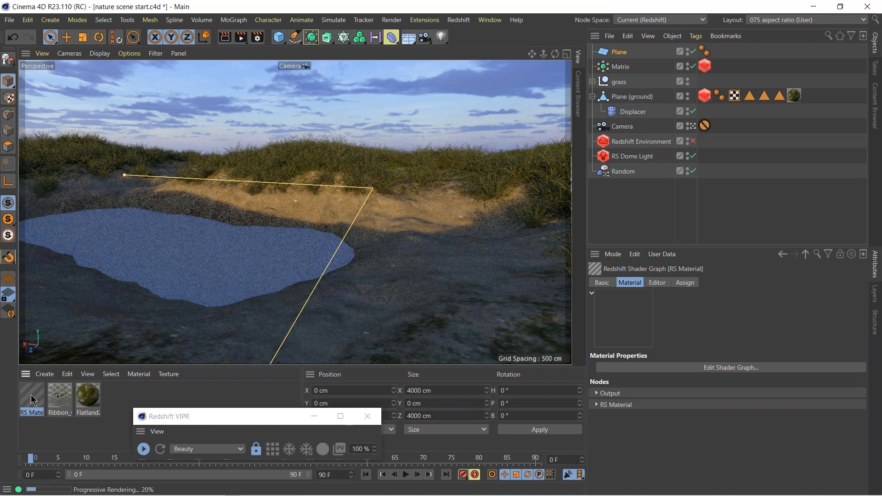
pyautogui.click(601, 405)
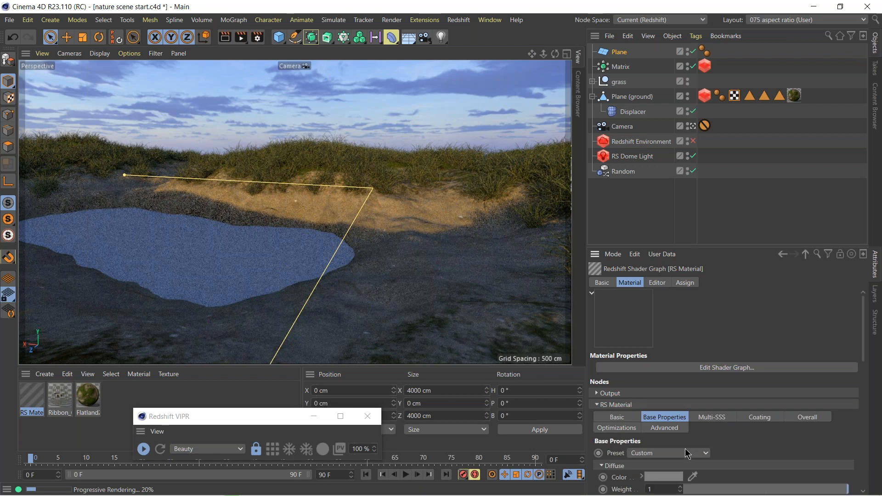
pyautogui.click(683, 454)
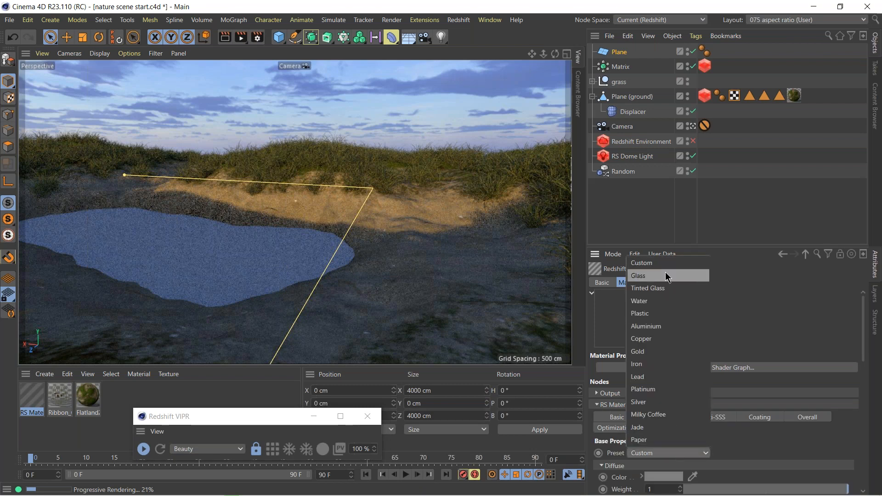
pyautogui.click(663, 303)
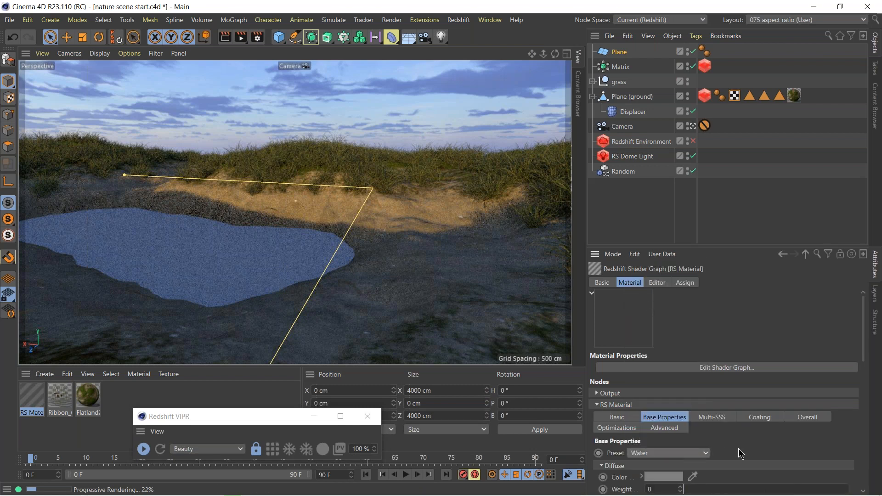
# Set the water material's reflection weight to 0 and its IOR to 1.31.
pyautogui.scroll(-6, 639, 366)
pyautogui.scroll(1, 639, 365)
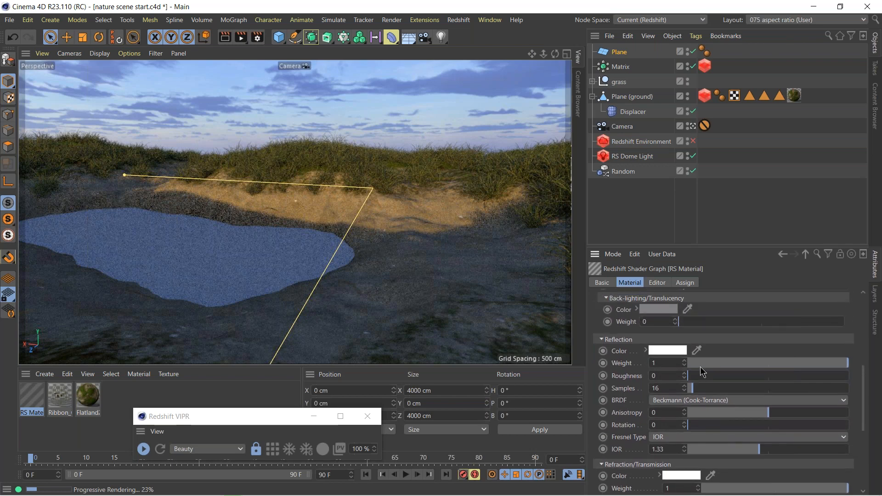
pyautogui.moveTo(696, 363); pyautogui.dragTo(637, 363)
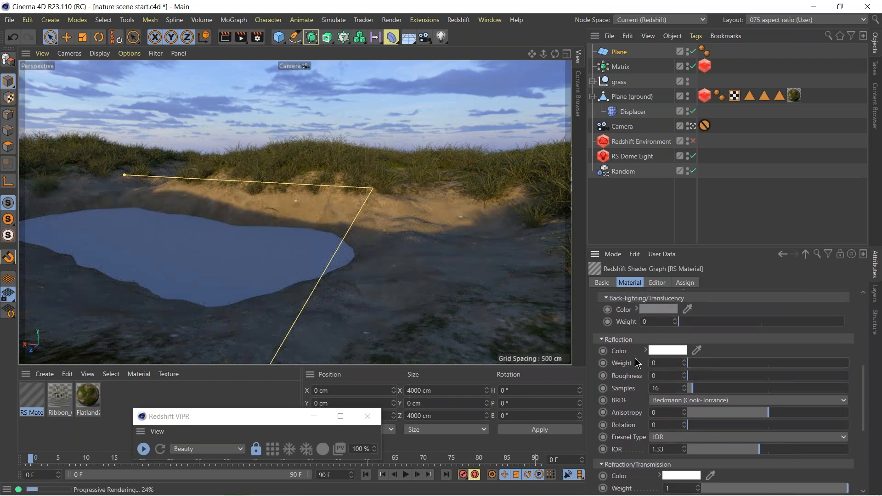
pyautogui.scroll(-8, 633, 437)
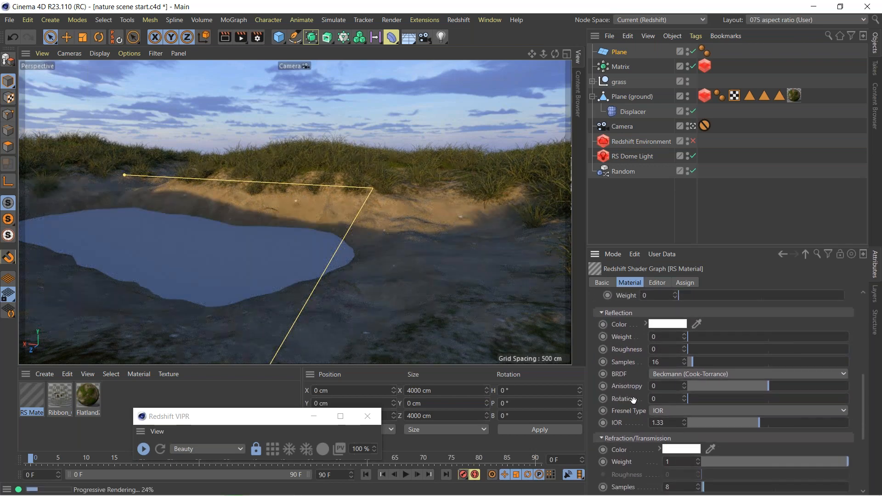
pyautogui.moveTo(712, 379); pyautogui.dragTo(639, 394)
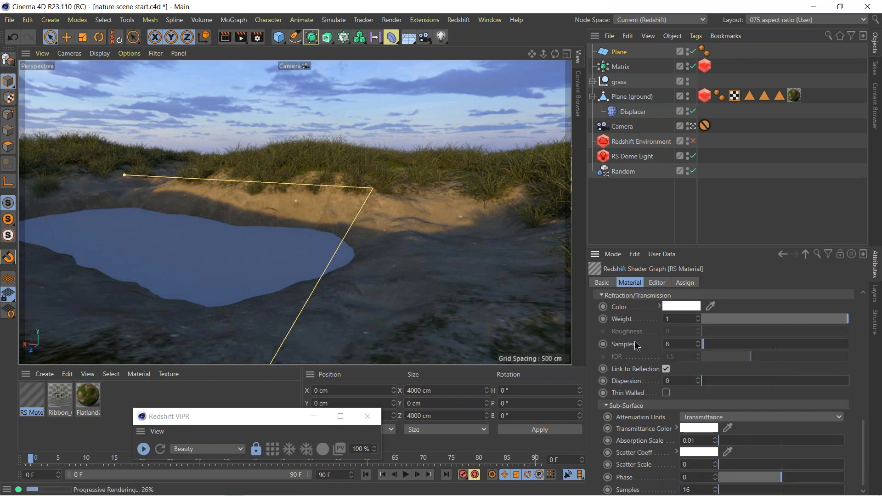
pyautogui.scroll(3, 636, 342)
pyautogui.moveTo(660, 357); pyautogui.dragTo(685, 359)
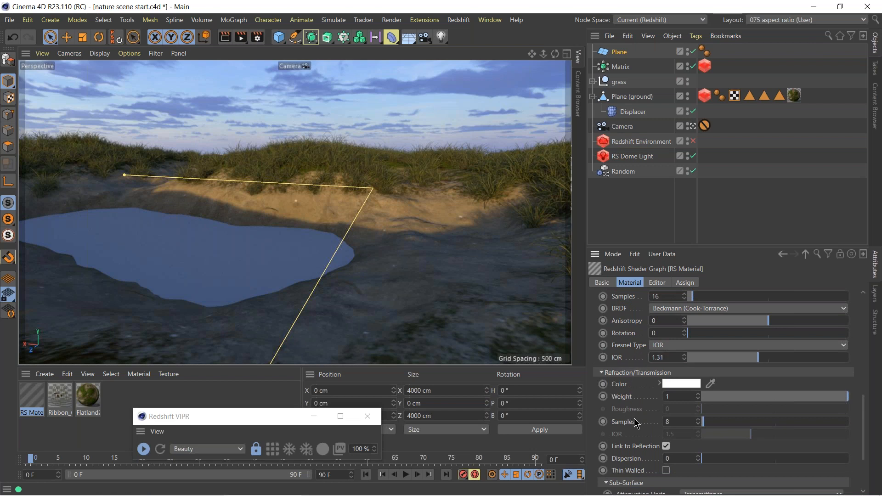
pyautogui.scroll(-3, 632, 415)
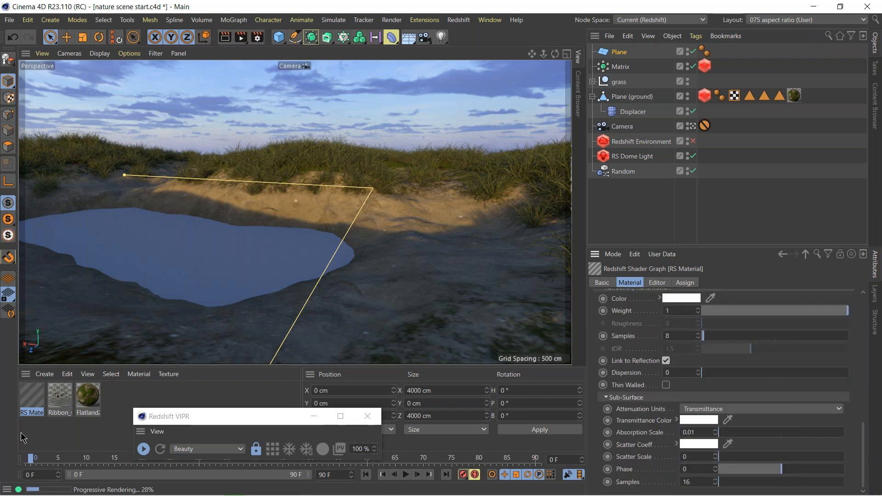
# Assign the water material to the water plane and raise the plane to about 68 cm in Y, pausing the live render while adjusting.
pyautogui.moveTo(611, 50); pyautogui.dragTo(620, 53)
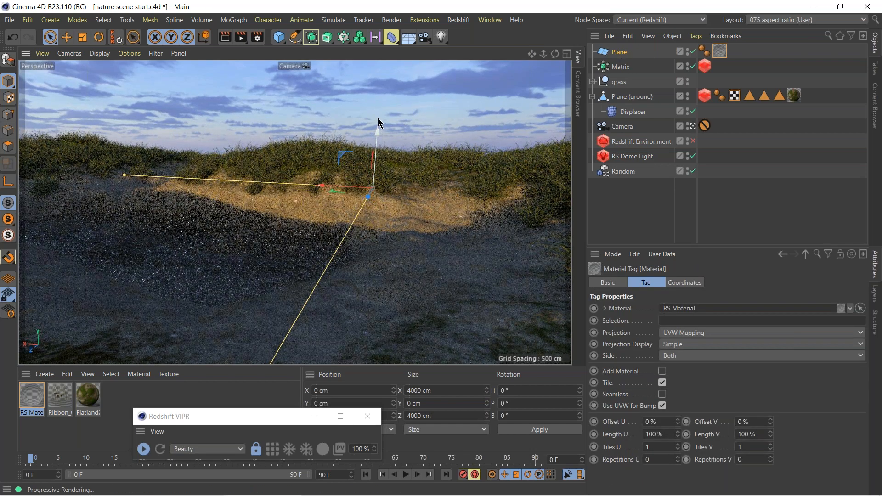
pyautogui.moveTo(379, 117); pyautogui.dragTo(379, 110)
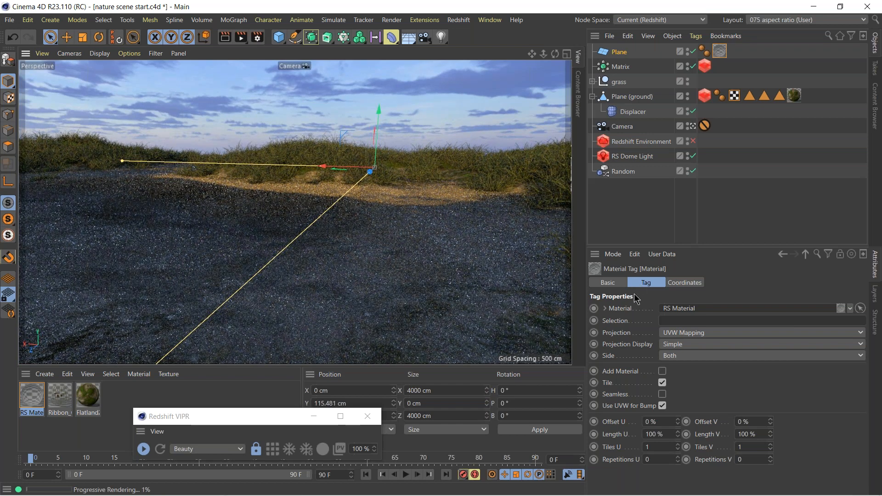
pyautogui.click(617, 53)
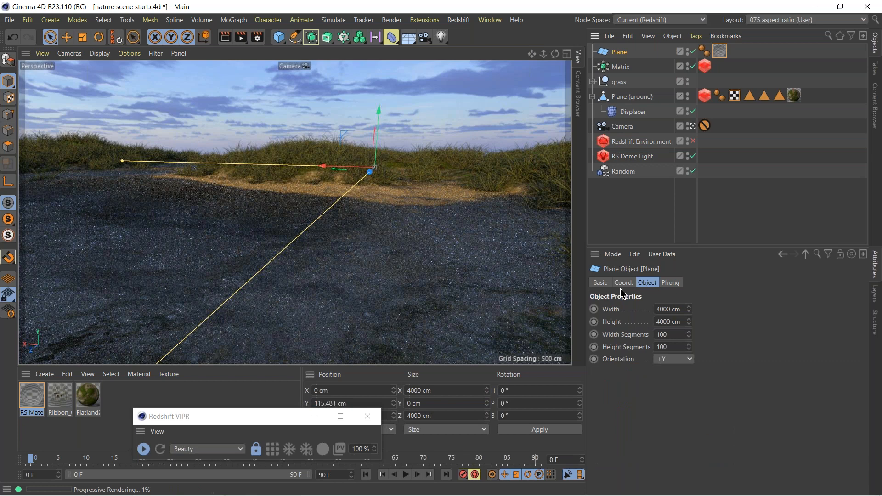
pyautogui.click(143, 450)
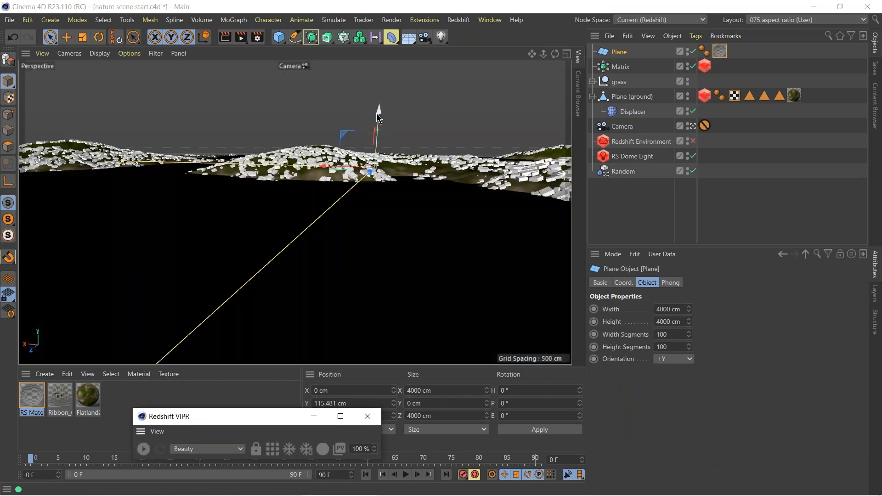
pyautogui.moveTo(379, 110); pyautogui.dragTo(378, 117)
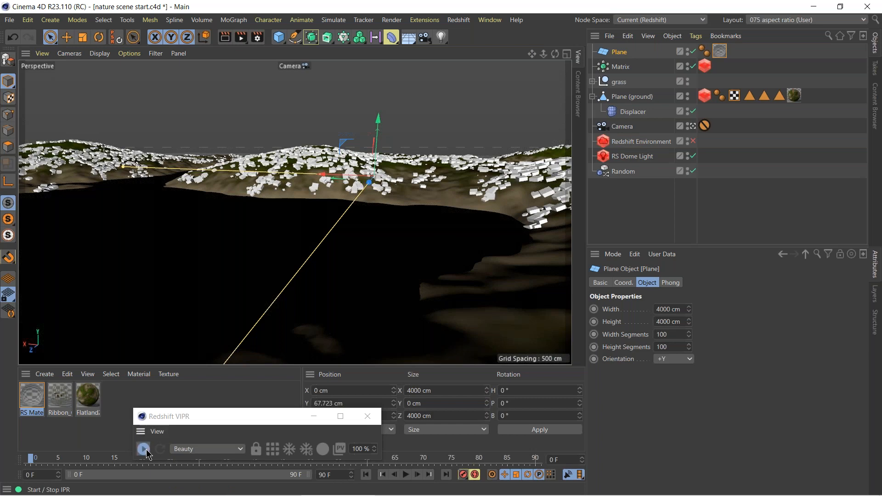
pyautogui.click(146, 450)
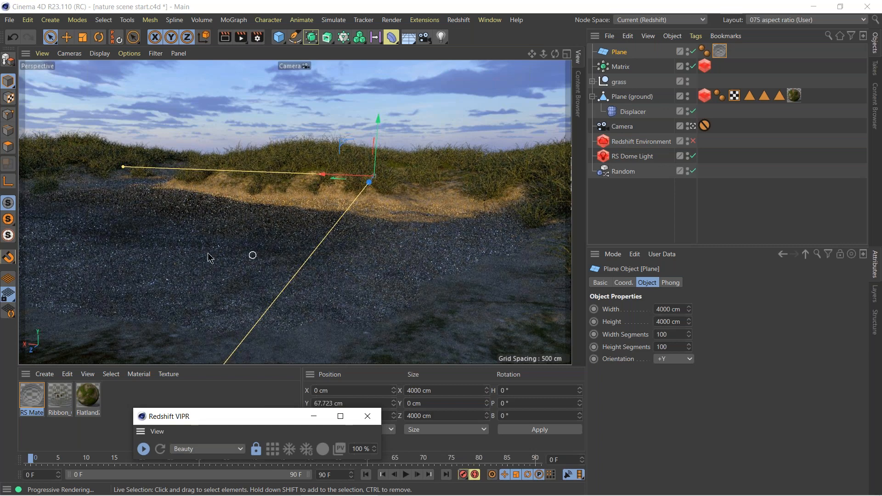
# Open the water material's shader graph and expand the Sub-Surface settings under Refraction/Transmission in its base properties.
pyautogui.click(35, 402)
pyautogui.scroll(-10, 730, 359)
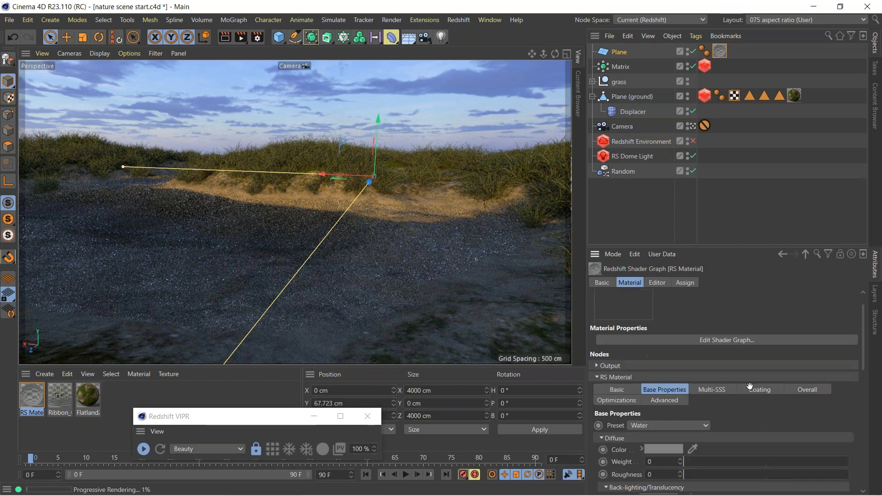
pyautogui.moveTo(645, 428); pyautogui.dragTo(646, 424)
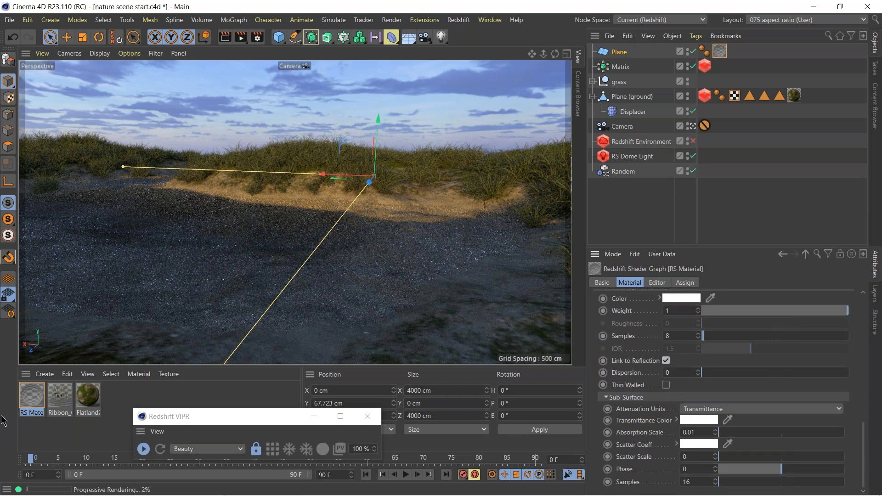
pyautogui.doubleClick(41, 404)
pyautogui.moveTo(173, 207); pyautogui.dragTo(222, 315)
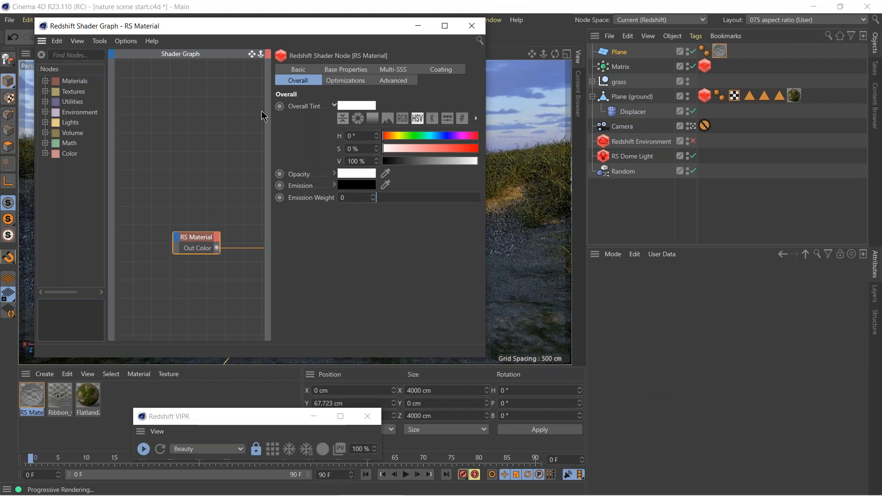
pyautogui.click(340, 68)
pyautogui.click(295, 119)
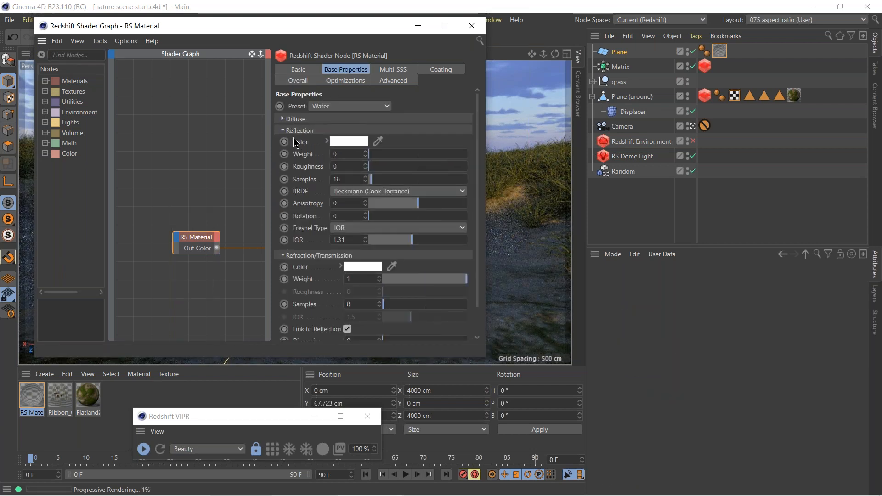
pyautogui.click(297, 131)
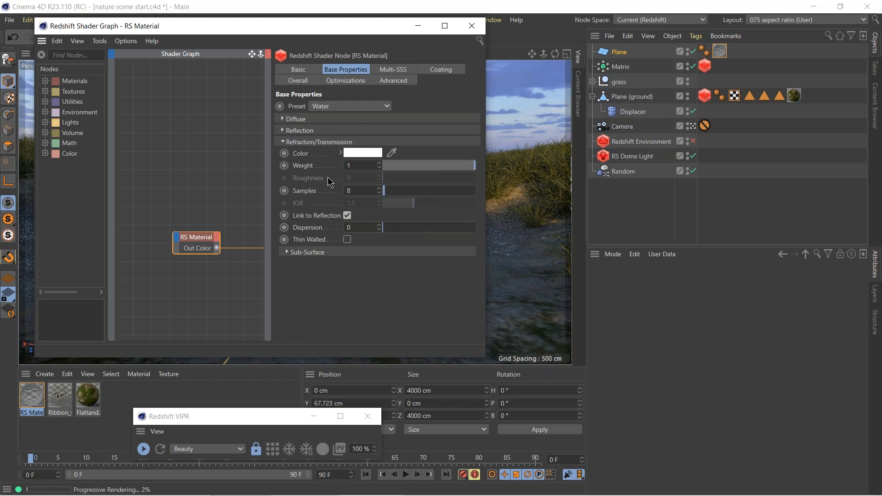
pyautogui.click(296, 252)
pyautogui.scroll(-1, 331, 213)
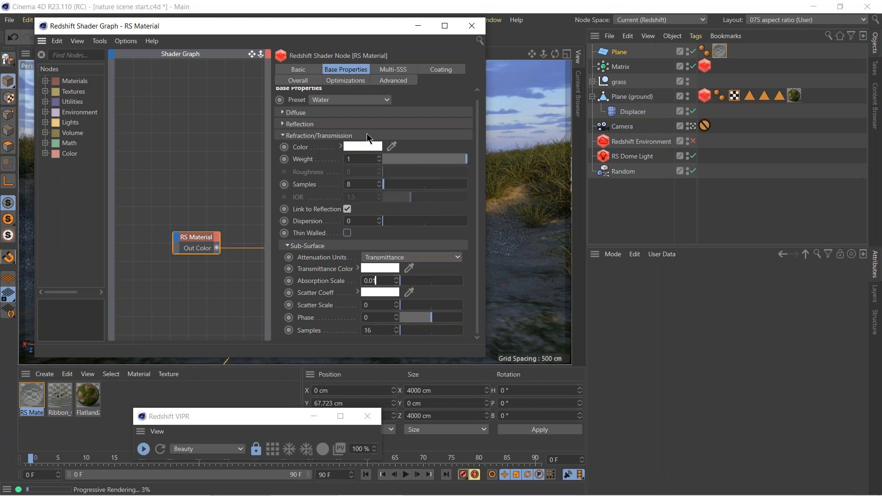
# Tint the water's transmittance color with a hue of 34° and 10% saturation, and uncover the render preview.
pyautogui.click(358, 269)
pyautogui.click(412, 298)
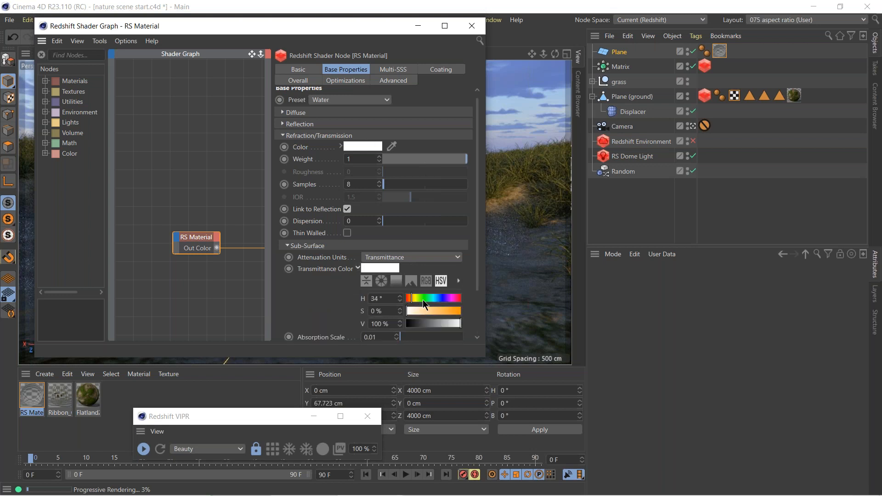
pyautogui.click(412, 311)
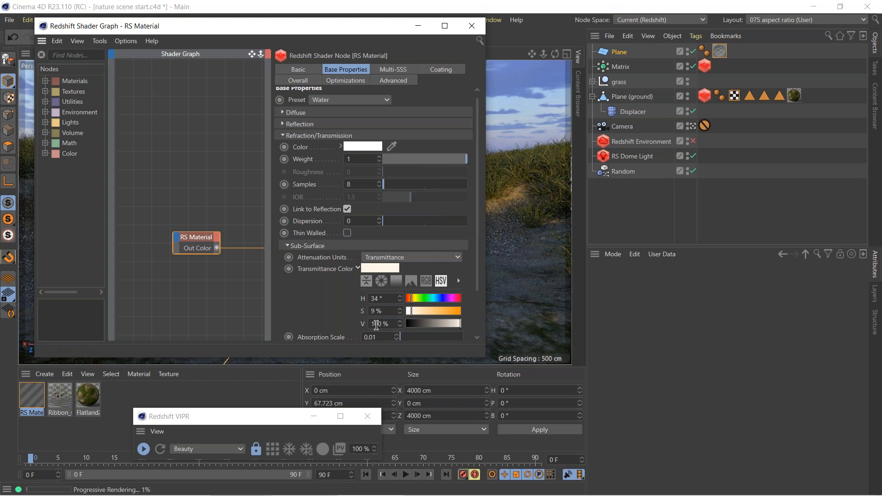
pyautogui.moveTo(371, 24); pyautogui.dragTo(686, 72)
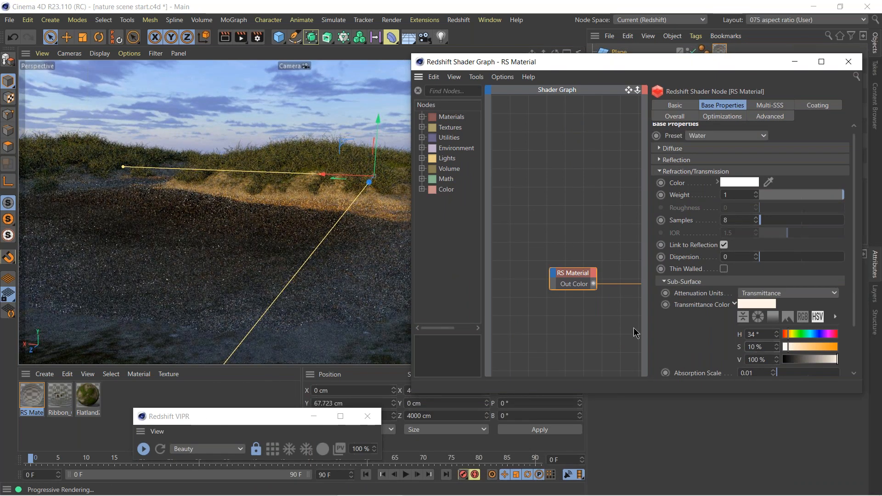
# Set the water material's sub-surface absorption scale to 0.1.
pyautogui.moveTo(535, 68); pyautogui.dragTo(503, 117)
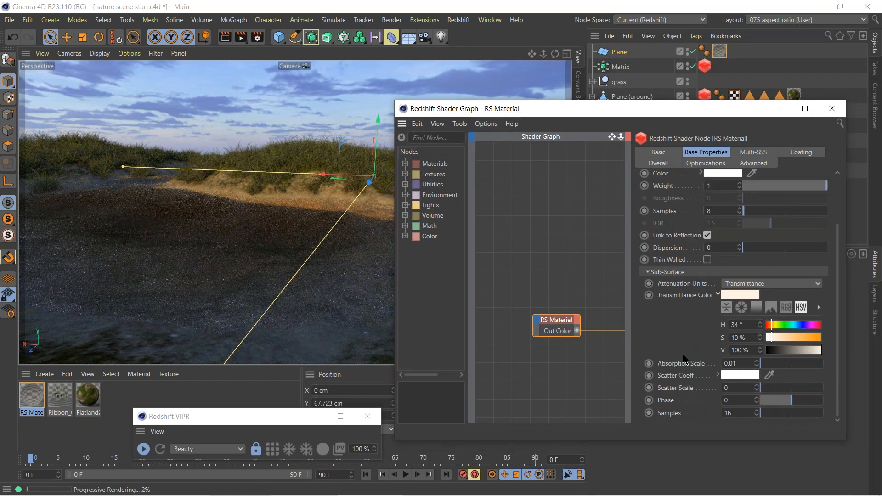
pyautogui.click(741, 363)
pyautogui.click(733, 364)
pyautogui.press('Return')
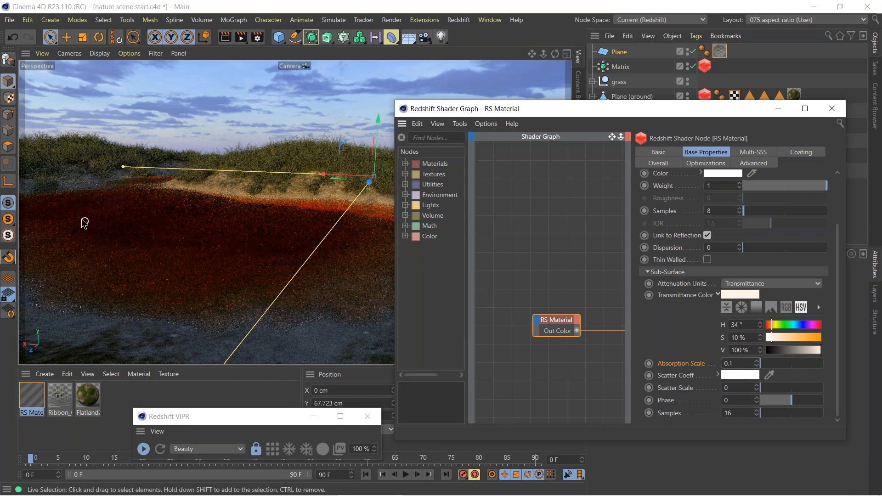
# Reduce the transmittance color's saturation to 1%.
pyautogui.moveTo(752, 341); pyautogui.dragTo(649, 343)
pyautogui.write('1')
pyautogui.press('Return')
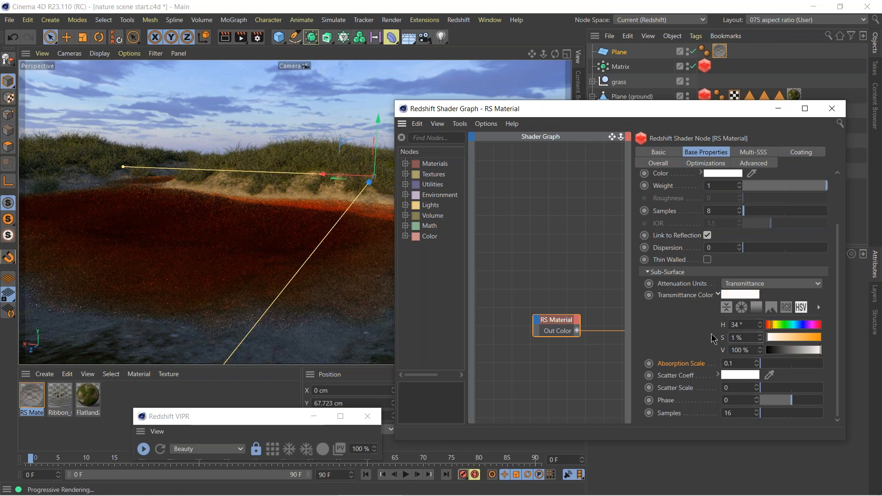
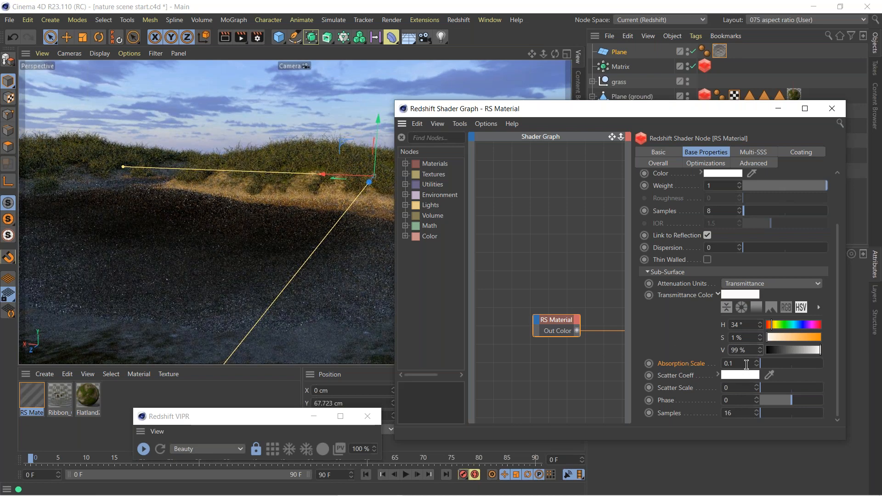
# Collapse the transmittance color controls and set the water material's absorption scale to 0.01.
pyautogui.click(720, 296)
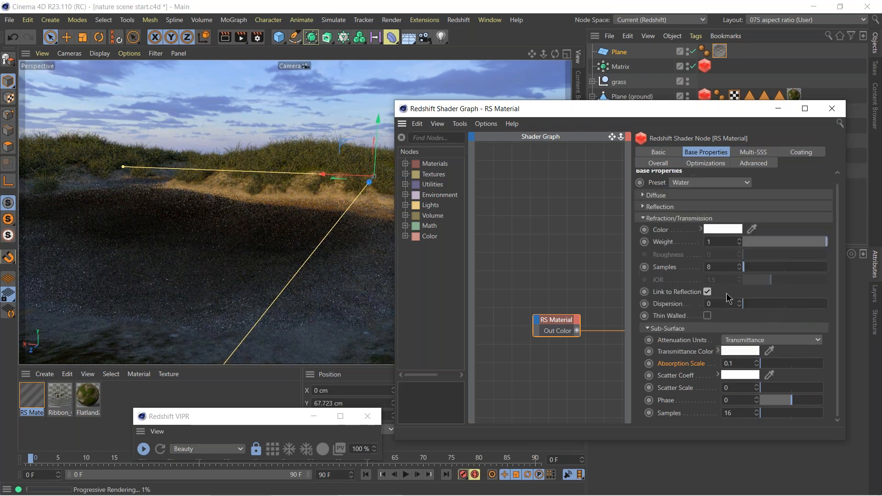
pyautogui.click(744, 363)
pyautogui.write('.01')
pyautogui.press('Return')
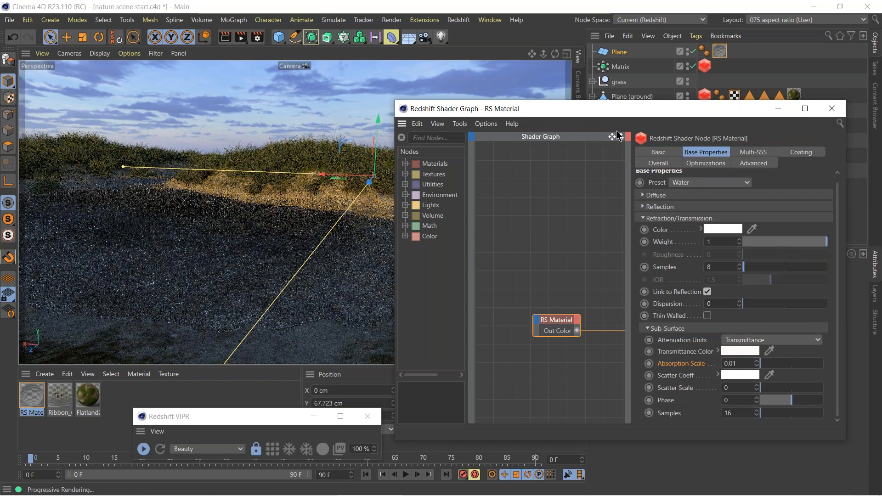
# Darken the water's transmittance color to 85% value with 3% saturation, moving the shader graph window off more of the render preview.
pyautogui.moveTo(613, 111); pyautogui.dragTo(656, 120)
pyautogui.click(760, 361)
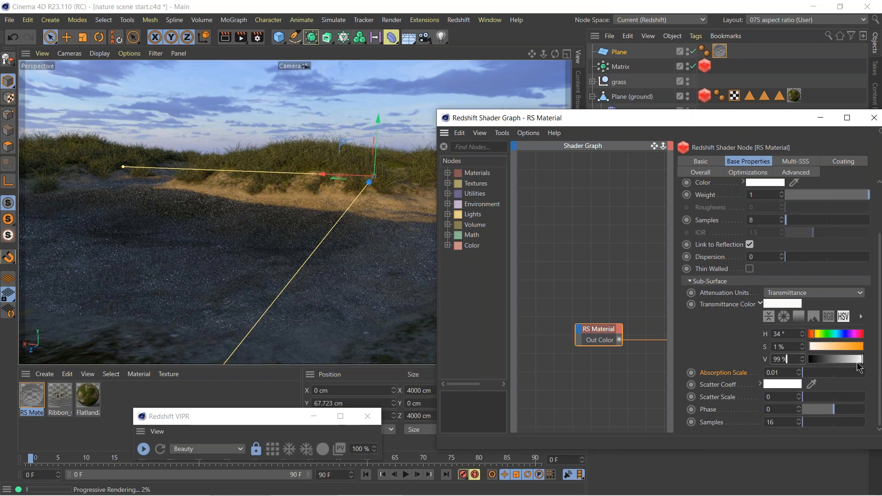
pyautogui.moveTo(858, 363); pyautogui.dragTo(855, 359)
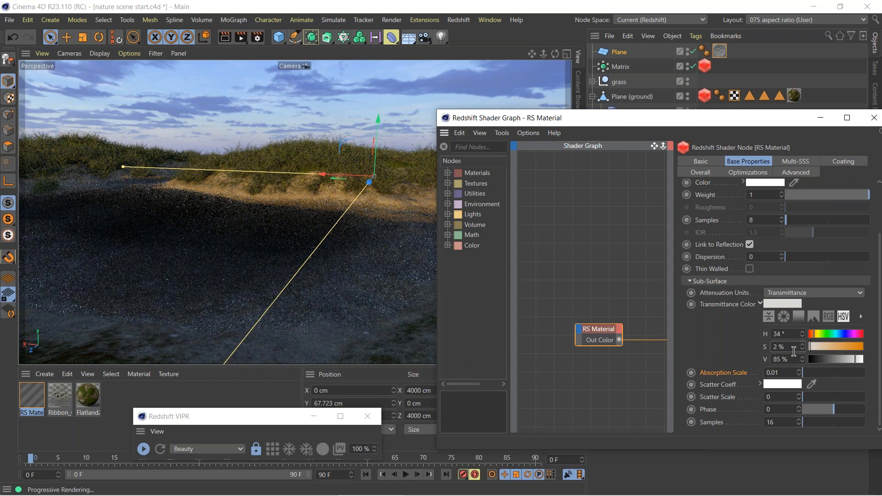
pyautogui.scroll(1, 795, 353)
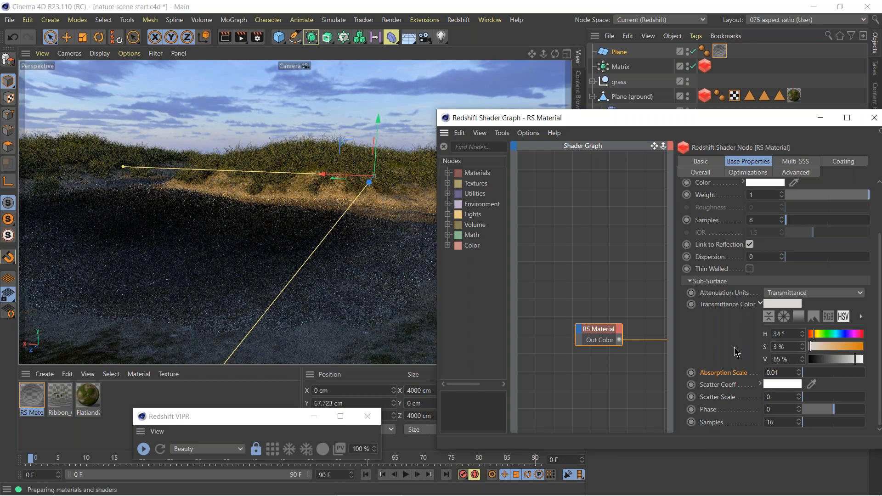
pyautogui.click(761, 304)
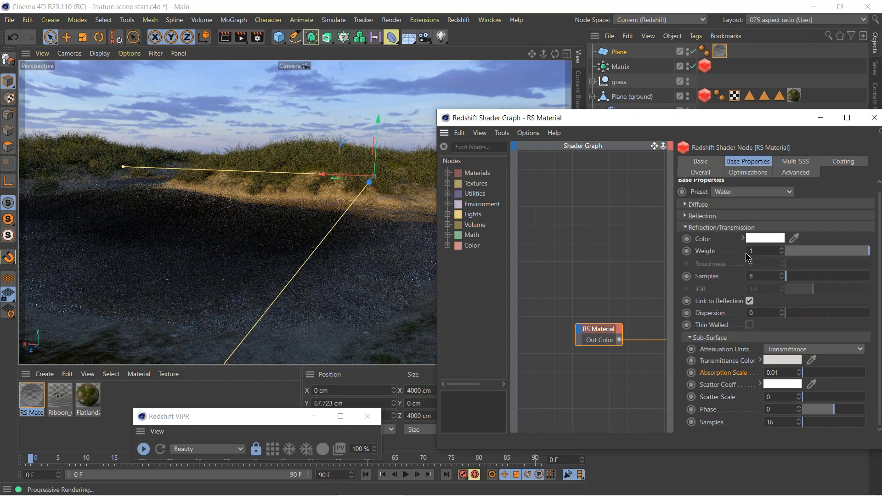
# Lower the water material's reflection weight to about 0.067 while watching the render preview, and close the shader graph.
pyautogui.click(687, 228)
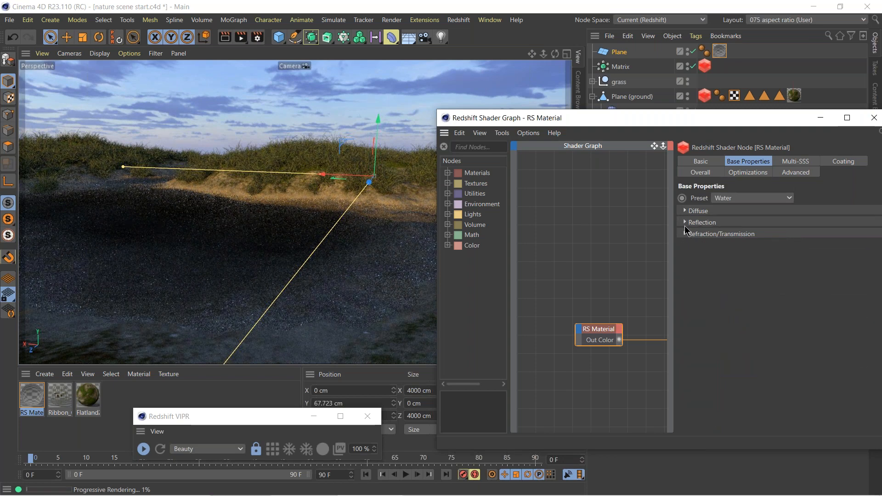
pyautogui.click(687, 222)
pyautogui.moveTo(579, 117); pyautogui.dragTo(532, 298)
pyautogui.moveTo(744, 431); pyautogui.dragTo(880, 431)
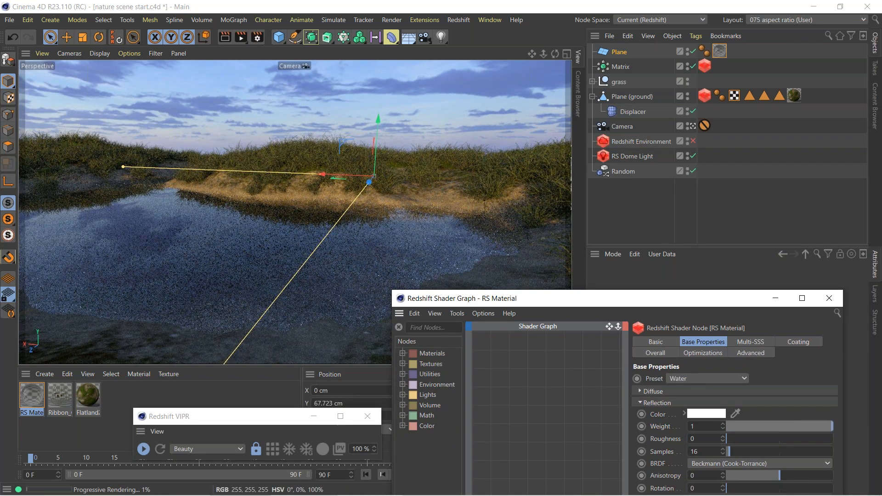
pyautogui.click(734, 426)
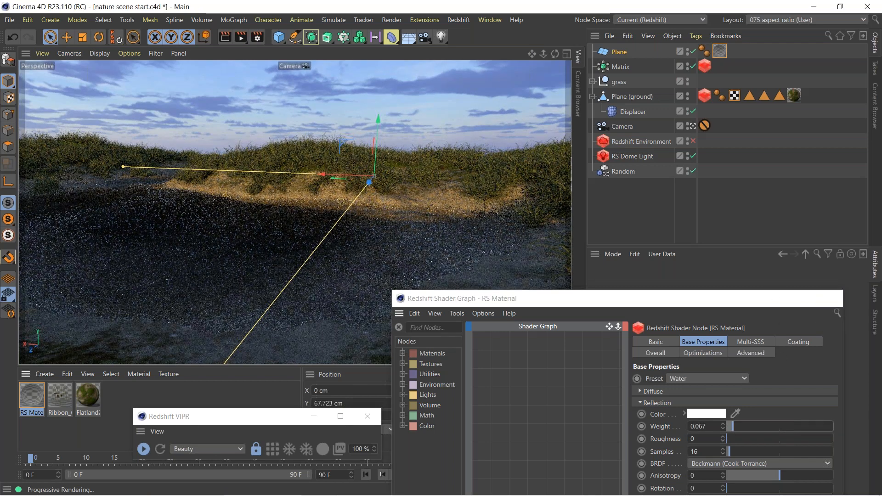
pyautogui.click(830, 298)
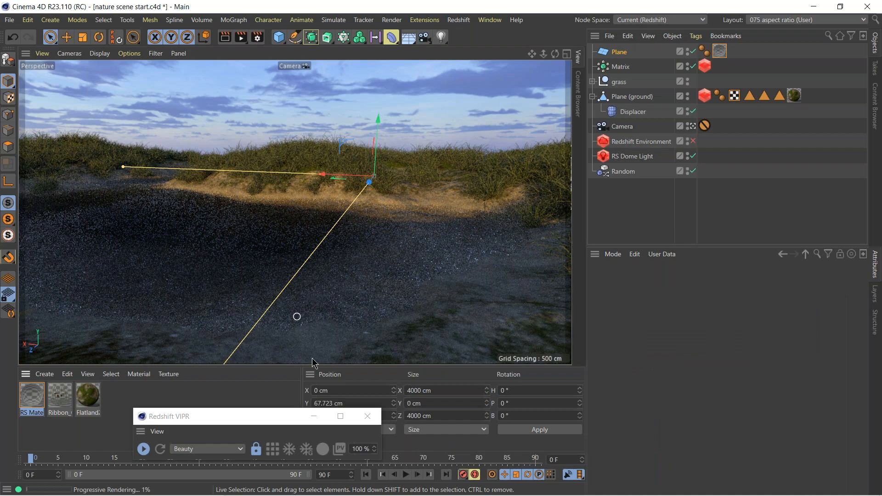
# Switch to Quixel Bridge and browse the purchased 3D assets to the Nature / Rock / Scatter category.
pyautogui.click(511, 487)
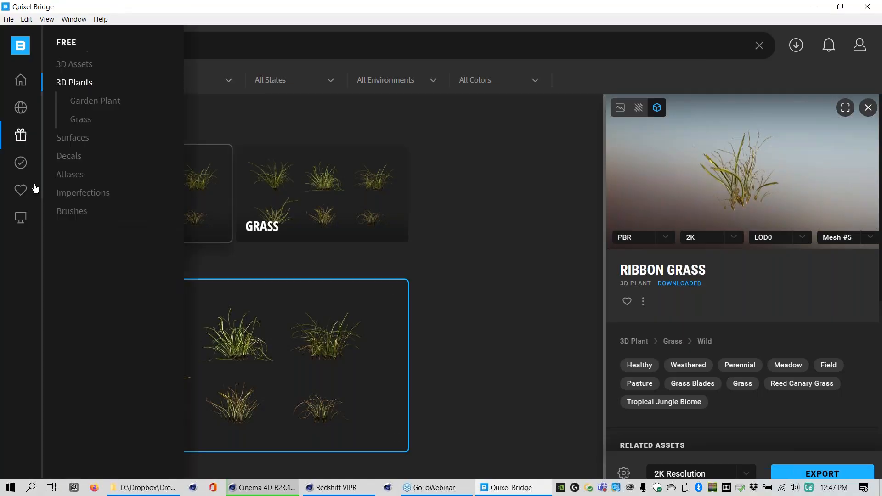
pyautogui.click(18, 166)
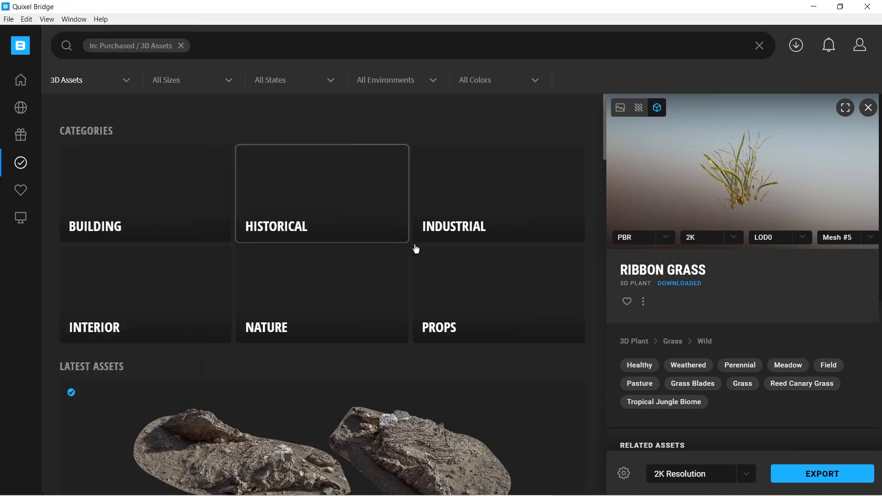
pyautogui.click(300, 300)
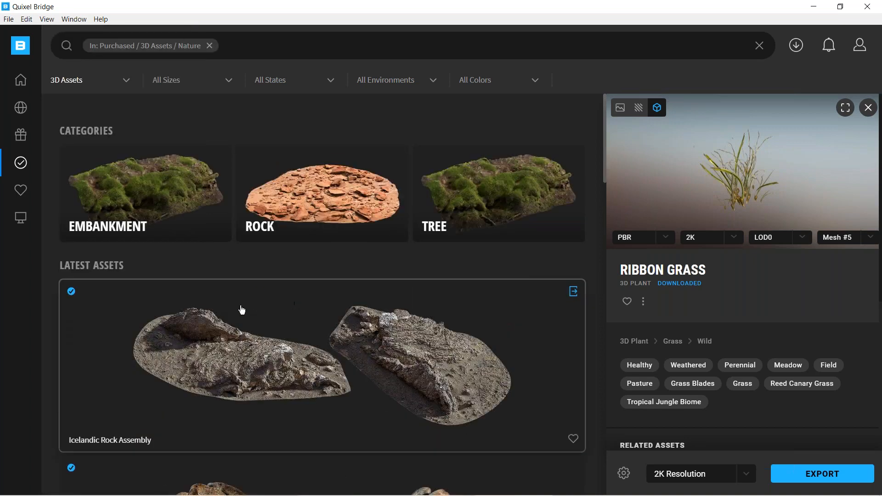
pyautogui.click(323, 195)
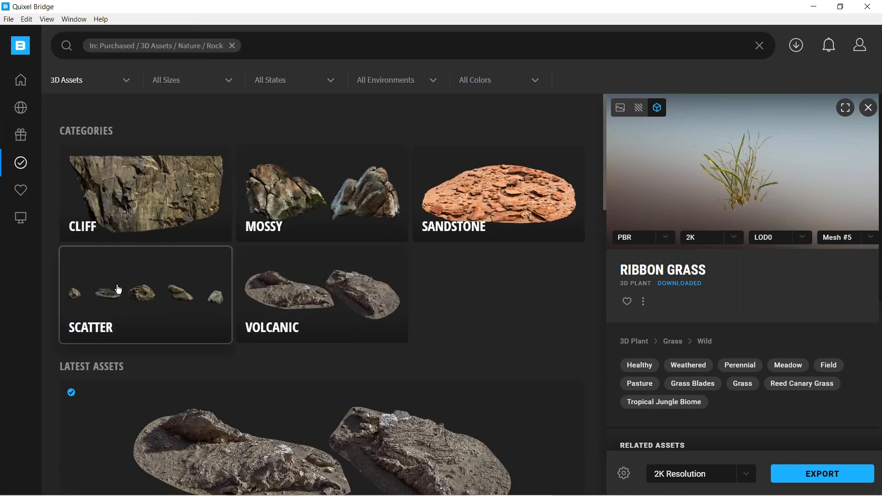
pyautogui.click(135, 304)
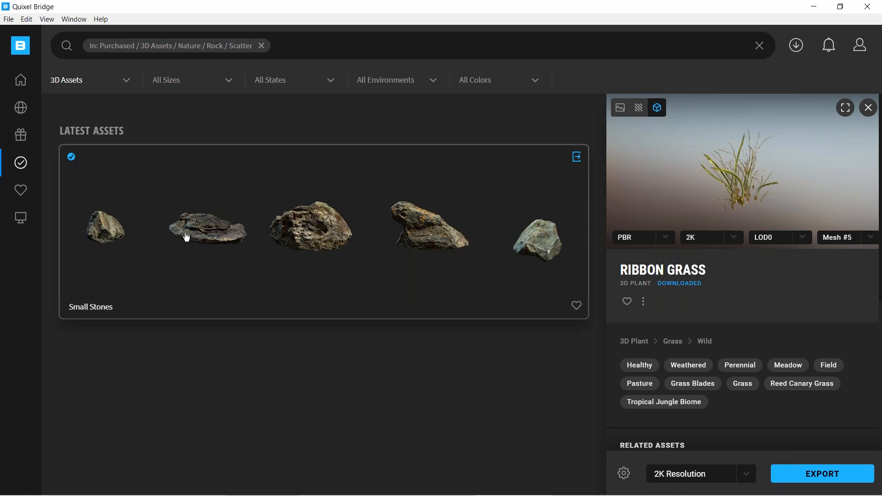
# Export the Small Stones asset to Cinema 4D and minimize Quixel Bridge to return to the scene.
pyautogui.click(421, 234)
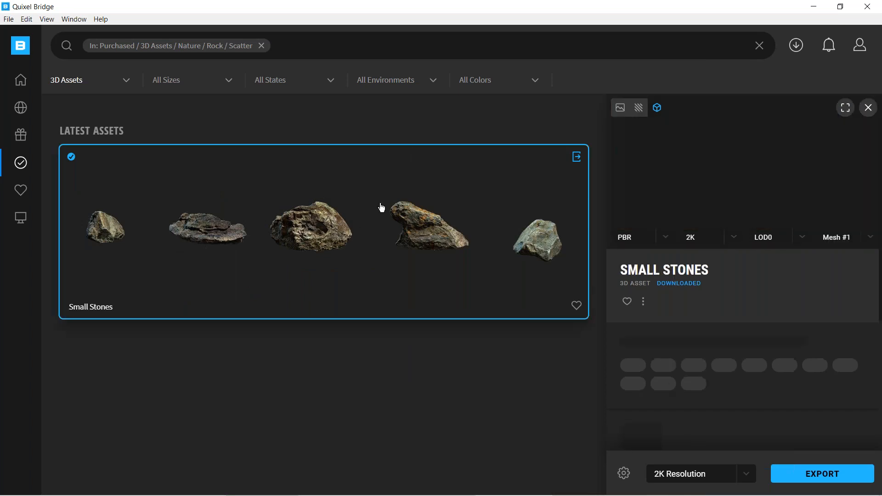
pyautogui.click(577, 158)
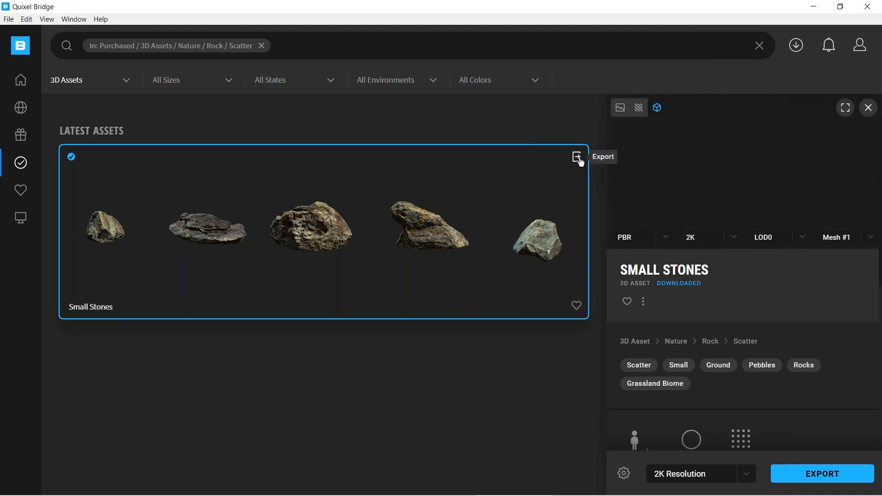
pyautogui.click(817, 10)
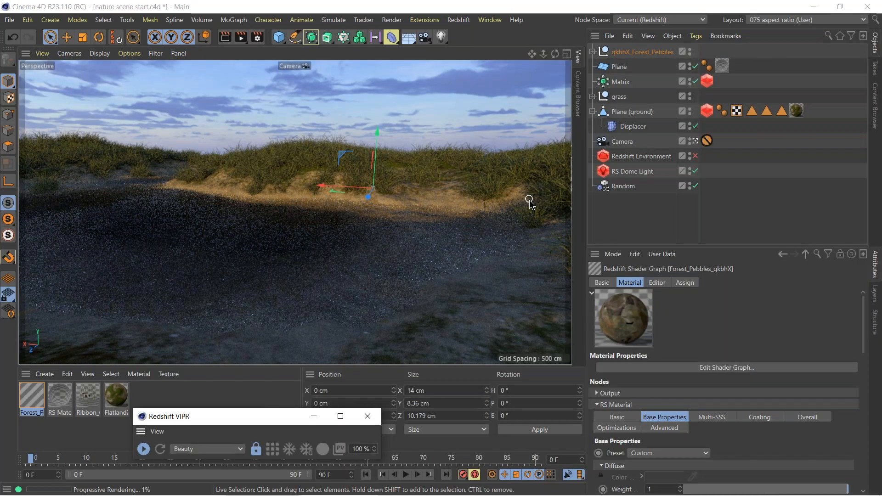
# Examine the imported Forest_Pebbles group, its individual rock meshes and their coordinates, and collapse the group.
pyautogui.click(630, 53)
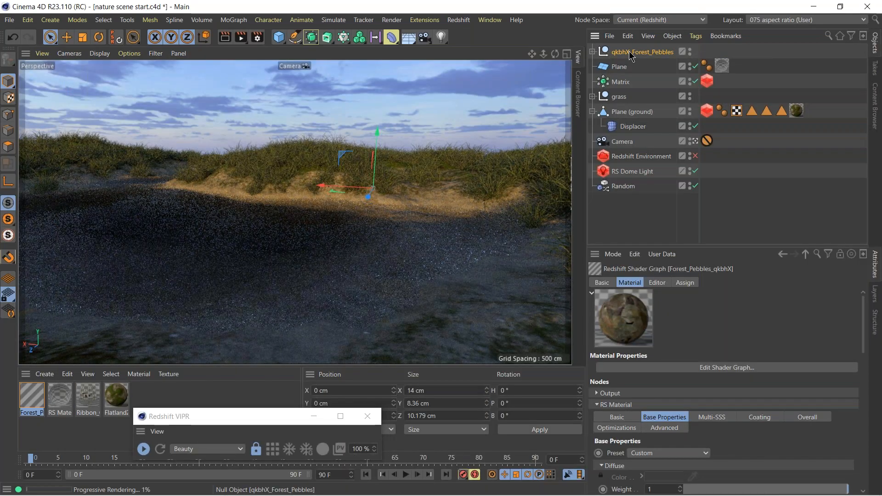
pyautogui.click(593, 52)
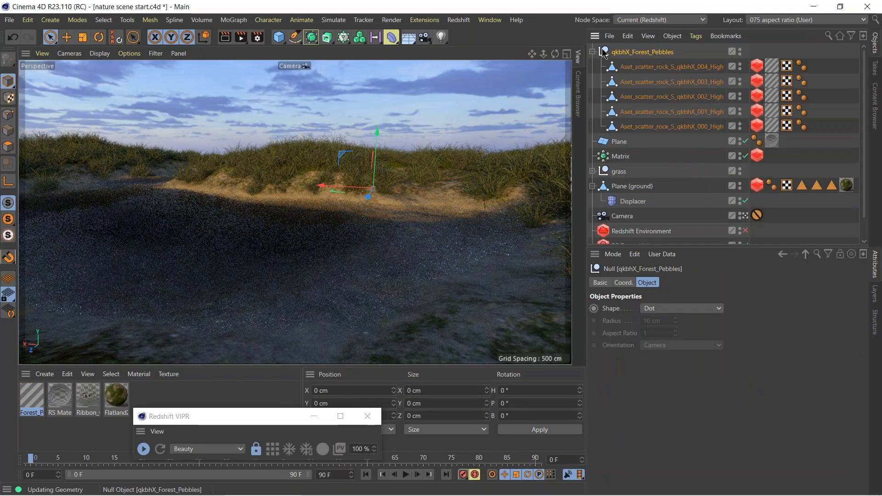
pyautogui.click(662, 71)
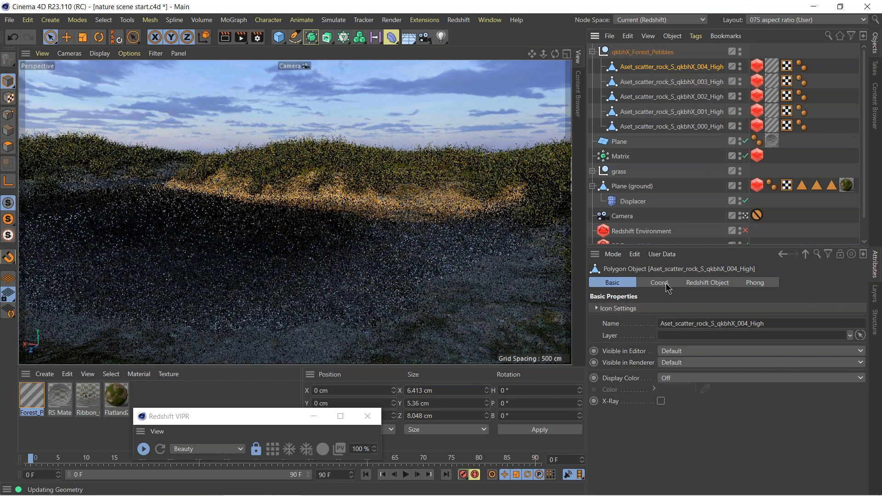
pyautogui.click(659, 282)
pyautogui.click(645, 53)
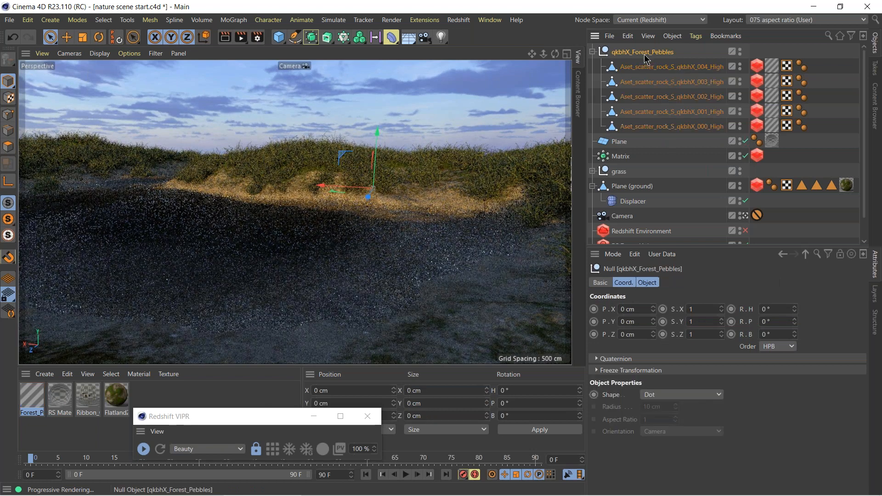
pyautogui.click(594, 53)
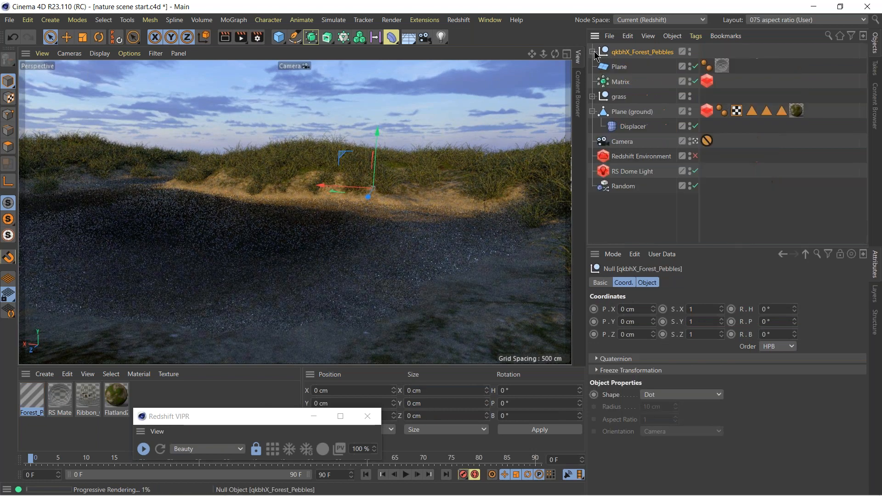
# Rename the Matrix object "grass scatter".
pyautogui.click(619, 83)
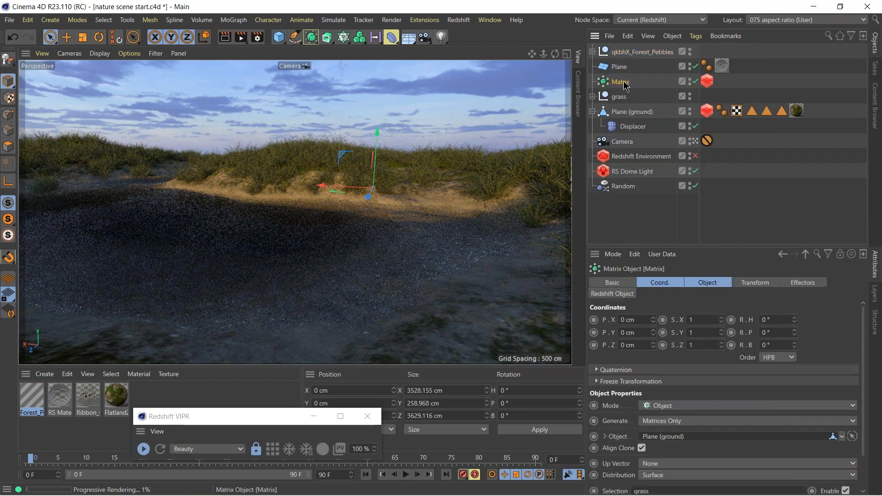
pyautogui.doubleClick(624, 84)
pyautogui.write('grass ')
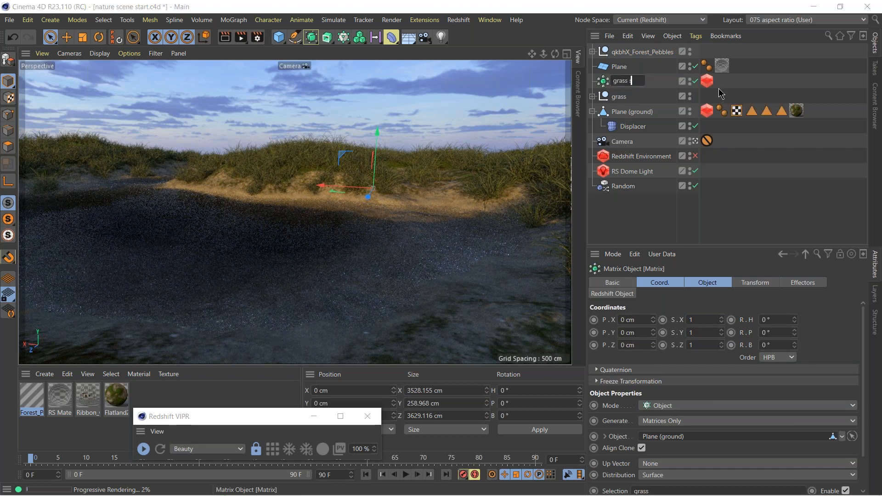
pyautogui.write('scatter')
pyautogui.press('Return')
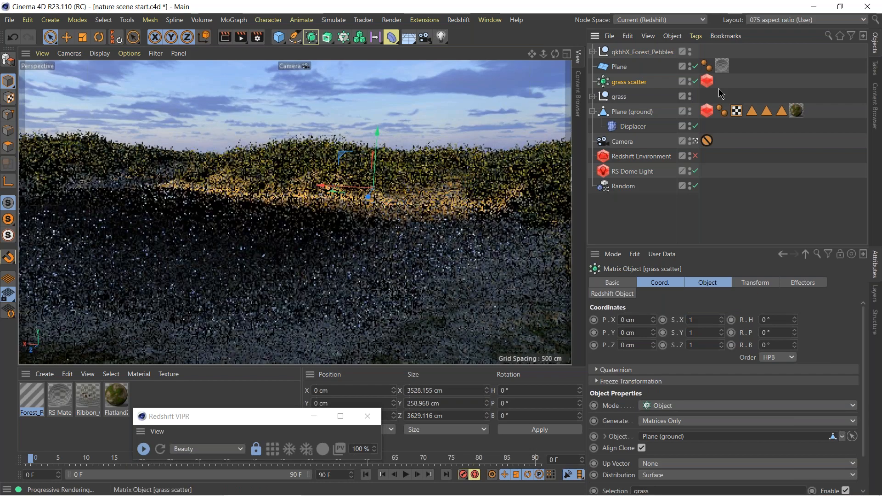
# Duplicate the grass scatter matrix above the Plane and name the copy "rocks scatter".
pyautogui.keyDown('ctrl'); pyautogui.moveTo(634, 84); pyautogui.dragTo(636, 64); pyautogui.keyUp('ctrl')
pyautogui.doubleClick(632, 67)
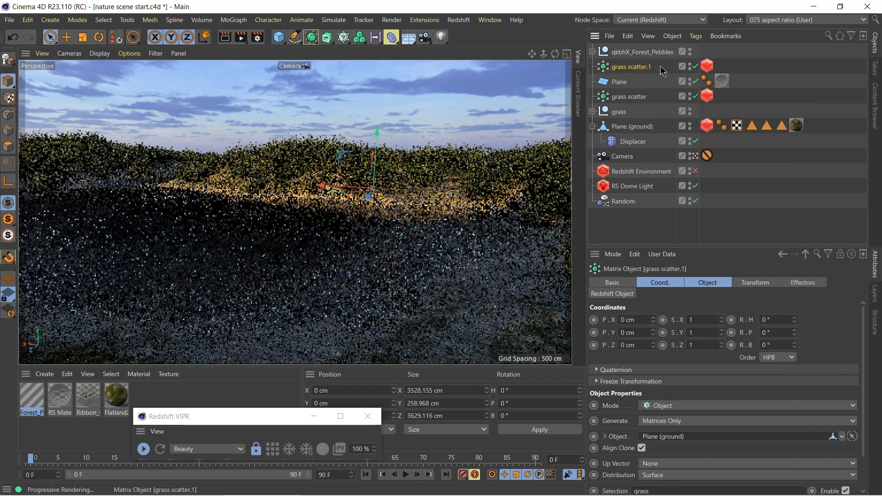
pyautogui.write('rock')
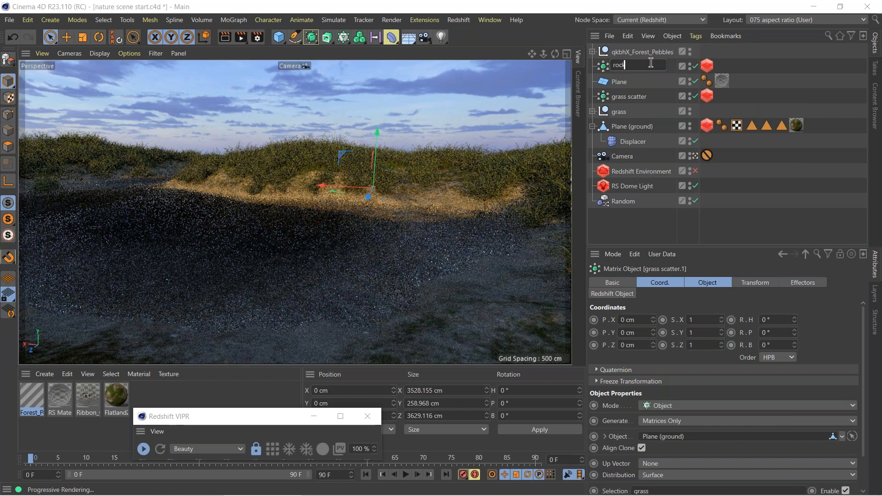
pyautogui.write('s scatter')
pyautogui.press('Return')
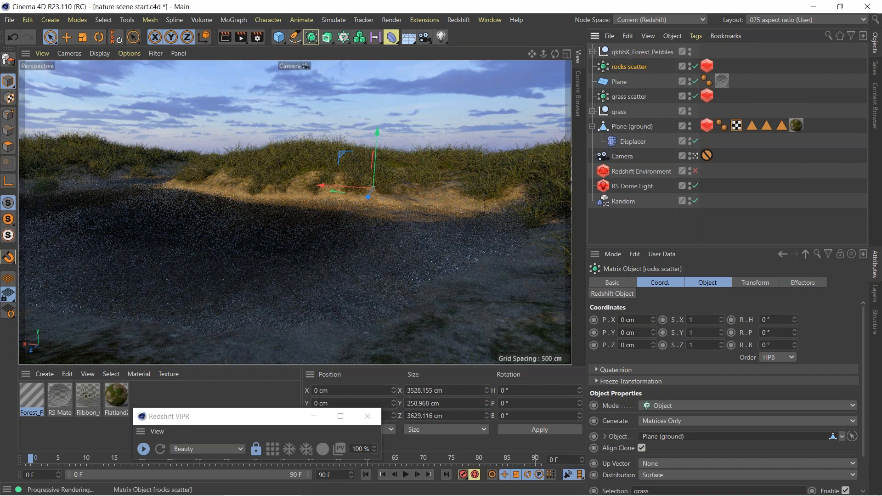
# Disable the grass scatter matrix and remove all custom objects from the rocks scatter's Redshift Object tag.
pyautogui.click(695, 96)
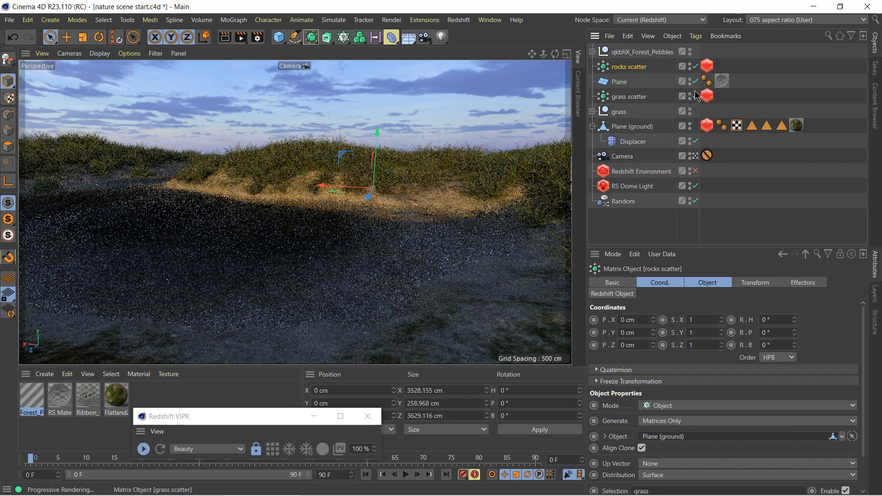
pyautogui.click(707, 65)
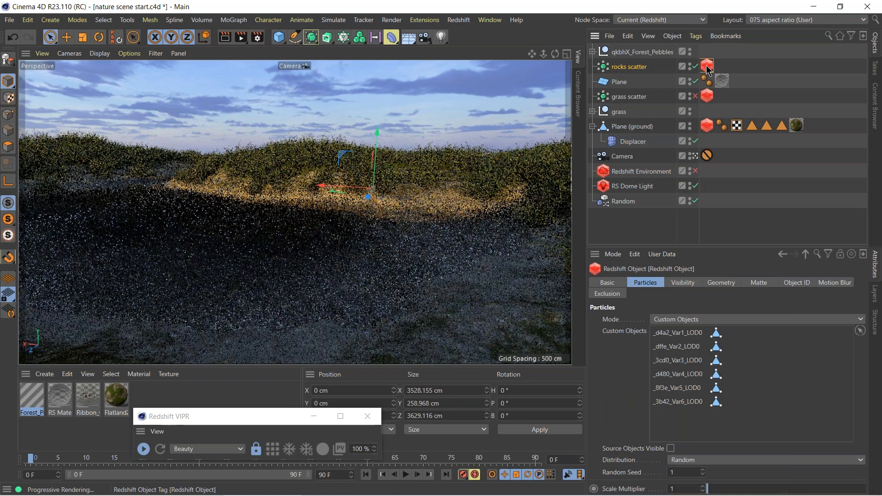
pyautogui.rightClick(689, 375)
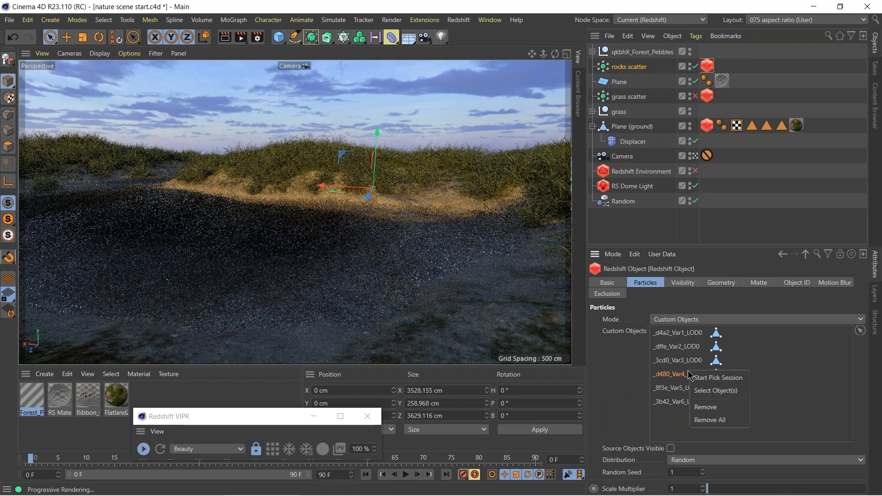
pyautogui.click(708, 420)
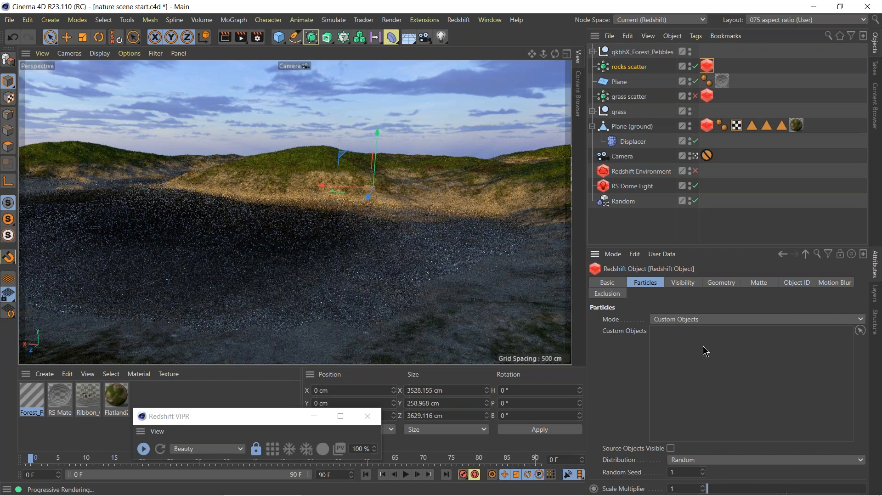
# Pick the five Forest_Pebbles rock meshes, 000 through 004, as custom particle objects in the rocks scatter's Redshift Object tag.
pyautogui.click(593, 52)
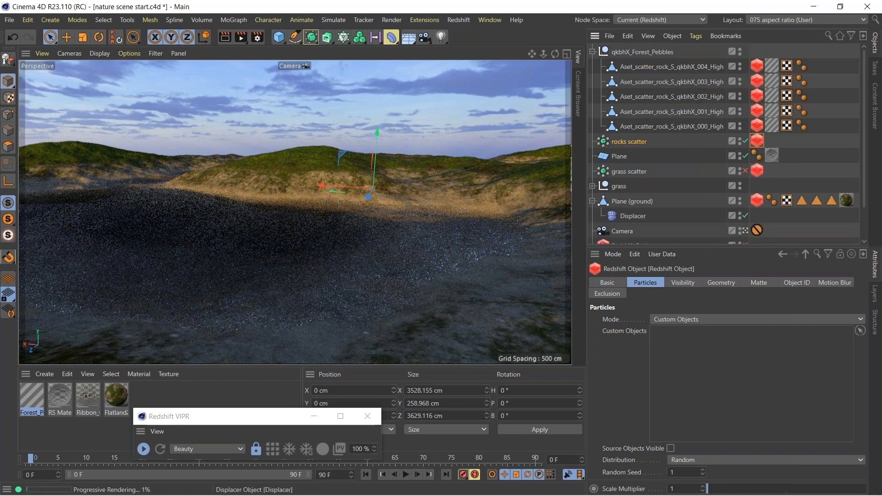
pyautogui.click(860, 331)
pyautogui.click(668, 127)
pyautogui.click(669, 112)
pyautogui.click(668, 97)
pyautogui.click(668, 82)
pyautogui.doubleClick(671, 67)
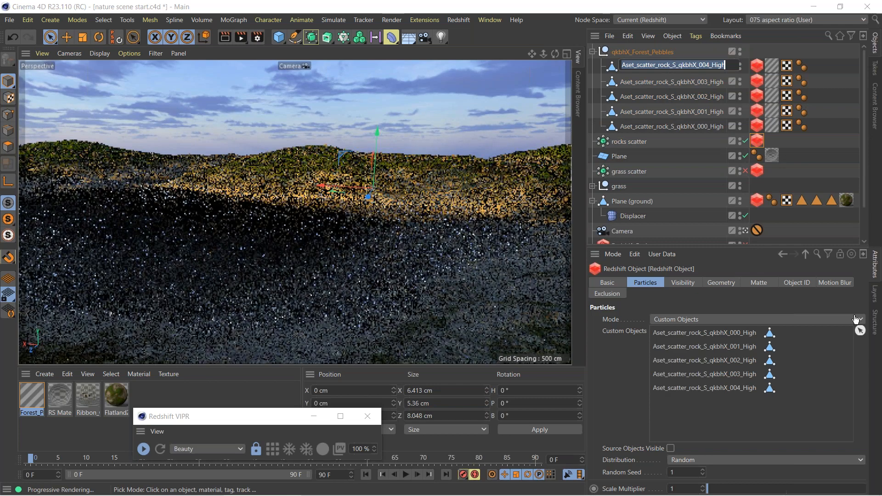
# Finish picking the rock particle objects and collapse the qkbhX_Forest_Pebbles group.
pyautogui.click(861, 331)
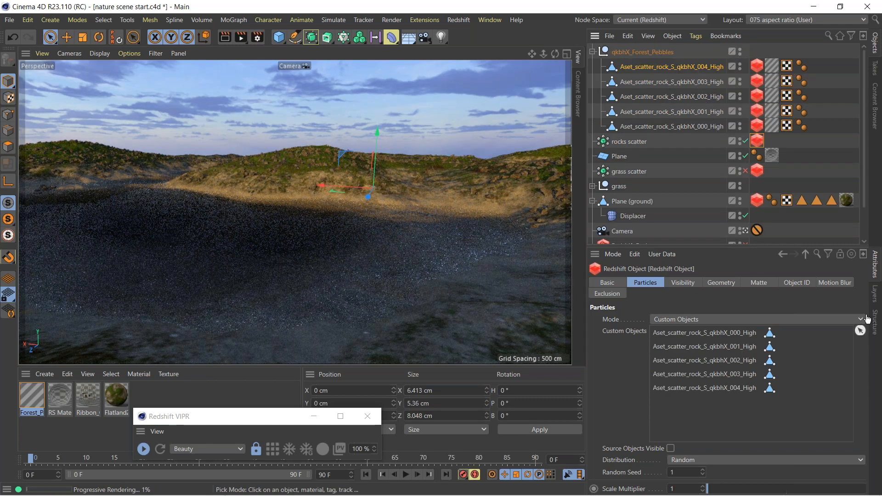
pyautogui.click(629, 141)
pyautogui.click(592, 51)
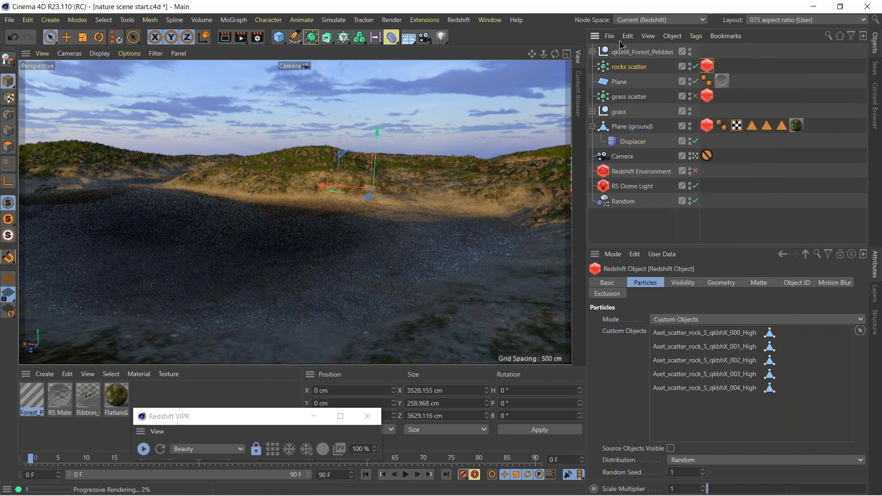
# Limit the rocks scatter matrix to the rocks polygon selection of Plane (ground) and re-enable the grass scatter matrix.
pyautogui.click(618, 68)
pyautogui.click(708, 283)
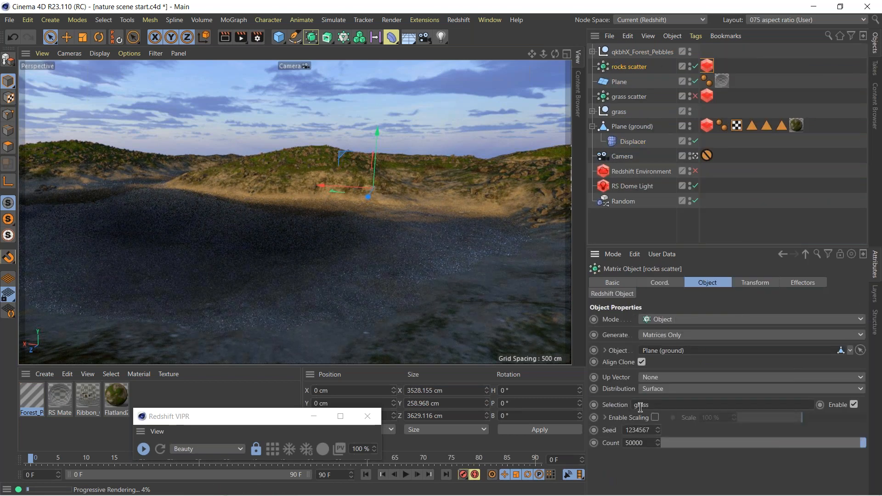
pyautogui.click(767, 129)
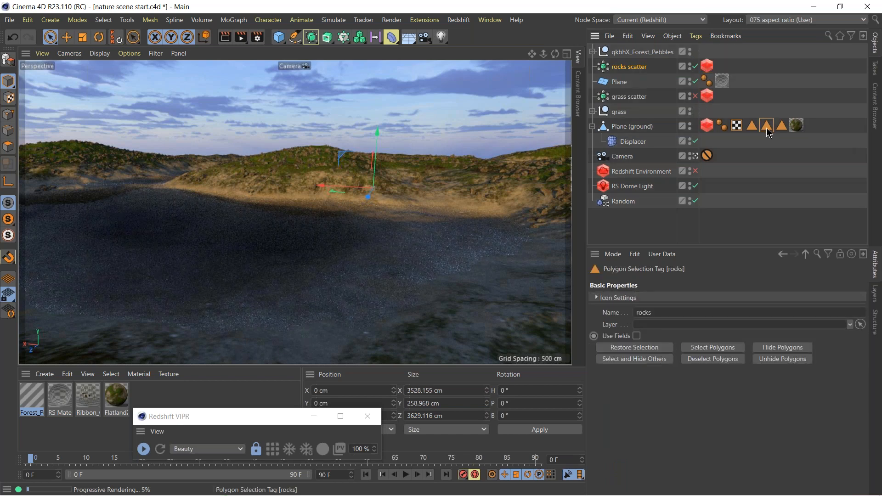
pyautogui.doubleClick(766, 128)
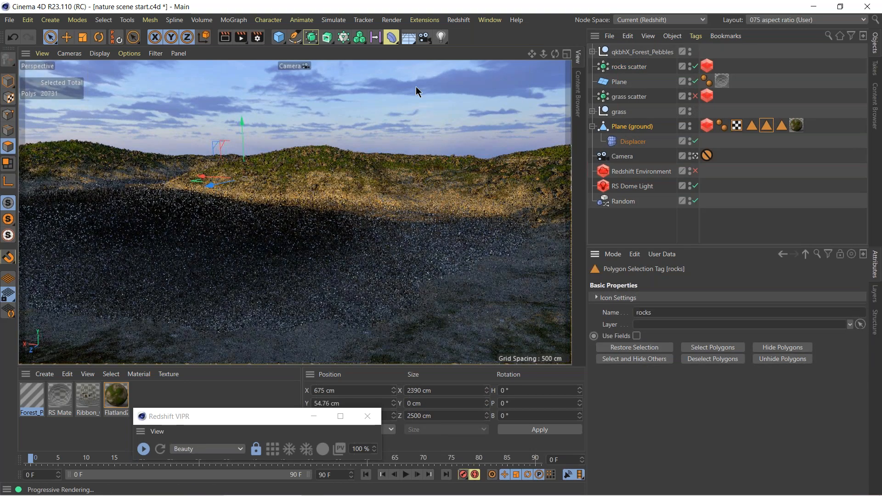
pyautogui.click(8, 83)
pyautogui.click(628, 67)
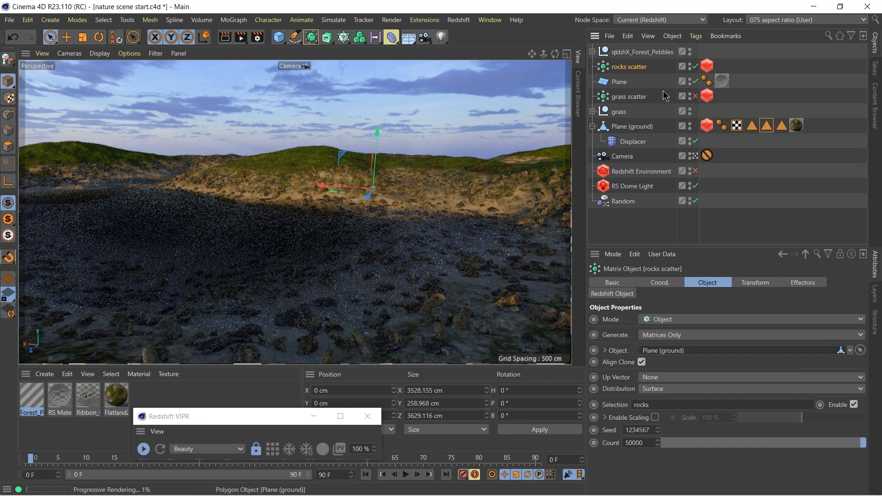
pyautogui.click(695, 96)
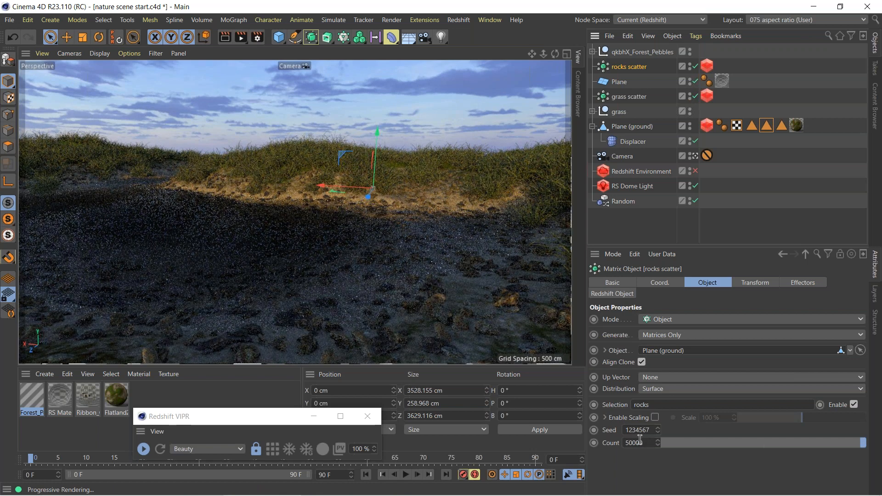
pyautogui.click(803, 283)
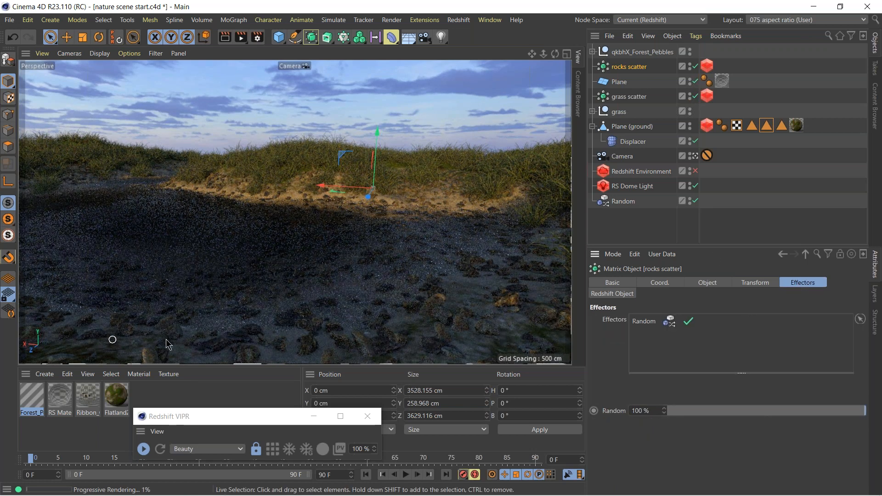
# Duplicate the rocks scatter matrix above the qkbhX_Forest_Pebbles group and name the copy "ferns scatter".
pyautogui.moveTo(627, 71); pyautogui.dragTo(633, 49)
pyautogui.doubleClick(632, 50)
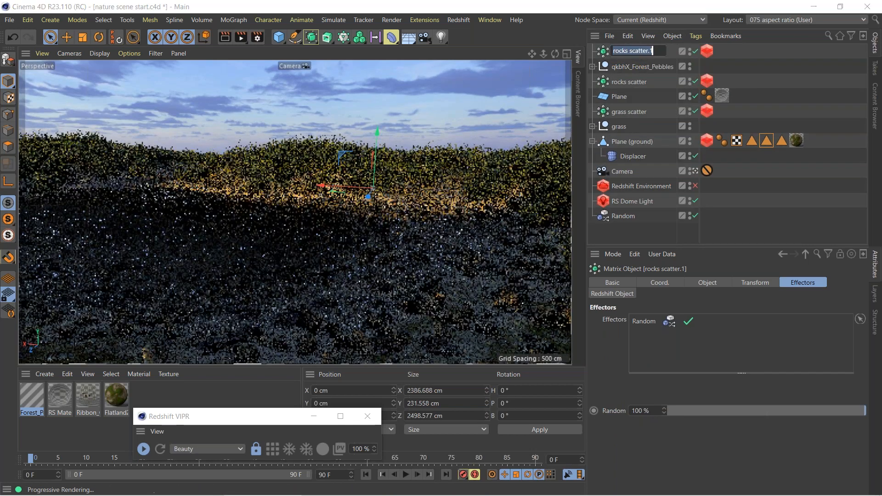
pyautogui.write('ferns scatte')
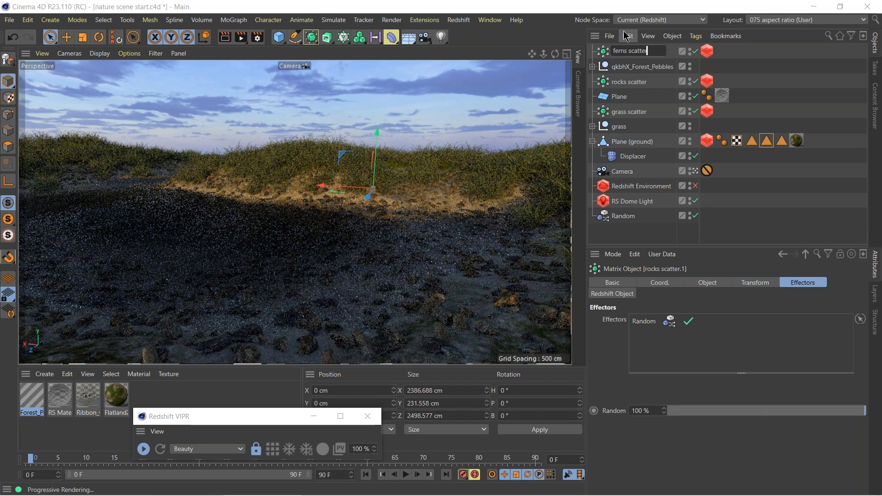
pyautogui.write('r')
pyautogui.press('Return')
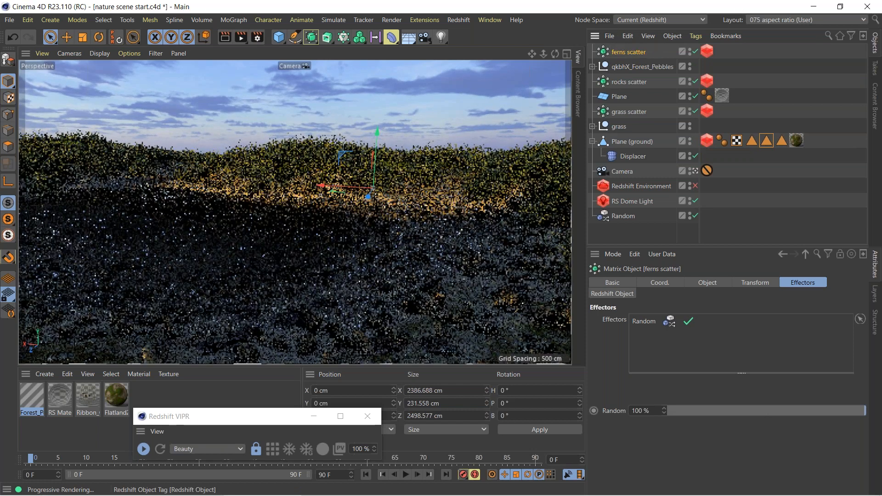
# Remove all custom objects from the ferns scatter's Redshift Object tag.
pyautogui.click(707, 52)
pyautogui.rightClick(714, 361)
pyautogui.click(730, 408)
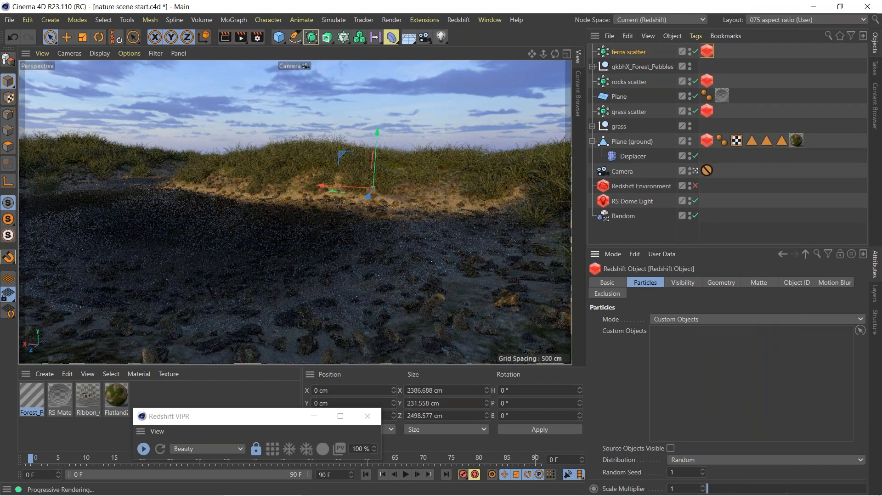
# Switch to Quixel Bridge and select the Silver Lady Fern among the purchased 3D Plants in the Fern category.
pyautogui.click(508, 487)
pyautogui.moveTo(25, 173)
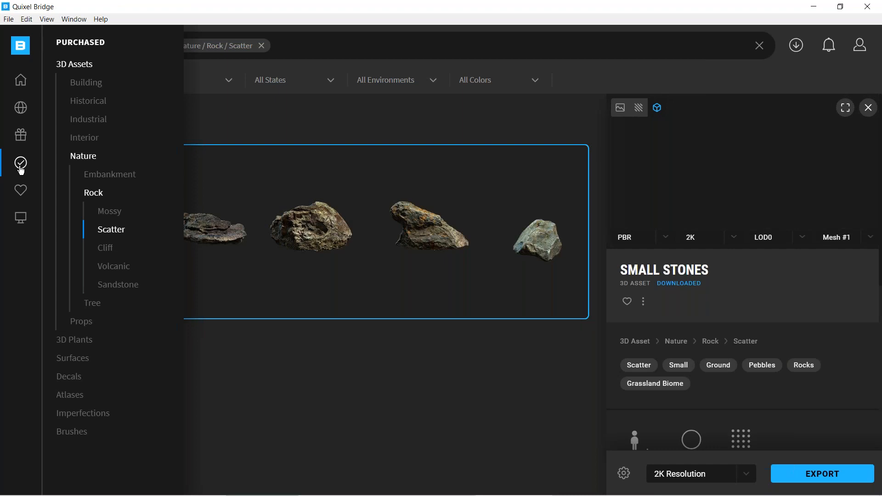
pyautogui.click(20, 166)
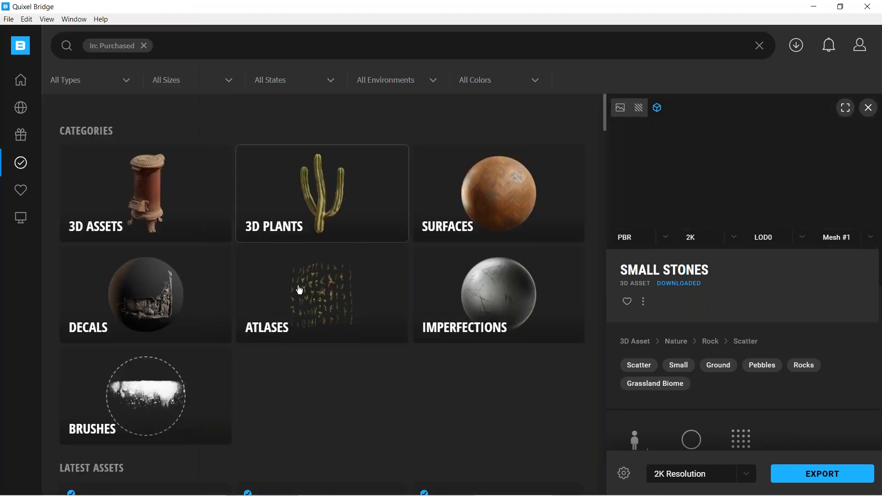
pyautogui.moveTo(20, 162)
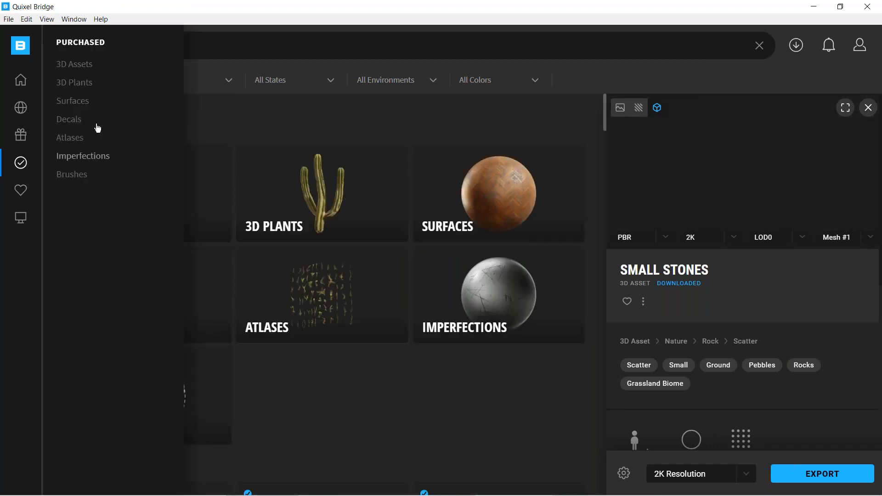
pyautogui.click(76, 84)
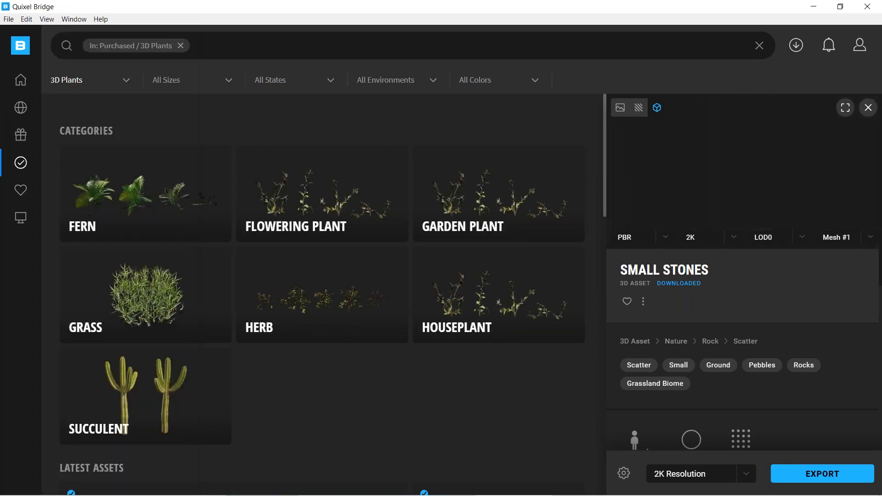
pyautogui.click(148, 208)
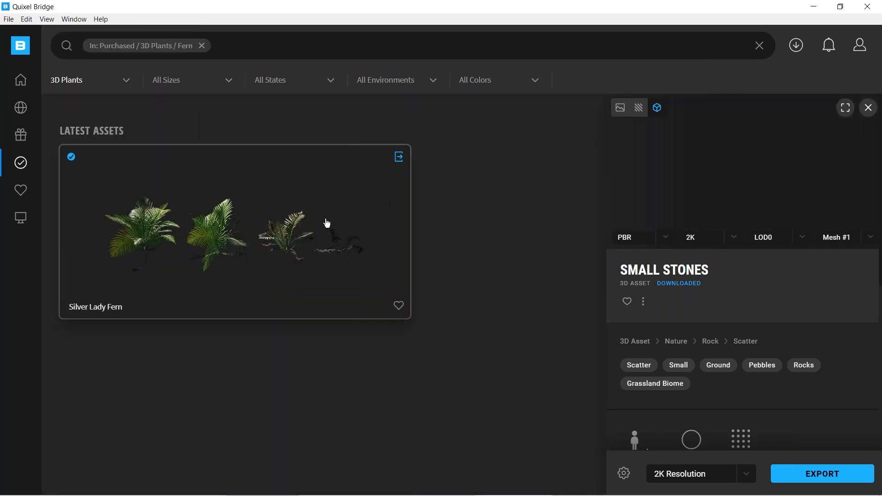
pyautogui.click(276, 240)
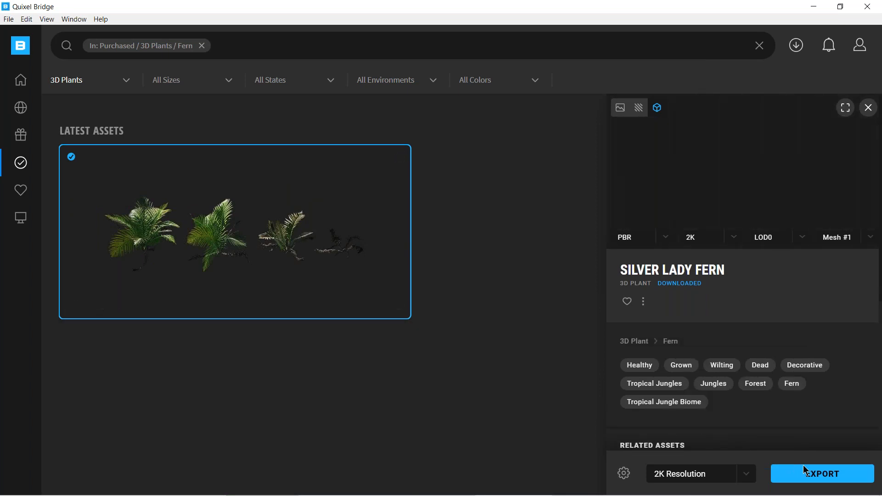
# Export the Silver Lady Fern at 2K Resolution to Cinema 4D and return to the scene.
pyautogui.click(746, 475)
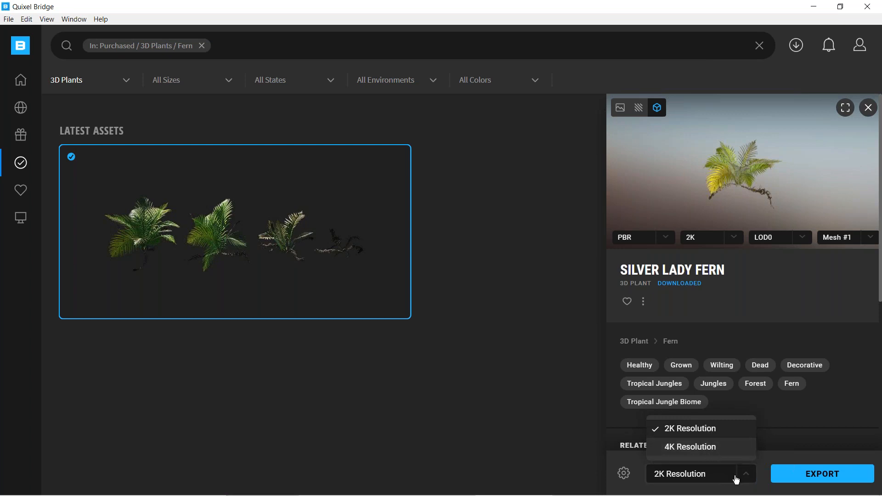
pyautogui.click(767, 458)
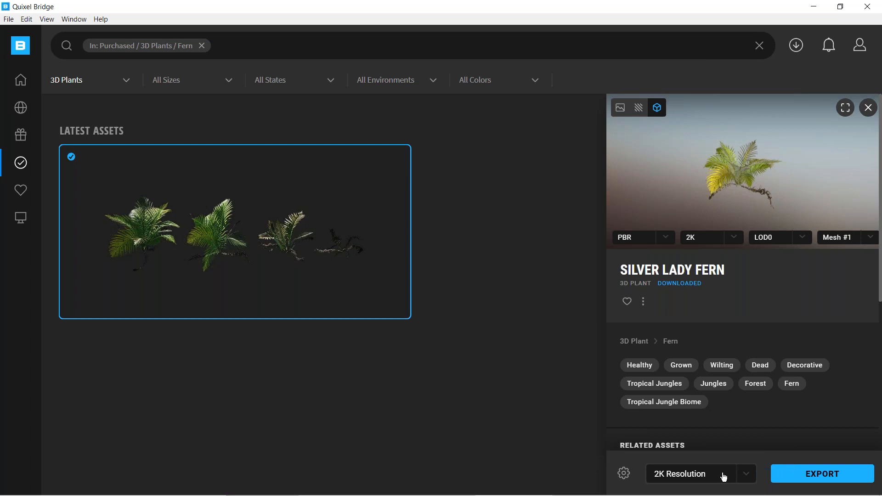
pyautogui.click(812, 478)
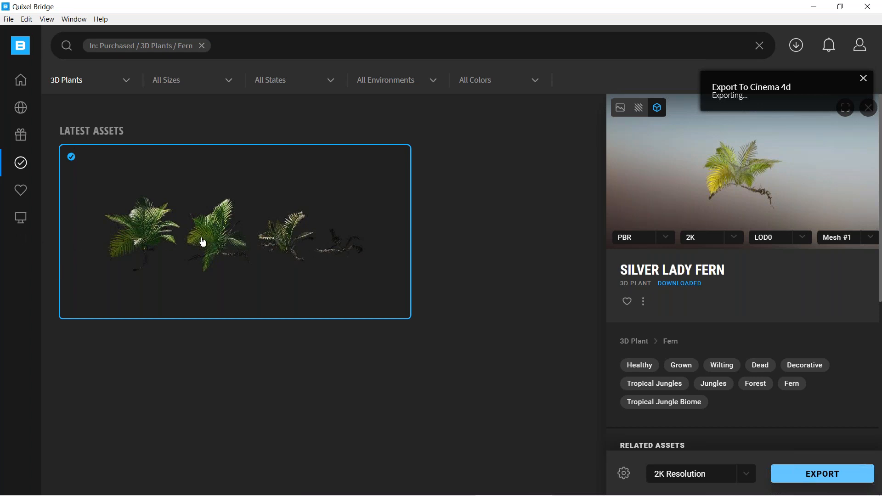
pyautogui.click(868, 238)
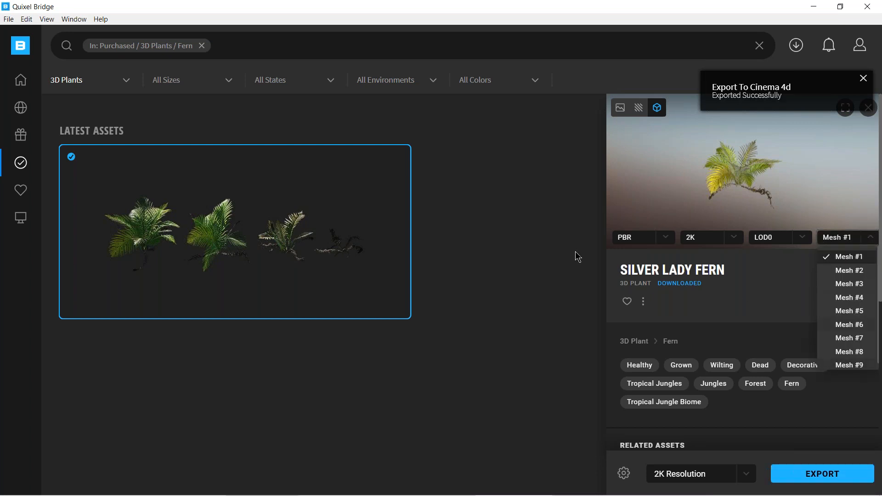
pyautogui.click(813, 8)
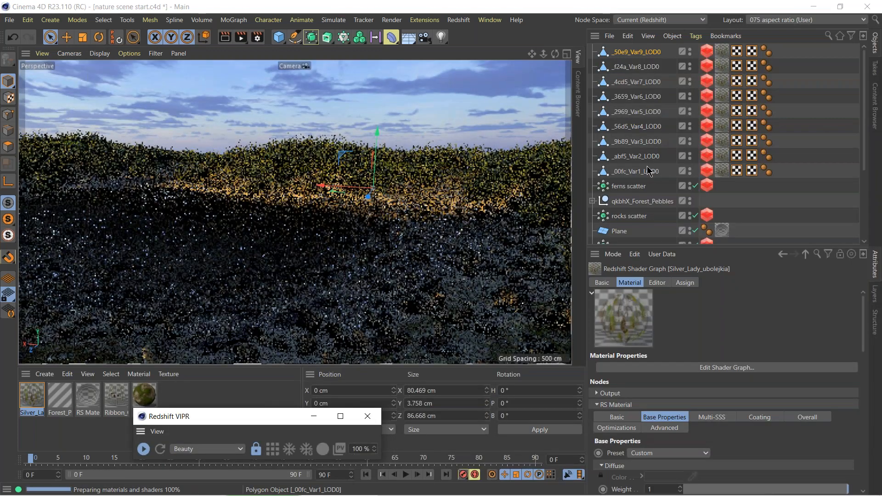
# Group the nine imported fern meshes, Var1 through Var9, under a null and name it "ferns".
pyautogui.click(649, 171)
pyautogui.click(660, 282)
pyautogui.click(695, 309)
pyautogui.moveTo(669, 173); pyautogui.dragTo(571, 3)
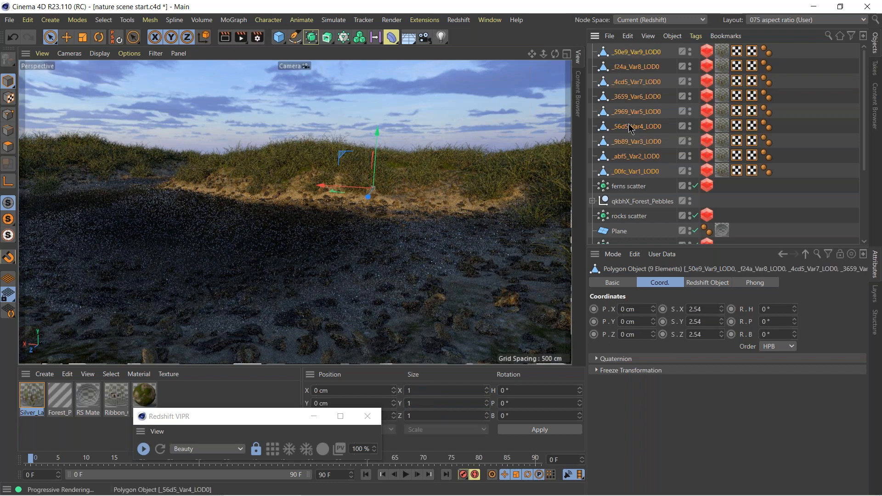
pyautogui.hotkey('alt', 'g')
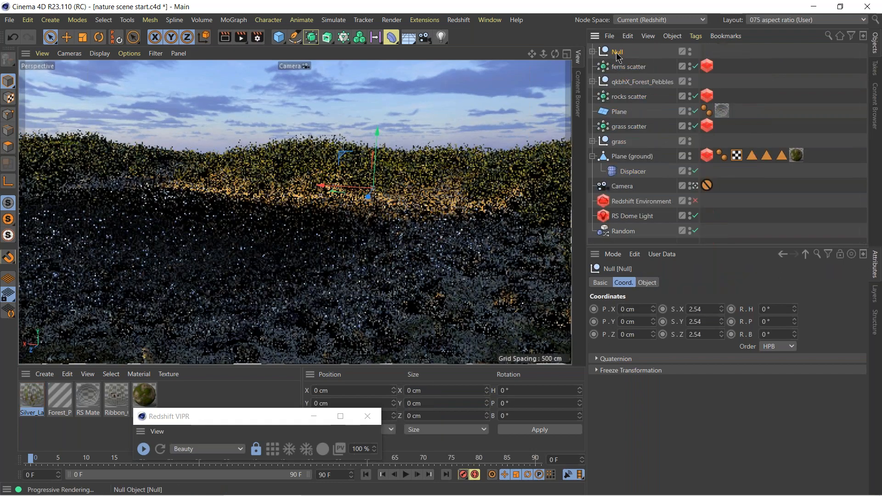
pyautogui.doubleClick(617, 52)
pyautogui.write('ferns')
pyautogui.press('Return')
# Reset the ferns null's X, Y and Z scale to 1.
pyautogui.rightClick(726, 309)
pyautogui.click(720, 309)
pyautogui.rightClick(722, 309)
pyautogui.rightClick(722, 322)
pyautogui.rightClick(722, 334)
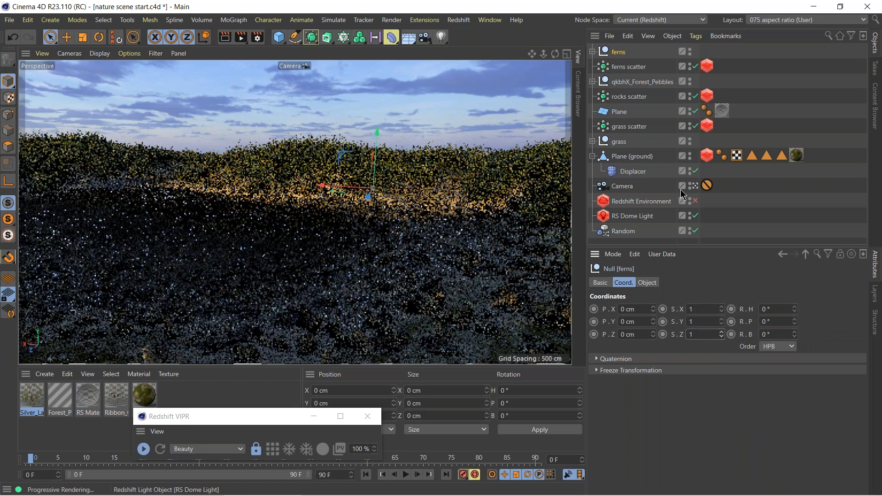
# Pick the nine fern meshes as custom particle objects in the ferns scatter's Redshift Object tag and collapse the ferns group.
pyautogui.click(624, 68)
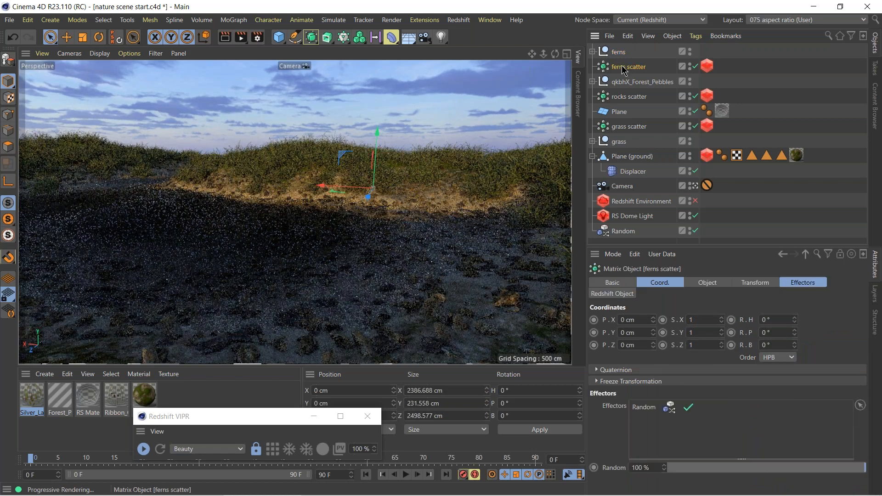
pyautogui.click(707, 66)
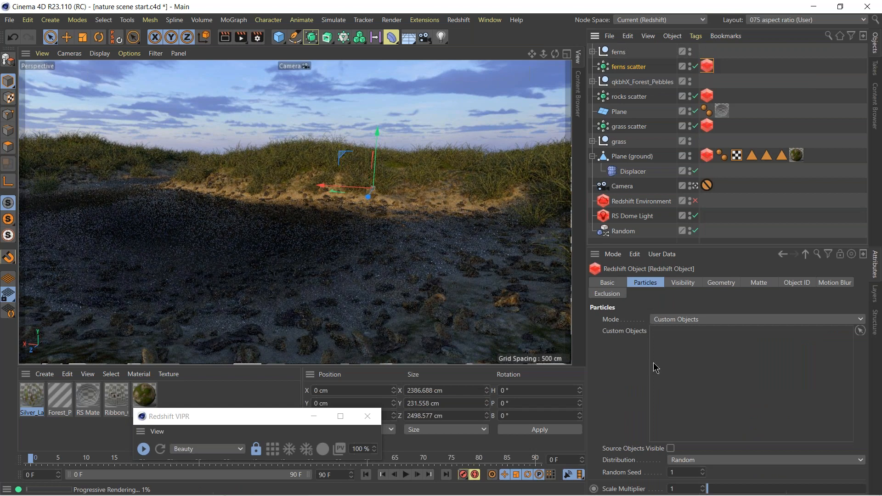
pyautogui.click(593, 51)
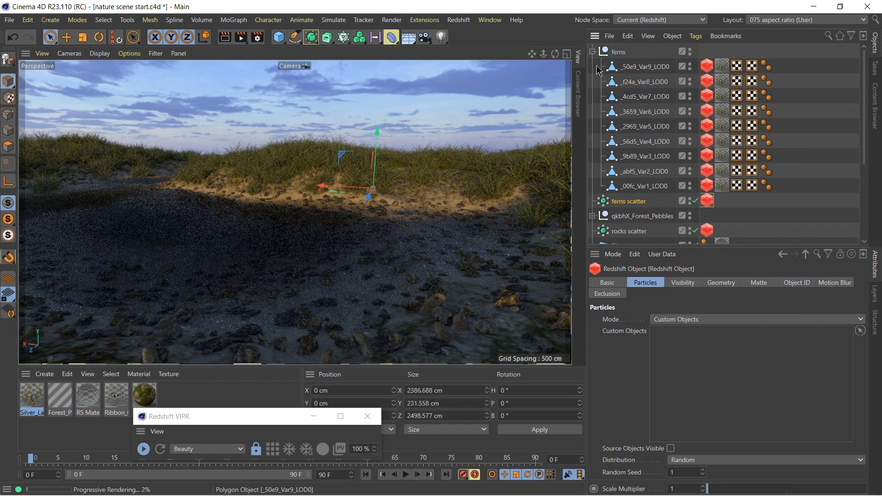
pyautogui.moveTo(595, 64); pyautogui.dragTo(664, 188)
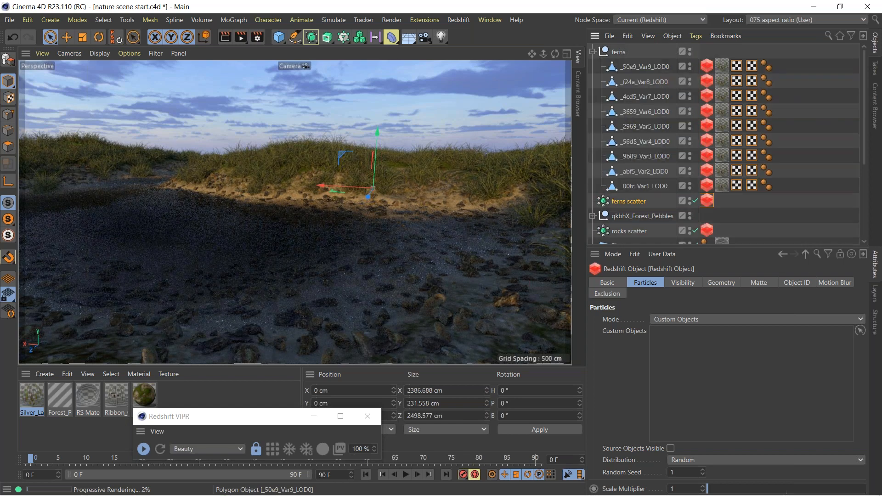
pyautogui.click(708, 202)
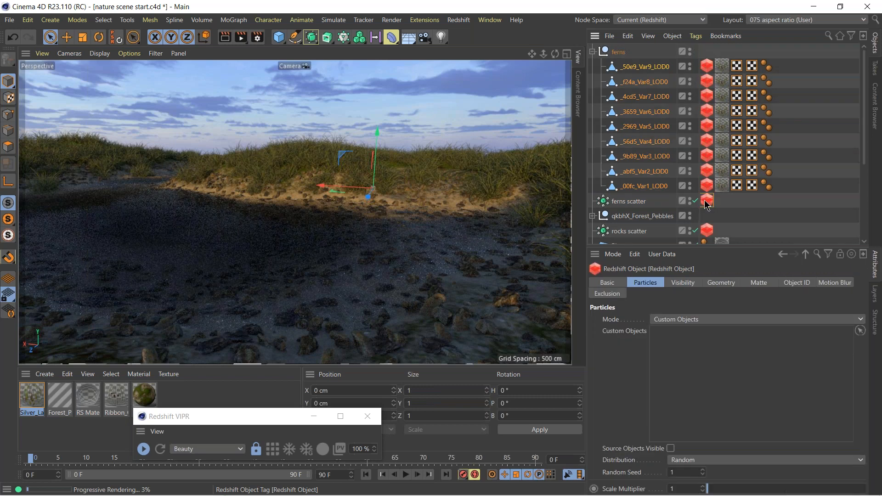
pyautogui.click(860, 330)
pyautogui.click(641, 117)
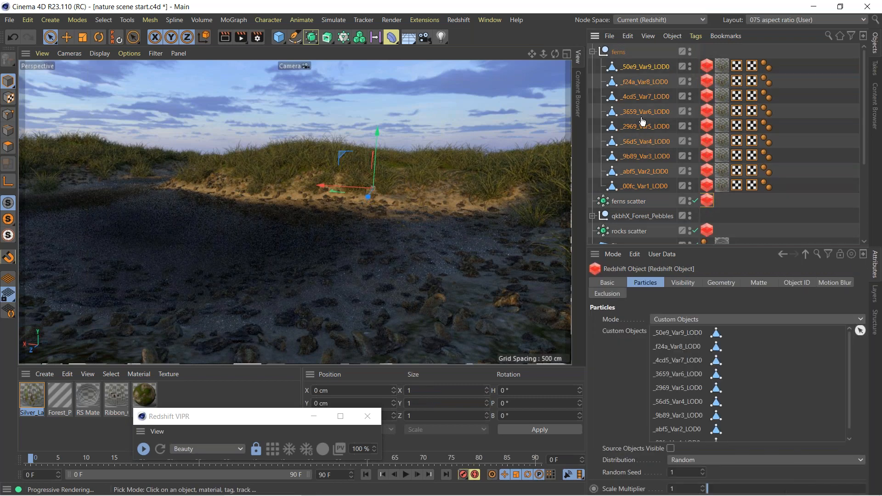
pyautogui.click(862, 332)
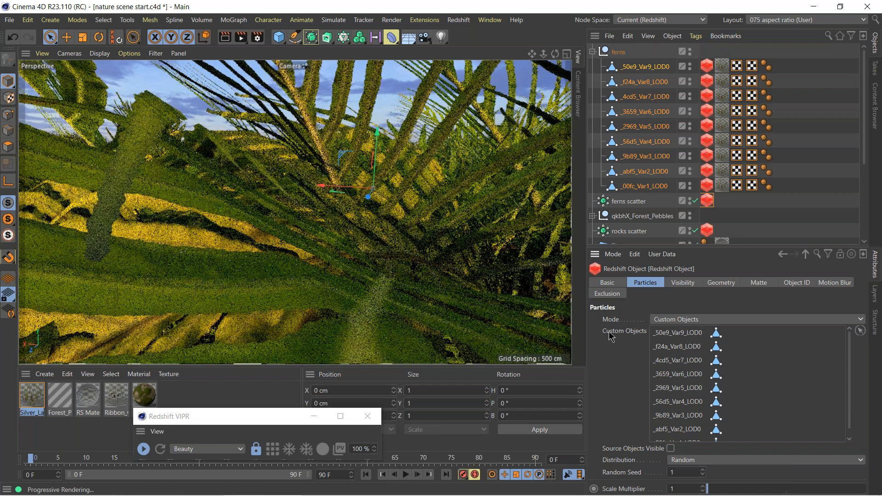
pyautogui.click(592, 53)
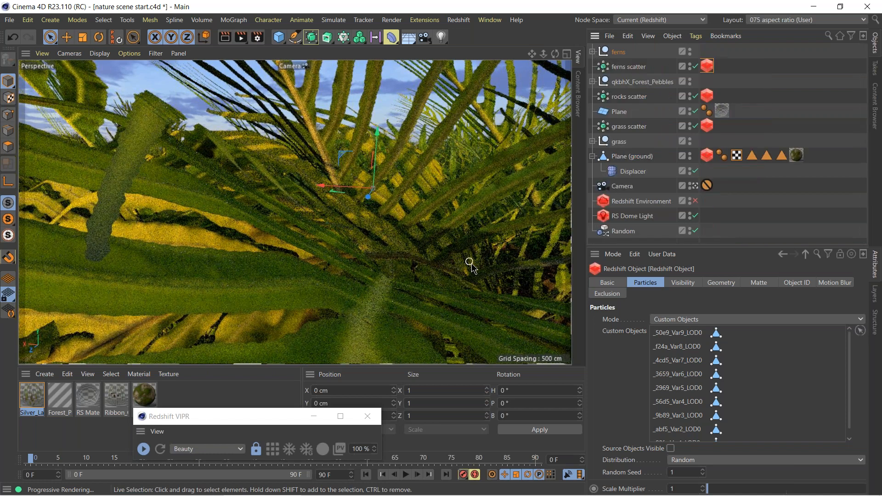
pyautogui.click(628, 67)
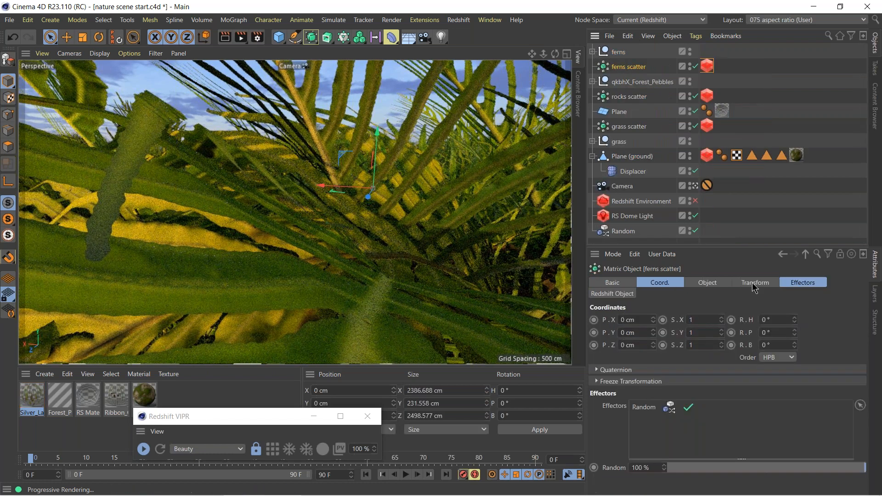
# Restrict the ferns scatter to the ground plane's "ferns" polygon selection in its object properties.
pyautogui.click(756, 282)
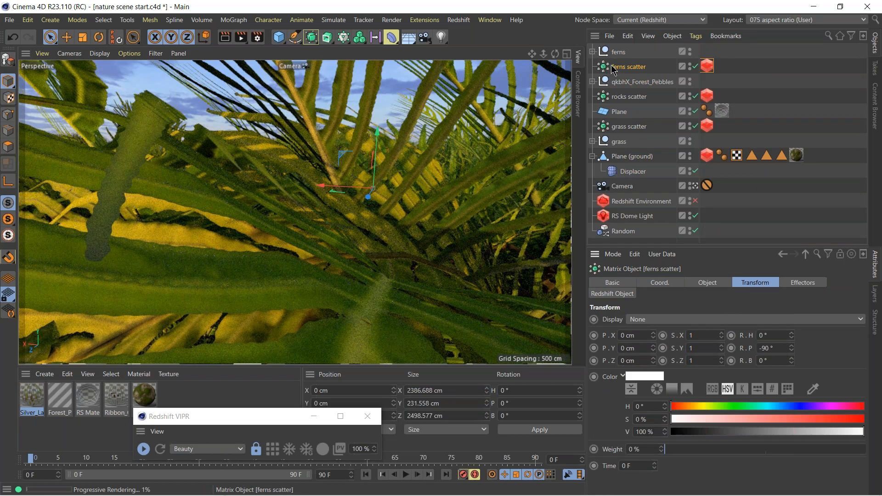
pyautogui.click(708, 282)
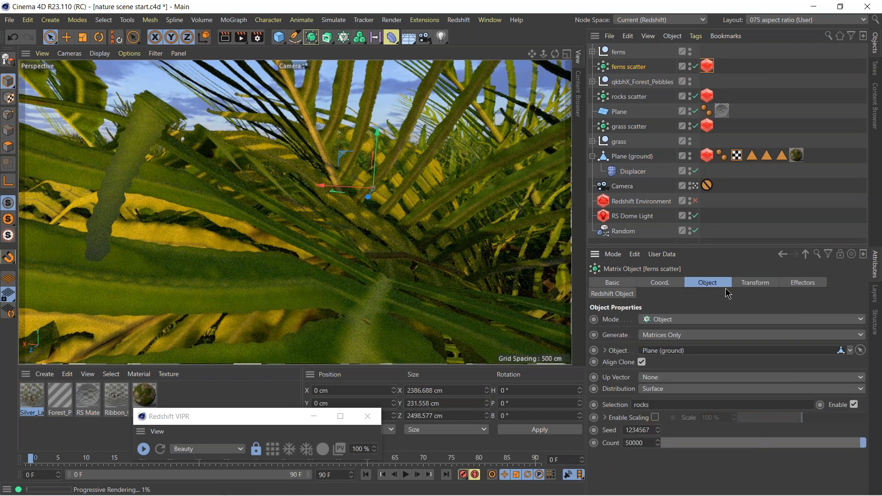
pyautogui.click(780, 159)
pyautogui.click(622, 64)
pyautogui.moveTo(782, 161); pyautogui.dragTo(680, 405)
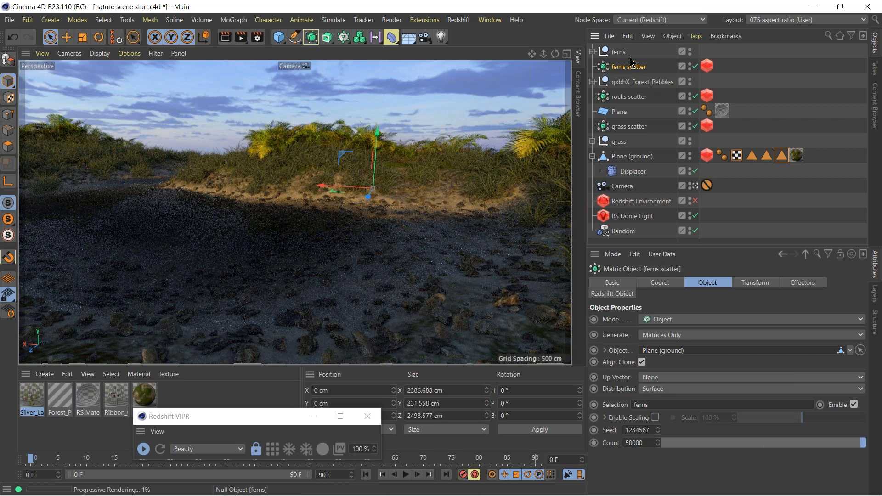
# Enable the Redshift Environment to preview its effect in the render, and disable it again.
pyautogui.moveTo(782, 495)
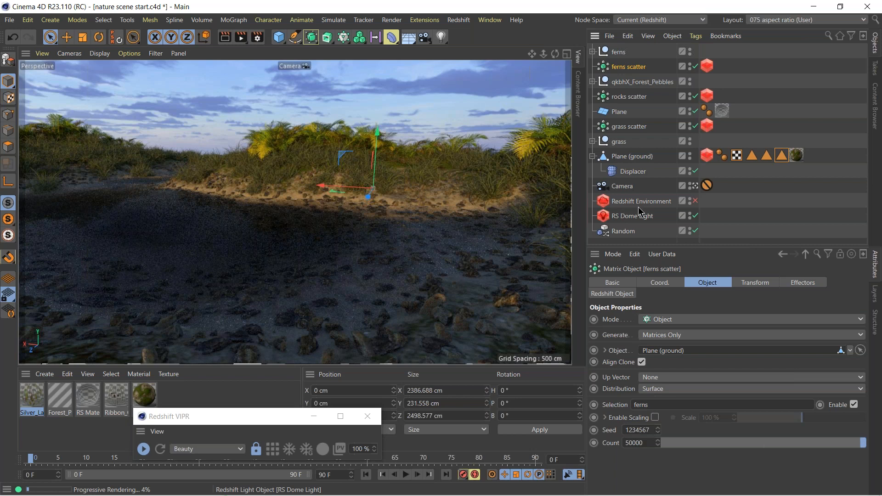
pyautogui.click(695, 203)
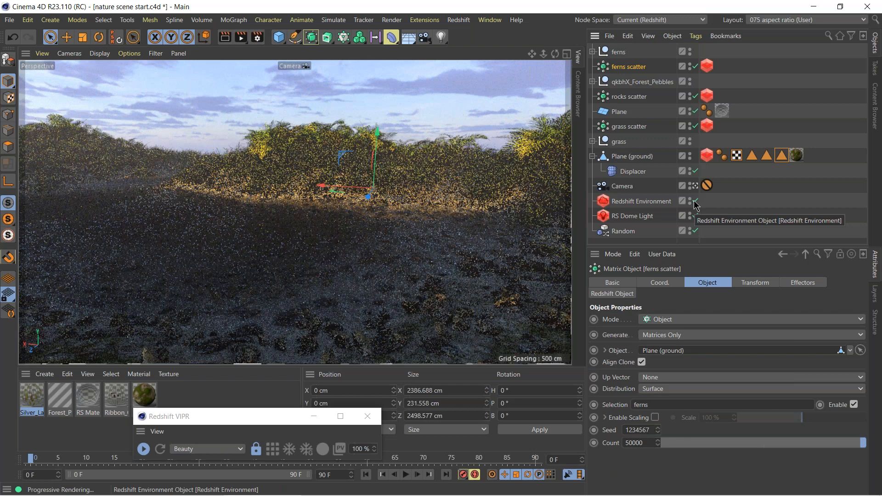
pyautogui.click(695, 202)
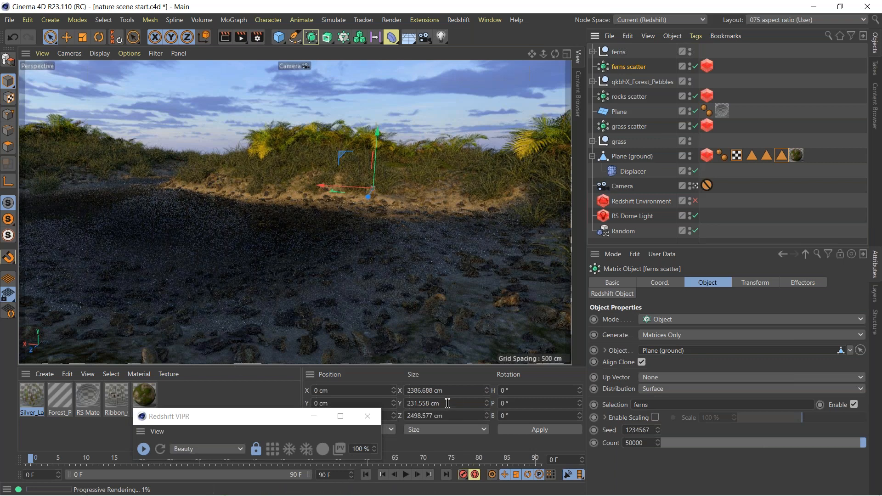
# Switch to Quixel Bridge and export the Broken Stump from the free 3D assets to Cinema 4D at 2K Resolution.
pyautogui.moveTo(557, 492)
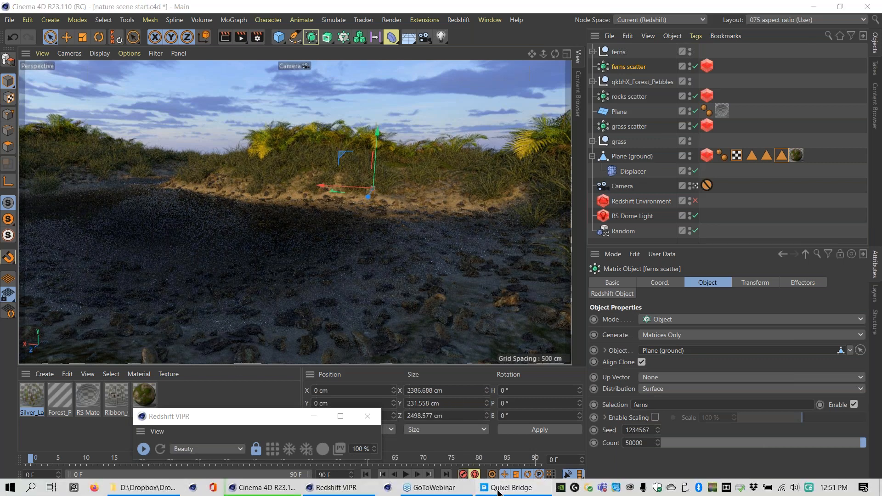
pyautogui.click(501, 488)
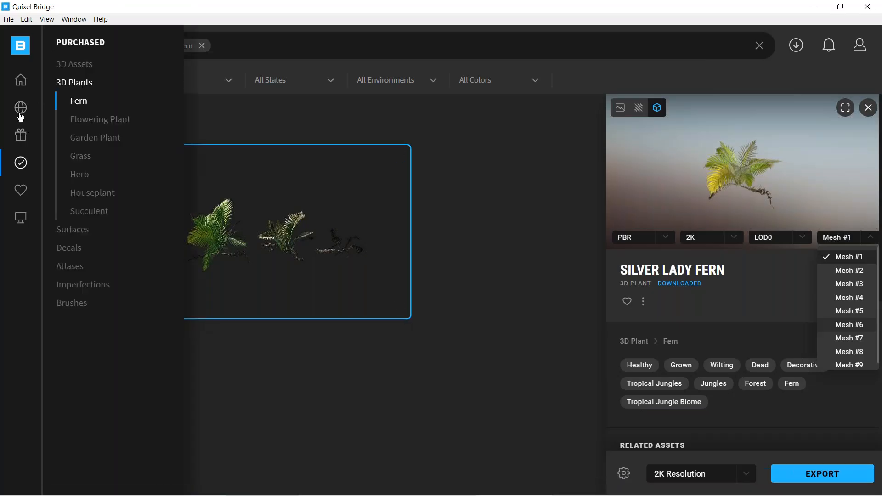
pyautogui.click(20, 136)
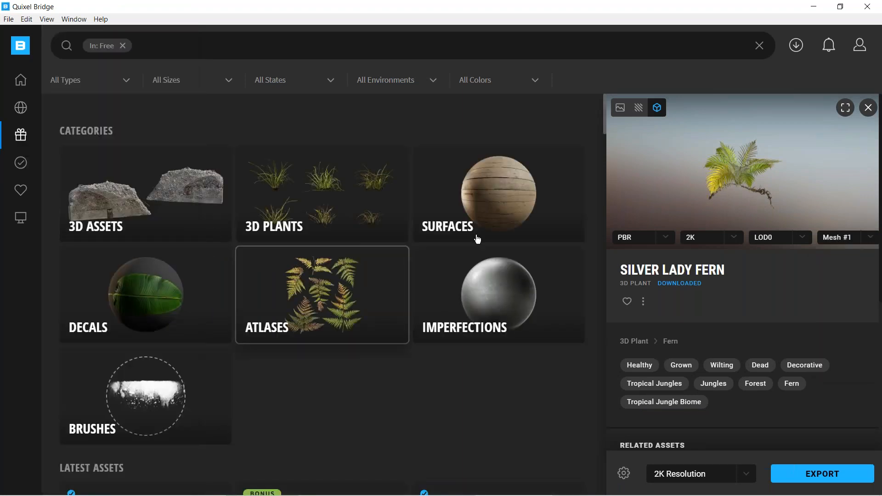
pyautogui.click(132, 198)
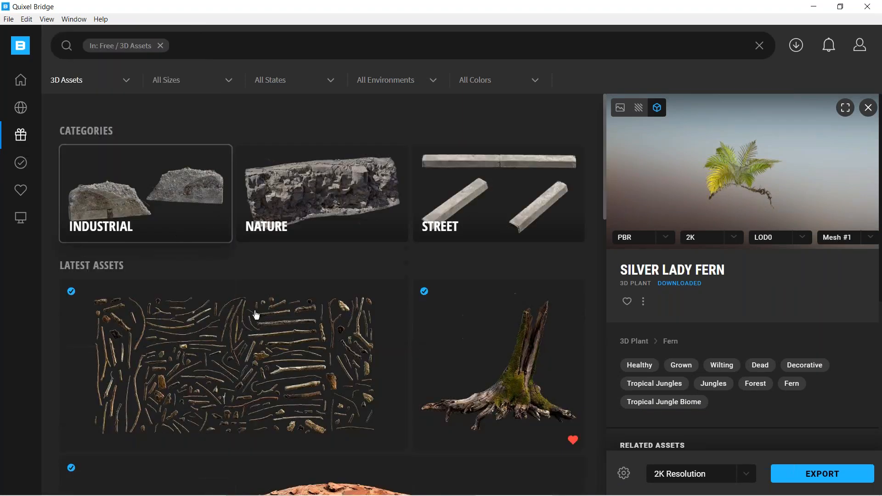
pyautogui.moveTo(606, 178); pyautogui.dragTo(605, 268)
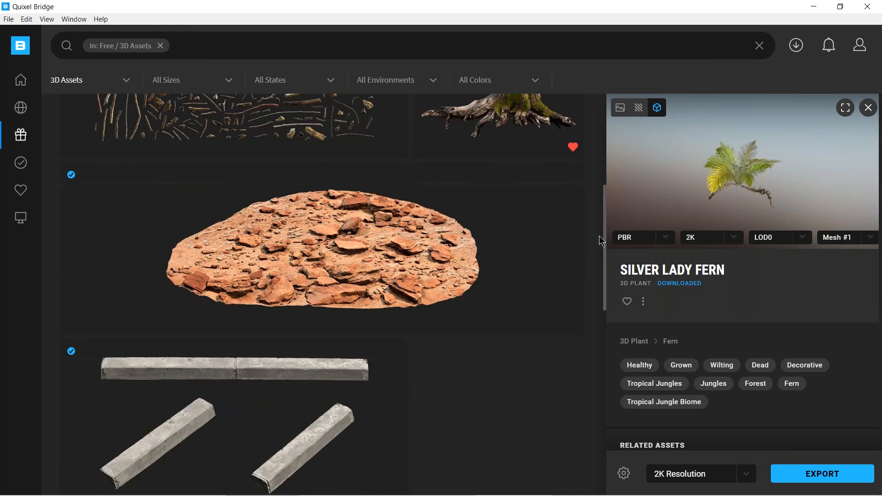
pyautogui.click(500, 117)
pyautogui.click(825, 478)
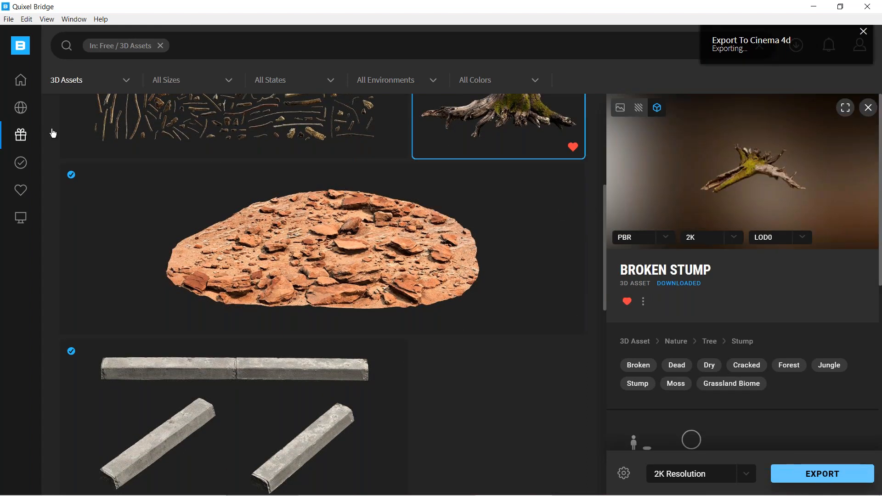
# Browse the Nature category of the purchased 3D assets.
pyautogui.moveTo(21, 139)
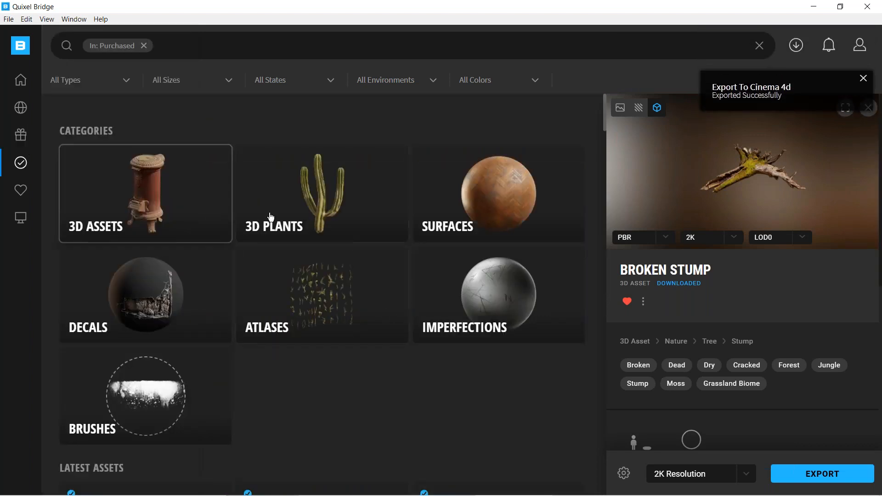
pyautogui.moveTo(25, 176)
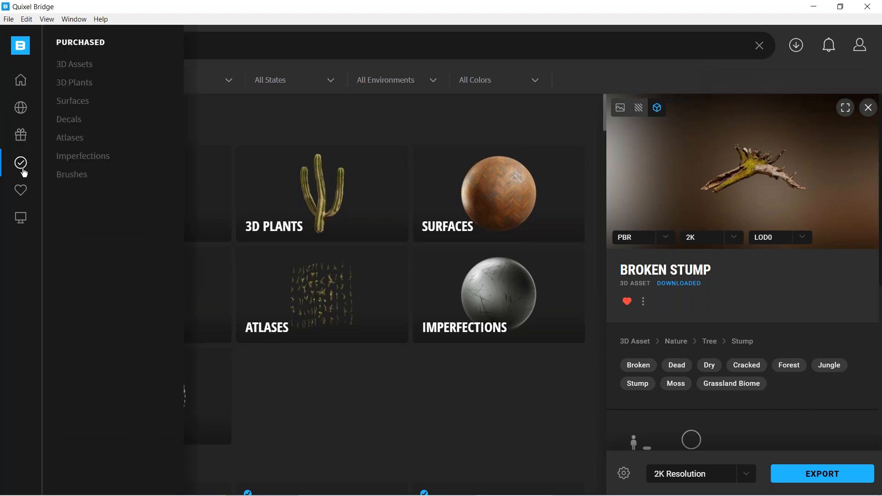
pyautogui.click(80, 67)
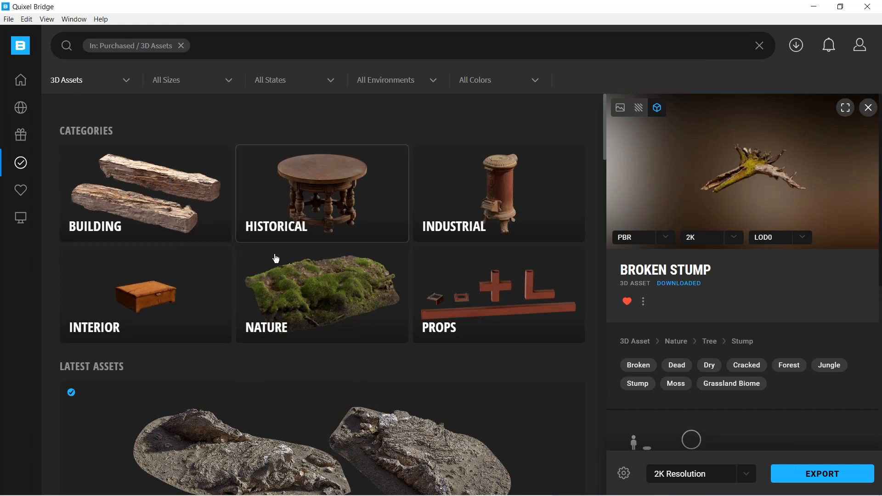
pyautogui.click(311, 287)
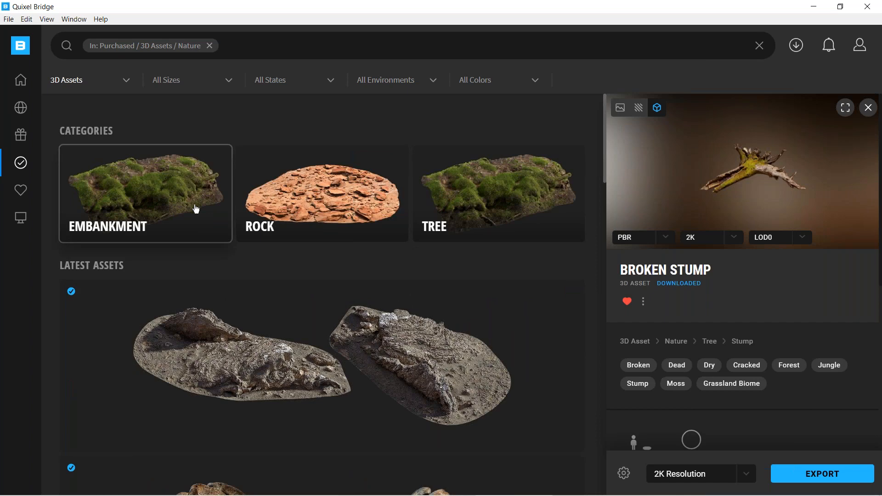
pyautogui.moveTo(605, 167); pyautogui.dragTo(613, 277)
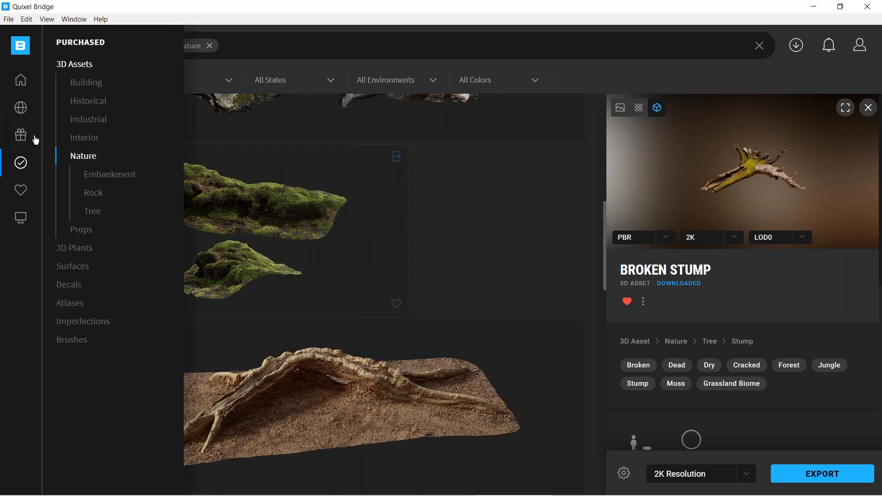
# Go to the Bridge home page, close the Broken Stump details and look over the newly released surfaces, 3D assets and plants.
pyautogui.click(22, 138)
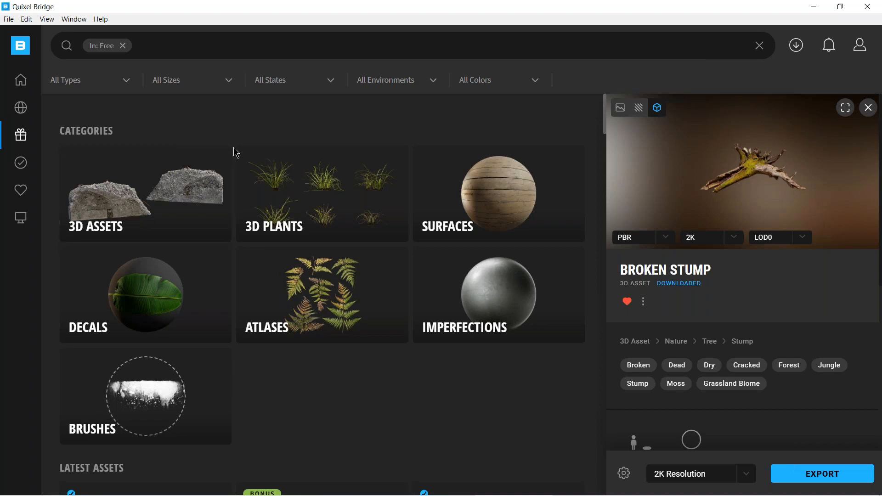
pyautogui.moveTo(22, 89)
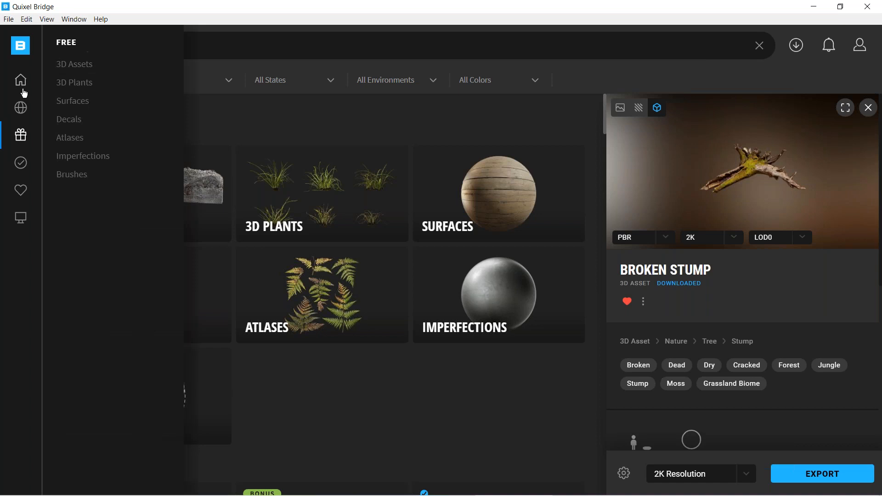
pyautogui.click(25, 115)
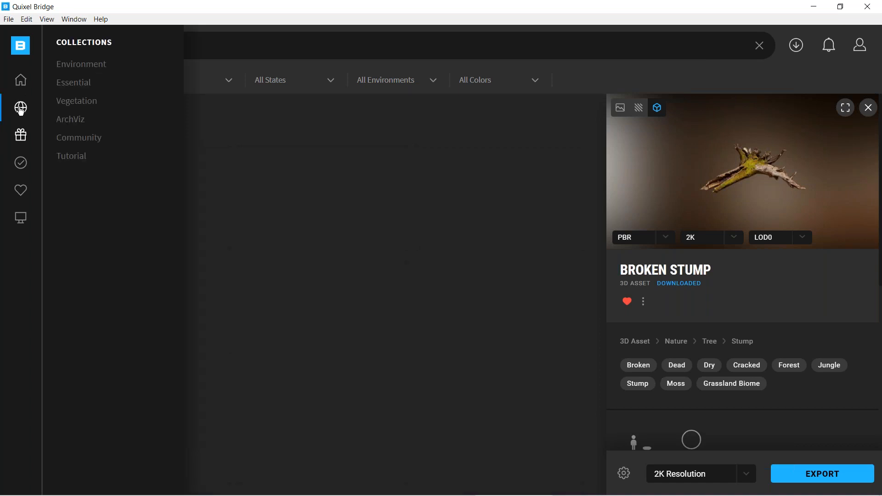
pyautogui.click(21, 81)
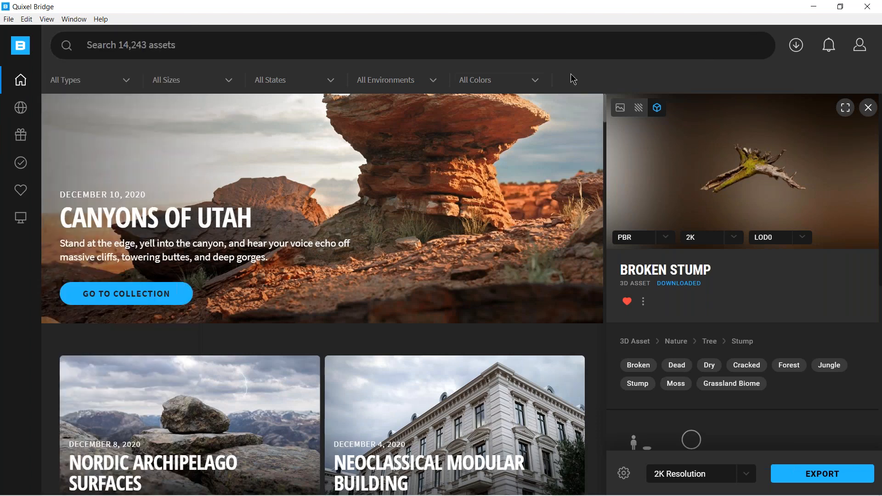
pyautogui.scroll(-4, 292, 200)
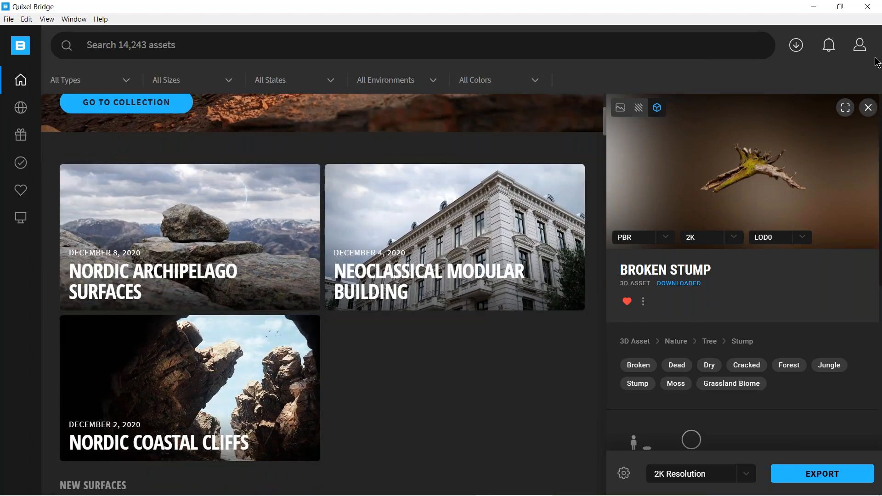
pyautogui.click(868, 108)
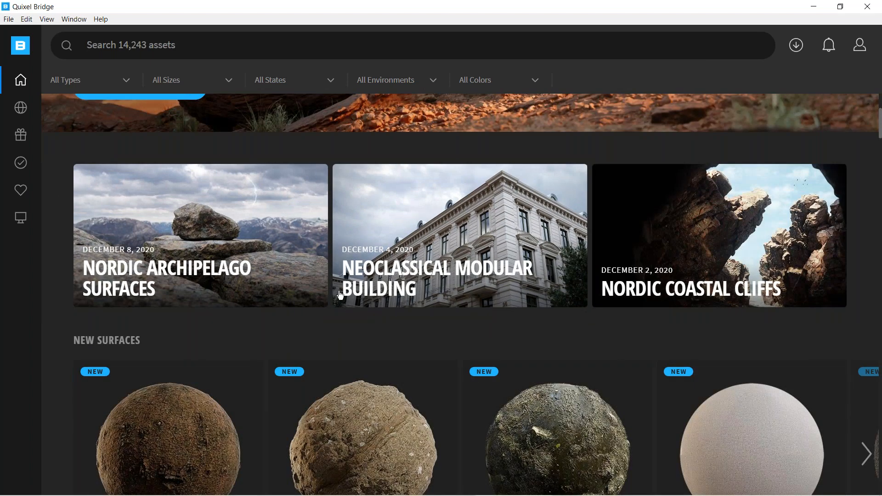
pyautogui.scroll(-5, 124, 288)
pyautogui.scroll(-5, 229, 268)
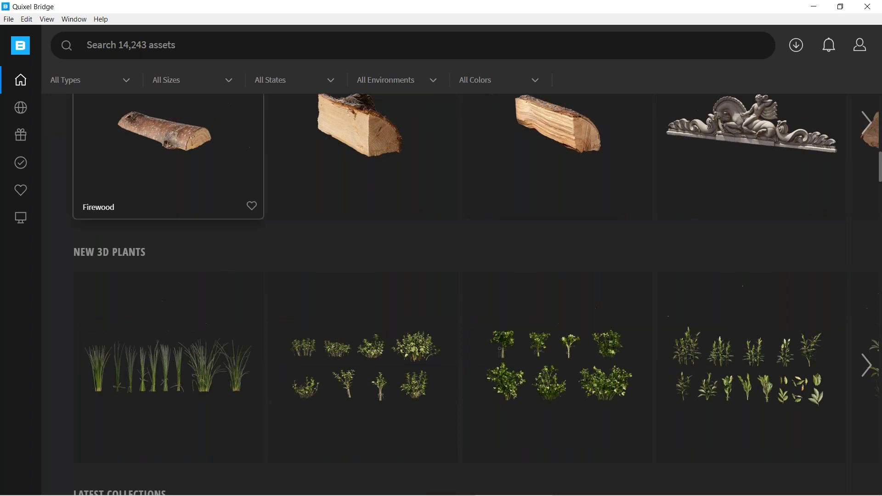
pyautogui.scroll(-5, 234, 283)
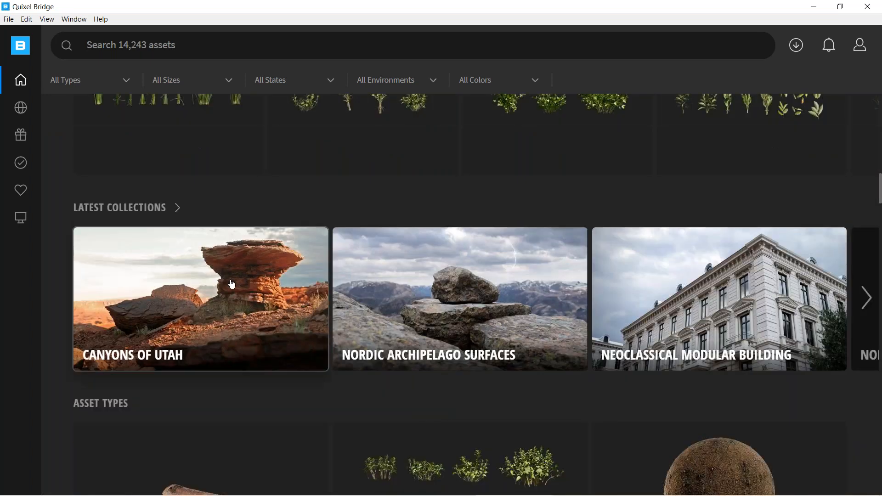
# Look through the latest collections for ones that suit a nature scene.
pyautogui.click(866, 299)
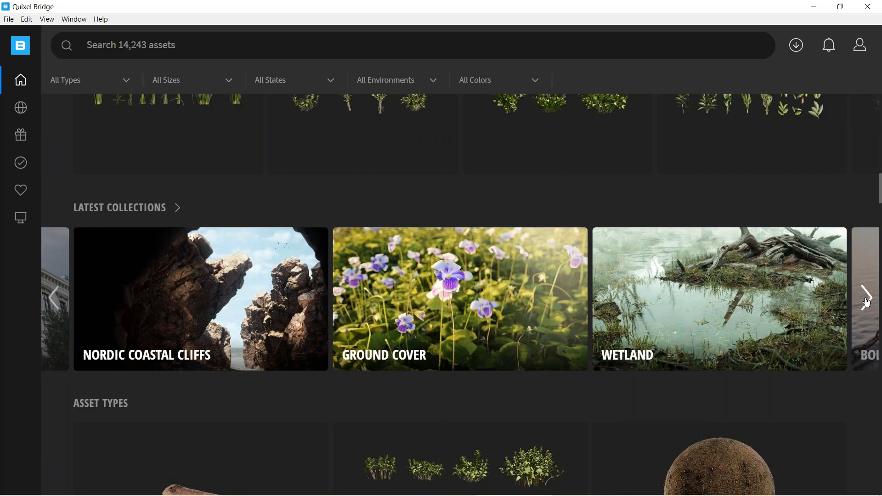
pyautogui.click(867, 298)
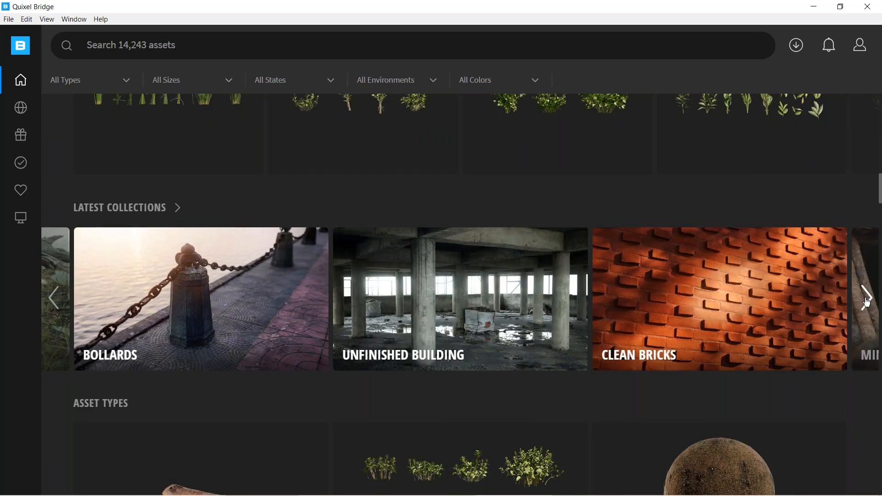
pyautogui.click(867, 301)
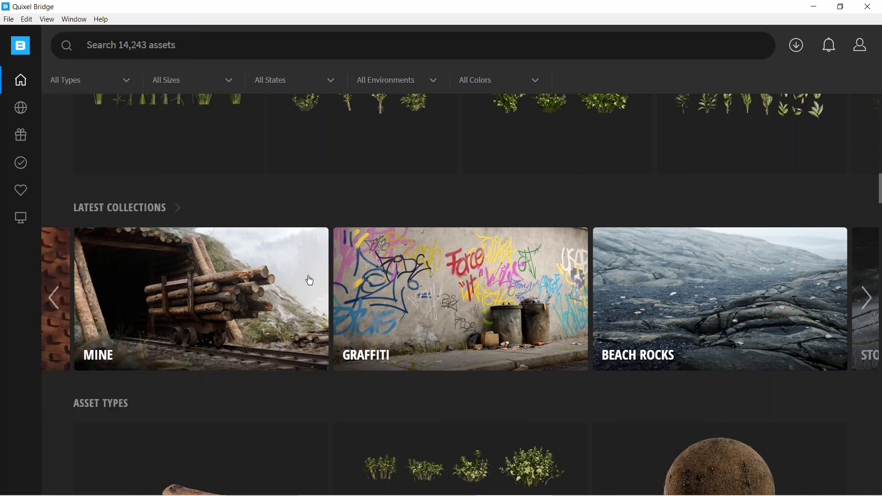
pyautogui.click(55, 298)
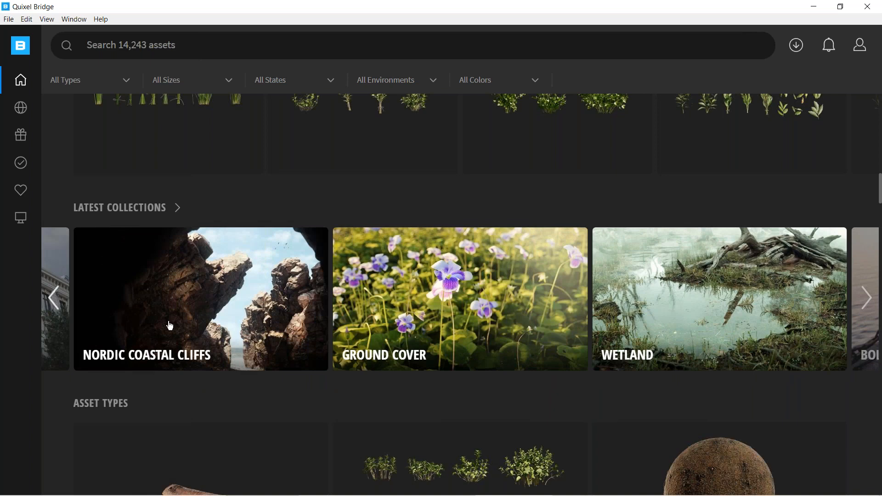
pyautogui.click(58, 303)
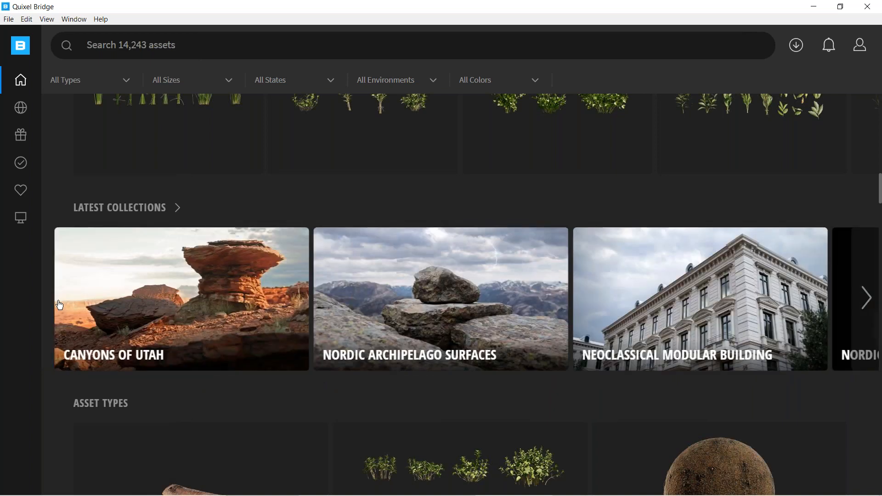
pyautogui.click(866, 299)
pyautogui.click(866, 300)
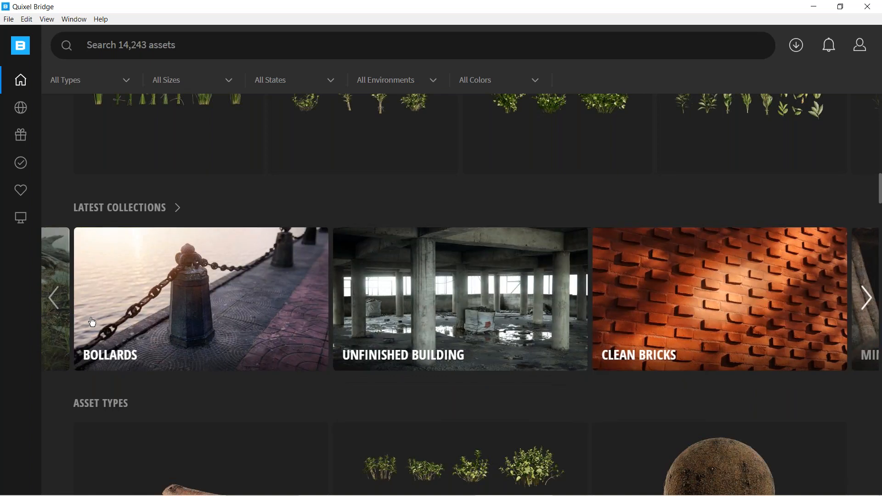
pyautogui.click(55, 337)
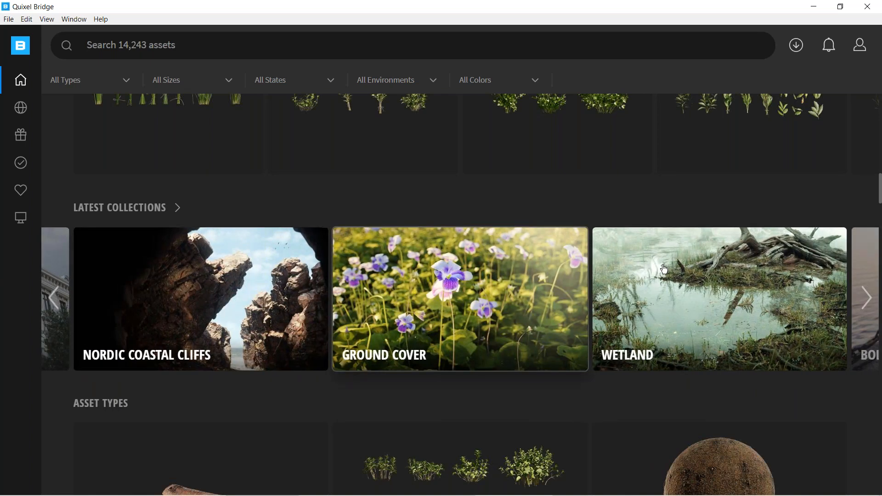
# Open the Wetland collection, look through its assets and view the Mossy Rocks asset in a full-screen preview.
pyautogui.click(718, 305)
pyautogui.scroll(-8, 462, 276)
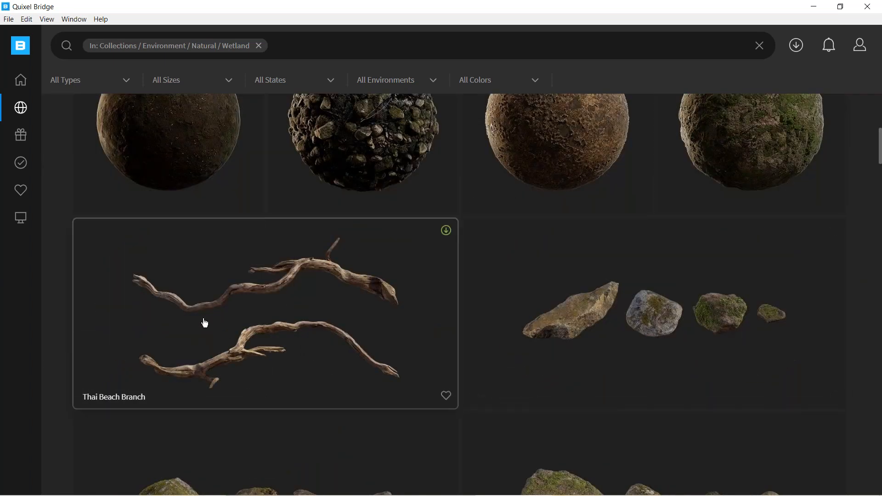
pyautogui.scroll(-10, 406, 321)
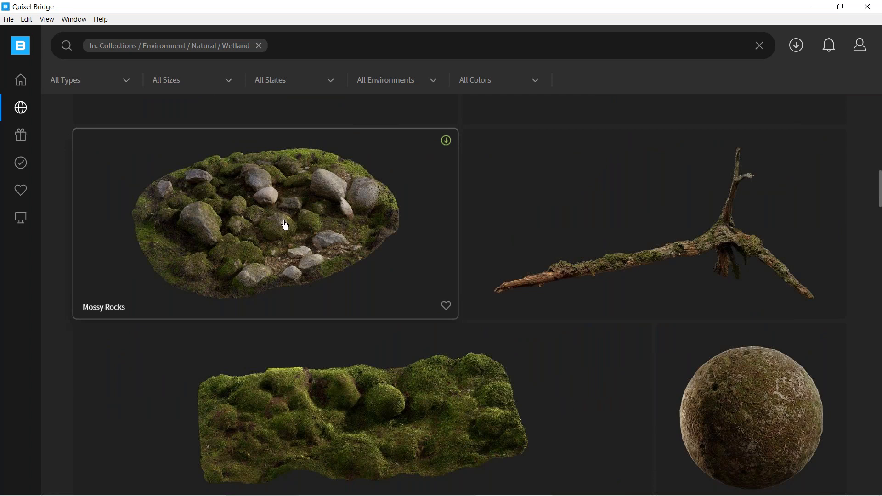
pyautogui.click(285, 225)
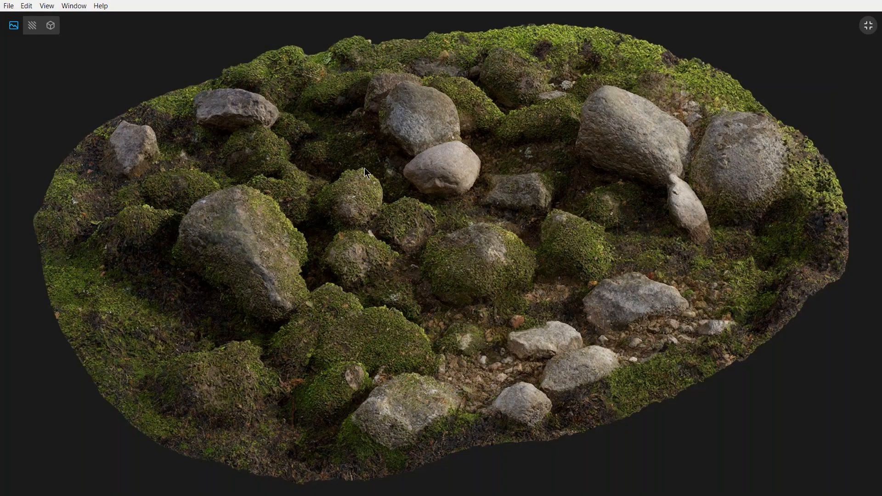
# Examine the Mossy Rocks asset as a full-screen 3D model from several angles, then return to the Wetland collection.
pyautogui.click(50, 25)
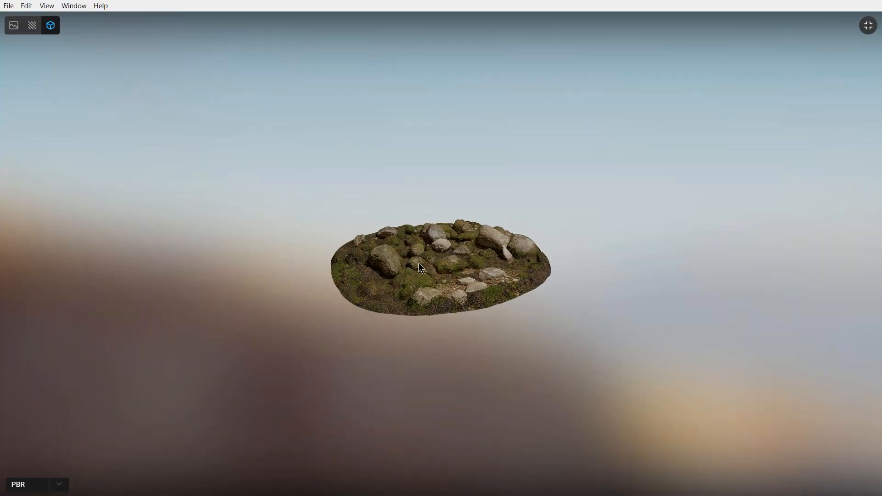
pyautogui.scroll(3, 430, 271)
pyautogui.scroll(1, 444, 262)
pyautogui.scroll(-2, 444, 260)
pyautogui.moveTo(450, 266); pyautogui.dragTo(431, 255)
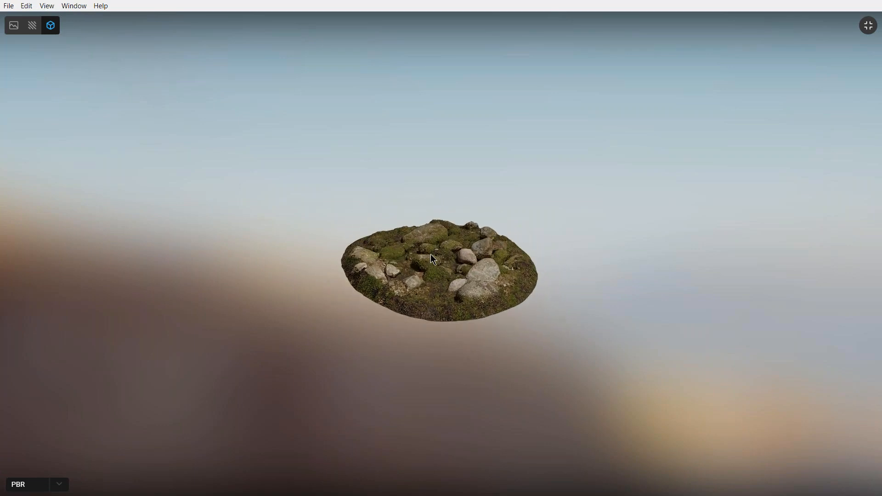
pyautogui.scroll(2, 412, 282)
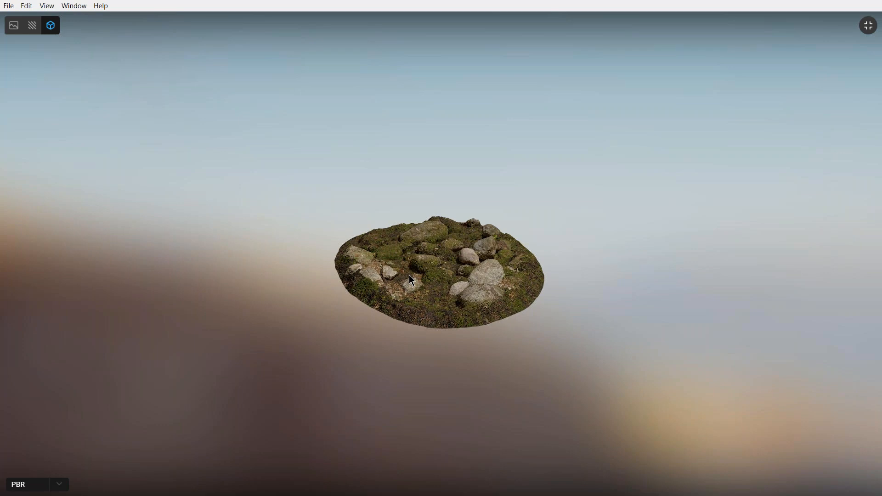
pyautogui.scroll(-1, 409, 275)
pyautogui.moveTo(424, 263); pyautogui.dragTo(363, 275)
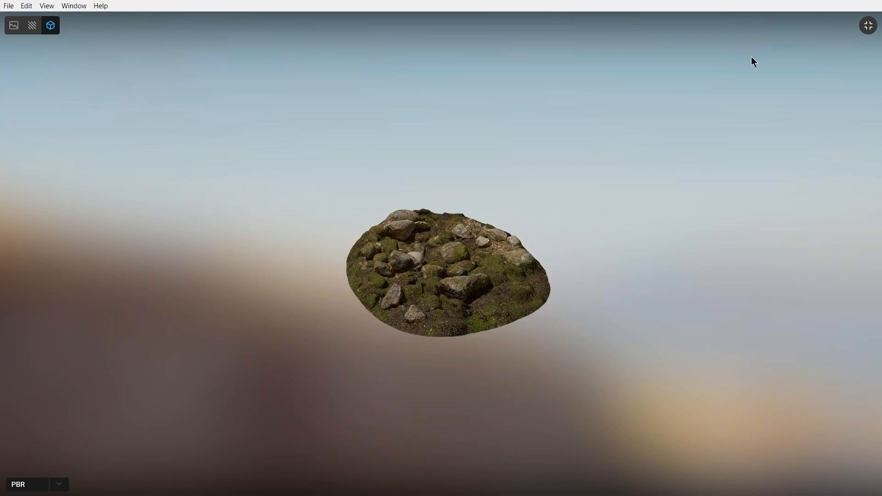
pyautogui.click(868, 25)
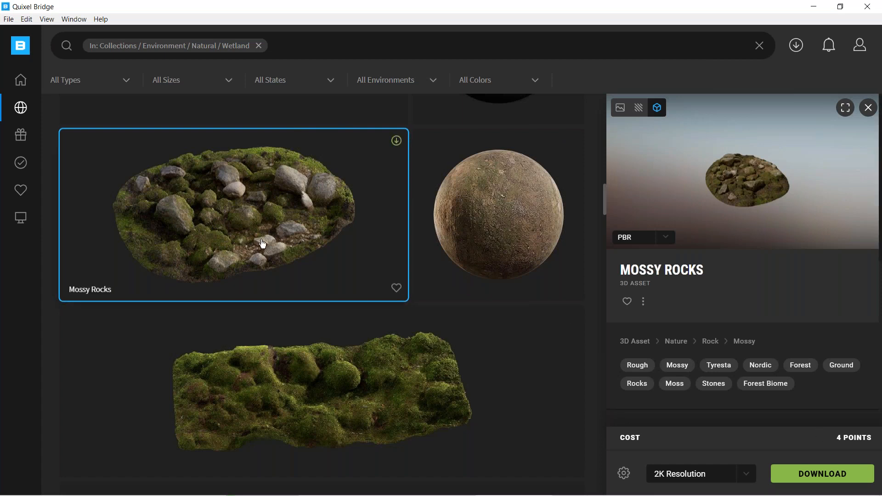
# Find the Mossy Embankment among the purchased assets and examine its 3D model full screen.
pyautogui.click(20, 169)
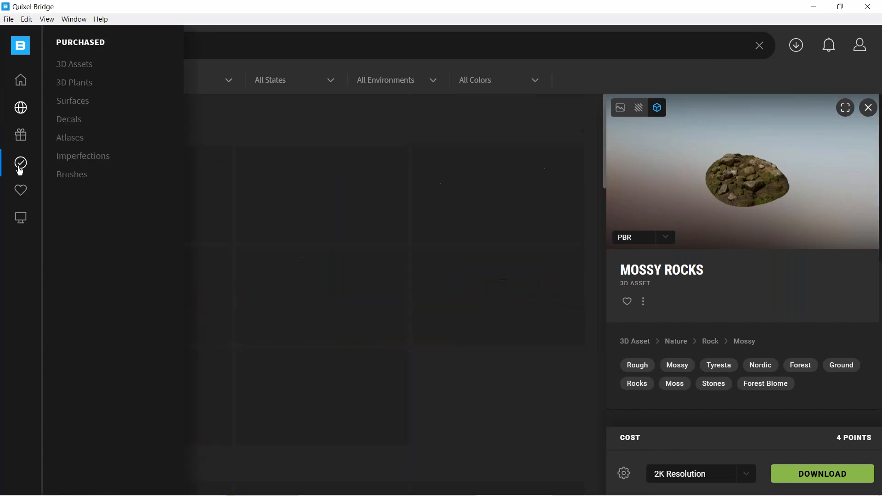
pyautogui.moveTo(606, 117); pyautogui.dragTo(585, 268)
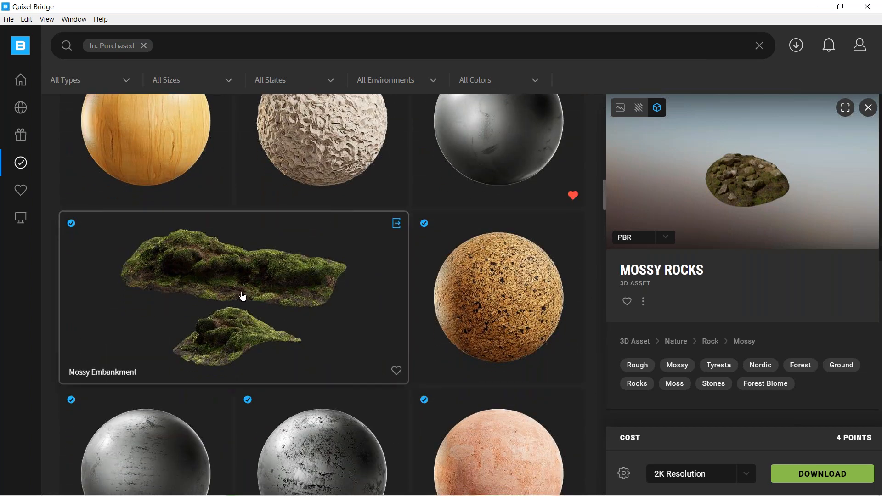
pyautogui.click(251, 289)
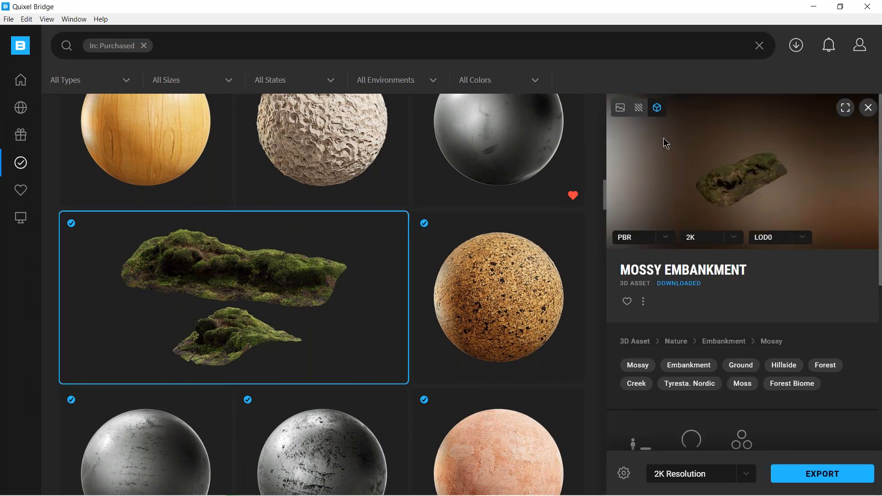
pyautogui.click(846, 109)
pyautogui.scroll(5, 424, 254)
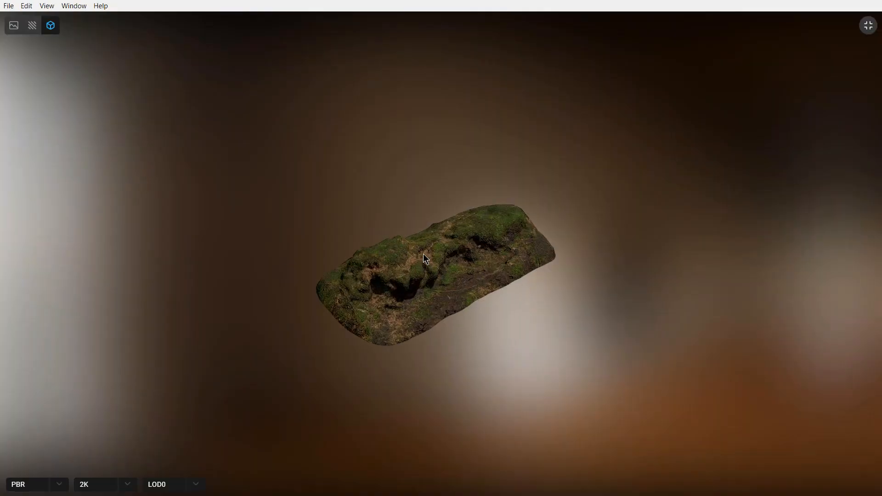
pyautogui.scroll(5, 416, 248)
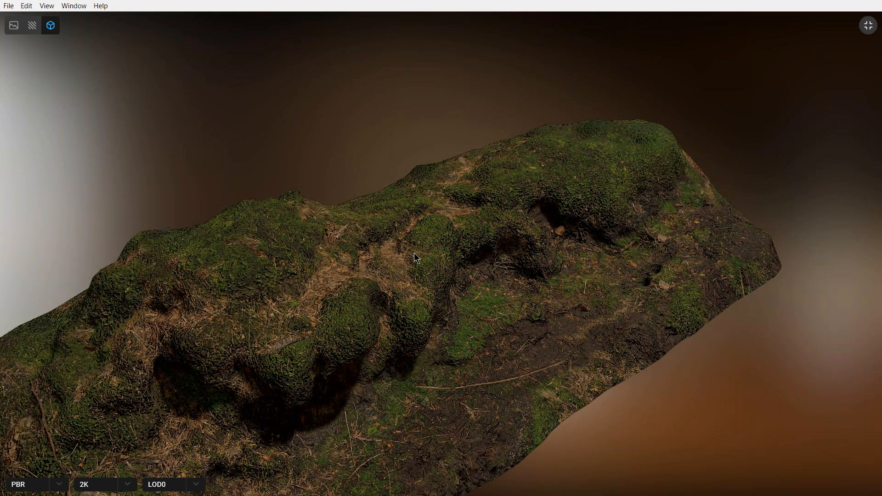
pyautogui.moveTo(415, 253); pyautogui.dragTo(553, 240)
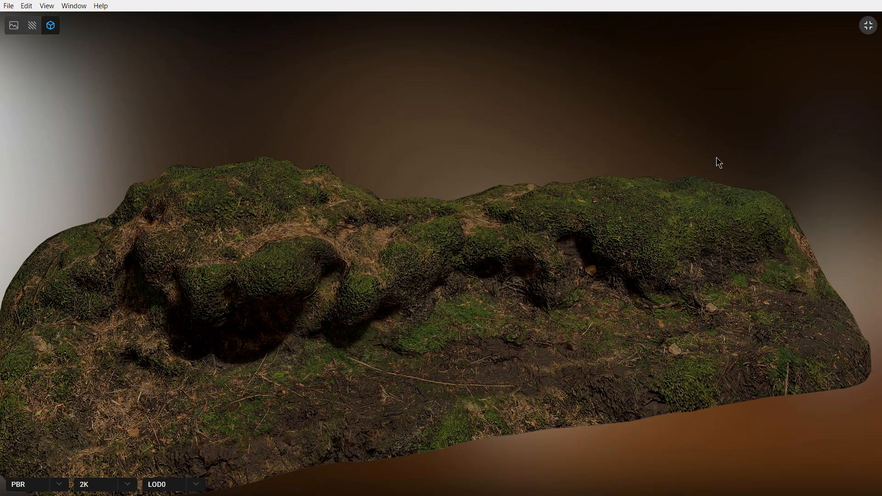
pyautogui.click(868, 26)
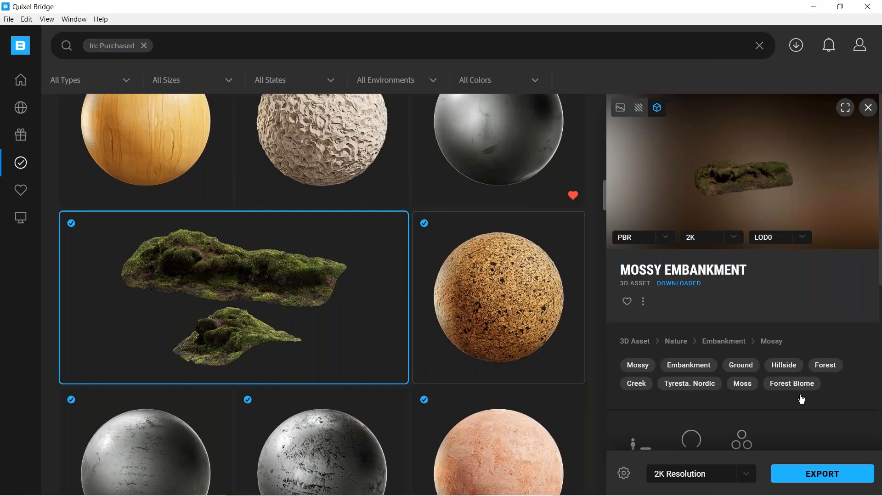
# Export the Mossy Embankment at 2K resolution to Cinema 4D and switch to Cinema 4D.
pyautogui.click(812, 471)
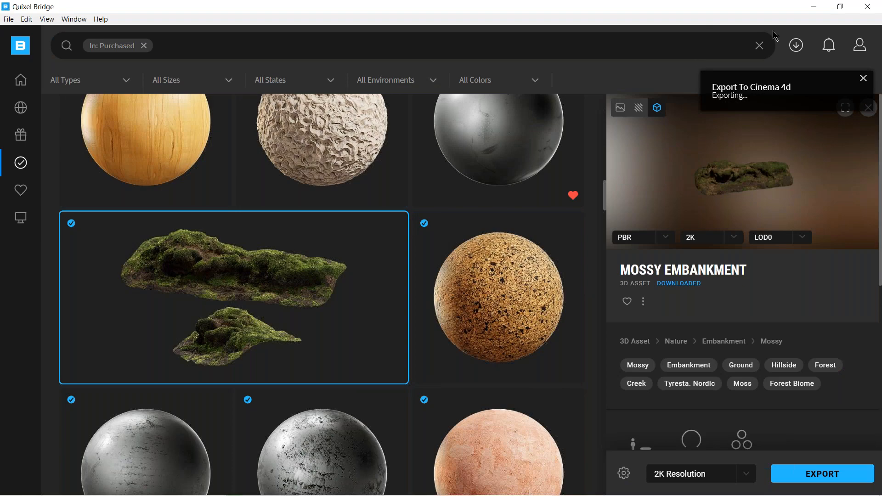
pyautogui.click(813, 8)
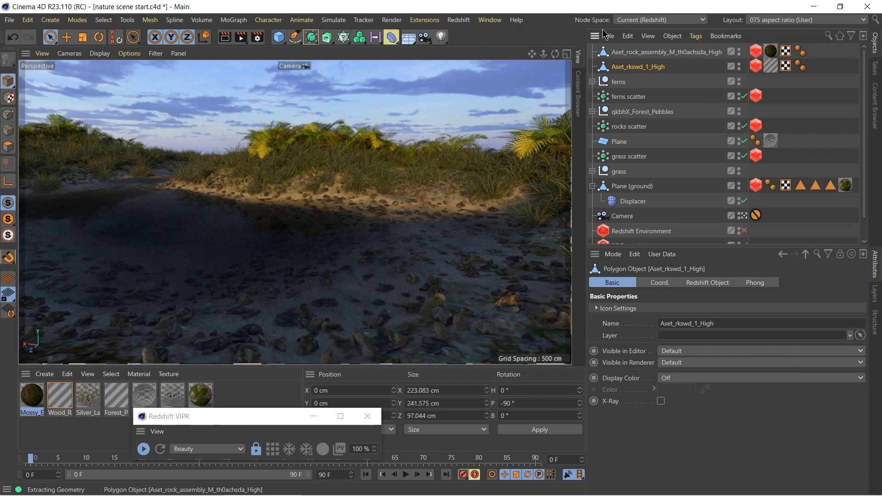
pyautogui.moveTo(450, 489)
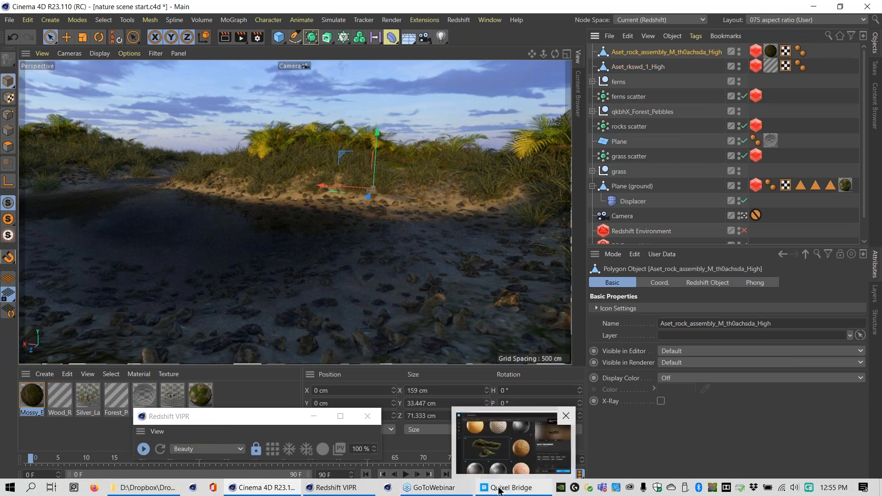
# Look through the individual plant variations inside the ferns group and collapse the group again.
pyautogui.click(638, 67)
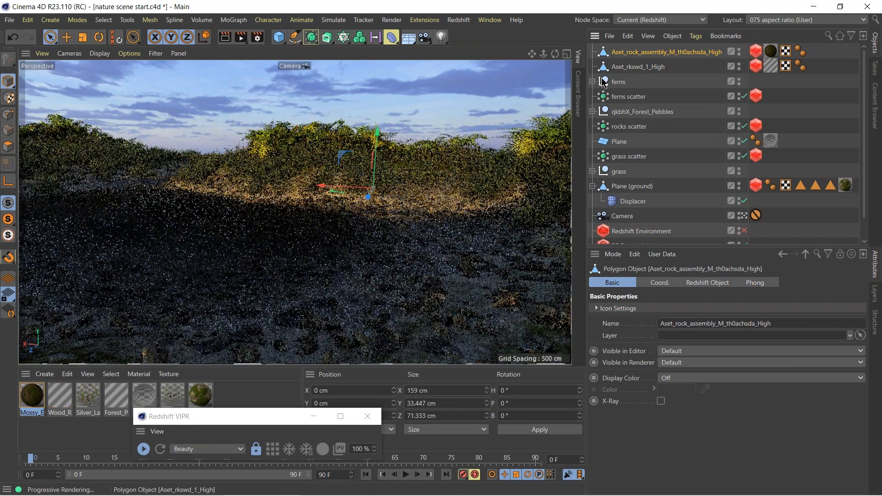
pyautogui.click(592, 81)
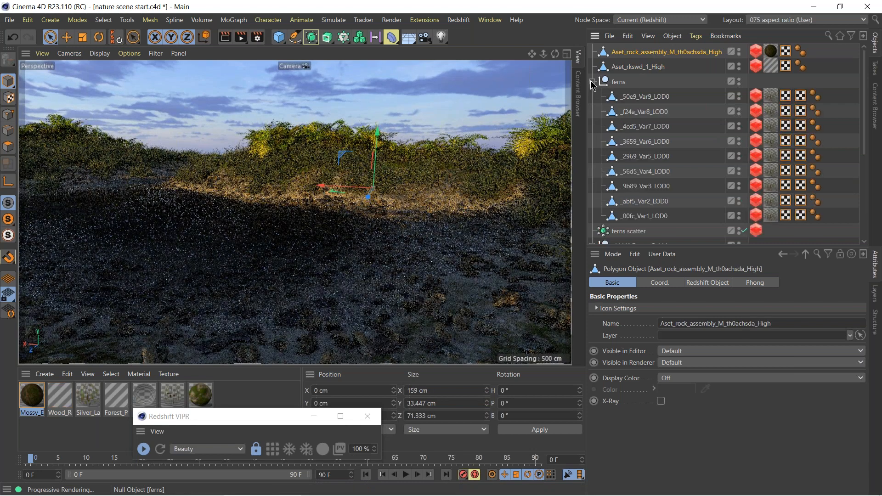
pyautogui.click(650, 111)
pyautogui.click(658, 132)
pyautogui.click(657, 158)
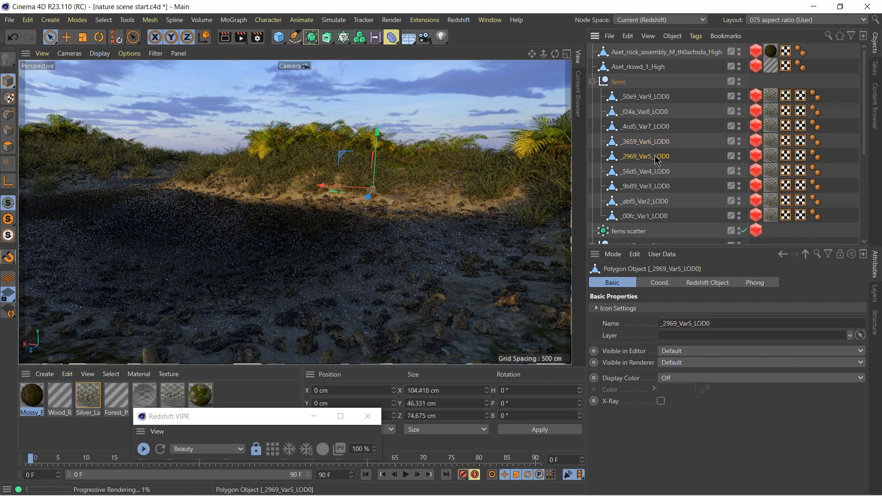
pyautogui.click(661, 171)
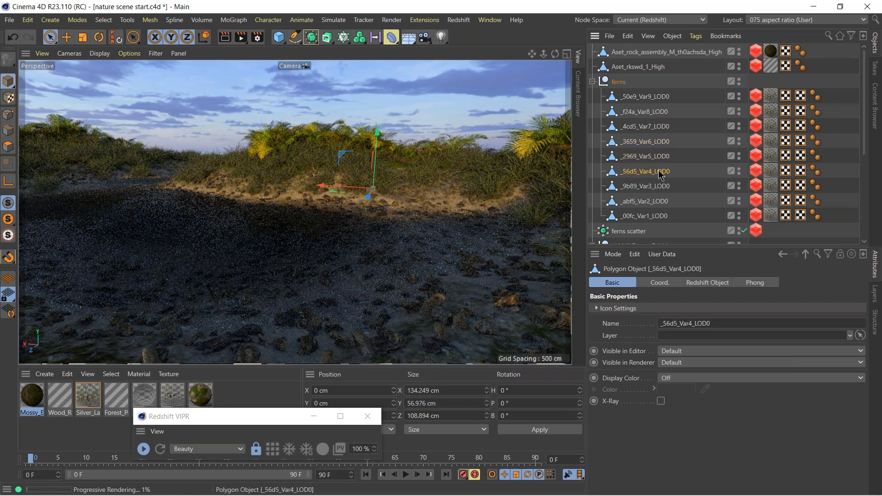
pyautogui.click(593, 83)
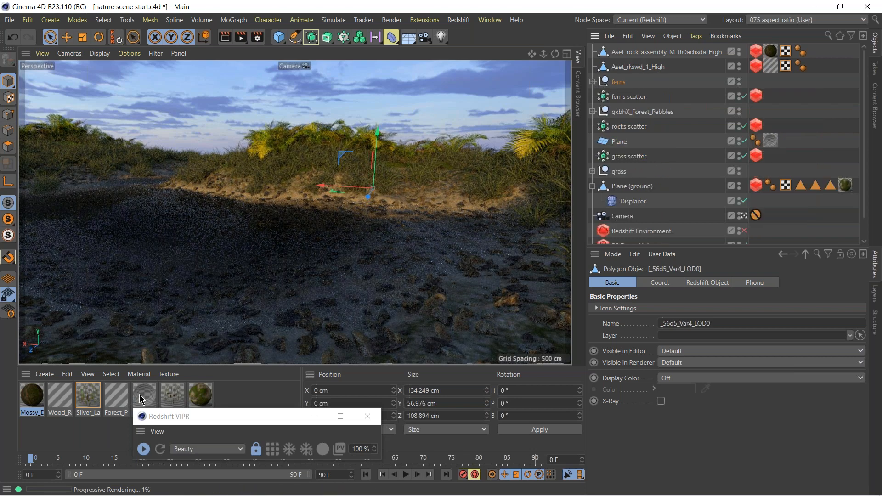
# Stop the Redshift viewport render and isolate the Aset_rkswd_1_High stump with Viewport Solo Single.
pyautogui.click(143, 448)
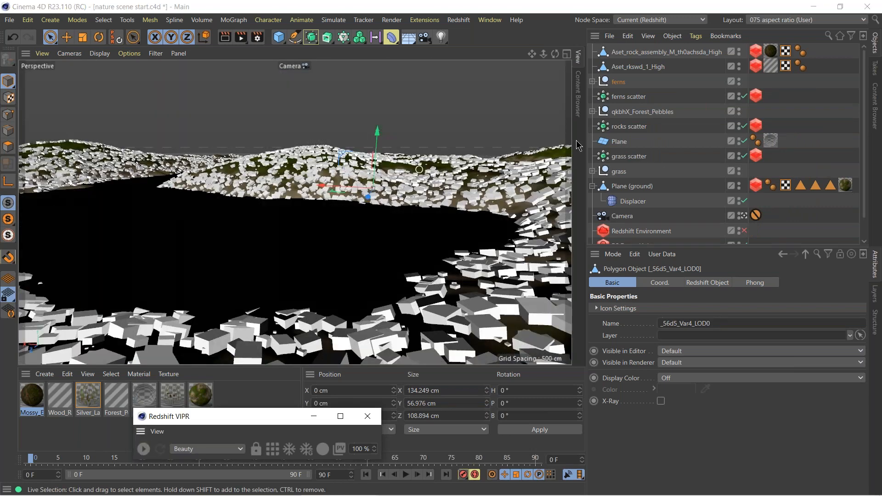
pyautogui.click(626, 68)
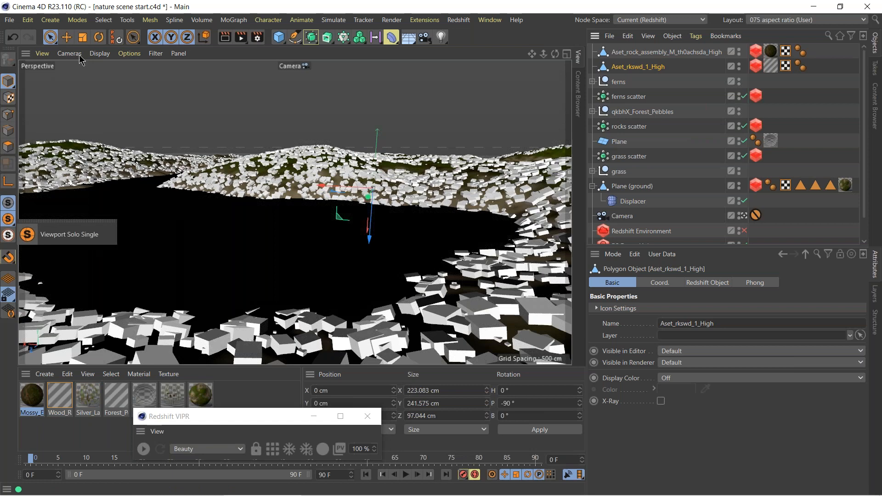
pyautogui.click(45, 241)
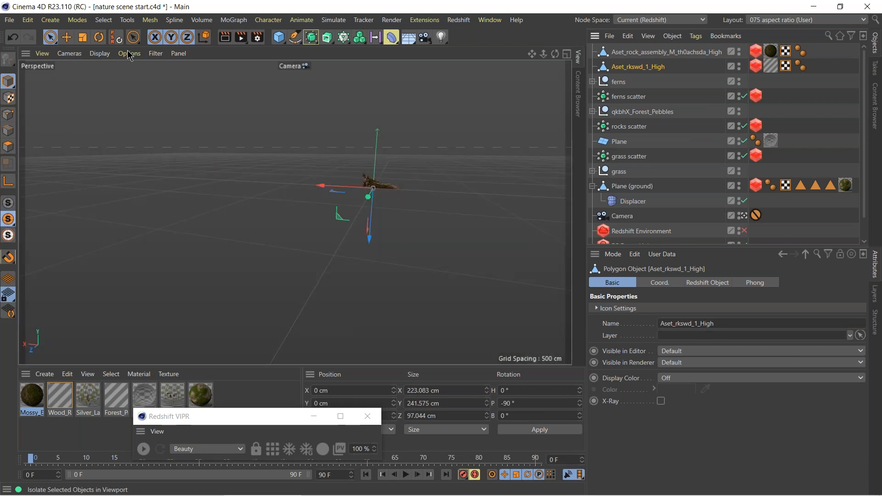
# Switch the viewport to the default camera and frame the stump for a close look.
pyautogui.click(70, 54)
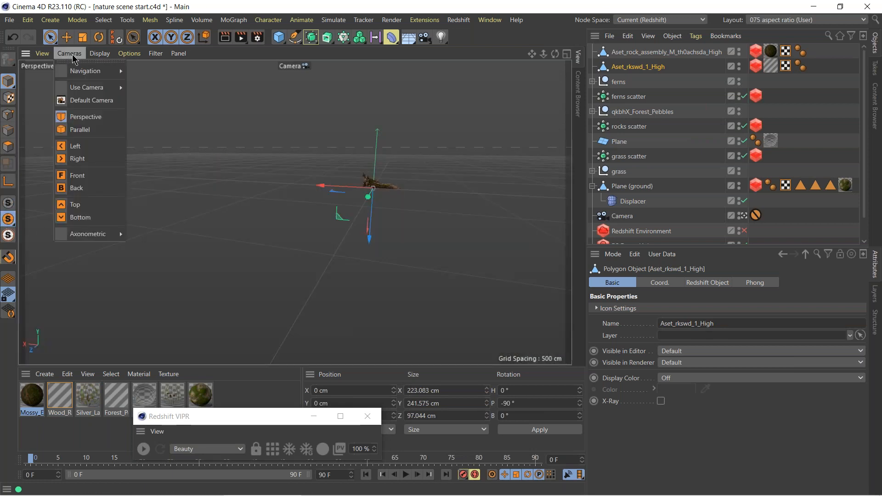
pyautogui.click(92, 100)
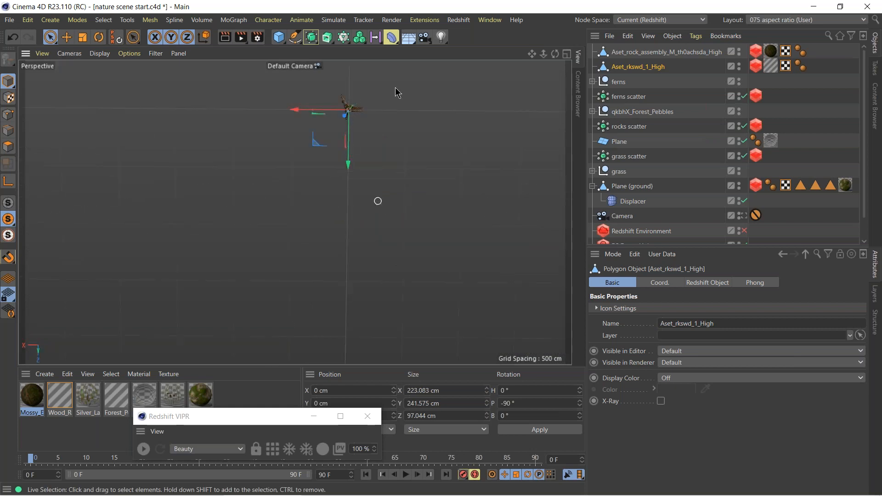
pyautogui.press('s')
pyautogui.keyDown('alt'); pyautogui.moveTo(251, 236); pyautogui.dragTo(273, 211); pyautogui.keyUp('alt')
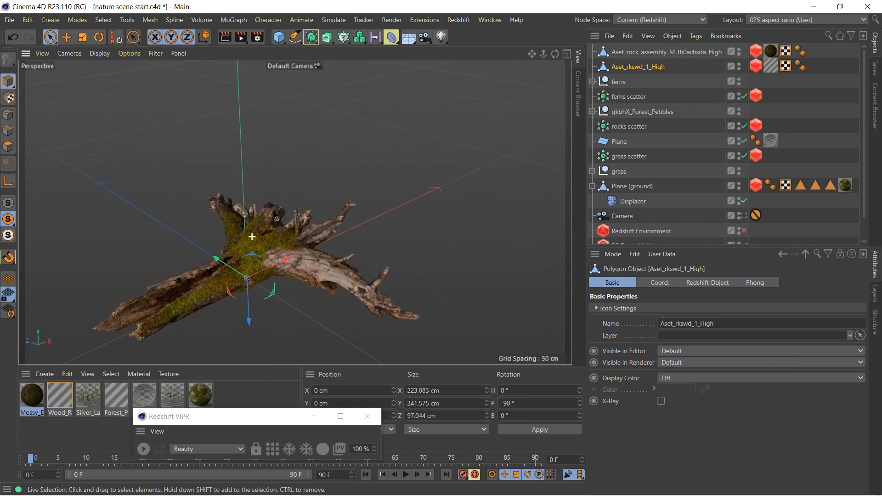
pyautogui.scroll(-1, 423, 244)
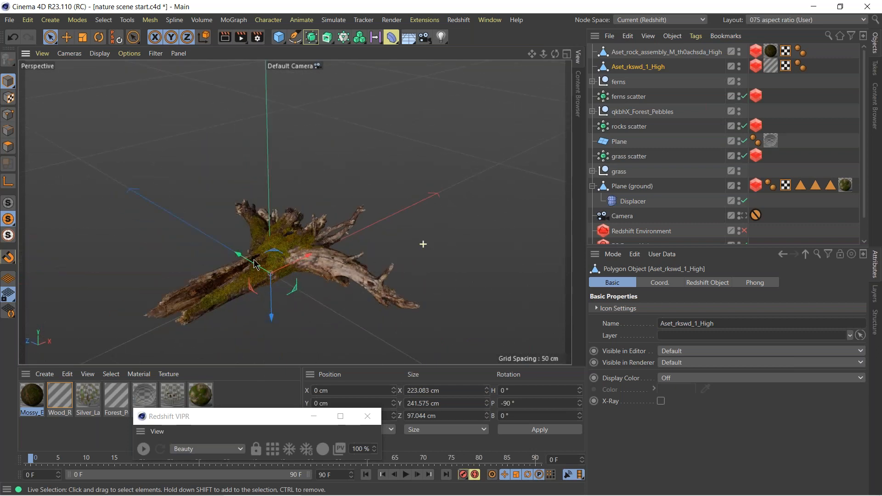
pyautogui.rightClick(275, 258)
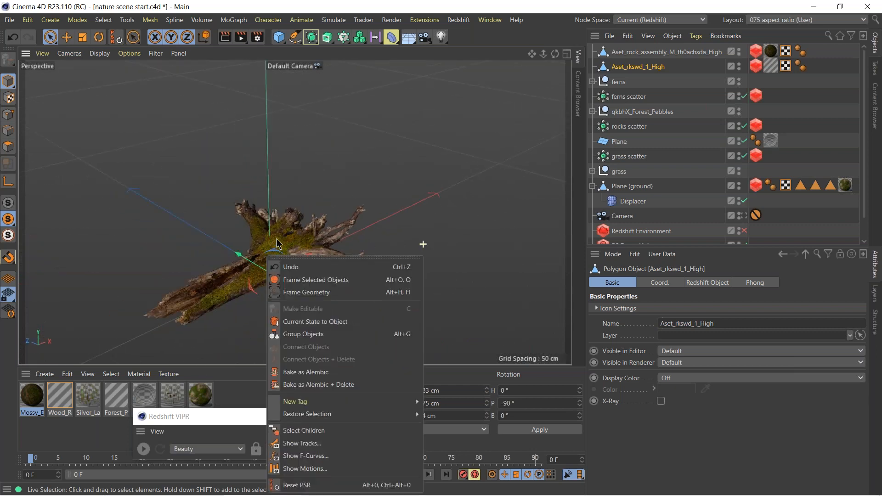
pyautogui.press('Escape')
pyautogui.scroll(5, 282, 241)
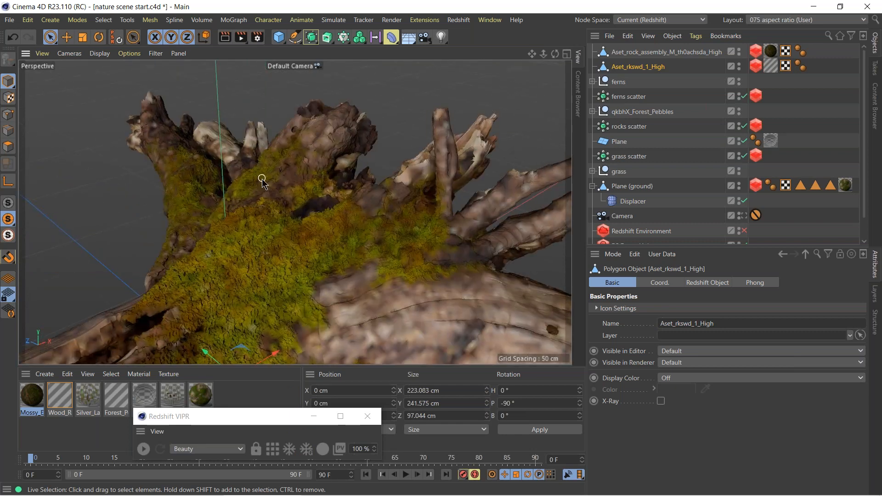
# Show the stump shaded with its polygon lines and examine its mesh density up close.
pyautogui.press('n')
pyautogui.press('b')
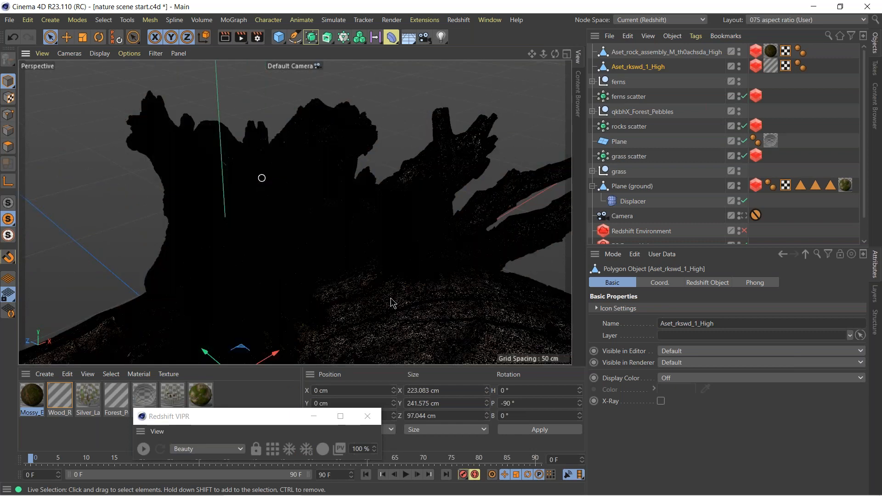
pyautogui.keyDown('alt'); pyautogui.moveTo(325, 277); pyautogui.dragTo(423, 213, button='middle'); pyautogui.keyUp('alt')
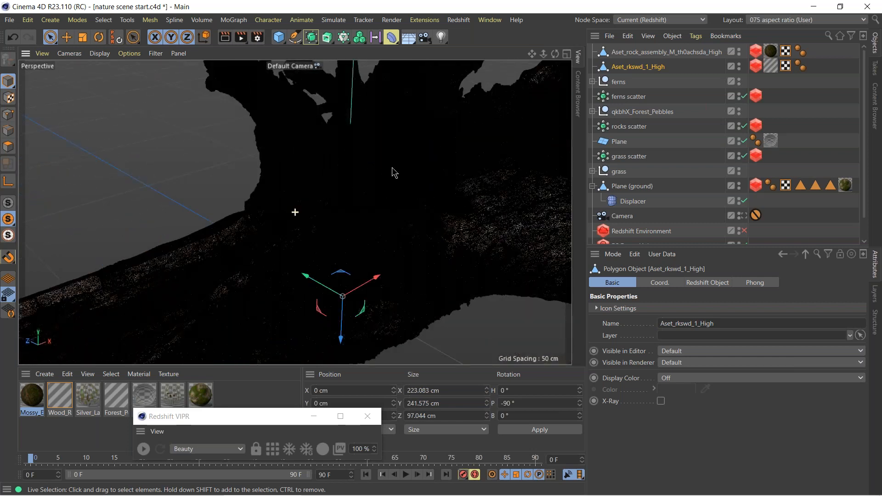
pyautogui.rightClick(231, 254)
pyautogui.click(94, 159)
pyautogui.keyDown('alt'); pyautogui.moveTo(402, 197); pyautogui.dragTo(396, 220); pyautogui.keyUp('alt')
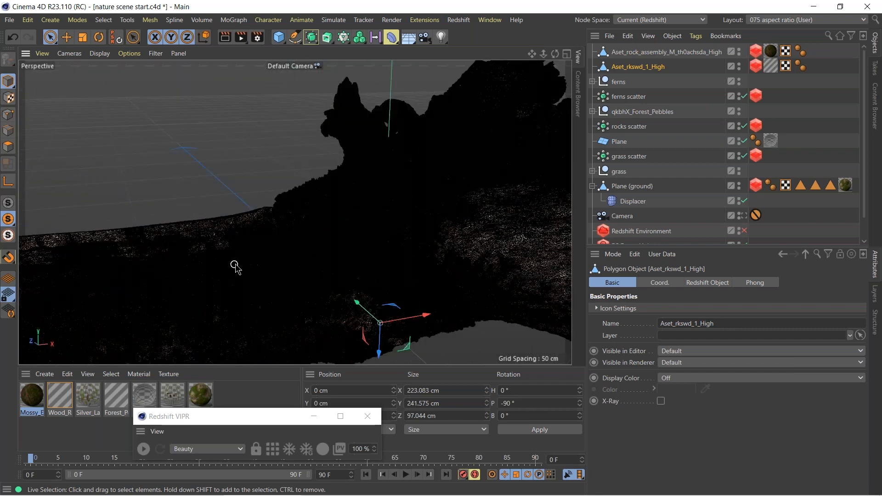
pyautogui.keyDown('alt'); pyautogui.moveTo(182, 236); pyautogui.dragTo(297, 191, button='right'); pyautogui.keyUp('alt')
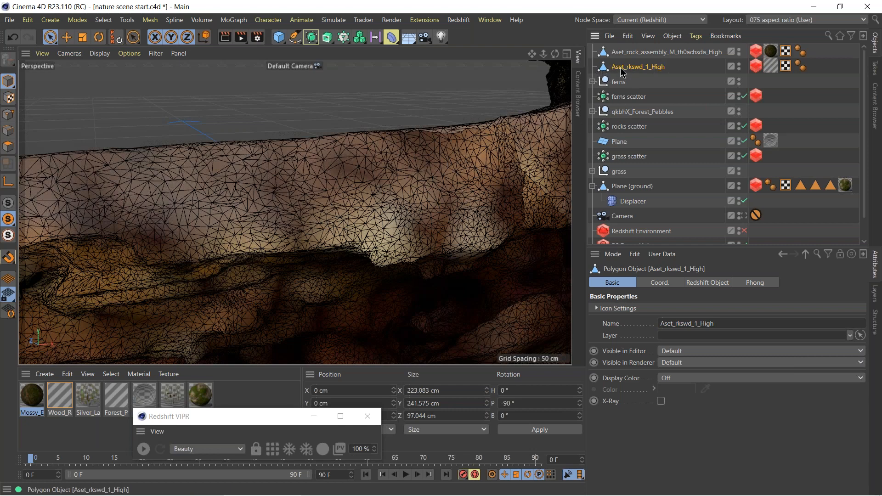
# Delete the Aset_rkswd_1_High stump from the scene and switch back to Quixel Bridge.
pyautogui.press('Delete')
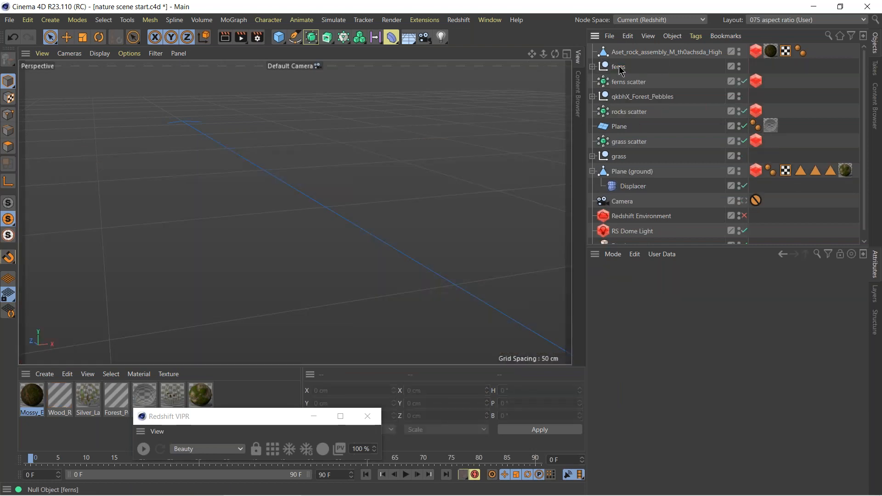
pyautogui.click(508, 488)
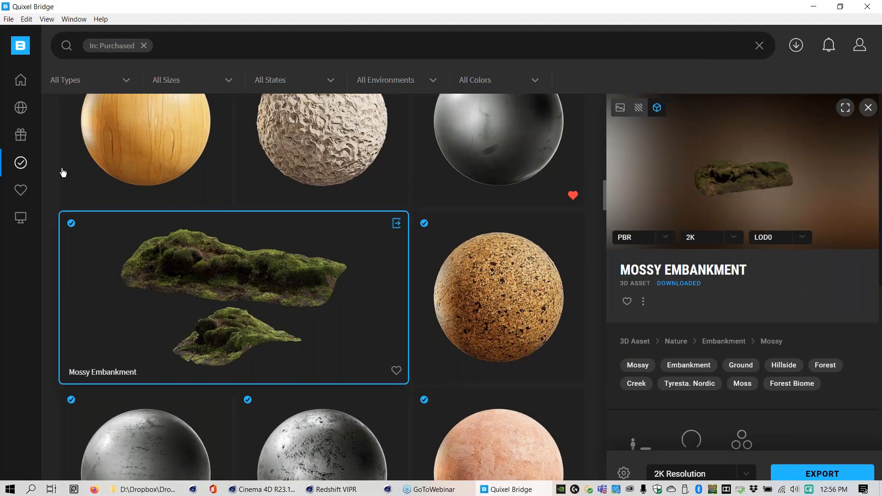
# Browse the free 3D assets and open the Broken Stump asset.
pyautogui.moveTo(20, 161)
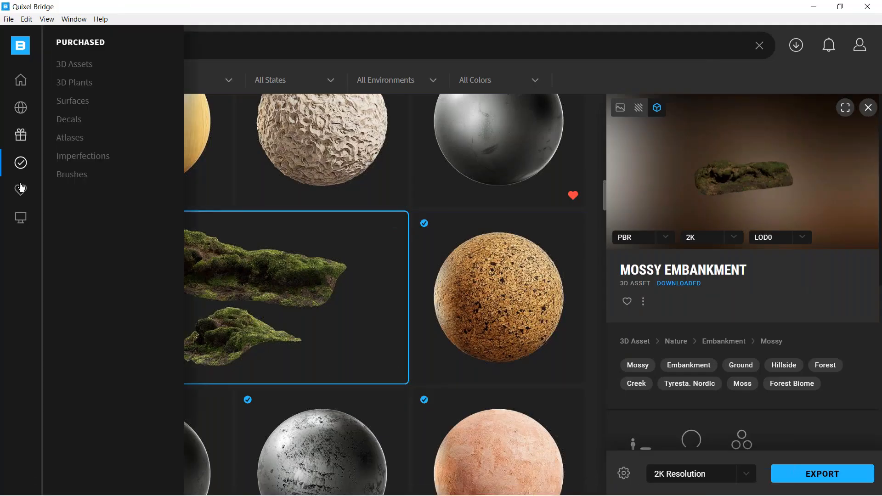
pyautogui.click(21, 135)
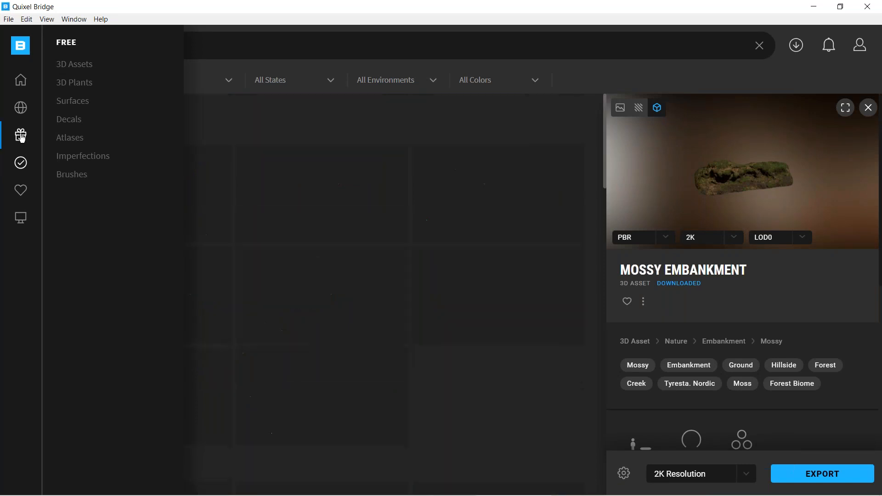
pyautogui.click(83, 67)
pyautogui.click(502, 359)
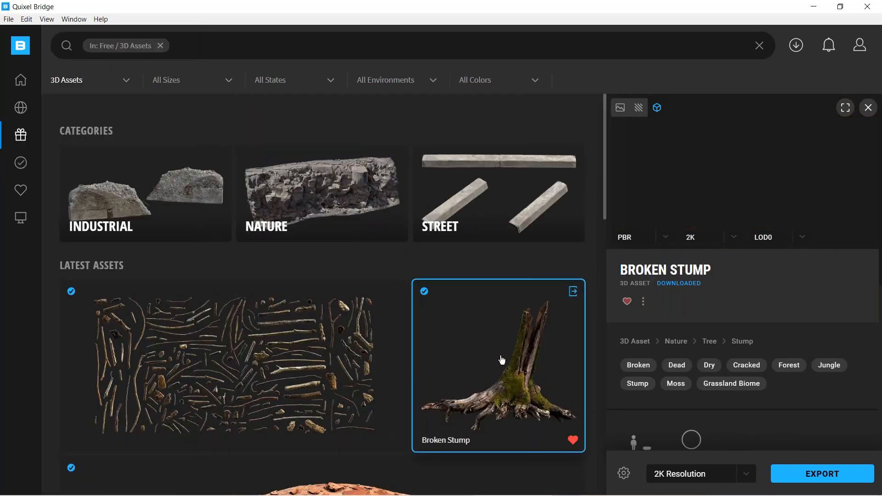
# In the model export settings, exclude Highpoly Source and enable Export all LODs for 3D Plants.
pyautogui.click(624, 475)
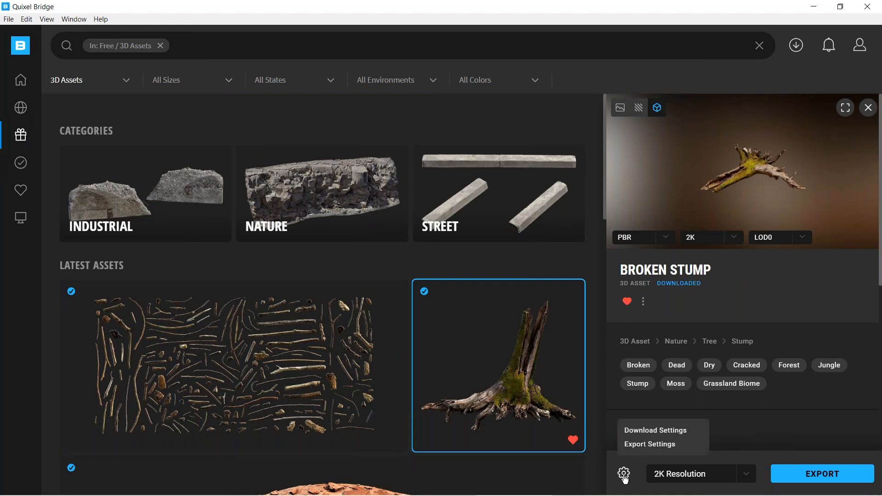
pyautogui.click(646, 443)
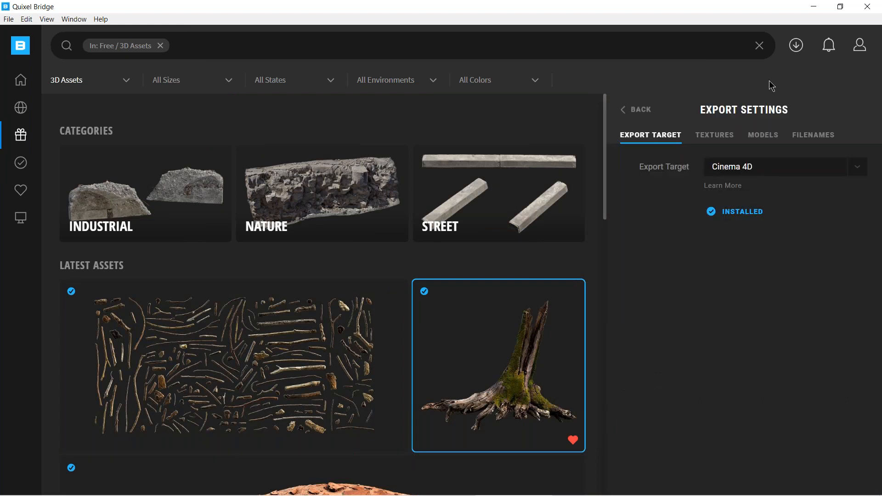
pyautogui.click(761, 138)
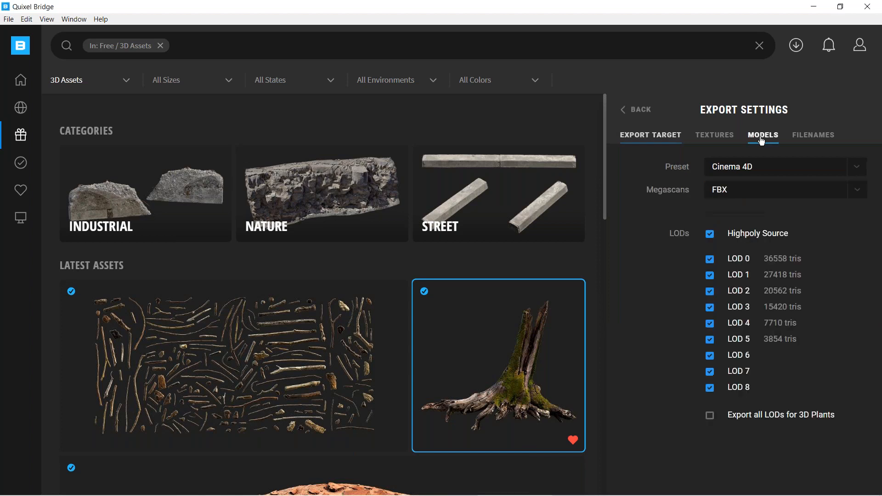
pyautogui.click(710, 234)
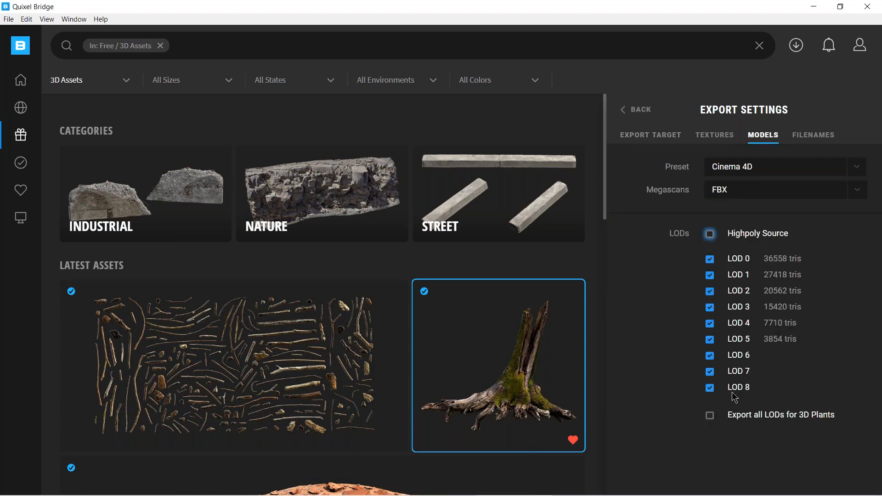
pyautogui.click(710, 417)
pyautogui.moveTo(516, 341)
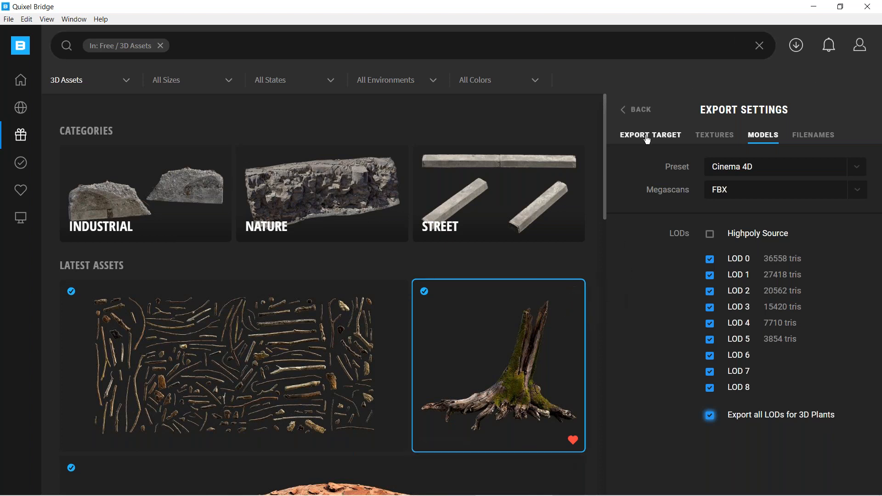
pyautogui.click(625, 112)
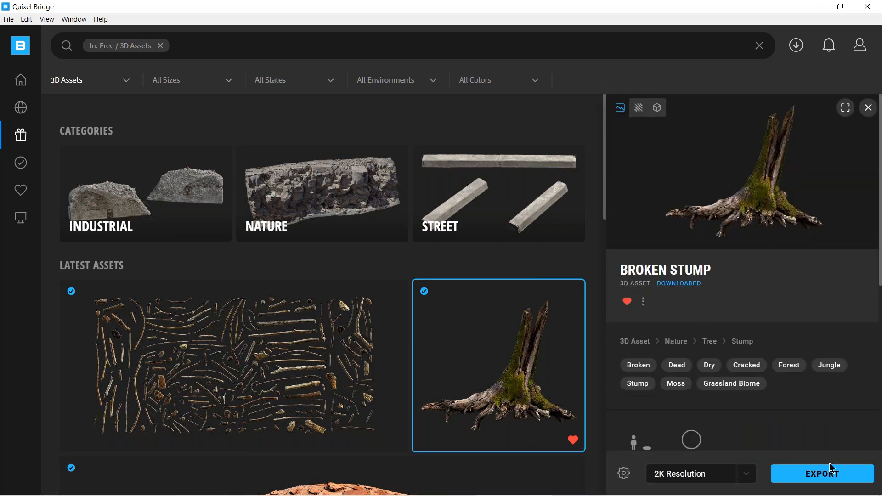
# Export the Broken Stump at 2K resolution to Cinema 4D and switch to Cinema 4D.
pyautogui.scroll(-3, 880, 274)
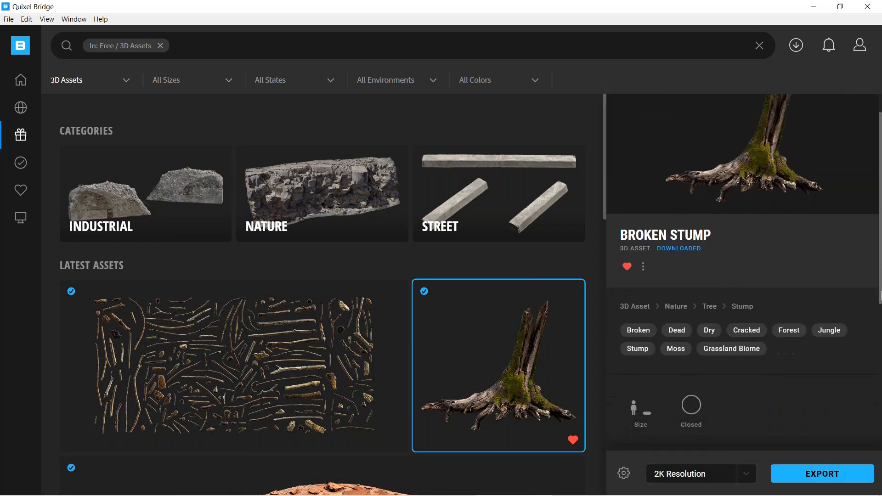
pyautogui.moveTo(636, 282)
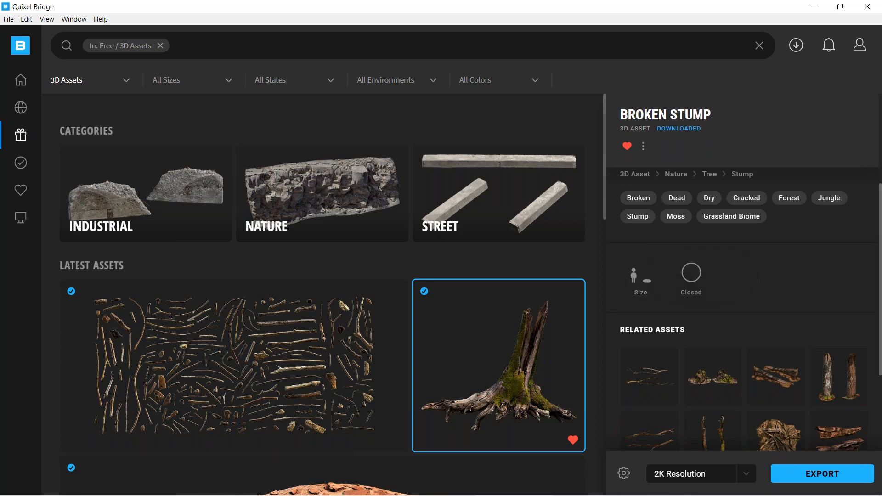
pyautogui.click(820, 475)
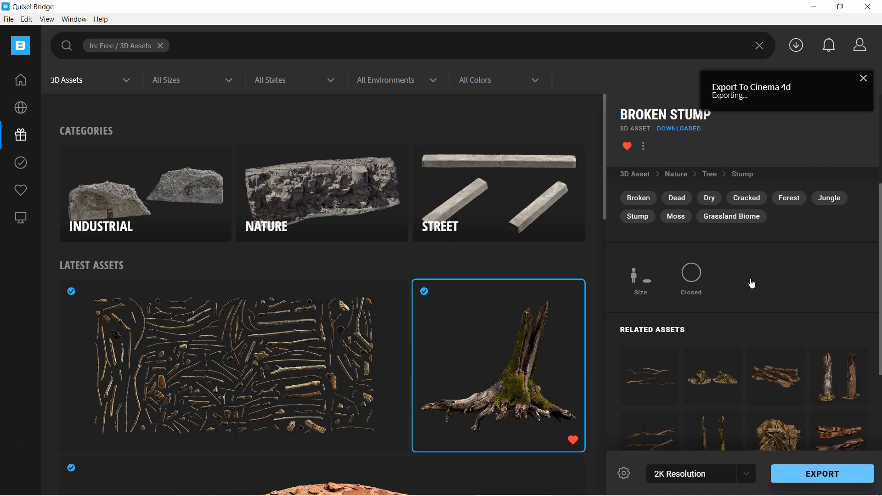
pyautogui.click(813, 8)
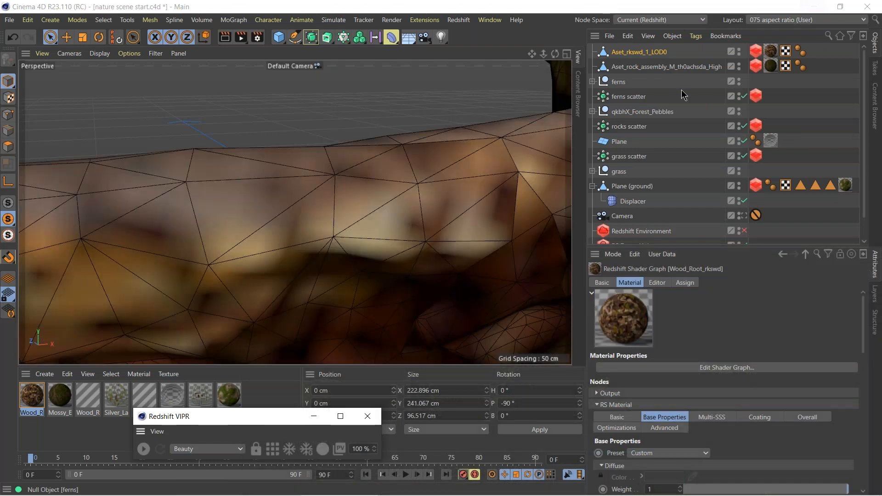
# Select the newly imported stump and view it from farther out to examine its mesh density.
pyautogui.click(625, 52)
pyautogui.keyDown('alt'); pyautogui.moveTo(408, 255); pyautogui.dragTo(198, 251, button='right'); pyautogui.keyUp('alt')
pyautogui.keyDown('alt'); pyautogui.moveTo(295, 212); pyautogui.dragTo(369, 218); pyautogui.keyUp('alt')
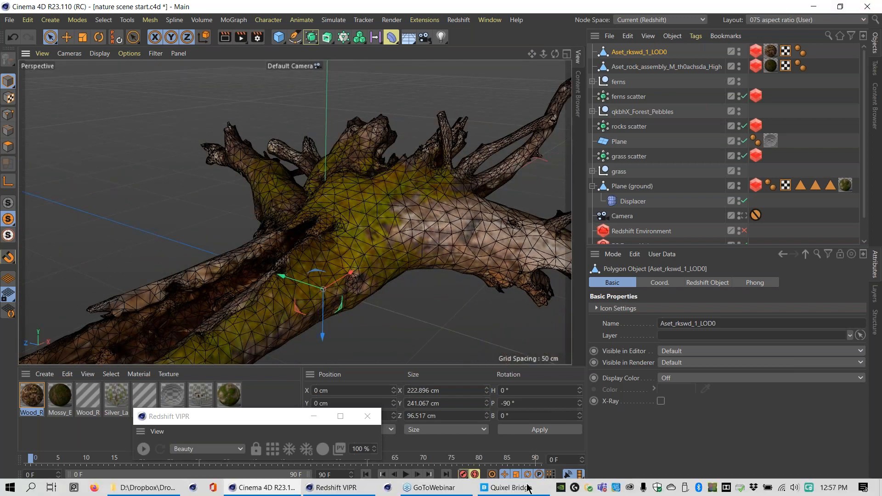
# Switch to Quixel Bridge, review the Broken Stump's model and texture download settings, and download the asset again.
pyautogui.click(519, 490)
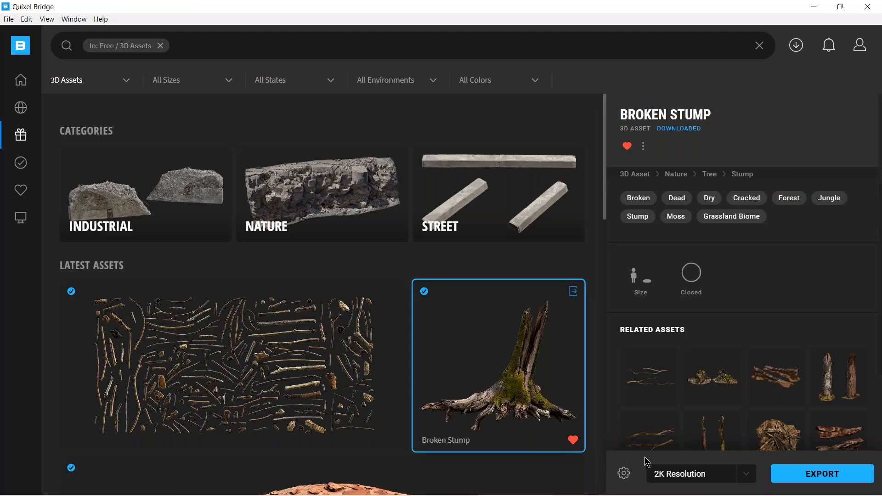
pyautogui.click(623, 474)
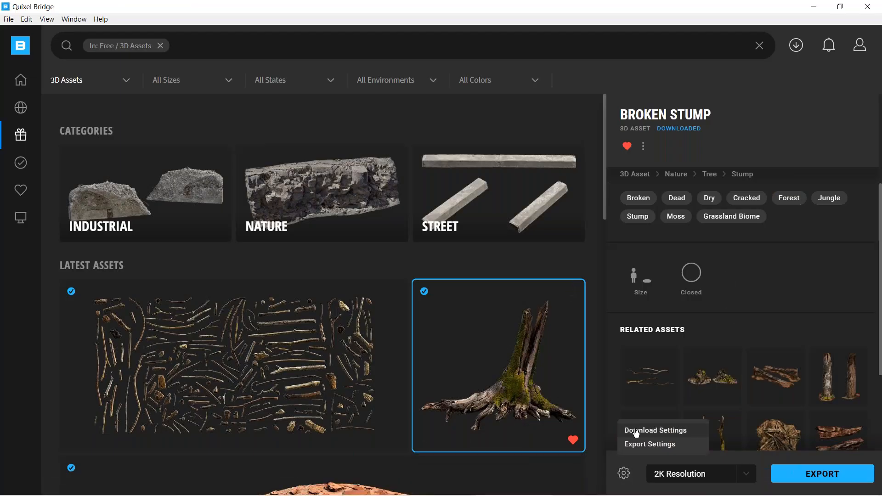
pyautogui.click(639, 431)
pyautogui.click(688, 135)
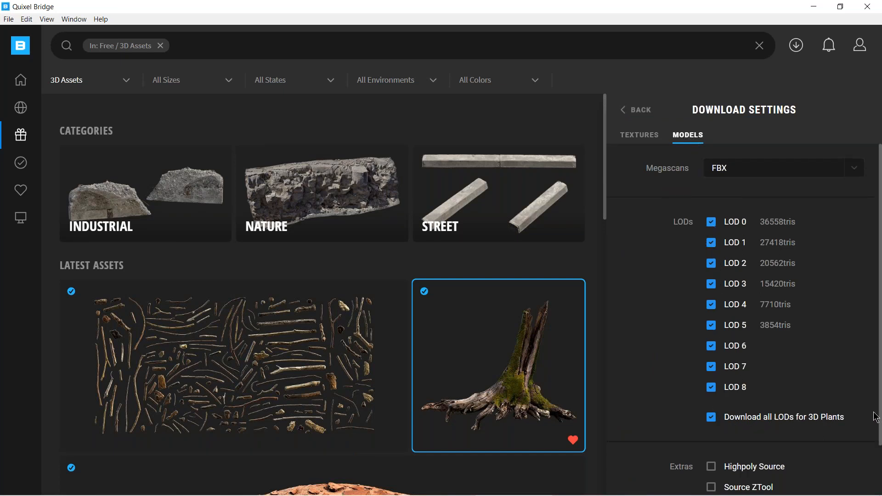
pyautogui.scroll(-2, 880, 413)
pyautogui.scroll(2, 873, 404)
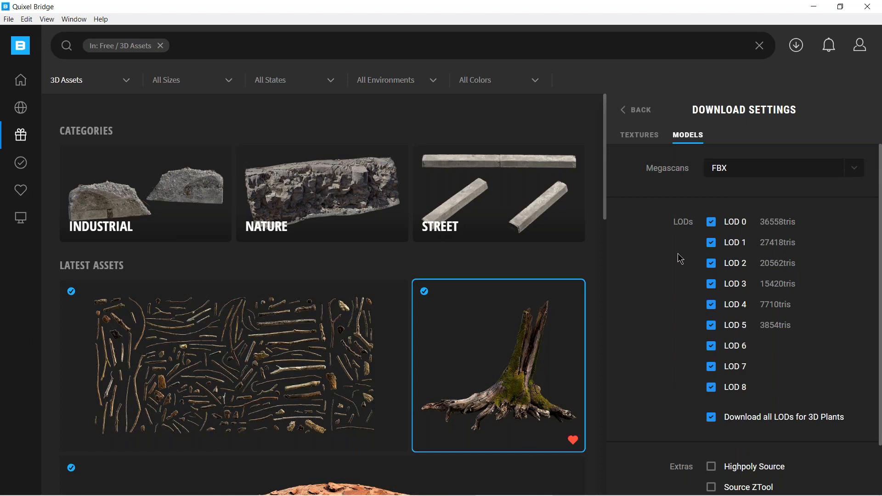
pyautogui.click(632, 136)
pyautogui.click(642, 110)
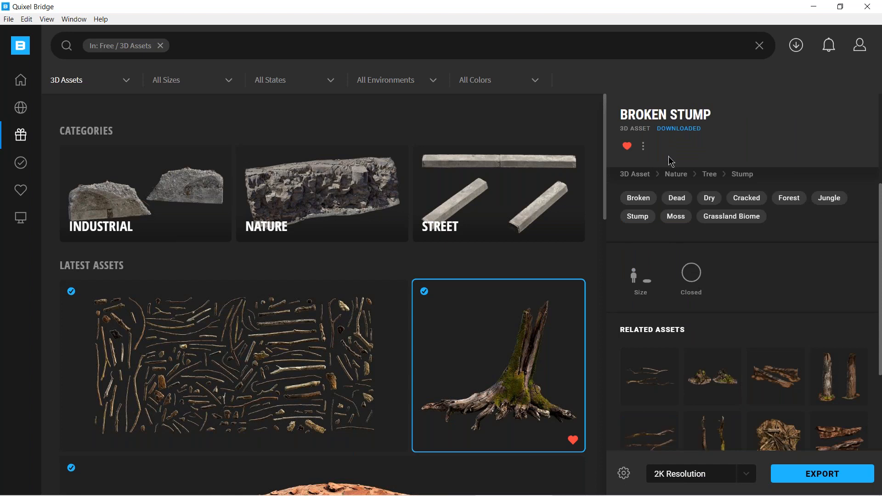
pyautogui.click(644, 148)
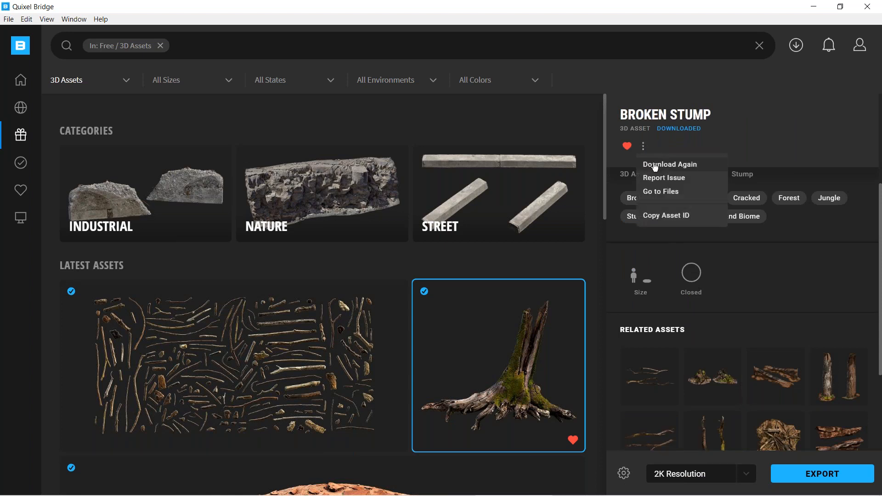
pyautogui.click(656, 166)
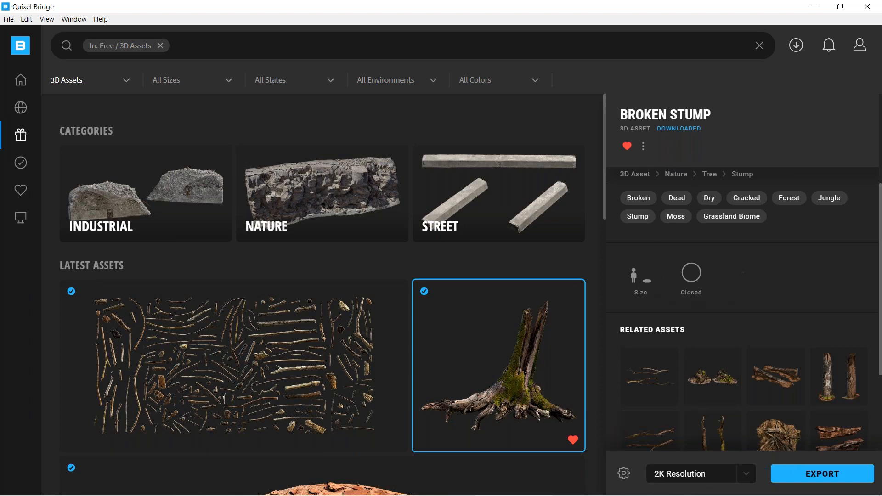
# In the model export settings, exclude LODs 2, 4, 6, 7 and 8 and disable Export all LODs for 3D Plants.
pyautogui.click(623, 474)
pyautogui.click(643, 444)
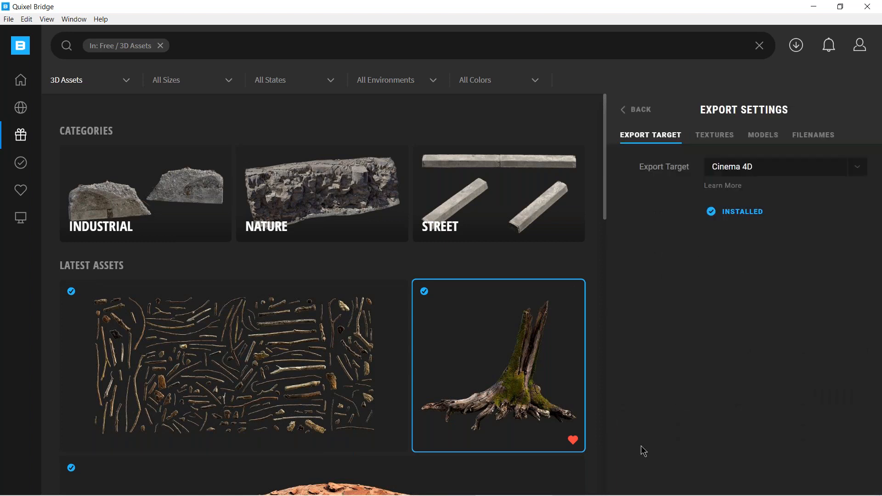
pyautogui.click(716, 136)
pyautogui.click(763, 136)
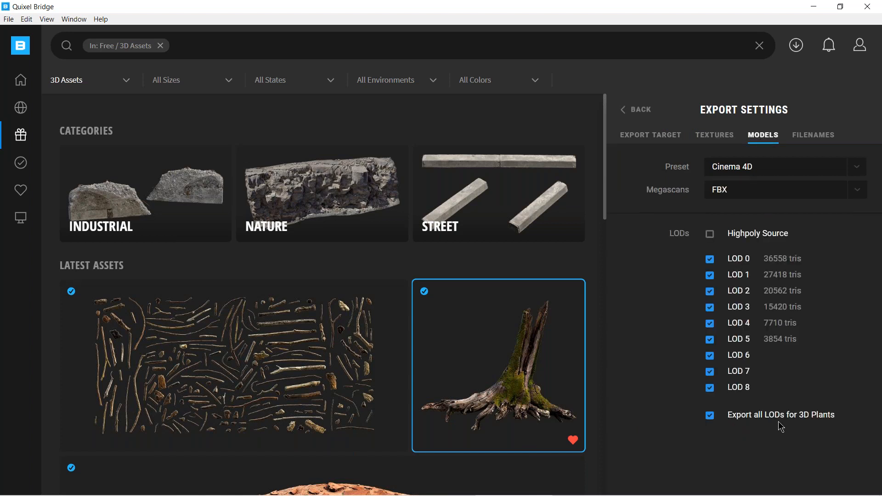
pyautogui.click(710, 357)
pyautogui.click(709, 373)
pyautogui.click(710, 389)
pyautogui.click(709, 324)
pyautogui.click(710, 292)
pyautogui.click(713, 419)
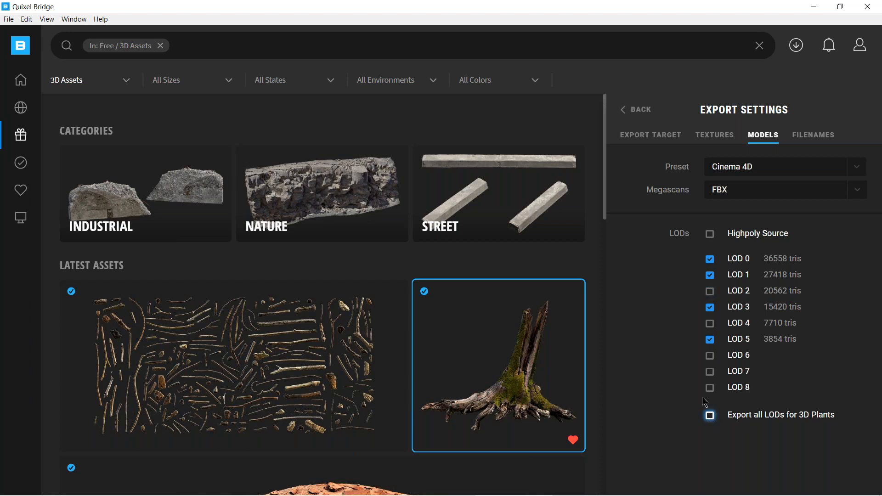
pyautogui.click(626, 114)
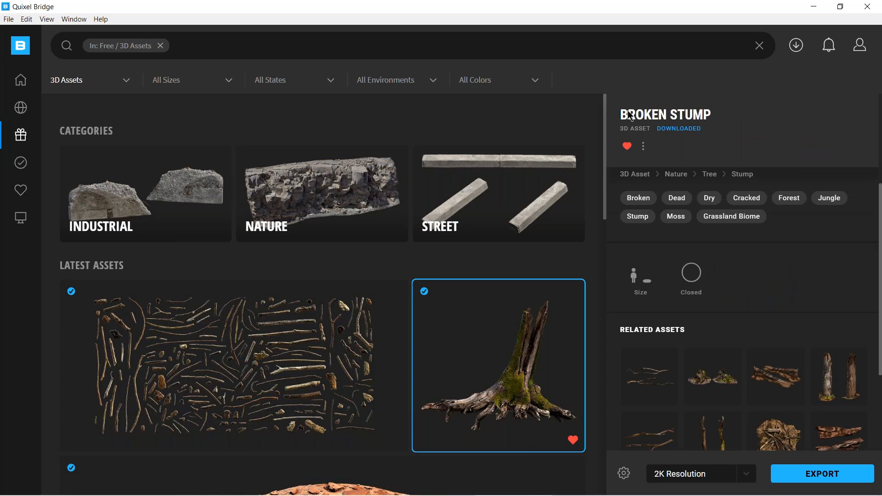
# Export the Broken Stump again, switch to Cinema 4D, and compare the new model with the previously imported stump.
pyautogui.click(821, 476)
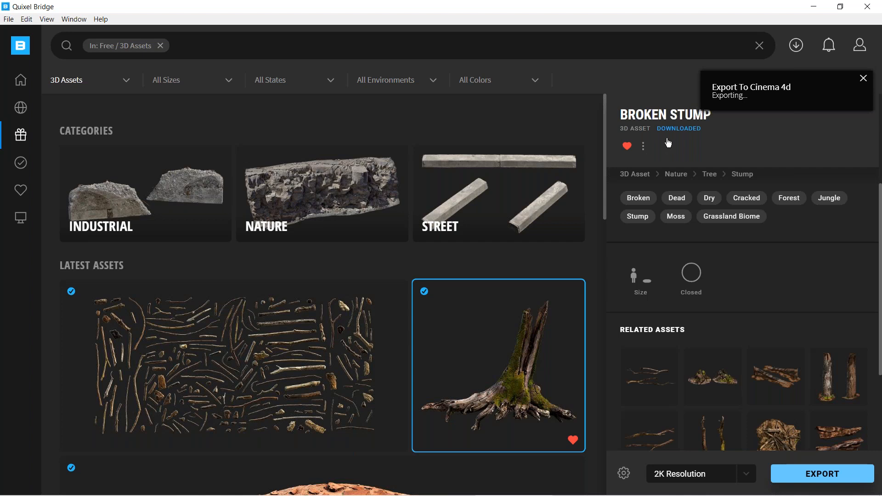
pyautogui.click(811, 7)
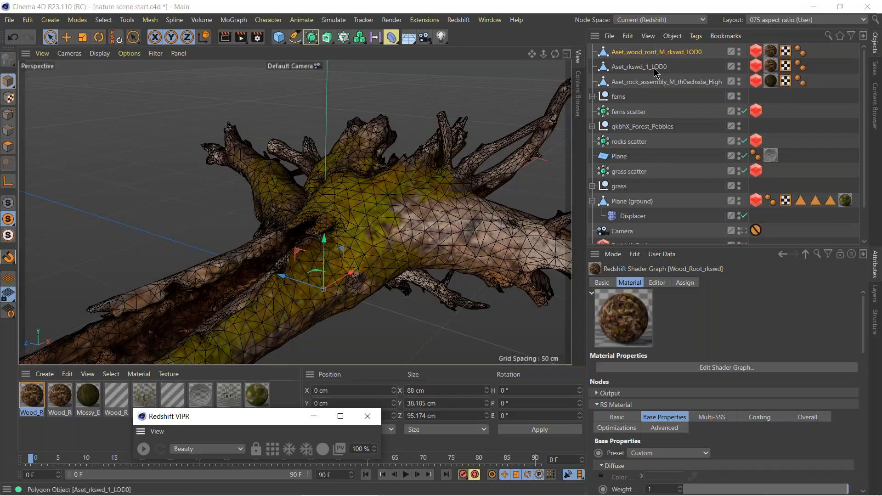
pyautogui.click(655, 69)
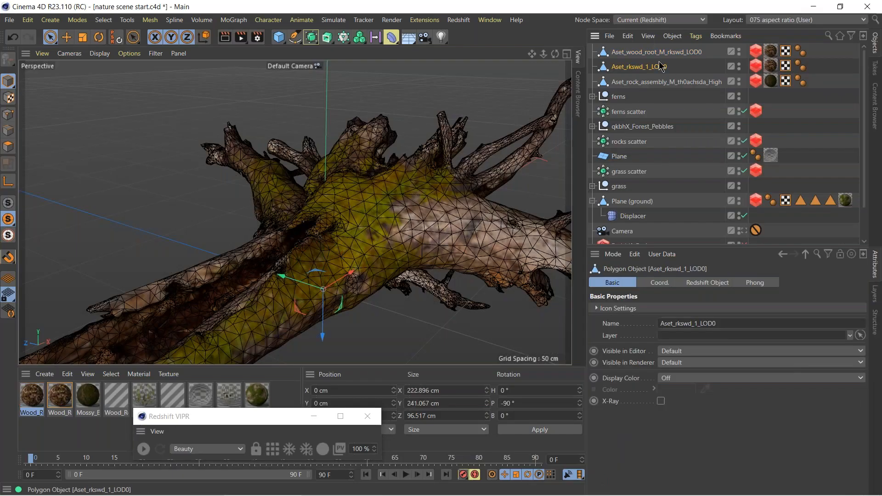
pyautogui.click(661, 55)
pyautogui.moveTo(276, 279); pyautogui.dragTo(253, 216)
pyautogui.keyDown('alt'); pyautogui.moveTo(254, 215); pyautogui.dragTo(386, 275, button='middle'); pyautogui.keyUp('alt')
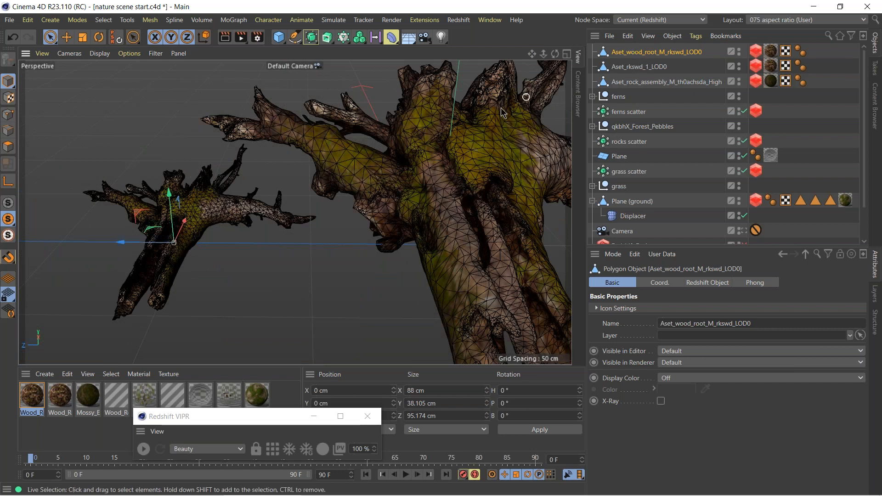
# Delete both imported stump models from the scene.
pyautogui.click(648, 67)
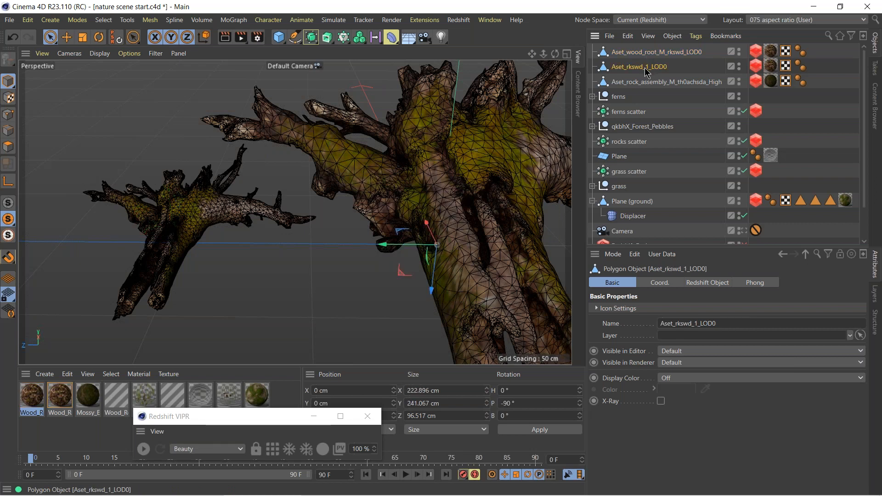
pyautogui.press('Delete')
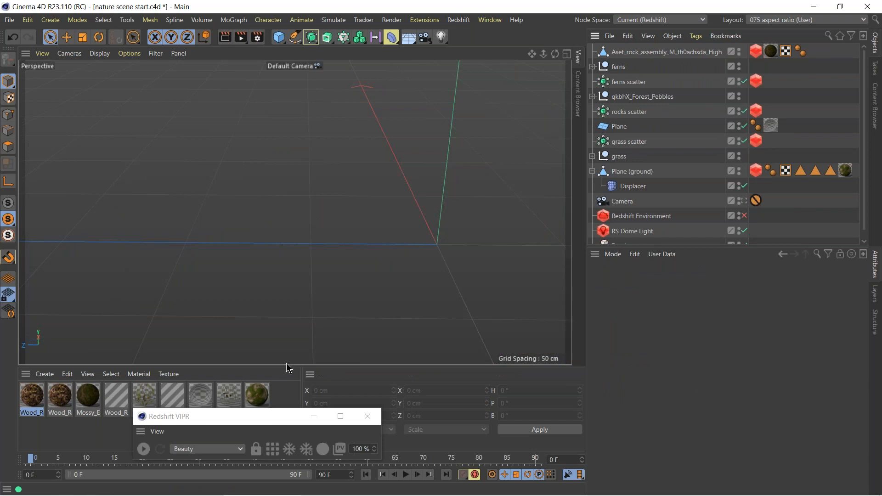
# Switch to Quixel Bridge and examine the Broken Stump's 3D preview and its texture maps, including Roughness and Gloss.
pyautogui.click(518, 486)
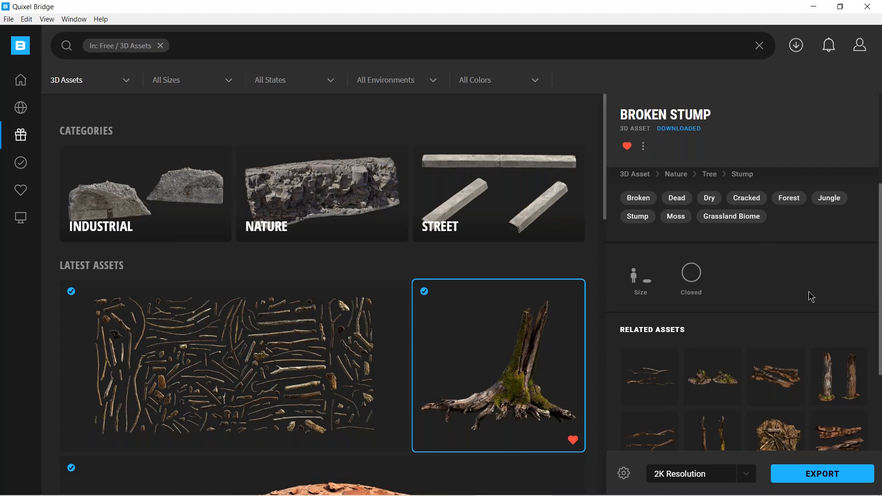
pyautogui.scroll(1, 808, 296)
pyautogui.scroll(3, 726, 284)
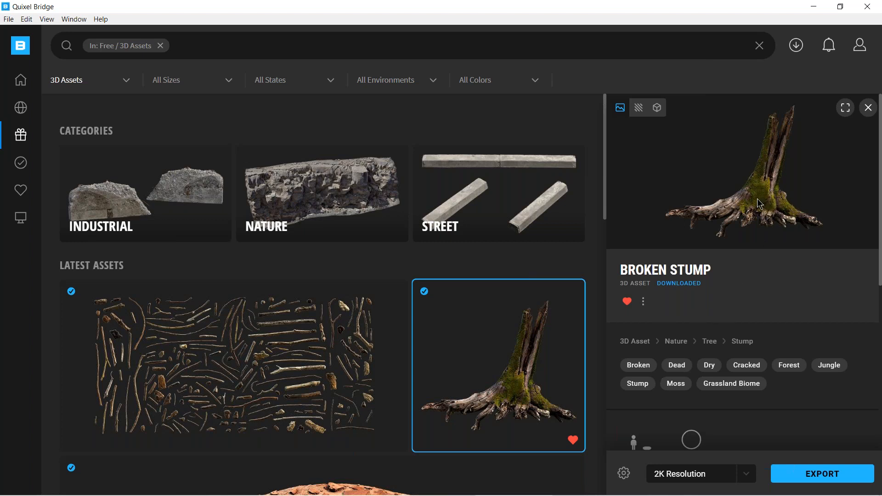
pyautogui.click(657, 108)
pyautogui.click(637, 109)
pyautogui.click(682, 239)
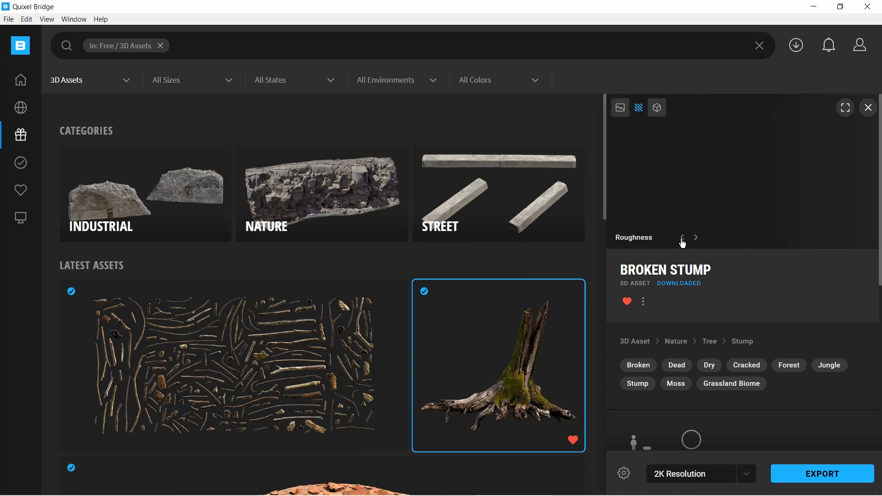
pyautogui.click(683, 243)
pyautogui.click(683, 244)
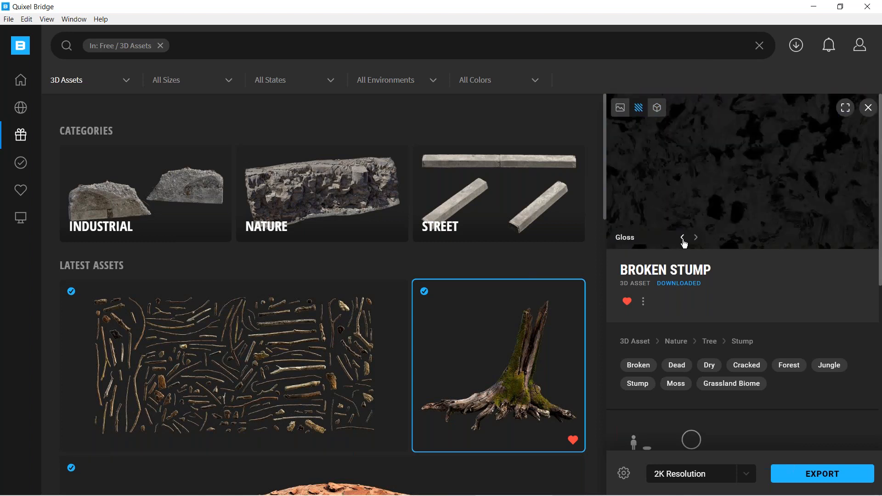
# View the Broken Stump's Fuzz map and examine the LOD FBX files in its downloaded asset folder.
pyautogui.click(683, 244)
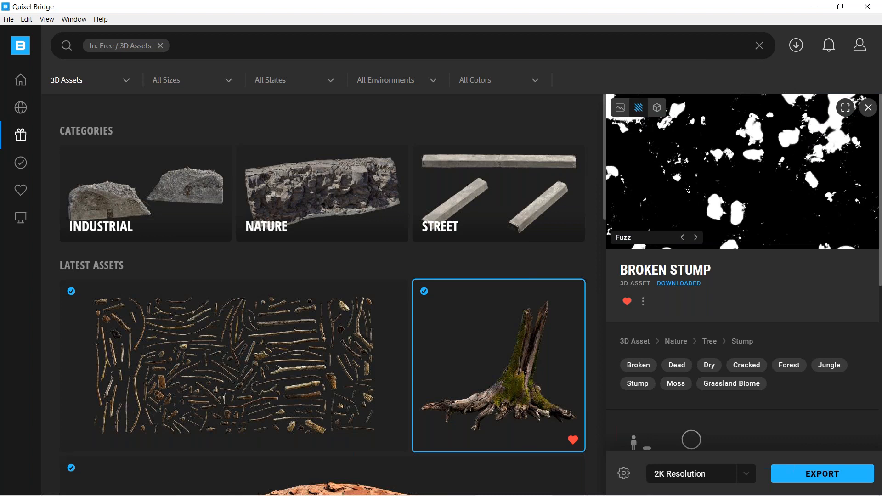
pyautogui.click(621, 110)
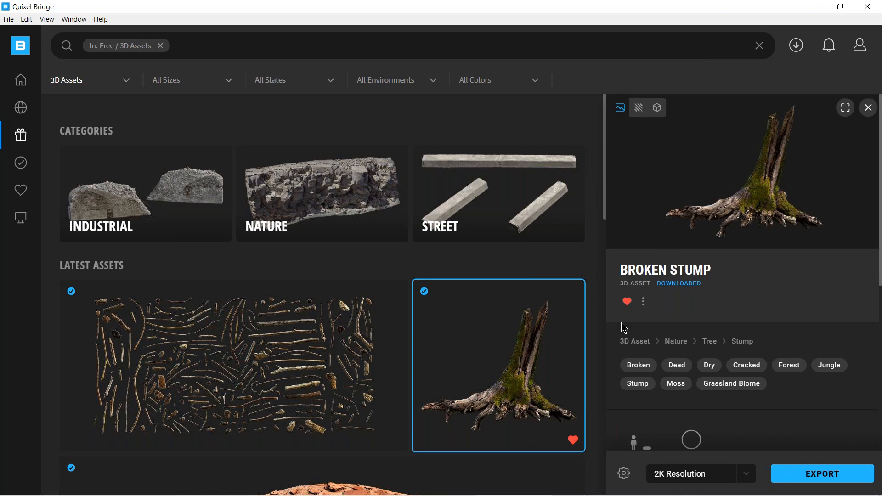
pyautogui.moveTo(528, 350)
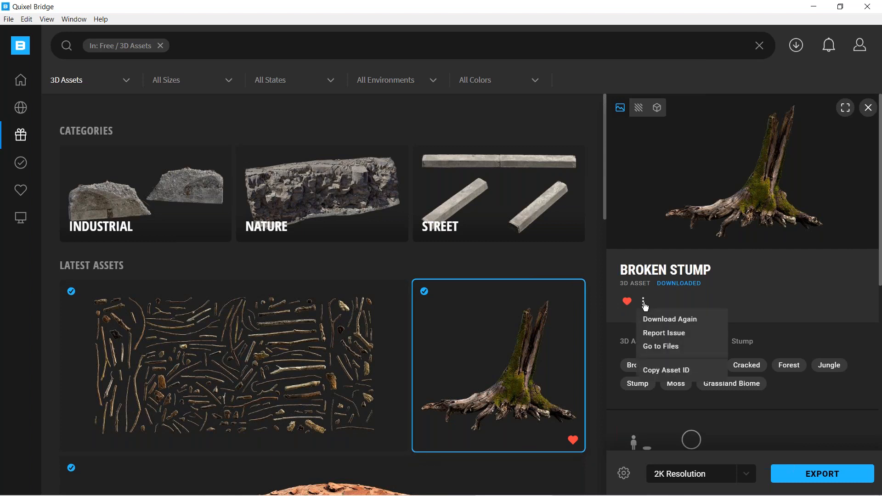
pyautogui.click(657, 348)
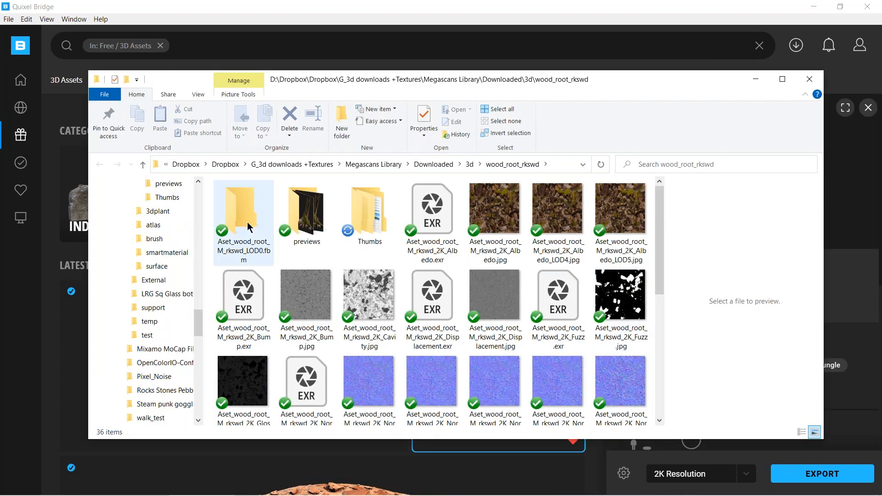
pyautogui.moveTo(662, 267); pyautogui.dragTo(669, 383)
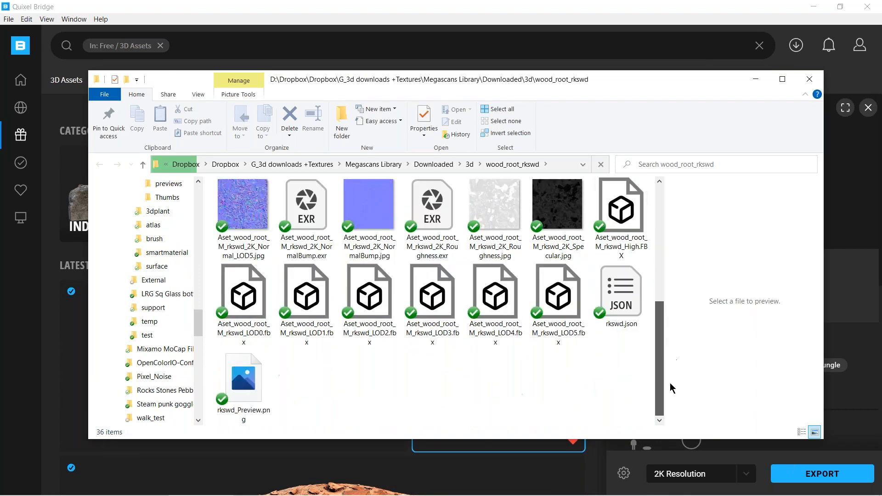
pyautogui.click(437, 338)
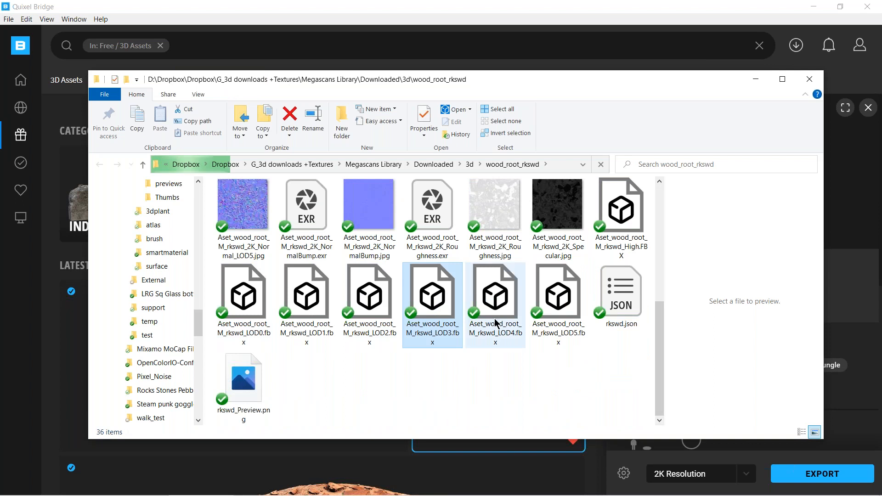
pyautogui.click(544, 319)
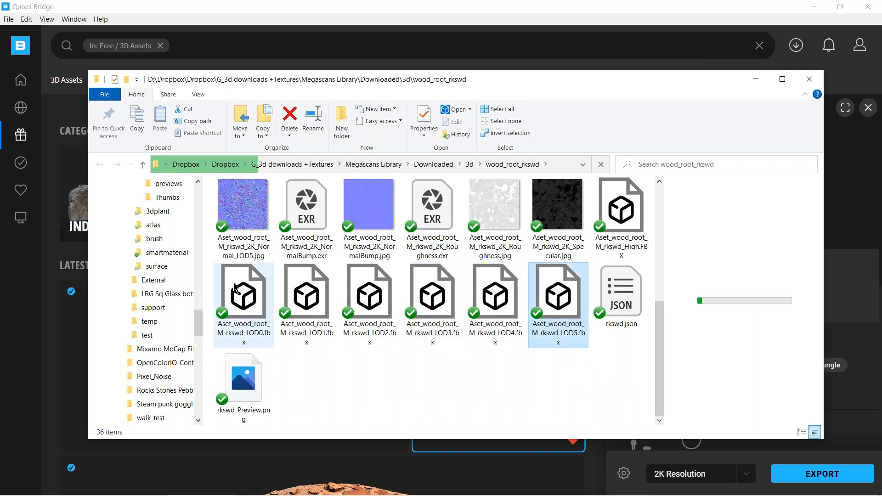
pyautogui.click(457, 371)
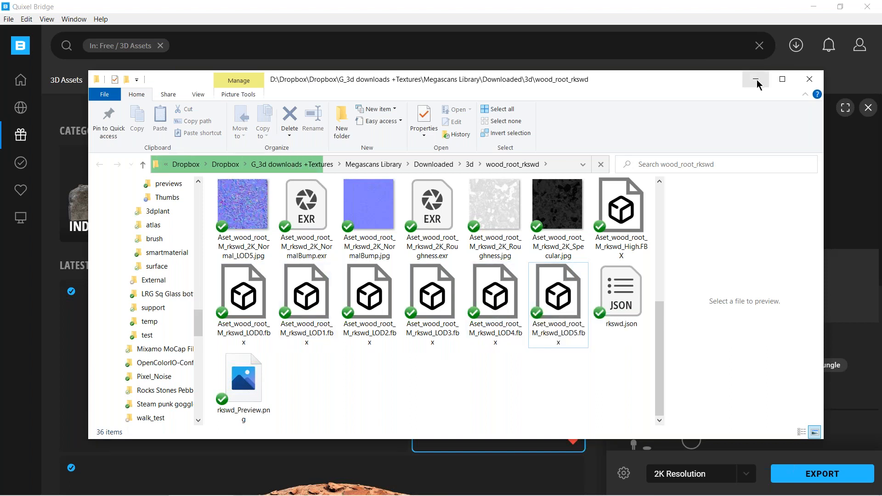
pyautogui.click(809, 79)
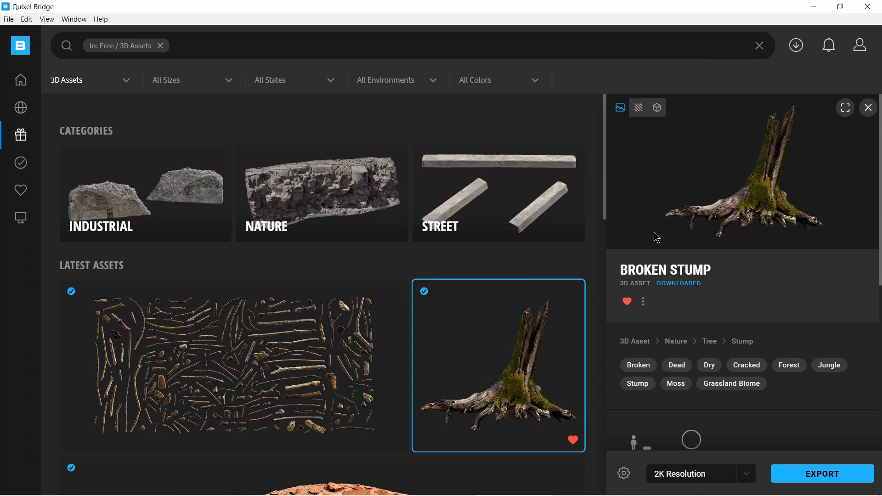
pyautogui.click(644, 301)
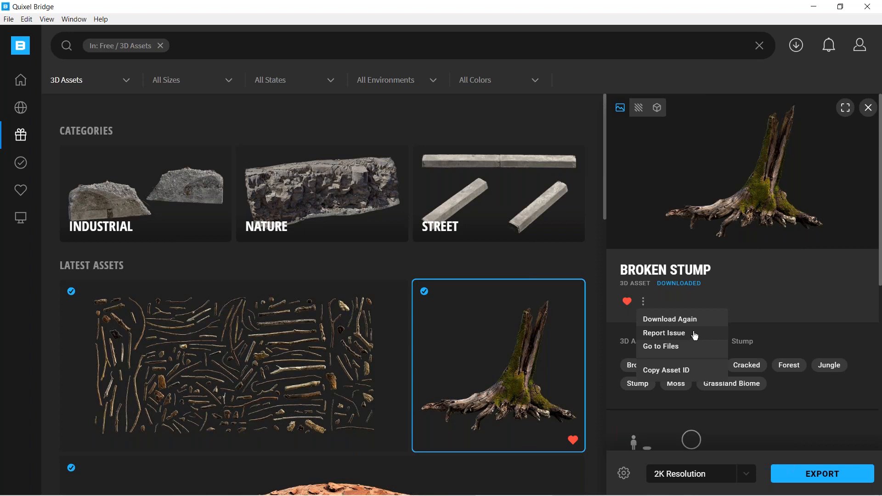
pyautogui.click(769, 300)
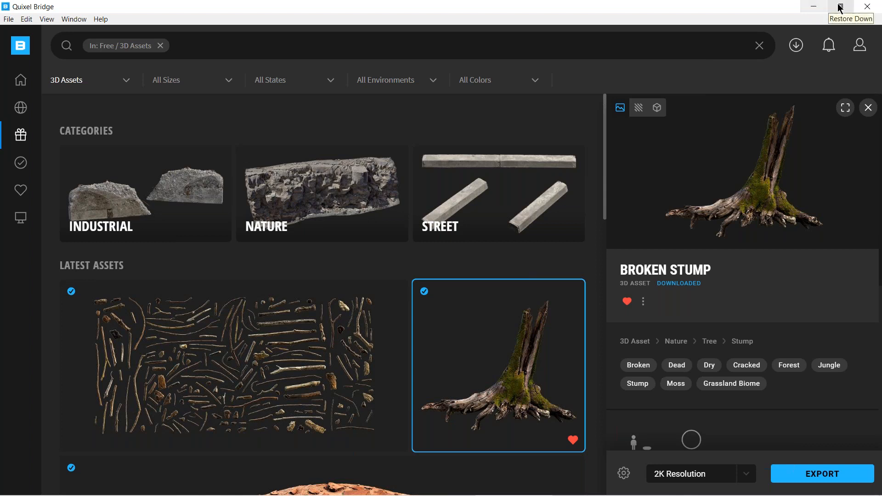
# Switch to Cinema 4D and disable the grass, rocks and ferns scatter objects.
pyautogui.click(814, 8)
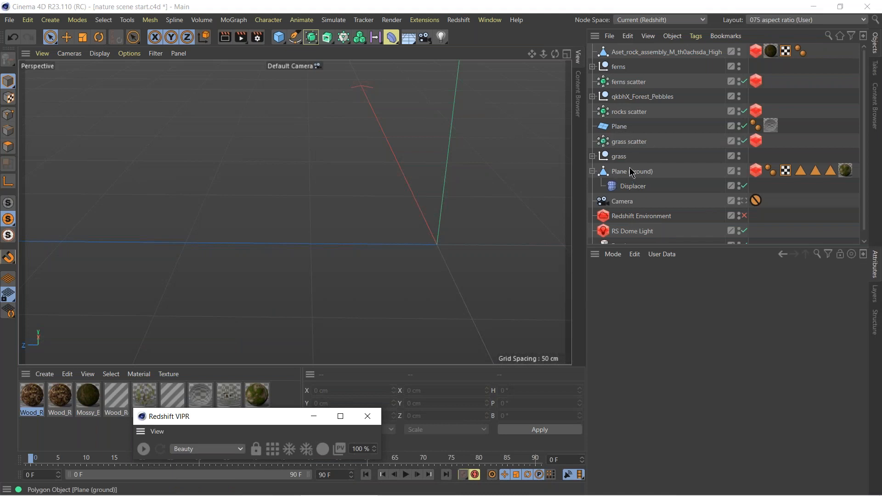
pyautogui.click(744, 141)
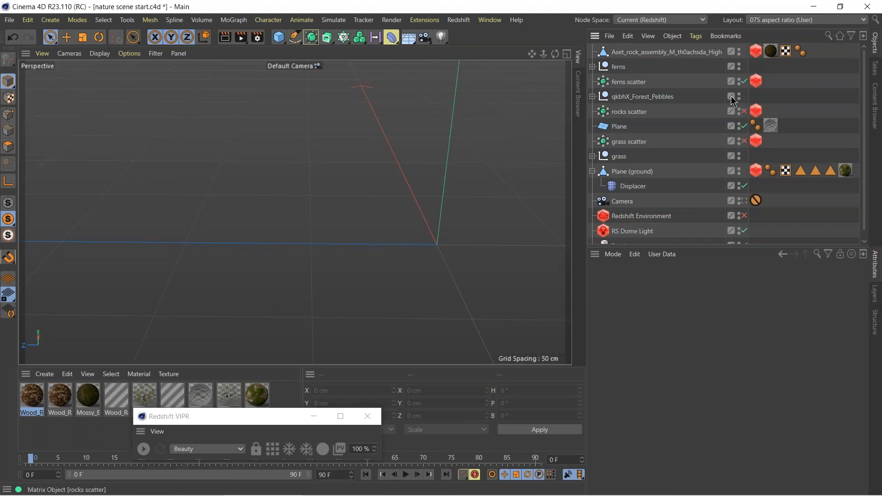
pyautogui.click(744, 82)
pyautogui.click(629, 189)
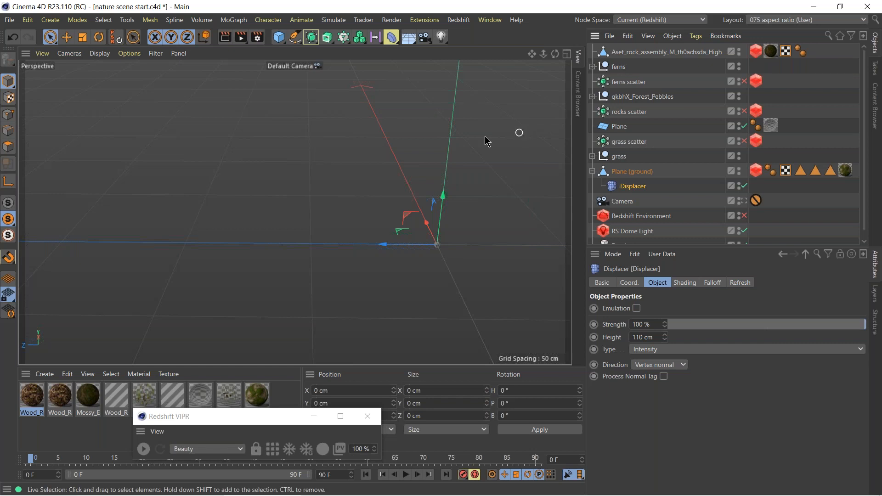
# Change the renderer from Redshift to Standard in the render settings.
pyautogui.click(257, 39)
pyautogui.click(338, 59)
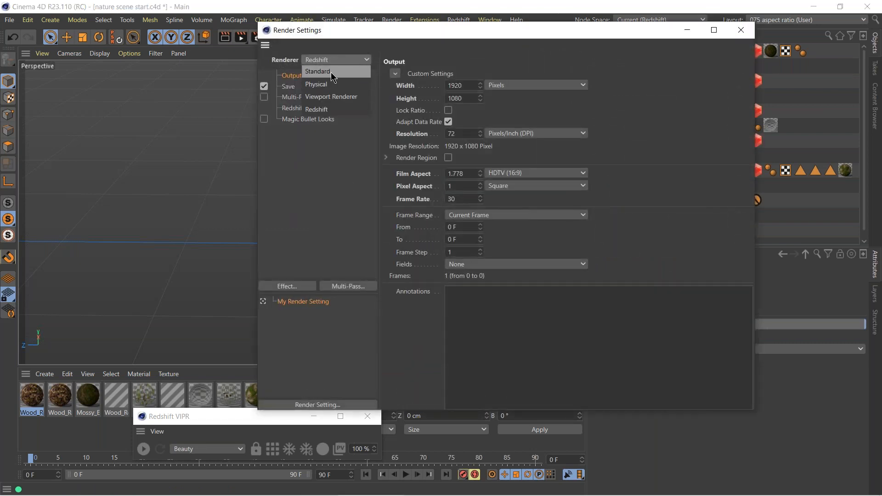
pyautogui.click(331, 73)
pyautogui.click(738, 35)
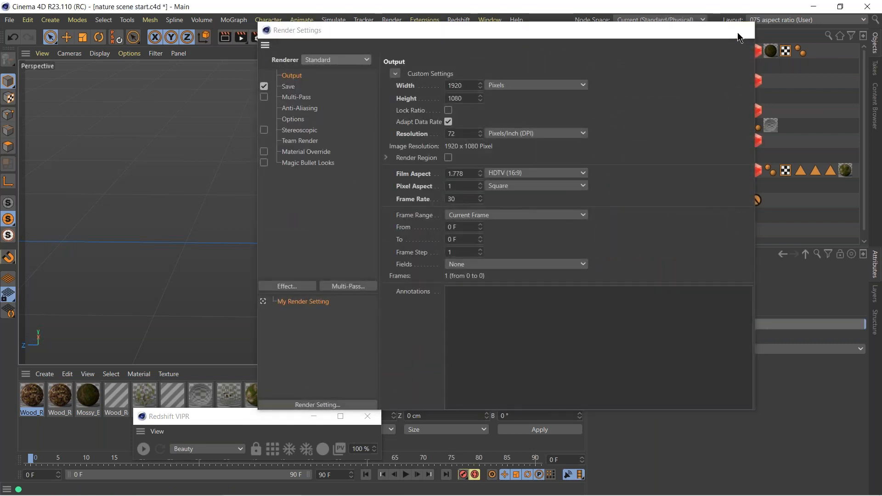
# Create a new default material with only Luminance enabled and load a Terrain Mask shader as its luminance texture.
pyautogui.click(683, 173)
pyautogui.click(845, 170)
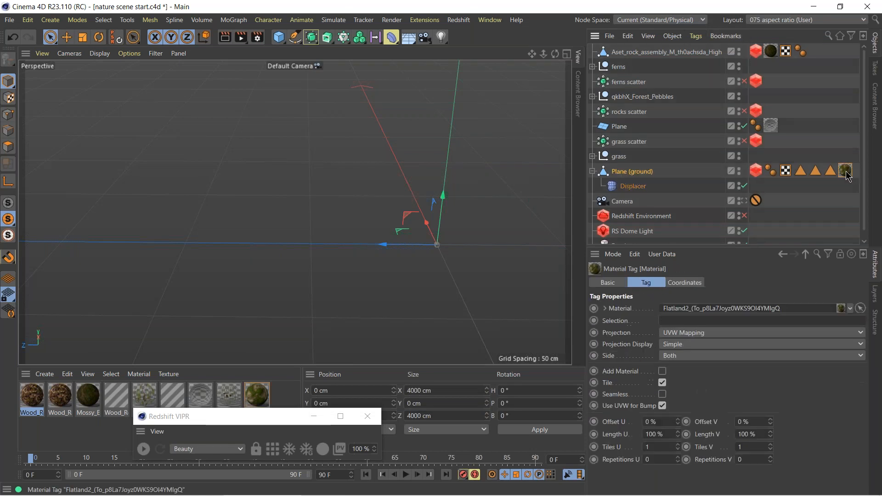
pyautogui.click(45, 374)
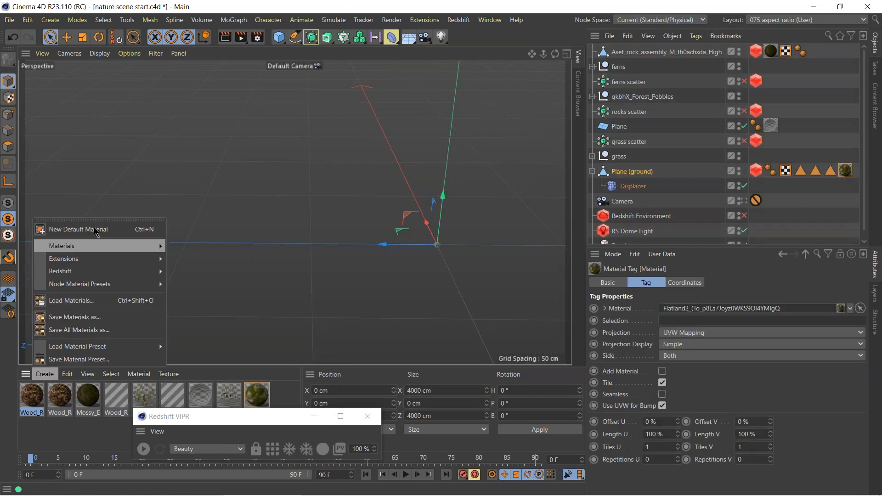
pyautogui.click(90, 230)
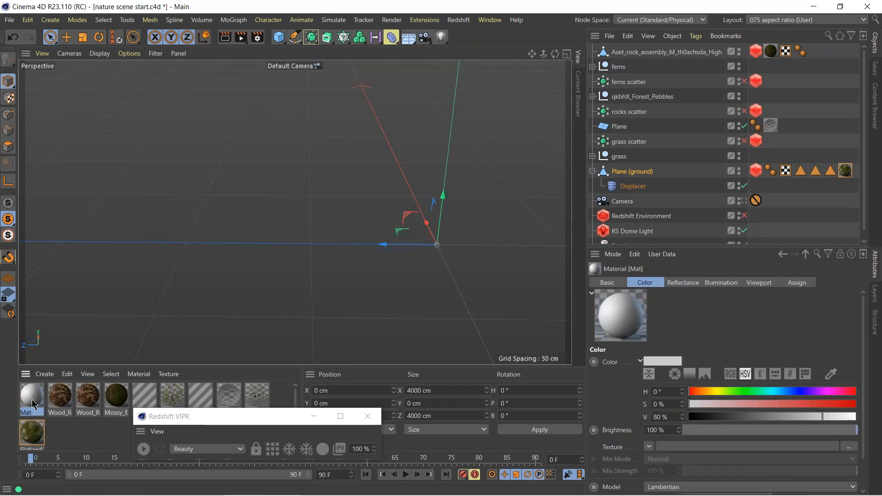
pyautogui.doubleClick(32, 404)
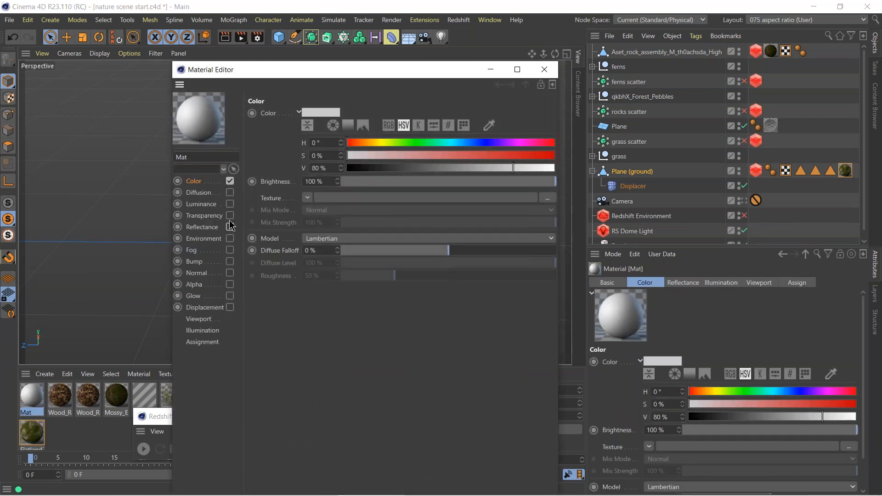
pyautogui.click(229, 203)
pyautogui.click(229, 181)
pyautogui.click(307, 198)
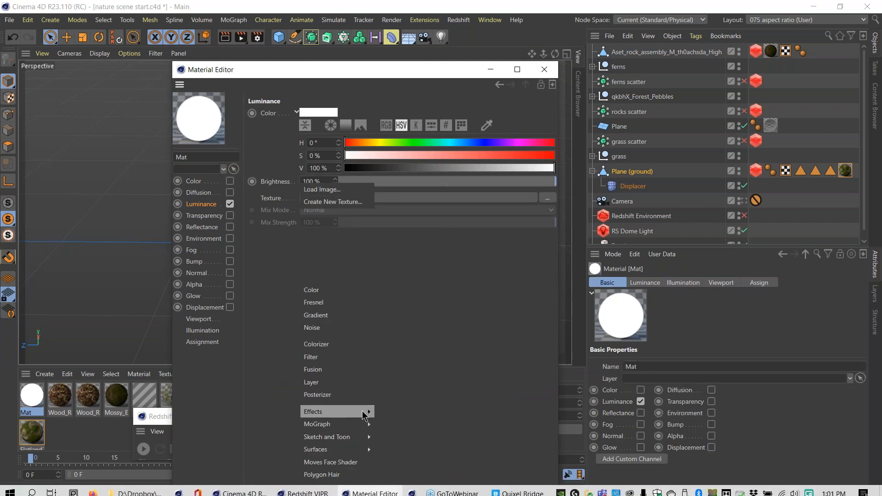
pyautogui.moveTo(364, 414)
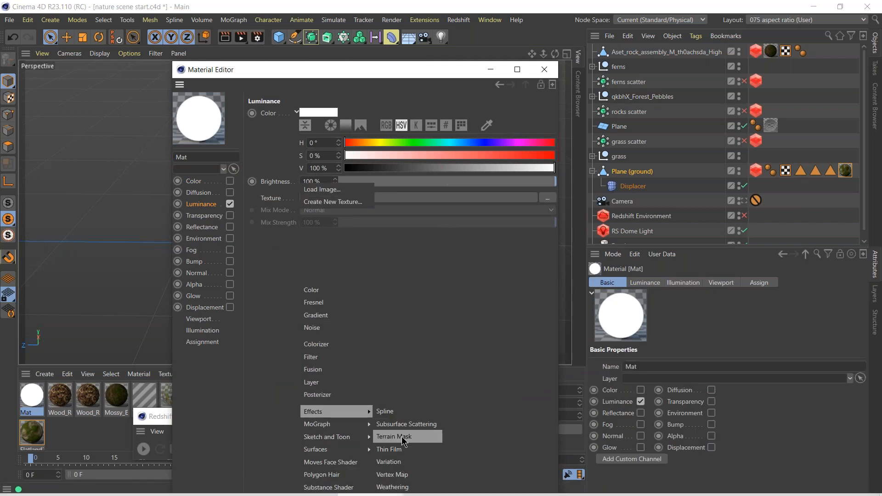
pyautogui.click(402, 438)
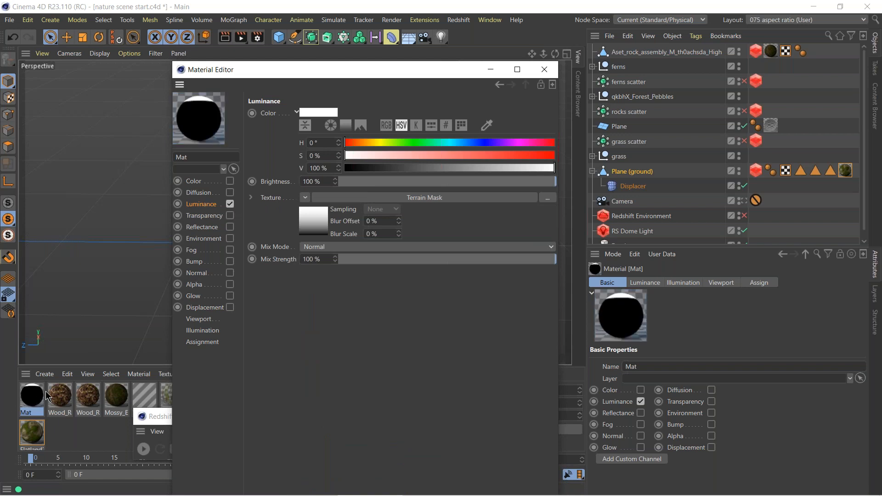
# Apply the Terrain Mask material to Plane (ground) and move the Material Editor clear of the viewport.
pyautogui.moveTo(31, 397); pyautogui.dragTo(632, 173)
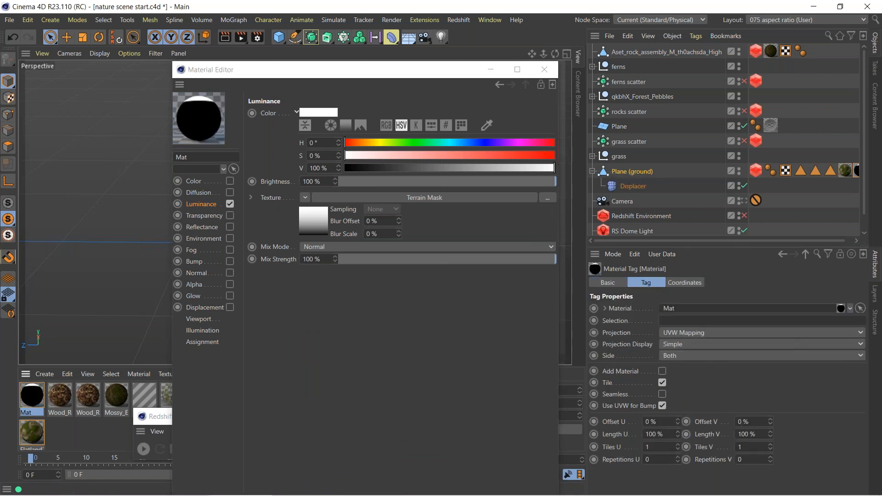
pyautogui.click(630, 187)
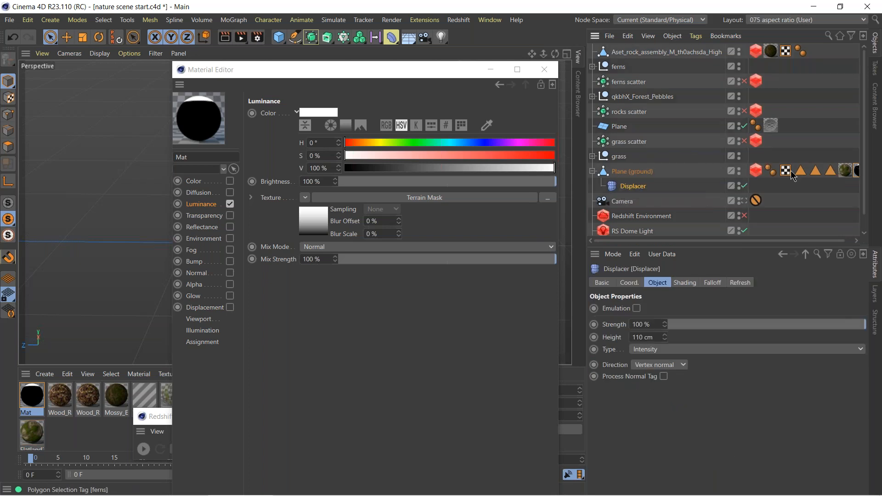
pyautogui.moveTo(359, 74); pyautogui.dragTo(590, 336)
pyautogui.click(633, 171)
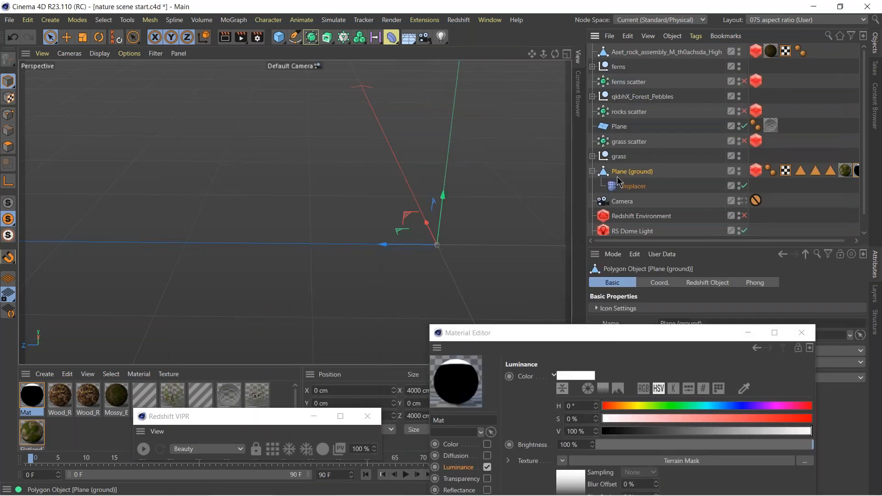
# Frame the displaced ground in the Perspective view and set the viewport to Gouraud shading.
pyautogui.click(12, 206)
pyautogui.click(8, 219)
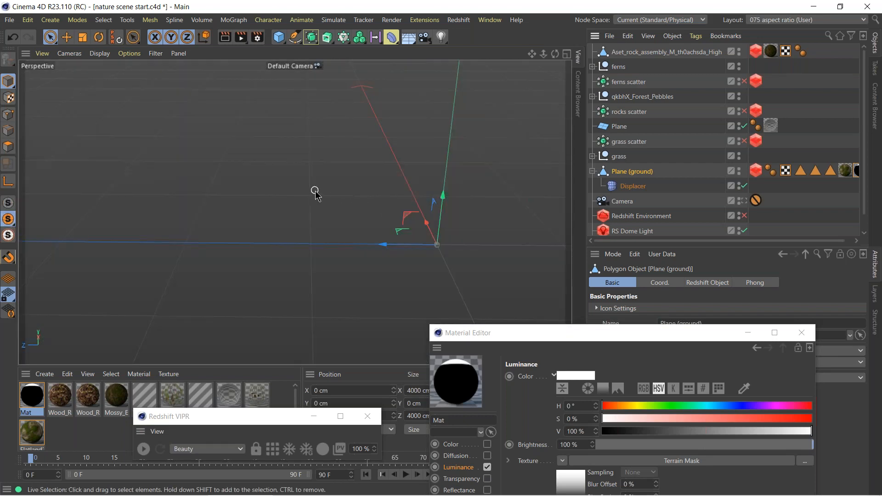
pyautogui.keyDown('alt'); pyautogui.moveTo(104, 177); pyautogui.dragTo(55, 177, button='right'); pyautogui.keyUp('alt')
pyautogui.keyDown('alt'); pyautogui.moveTo(407, 196); pyautogui.dragTo(278, 171, button='right'); pyautogui.keyUp('alt')
pyautogui.keyDown('alt'); pyautogui.moveTo(279, 171); pyautogui.dragTo(332, 203); pyautogui.keyUp('alt')
pyautogui.press('n')
pyautogui.press('a')
pyautogui.press('n')
pyautogui.press('a')
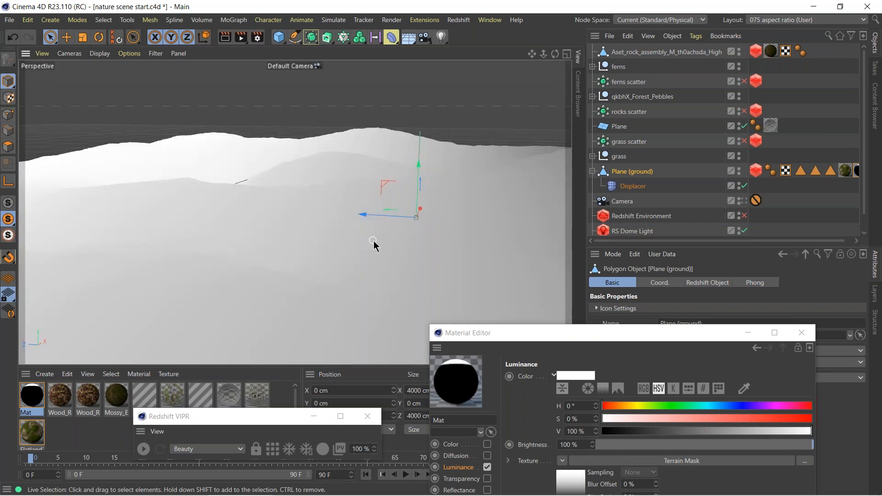
# Render the ground in the viewport with the Plane object and RS Dome Light disabled.
pyautogui.hotkey('ctrl', 'r')
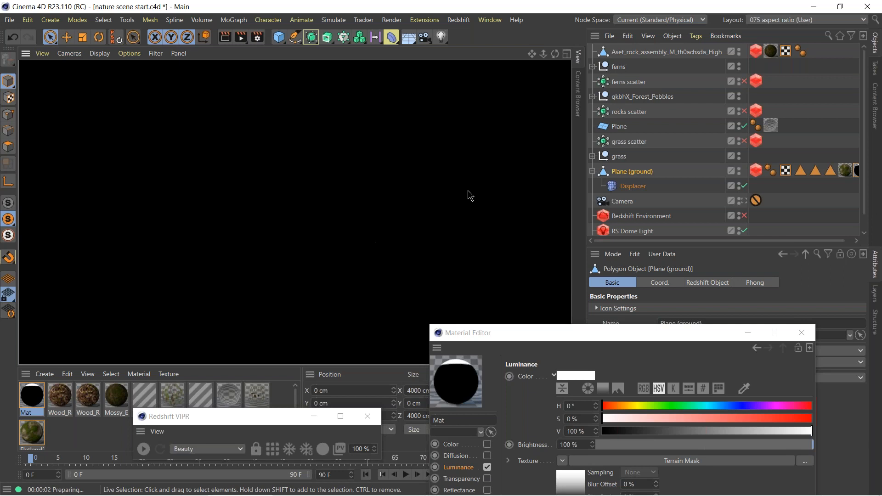
pyautogui.click(744, 127)
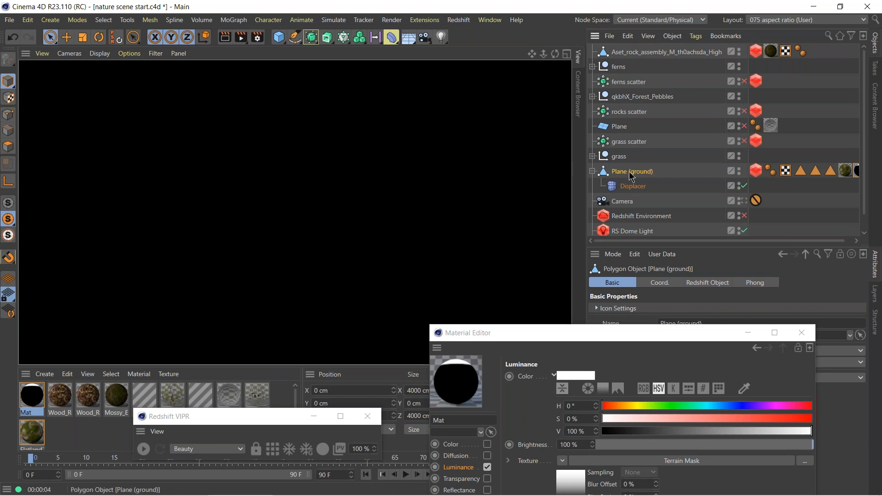
pyautogui.click(744, 231)
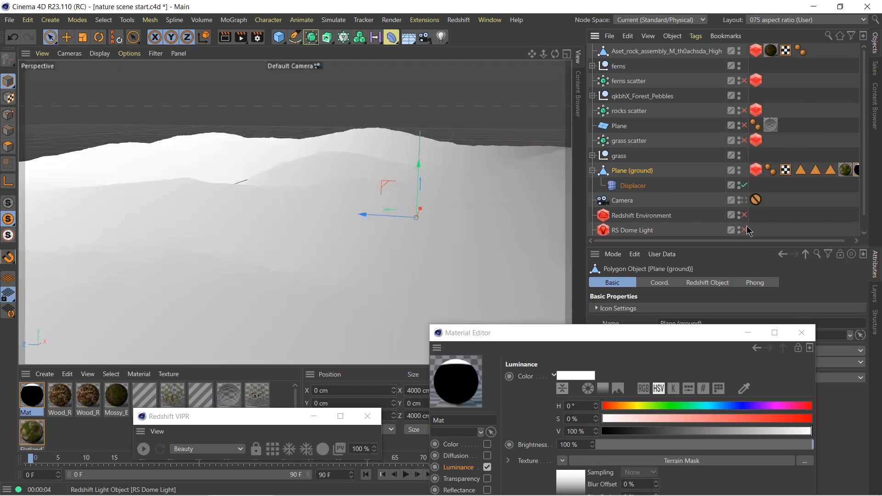
pyautogui.scroll(-1, 787, 170)
pyautogui.scroll(1, 811, 221)
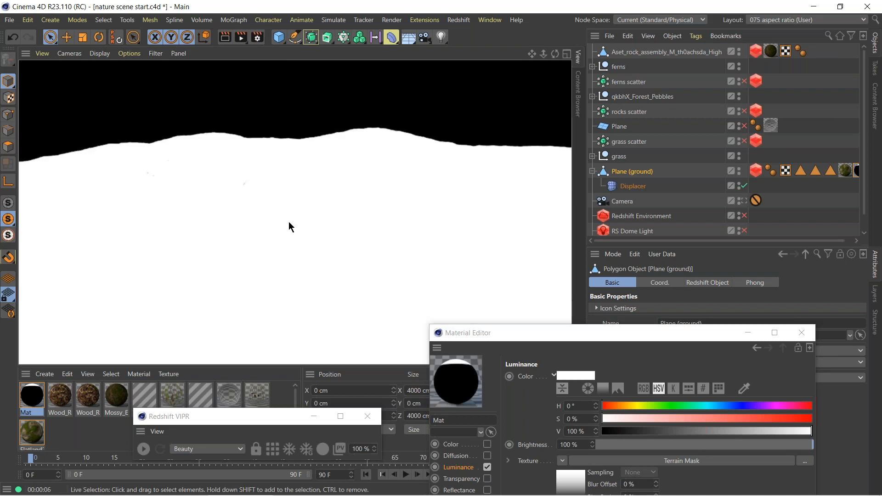
# Open the Terrain Mask shader's properties in the Material Editor and move the editor clear of the coordinate values.
pyautogui.moveTo(587, 338); pyautogui.dragTo(601, 133)
pyautogui.click(588, 254)
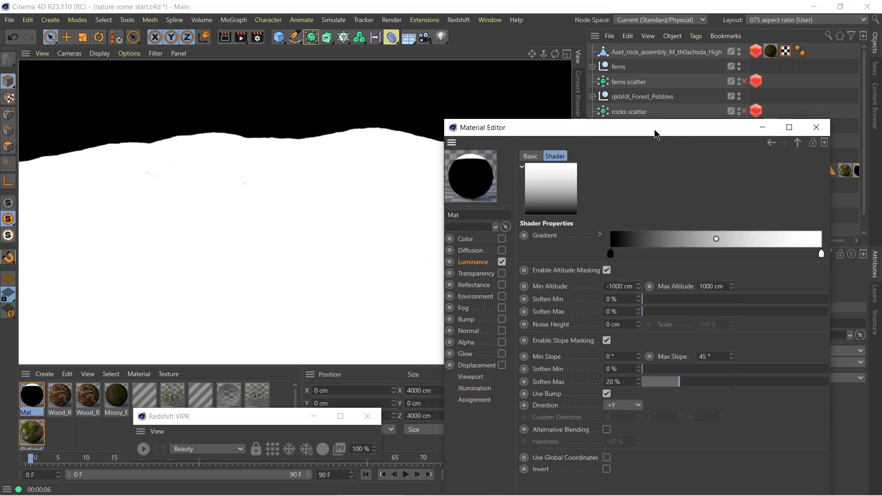
pyautogui.moveTo(663, 132); pyautogui.dragTo(680, 158)
pyautogui.moveTo(620, 153); pyautogui.dragTo(646, 410)
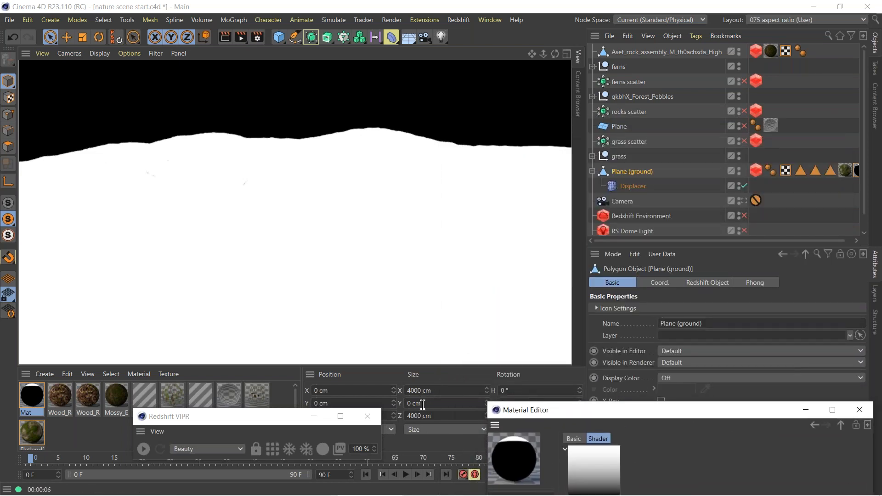
# Check the ground's vertical size by setting the coordinate size mode to Size + and selecting all of the plane's polygons.
pyautogui.click(441, 429)
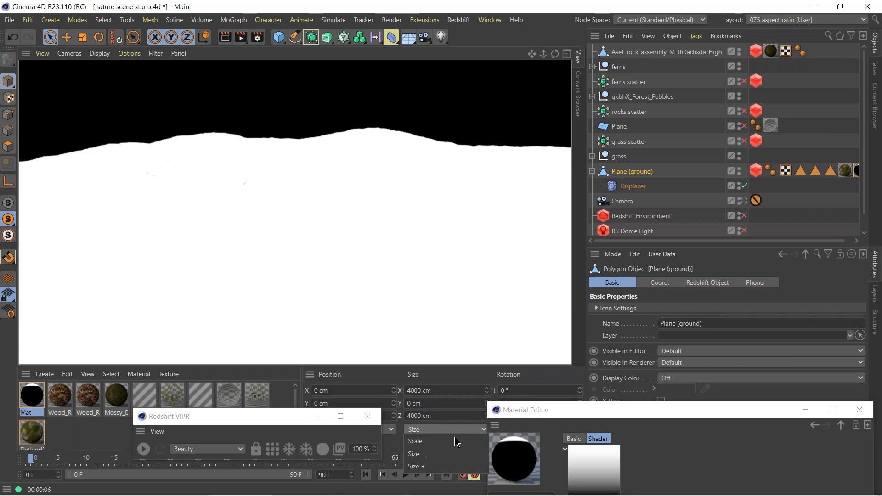
pyautogui.click(441, 454)
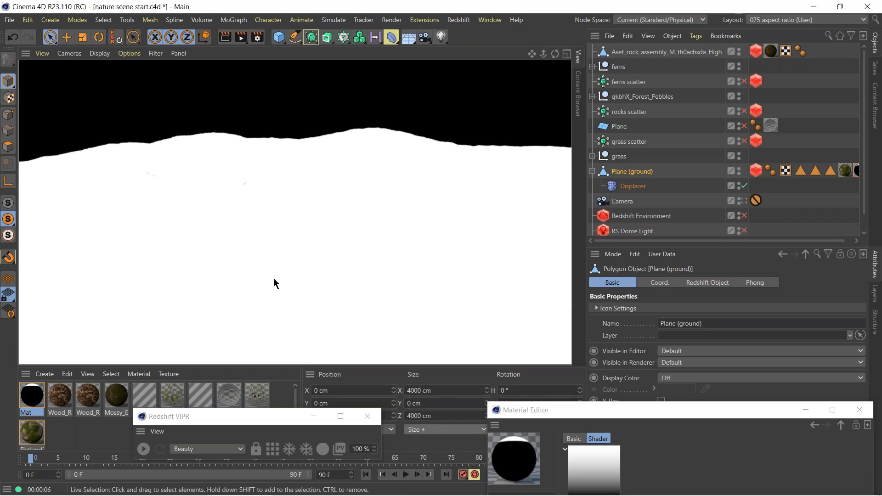
pyautogui.click(8, 147)
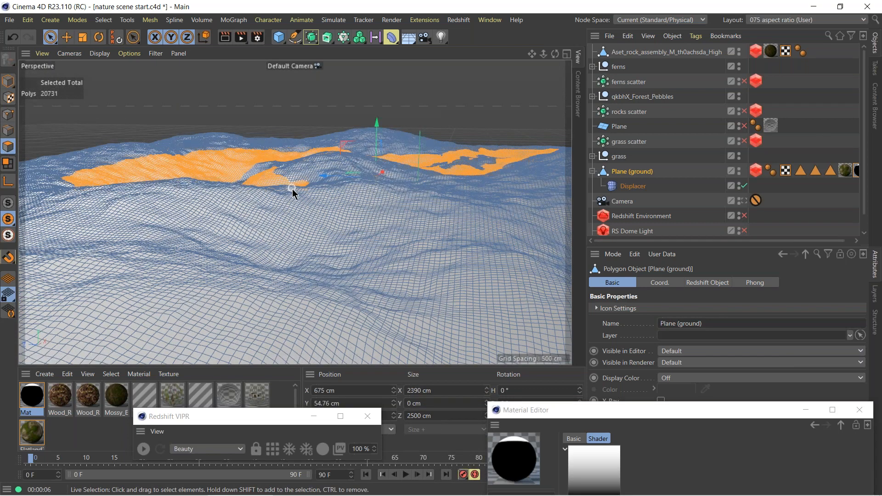
pyautogui.hotkey('ctrl', 'a')
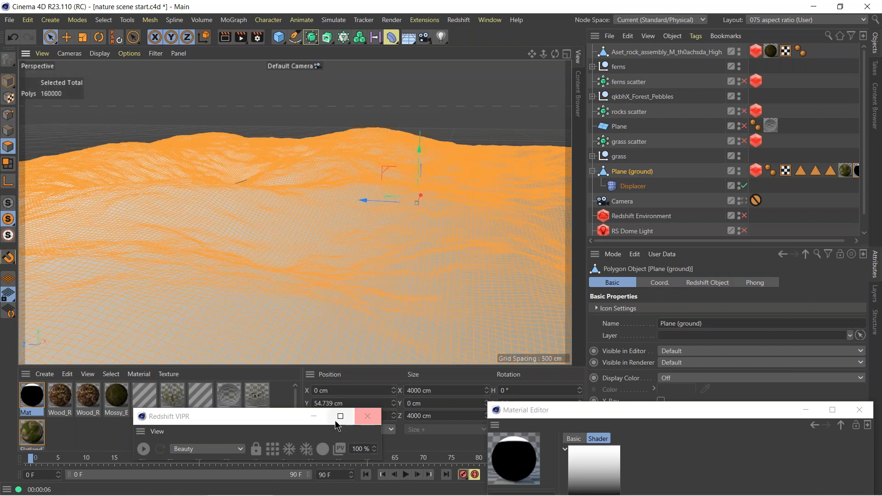
pyautogui.moveTo(276, 416); pyautogui.dragTo(141, 453)
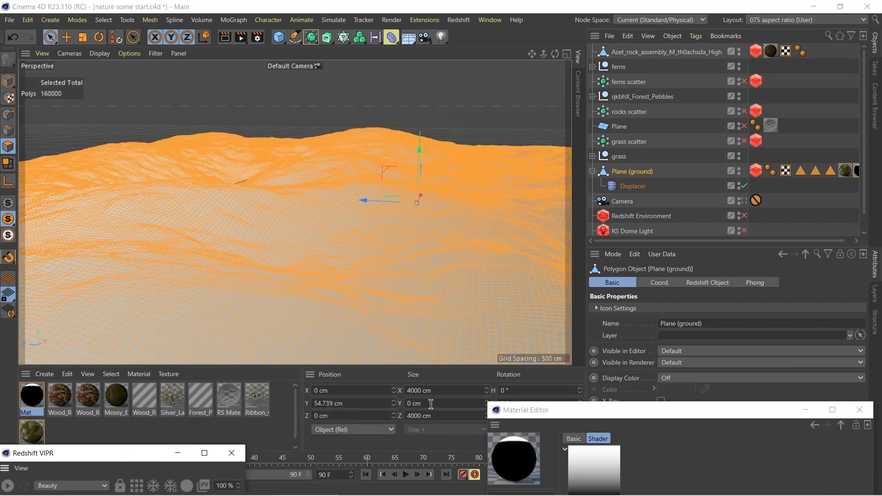
pyautogui.click(435, 404)
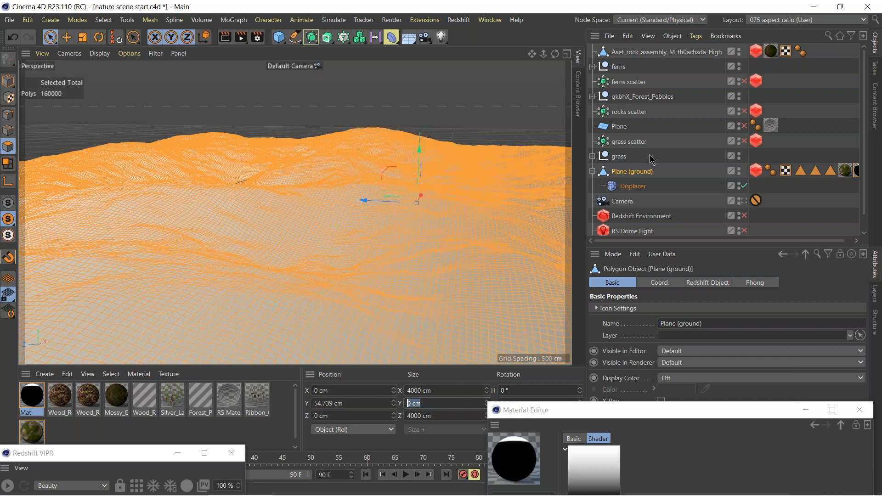
# Set the Terrain Mask's minimum altitude to 0 cm and its maximum altitude to 110 cm, matching the Displacer's height.
pyautogui.click(628, 189)
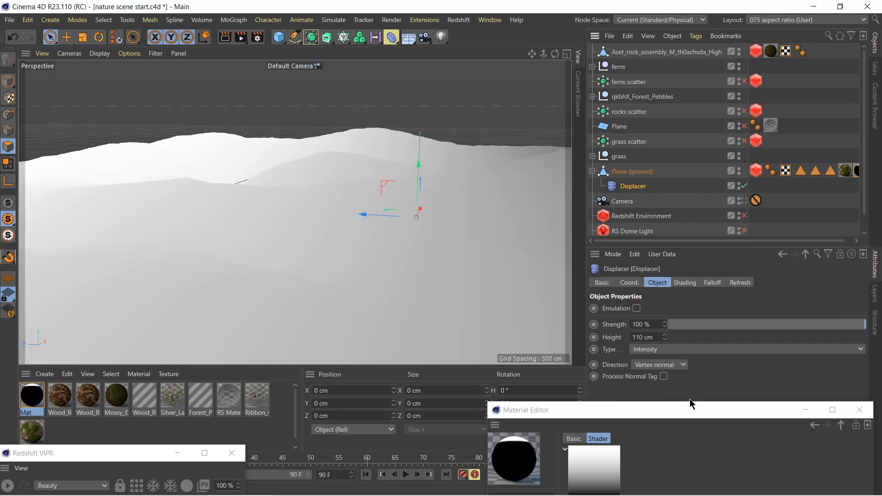
pyautogui.moveTo(692, 415); pyautogui.dragTo(634, 143)
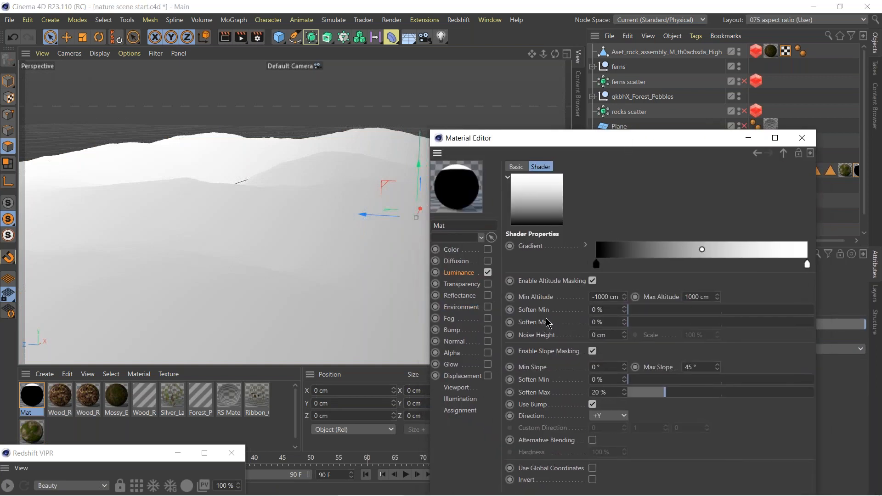
pyautogui.doubleClick(596, 296)
pyautogui.write('0')
pyautogui.doubleClick(693, 297)
pyautogui.write('110')
pyautogui.press('Return')
# Render the masked ground in the viewport with the Material Editor and the Redshift VIPR window moved aside.
pyautogui.moveTo(644, 140); pyautogui.dragTo(740, 125)
pyautogui.hotkey('ctrl', 'r')
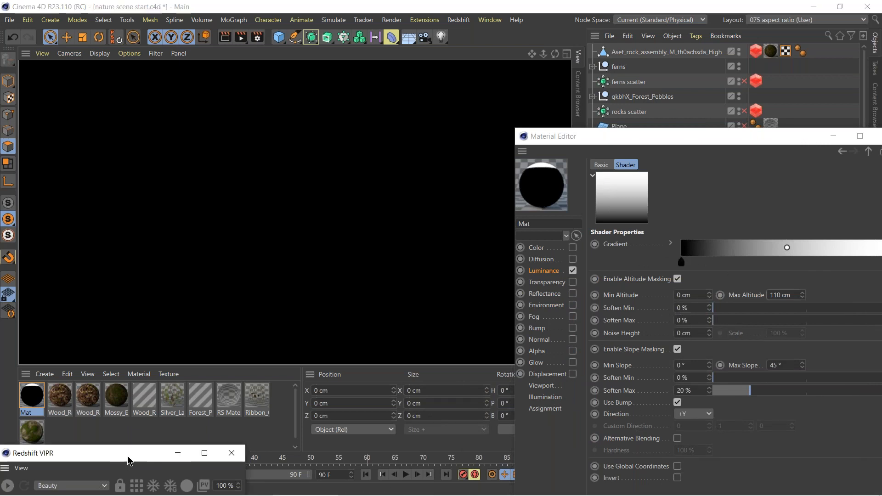
pyautogui.moveTo(128, 456); pyautogui.dragTo(216, 396)
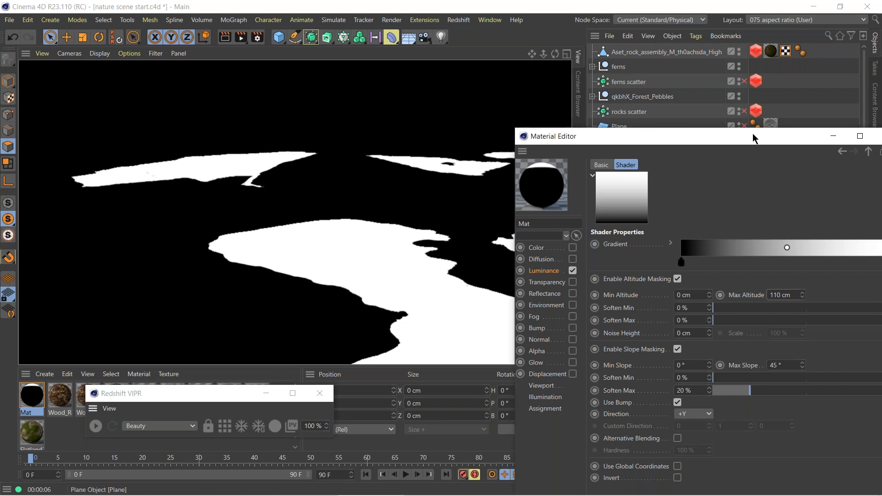
# Soften the Terrain Mask's altitude by 10% minimum and 13% maximum and its slope minimum by 7%, then close the Material Editor.
pyautogui.moveTo(752, 134); pyautogui.dragTo(584, 134)
pyautogui.moveTo(551, 308); pyautogui.dragTo(563, 309)
pyautogui.moveTo(549, 320); pyautogui.dragTo(569, 321)
pyautogui.moveTo(552, 378); pyautogui.dragTo(558, 378)
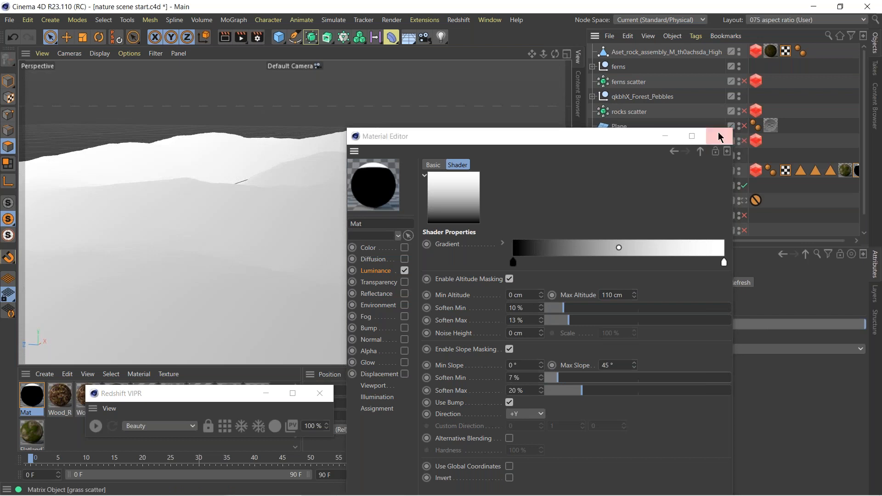
pyautogui.click(720, 136)
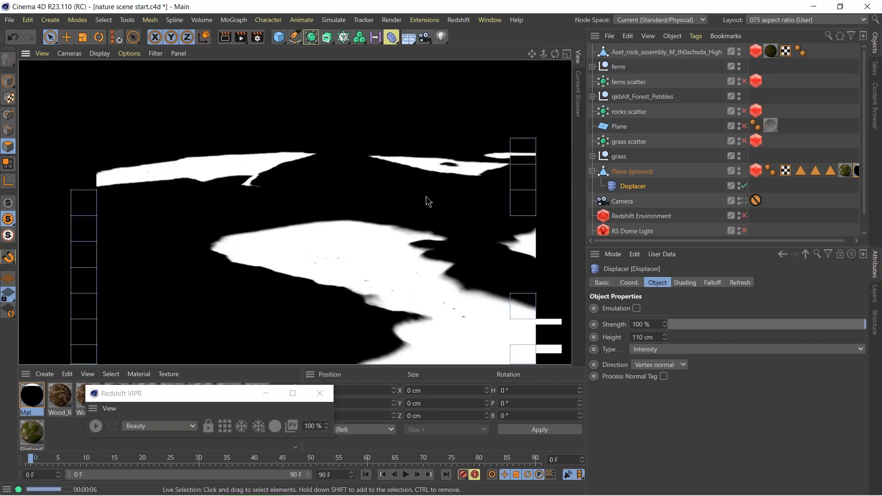
# Add a Bake Material tag to Plane (ground).
pyautogui.rightClick(618, 173)
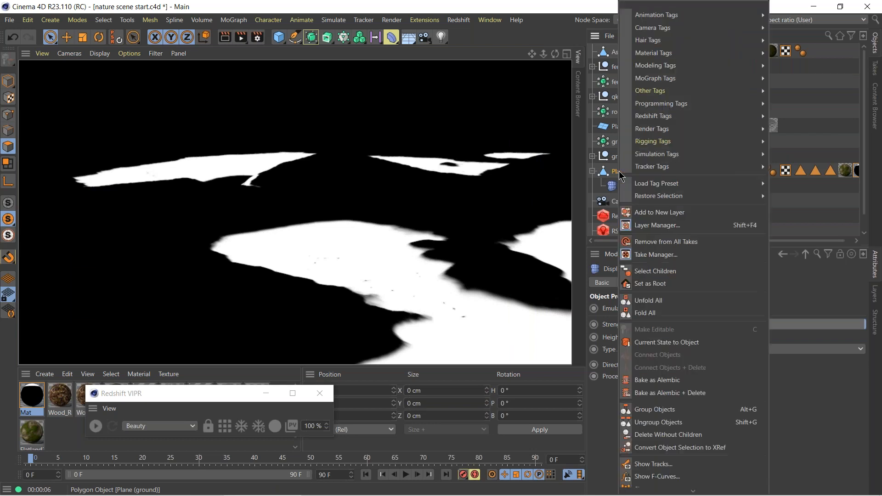
pyautogui.moveTo(679, 94)
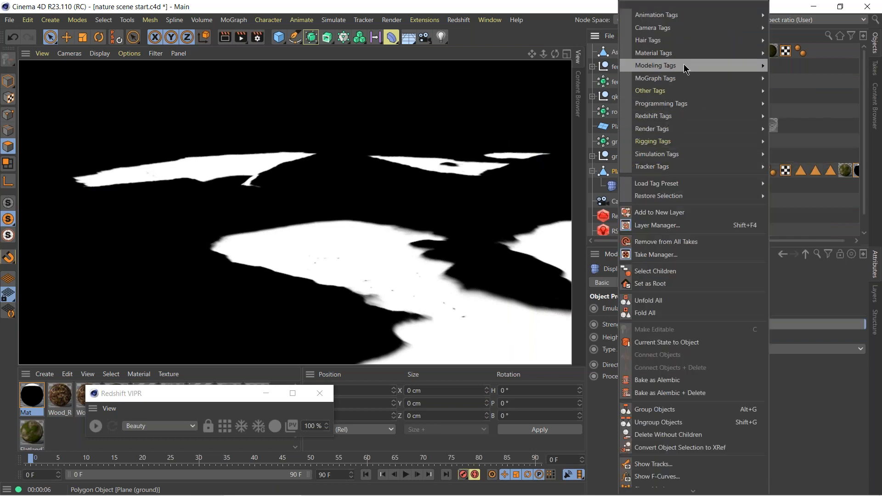
pyautogui.moveTo(717, 54)
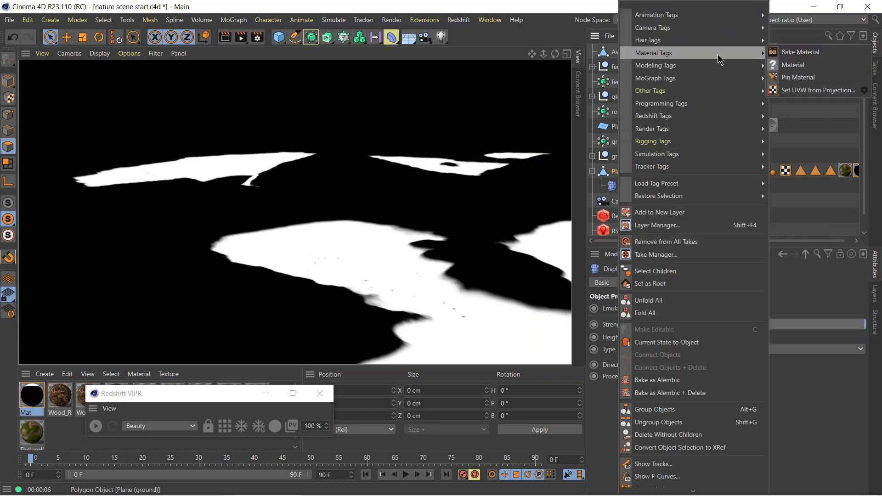
pyautogui.click(787, 51)
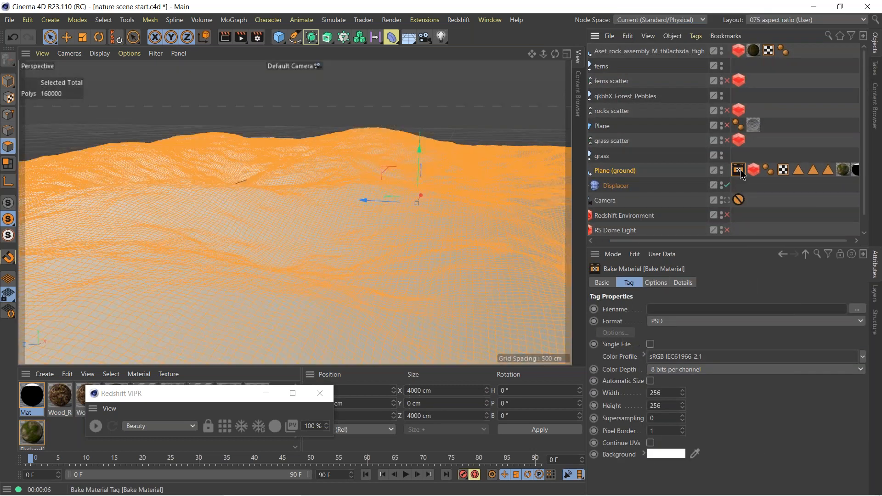
# Enable Luminance in the Bake Material tag's options and return to its file and size properties.
pyautogui.click(654, 282)
pyautogui.click(646, 358)
pyautogui.click(612, 428)
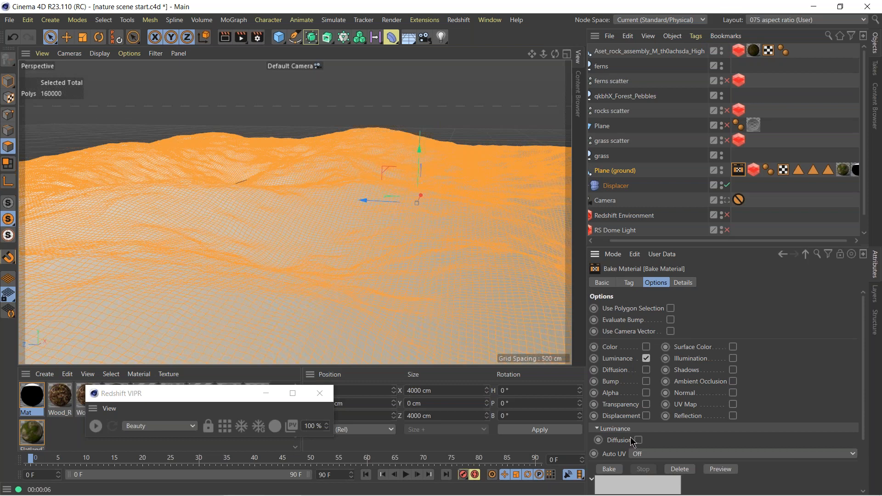
pyautogui.click(612, 428)
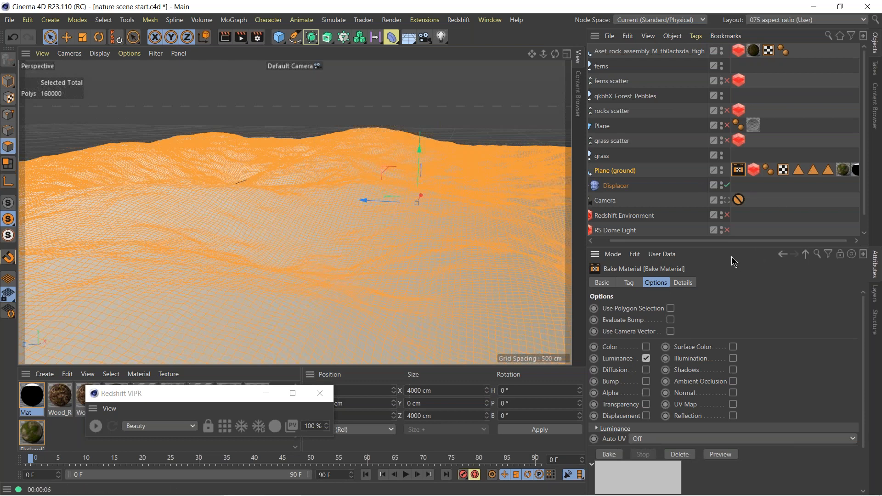
pyautogui.click(634, 284)
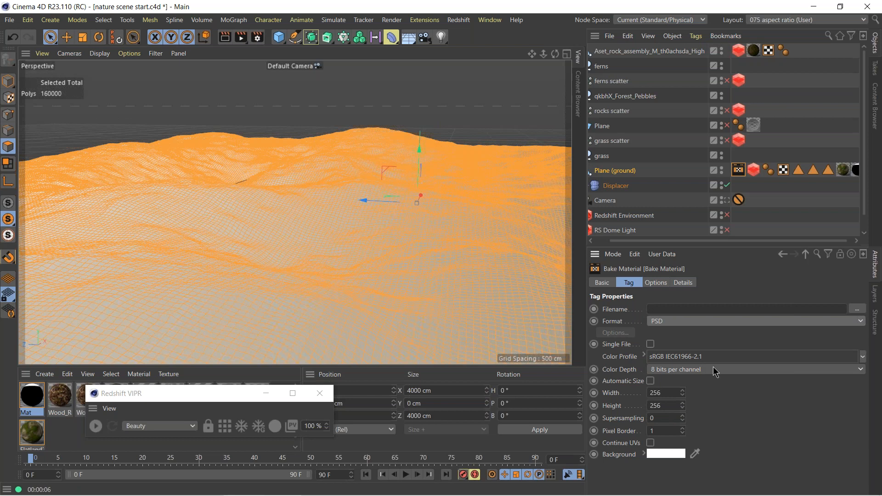
# Set the renderer to Redshift and close the Render Settings and Redshift VIPR windows.
pyautogui.click(257, 38)
pyautogui.click(336, 58)
pyautogui.click(335, 106)
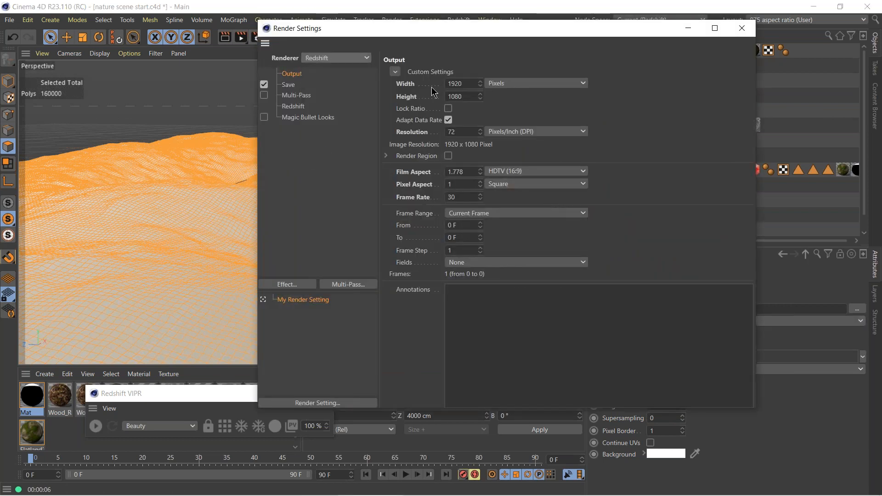
pyautogui.click(741, 28)
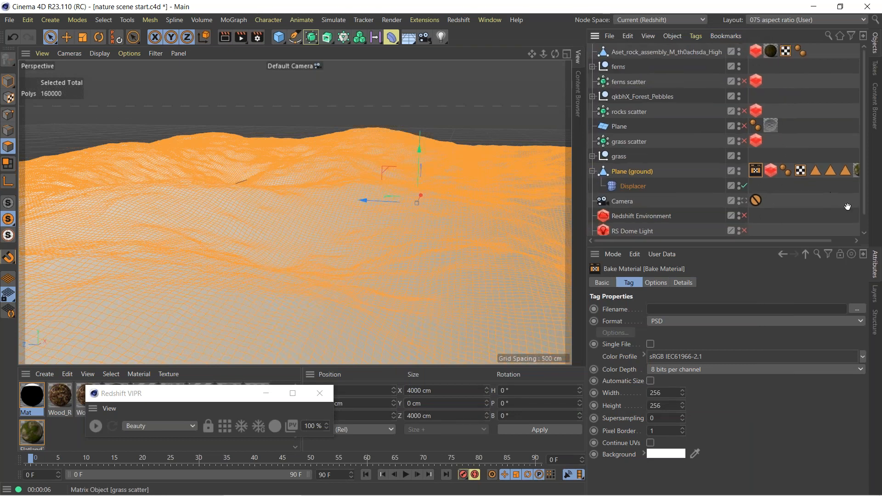
pyautogui.click(319, 394)
# Collapse the Plane (ground) hierarchy, enable the grass scatter Matrix and show its object properties.
pyautogui.click(593, 171)
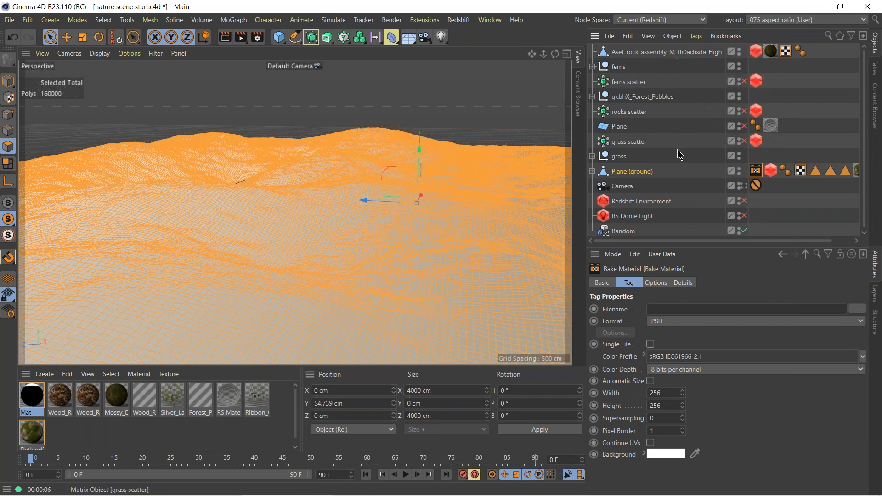
pyautogui.click(744, 141)
pyautogui.click(637, 143)
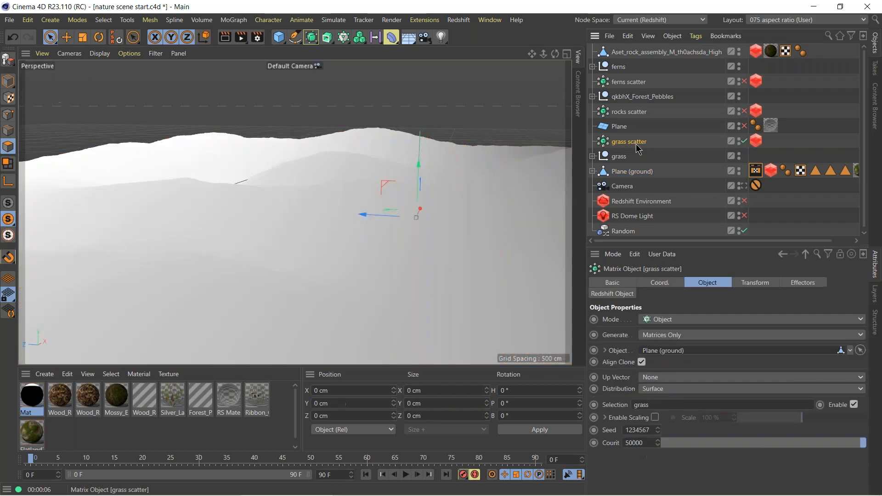
# Delete the Mat material tag and the Bake Material tag from Plane (ground).
pyautogui.hscroll(2, 813, 145)
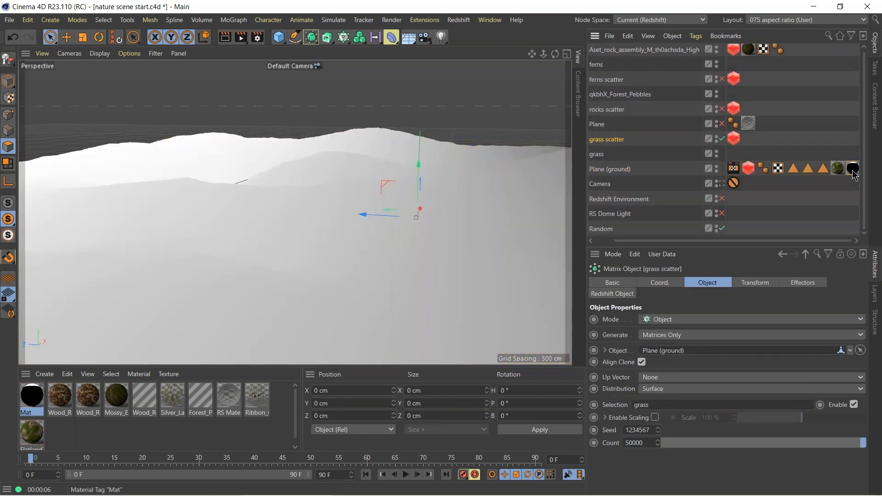
pyautogui.click(851, 170)
pyautogui.hscroll(-2, 851, 174)
pyautogui.click(624, 170)
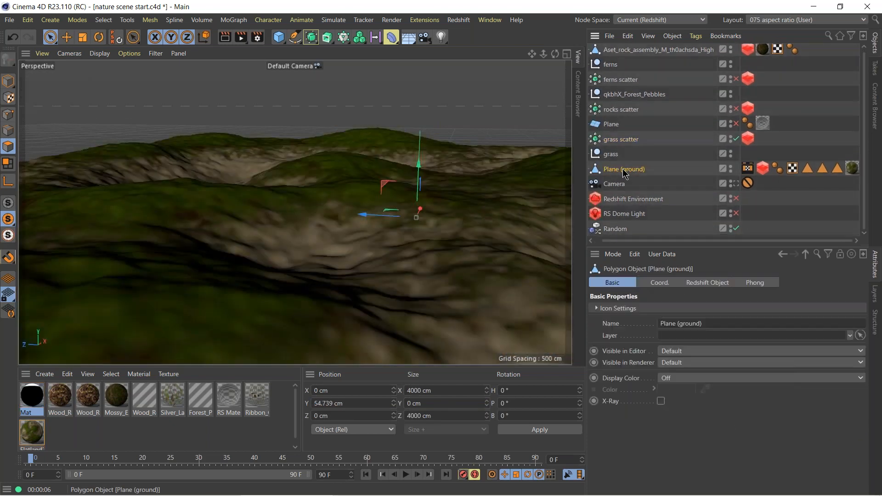
pyautogui.click(748, 169)
pyautogui.press('Delete')
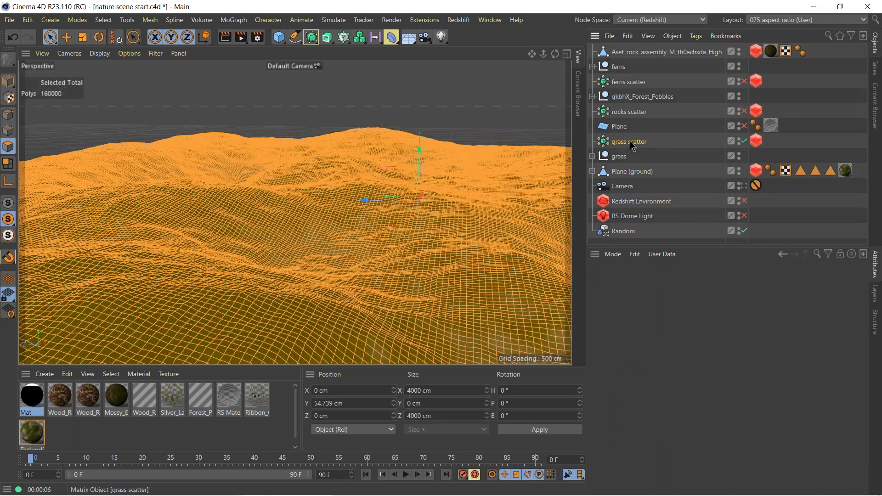
# Clear the grass scatter's Selection entry and switch to Model mode.
pyautogui.click(657, 407)
pyautogui.hotkey('ctrl', 'a')
pyautogui.press('BackSpace')
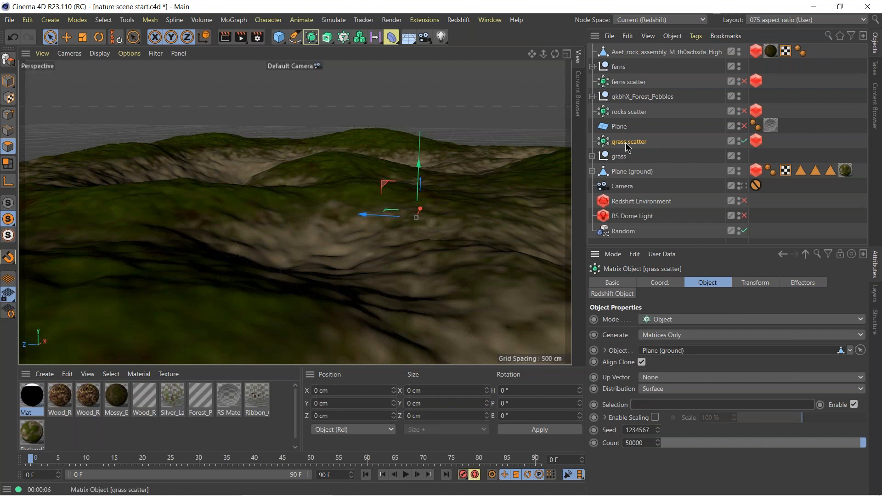
pyautogui.click(9, 81)
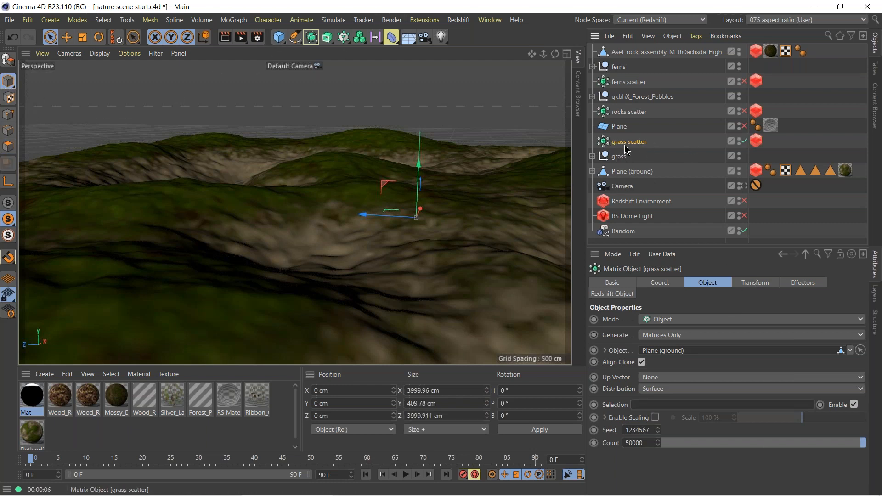
# Check the grass scatter's Redshift Object tag and the render settings, and turn off viewport solo.
pyautogui.click(633, 172)
pyautogui.click(621, 143)
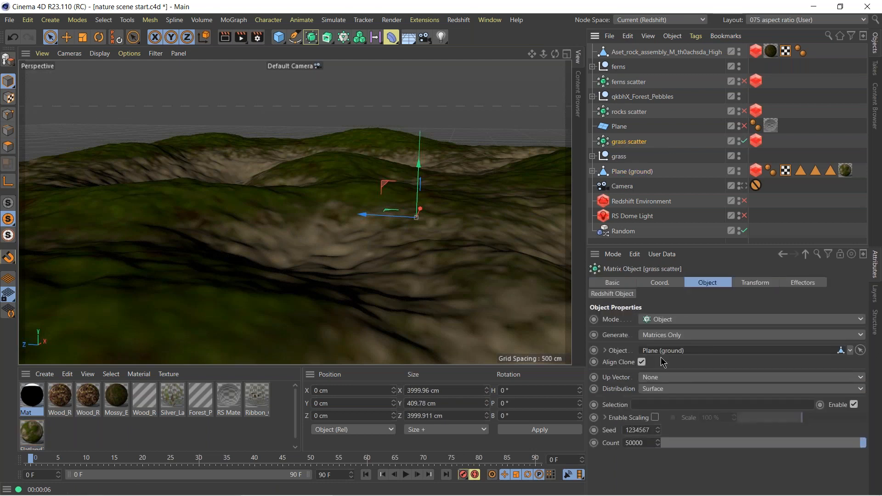
pyautogui.click(755, 143)
pyautogui.click(627, 143)
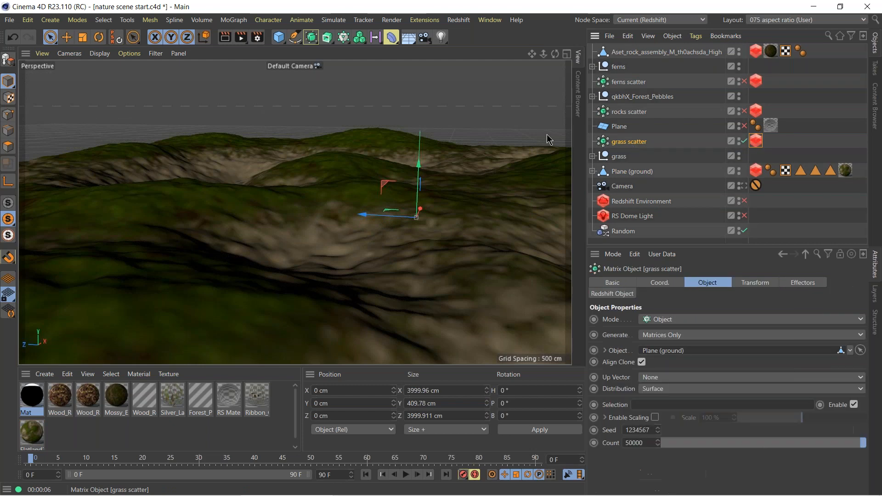
pyautogui.click(257, 37)
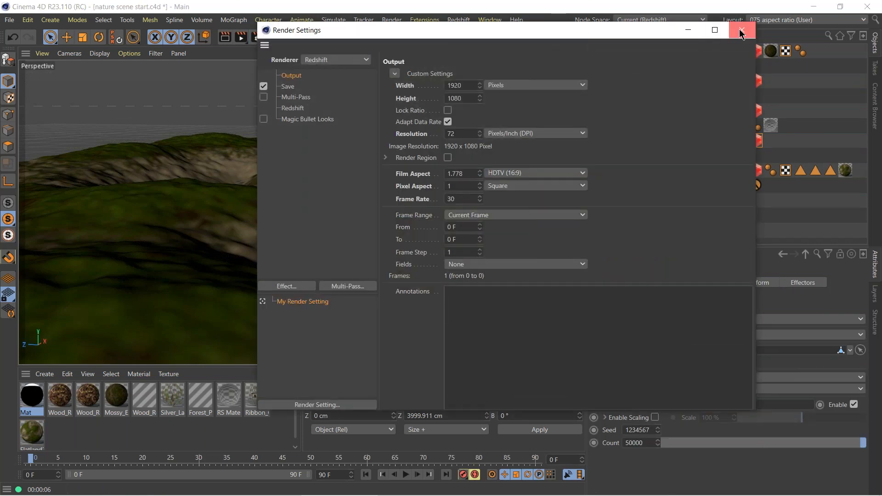
pyautogui.click(733, 35)
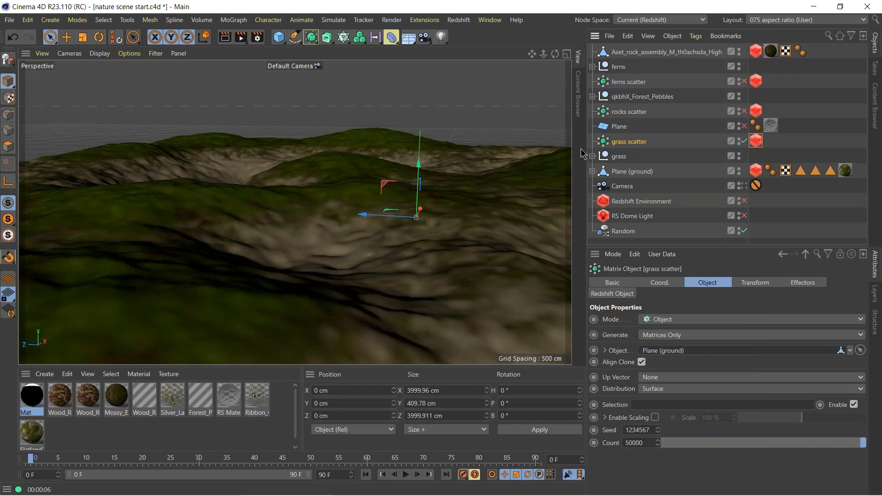
# Add a Shader effector with the grass scatter Matrix selected.
pyautogui.moveTo(430, 240)
pyautogui.keyDown('alt'); pyautogui.mouseDown()
pyautogui.moveTo(421, 204)
pyautogui.moveTo(414, 244)
pyautogui.mouseUp(); pyautogui.keyUp('alt')
pyautogui.keyDown('alt'); pyautogui.moveTo(414, 243); pyautogui.dragTo(295, 212, button='right'); pyautogui.keyUp('alt')
pyautogui.keyDown('alt'); pyautogui.moveTo(295, 212); pyautogui.dragTo(308, 206); pyautogui.keyUp('alt')
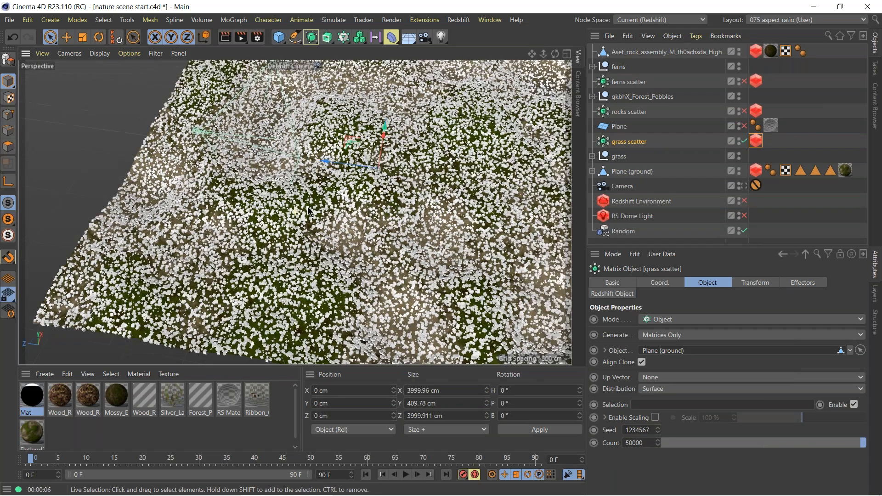
pyautogui.keyDown('alt'); pyautogui.moveTo(308, 206); pyautogui.dragTo(272, 256, button='middle'); pyautogui.keyUp('alt')
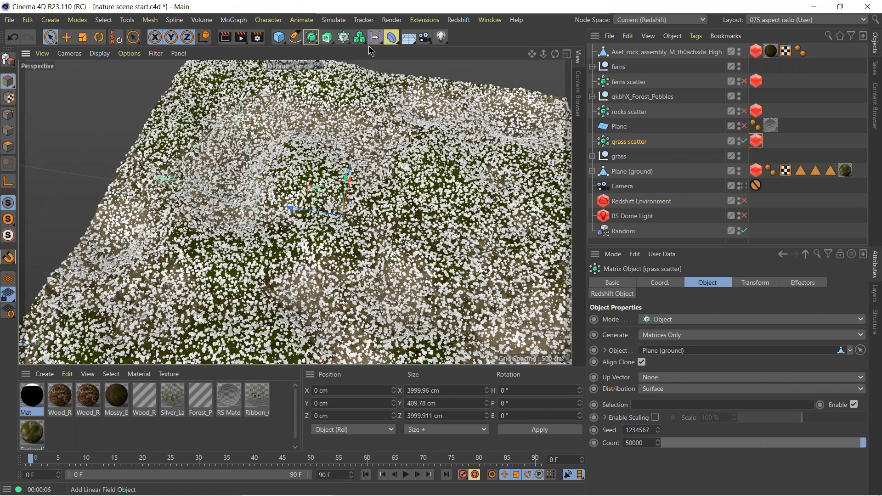
pyautogui.click(342, 40)
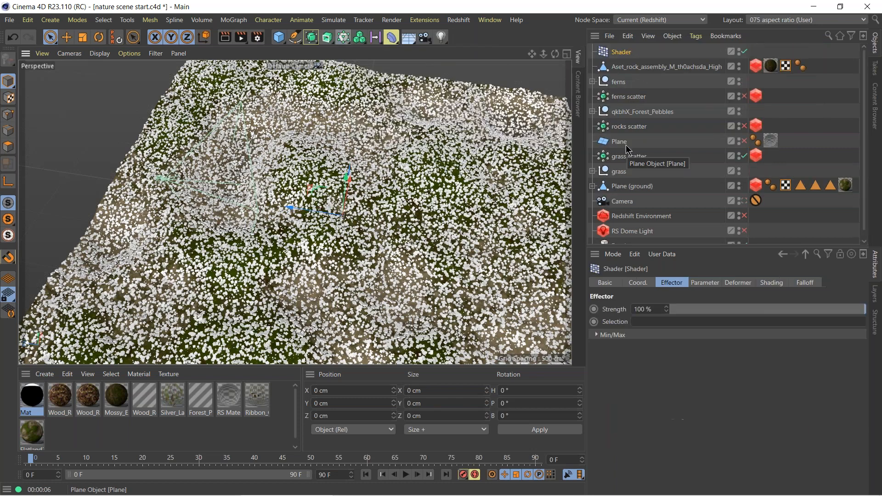
# Open the Shader effector's shading settings and look through the scene bitmaps available for its custom shader.
pyautogui.click(625, 159)
pyautogui.click(621, 52)
pyautogui.click(776, 283)
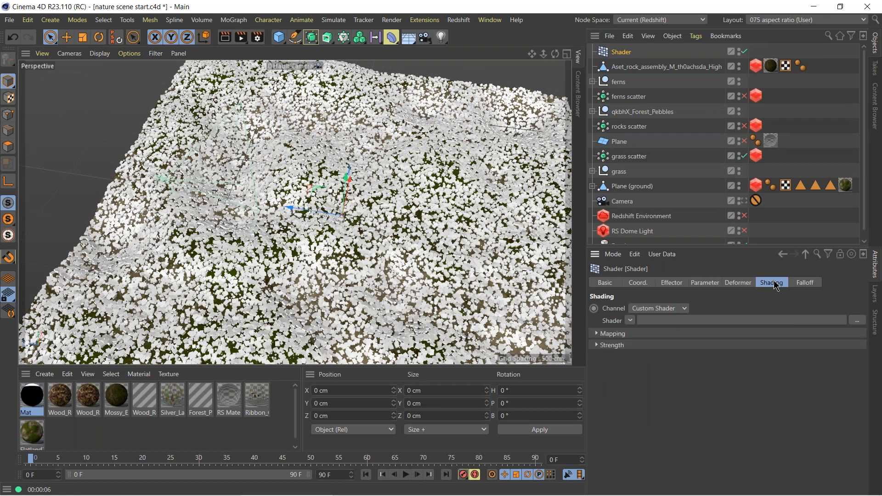
pyautogui.click(630, 321)
pyautogui.moveTo(649, 92)
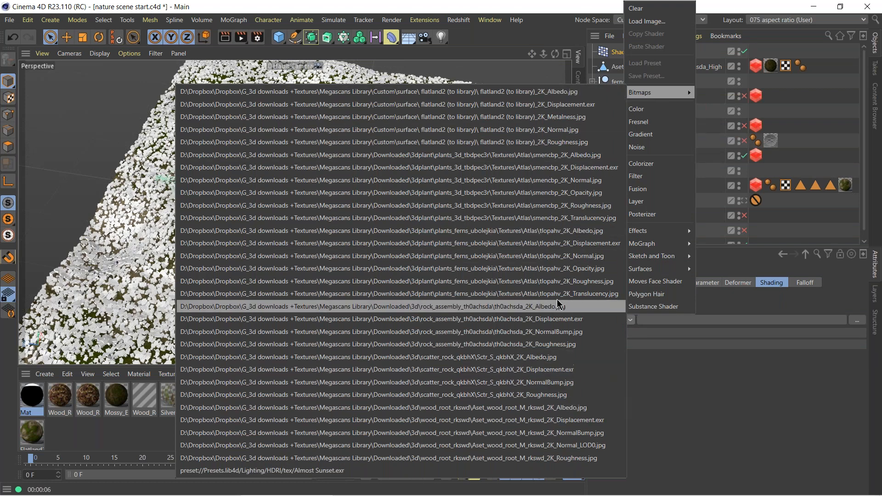
pyautogui.click(556, 25)
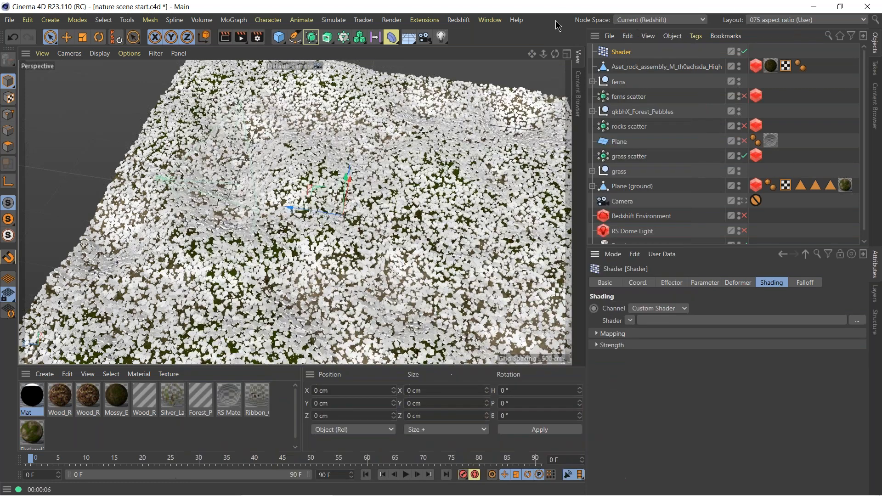
# Open the Plane (ground) material's shader graph in an enlarged window and examine the Albedo texture's image settings.
pyautogui.click(845, 185)
pyautogui.click(32, 432)
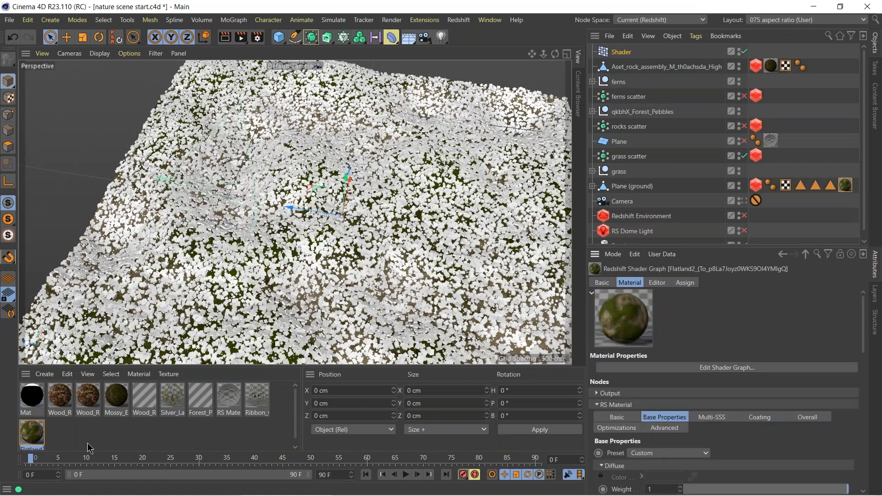
pyautogui.doubleClick(36, 436)
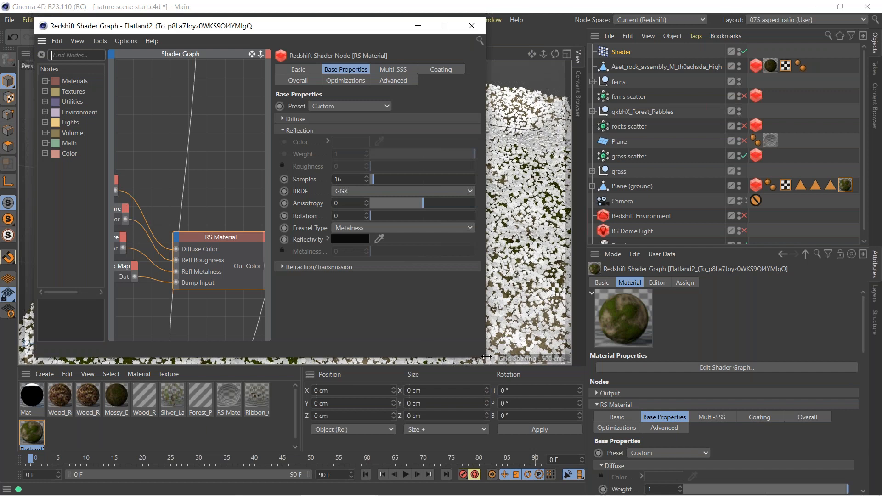
pyautogui.moveTo(486, 356); pyautogui.dragTo(840, 357)
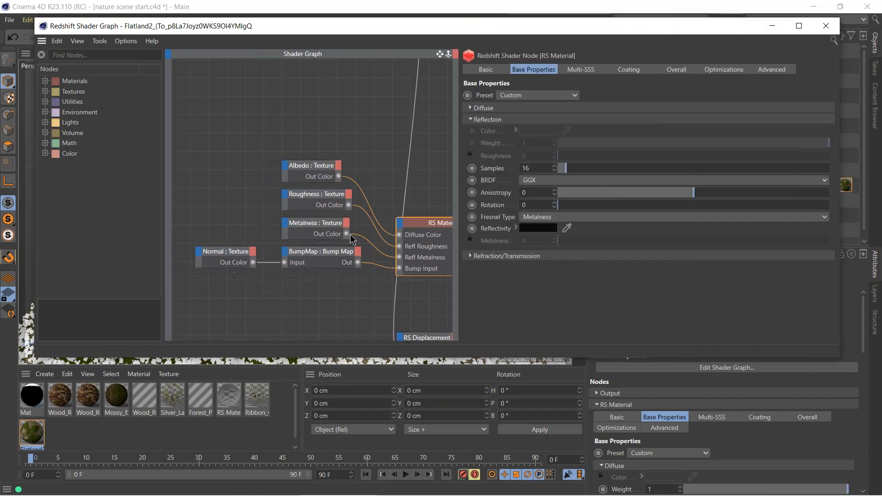
pyautogui.click(351, 159)
pyautogui.click(502, 70)
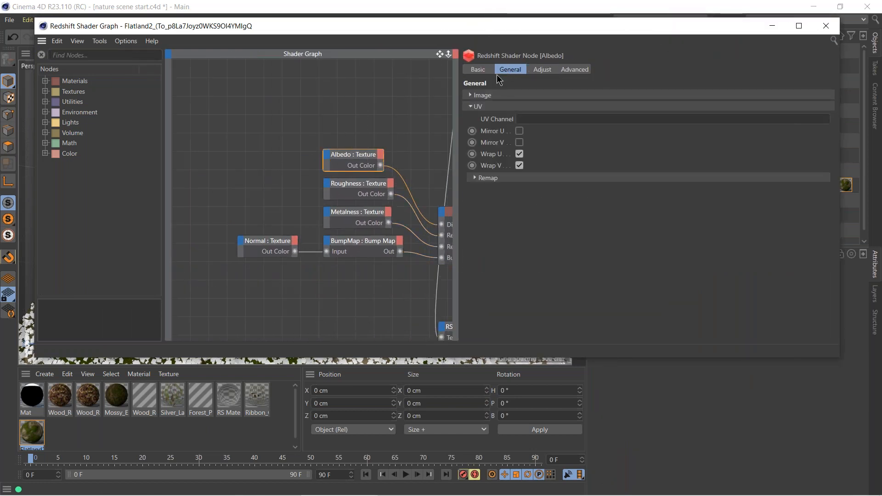
pyautogui.click(478, 94)
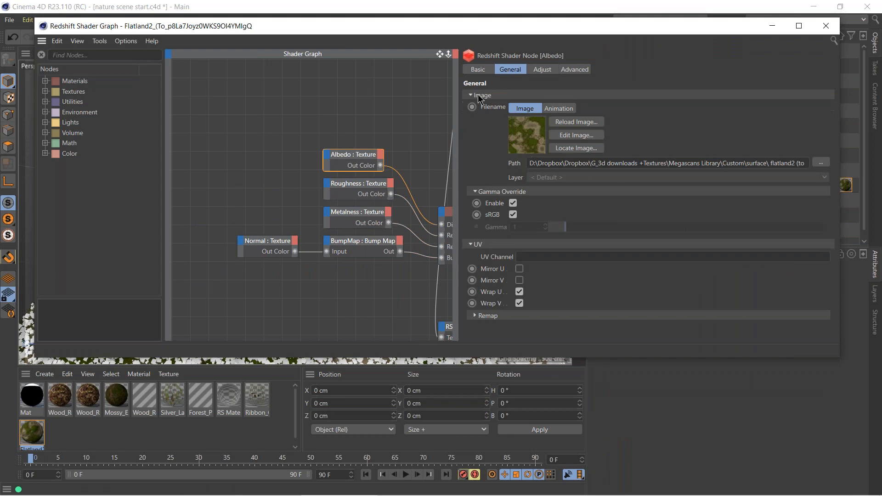
# Examine the Roughness, Normal and Displacement texture nodes, read the displacement file path, and close the shader graph.
pyautogui.click(354, 188)
pyautogui.click(276, 247)
pyautogui.moveTo(372, 277); pyautogui.dragTo(266, 201, button='middle')
pyautogui.moveTo(342, 110); pyautogui.dragTo(341, 263, button='middle')
pyautogui.moveTo(276, 112); pyautogui.dragTo(316, 54)
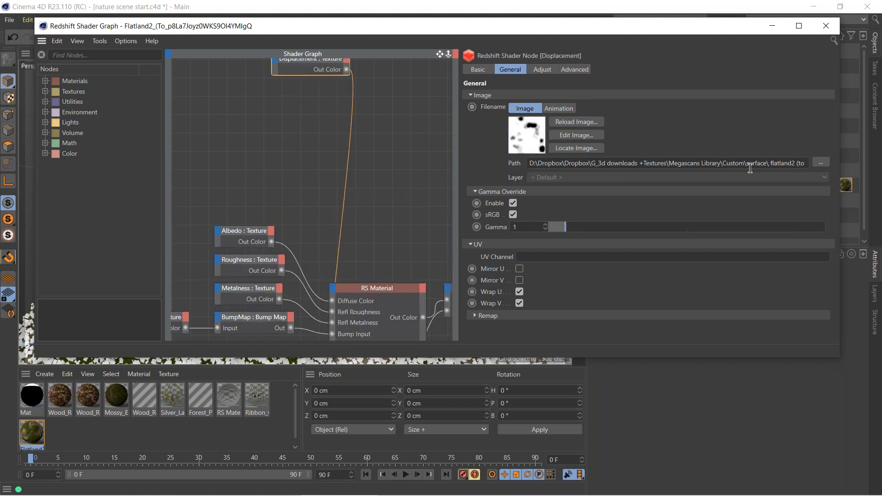
pyautogui.moveTo(774, 164); pyautogui.dragTo(876, 167)
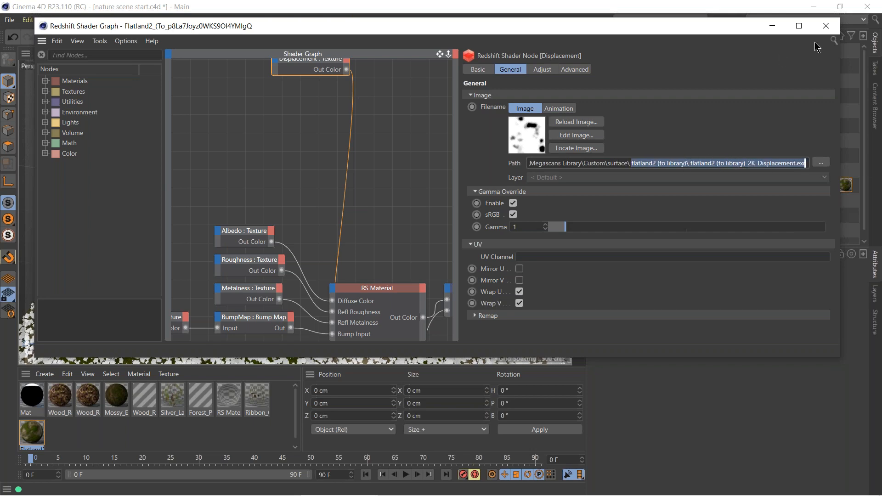
pyautogui.click(824, 25)
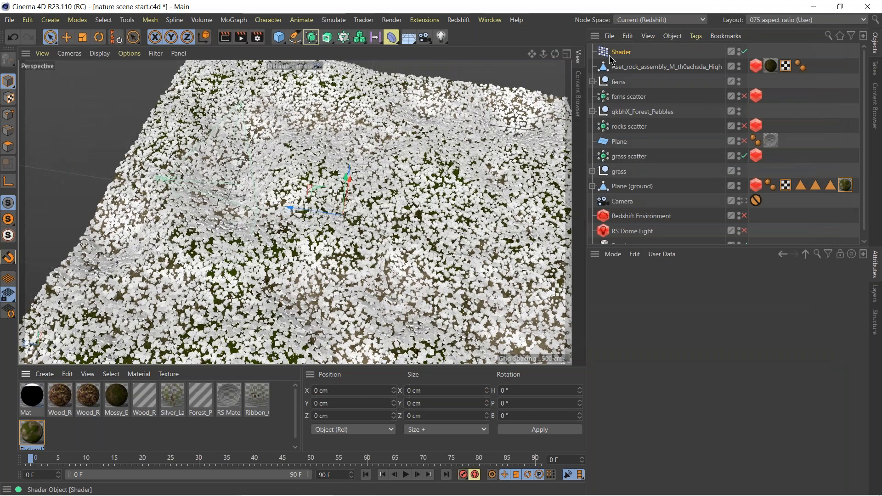
# Load the existing flatland2 (to library)_2K_Displacement.exr bitmap as the Shader effector's custom shader.
pyautogui.click(630, 320)
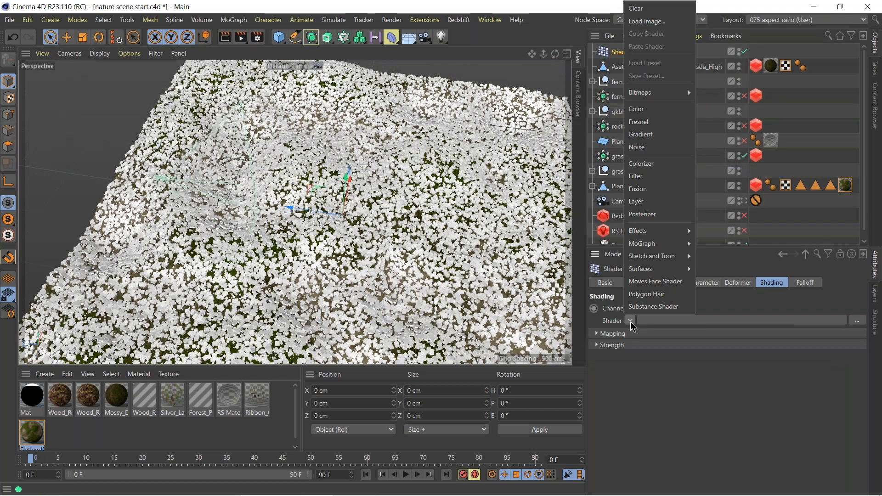
pyautogui.moveTo(645, 95)
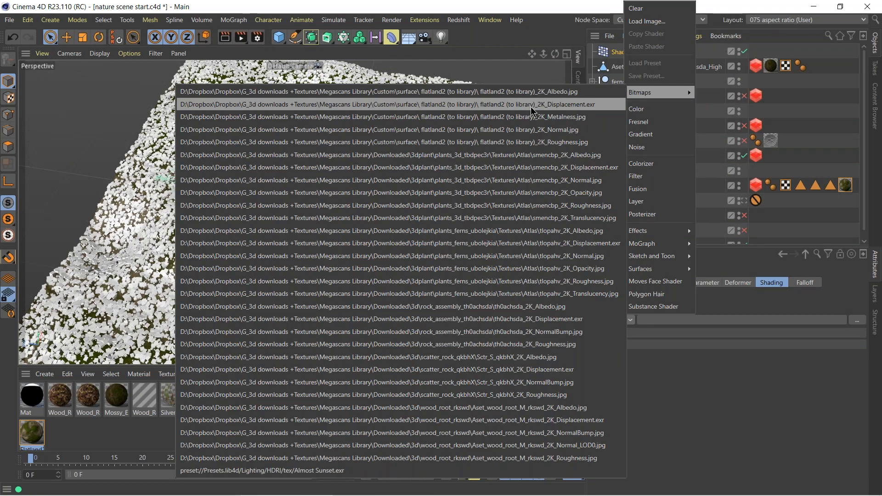
pyautogui.click(580, 110)
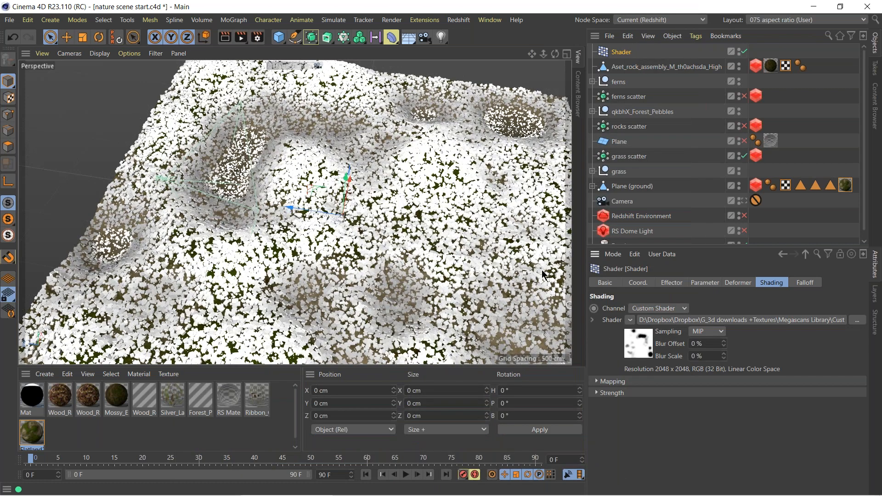
# Enable Visibility in the Shader effector's parameters so the displacement map hides grass scatter points.
pyautogui.click(707, 282)
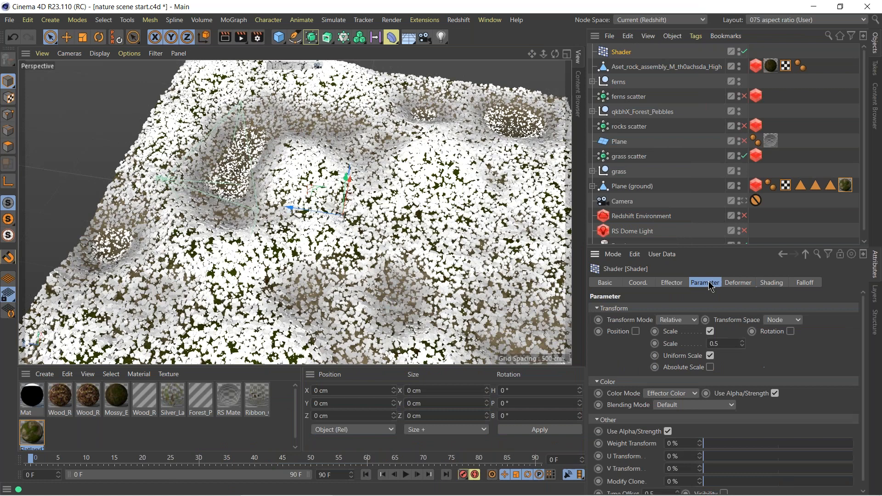
pyautogui.scroll(-1, 641, 365)
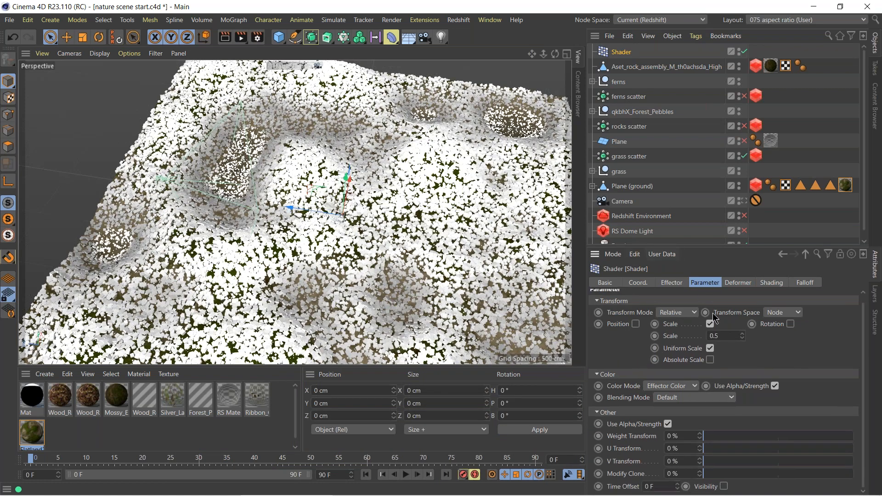
pyautogui.click(724, 487)
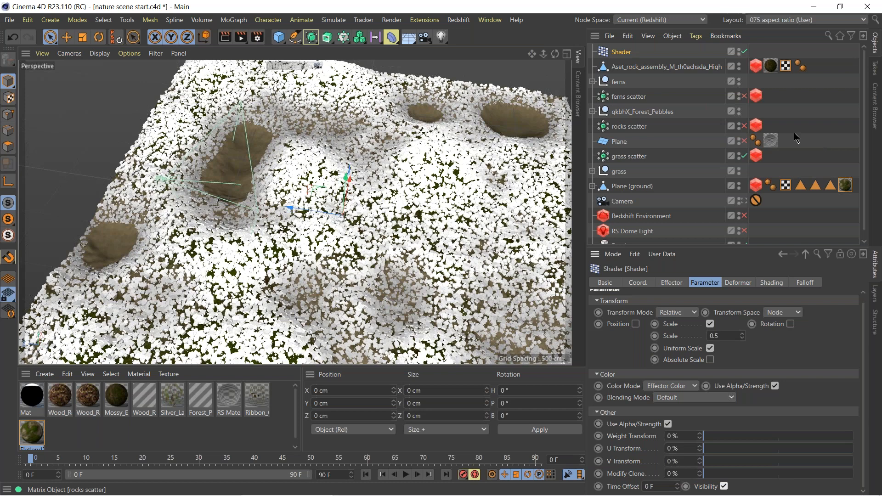
# Disable the Shader effector and select the grass null.
pyautogui.click(743, 52)
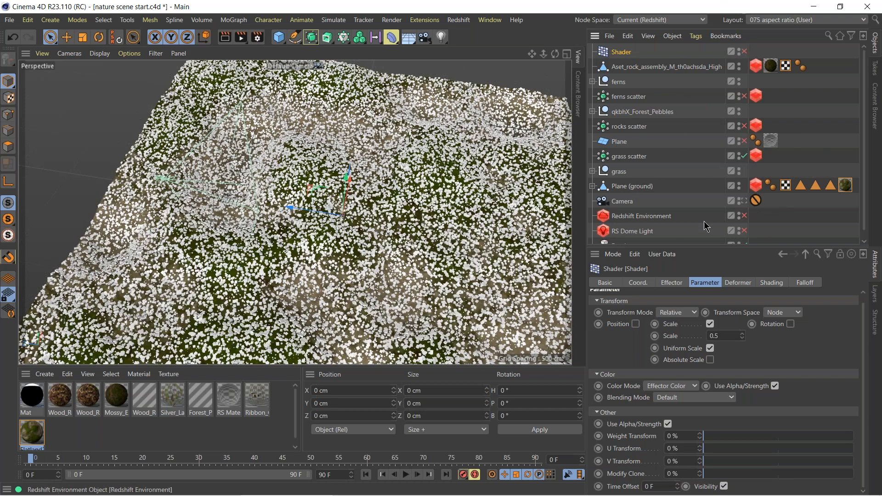
pyautogui.click(619, 173)
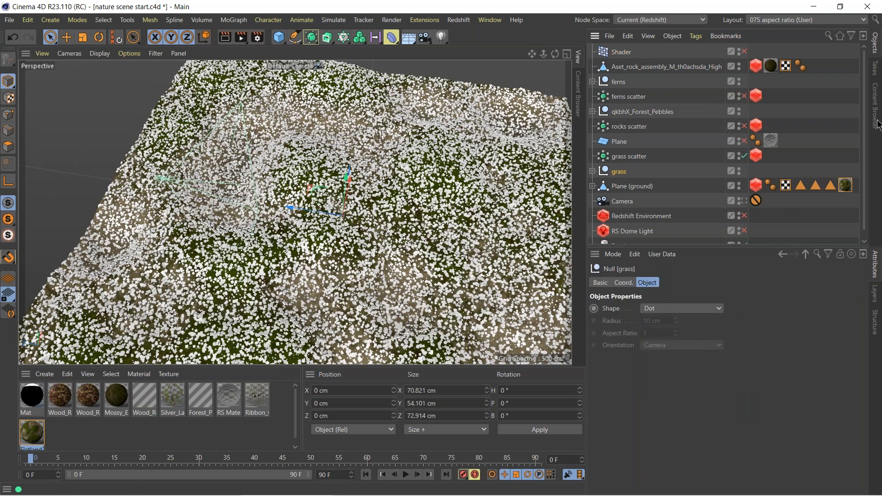
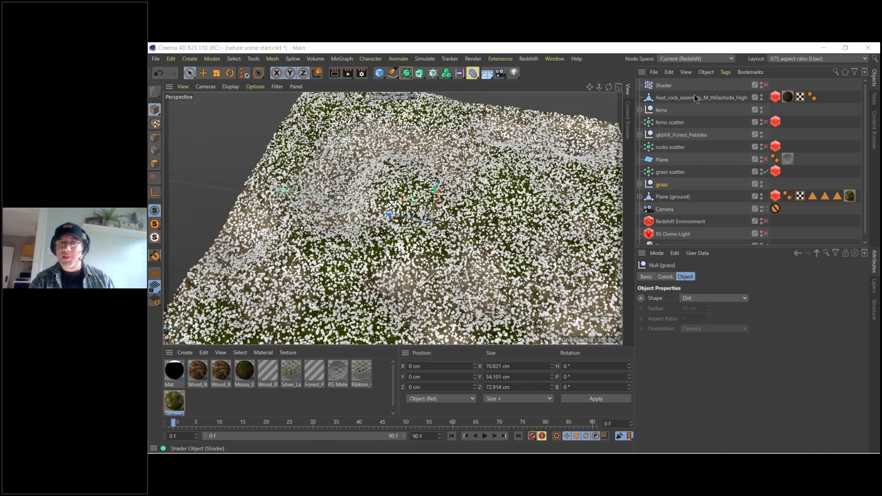
# Delete the Shader effector from the scene so the grass scatter no longer depends on the displacement map.
pyautogui.click(663, 175)
pyautogui.click(660, 87)
pyautogui.press('Delete')
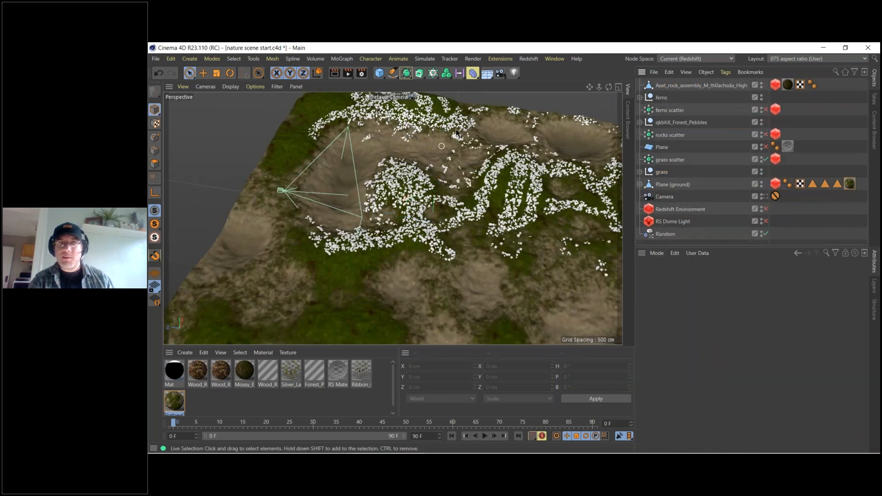
pyautogui.keyDown('alt'); pyautogui.moveTo(490, 203); pyautogui.dragTo(452, 322); pyautogui.keyUp('alt')
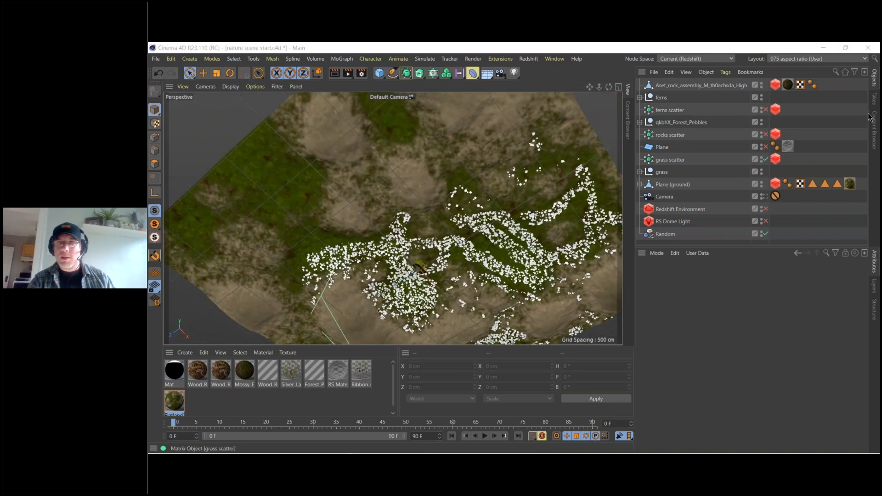
# Disable the grass scatter and group the ferns scatter and rocks scatter directly above it in the object hierarchy.
pyautogui.click(765, 160)
pyautogui.moveTo(665, 135); pyautogui.dragTo(664, 154)
pyautogui.moveTo(659, 108); pyautogui.dragTo(663, 141)
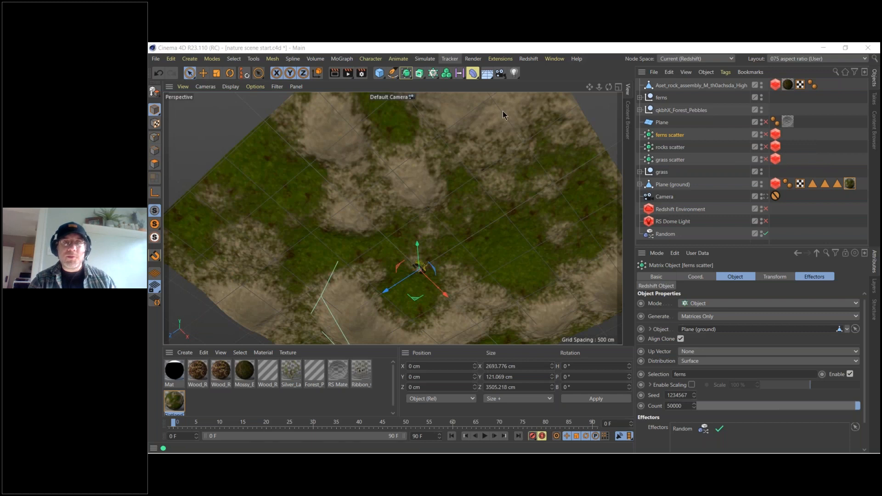
# Start the Redshift Viewport IPR, place its window below the viewport and turn off its lock.
pyautogui.click(527, 58)
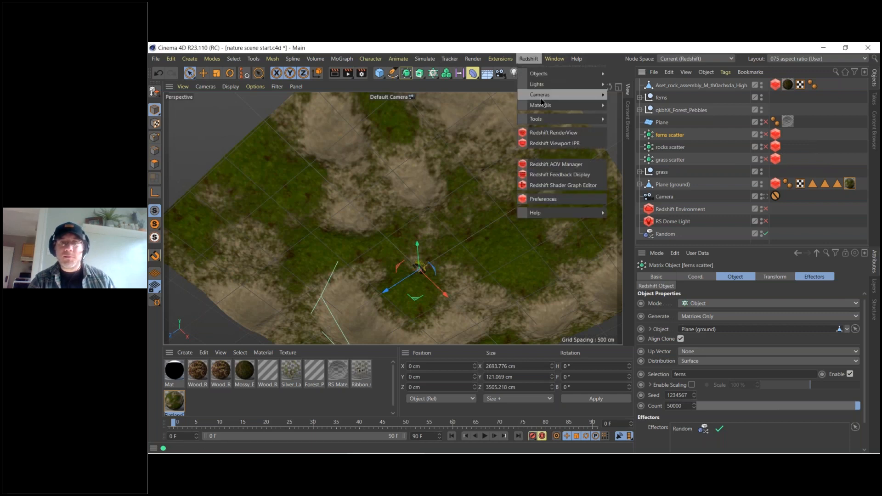
pyautogui.click(551, 147)
pyautogui.moveTo(613, 142); pyautogui.dragTo(621, 391)
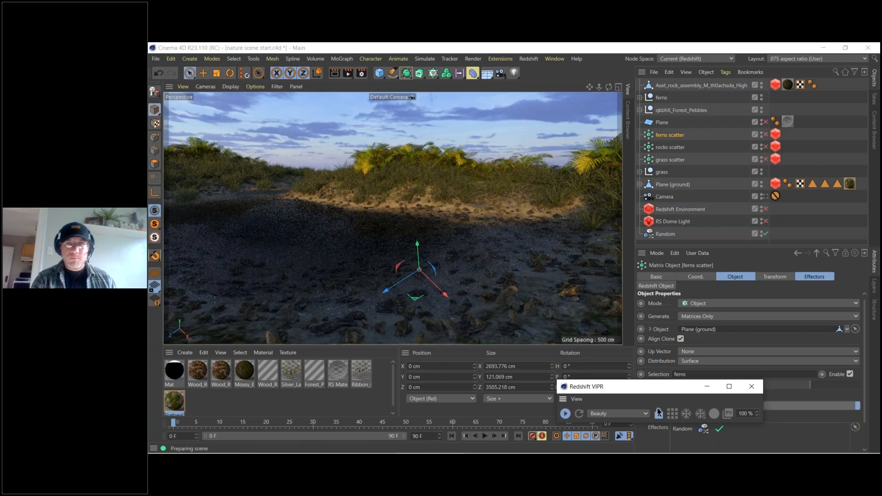
pyautogui.click(658, 412)
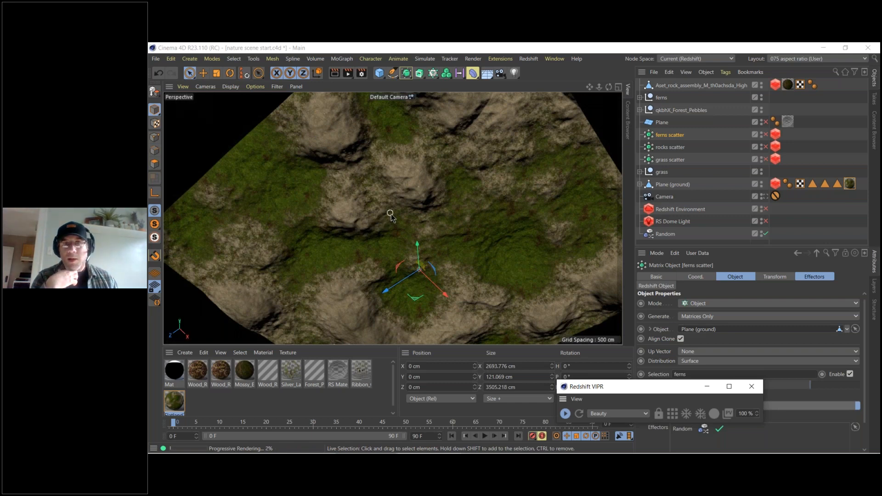
# Examine the rendered ground displacement from lower angles, and stop and close the viewport IPR.
pyautogui.keyDown('alt'); pyautogui.moveTo(370, 260); pyautogui.dragTo(352, 113); pyautogui.keyUp('alt')
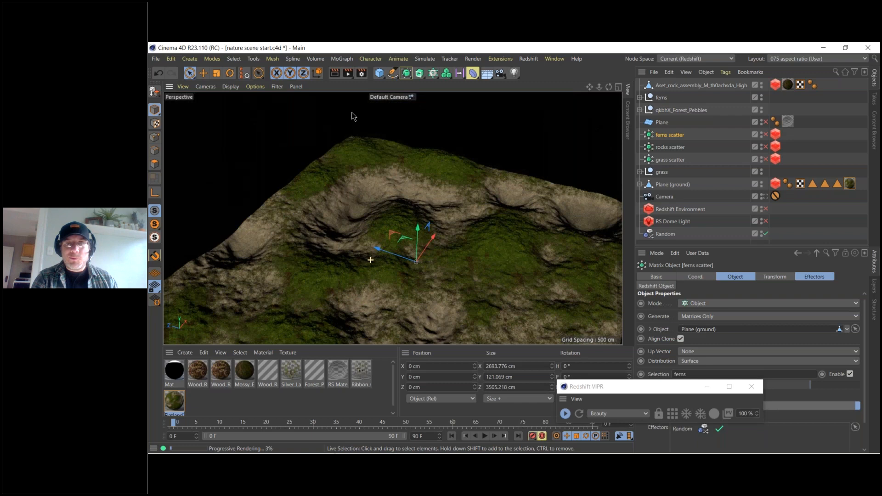
pyautogui.keyDown('alt'); pyautogui.moveTo(351, 114); pyautogui.dragTo(339, 118, button='right'); pyautogui.keyUp('alt')
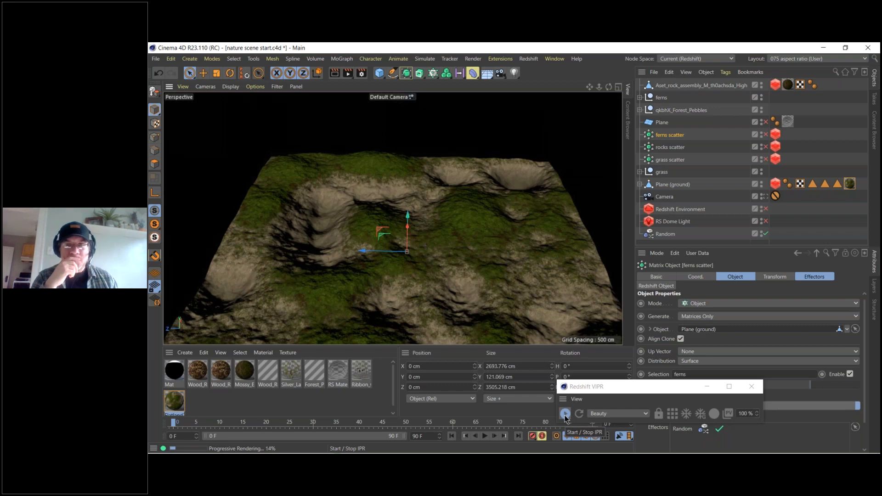
pyautogui.click(565, 414)
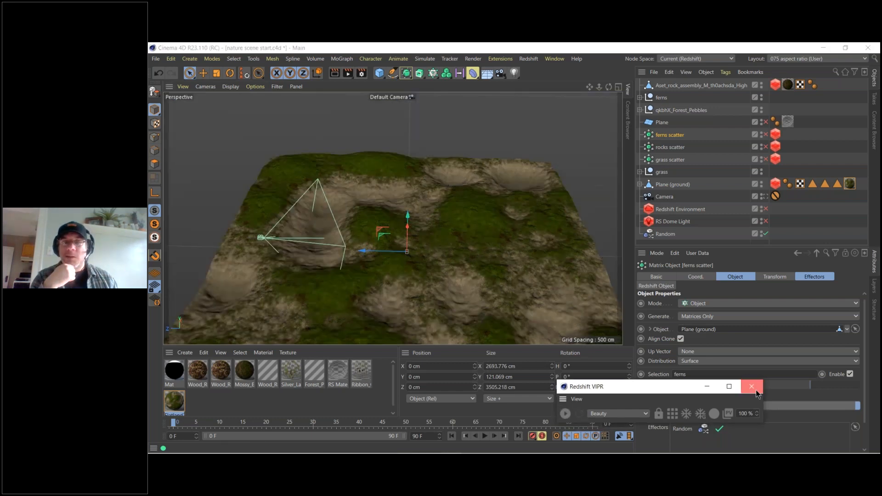
pyautogui.click(751, 386)
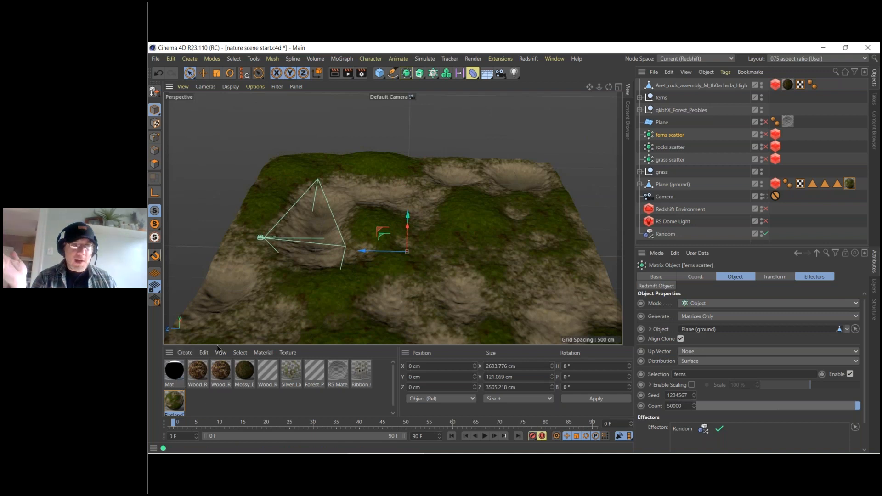
# Create a new Redshift material and open its shader graph.
pyautogui.click(186, 354)
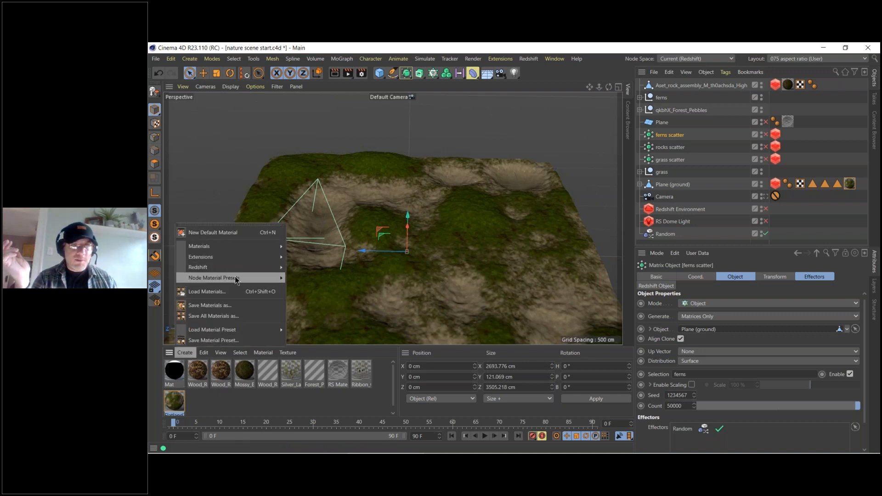
pyautogui.moveTo(237, 279)
pyautogui.moveTo(298, 267)
pyautogui.click(338, 273)
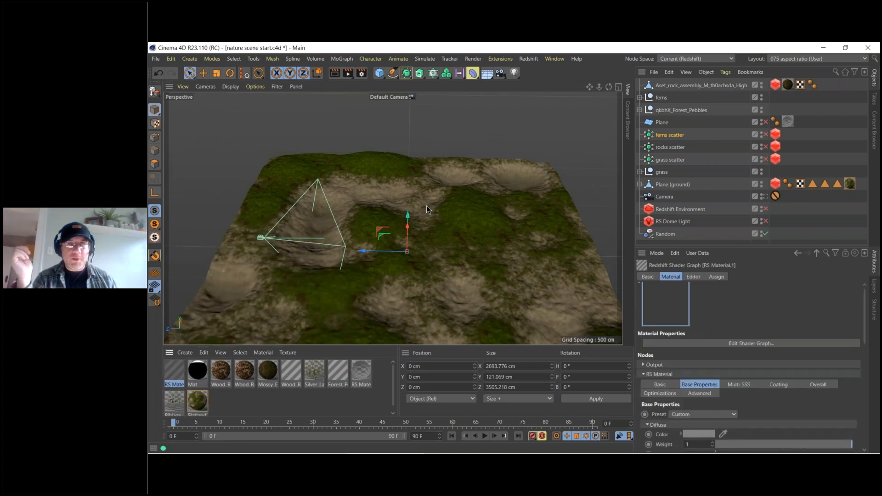
pyautogui.doubleClick(174, 372)
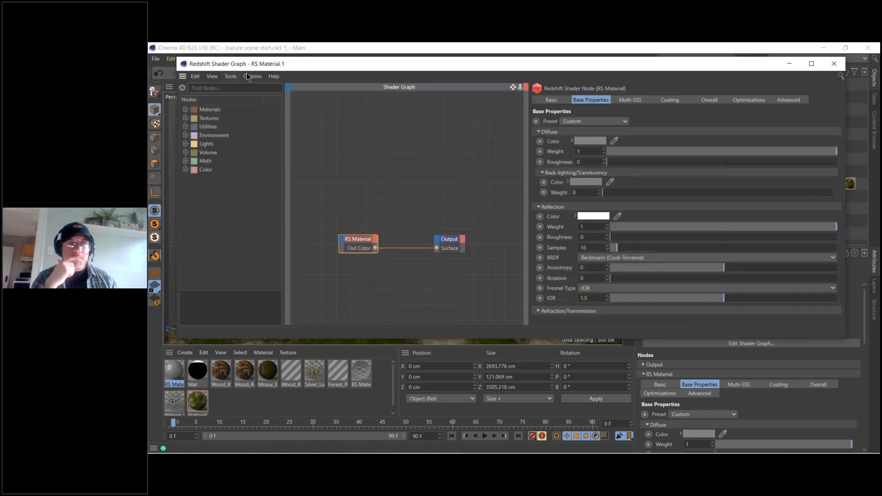
pyautogui.moveTo(281, 65); pyautogui.dragTo(298, 98)
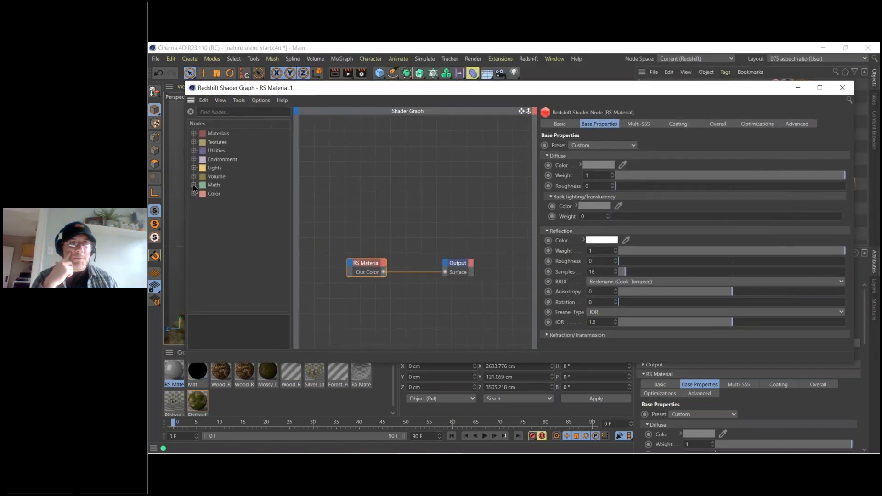
# Add a Ray Switch utility node to the new material's shader graph.
pyautogui.click(193, 142)
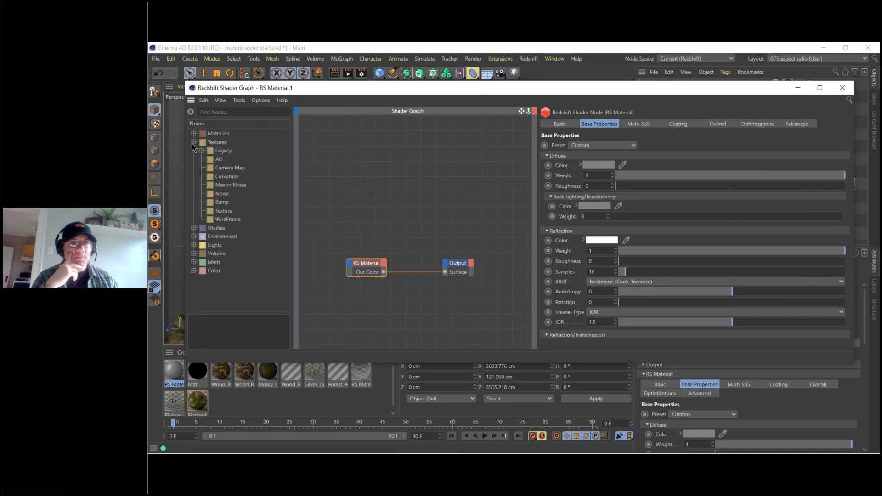
pyautogui.click(194, 143)
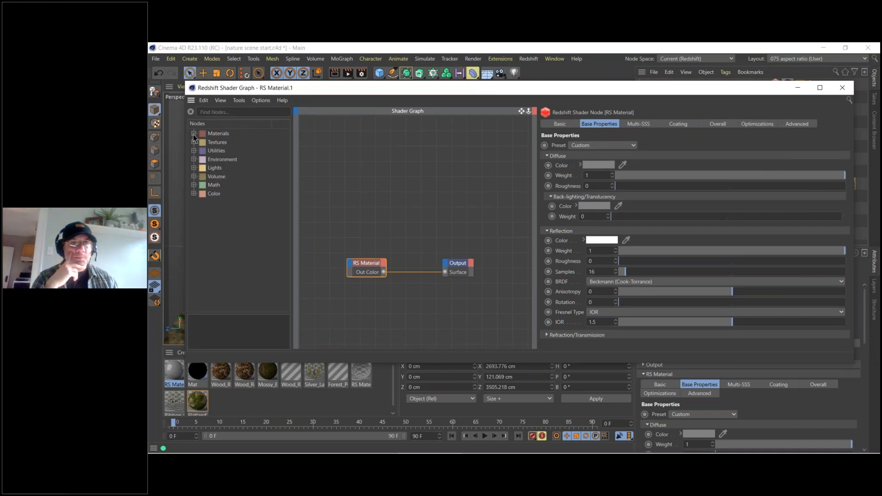
pyautogui.click(193, 133)
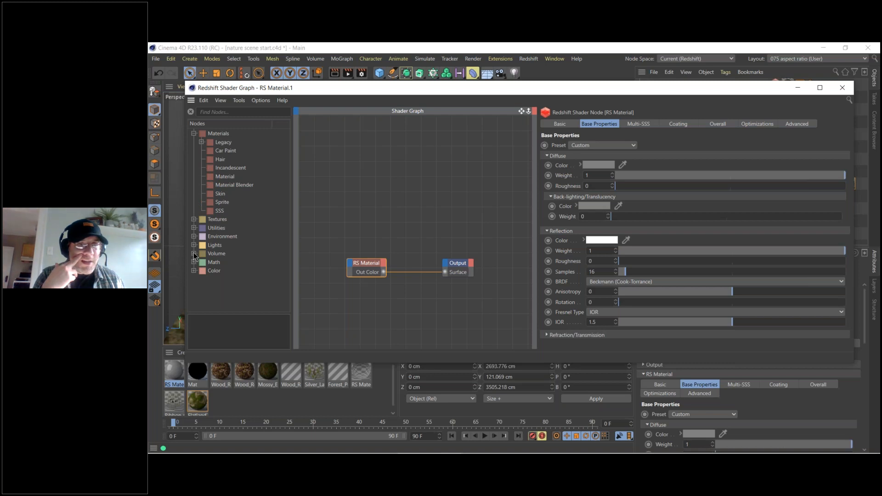
pyautogui.click(194, 228)
pyautogui.click(194, 229)
pyautogui.click(194, 229)
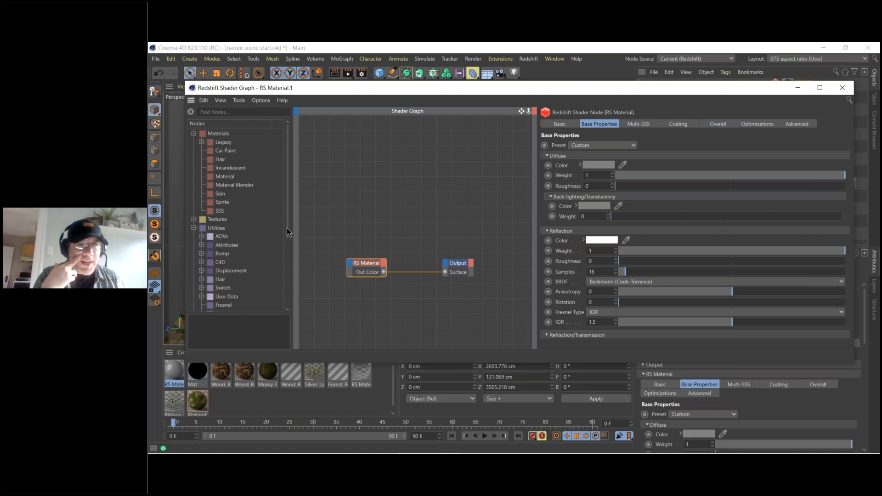
pyautogui.scroll(-3, 288, 232)
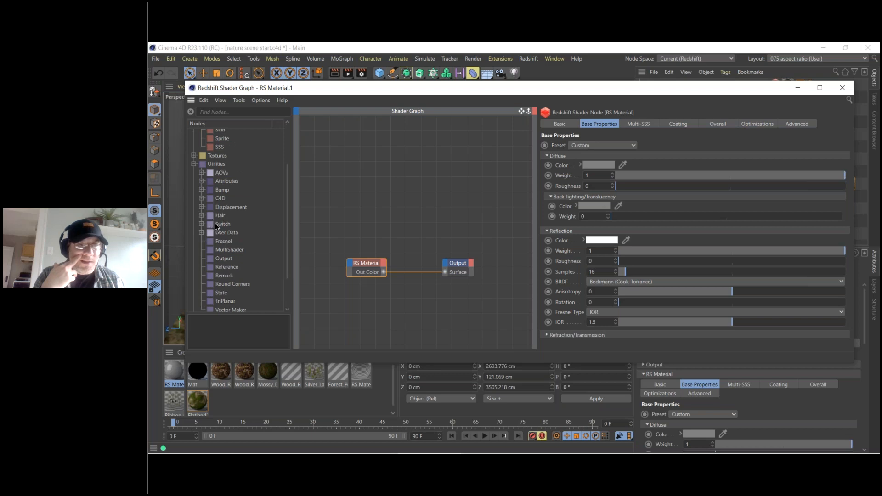
pyautogui.scroll(-2, 239, 276)
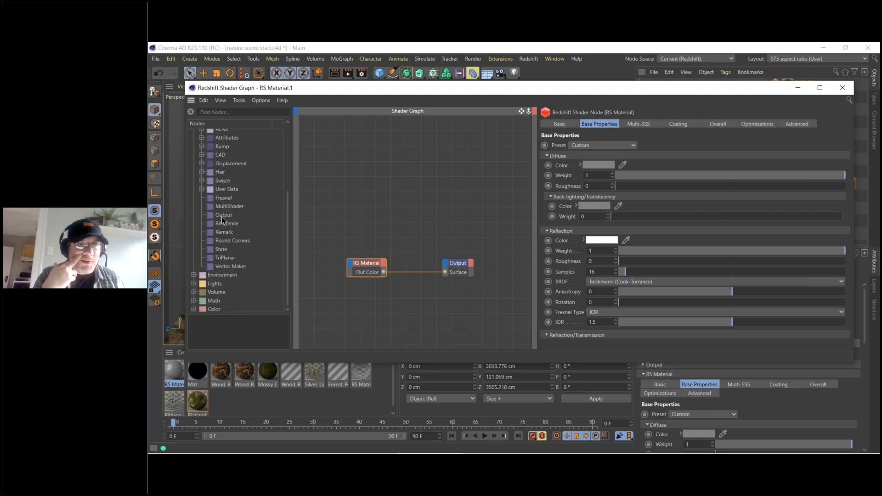
pyautogui.click(201, 181)
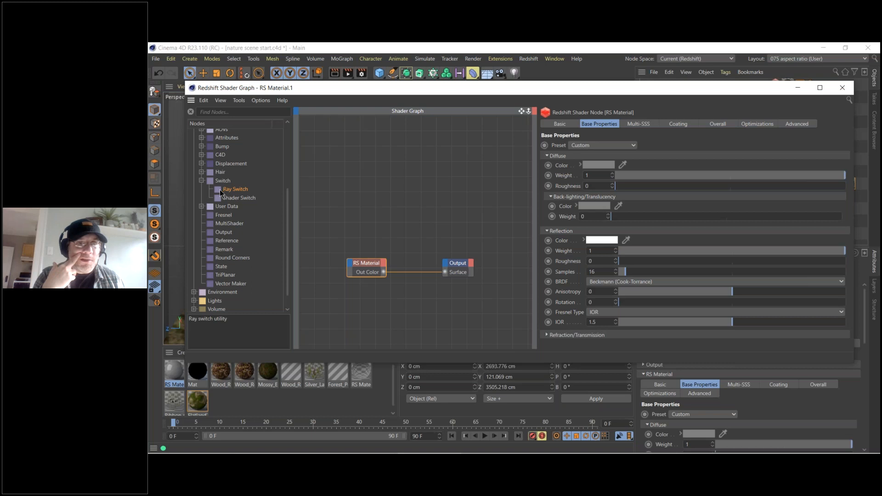
pyautogui.moveTo(388, 201); pyautogui.dragTo(387, 201)
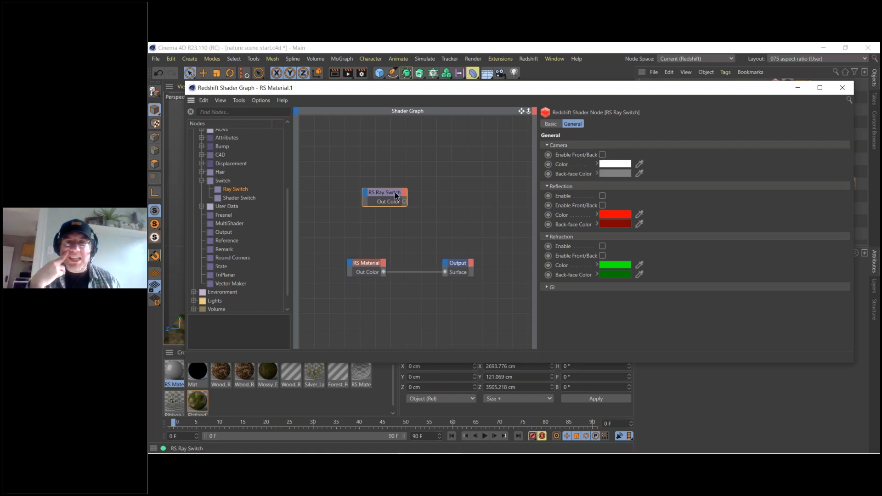
# Move the shader graph window out of the way and create a new empty project.
pyautogui.moveTo(497, 91); pyautogui.dragTo(525, 327)
pyautogui.click(156, 59)
pyautogui.click(188, 76)
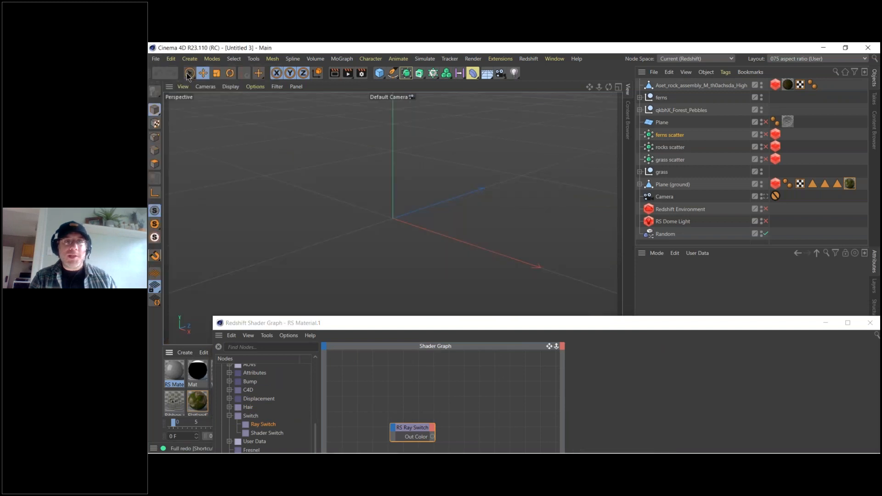
# Add a plane and tilt it freely to about H 17°, P 20°, B -28°.
pyautogui.click(379, 72)
pyautogui.click(457, 103)
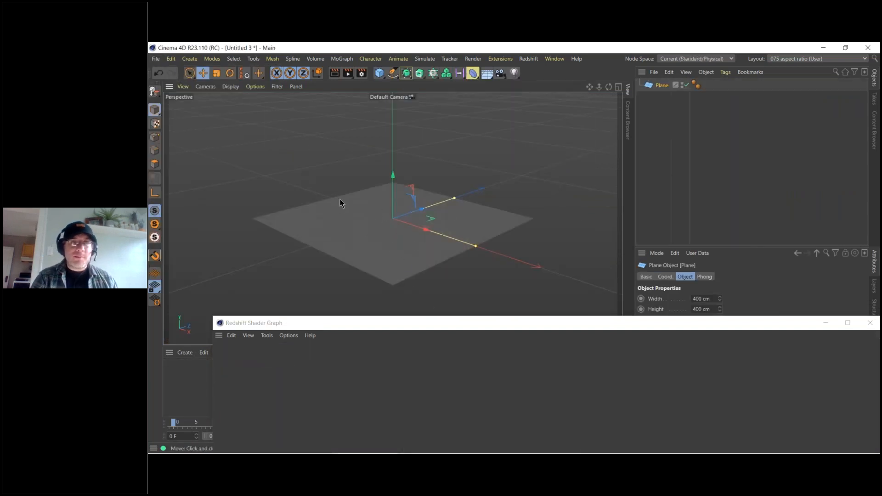
pyautogui.press('r')
pyautogui.moveTo(343, 199); pyautogui.dragTo(380, 232)
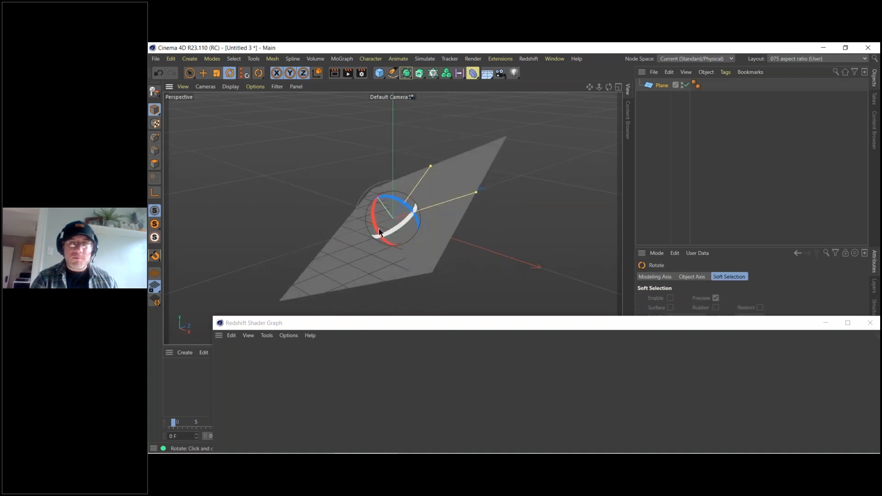
# Create a Redshift material in the new project and apply it to the plane.
pyautogui.click(185, 352)
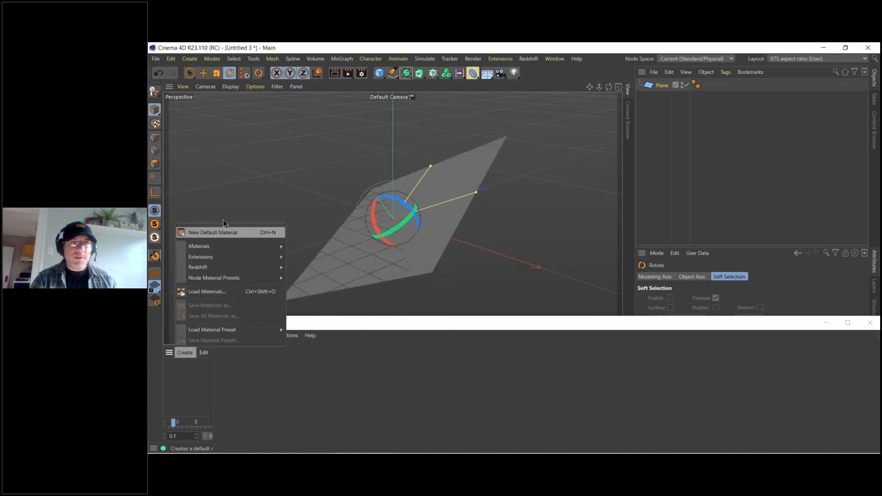
pyautogui.moveTo(237, 267)
pyautogui.moveTo(305, 268)
pyautogui.click(340, 269)
pyautogui.moveTo(175, 371); pyautogui.dragTo(352, 263)
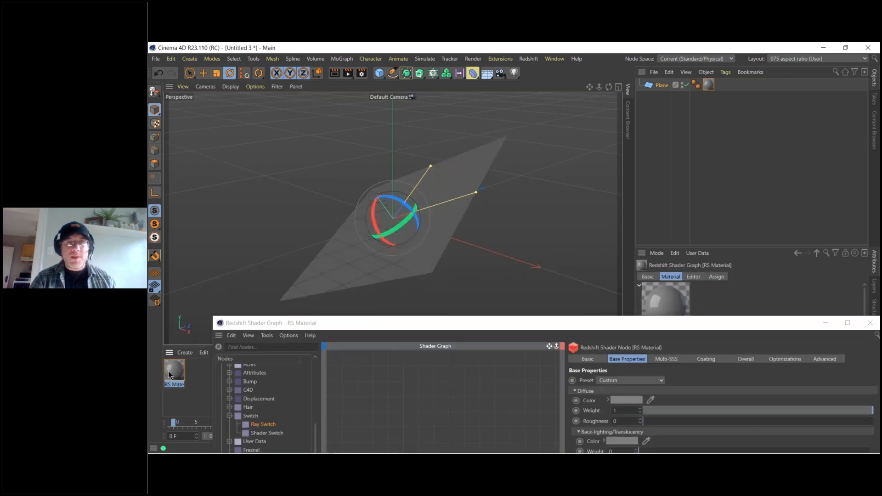
# Add a Ray Switch node to the plane's material and connect its Out Color to the Output's Surface.
pyautogui.moveTo(407, 324); pyautogui.dragTo(431, 181)
pyautogui.moveTo(432, 144); pyautogui.dragTo(430, 98)
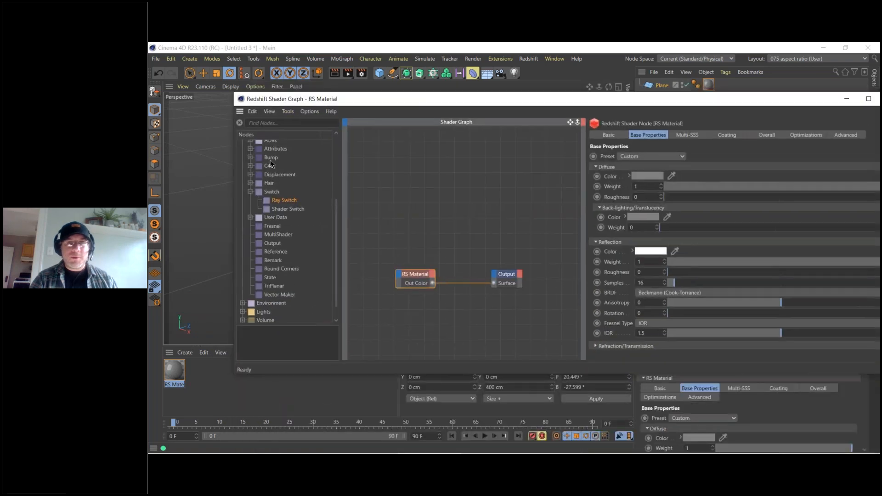
pyautogui.moveTo(426, 205); pyautogui.dragTo(493, 283)
pyautogui.moveTo(422, 201); pyautogui.dragTo(440, 252)
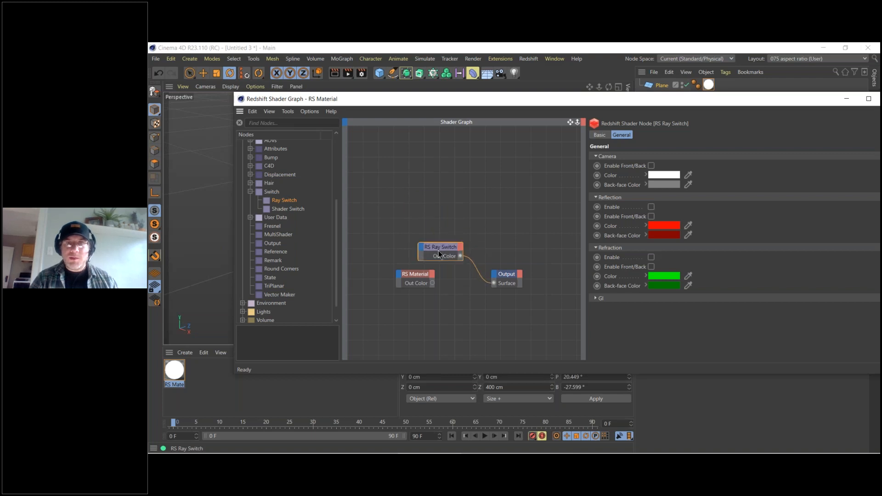
# Start the Redshift Viewport IPR and orbit around to view the plane's rendered surface from another side.
pyautogui.moveTo(597, 100); pyautogui.dragTo(621, 381)
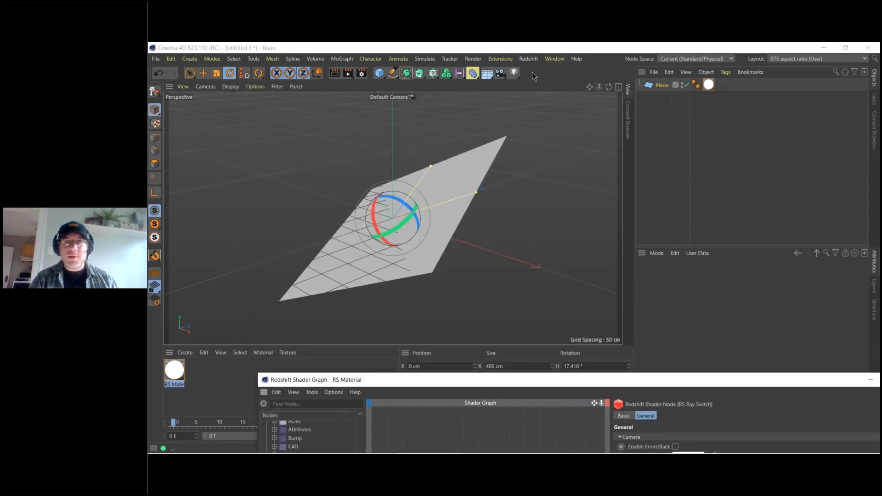
pyautogui.click(529, 58)
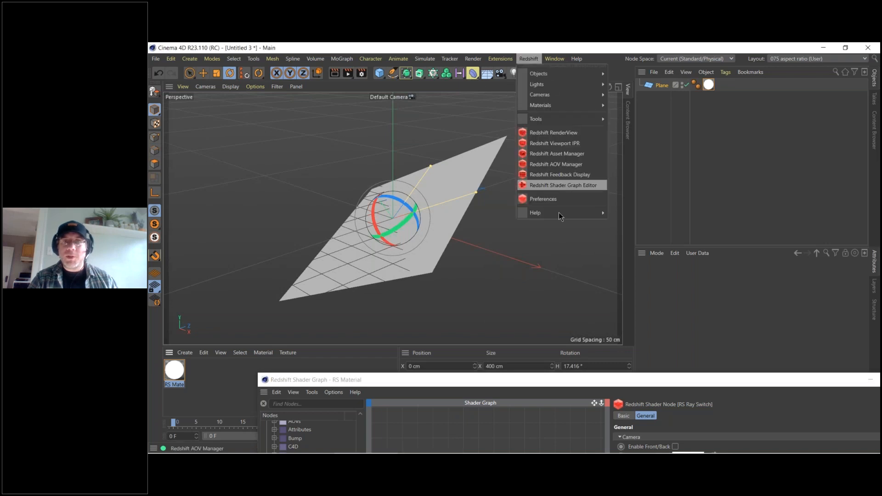
pyautogui.click(550, 142)
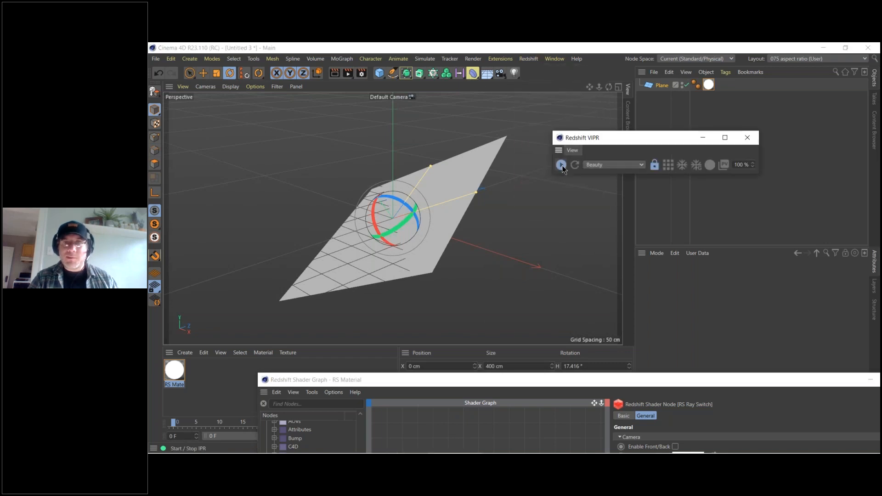
pyautogui.moveTo(624, 139); pyautogui.dragTo(584, 262)
pyautogui.keyDown('alt'); pyautogui.moveTo(401, 226); pyautogui.dragTo(498, 258); pyautogui.keyUp('alt')
# Enable Front/Back for the Ray Switch's Camera rays and set the Back-face Color to a bright red.
pyautogui.moveTo(501, 388); pyautogui.dragTo(400, 234)
pyautogui.click(573, 292)
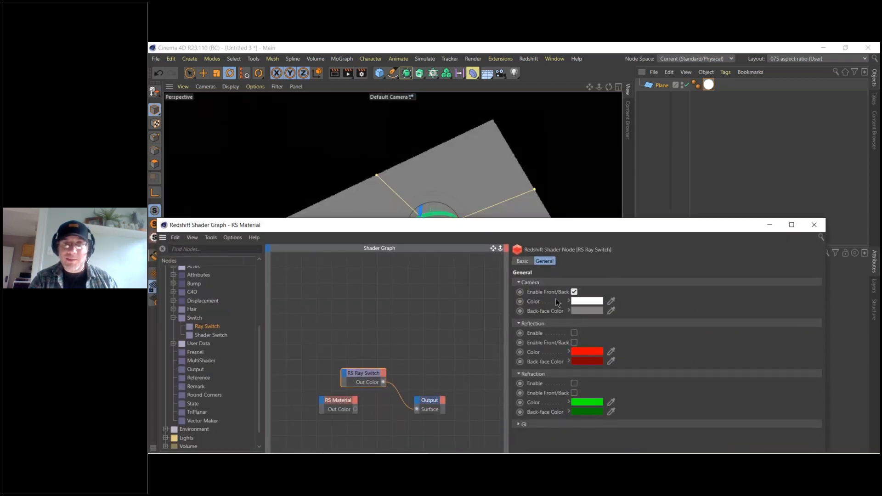
pyautogui.moveTo(561, 232); pyautogui.dragTo(648, 323)
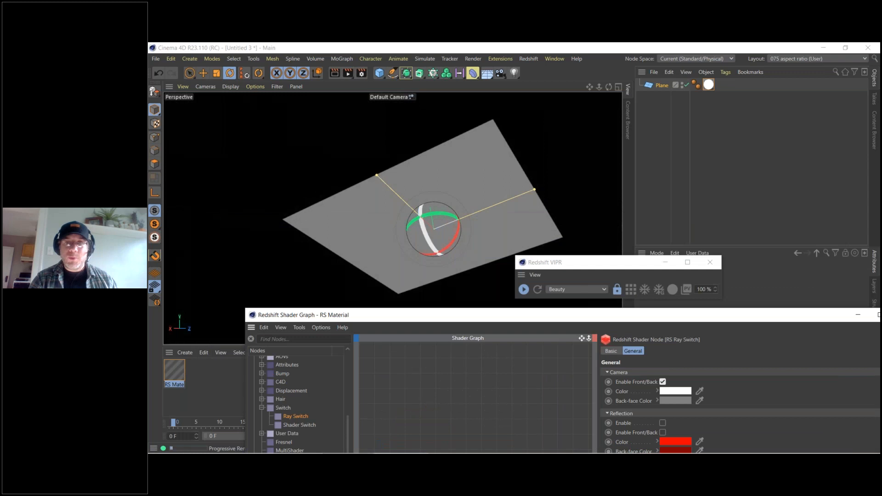
pyautogui.click(674, 401)
pyautogui.moveTo(688, 396); pyautogui.dragTo(771, 411)
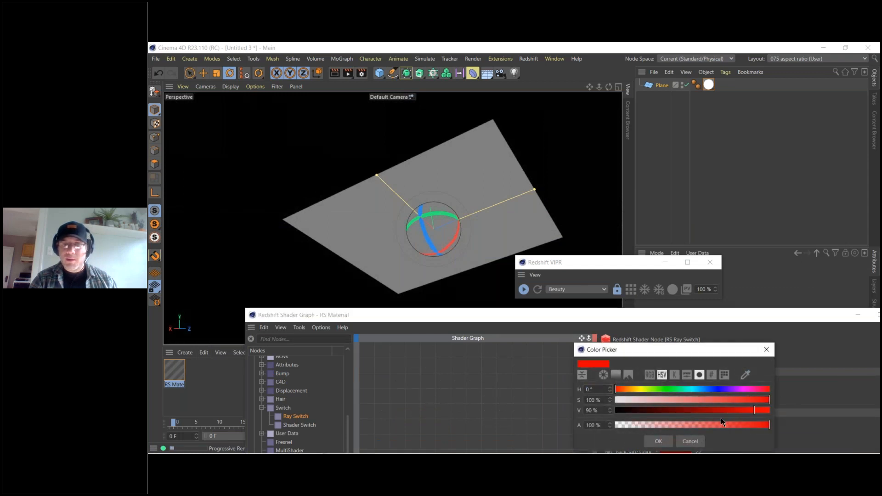
pyautogui.click(659, 441)
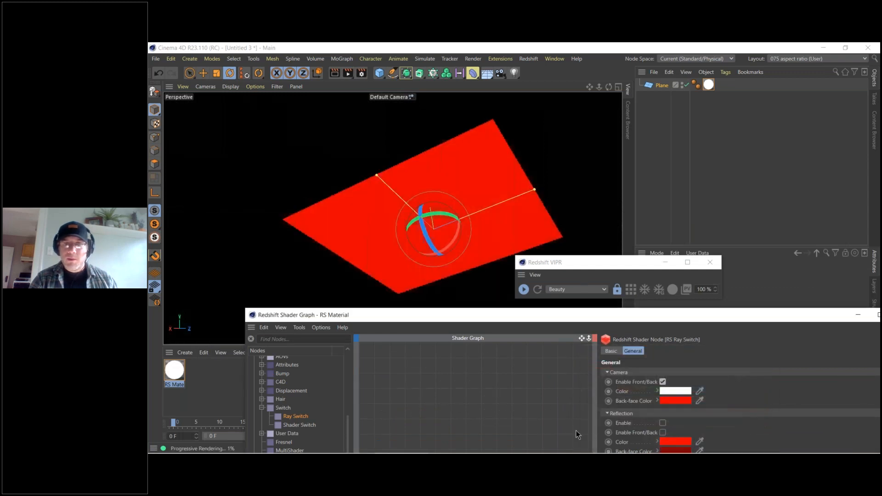
# Set the Ray Switch's front Camera Color to a bright green and orbit to the plane's other side.
pyautogui.click(666, 390)
pyautogui.click(667, 382)
pyautogui.moveTo(684, 392); pyautogui.dragTo(749, 393)
pyautogui.click(652, 434)
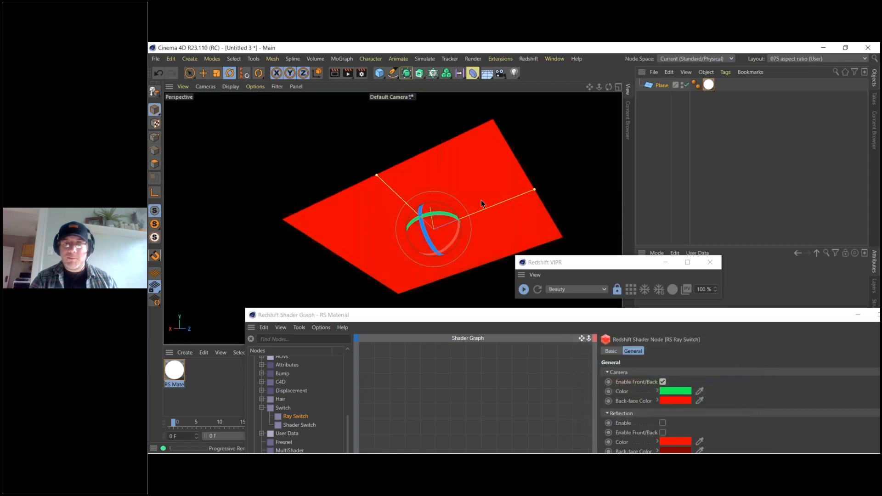
pyautogui.keyDown('alt'); pyautogui.moveTo(480, 207); pyautogui.dragTo(481, 242); pyautogui.keyUp('alt')
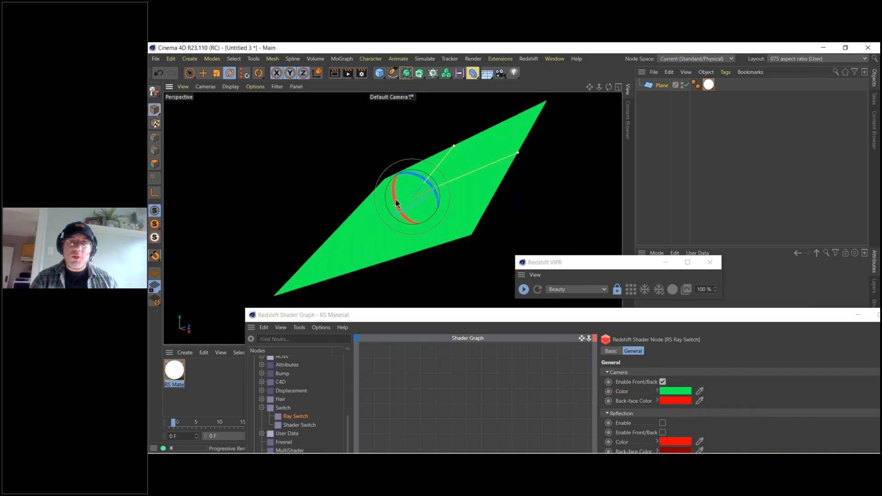
# Expose the Camera Color and Camera Color Back inputs on the RS Ray Switch node.
pyautogui.moveTo(454, 322); pyautogui.dragTo(443, 225)
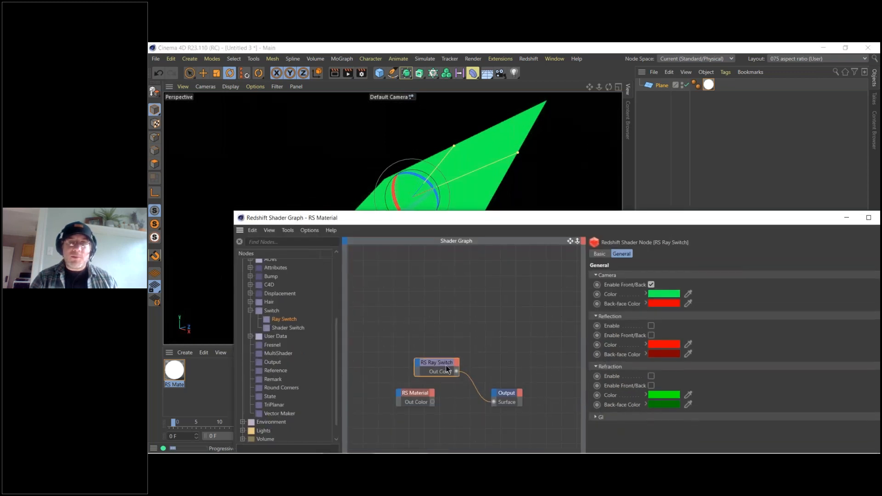
pyautogui.moveTo(442, 365); pyautogui.dragTo(457, 353)
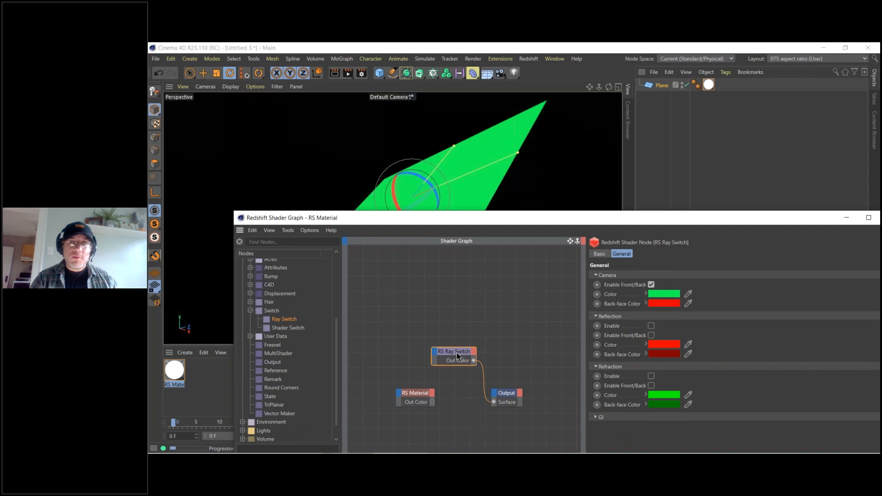
pyautogui.moveTo(613, 297); pyautogui.dragTo(444, 363)
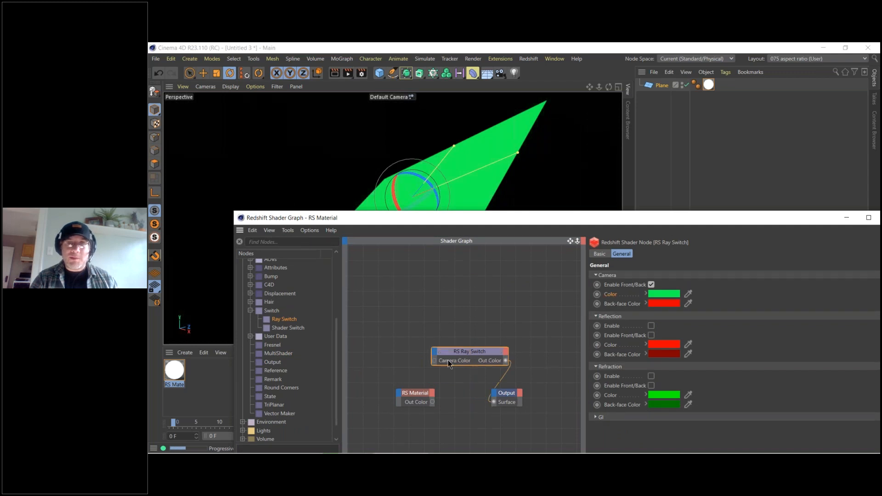
pyautogui.moveTo(636, 308); pyautogui.dragTo(457, 374)
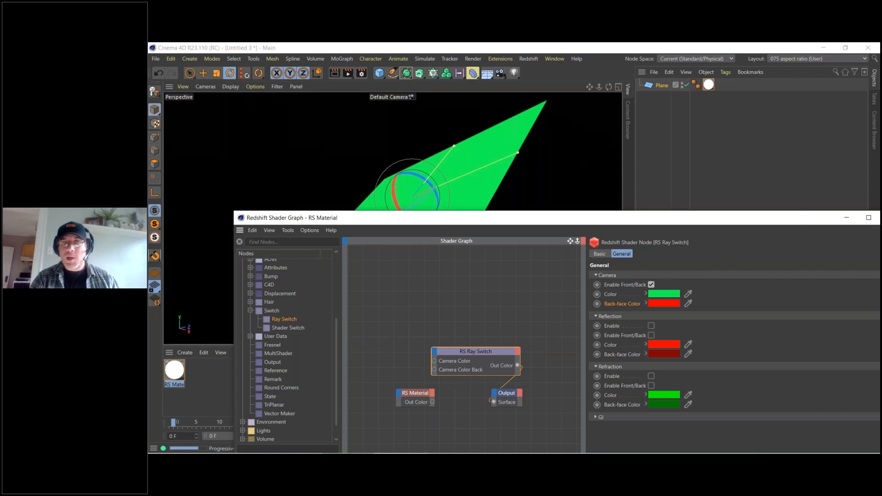
# Close the shader graph, compare both sides of the plane in the render, and stop and close the viewport IPR.
pyautogui.moveTo(735, 219); pyautogui.dragTo(596, 224)
pyautogui.click(752, 225)
pyautogui.keyDown('alt'); pyautogui.moveTo(385, 238); pyautogui.dragTo(446, 280); pyautogui.keyUp('alt')
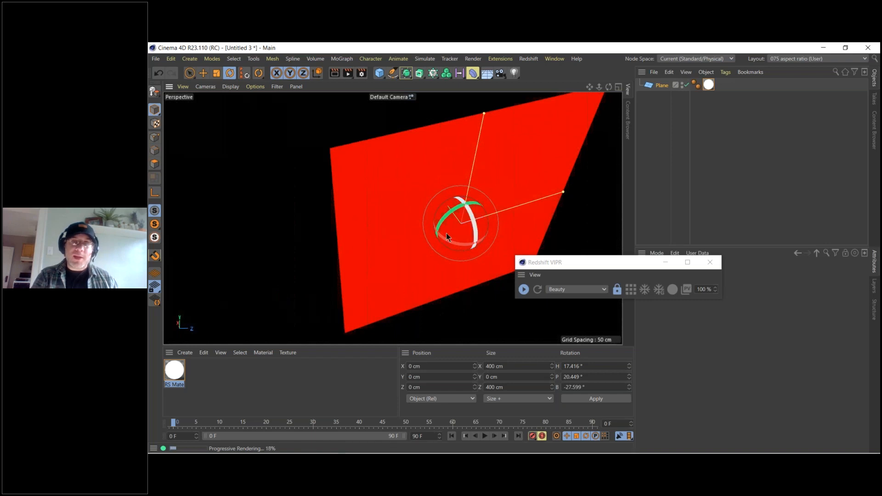
pyautogui.keyDown('alt'); pyautogui.moveTo(423, 262); pyautogui.dragTo(398, 246); pyautogui.keyUp('alt')
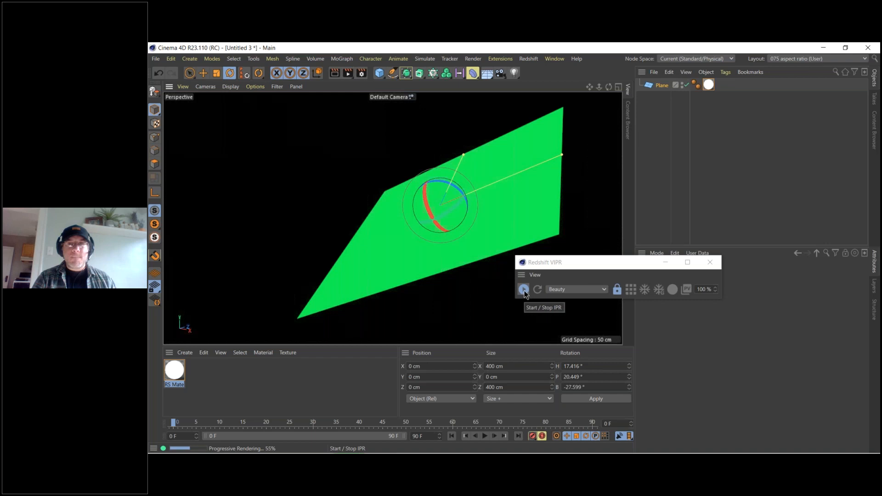
pyautogui.click(524, 290)
pyautogui.click(712, 262)
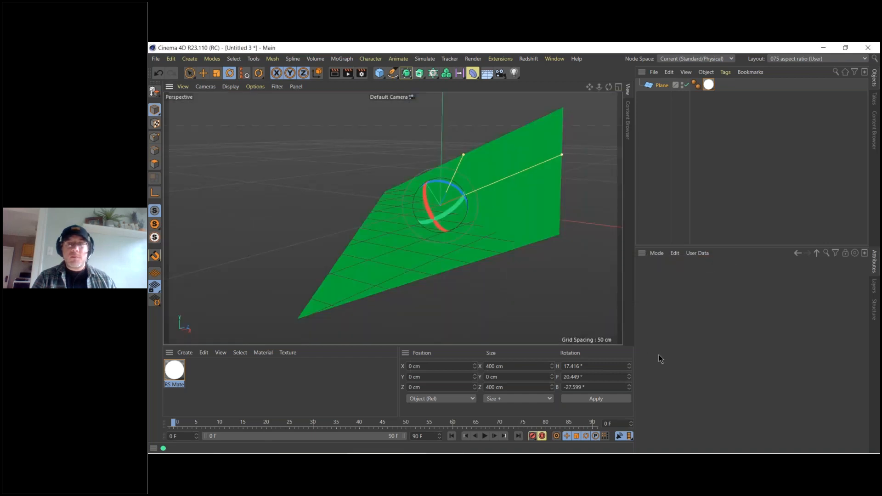
# Switch to Quixel Bridge and export the purchased Silver Lady Fern 3D plant at 2K Resolution.
pyautogui.click(543, 447)
pyautogui.moveTo(651, 203)
pyautogui.mouseDown()
pyautogui.moveTo(660, 373)
pyautogui.moveTo(648, 197)
pyautogui.mouseUp()
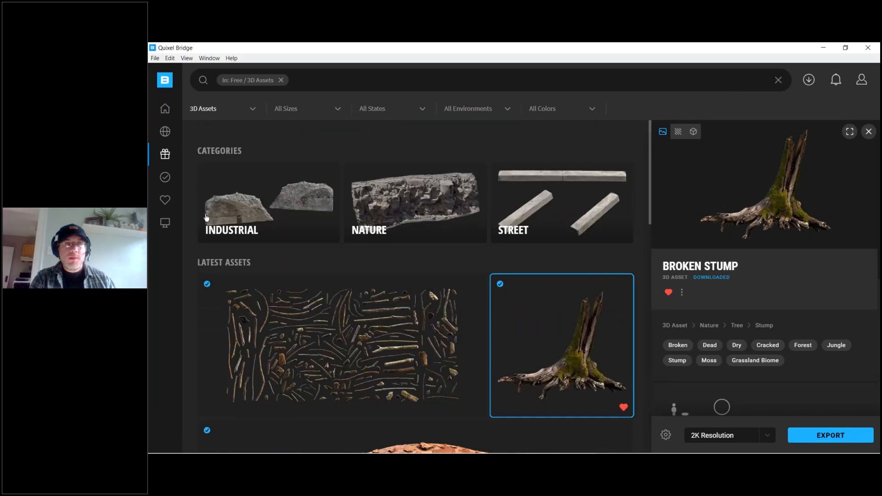
pyautogui.click(167, 179)
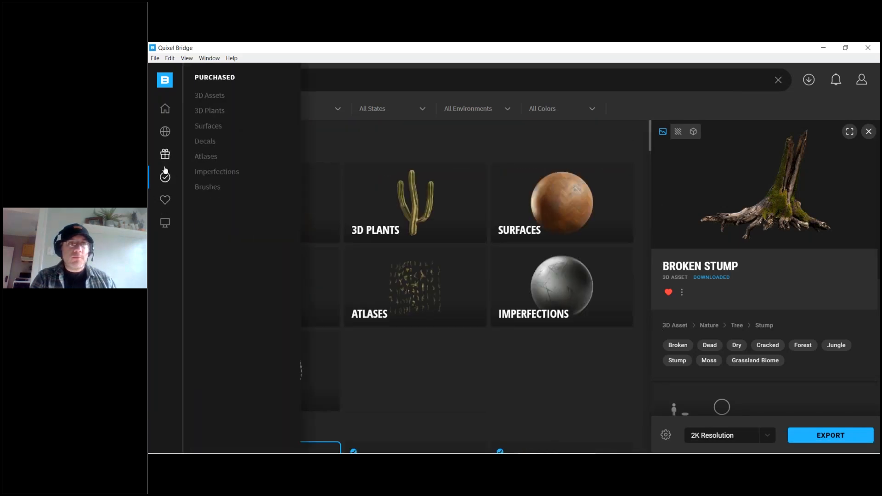
pyautogui.click(209, 128)
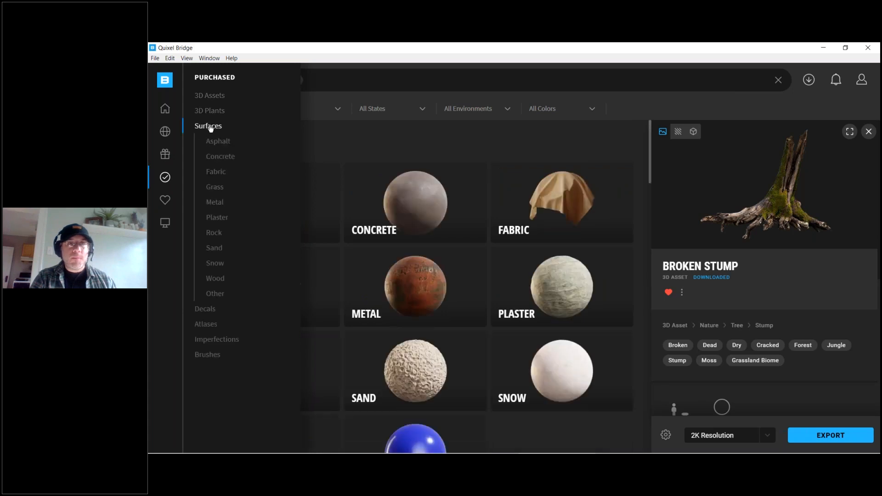
pyautogui.click(211, 111)
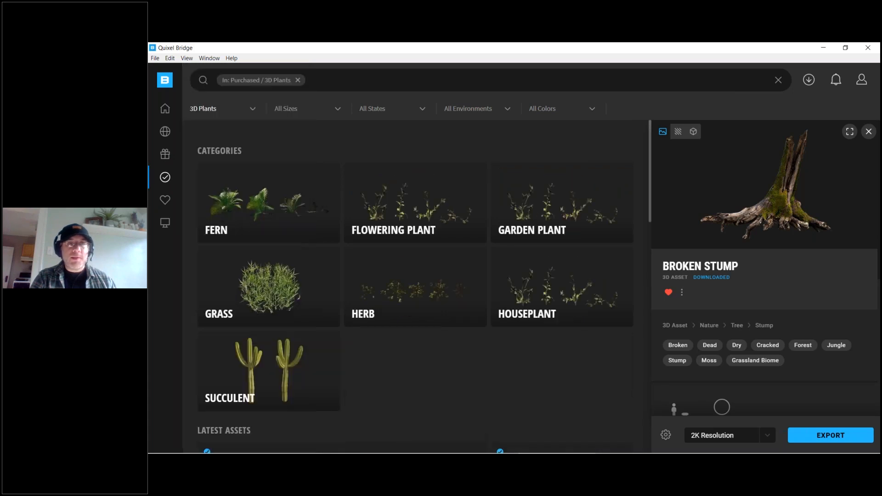
pyautogui.click(278, 203)
pyautogui.click(473, 294)
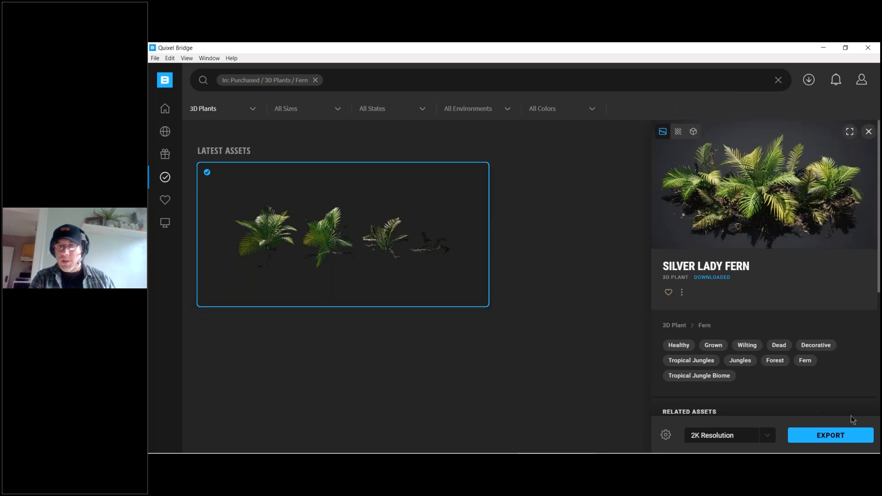
pyautogui.click(832, 436)
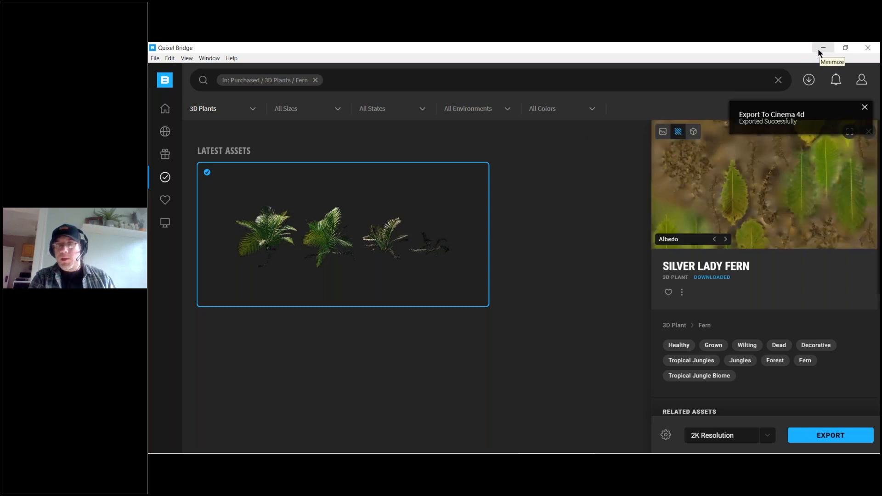
# Examine the Silver Lady Fern's texture maps full screen, from Albedo through Cavity, Gloss, Opacity and Specular to Translucency.
pyautogui.click(725, 239)
pyautogui.click(725, 239)
pyautogui.click(725, 239)
pyautogui.click(849, 131)
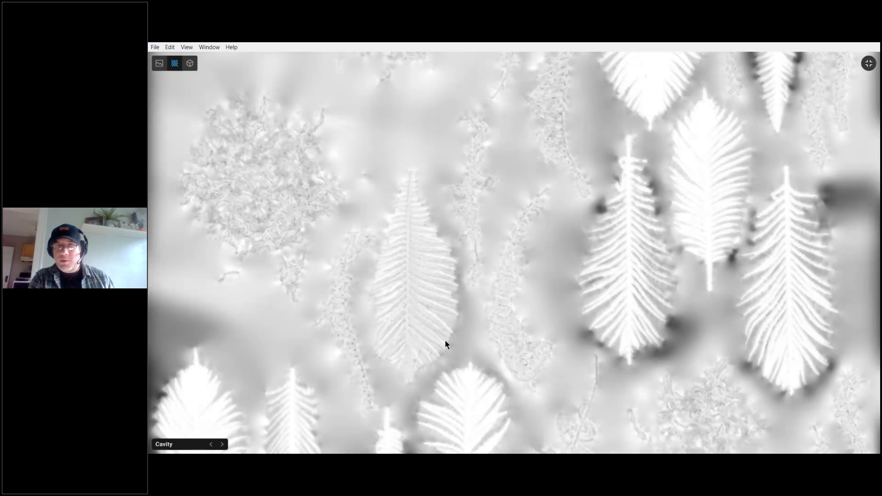
pyautogui.click(223, 444)
pyautogui.click(223, 444)
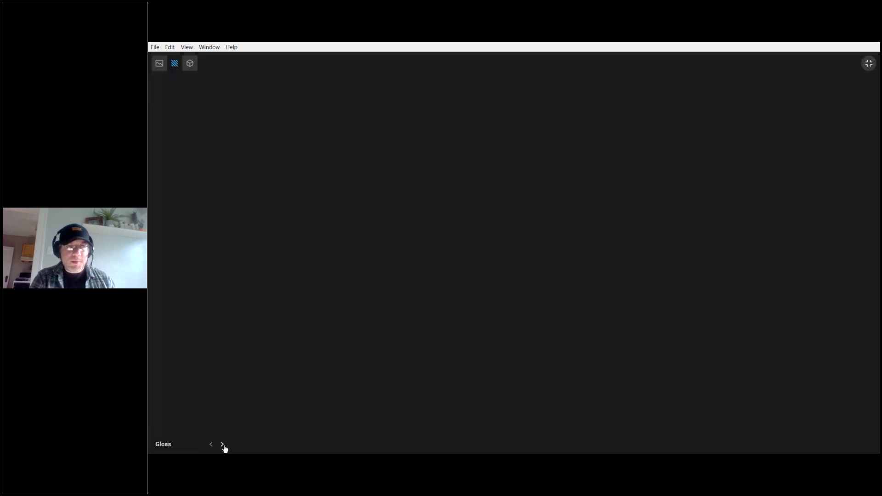
pyautogui.click(223, 445)
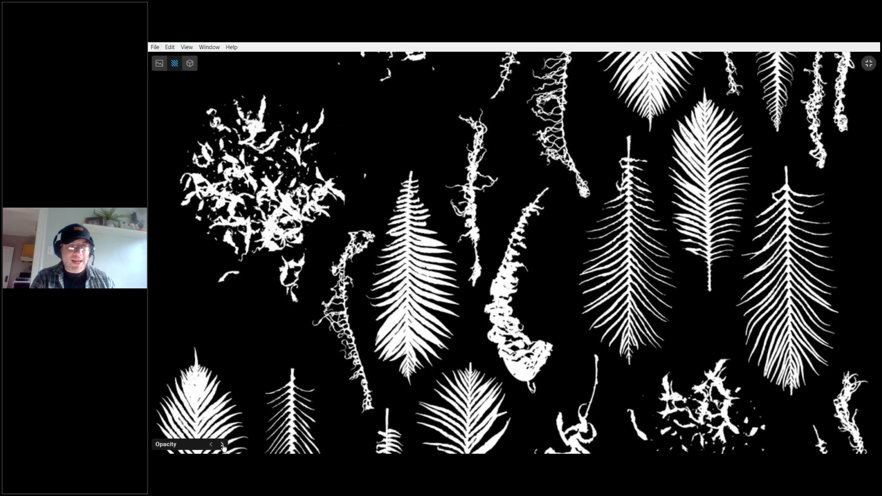
pyautogui.click(223, 446)
pyautogui.click(223, 445)
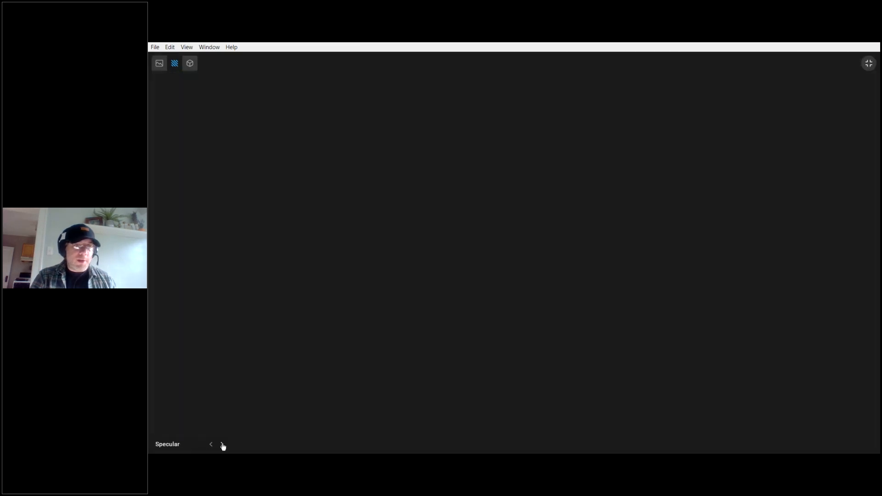
pyautogui.click(223, 446)
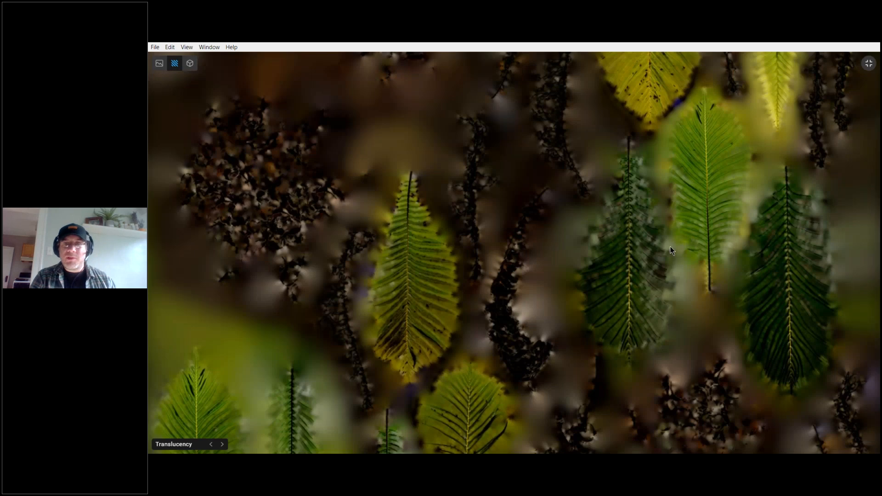
pyautogui.click(869, 64)
# Return to Cinema 4D and inspect the imported fern material's Luminance, Color, Reflectance, Alpha and Displacement channels.
pyautogui.click(823, 45)
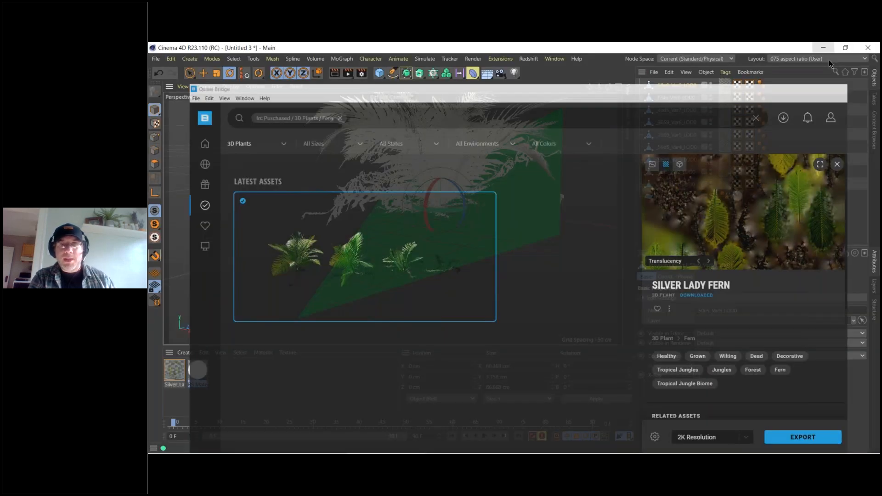
pyautogui.doubleClick(175, 374)
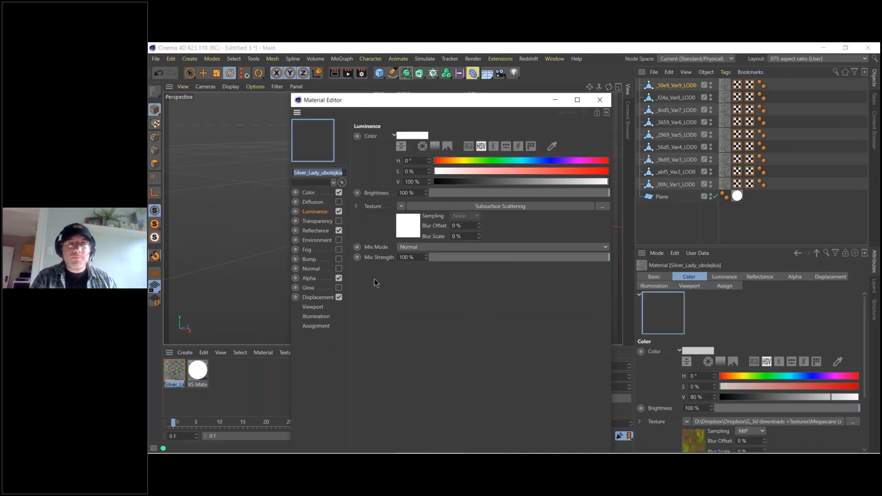
pyautogui.moveTo(453, 102); pyautogui.dragTo(643, 90)
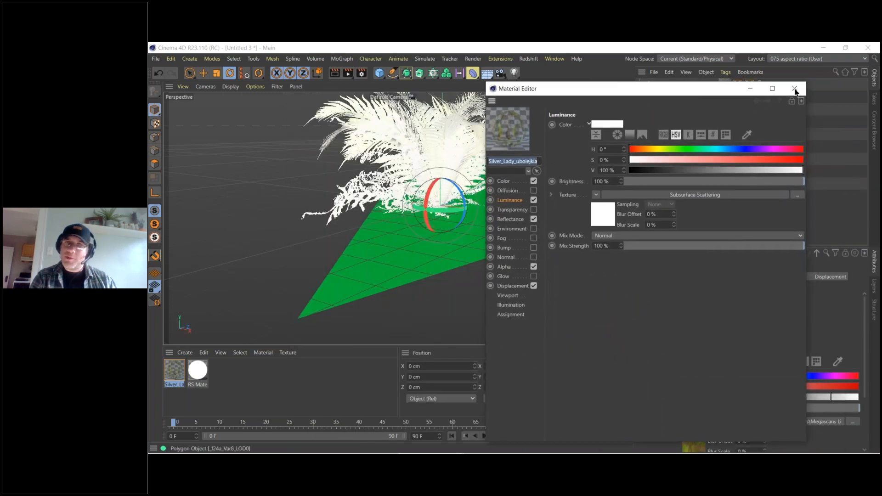
pyautogui.click(504, 181)
pyautogui.click(510, 219)
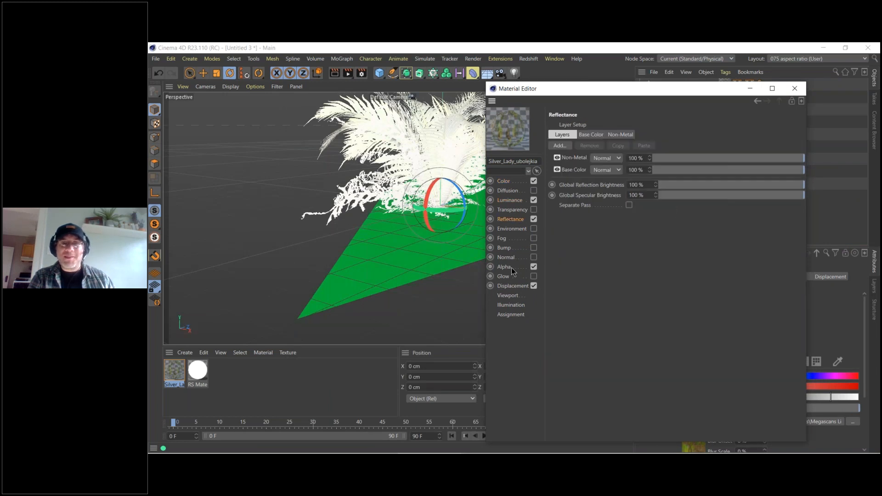
pyautogui.click(510, 268)
pyautogui.click(514, 285)
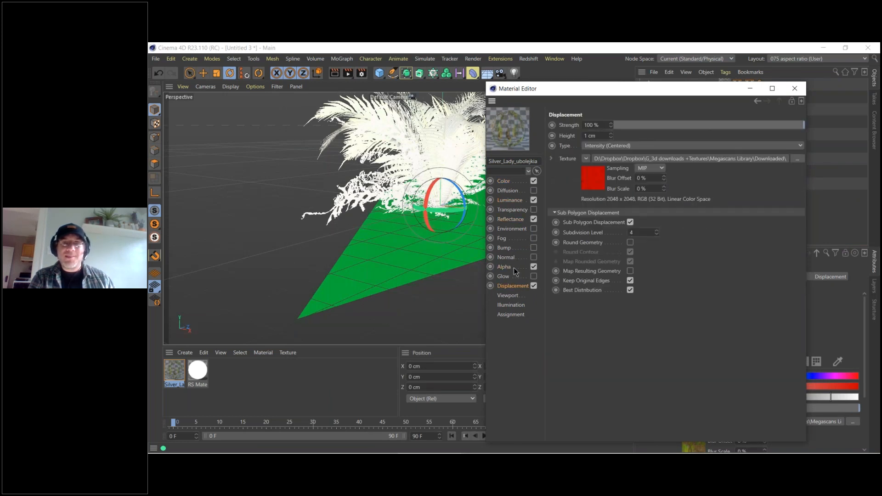
pyautogui.click(516, 267)
pyautogui.click(509, 219)
pyautogui.click(510, 183)
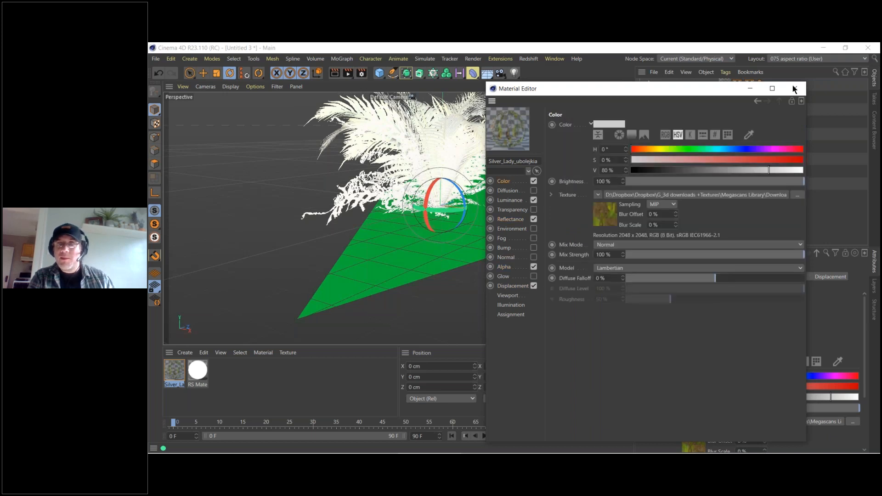
pyautogui.click(795, 88)
# Set the project's renderer to Redshift in the render settings.
pyautogui.click(361, 73)
pyautogui.click(421, 91)
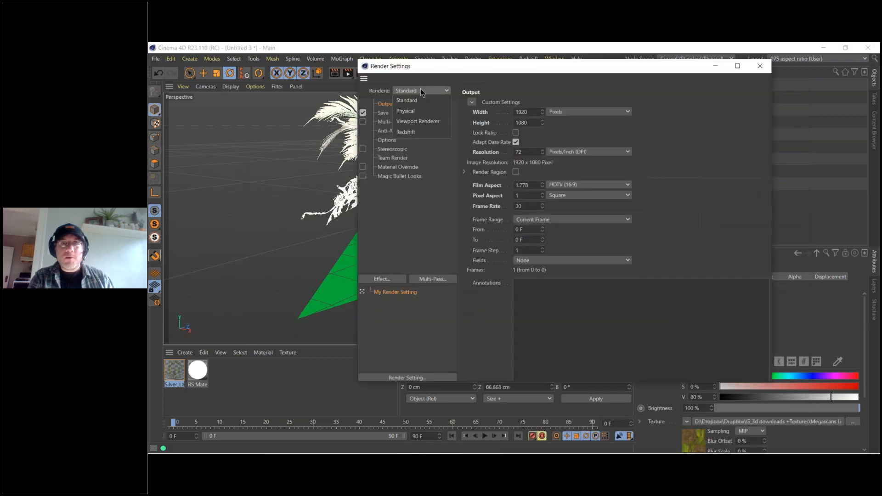
pyautogui.click(406, 131)
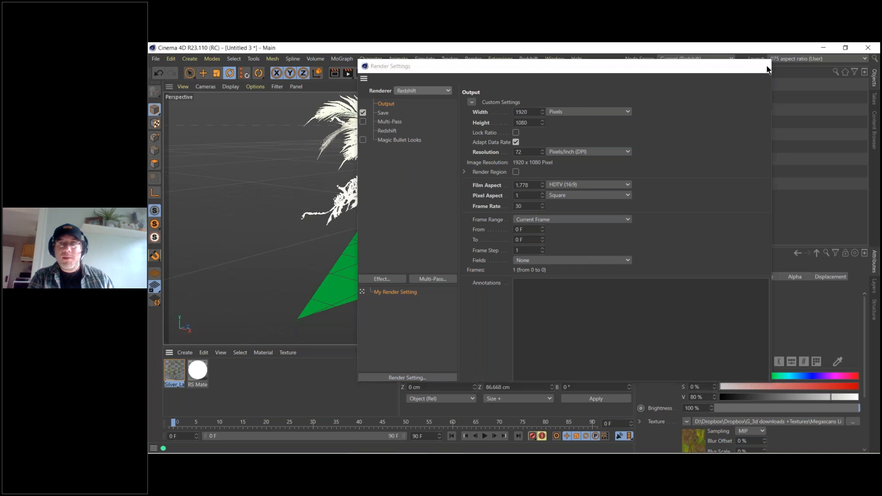
pyautogui.click(766, 69)
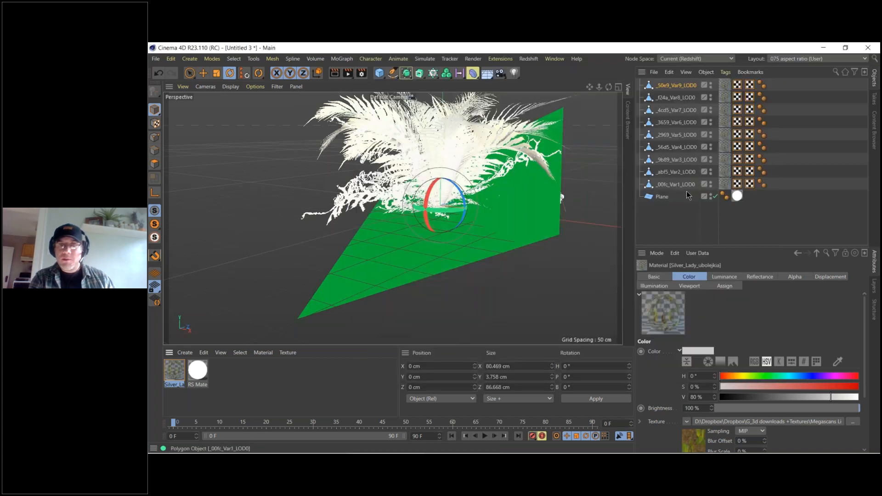
# Delete all the imported fern variation objects, leaving the plane in the scene.
pyautogui.moveTo(690, 201); pyautogui.dragTo(679, 77)
pyautogui.press('Delete')
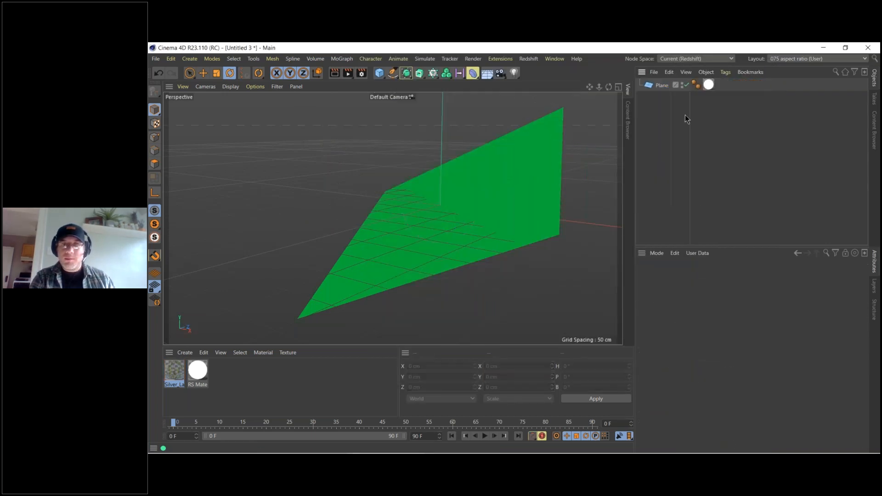
pyautogui.click(529, 59)
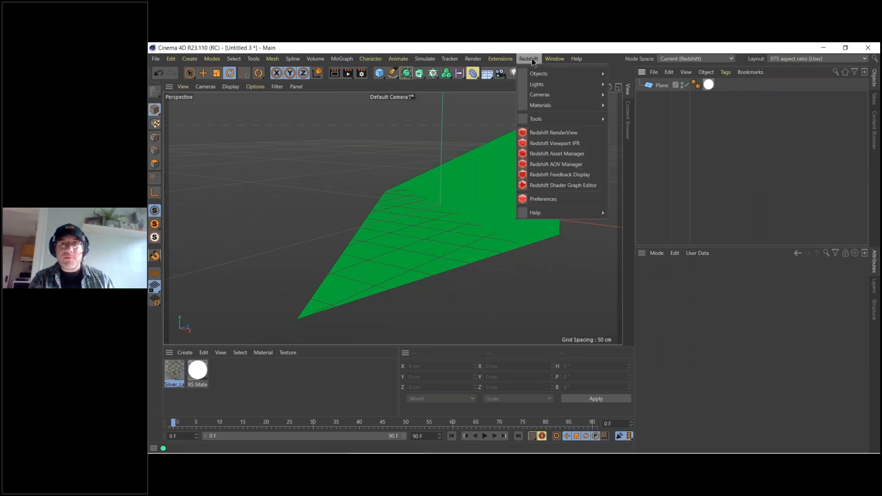
pyautogui.click(553, 133)
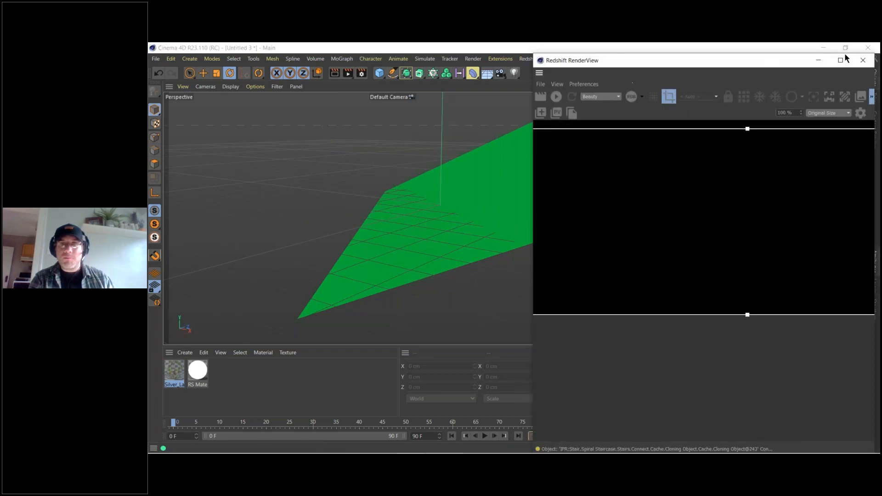
pyautogui.click(866, 60)
# Preview the green plane in the viewport with Redshift Viewport IPR from a slightly rotated view and stop the render.
pyautogui.click(528, 59)
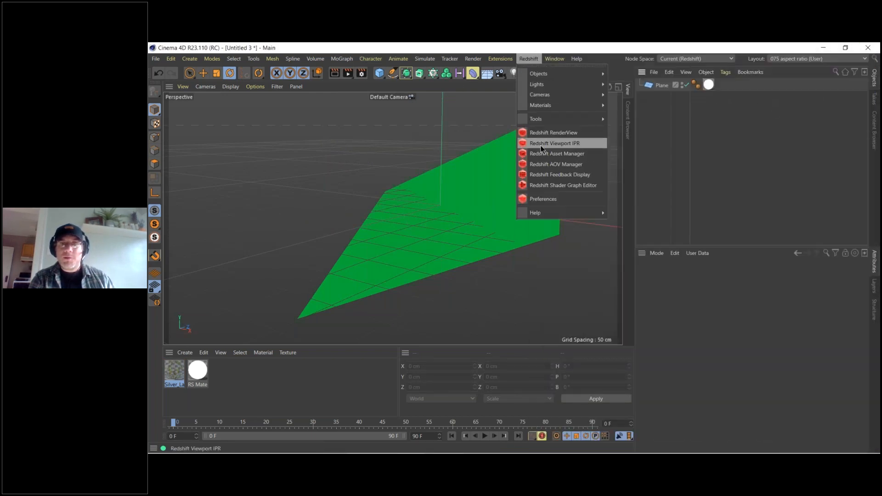
pyautogui.click(540, 145)
pyautogui.click(548, 165)
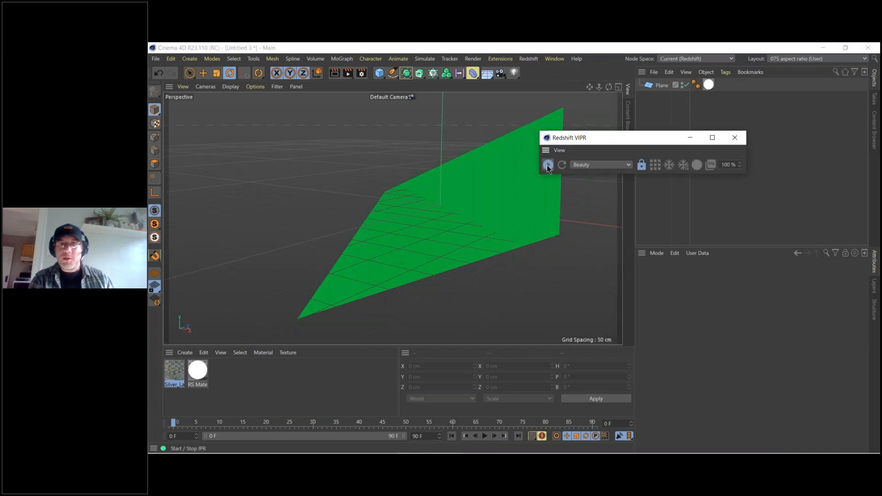
pyautogui.moveTo(621, 140); pyautogui.dragTo(482, 391)
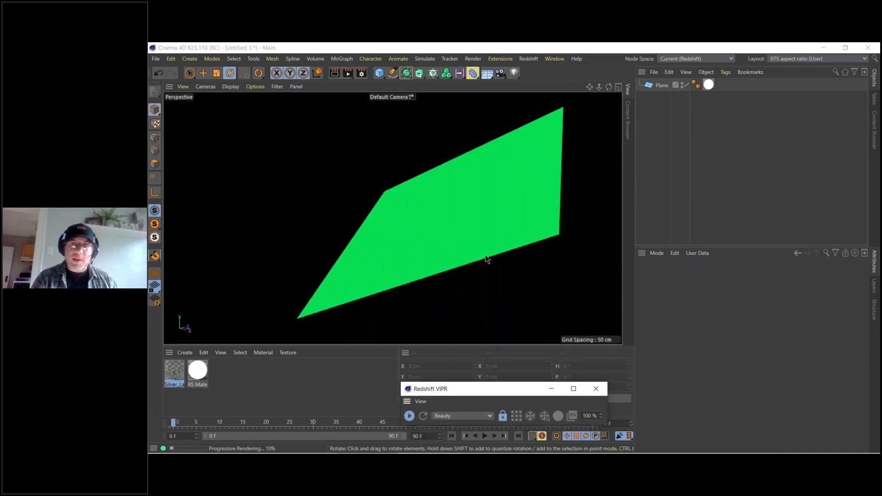
pyautogui.keyDown('alt'); pyautogui.moveTo(444, 224); pyautogui.dragTo(402, 234); pyautogui.keyUp('alt')
pyautogui.click(409, 415)
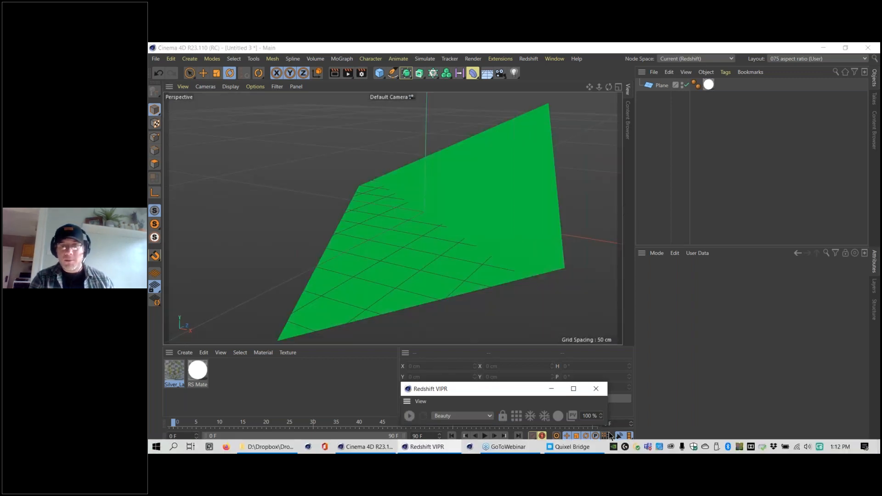
# Export the Silver Lady Fern from Quixel Bridge into the Cinema 4D scene at 2K Resolution and return to Cinema 4D.
pyautogui.click(587, 451)
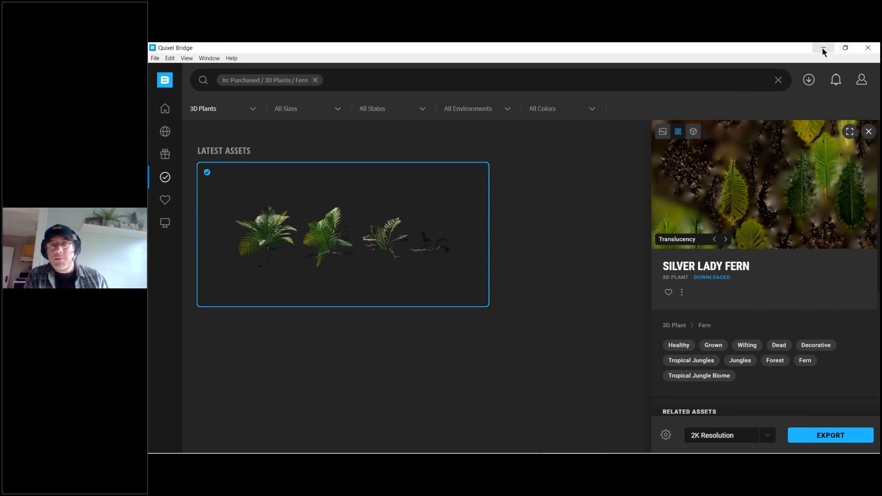
pyautogui.click(823, 47)
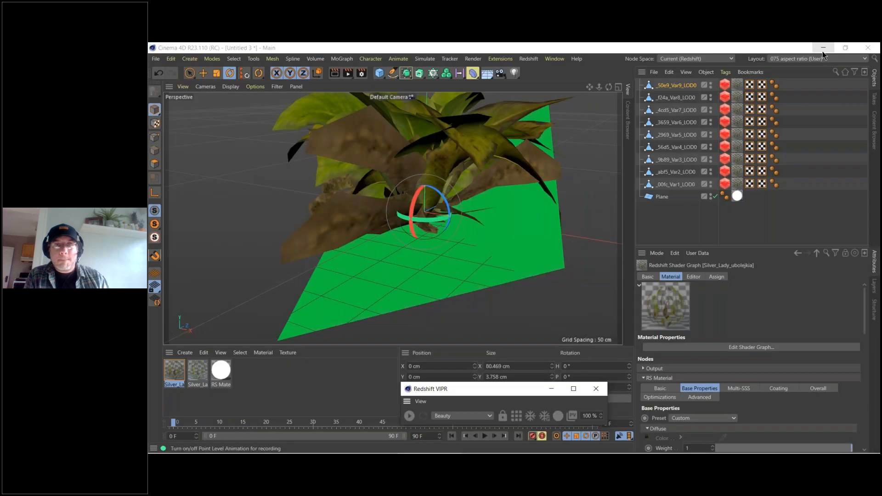
# Inspect the imported fern's Redshift shader graph, checking the Translucency texture node and the RS Material's Back-lighting/Translucency weight.
pyautogui.doubleClick(173, 374)
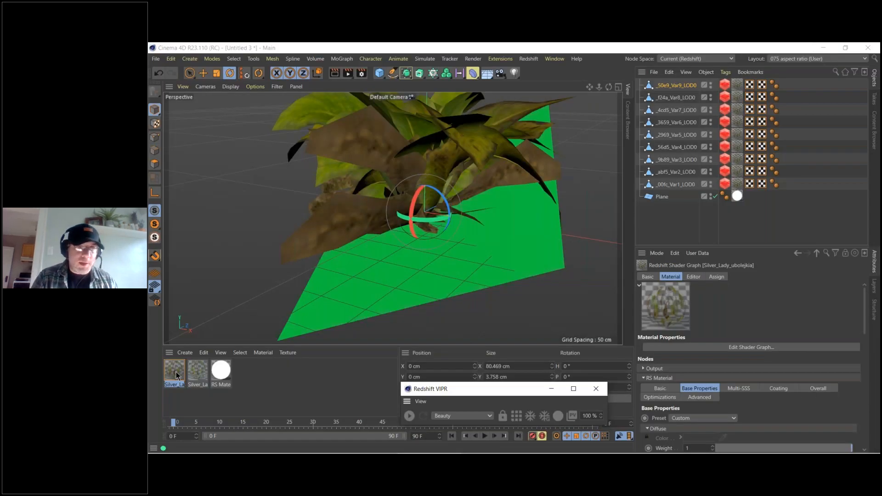
pyautogui.keyDown('alt'); pyautogui.moveTo(385, 267); pyautogui.dragTo(500, 228, button='middle'); pyautogui.keyUp('alt')
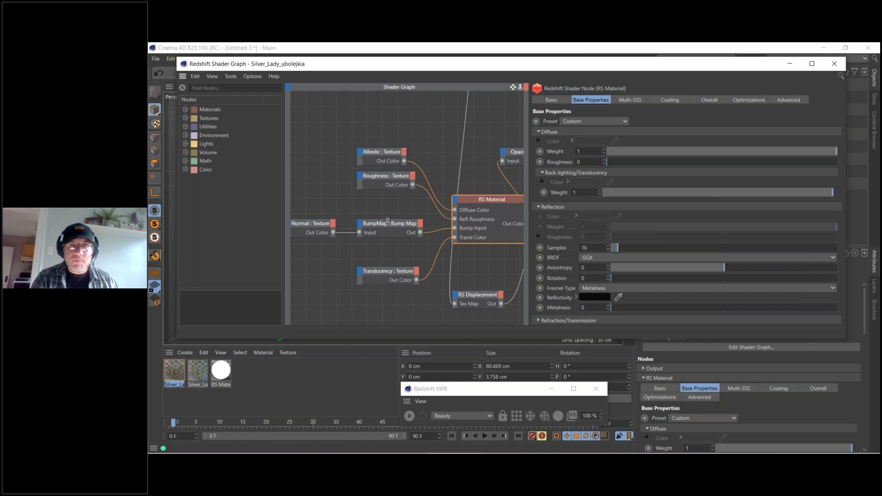
pyautogui.click(391, 273)
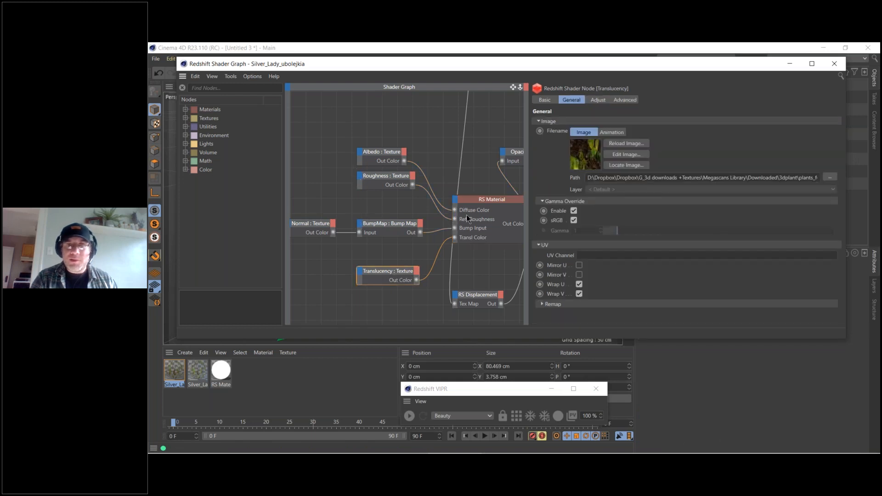
pyautogui.click(478, 201)
pyautogui.click(559, 193)
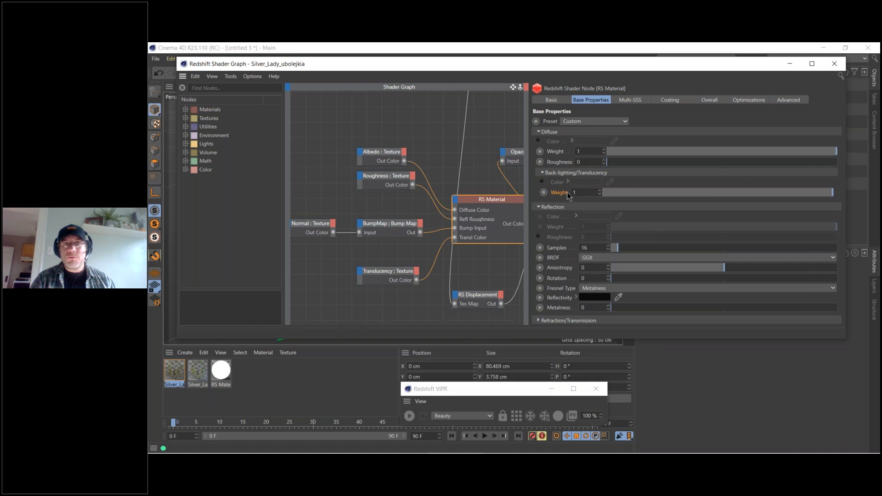
pyautogui.moveTo(395, 276); pyautogui.dragTo(344, 270)
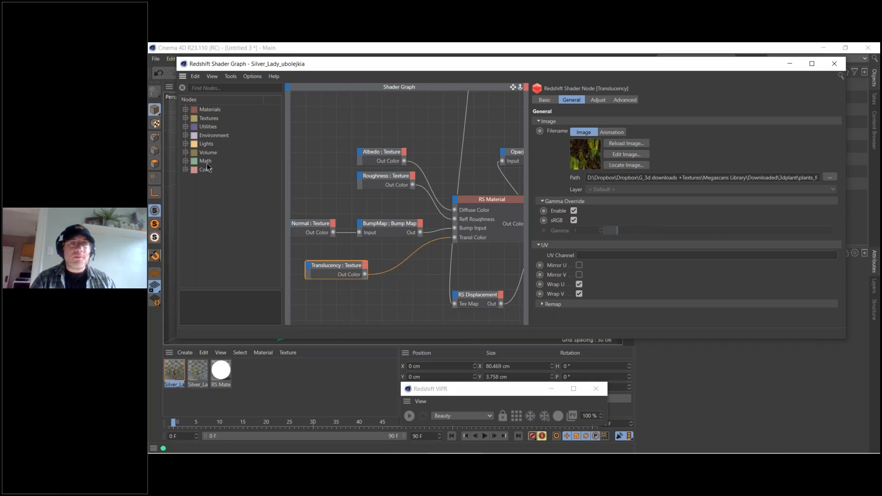
pyautogui.click(834, 64)
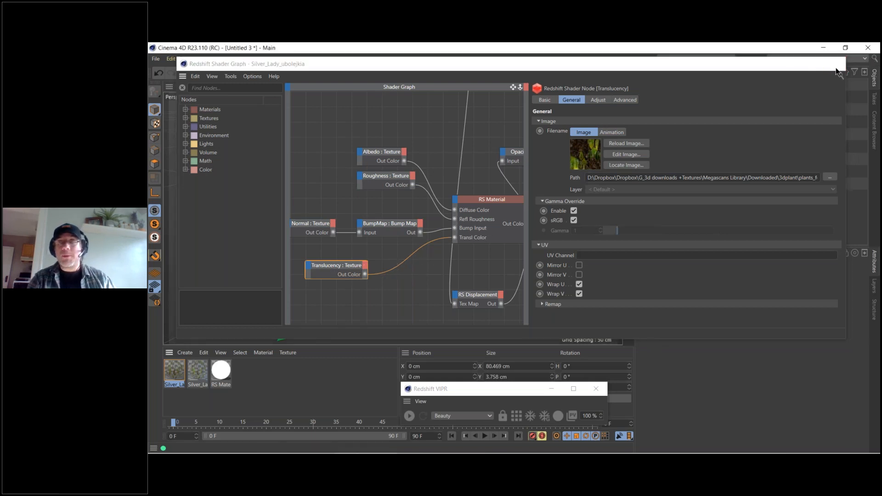
# Disable the plane, briefly run and close the Redshift Viewport IPR, and view the whole fern from another angle.
pyautogui.moveTo(324, 159)
pyautogui.keyDown('alt'); pyautogui.mouseDown(button='right')
pyautogui.moveTo(335, 158)
pyautogui.moveTo(371, 200)
pyautogui.mouseUp(button='right'); pyautogui.keyUp('alt')
pyautogui.moveTo(402, 216)
pyautogui.keyDown('alt'); pyautogui.mouseDown()
pyautogui.moveTo(328, 198)
pyautogui.moveTo(298, 207)
pyautogui.moveTo(517, 213)
pyautogui.moveTo(490, 224)
pyautogui.moveTo(470, 214)
pyautogui.moveTo(261, 214)
pyautogui.moveTo(281, 212)
pyautogui.mouseUp(); pyautogui.keyUp('alt')
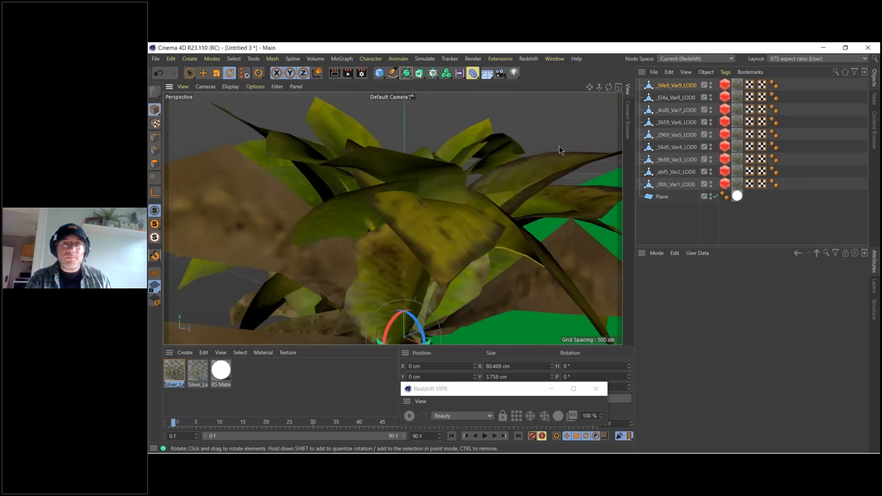
pyautogui.click(716, 197)
pyautogui.click(410, 416)
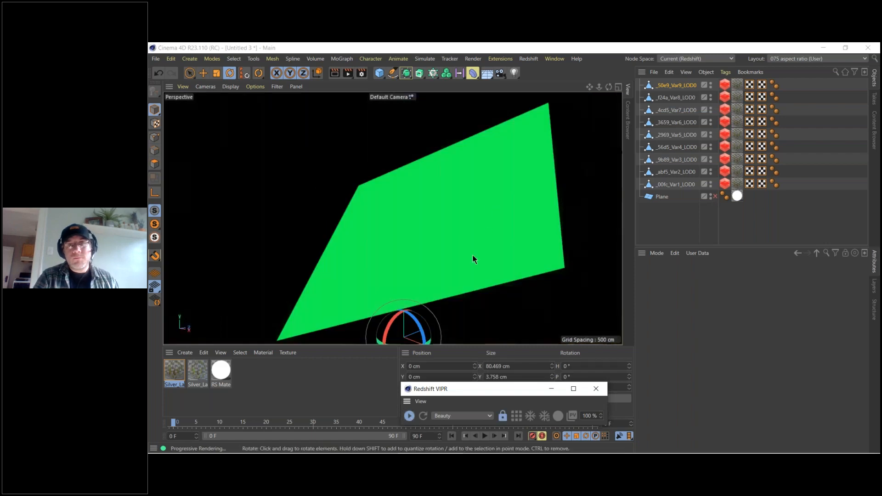
pyautogui.click(410, 416)
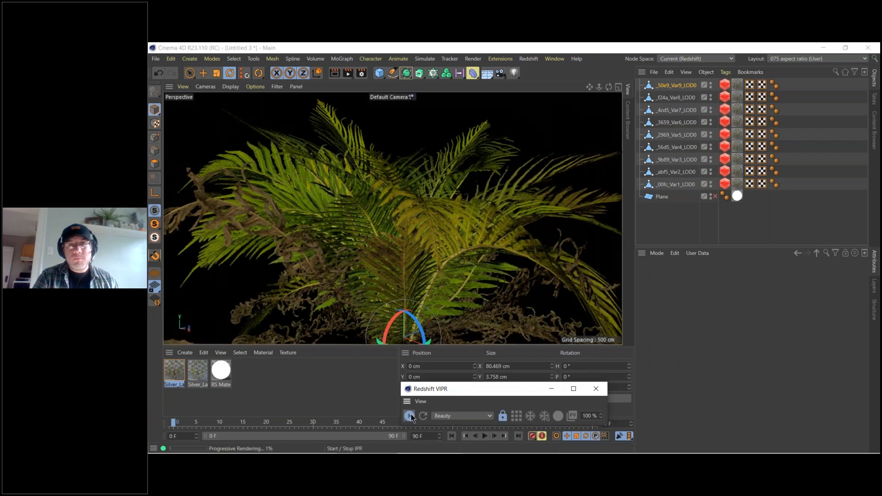
pyautogui.click(596, 391)
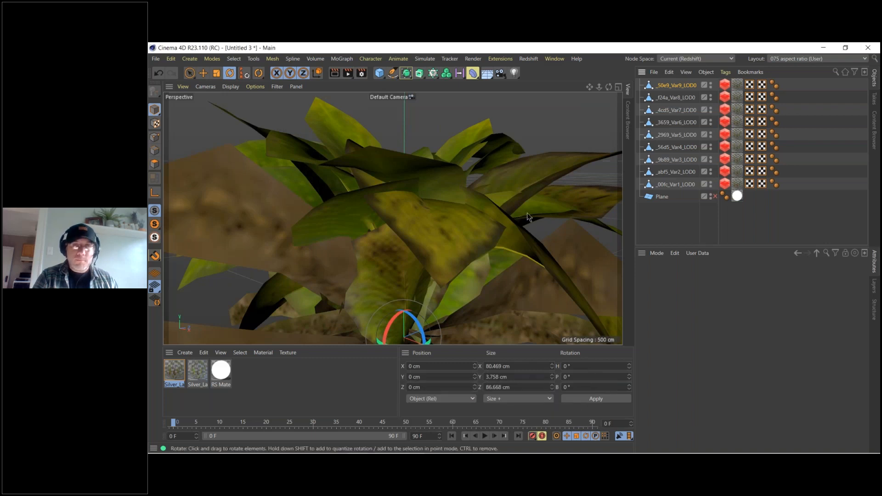
pyautogui.scroll(-10, 408, 264)
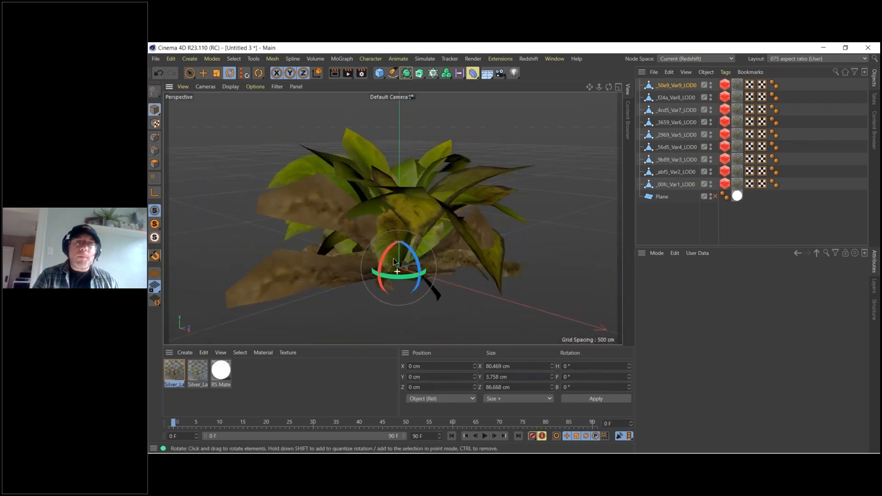
pyautogui.keyDown('alt'); pyautogui.moveTo(358, 227); pyautogui.dragTo(483, 244); pyautogui.keyUp('alt')
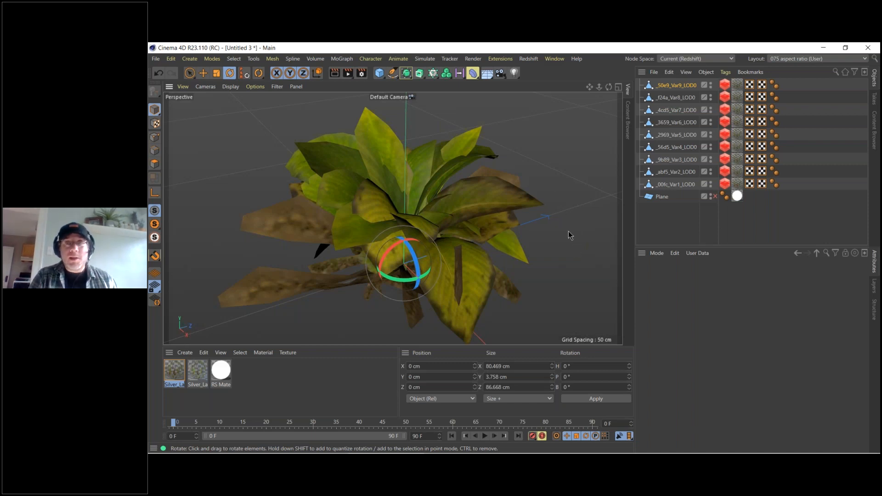
# Switch to Quixel Bridge, close the fern's details and open the User Manual.
pyautogui.moveTo(547, 452)
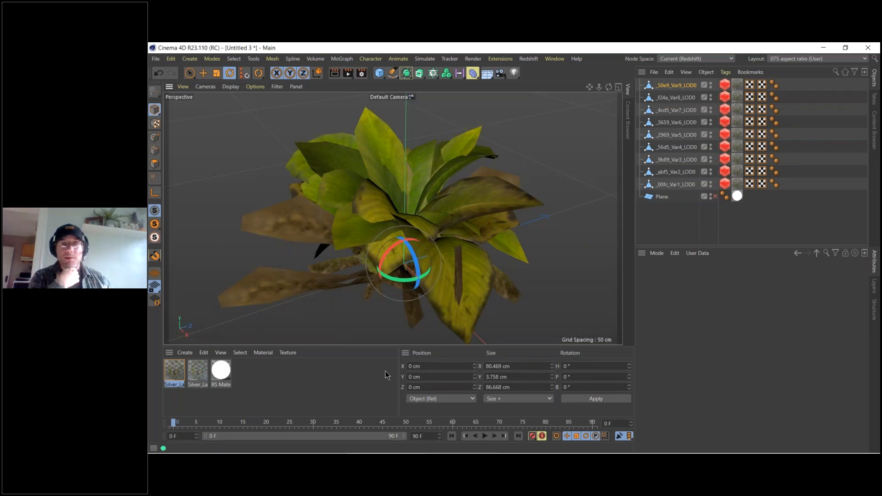
pyautogui.moveTo(414, 444)
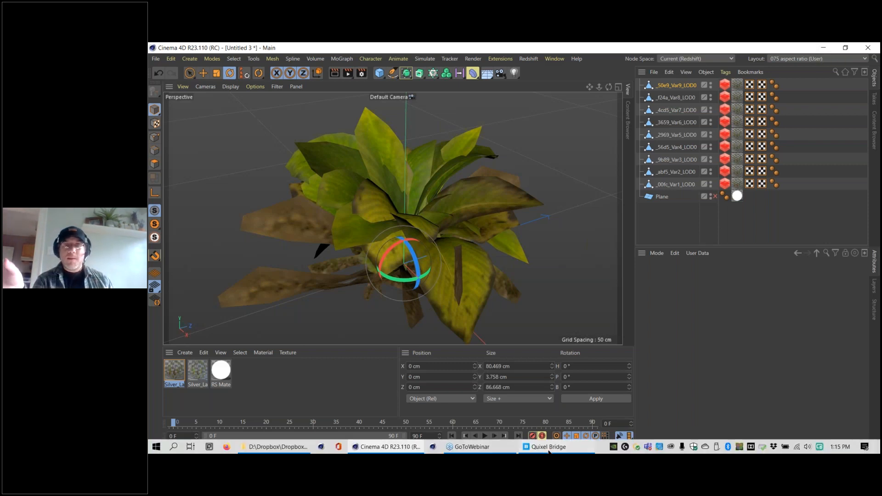
pyautogui.click(544, 453)
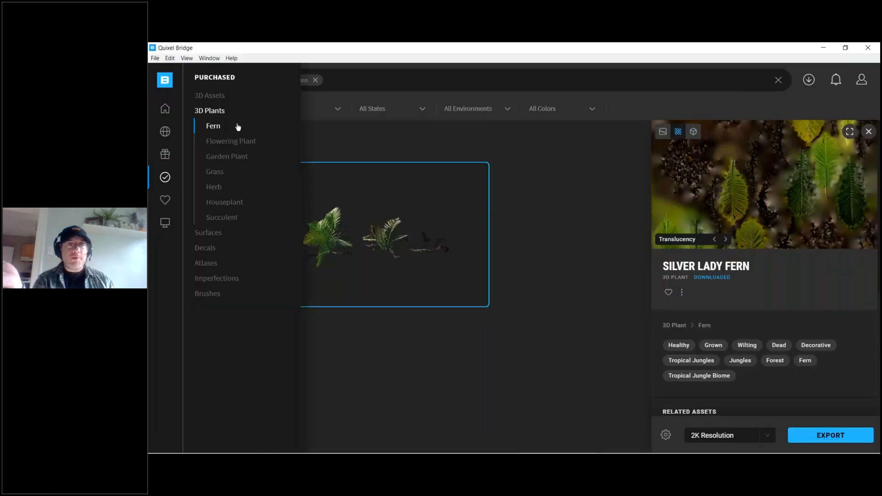
pyautogui.click(450, 136)
pyautogui.click(232, 59)
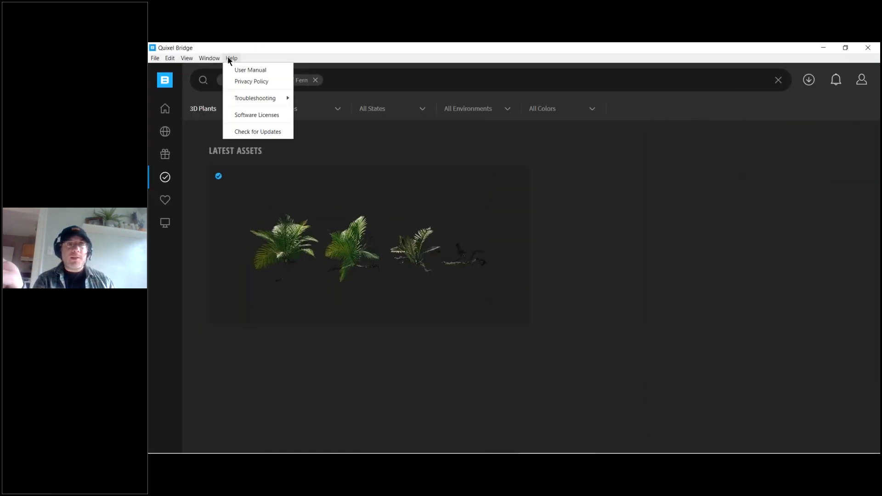
pyautogui.click(231, 59)
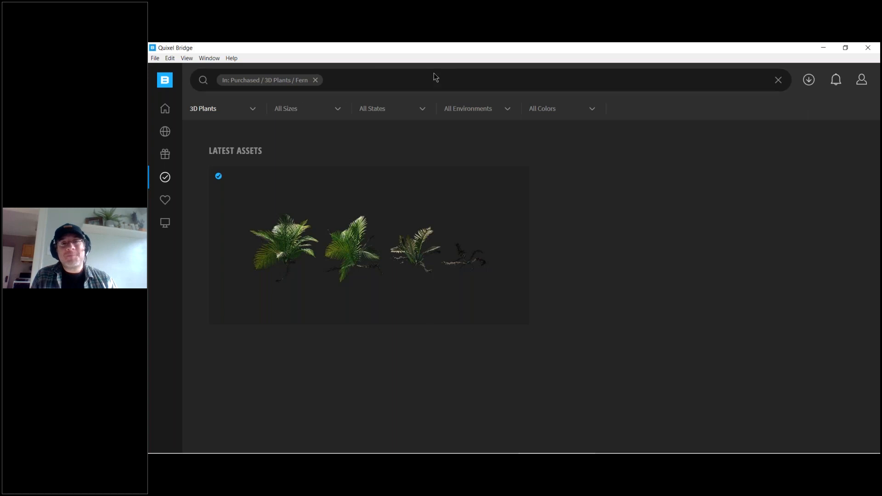
pyautogui.click(231, 58)
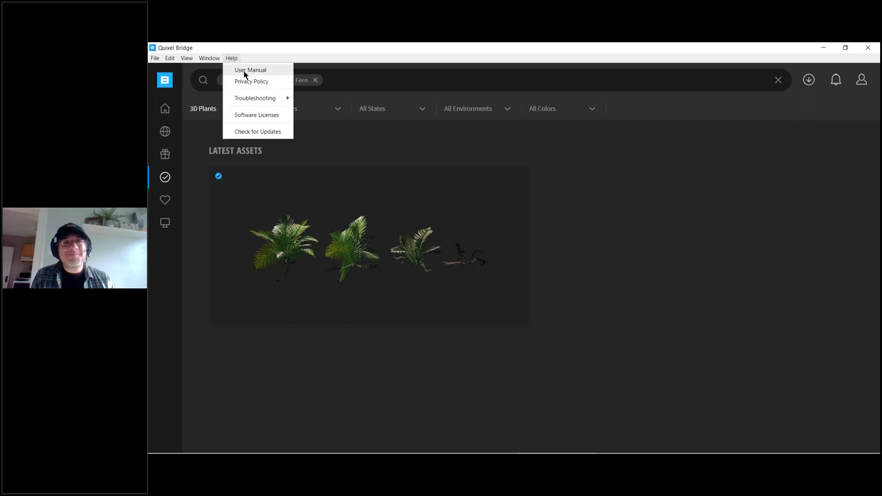
pyautogui.click(243, 70)
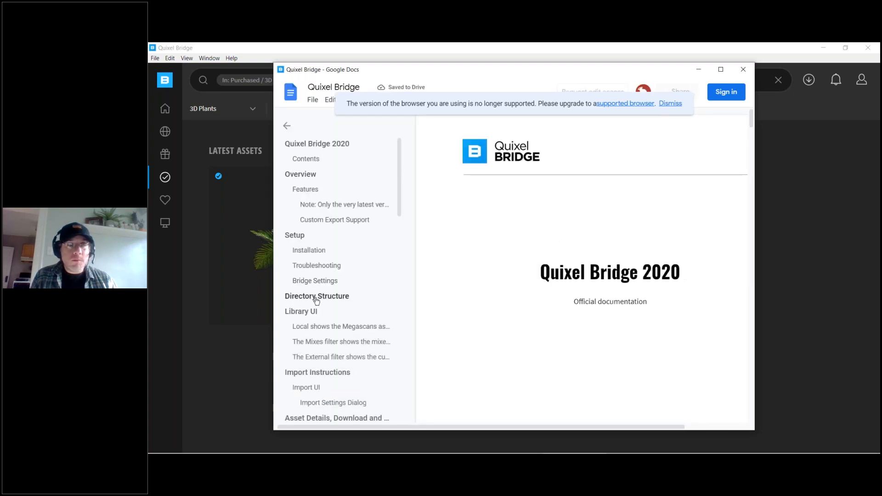
# Look through the manual's outline, covering the Megascans plugins, Channel Packing, Bridge API and Shortcuts sections.
pyautogui.scroll(-9, 316, 299)
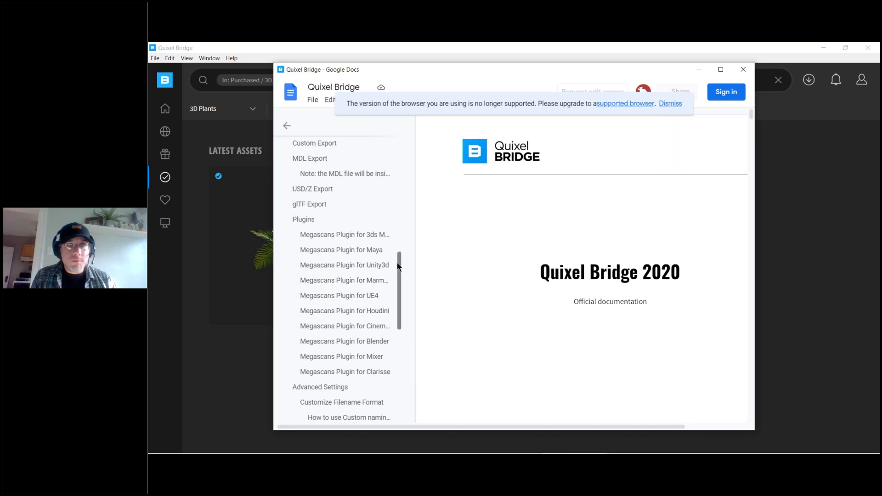
pyautogui.moveTo(399, 265); pyautogui.dragTo(401, 320)
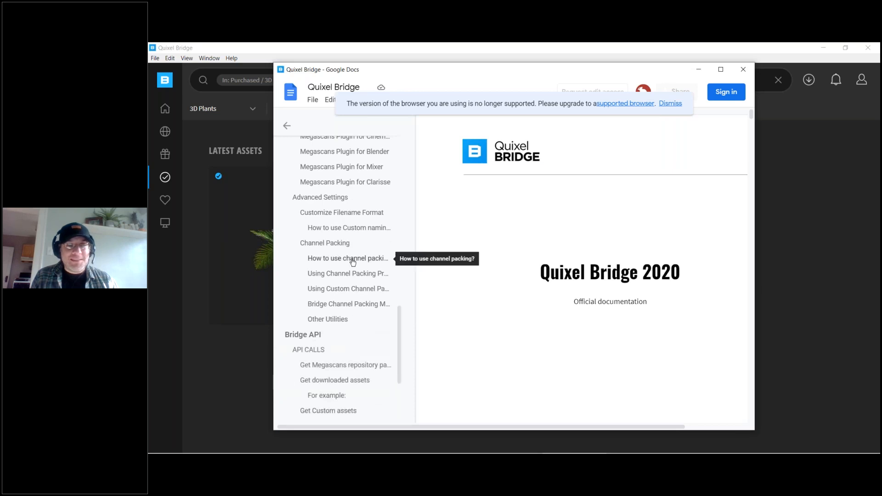
pyautogui.scroll(-3, 353, 262)
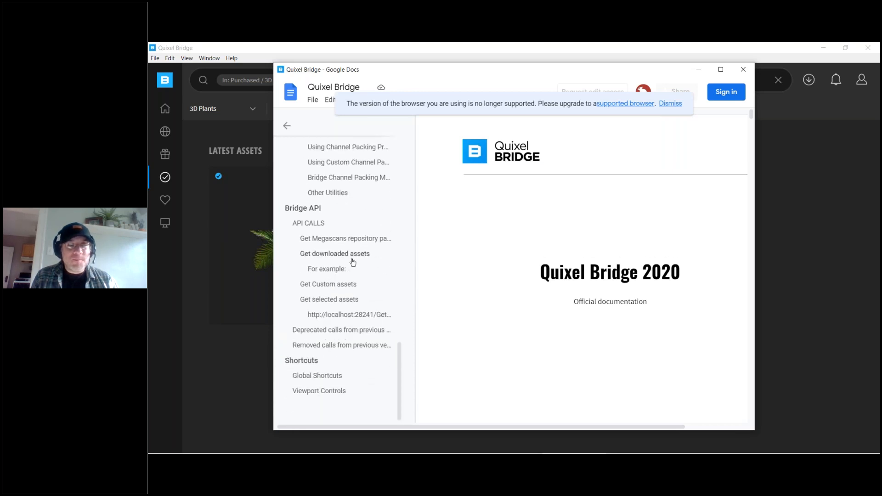
pyautogui.scroll(3, 353, 261)
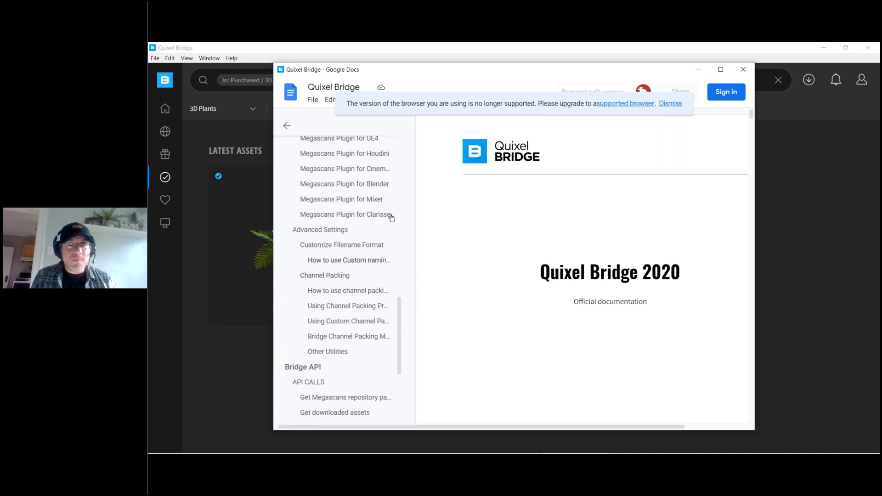
# Switch to Cinema 4D and bring up the Content Browser's Presets libraries, collapsing the Example Scenes - Disciplines folder.
pyautogui.click(824, 48)
pyautogui.click(629, 118)
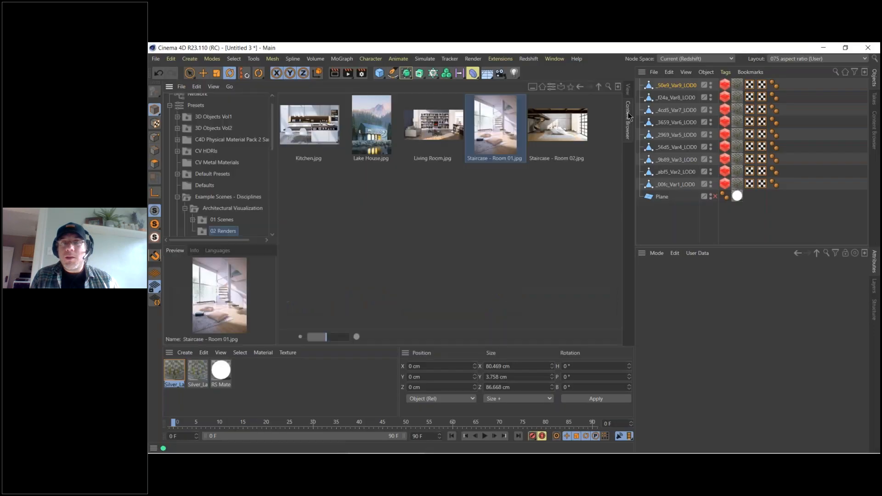
pyautogui.click(169, 105)
pyautogui.click(169, 133)
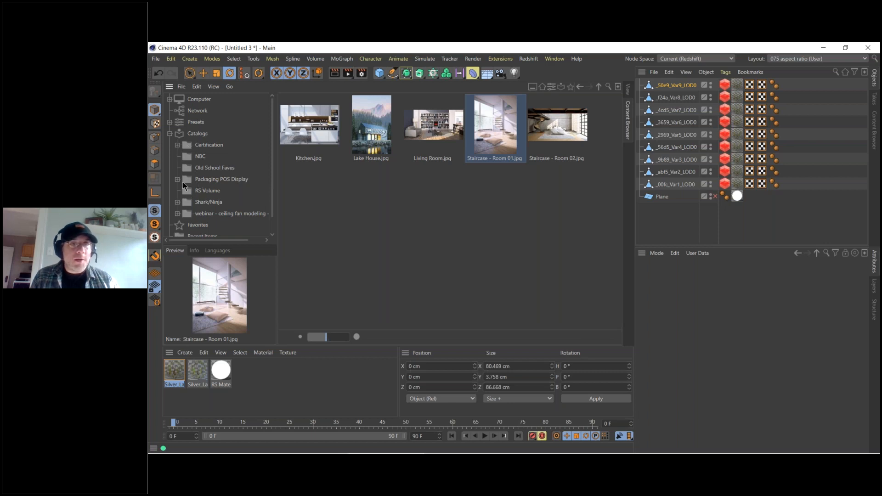
pyautogui.click(169, 122)
pyautogui.scroll(-3, 179, 145)
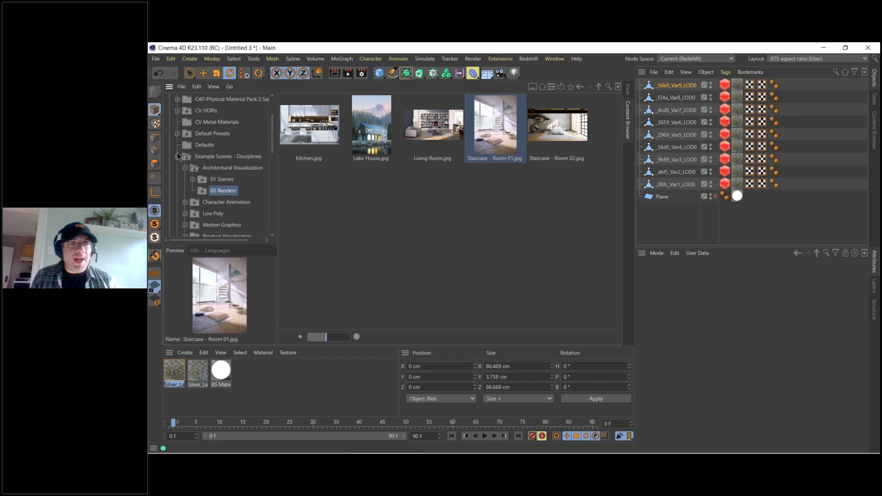
pyautogui.click(178, 157)
pyautogui.scroll(-2, 191, 186)
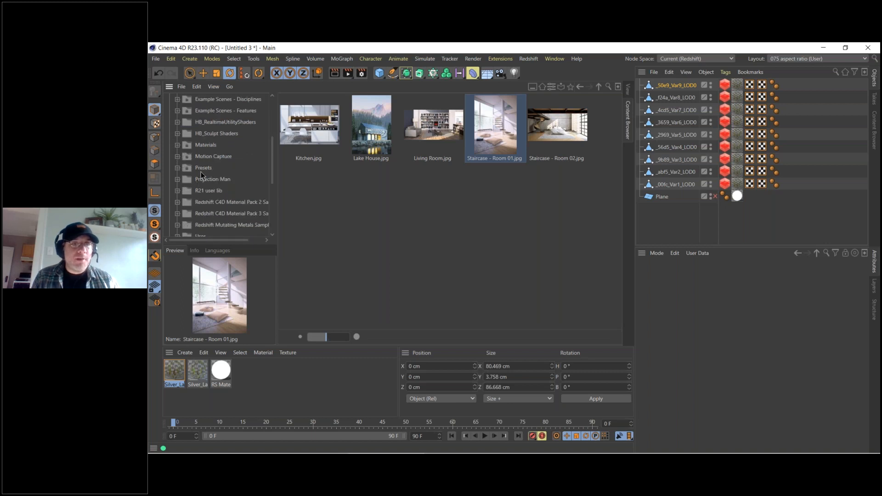
# Open the Objects folder of the R21 user lib preset library.
pyautogui.click(199, 190)
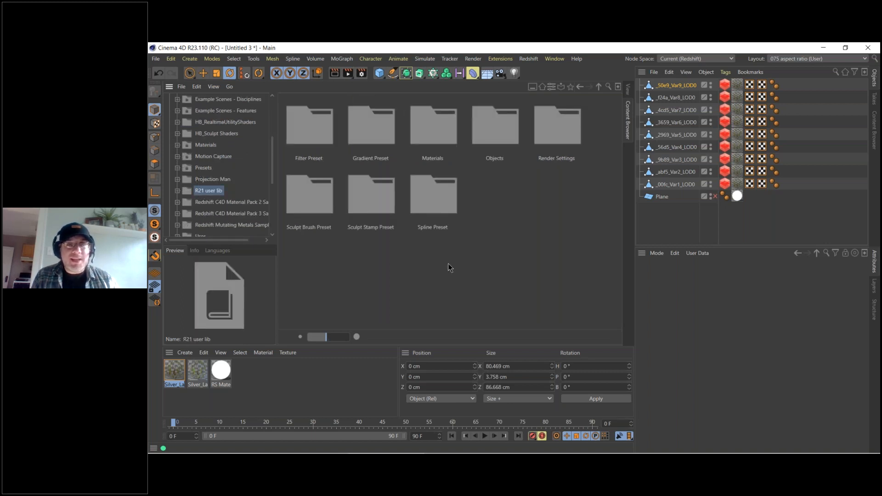
pyautogui.click(492, 136)
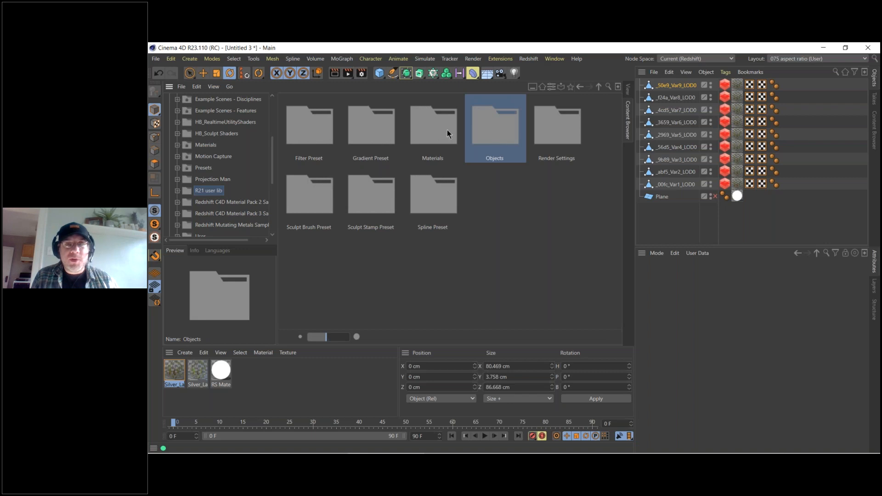
pyautogui.click(460, 133)
pyautogui.doubleClick(484, 133)
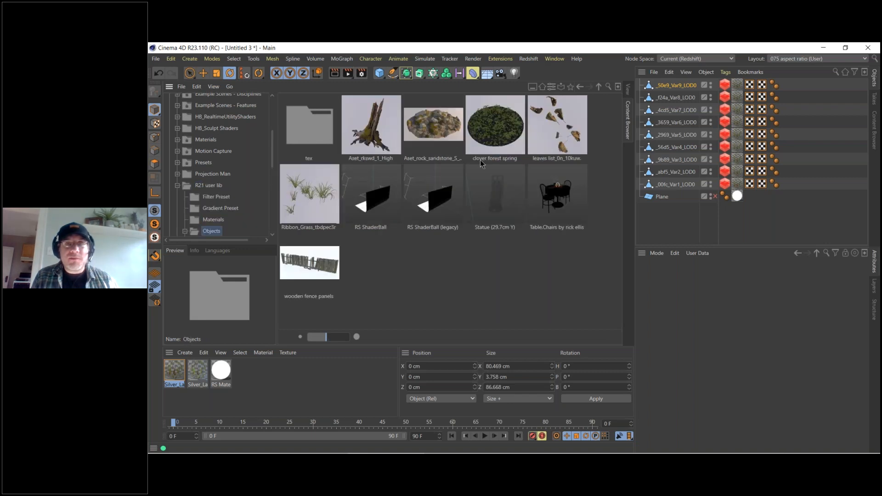
# Select the Aset_rock_sandstone_S_plras_1_LOD0 preset and enlarge the Content Browser thumbnails.
pyautogui.click(442, 136)
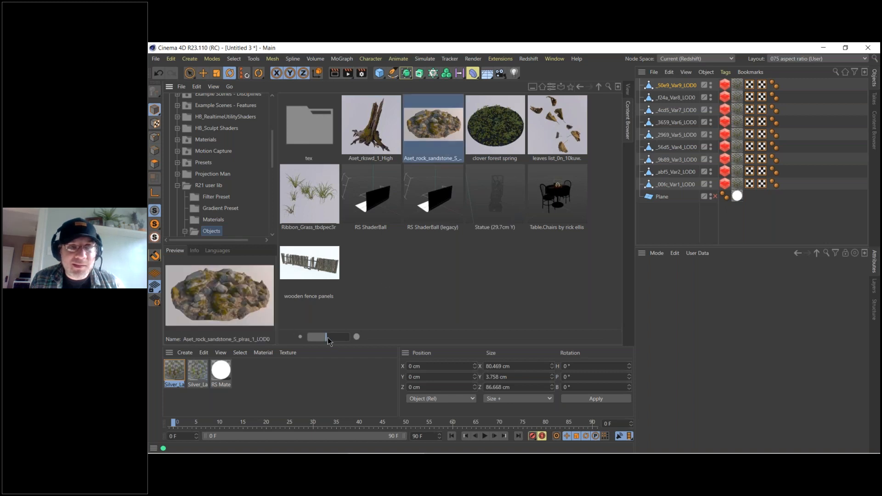
pyautogui.moveTo(328, 338); pyautogui.dragTo(345, 338)
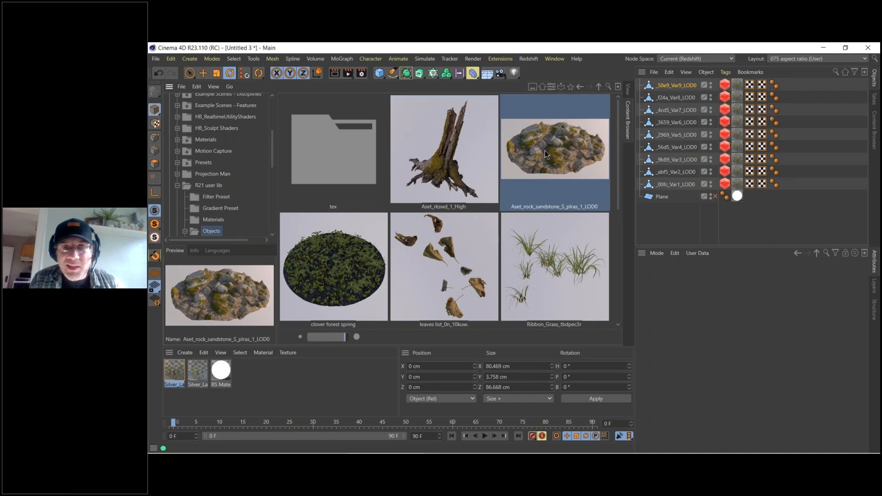
pyautogui.scroll(-5, 544, 148)
pyautogui.scroll(5, 544, 148)
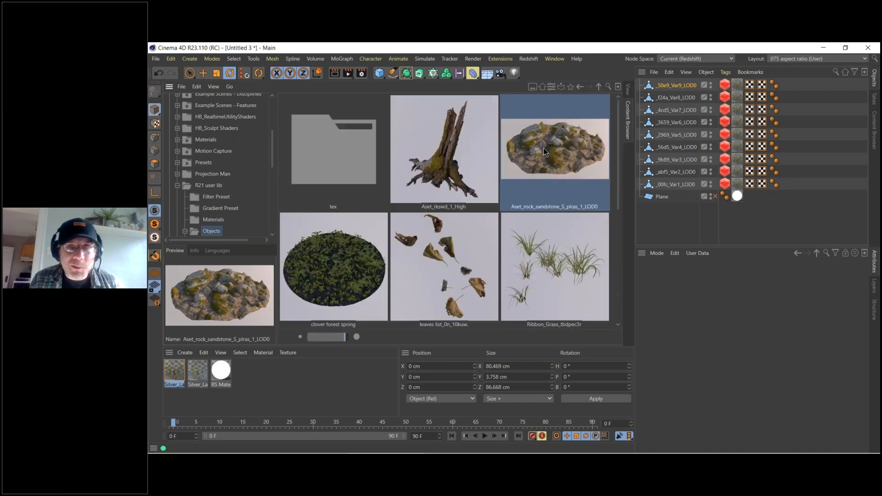
# Create a new project and load the Aset_rock_sandstone_S_plras_1_LOD0 preset into it.
pyautogui.click(156, 59)
pyautogui.click(177, 73)
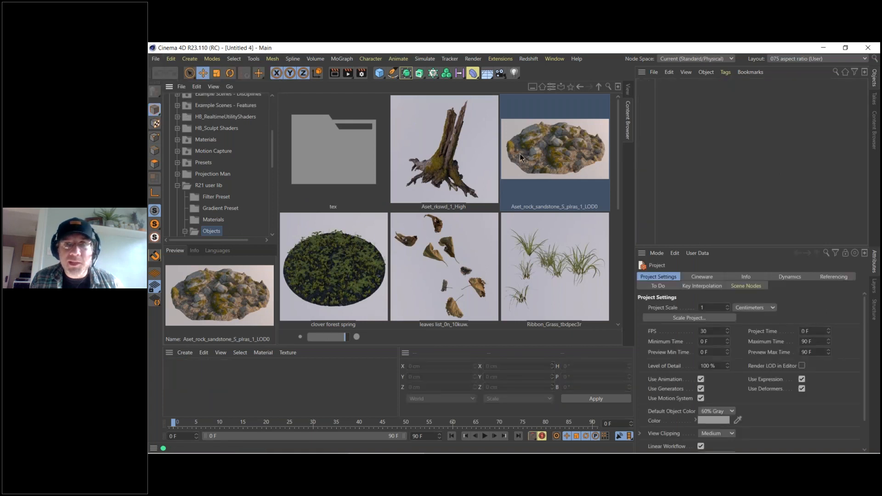
pyautogui.doubleClick(546, 147)
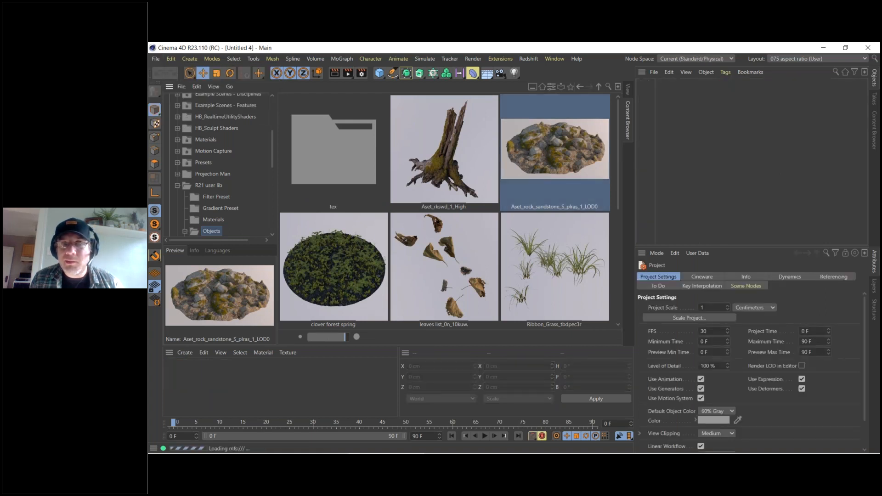
pyautogui.click(585, 289)
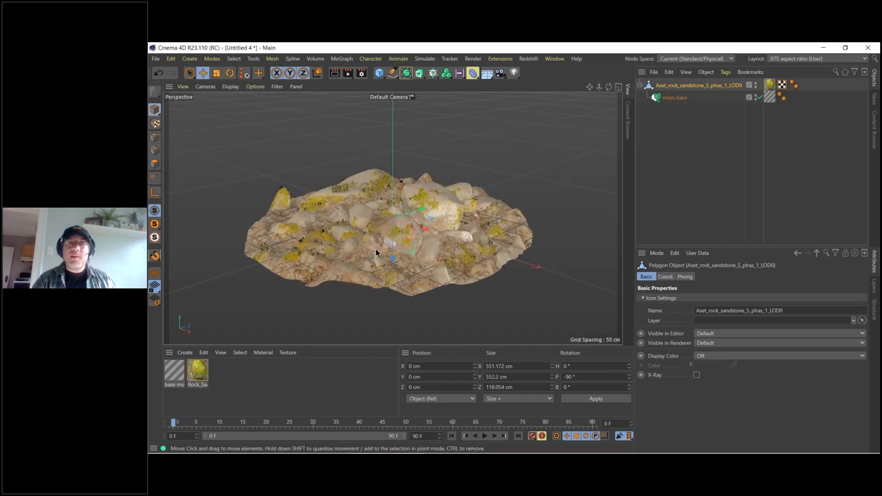
pyautogui.scroll(10, 349, 250)
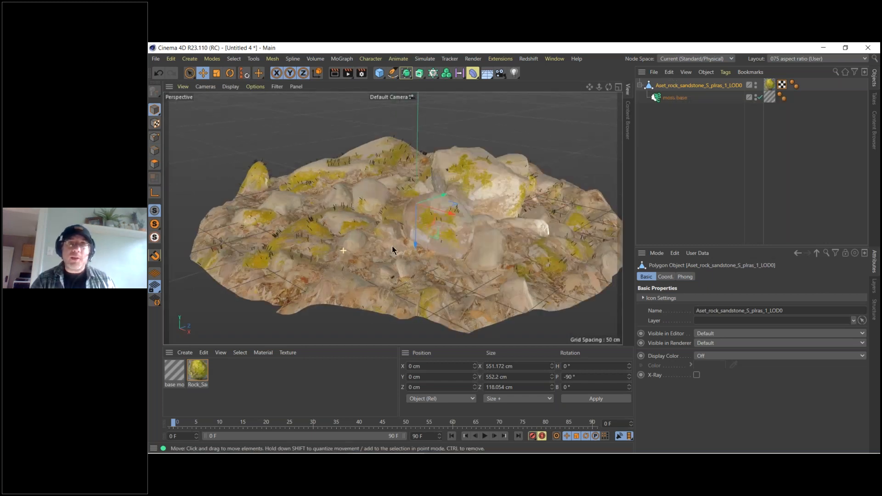
pyautogui.moveTo(372, 241)
pyautogui.keyDown('alt'); pyautogui.mouseDown()
pyautogui.moveTo(345, 227)
pyautogui.moveTo(377, 250)
pyautogui.mouseUp(); pyautogui.keyUp('alt')
# Inspect the moss base hair object and its base moss material, checking the Frizz, Color, Specular, Thickness, Length and Scale channels.
pyautogui.click(667, 97)
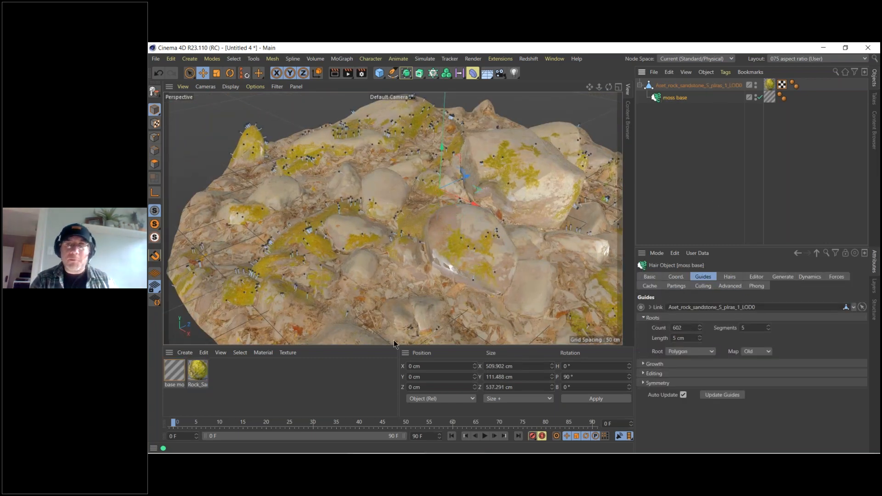
pyautogui.click(771, 101)
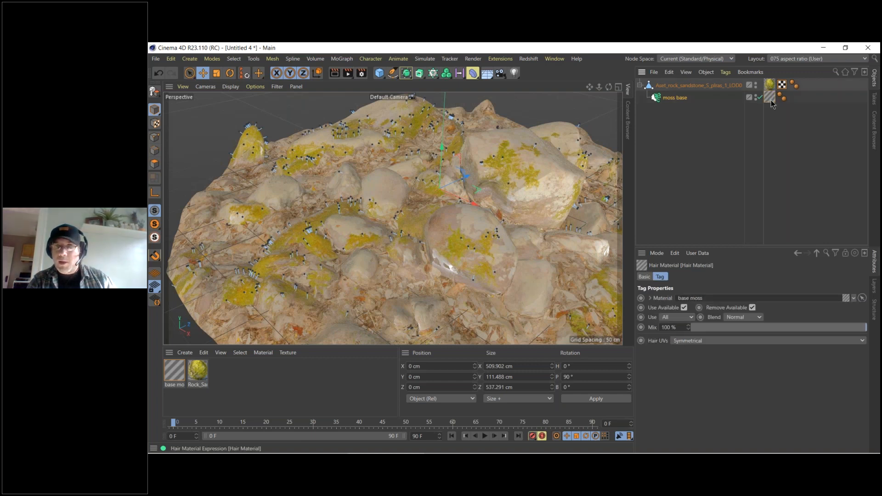
pyautogui.doubleClick(174, 373)
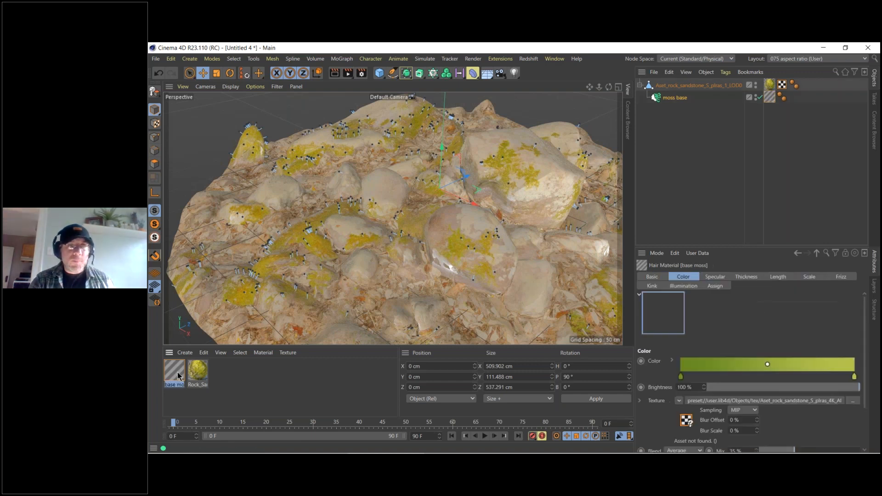
pyautogui.click(309, 269)
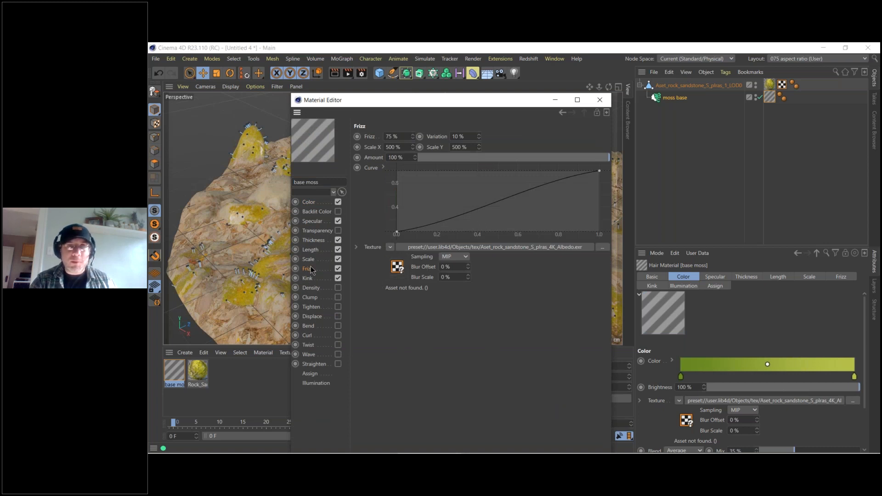
pyautogui.click(314, 203)
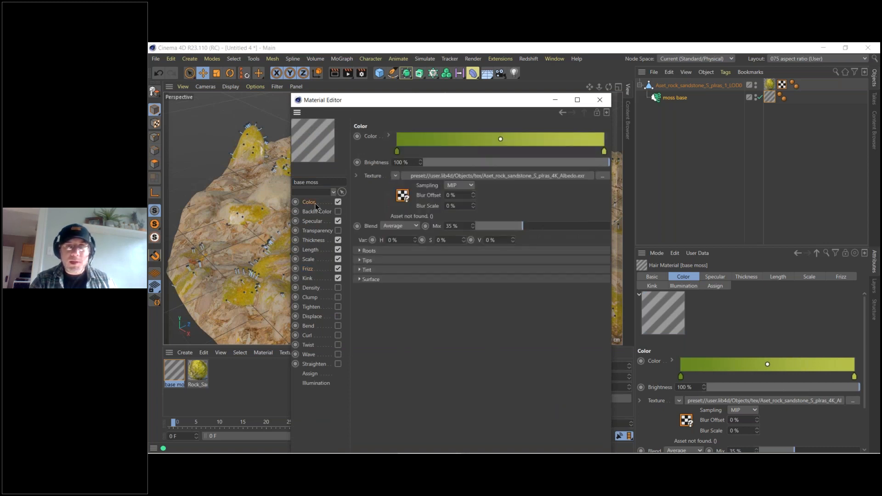
pyautogui.click(316, 222)
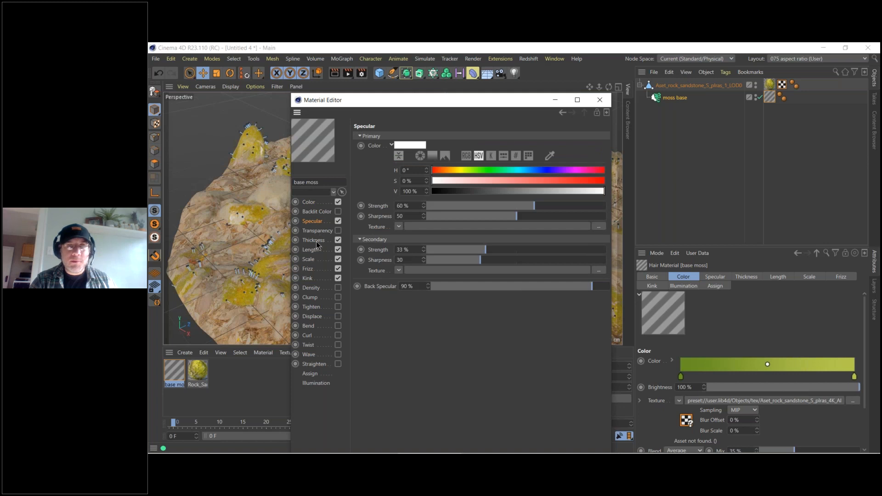
pyautogui.click(315, 241)
pyautogui.click(315, 251)
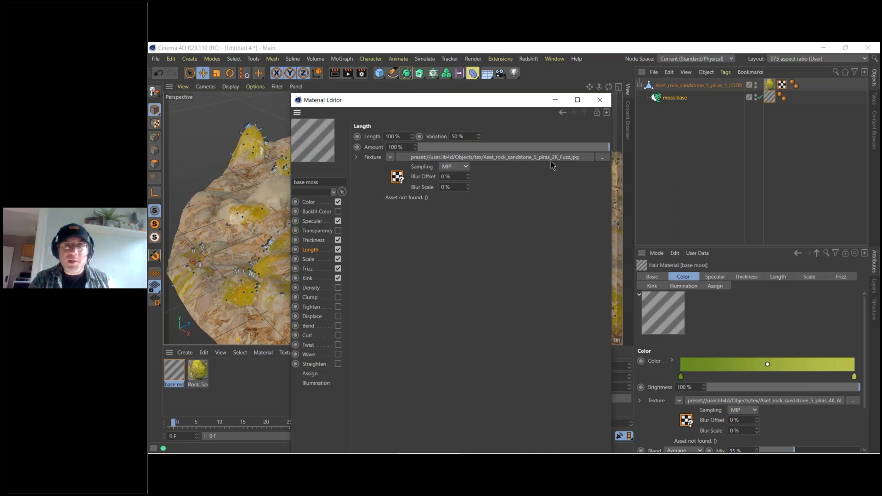
pyautogui.click(309, 260)
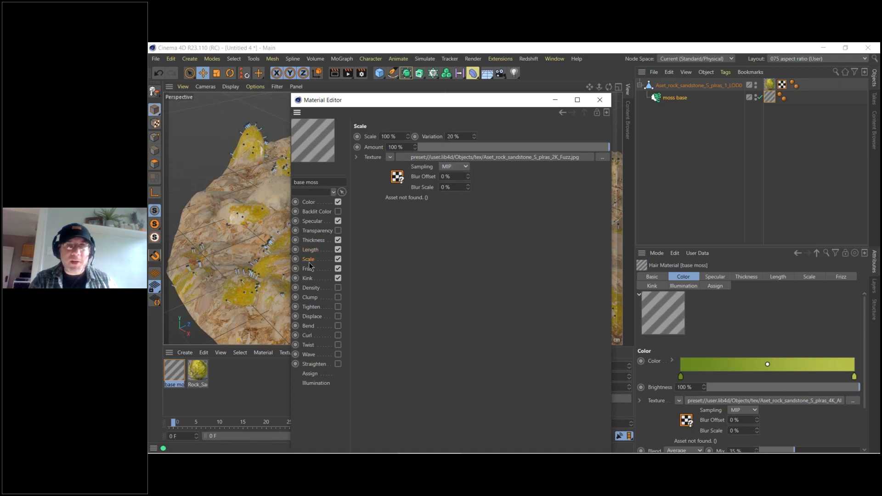
pyautogui.click(599, 100)
# Check the Output render settings and look over the rock and its Rock_Sandstone_plras material.
pyautogui.keyDown('alt'); pyautogui.moveTo(402, 262); pyautogui.dragTo(411, 265); pyautogui.keyUp('alt')
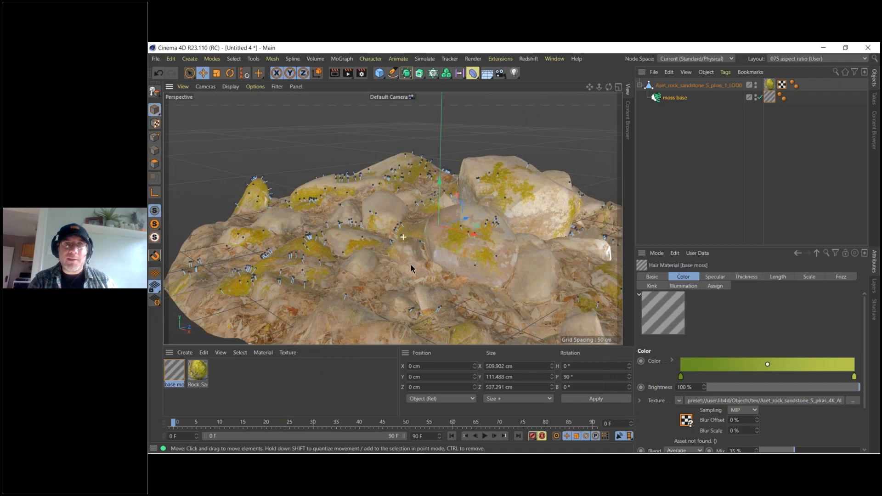
pyautogui.click(362, 72)
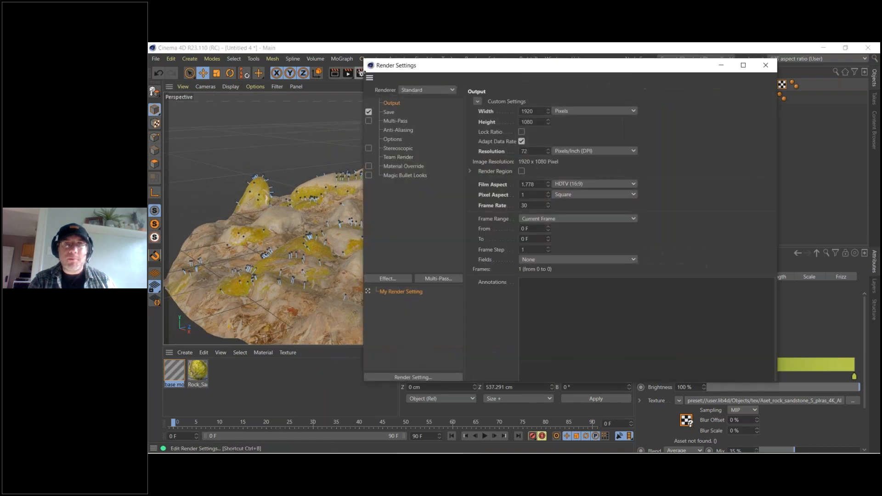
pyautogui.click(766, 65)
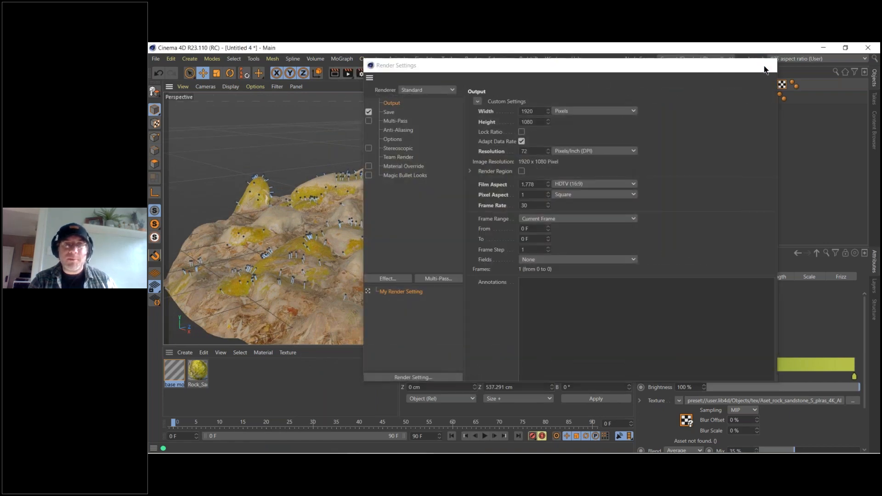
pyautogui.keyDown('alt'); pyautogui.moveTo(466, 254); pyautogui.dragTo(249, 275); pyautogui.keyUp('alt')
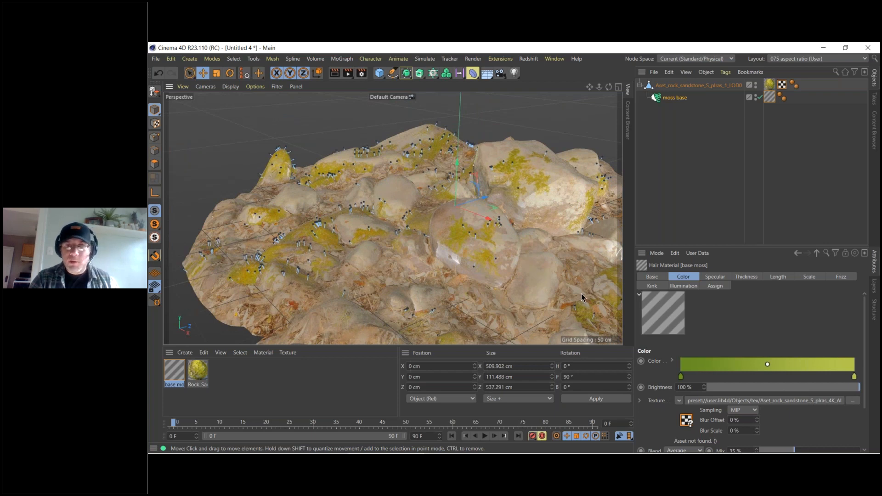
pyautogui.click(199, 373)
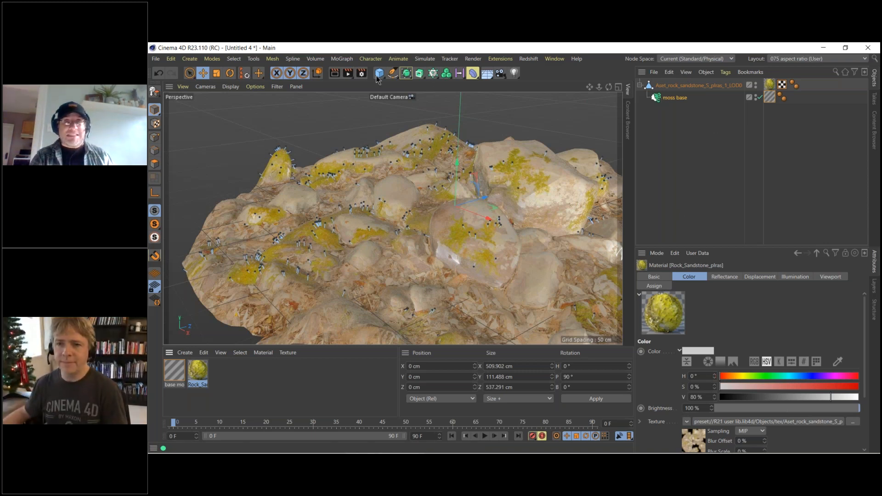
# Add the Hair Render effect to the render settings and set the renderer to Redshift.
pyautogui.click(362, 74)
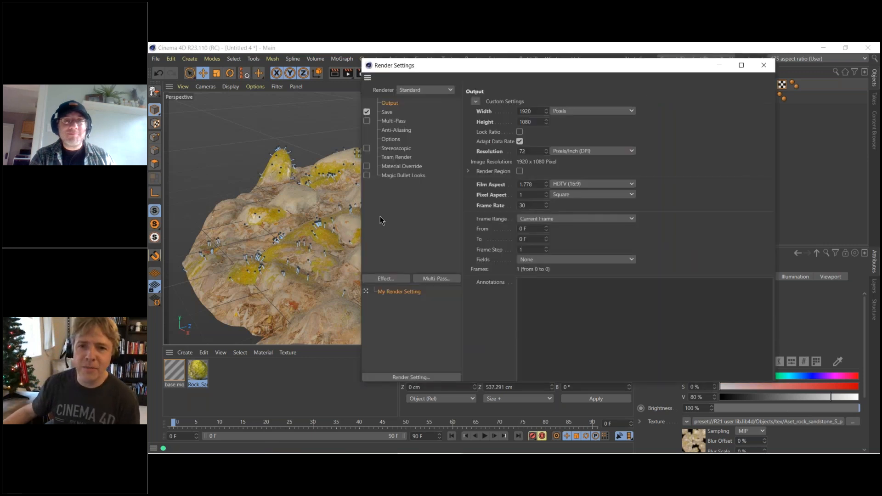
pyautogui.click(395, 280)
pyautogui.click(425, 293)
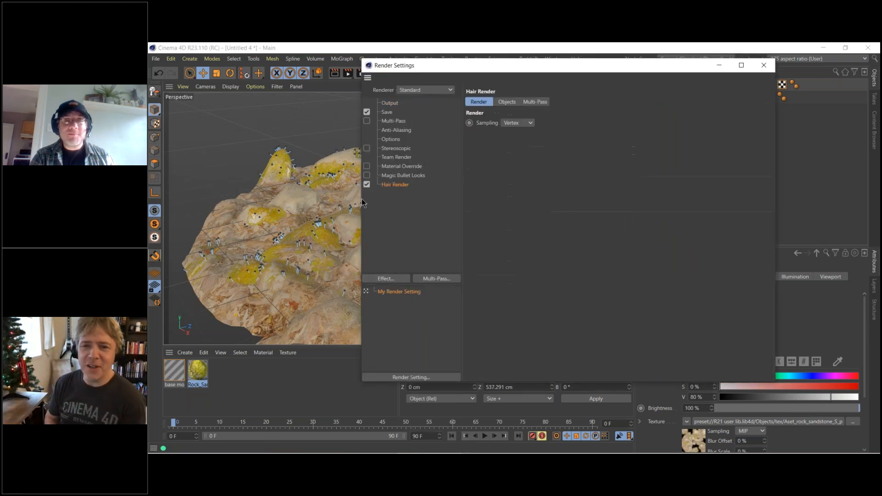
pyautogui.click(428, 91)
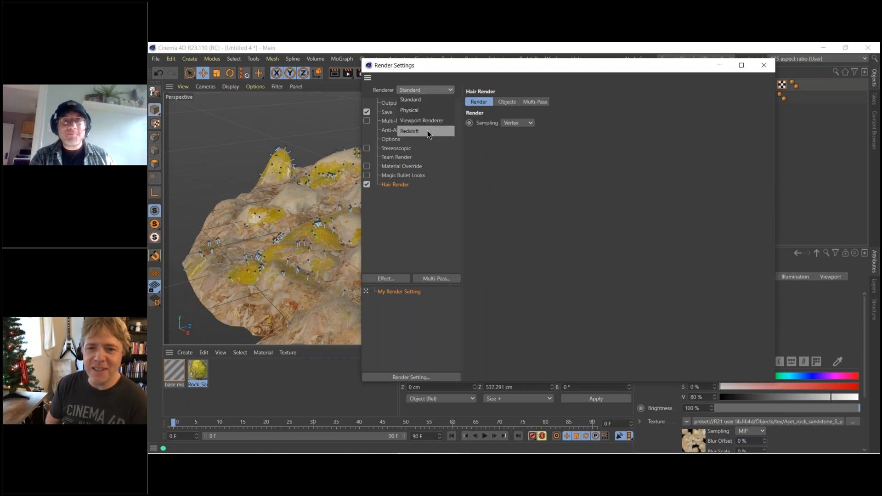
pyautogui.click(429, 131)
pyautogui.click(764, 65)
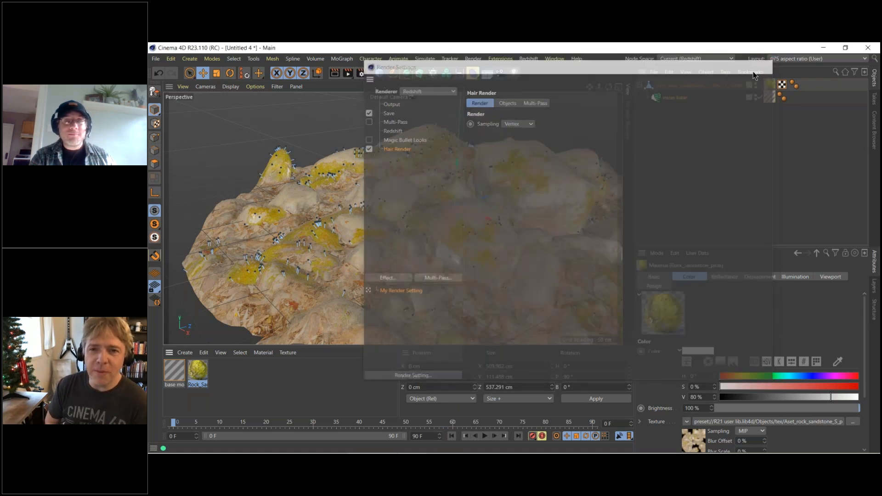
# Create a Redshift Hair material.
pyautogui.click(239, 352)
pyautogui.click(186, 356)
pyautogui.click(185, 356)
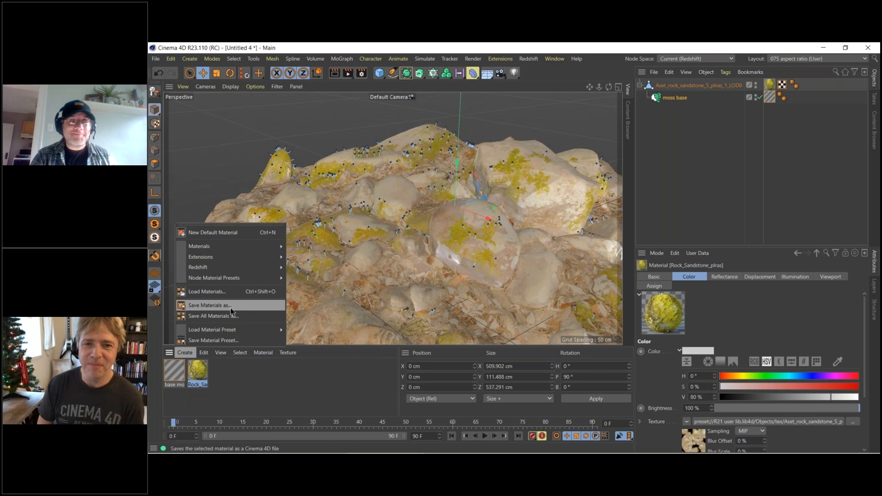
pyautogui.moveTo(250, 271)
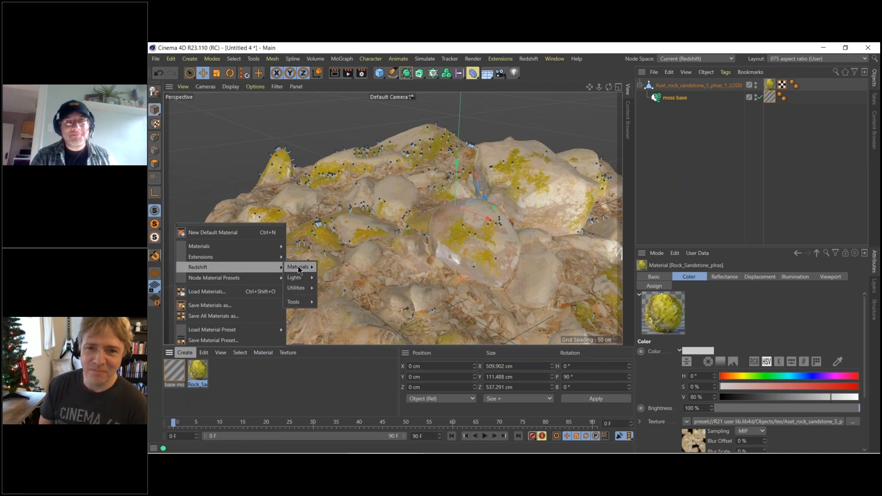
pyautogui.moveTo(298, 267)
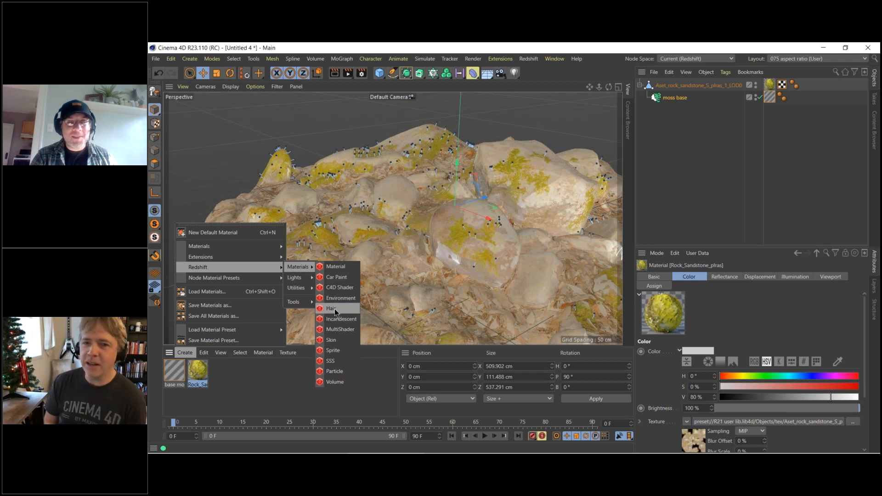
pyautogui.click(335, 307)
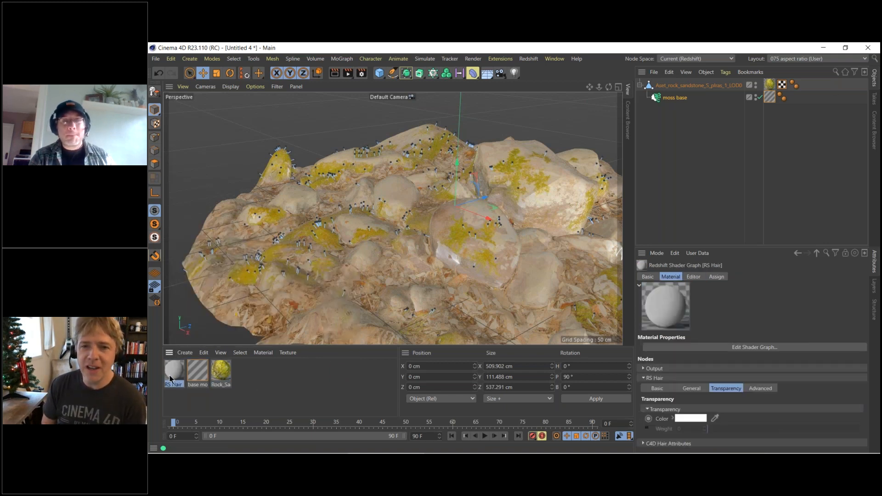
# Apply the RS Hair material to the moss base hair object and render the active view, accepting the missing textures.
pyautogui.moveTo(173, 378); pyautogui.dragTo(674, 100)
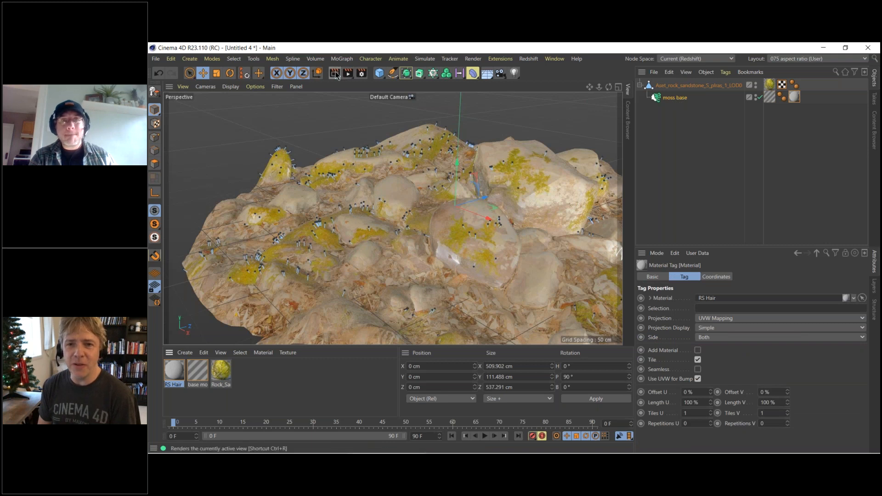
pyautogui.click(321, 211)
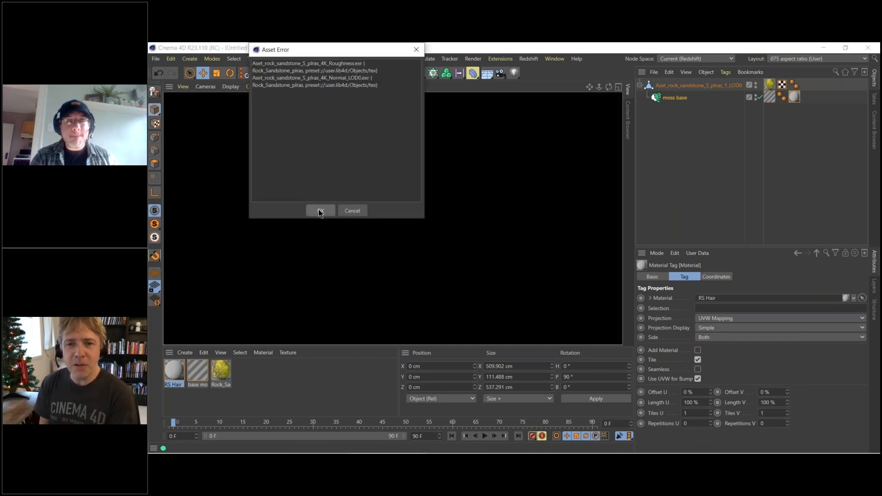
# Add a Redshift Dome Light to the scene and render the active view with it, accepting the missing textures.
pyautogui.click(528, 58)
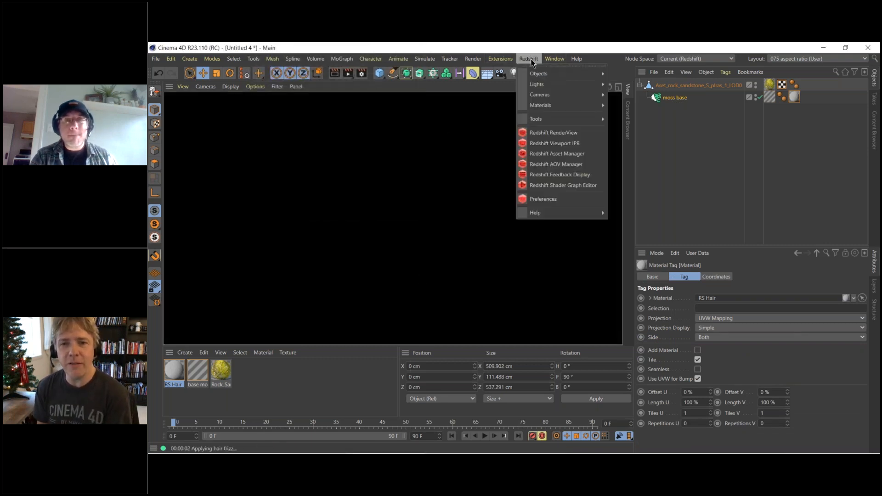
pyautogui.moveTo(547, 85)
pyautogui.click(624, 130)
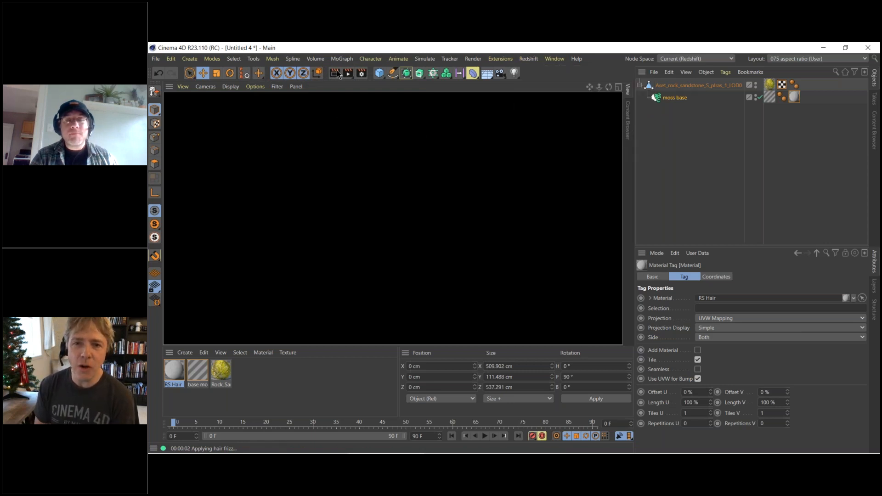
pyautogui.click(337, 73)
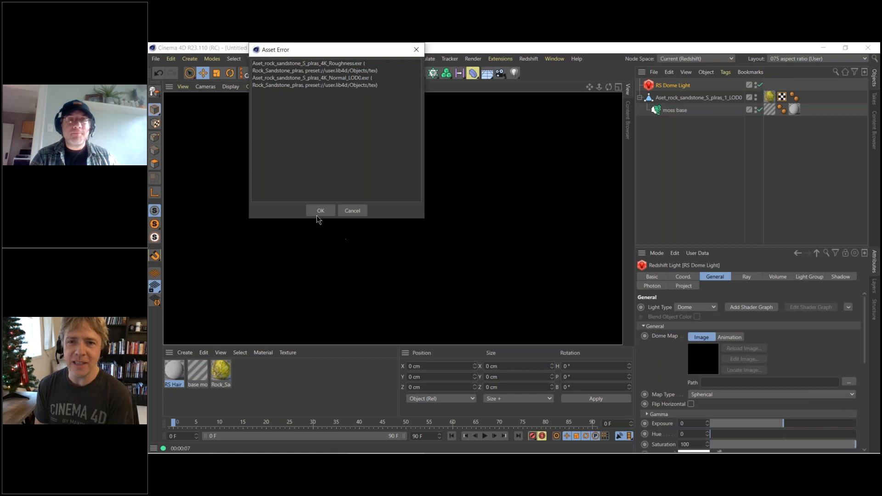
pyautogui.click(319, 213)
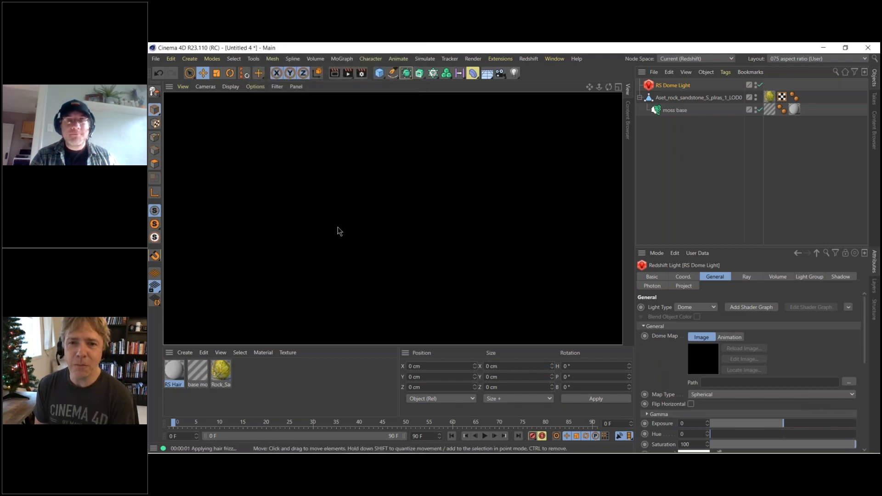